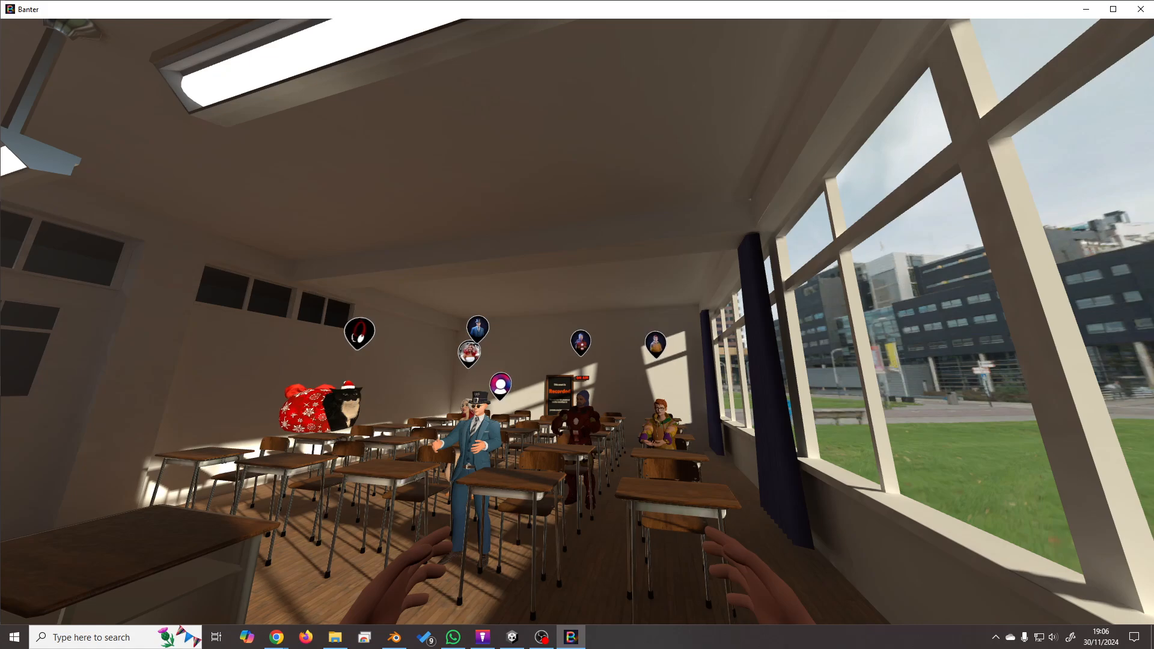
Switch to the Unity editor with the Distribution tut project open on SampleScene.
key("alt+Tab")
key("alt+Tab")
key("alt+Tab")
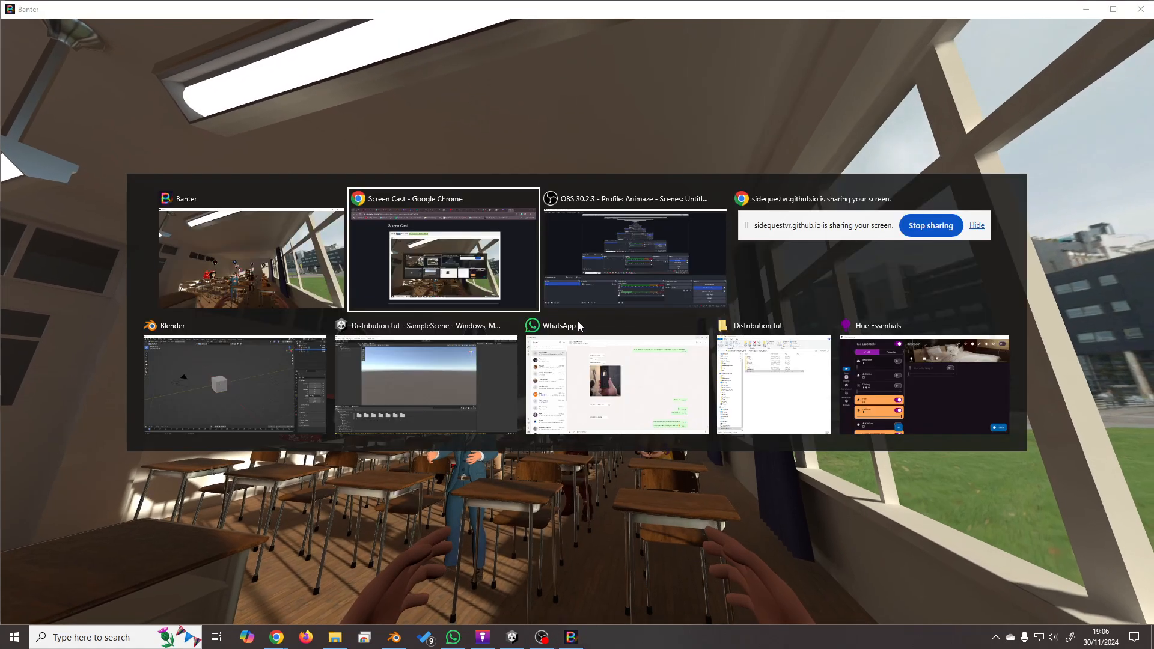
key("alt+Tab")
key("alt+Tab")
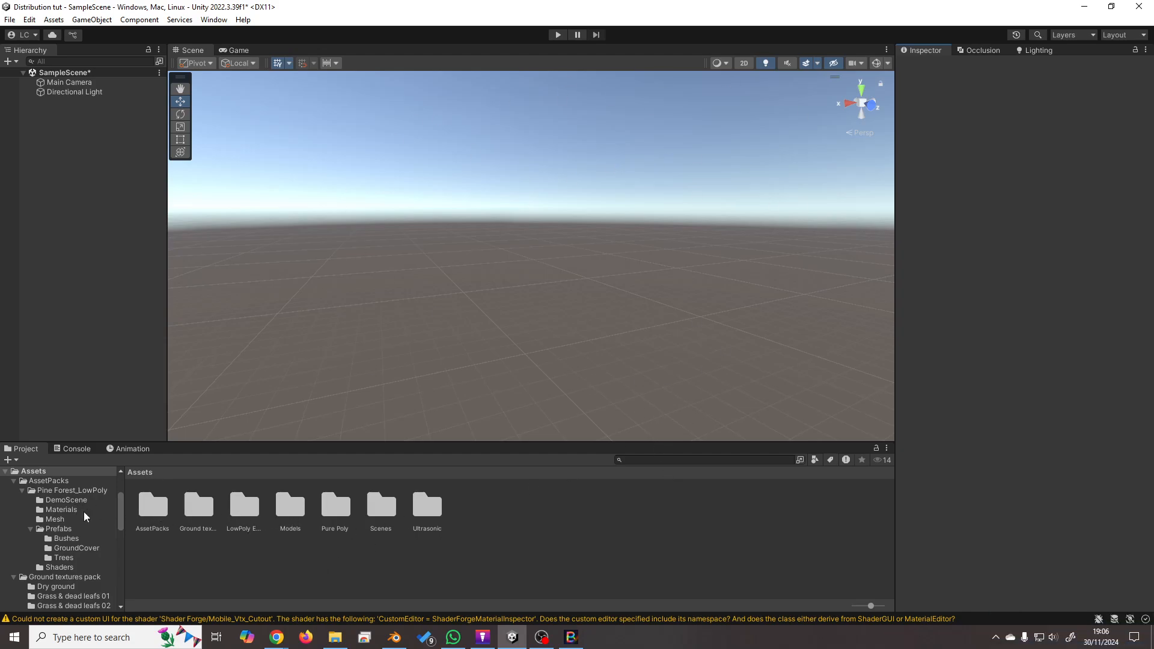
left_click(157, 514)
left_click(247, 513)
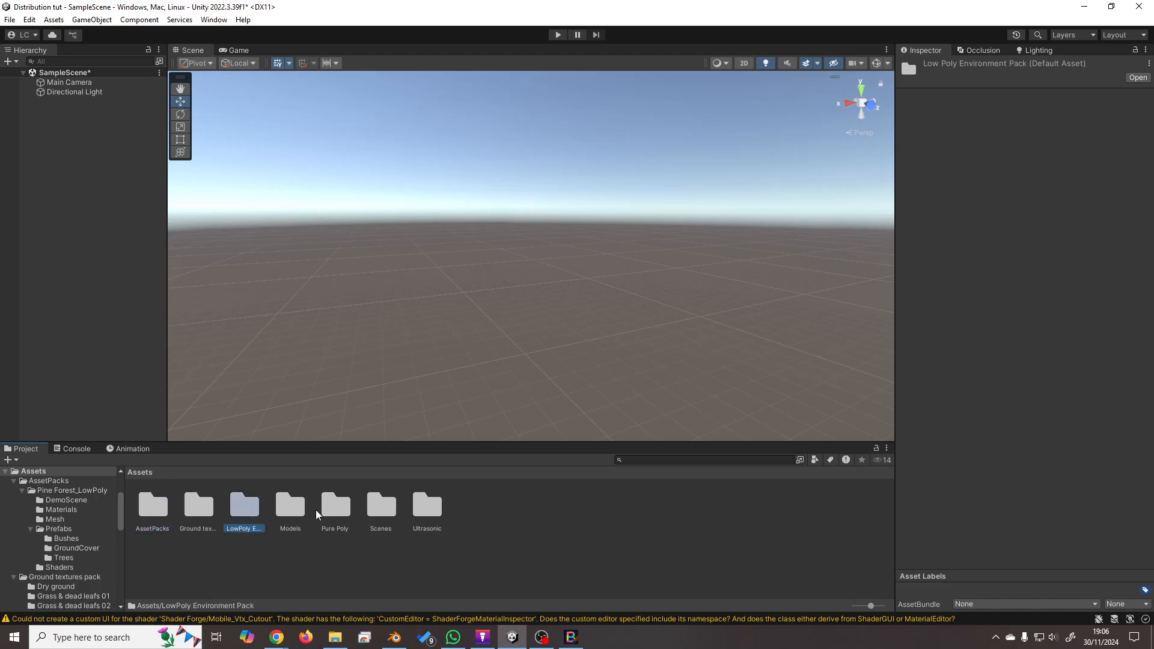
left_click(334, 511)
left_click(463, 517)
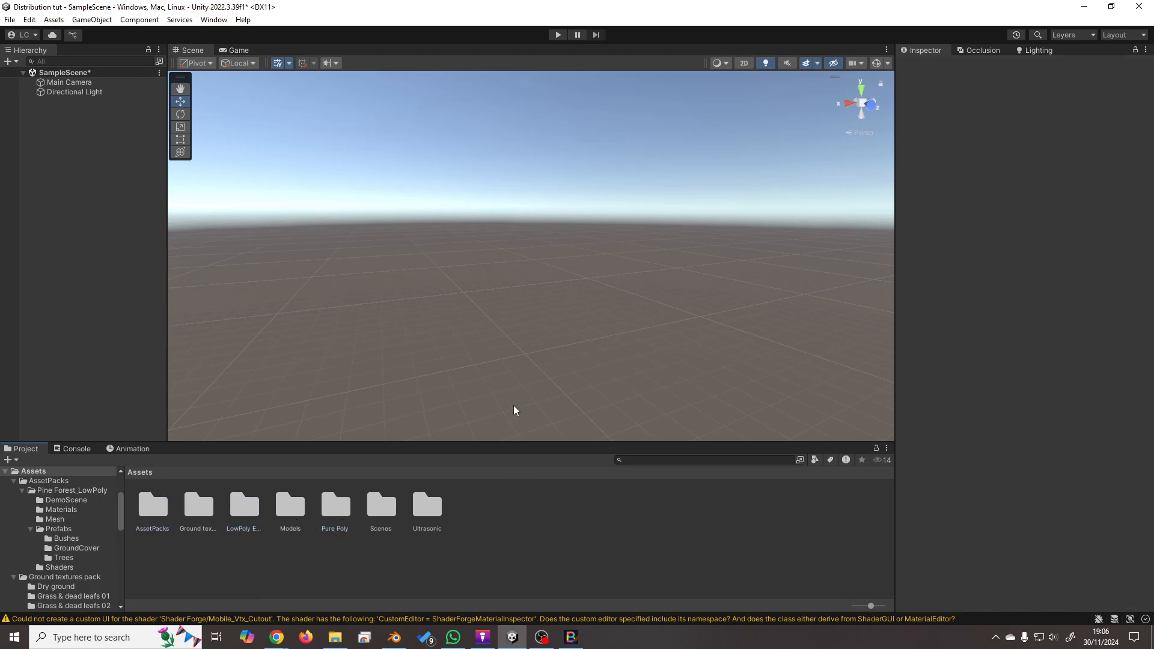
right_click_drag(513, 410, 450, 376)
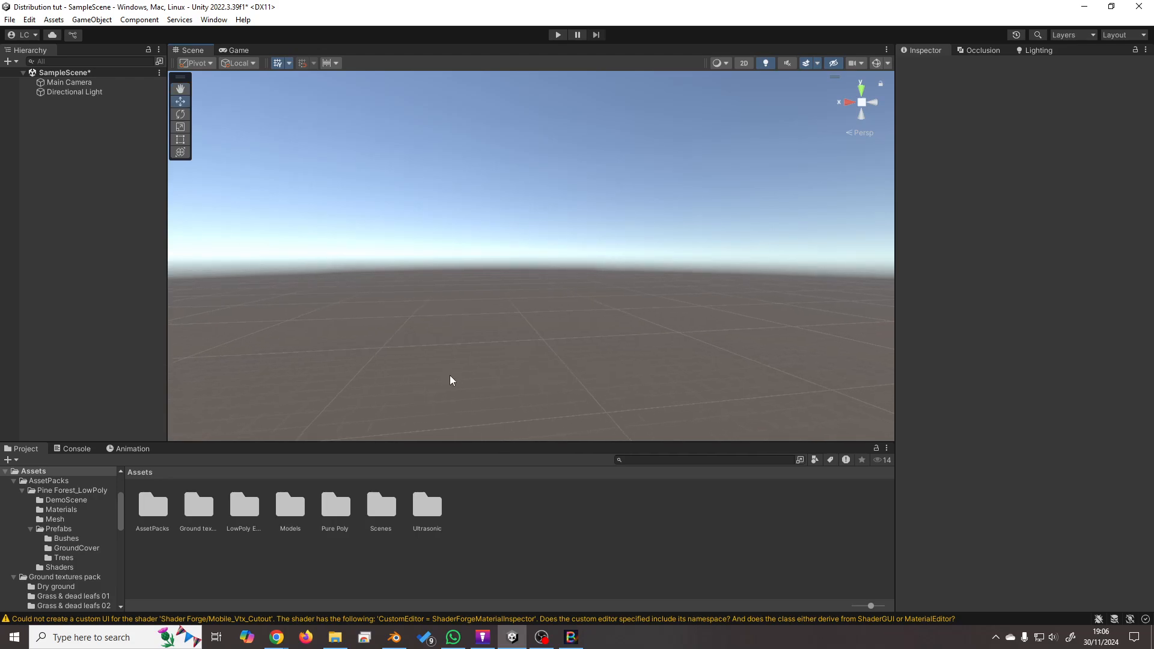
right_click_drag(454, 341, 455, 334)
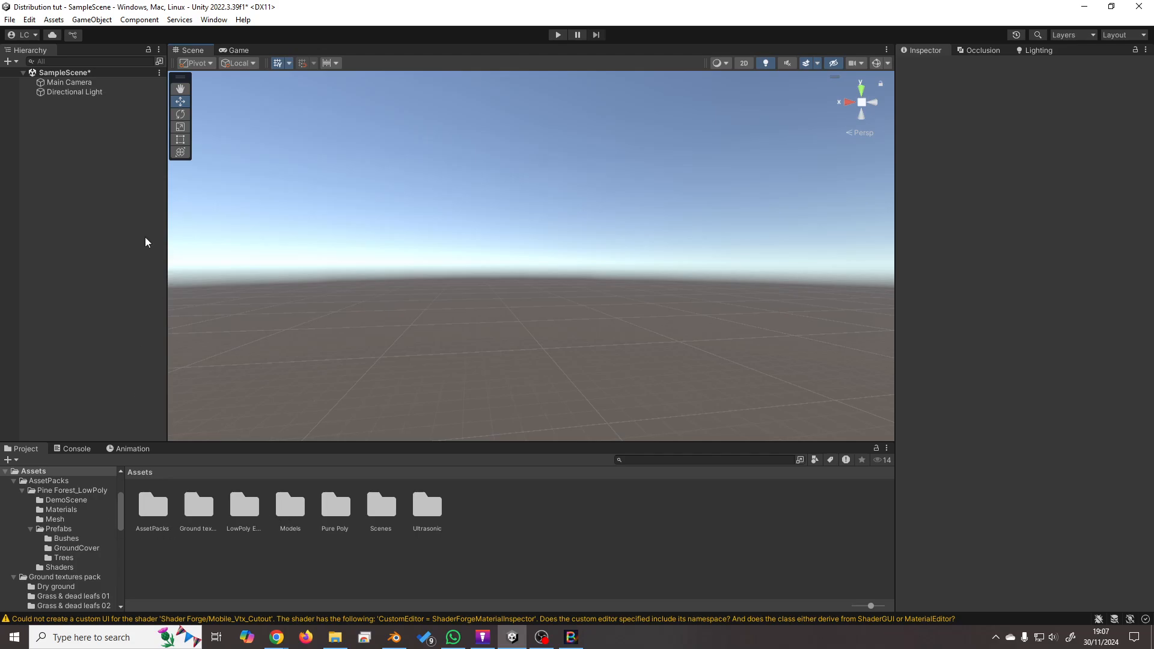
Create a 3D plane in SampleScene, reset its transform to the origin, and frame it in the Scene view.
right_click(40, 197)
mouse_move(96, 374)
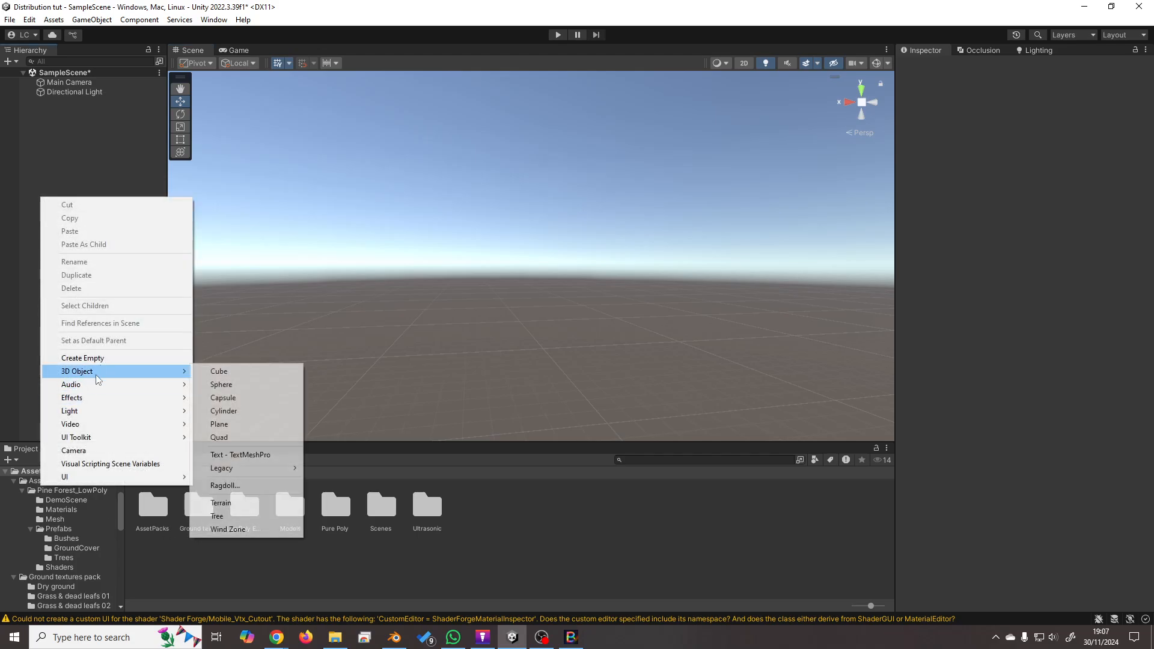
left_click(247, 425)
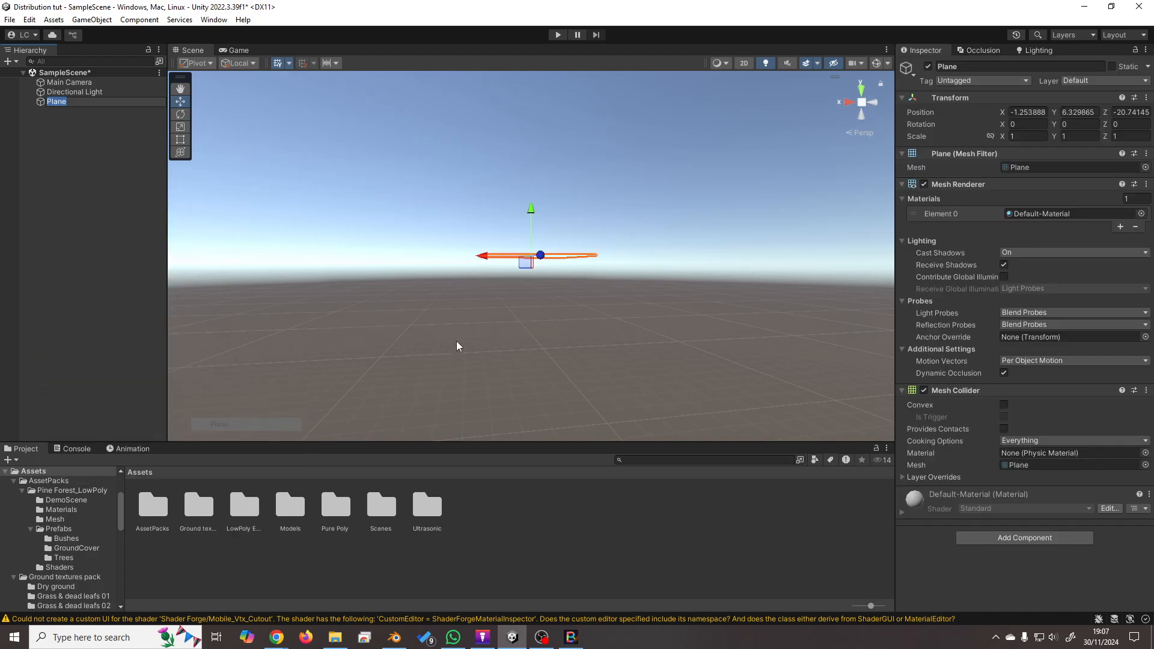
right_click(996, 99)
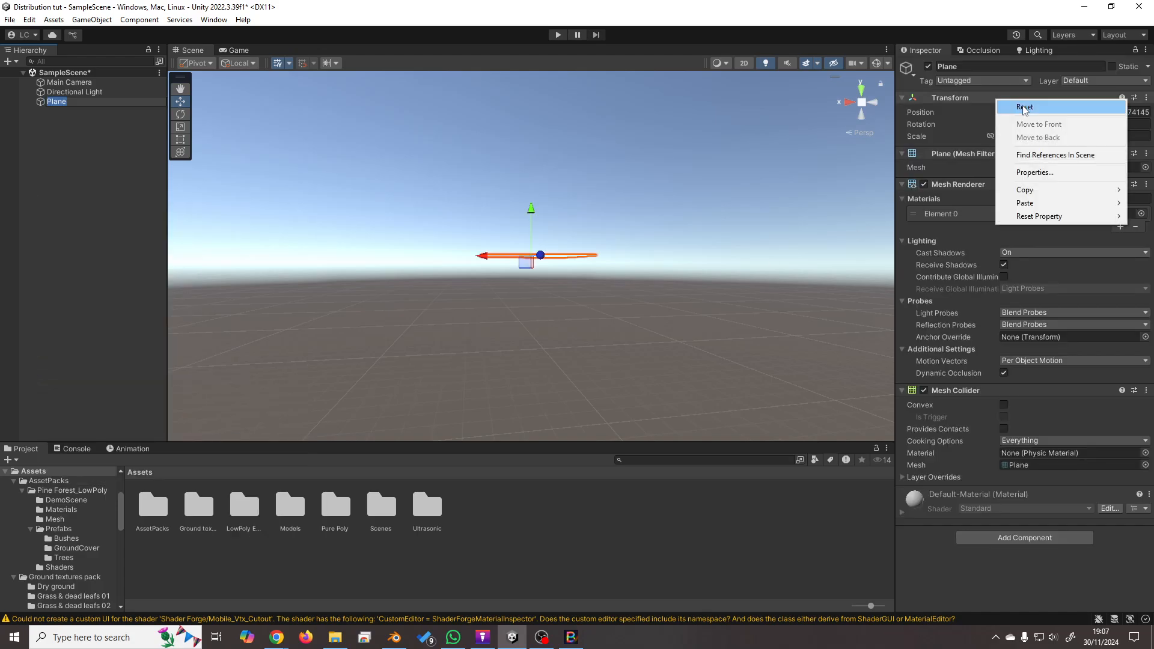
left_click(1024, 107)
key("f")
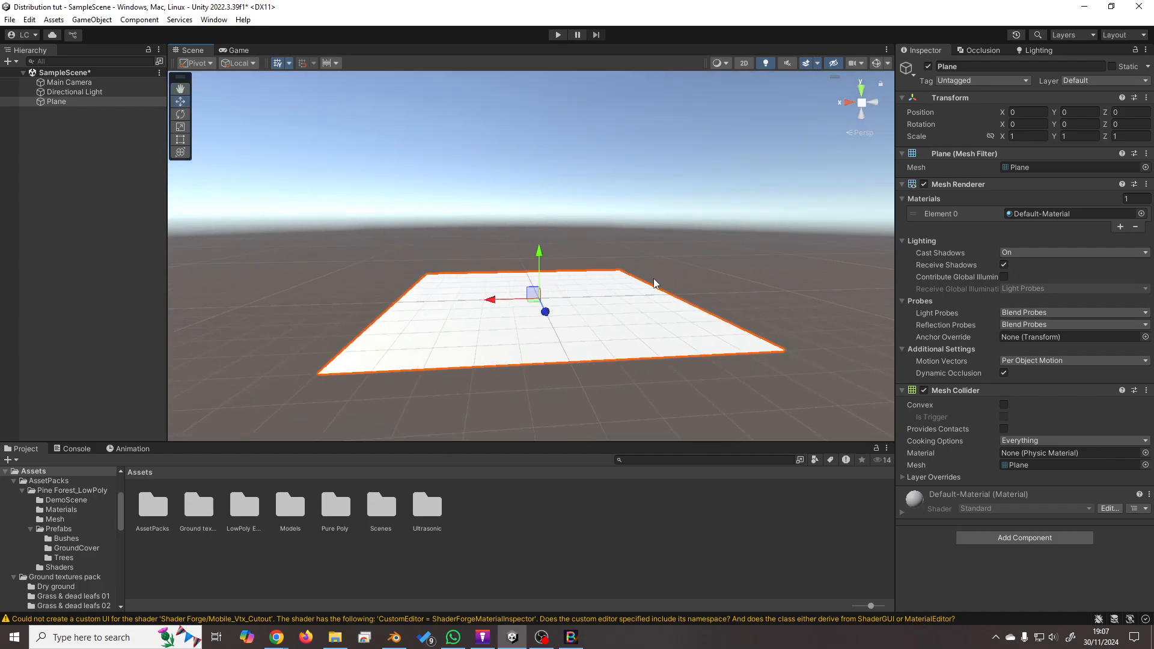
scroll(702, 204, "up", 5)
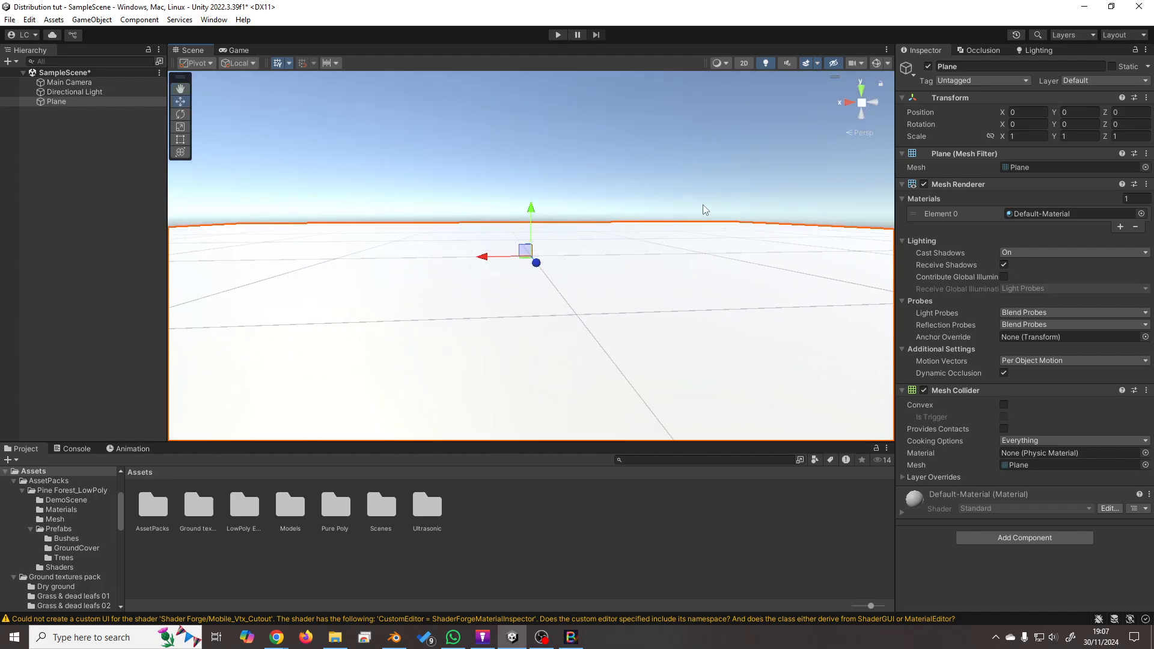
scroll(702, 208, "down", 5)
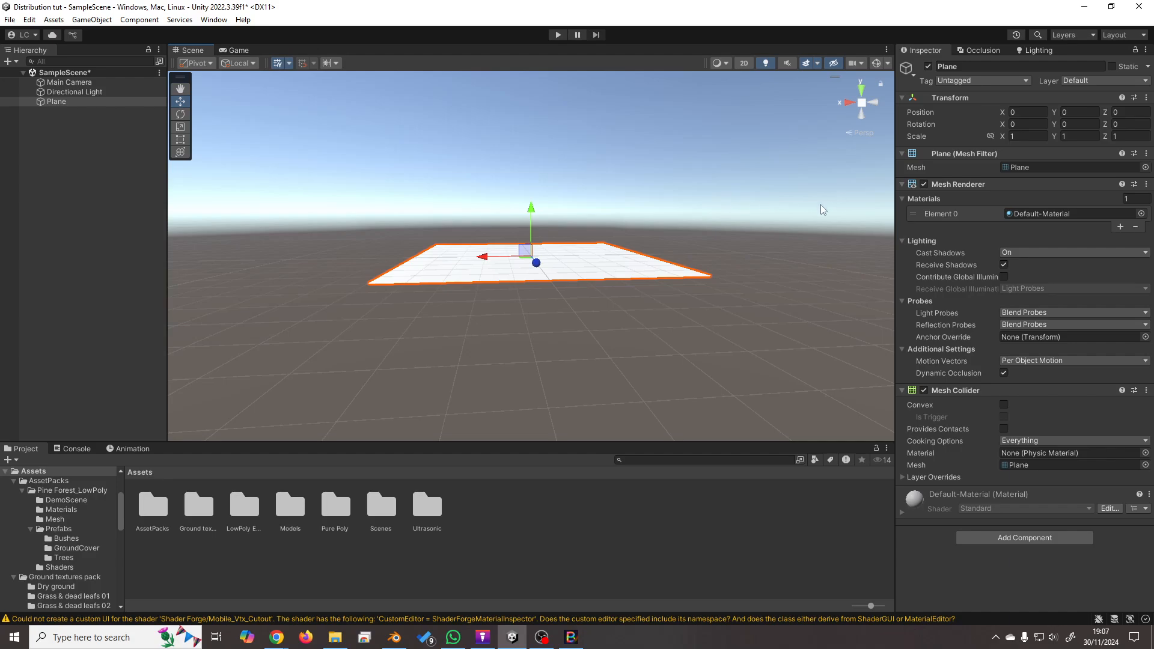
Switch to Blender to view the Screencast Keys settings, and return to Unity.
left_click(394, 638)
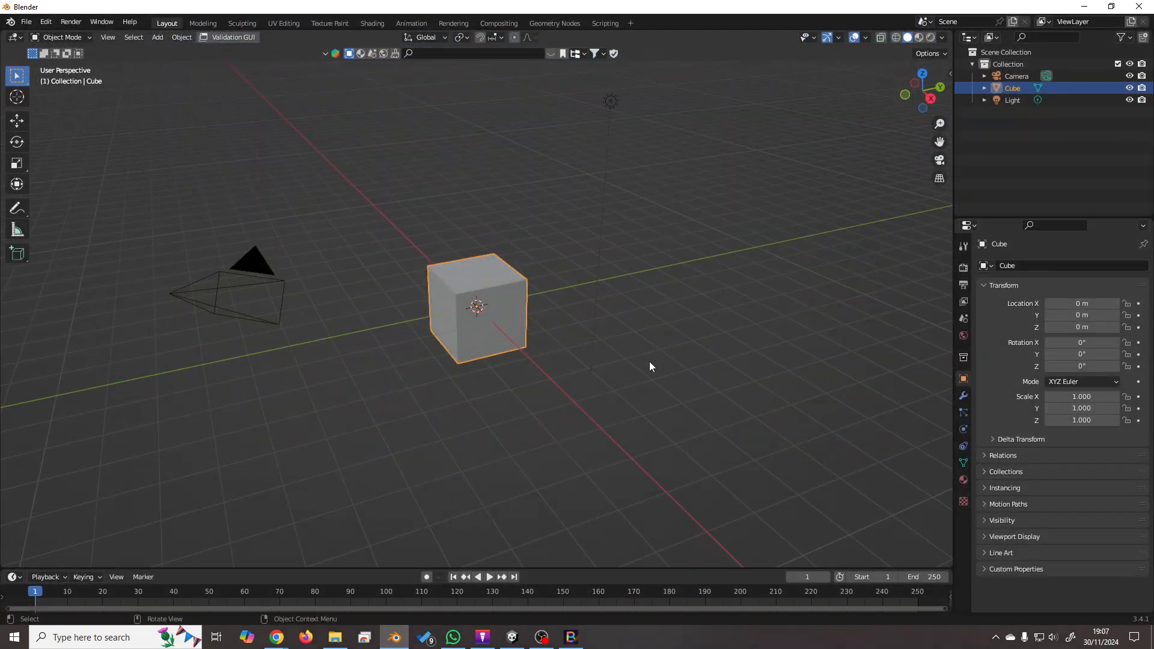
key("n")
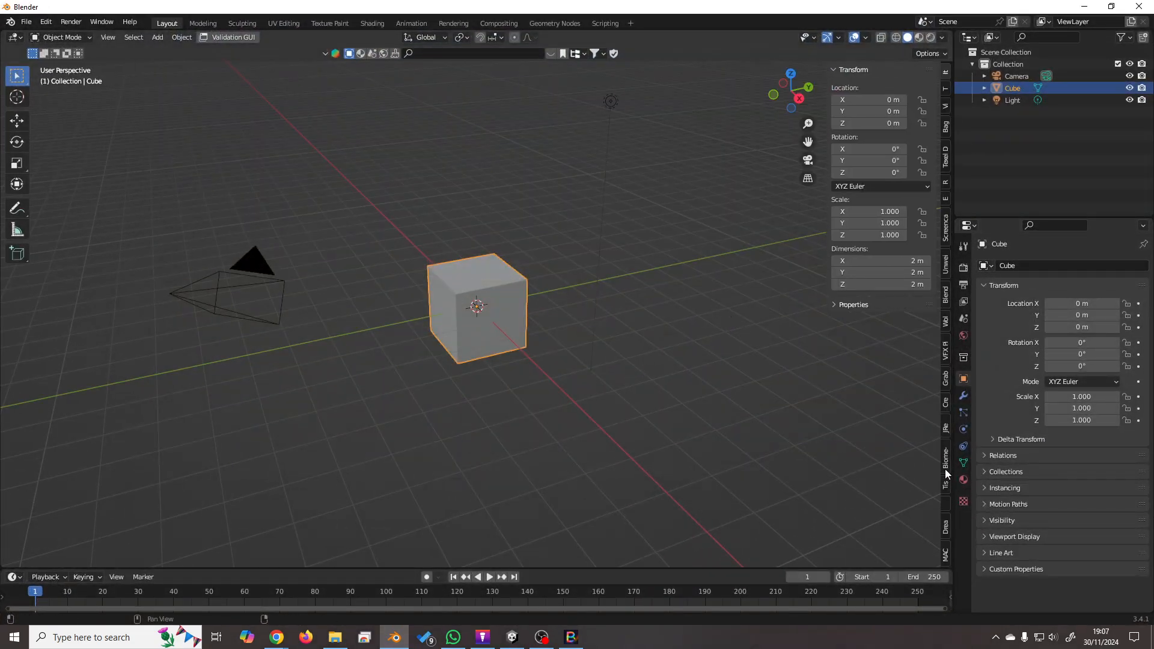
left_click(946, 225)
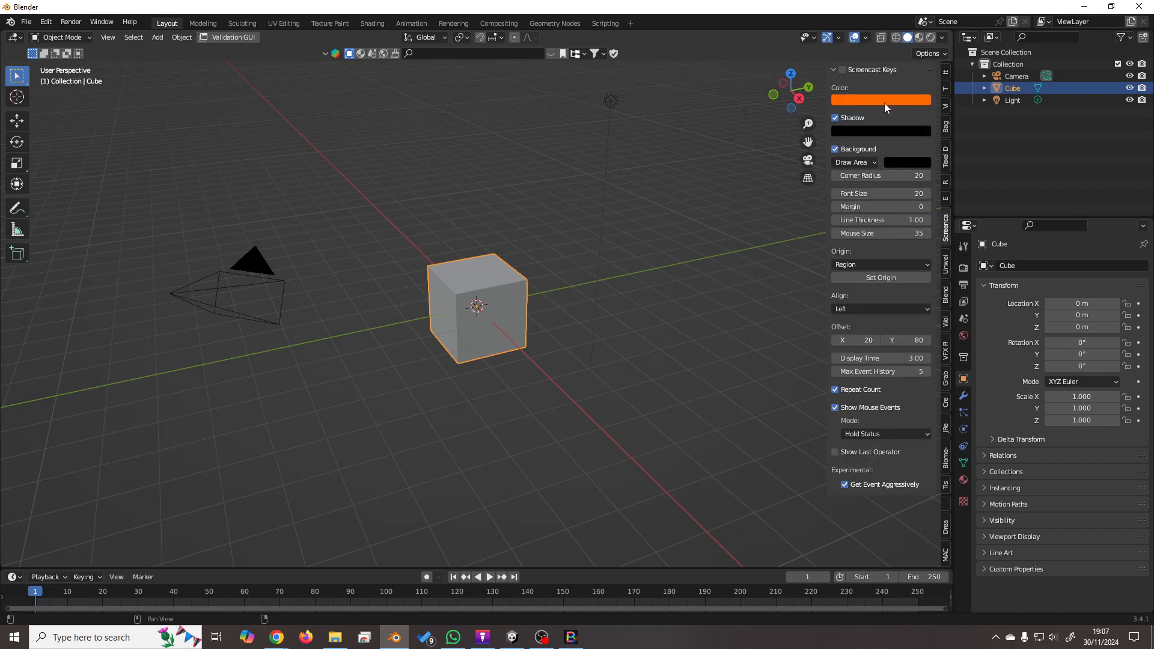
left_click(512, 636)
right_click_drag(565, 291, 571, 330)
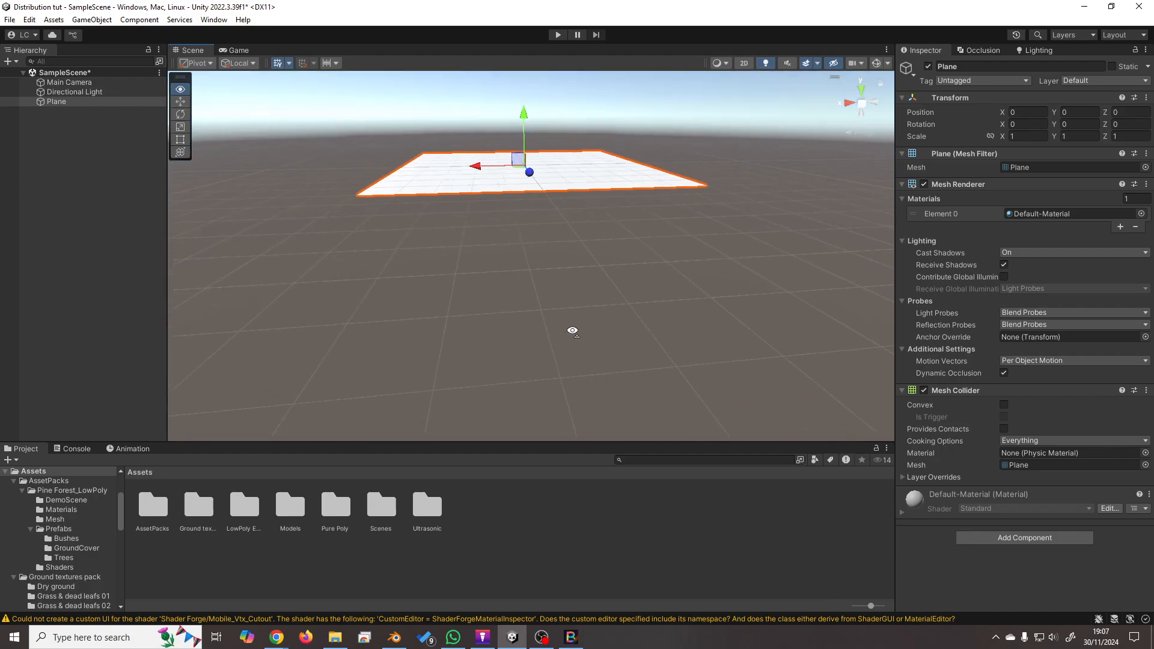
middle_click_drag(566, 250, 564, 323)
scroll(563, 323, "up", 4)
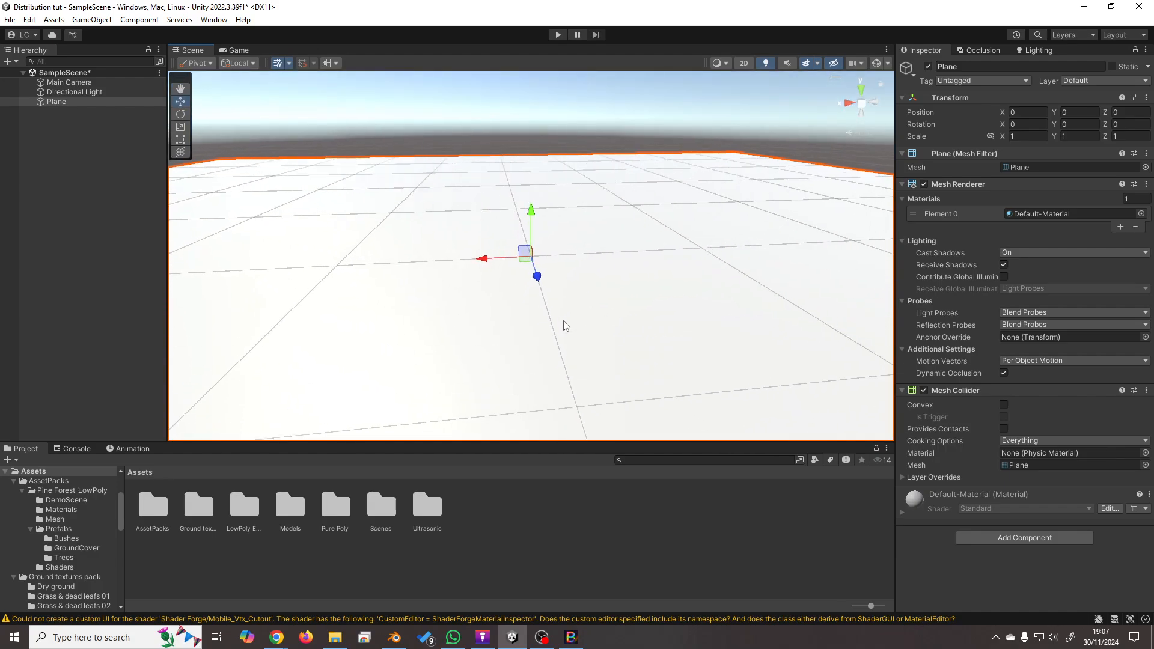
scroll(565, 323, "down", 3)
scroll(564, 320, "up", 3)
scroll(565, 319, "down", 4)
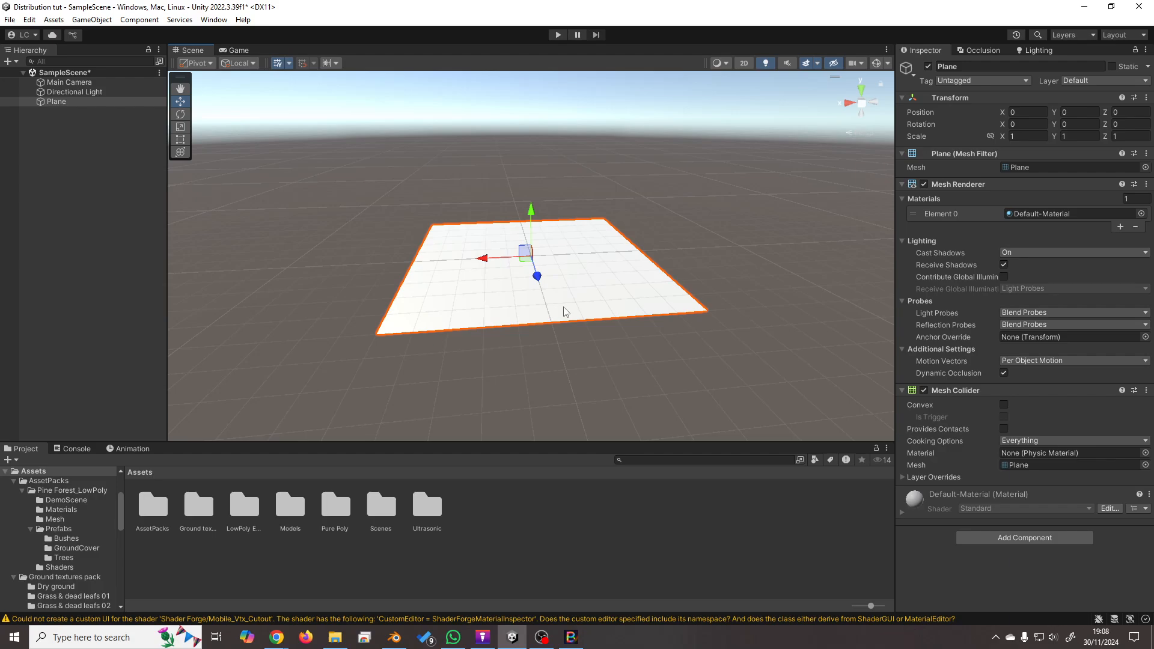
scroll(570, 305, "up", 3)
scroll(571, 305, "down", 3)
scroll(570, 304, "up", 4)
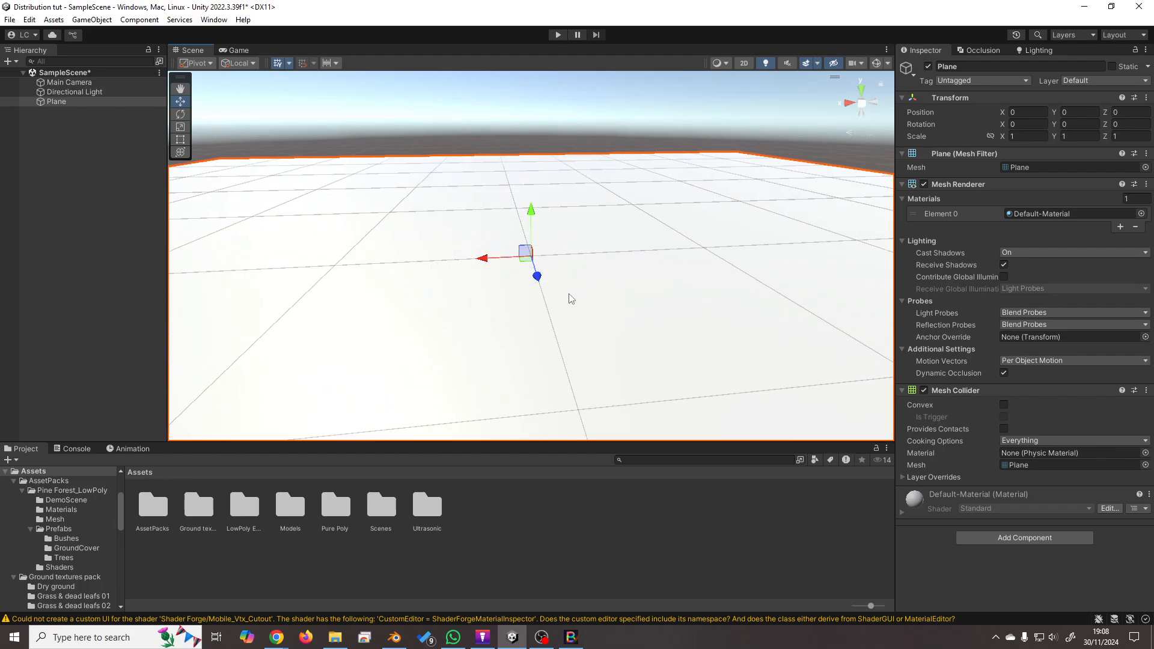
scroll(571, 299, "down", 3)
scroll(610, 272, "up", 3)
scroll(781, 210, "down", 8)
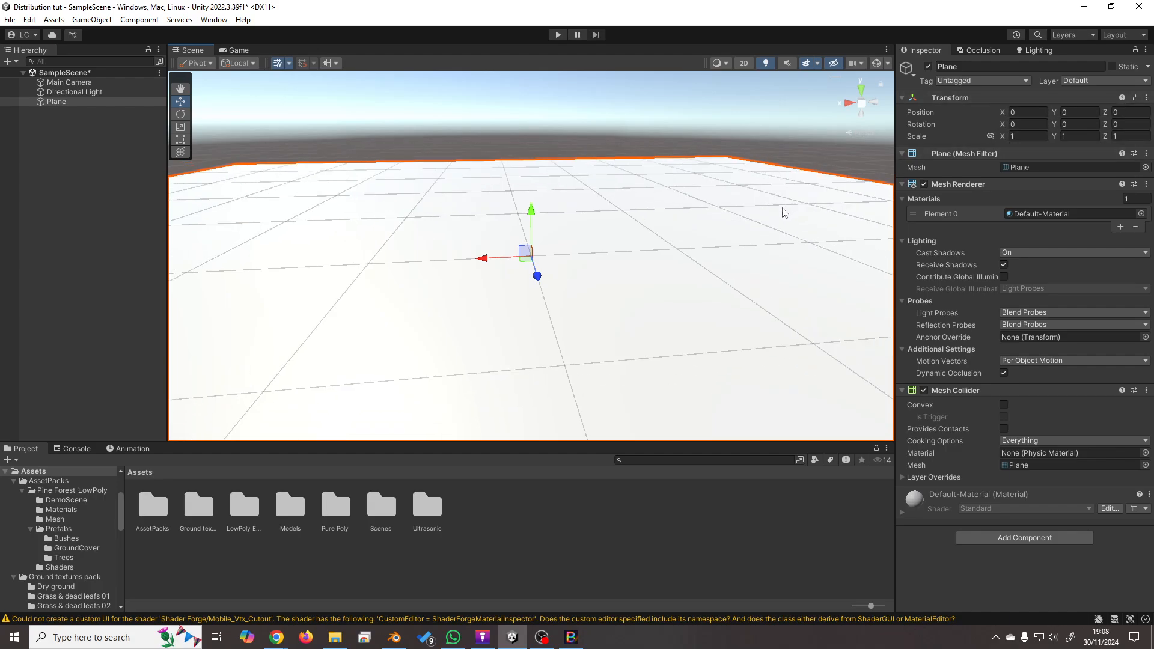
Duplicate the plane and move the copy along the X axis to about -10.73, beside the original.
right_click(77, 103)
left_click(552, 331)
mouse_move(553, 330)
right_mouse_down()
mouse_move(615, 307)
mouse_move(600, 298)
mouse_move(535, 319)
right_mouse_up()
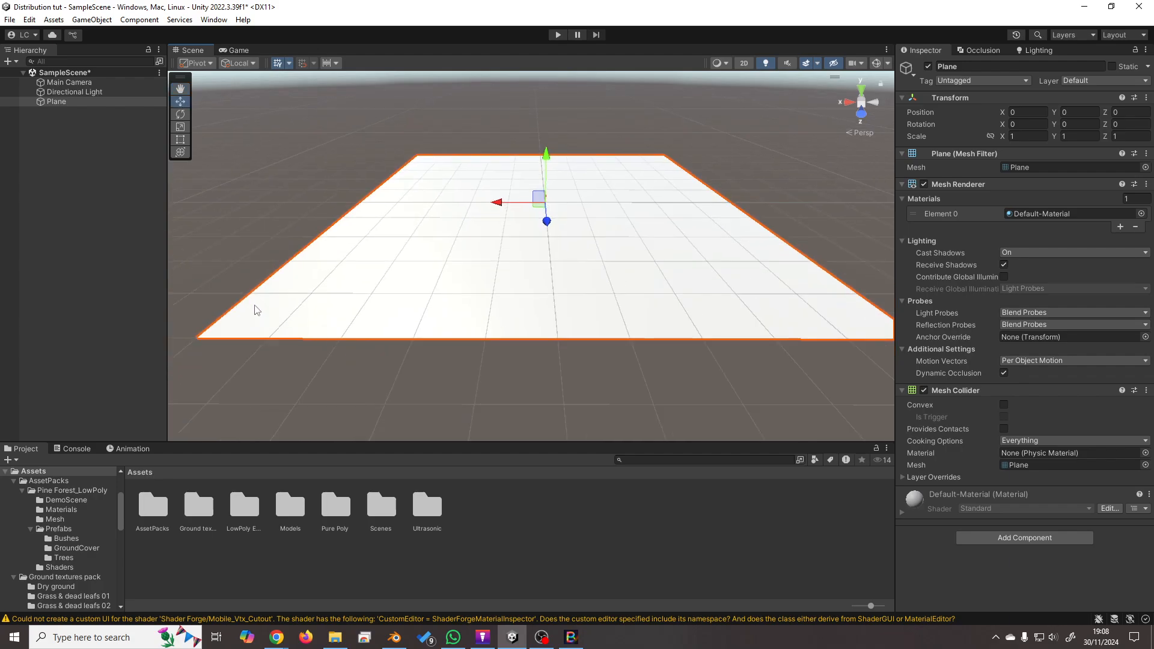
right_click(69, 101)
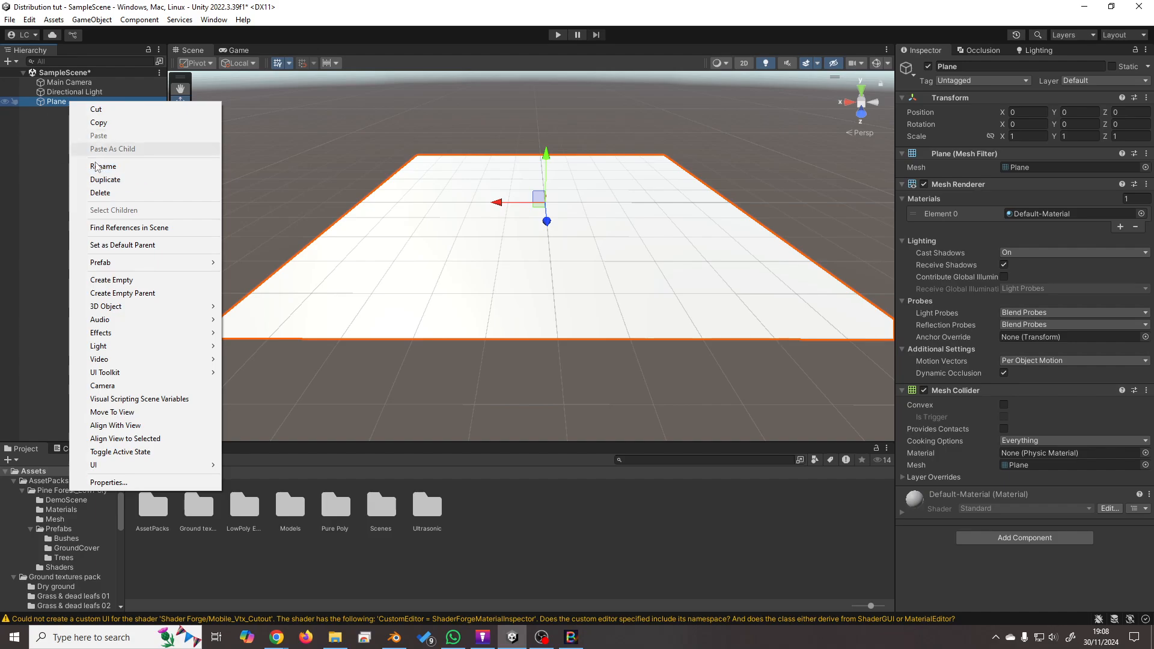
left_click(126, 179)
scroll(543, 249, "up", 3)
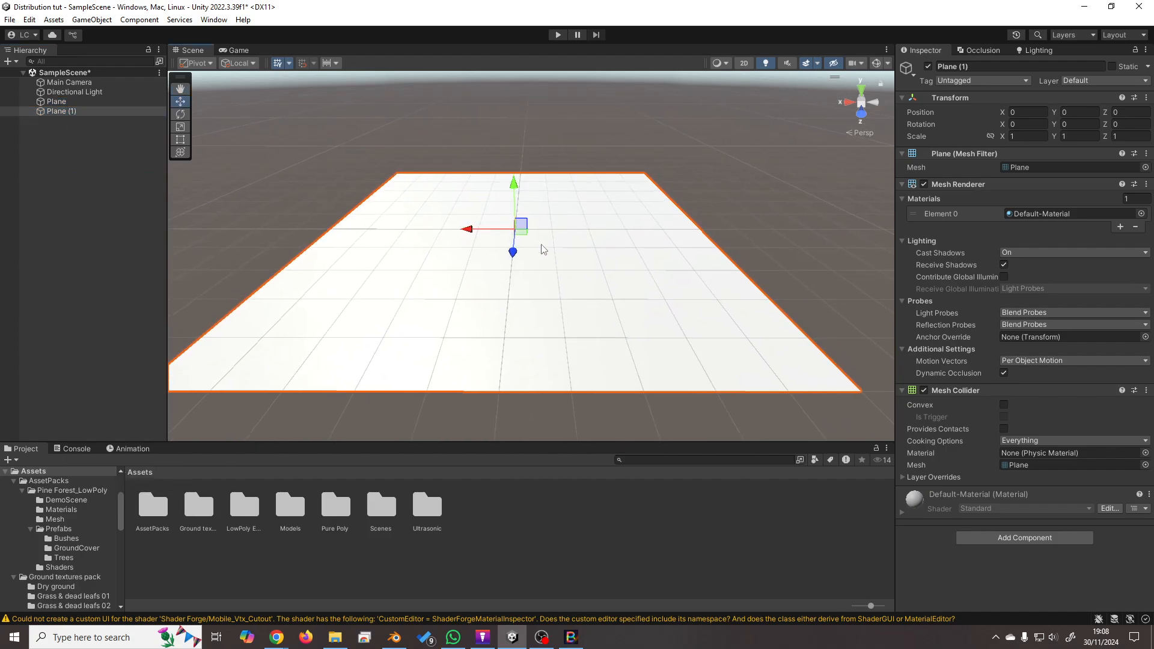
left_click_drag(481, 230, 900, 236)
middle_click_drag(793, 250, 634, 210)
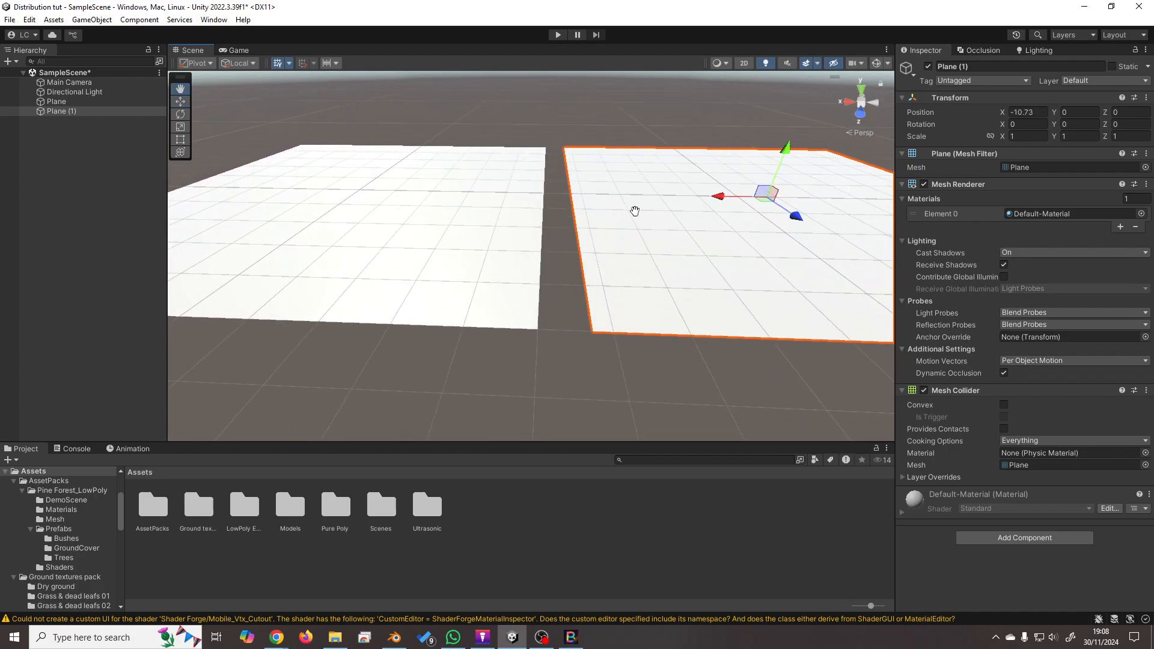
Vertex-snap the copy's near corner to the original plane's adjoining corner, placing the copy at X -10.
key("v")
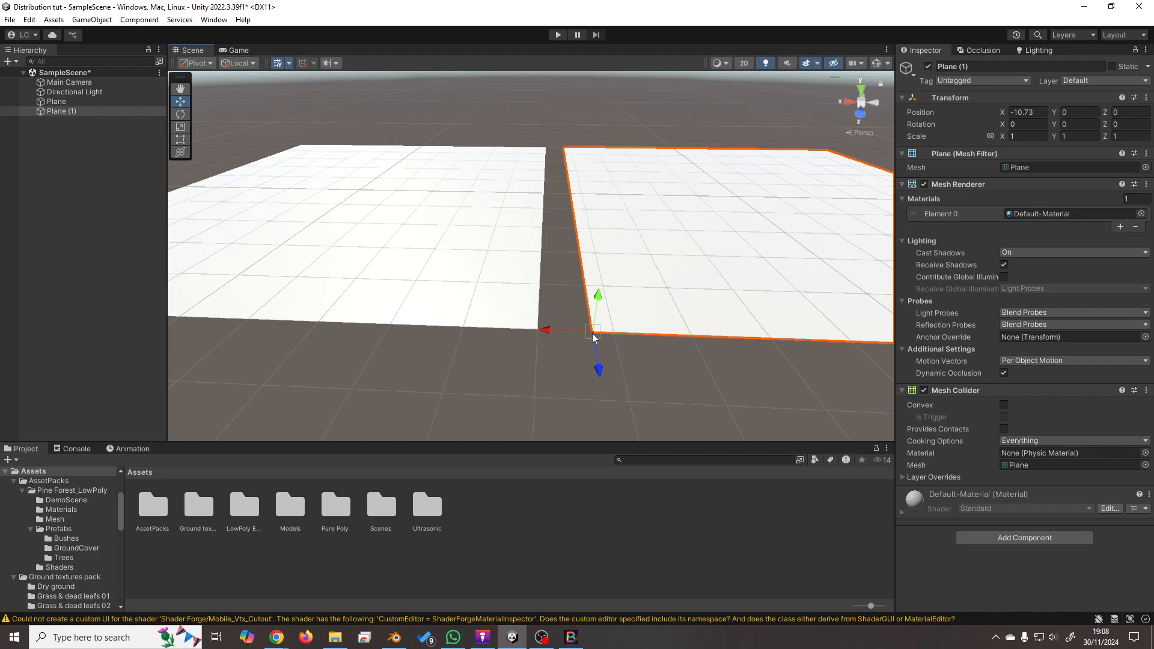
left_click_drag(592, 333, 560, 330)
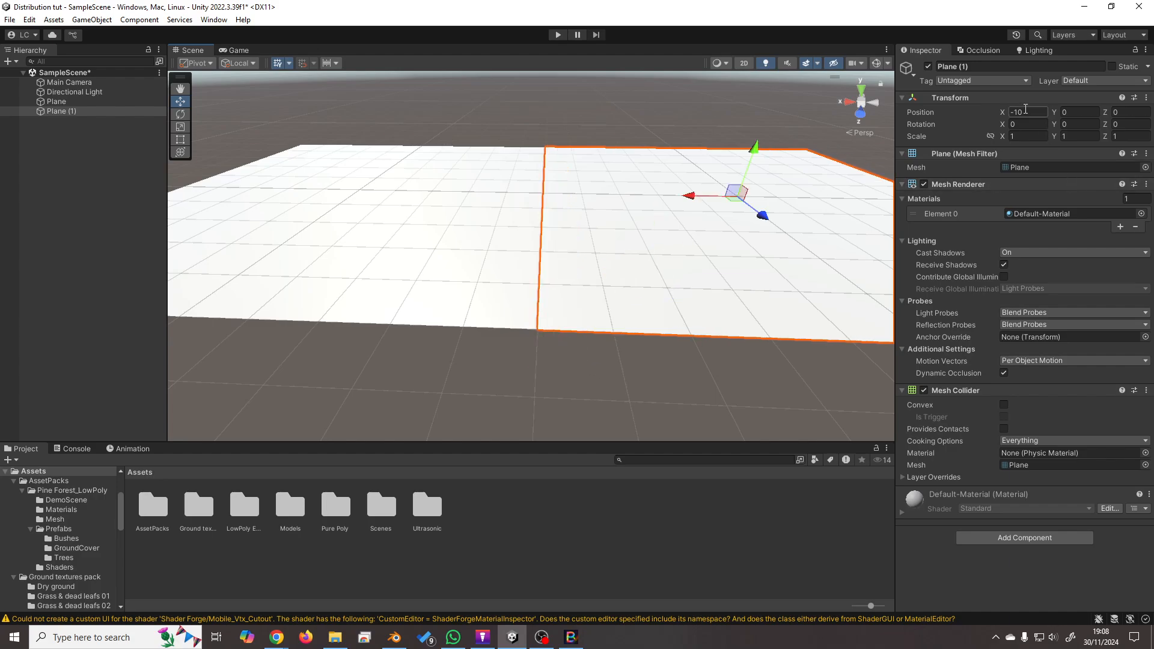
scroll(638, 220, "down", 1)
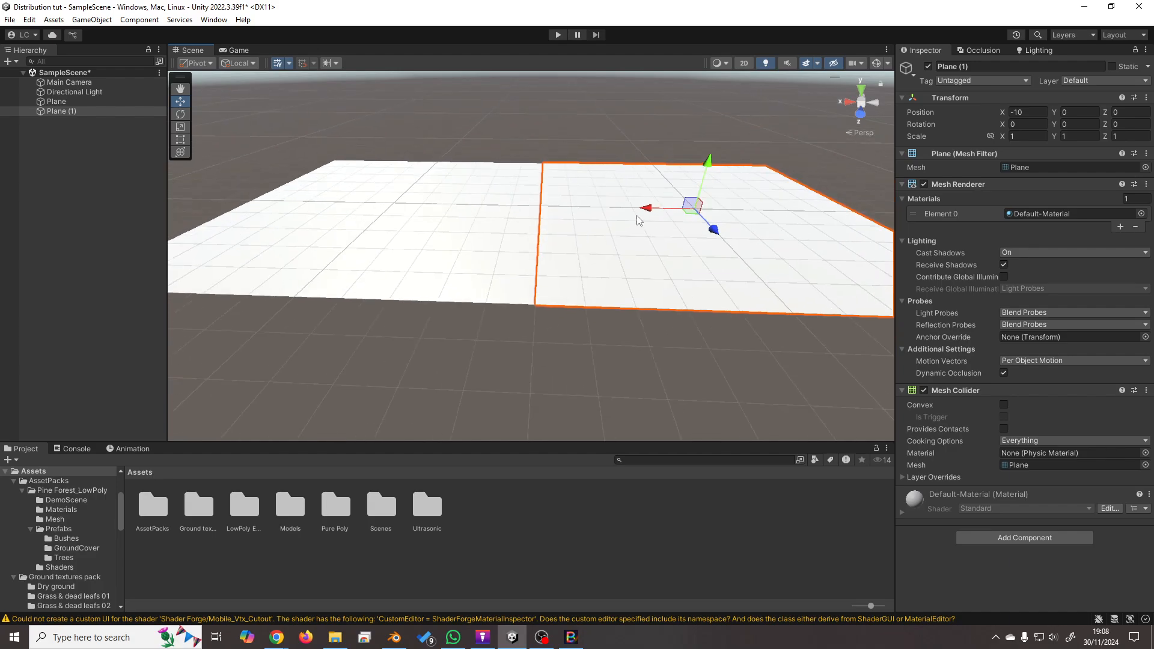
Duplicate the original plane at the origin and set the copy's X position to 10.
left_click(355, 252)
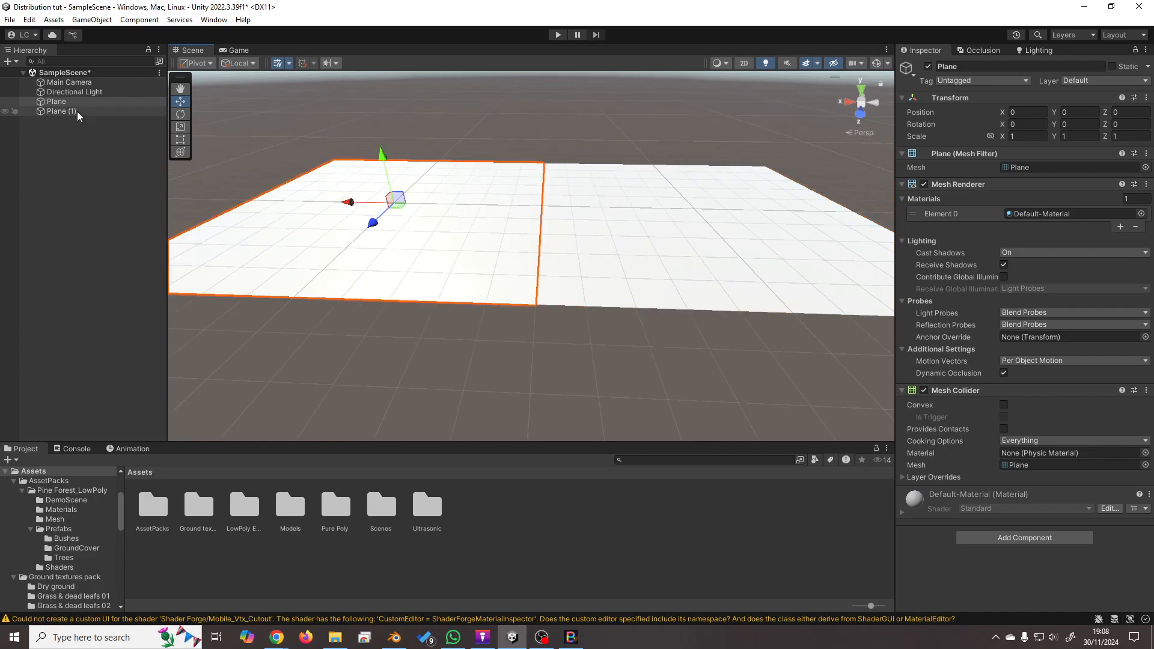
key("ctrl+d")
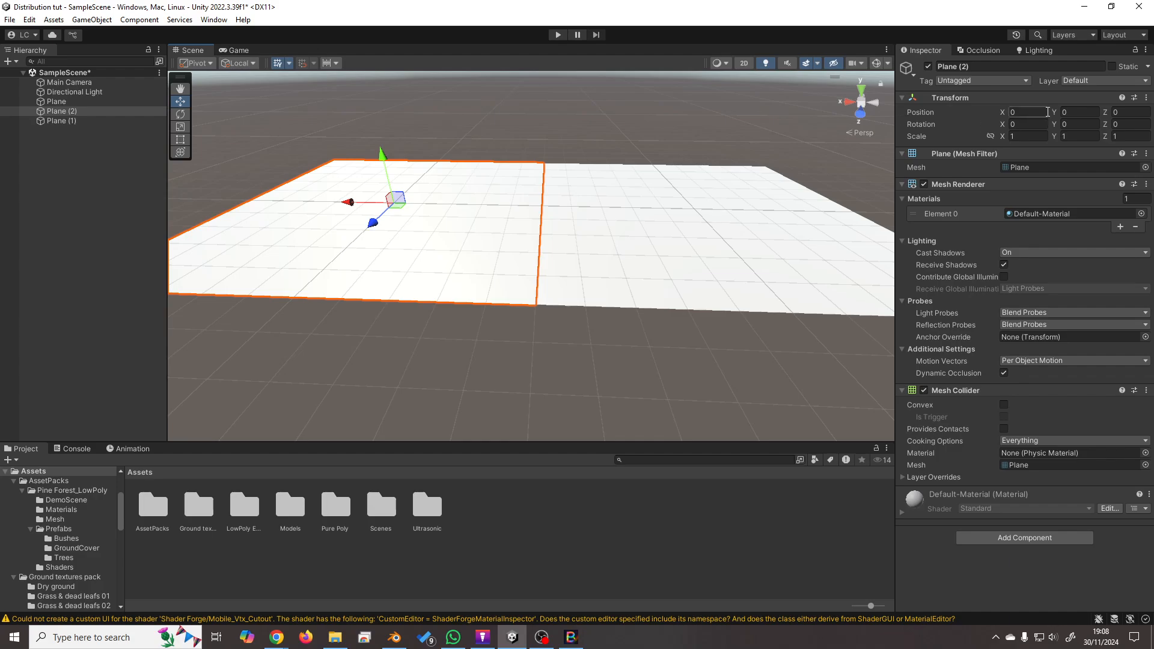
left_click(1026, 113)
middle_click_drag(718, 232, 679, 241)
middle_click_drag(581, 231, 780, 239)
right_click_drag(650, 238, 683, 247)
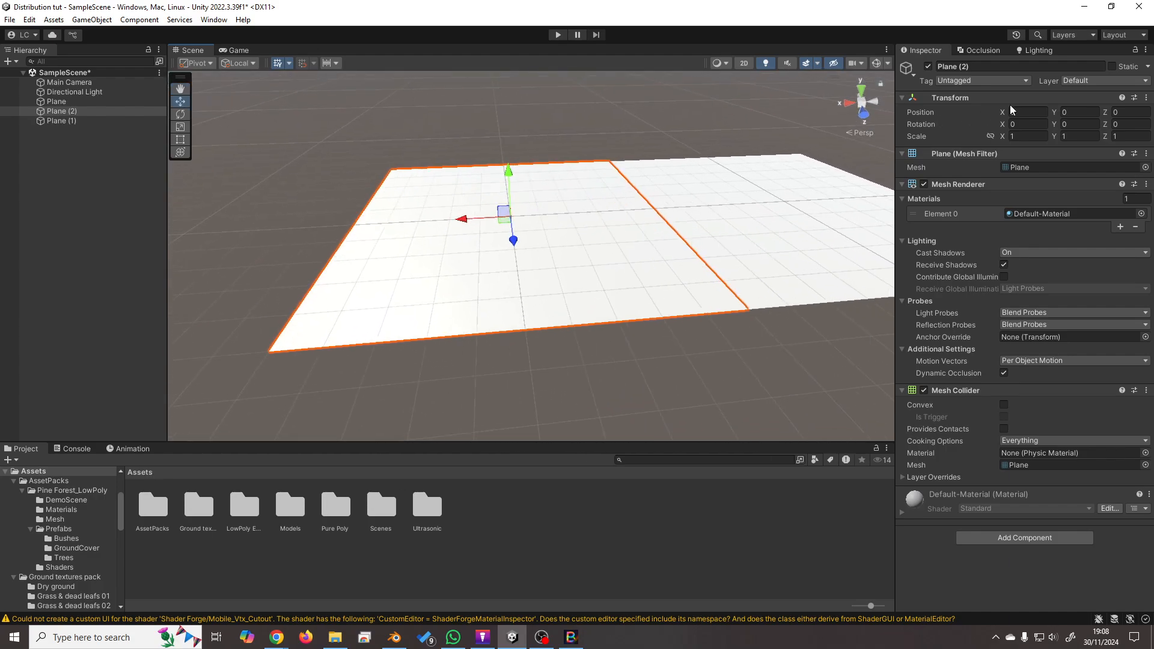
left_click(1023, 112)
type("10")
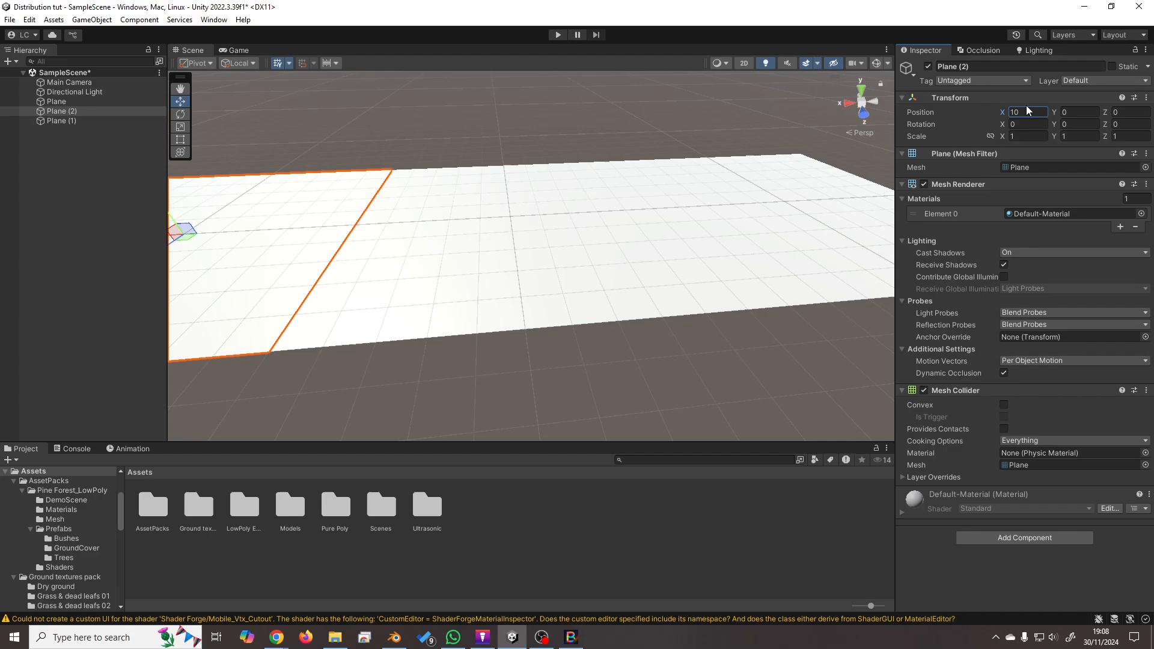
Duplicate the plane at X 10 and move the new copy to X 20 by entering 10+10.
right_click(88, 113)
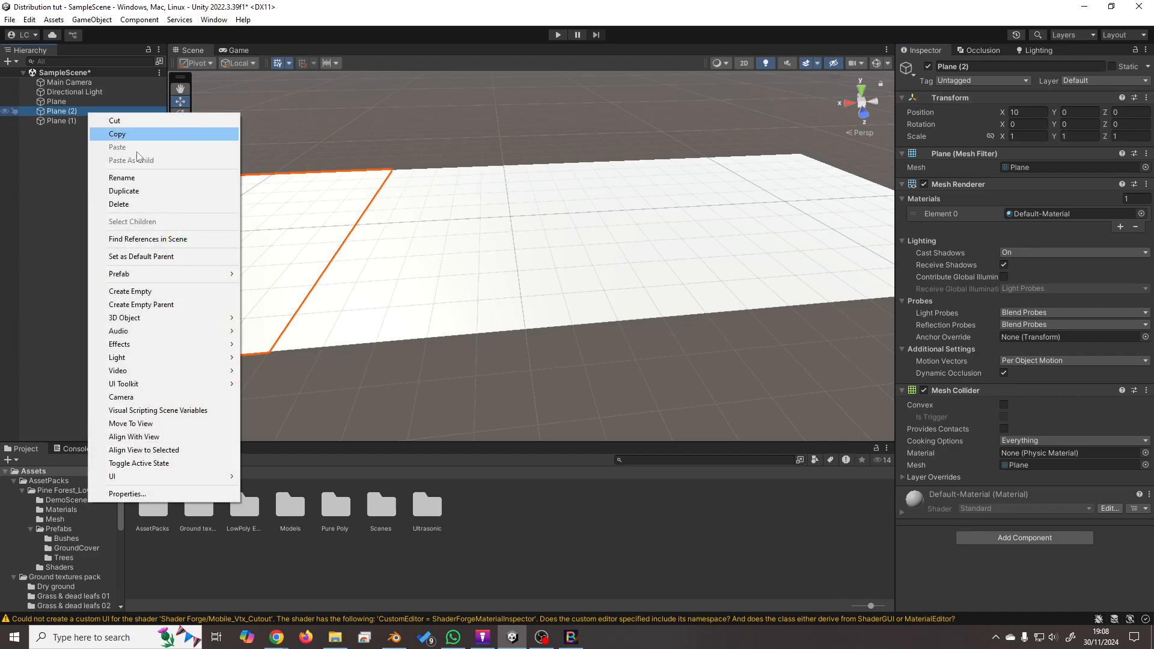
left_click(151, 191)
left_click(1034, 112)
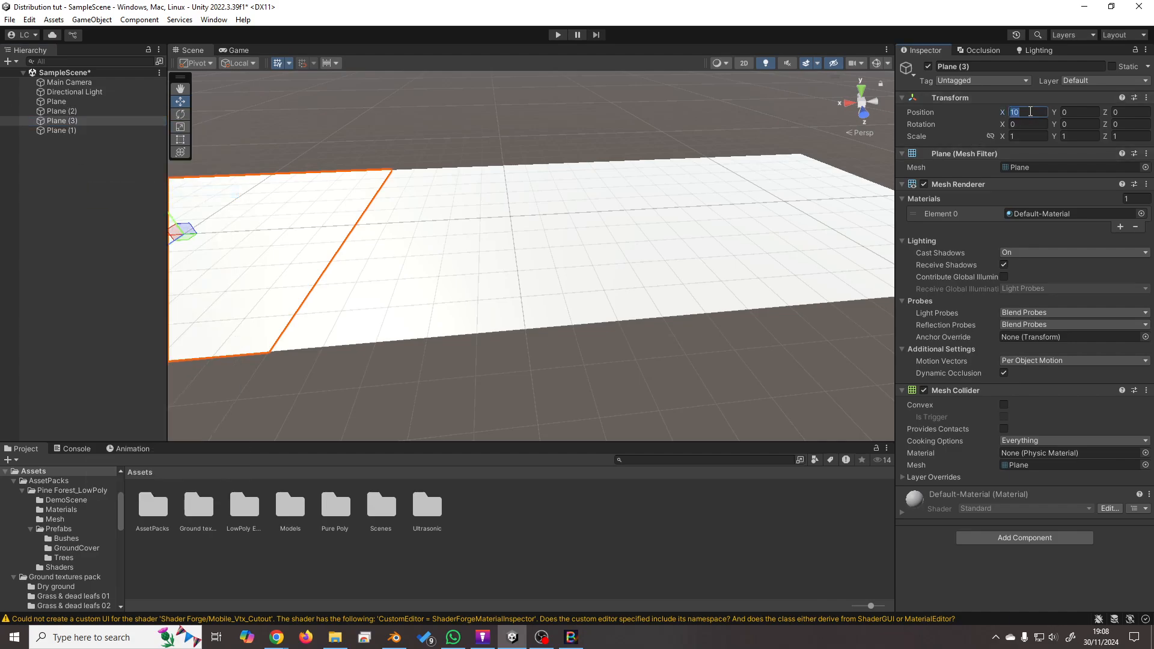
type("+10")
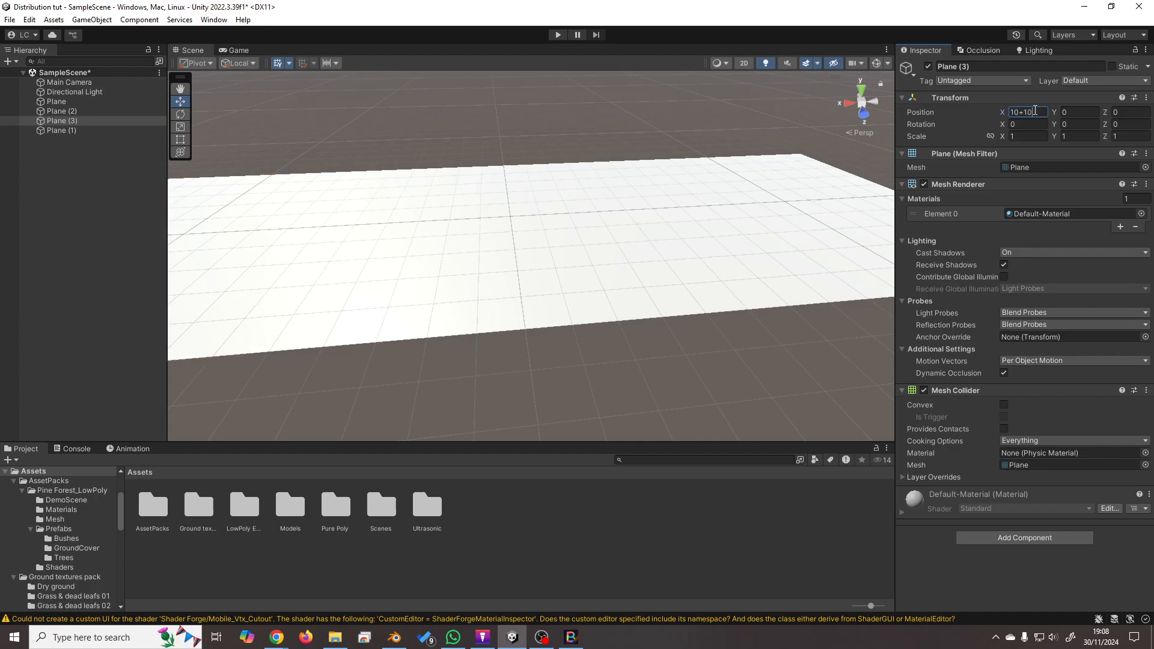
key("Return")
right_click_drag(680, 297, 636, 312)
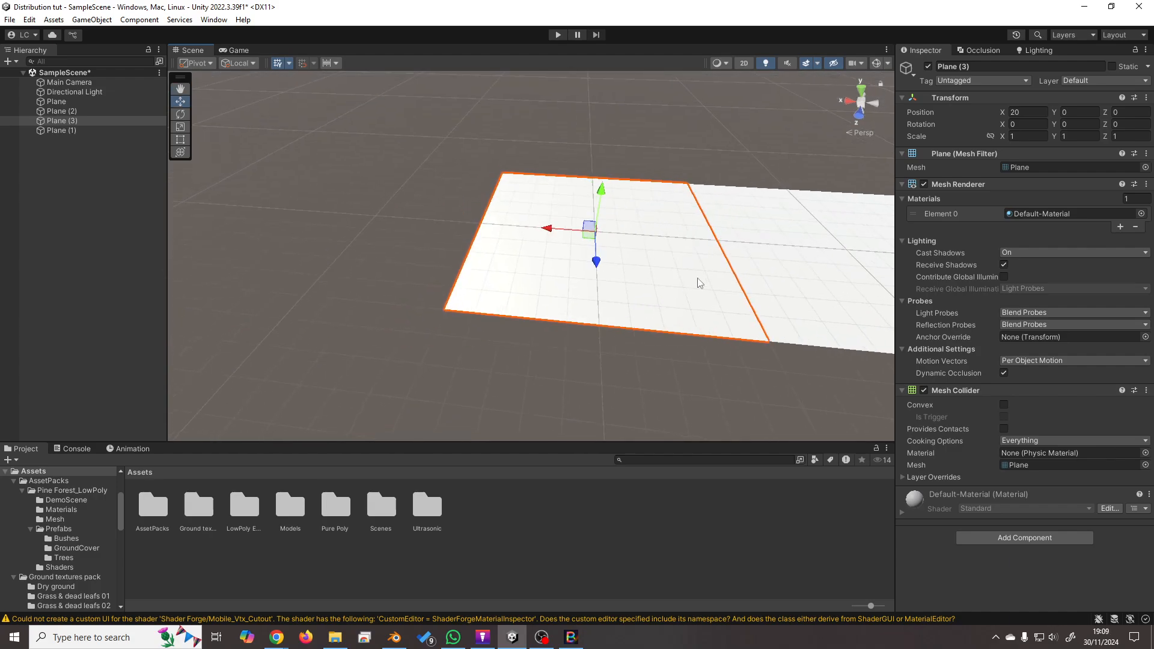
Examine the row of planes from end to end and the X position of Plane (3).
middle_click_drag(641, 257, 574, 252)
right_click_drag(575, 252, 652, 252)
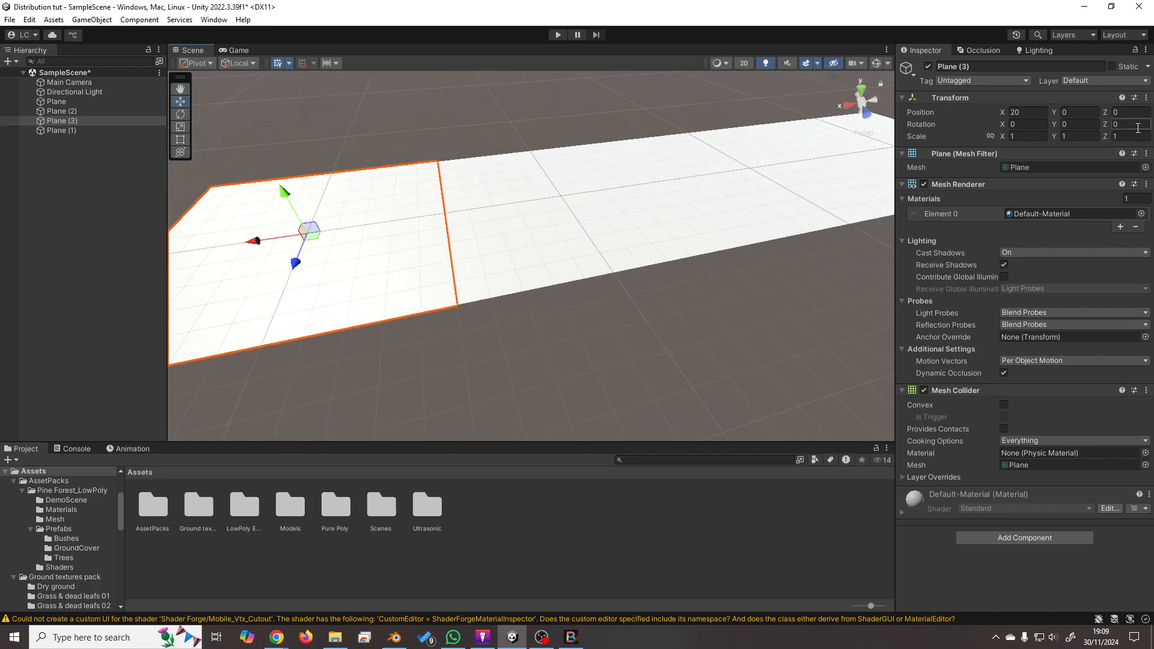
left_click(1038, 112)
left_click(1040, 111)
scroll(665, 189, "down", 5)
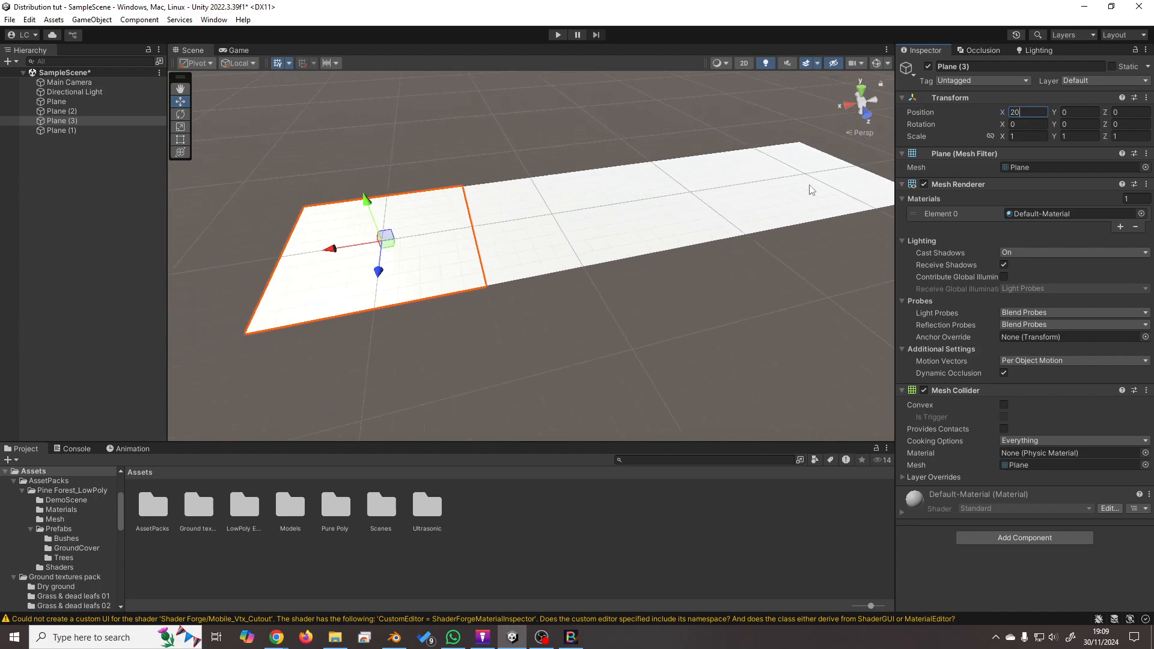
middle_click_drag(675, 216, 642, 226)
right_click_drag(770, 189, 704, 202)
middle_click_drag(795, 199, 673, 211)
right_click_drag(673, 210, 704, 203)
middle_click_drag(782, 184, 840, 165)
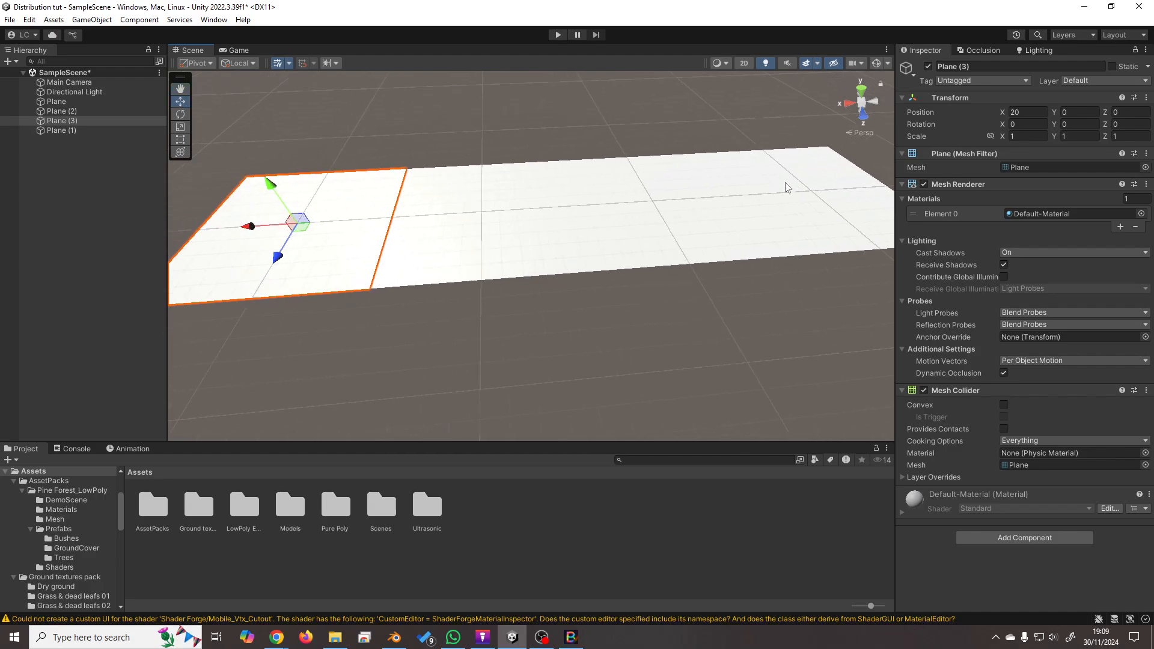
Delete all four planes from the scene.
scroll(781, 185, "down", 1)
left_click_drag(366, 220, 388, 220)
left_click(814, 207)
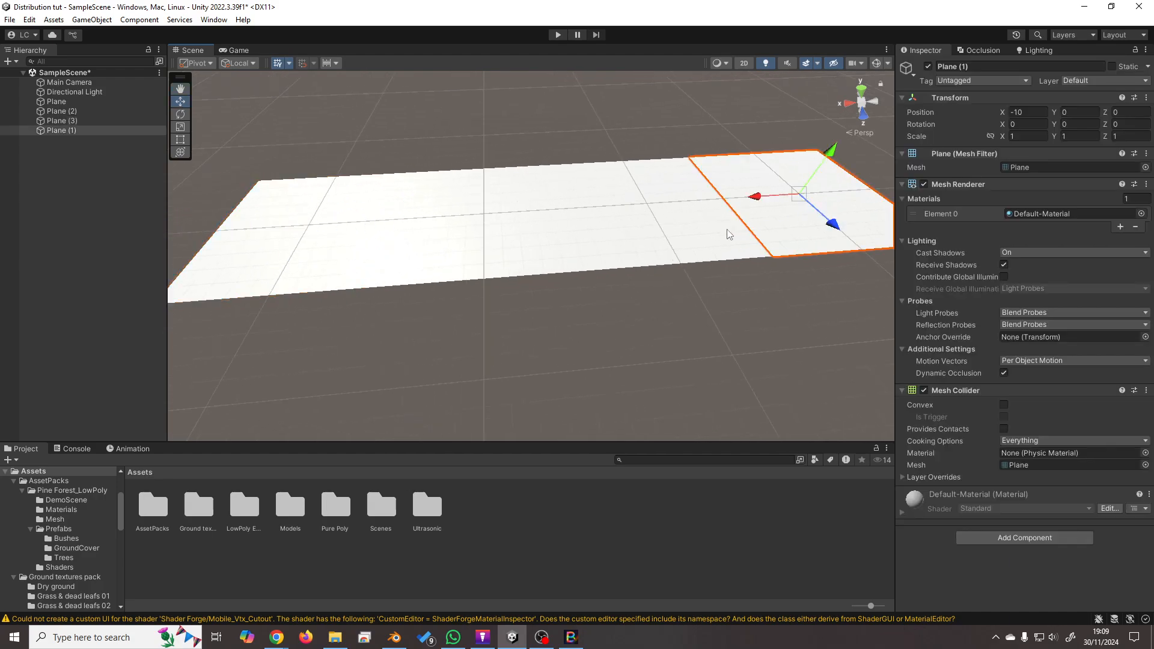
left_click(361, 235, "shift")
left_click(404, 250, "shift")
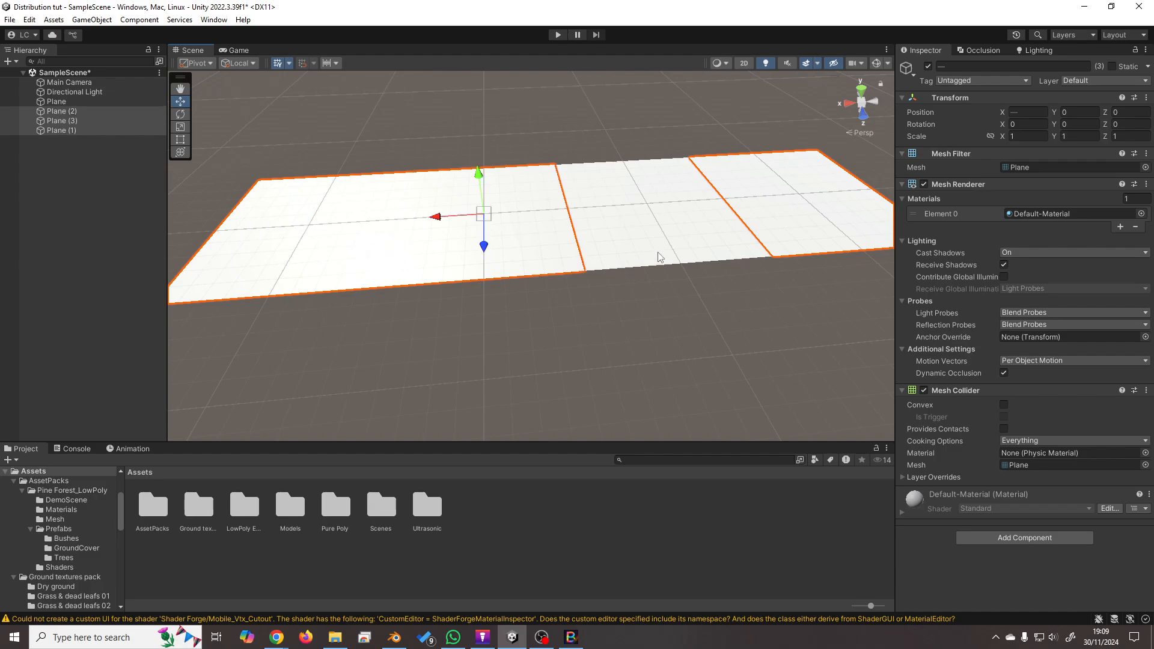
left_click(664, 254, "shift")
key("Delete")
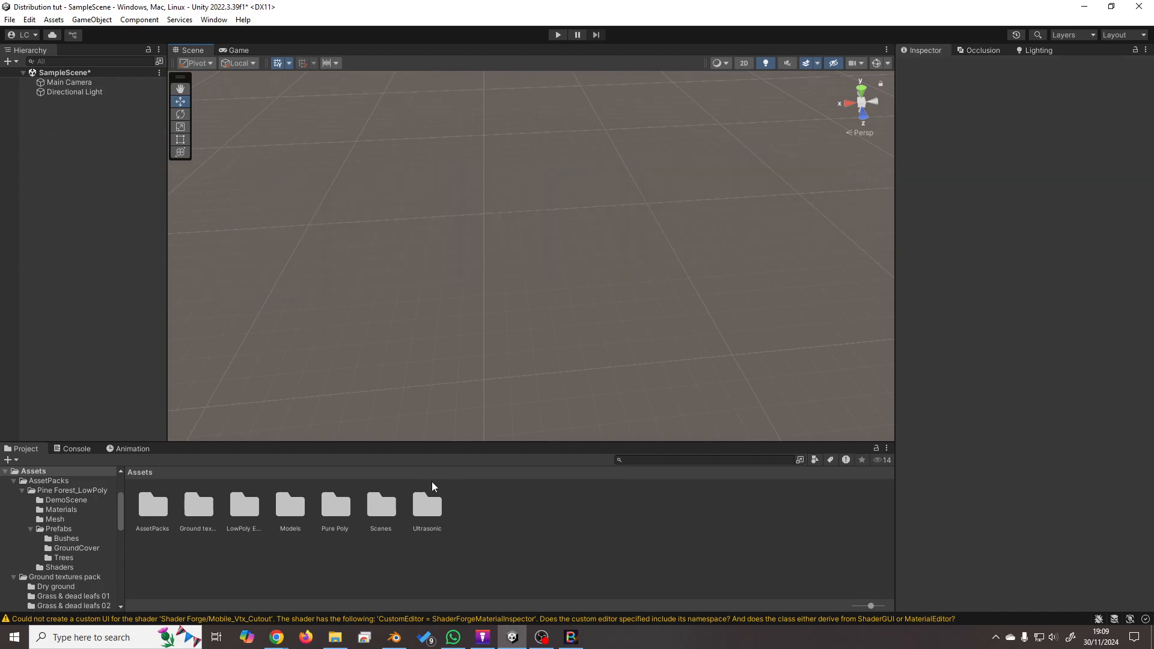
Look through the prefabs of the LowPoly Environment Pack.
left_click(250, 524)
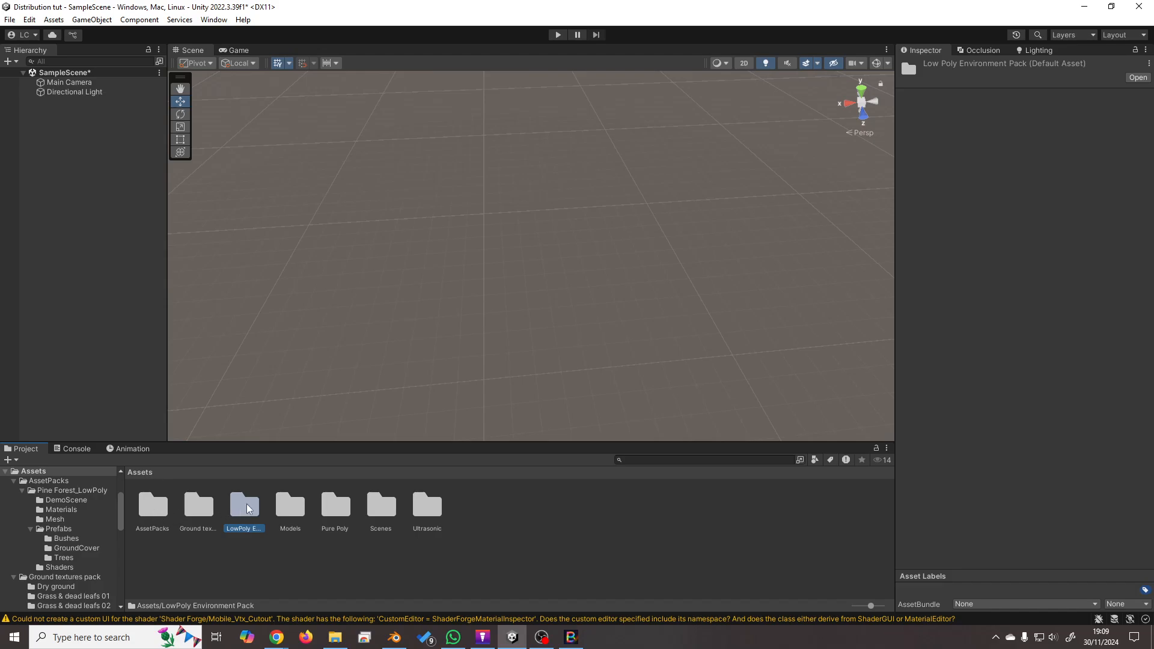
double_click(249, 508)
double_click(248, 508)
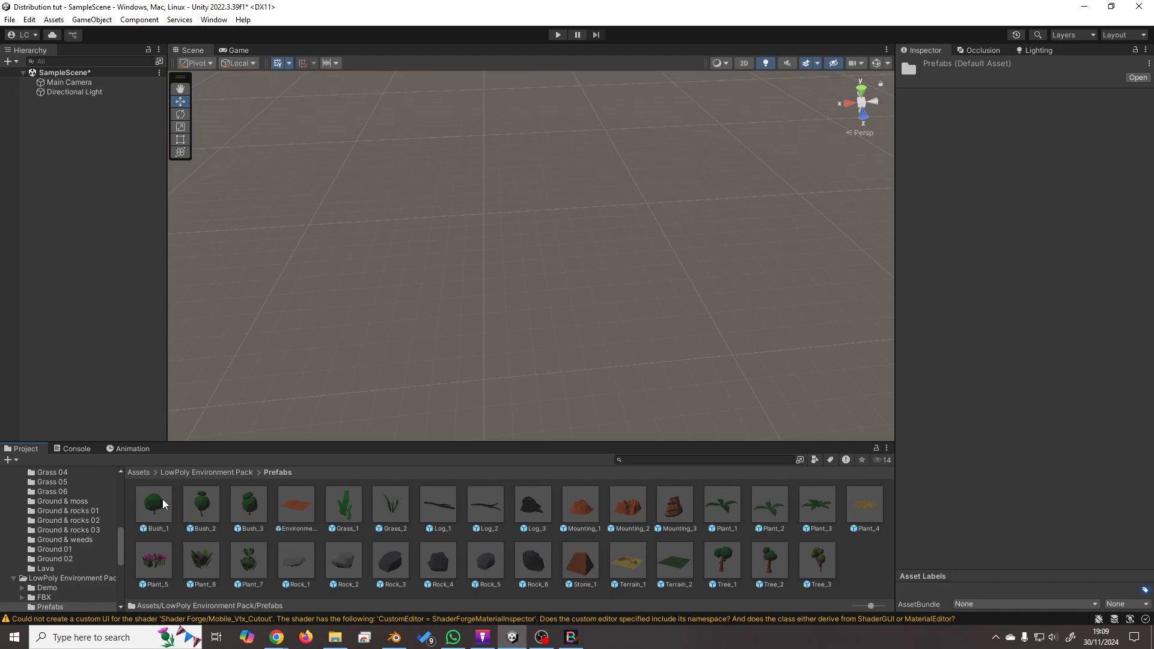
Open the Prefabs folder of the Free Low Poly Nature Pack inside Pure Poly.
left_click(139, 472)
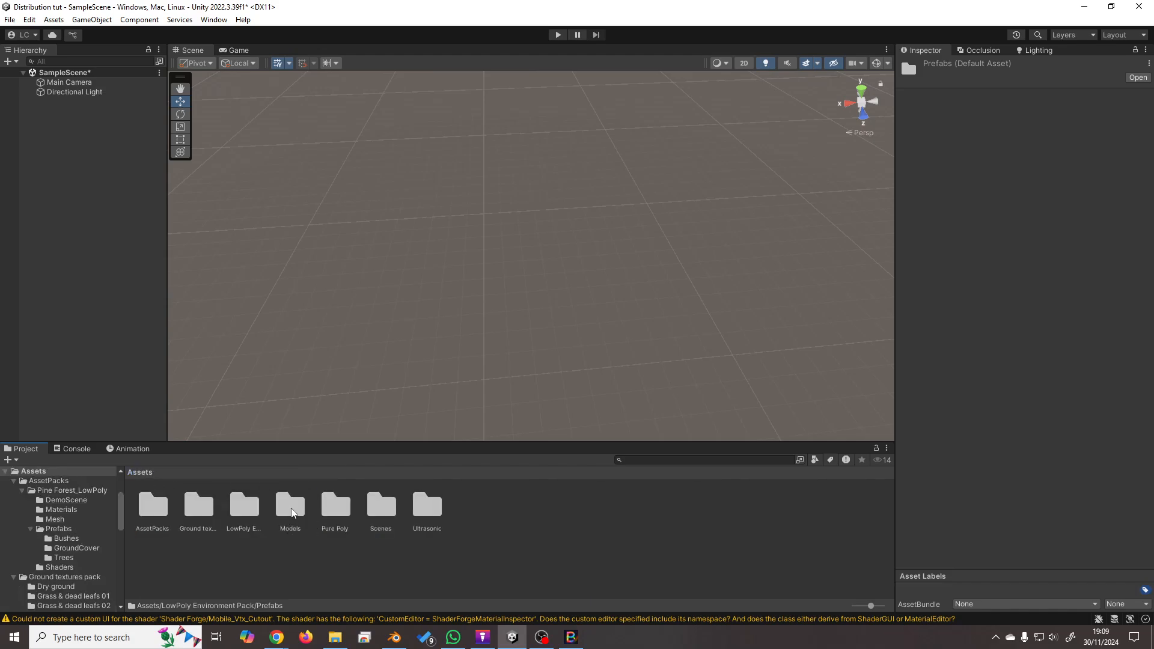
left_click(338, 516)
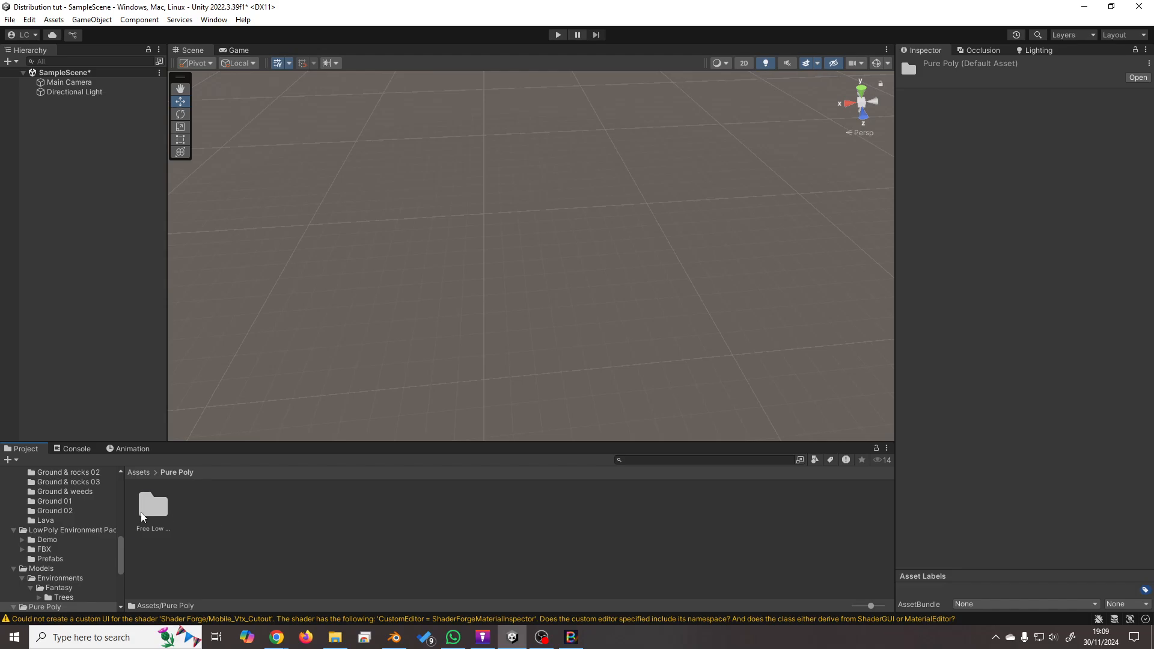
double_click(143, 516)
double_click(255, 517)
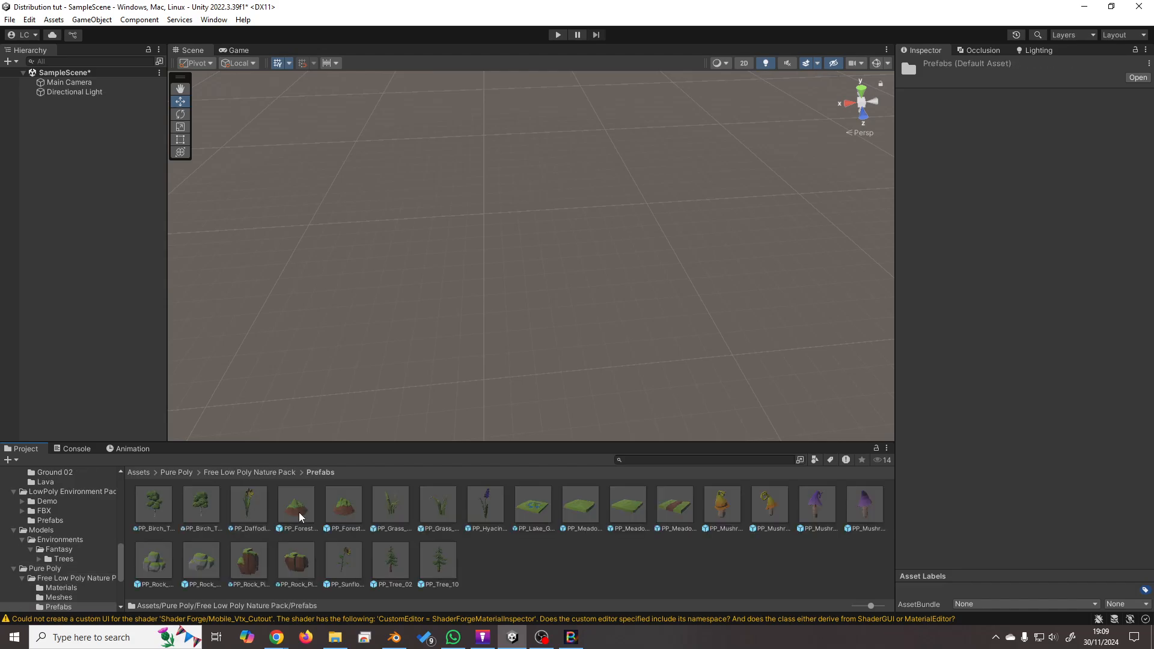
Add the PP_Meadow_07 prefab to the scene and frame it in the view.
left_click_drag(591, 516, 101, 270)
right_click_drag(485, 313, 579, 262)
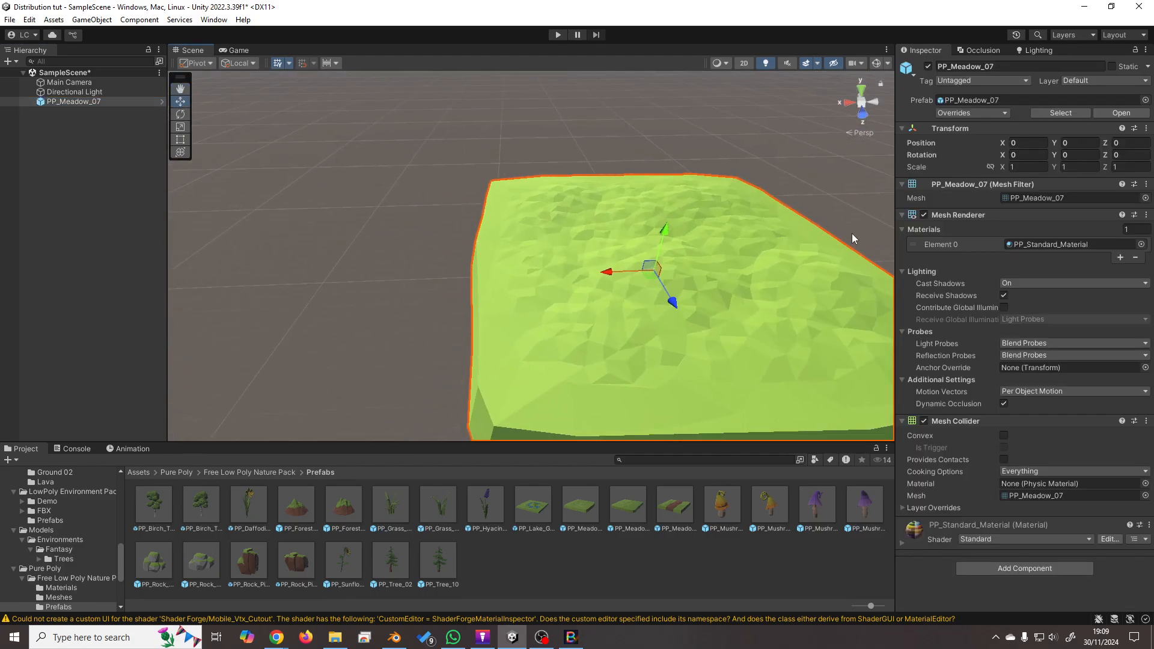
key("f")
key("f")
scroll(827, 233, "down", 3)
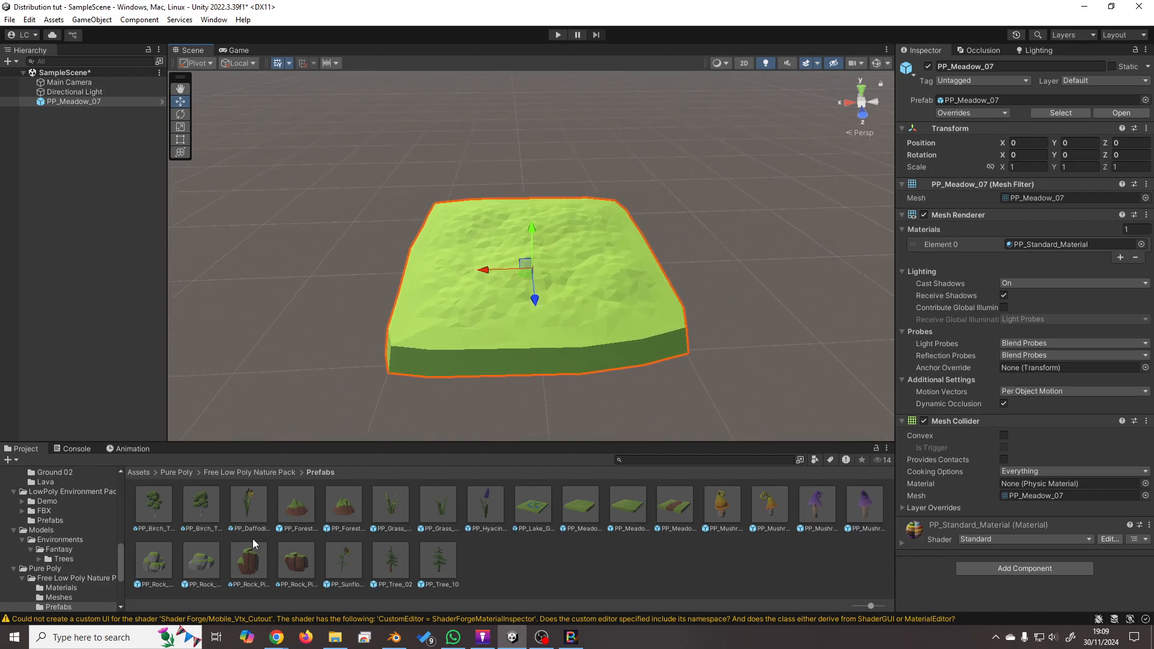
Add the prefabs PP_Birch_Tree_05, PP_Birch_Tree_06, PP_Tree_02 and PP_Tree_10 to the scene together.
left_click(147, 514)
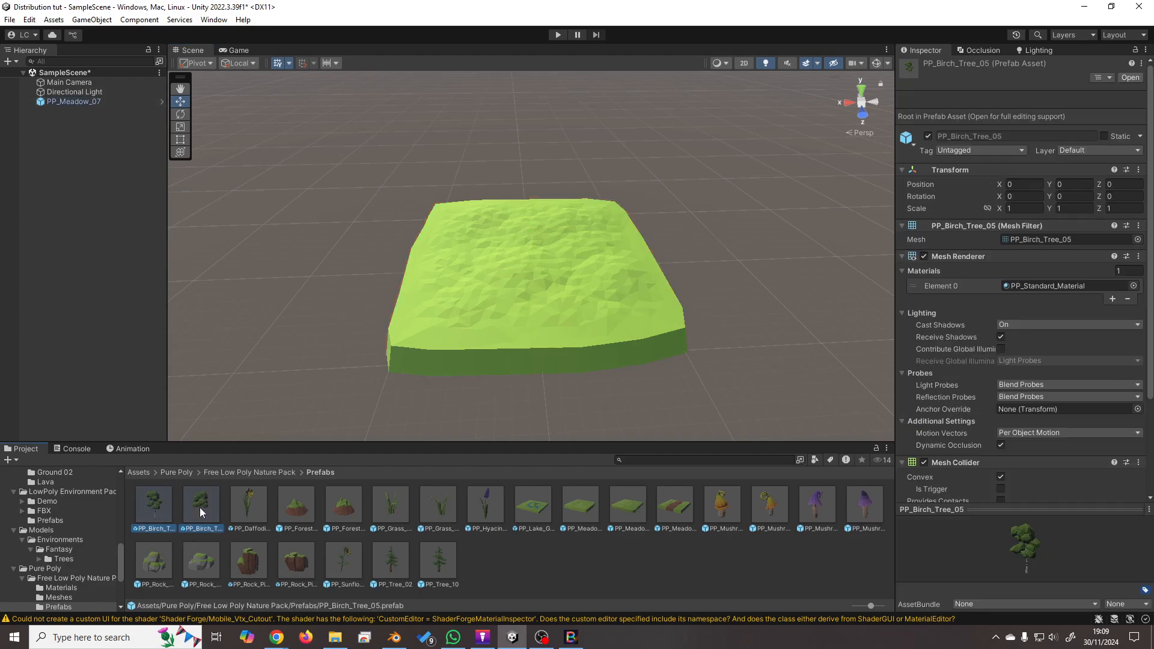
left_click(428, 583, "shift")
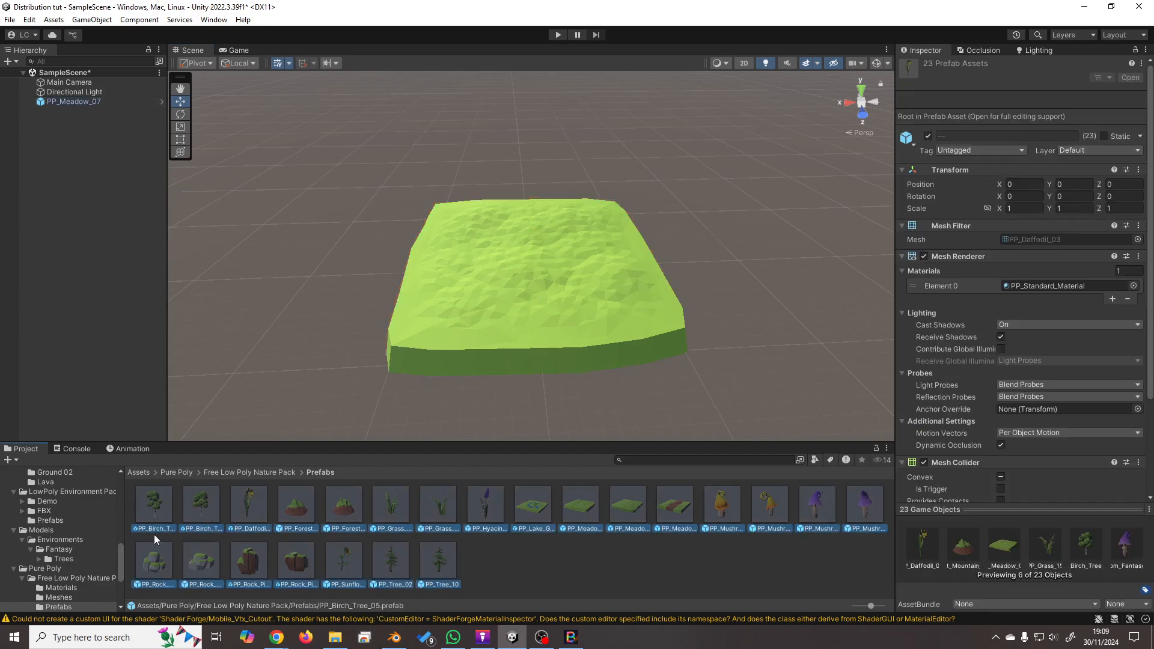
left_click(159, 528)
left_click(386, 579, "ctrl")
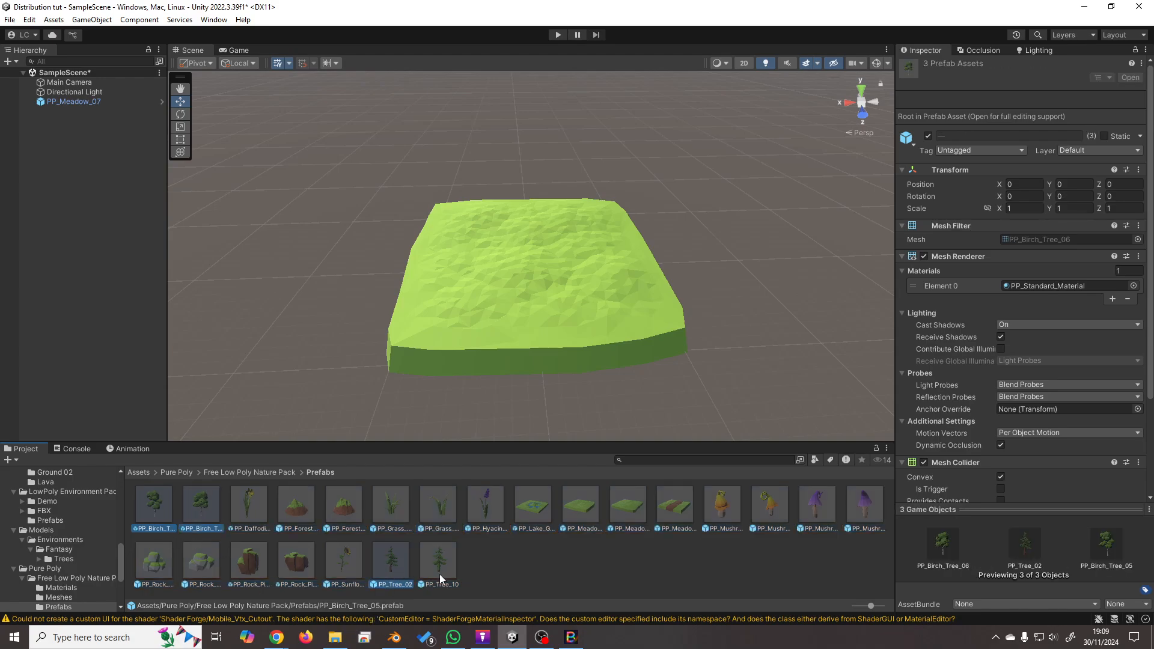
left_click(438, 575, "ctrl")
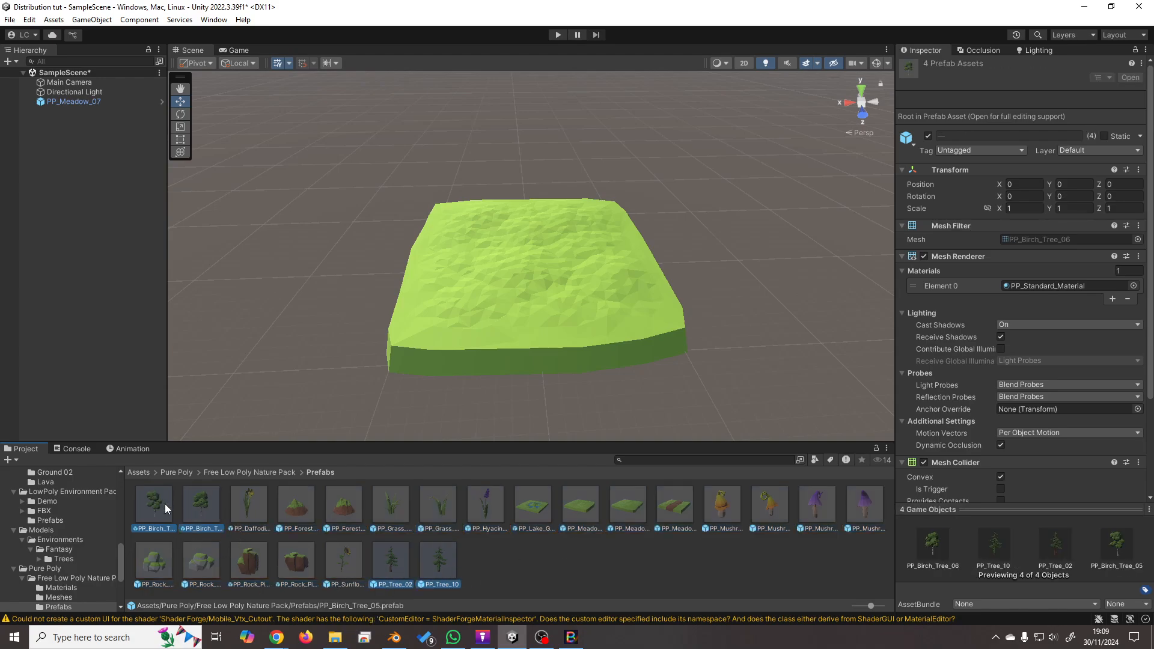
left_click_drag(164, 503, 99, 326)
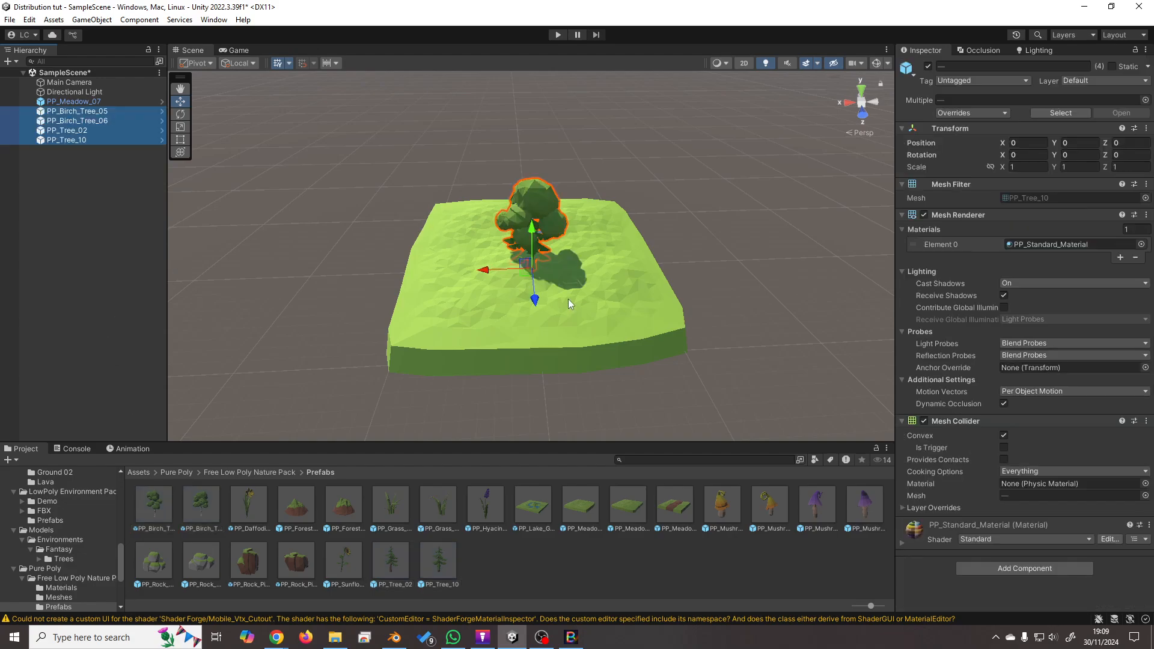
Duplicate all four trees together in the hierarchy.
scroll(585, 341, "up", 3)
scroll(589, 334, "up", 2)
left_click_drag(588, 334, 487, 255, "alt")
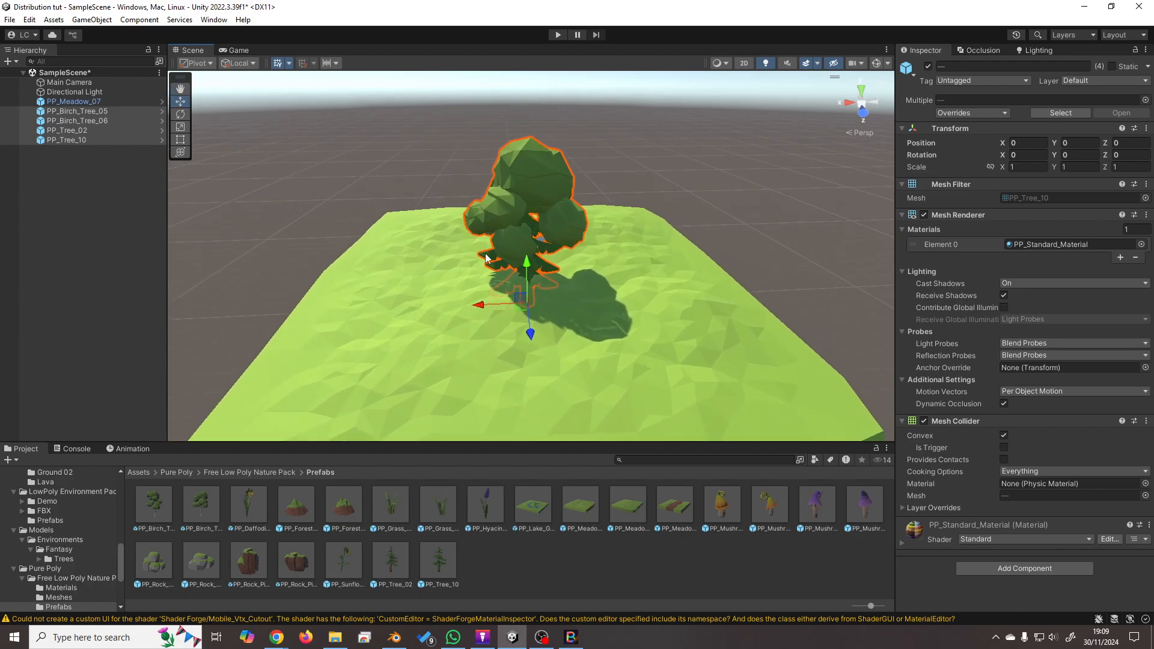
left_click(98, 116)
left_click(99, 140, "shift")
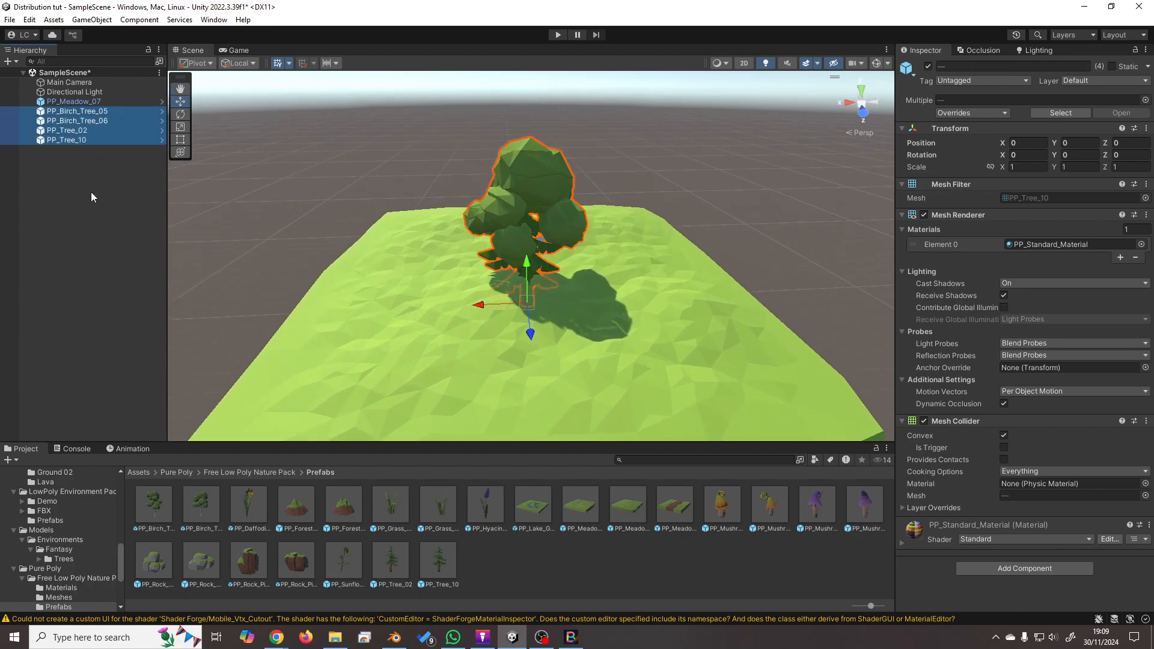
key("ctrl+d")
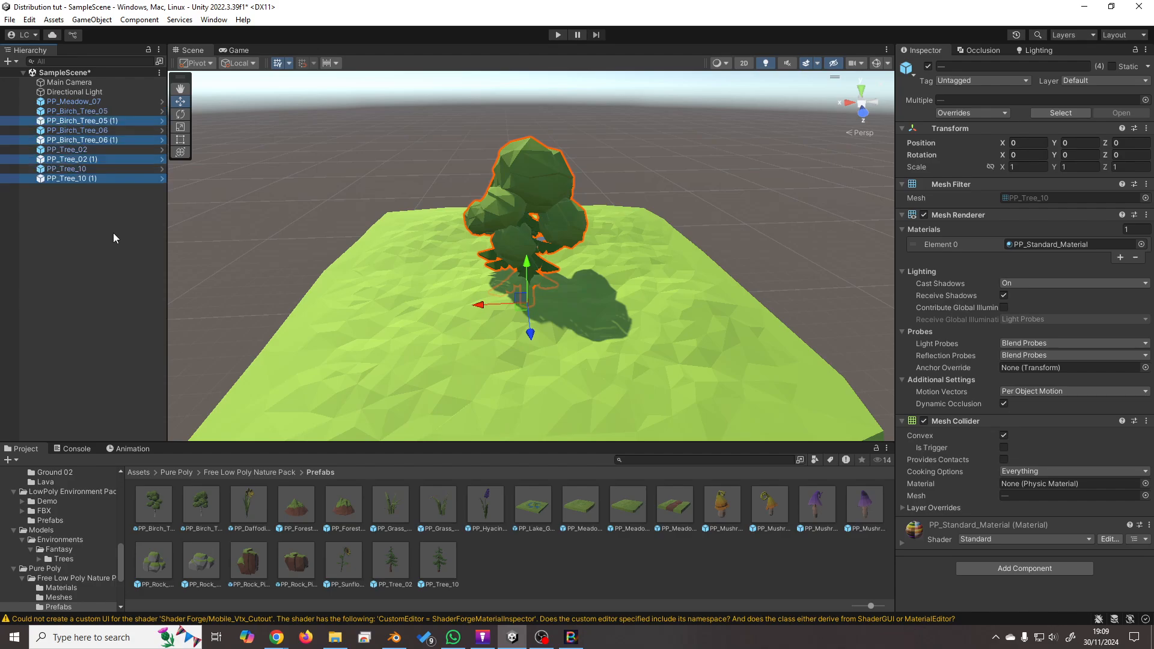
scroll(650, 322, "down", 1)
scroll(650, 320, "down", 3)
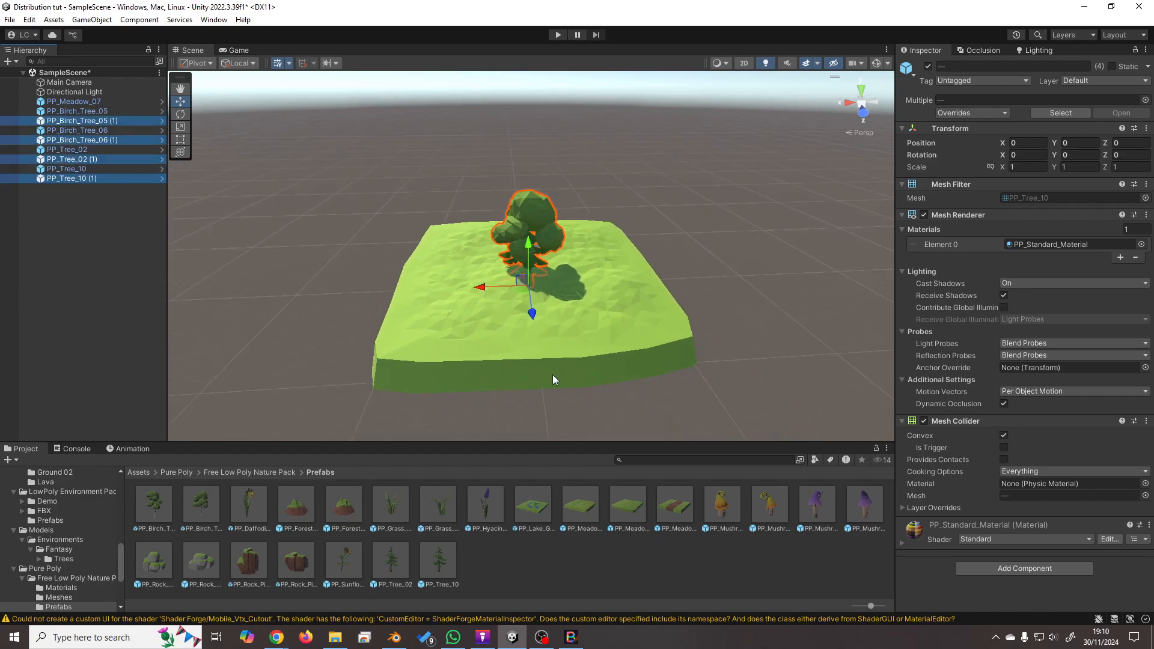
scroll(547, 272, "up", 6)
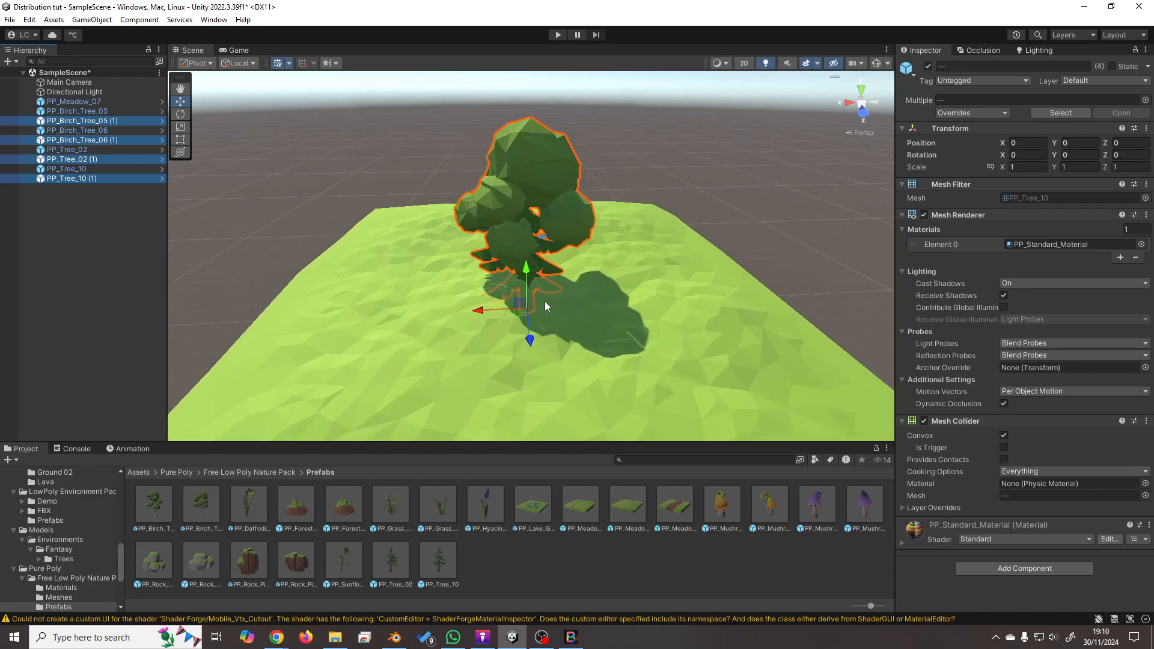
scroll(546, 319, "down", 6)
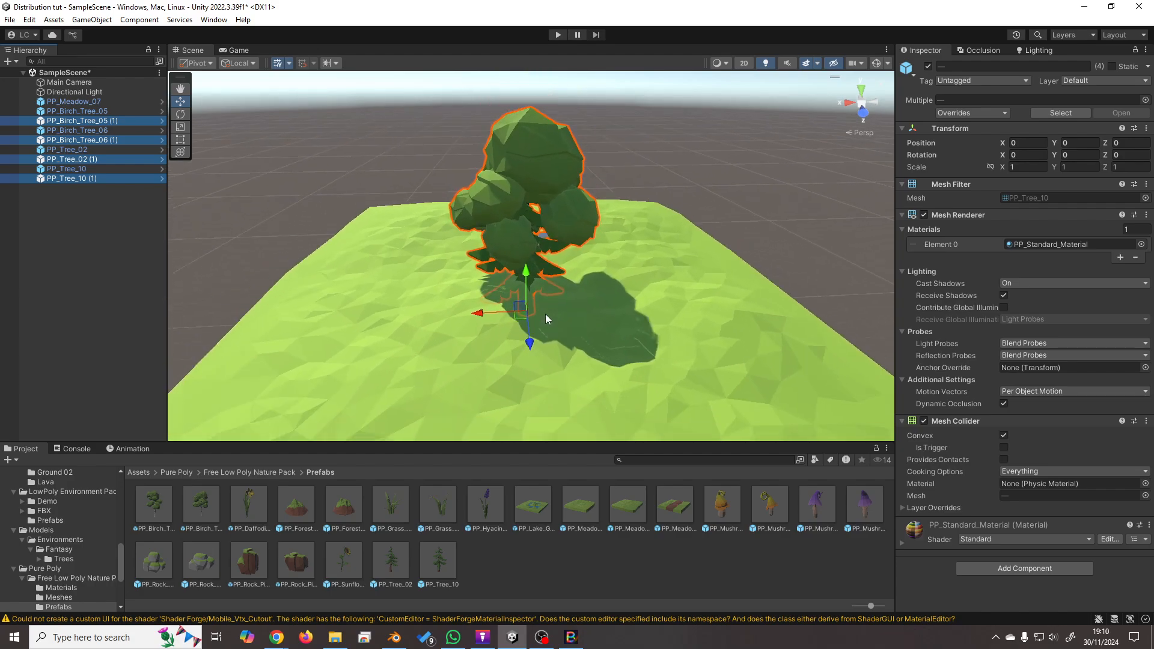
middle_click_drag(618, 369, 505, 286)
scroll(505, 286, "up", 5)
middle_click_drag(561, 409, 532, 303)
scroll(565, 360, "up", 4)
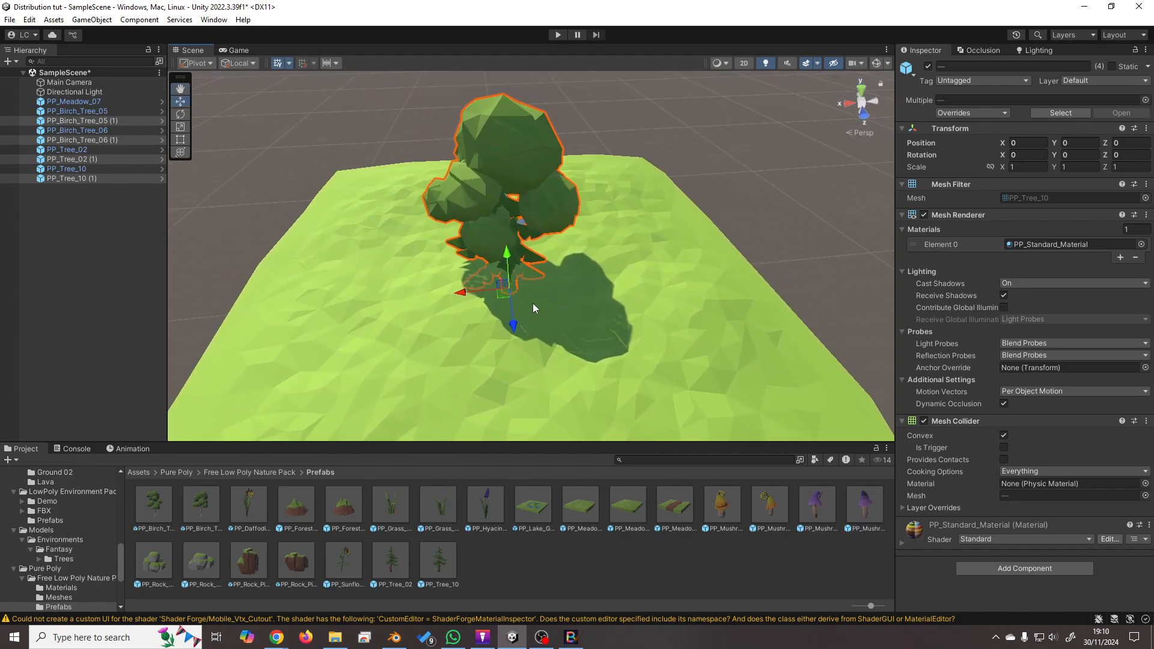
Select all eight trees and randomize their X positions with the expression R(-9,9).
left_click(80, 111)
left_click(89, 179, "shift")
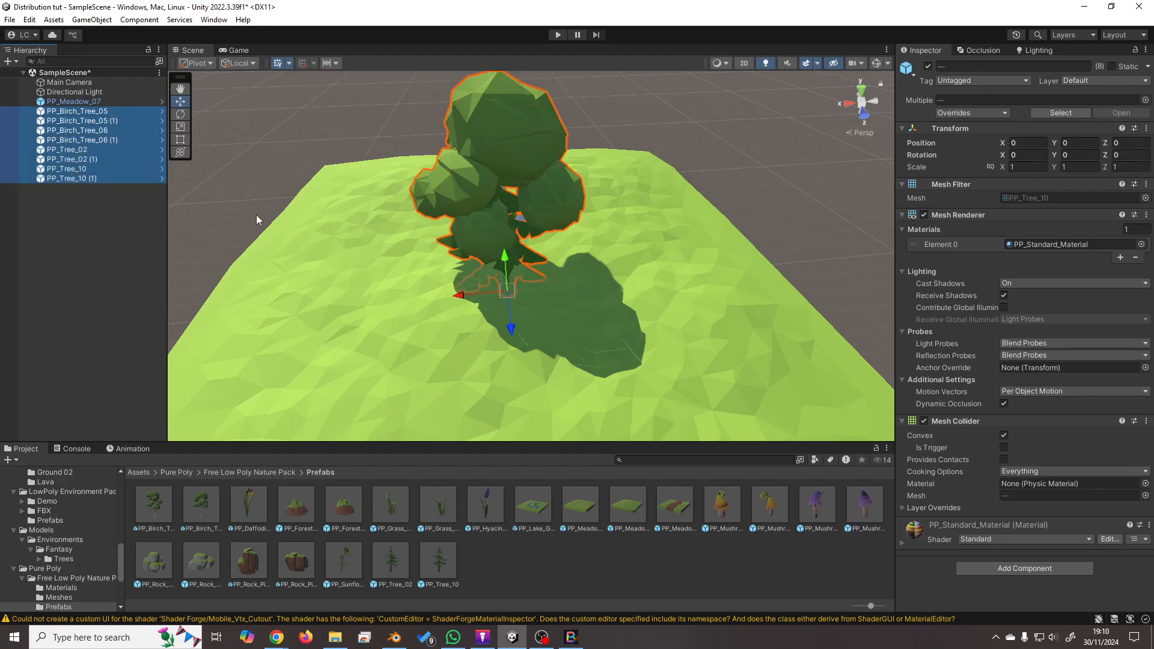
left_click_drag(371, 242, 276, 252, "alt")
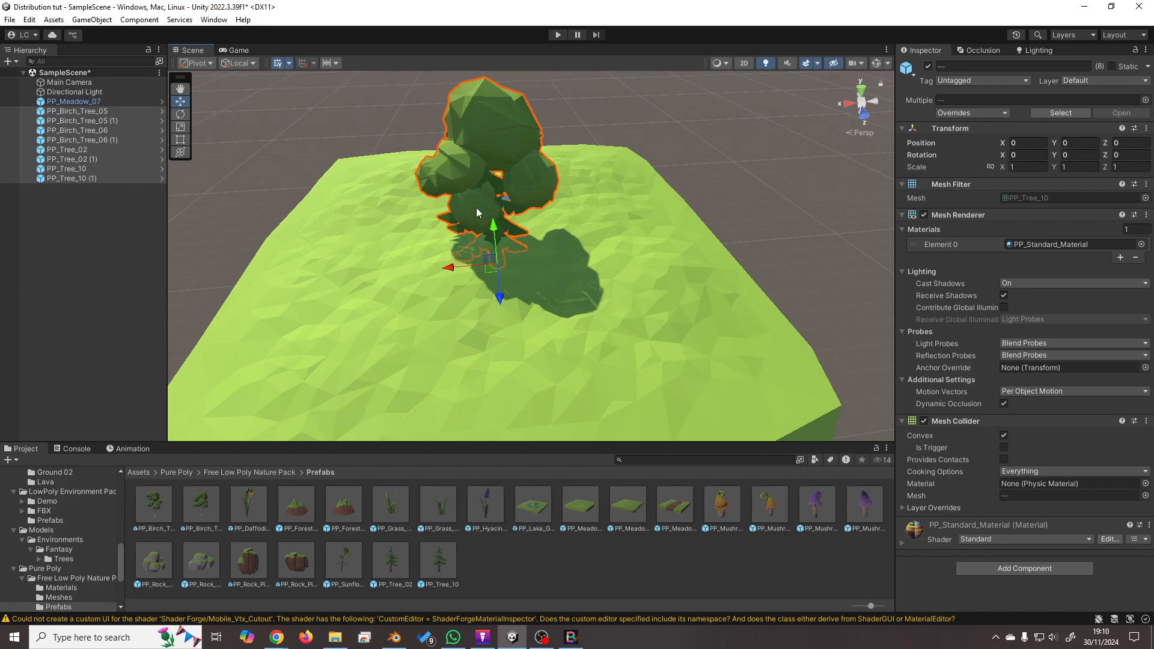
left_click(1024, 146)
type(")")
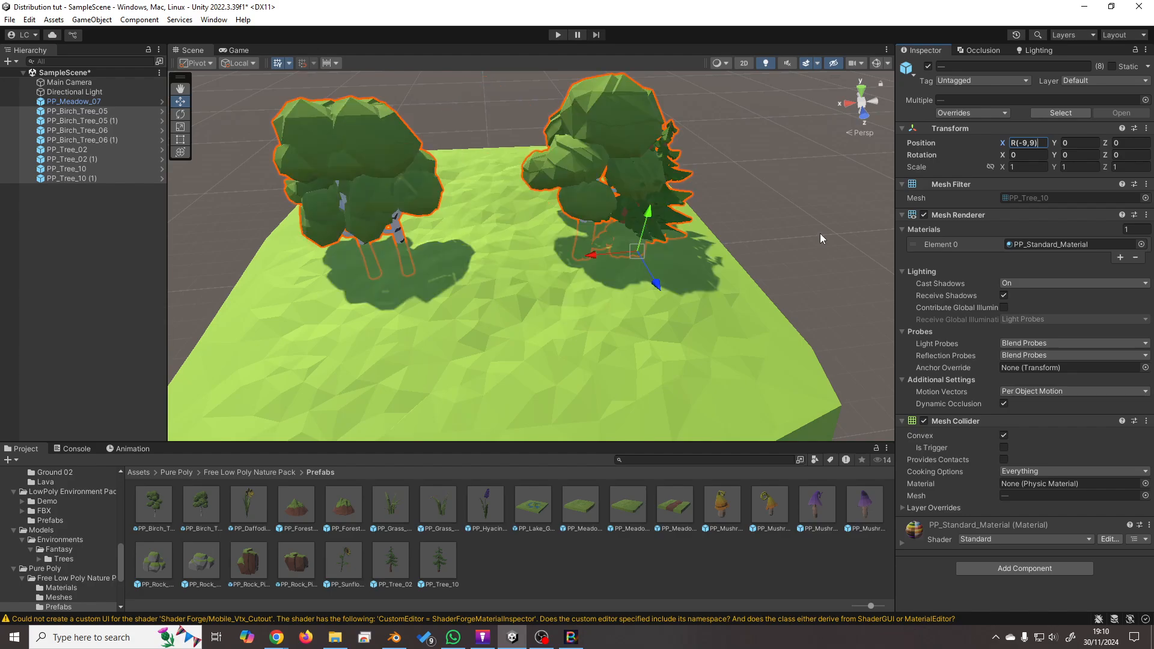
Randomize the Z positions of the eight selected trees with the expression R(-9,9).
right_click_drag(576, 258, 515, 238)
middle_click_drag(542, 281, 515, 286)
right_click_drag(514, 286, 502, 264)
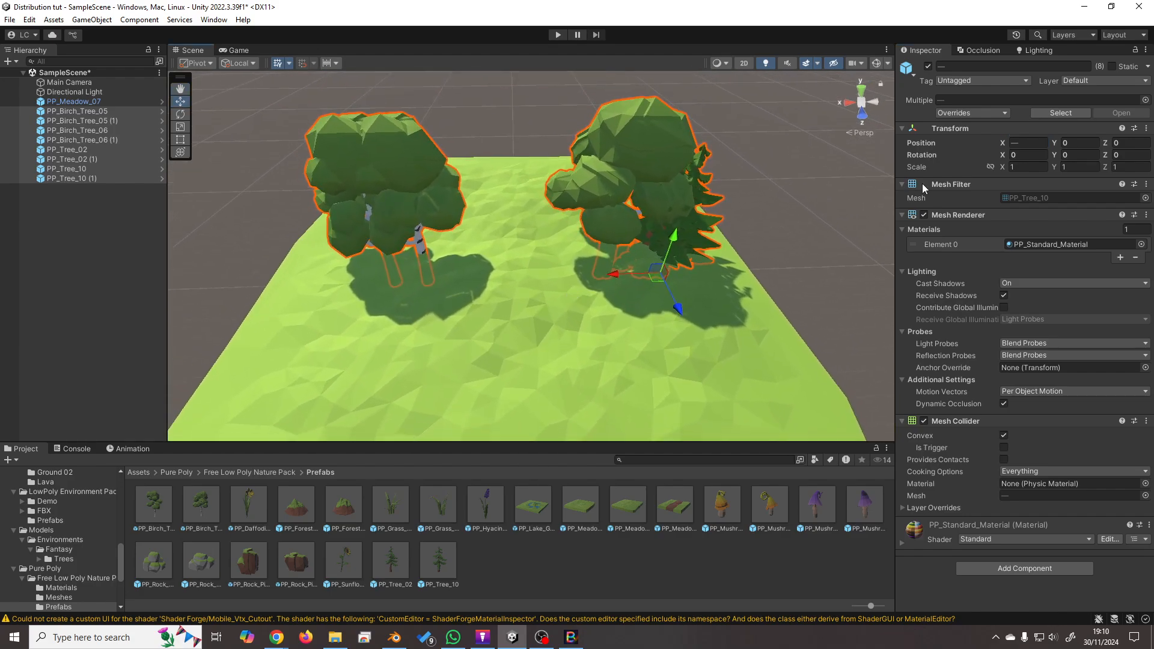
left_click(1134, 142)
type("R(")
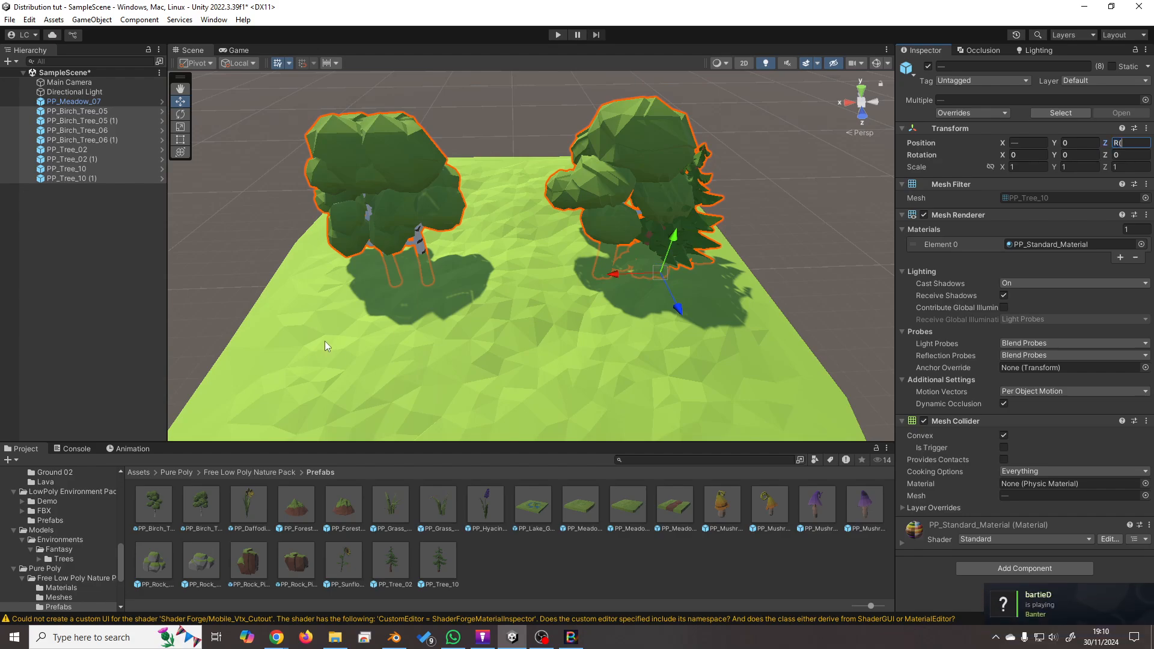
type("-9,9")
key("Return")
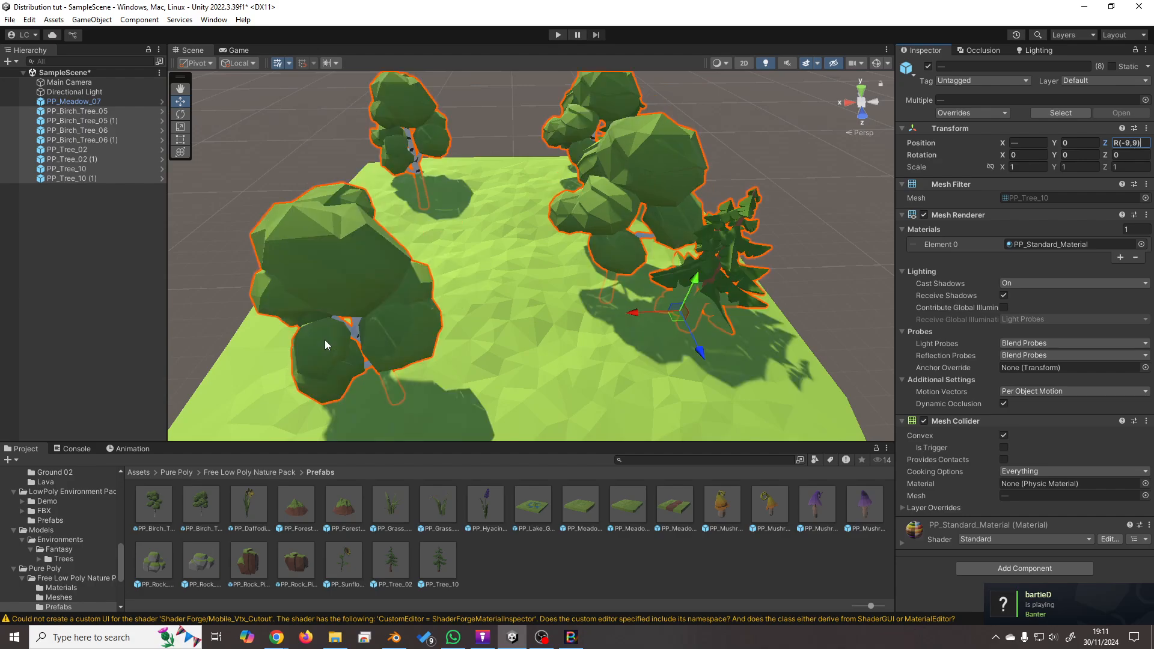
Focus on PP_Birch_Tree_05 and raise it to a Y position of about 2.24 so its trunk stands on the meadow.
right_click_drag(529, 338, 619, 224)
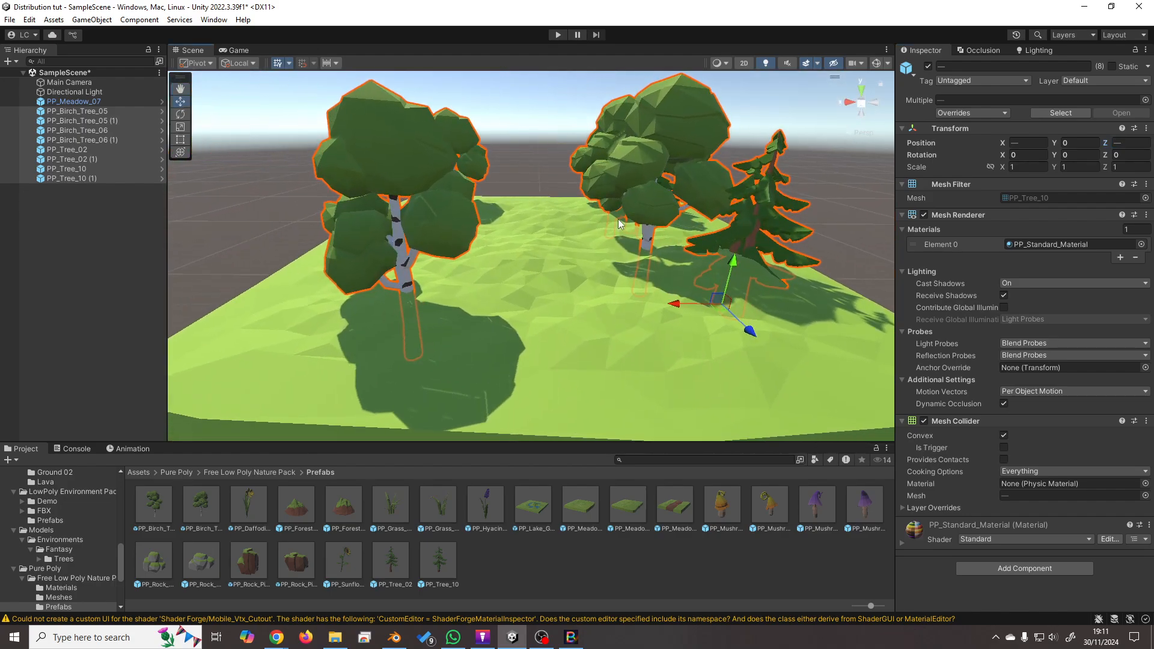
left_click(120, 111)
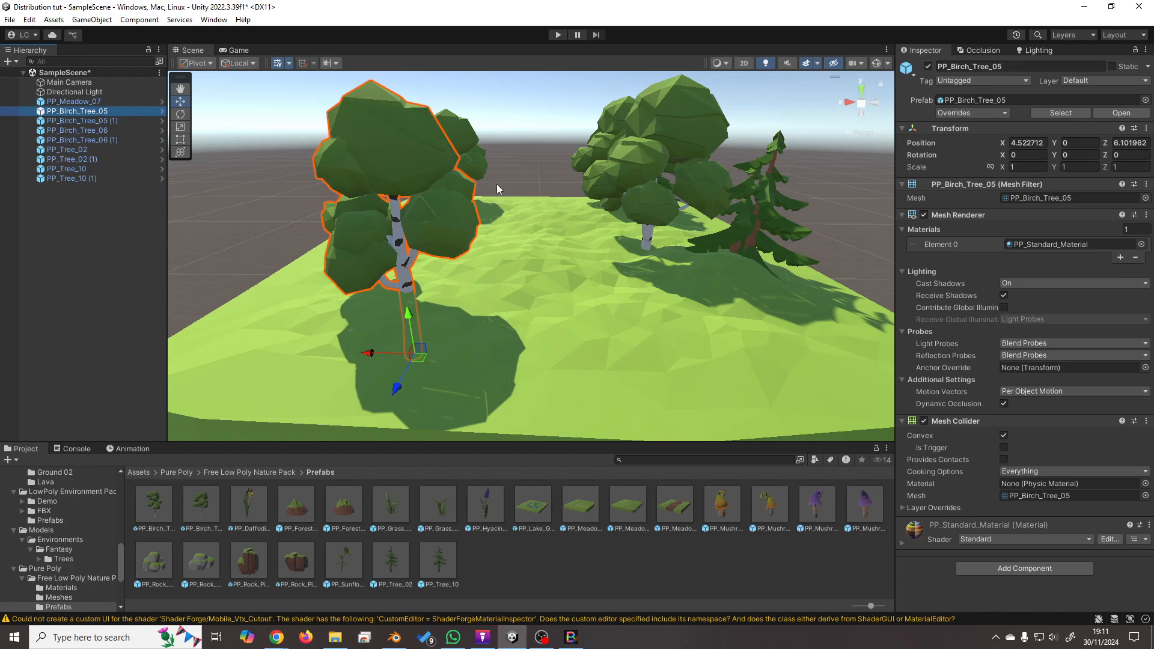
key("f")
key("f")
key("f")
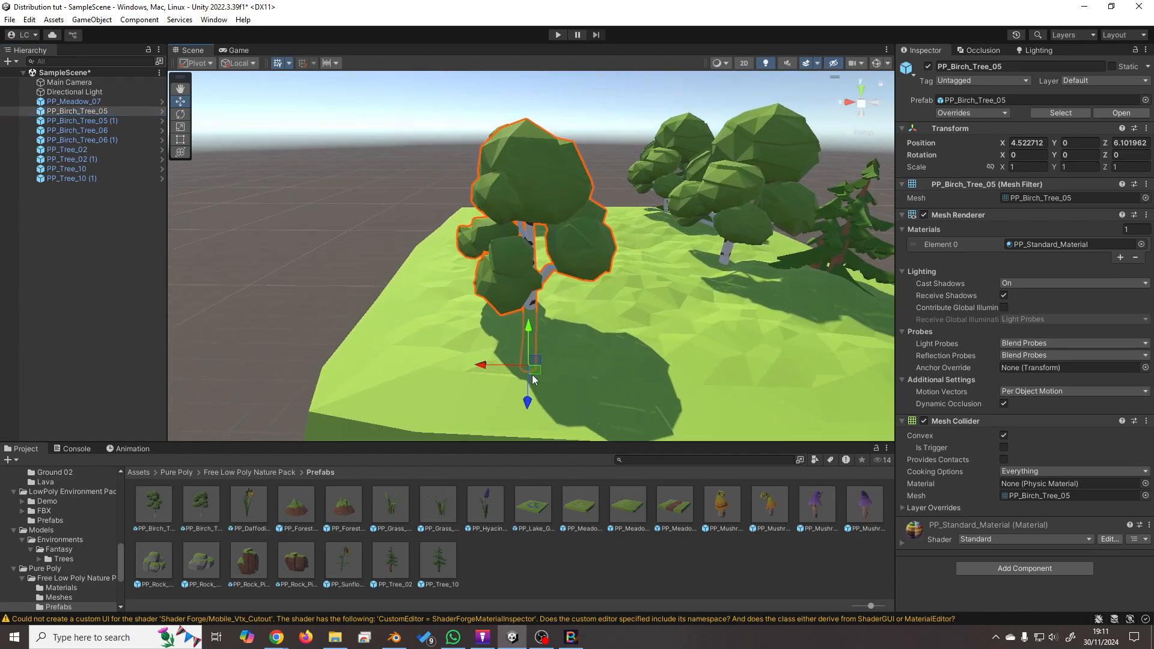
left_click_drag(533, 378, 542, 269)
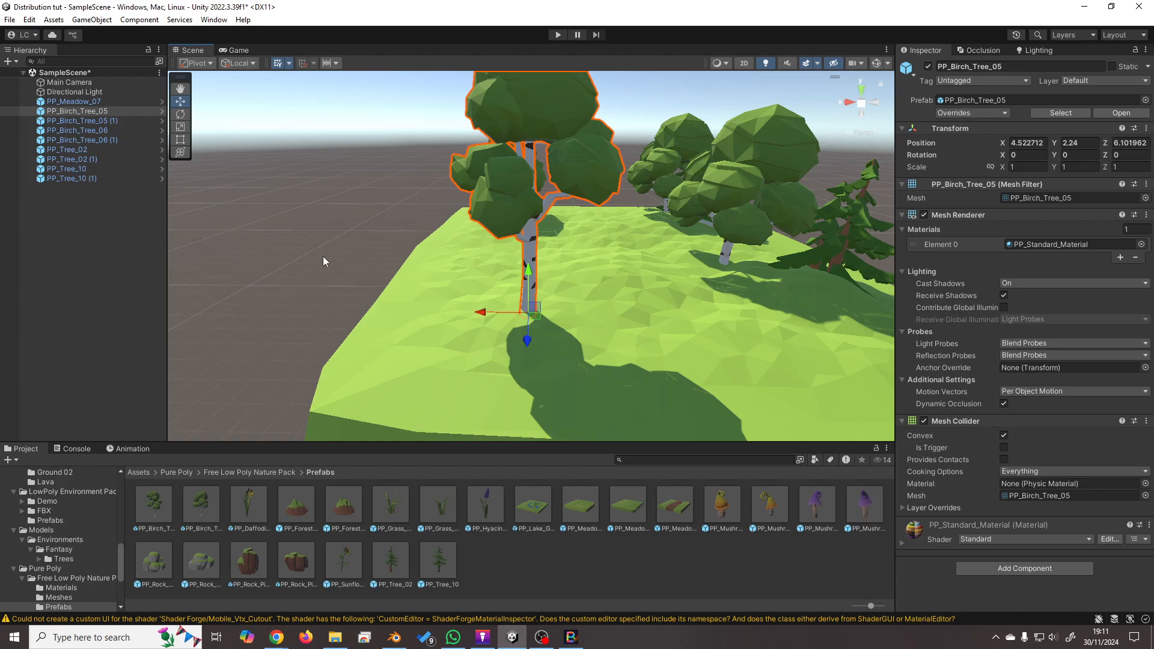
Focus on PP_Birch_Tree_05 (1) and raise it to a Y position of about 2.21 on the meadow surface.
left_click(82, 121)
key("f")
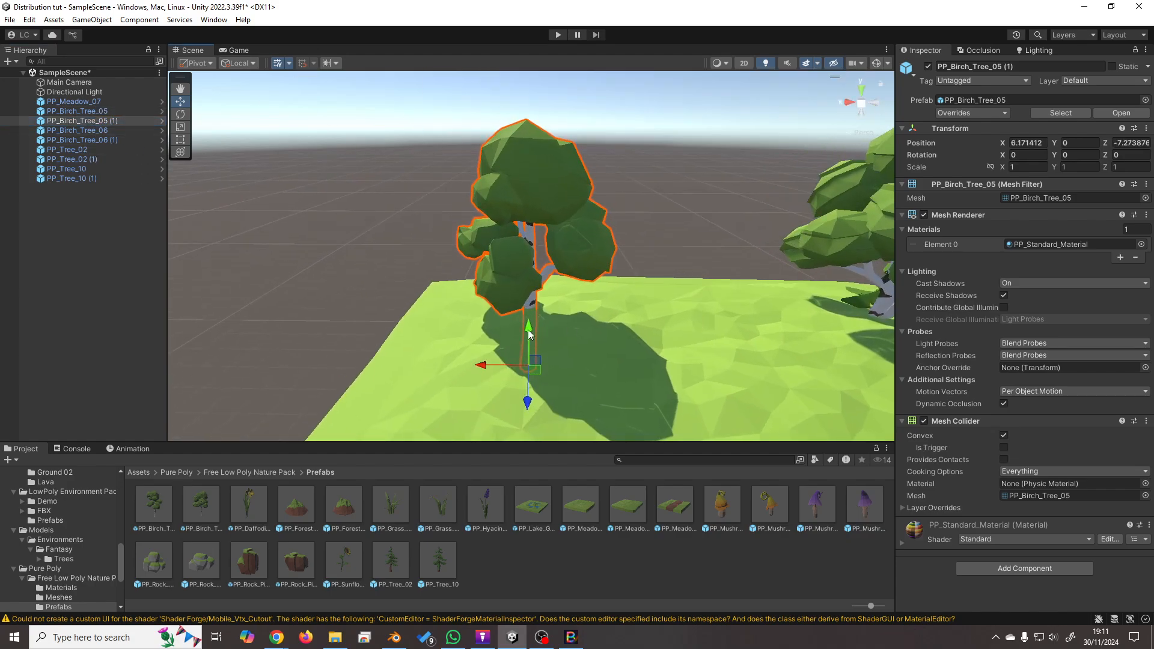
left_click_drag(530, 335, 529, 270)
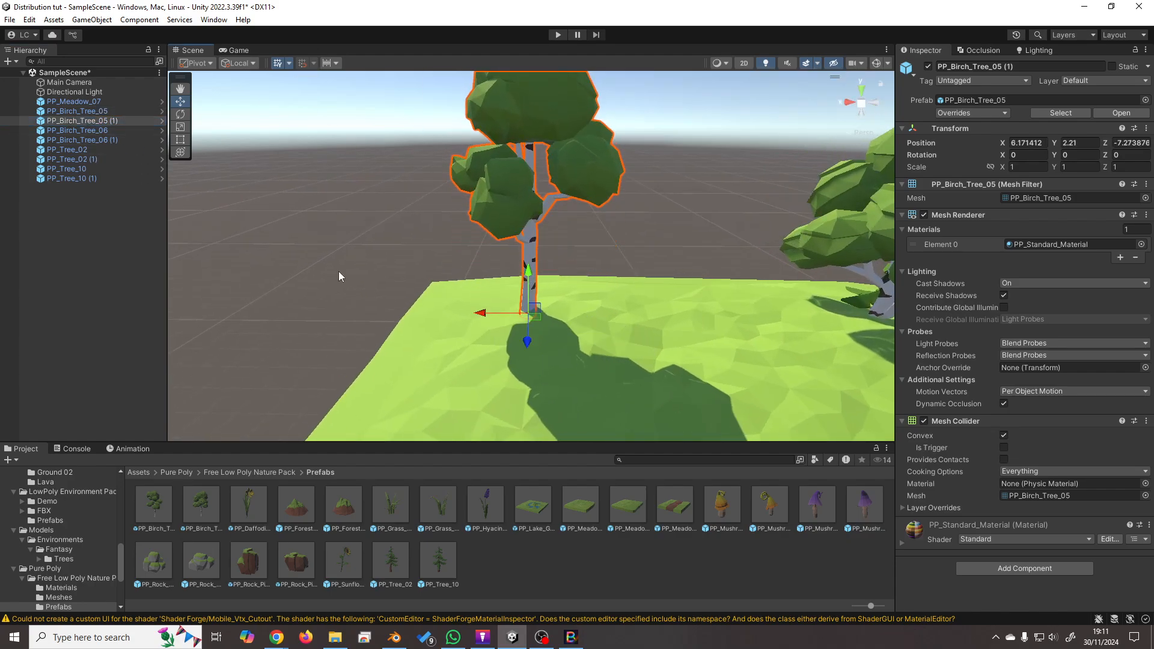
Move PP_Birch_Tree_06 to a Y position of about 2.11 and a Z position of about -2.96 on the meadow.
left_click(107, 133)
key("f")
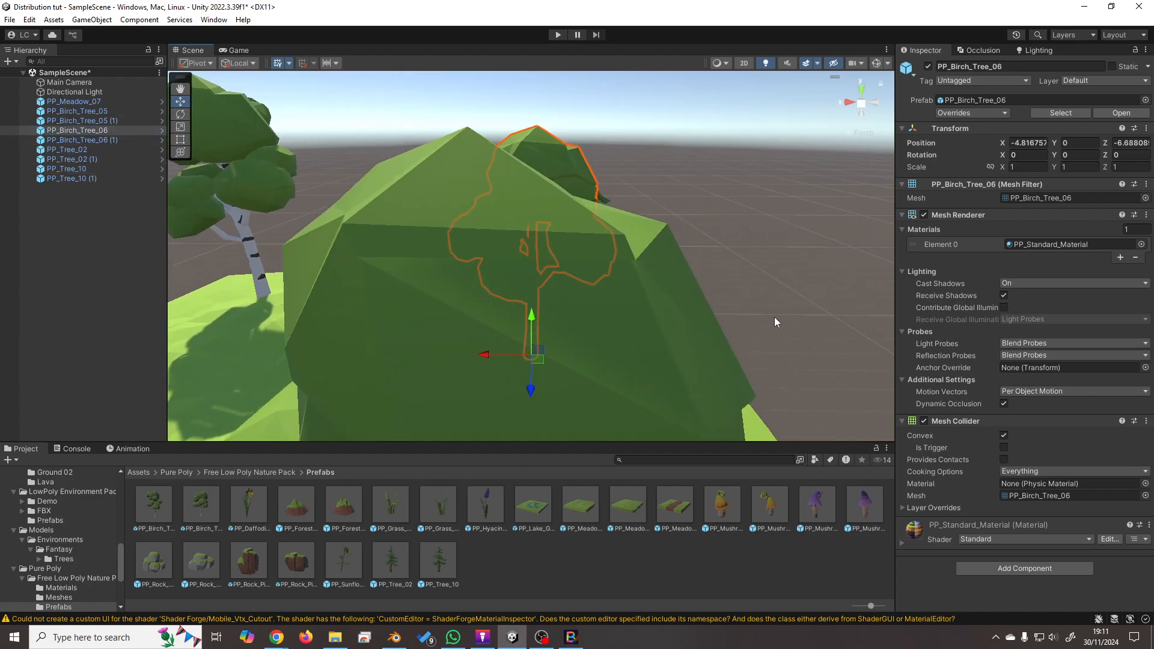
left_click_drag(821, 310, 394, 343, "alt")
left_click_drag(435, 305, 432, 273)
Focus on PP_Birch_Tree_06 (1) and raise it to a Y position of about 1.66.
left_click(108, 140)
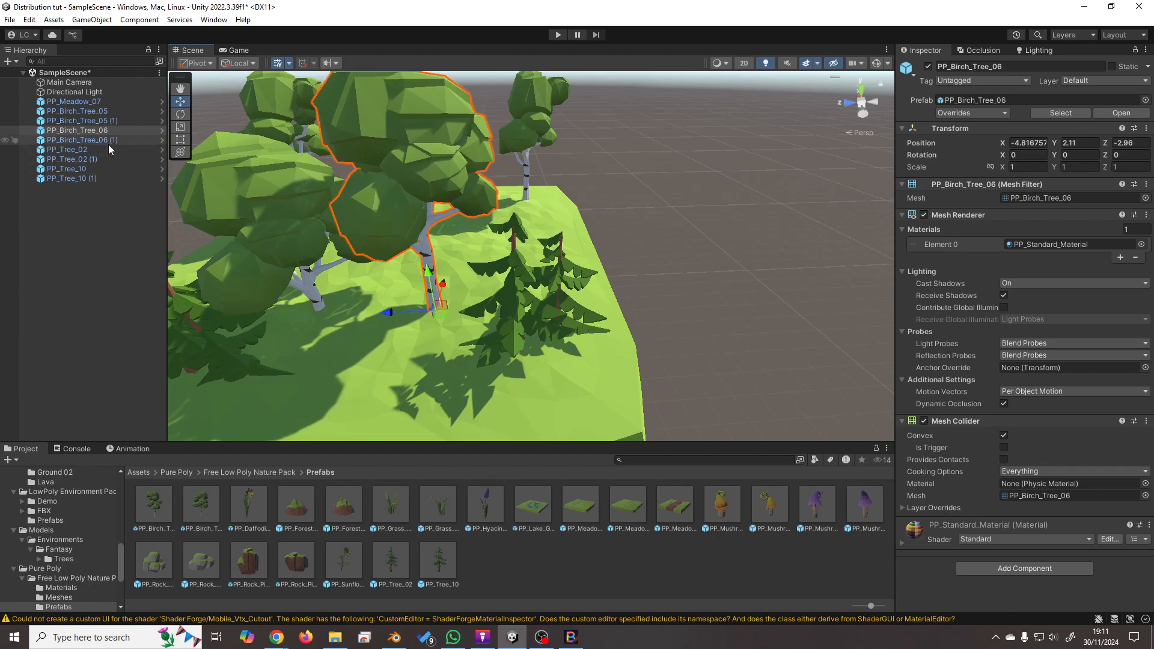
key("f")
left_click_drag(534, 312, 531, 281)
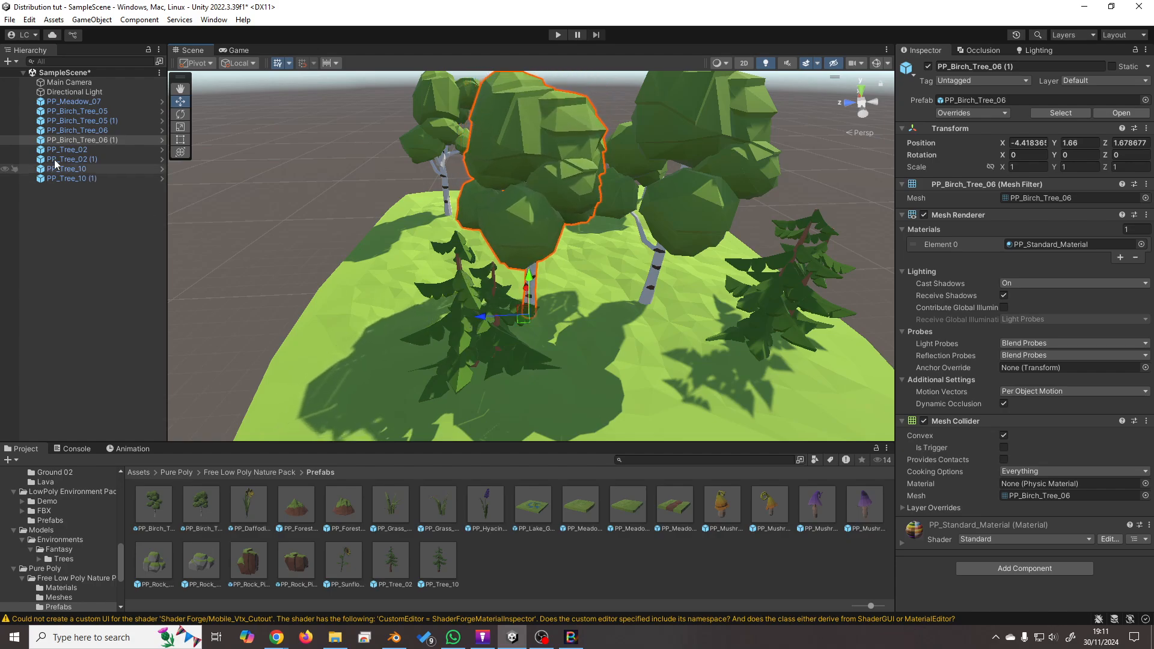
Raise PP_Tree_02 to a Y position of about 2.24 and lift PP_Tree_02 (1) onto the meadow surface.
left_click(67, 150)
key("f")
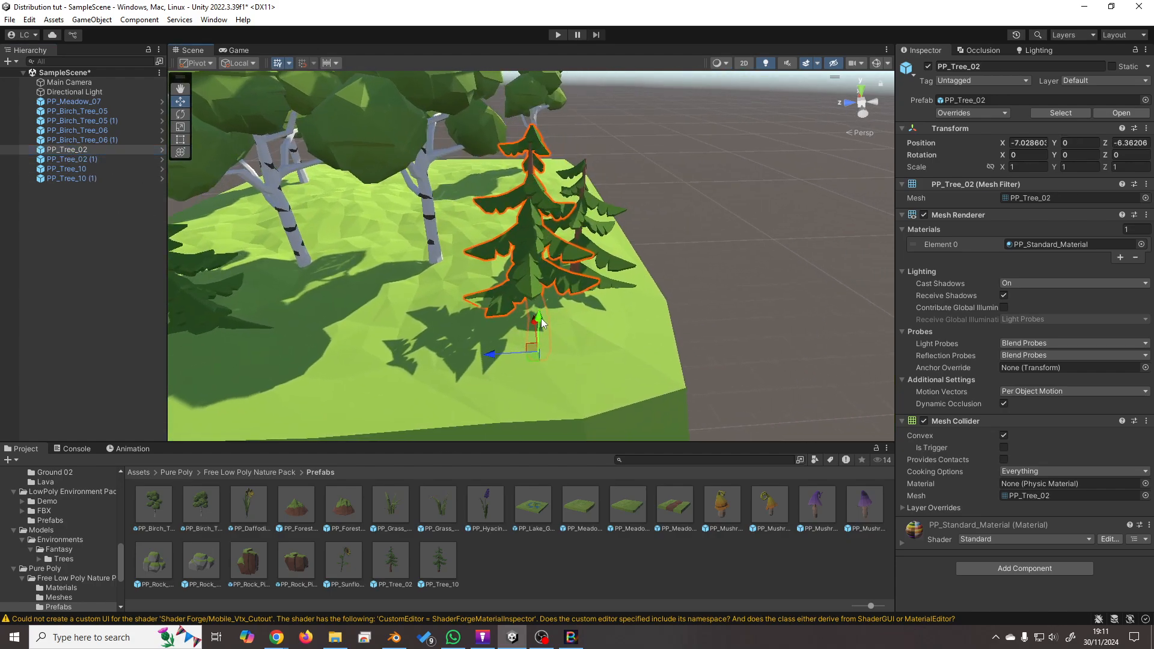
left_click_drag(540, 318, 539, 263)
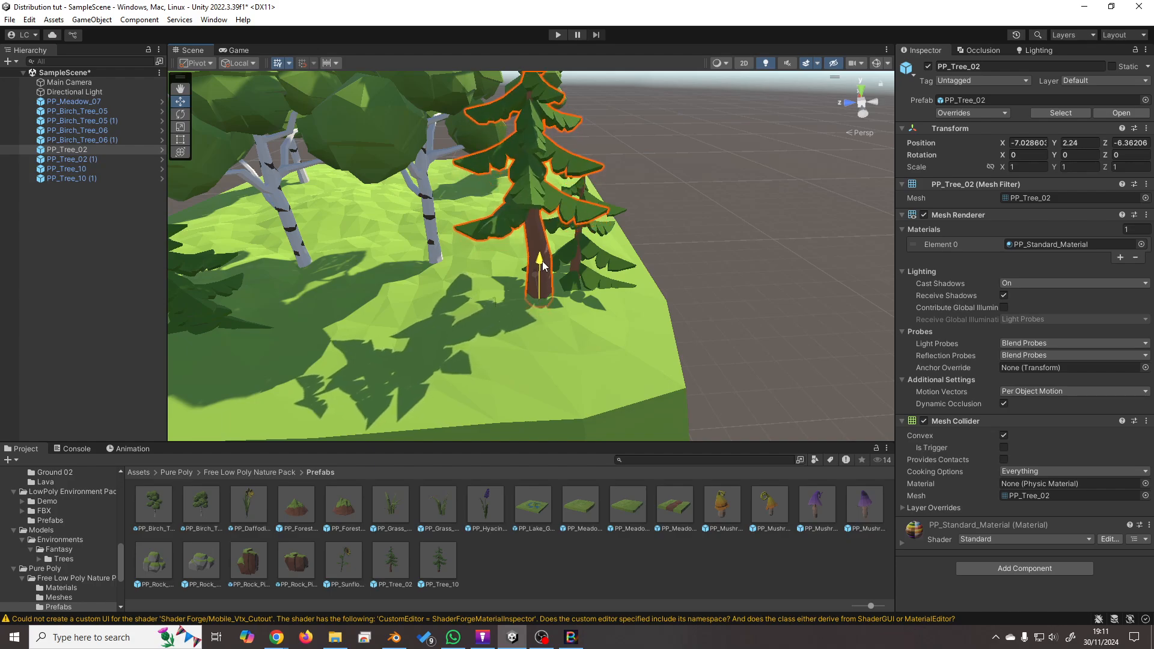
left_click(124, 159)
key("f")
left_click_drag(538, 316, 540, 258)
Raise PP_Tree_10 onto the meadow surface and lift PP_Tree_10 (1) to a Y position of about 2.25.
left_click(98, 169)
key("f")
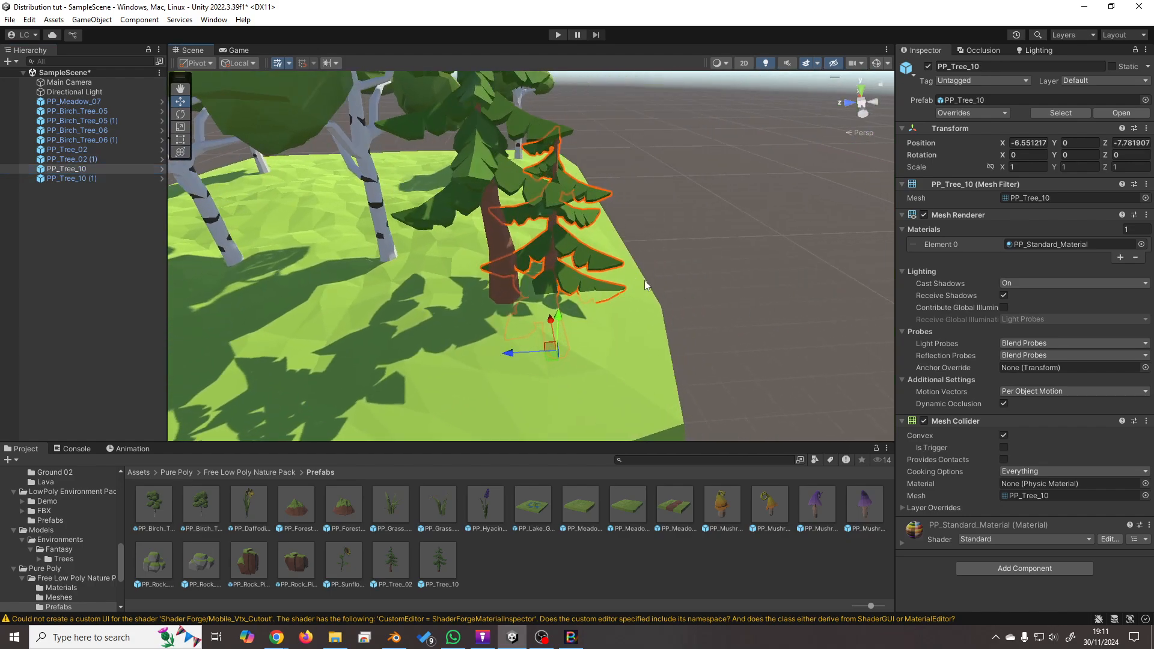
left_click_drag(536, 322, 338, 241)
left_click(96, 179)
key("f")
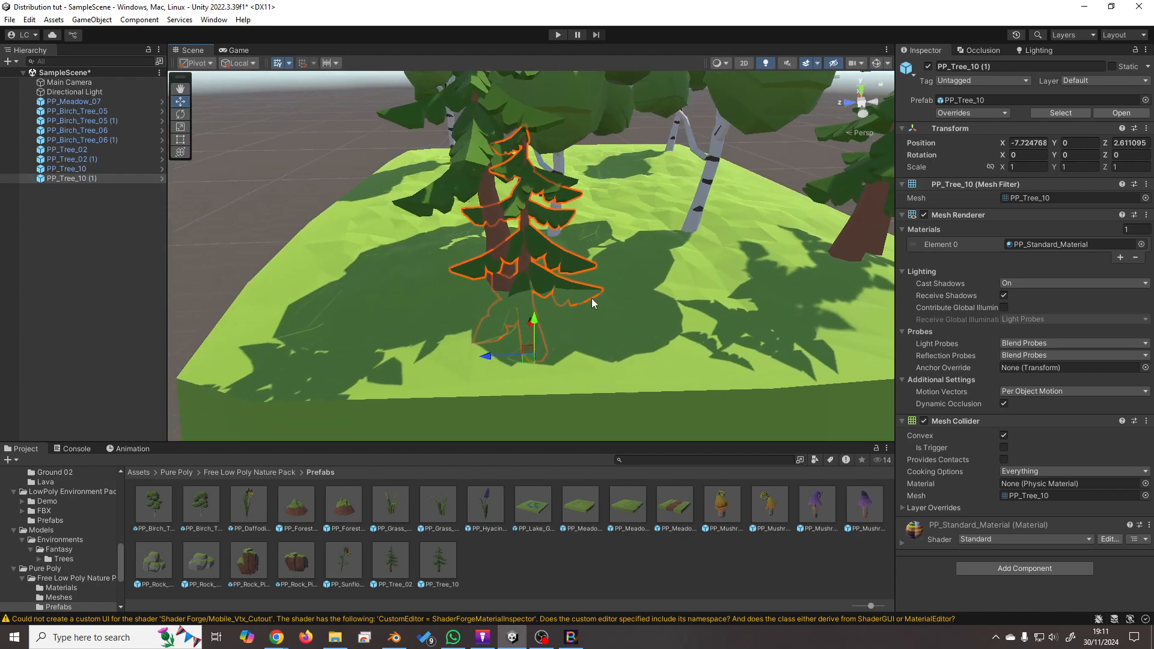
left_click_drag(534, 322, 543, 248)
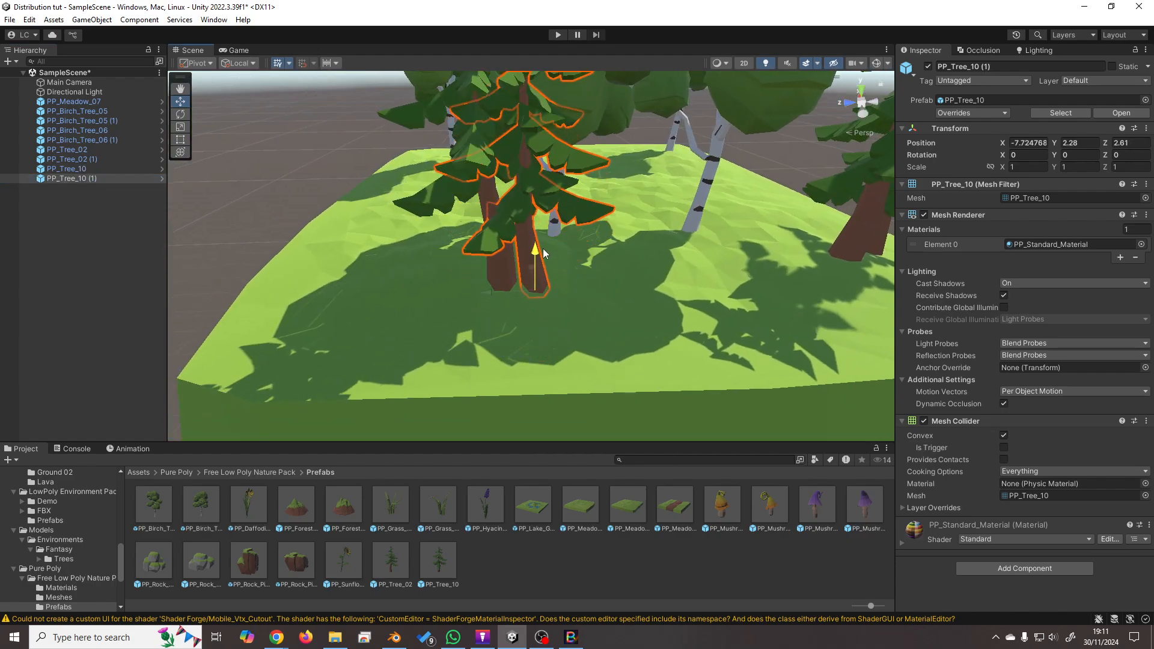
Check how the raised trees stand on the meadow, selecting both PP_Tree_10 trees to compare them.
scroll(597, 297, "down", 2)
middle_click_drag(571, 325, 319, 345)
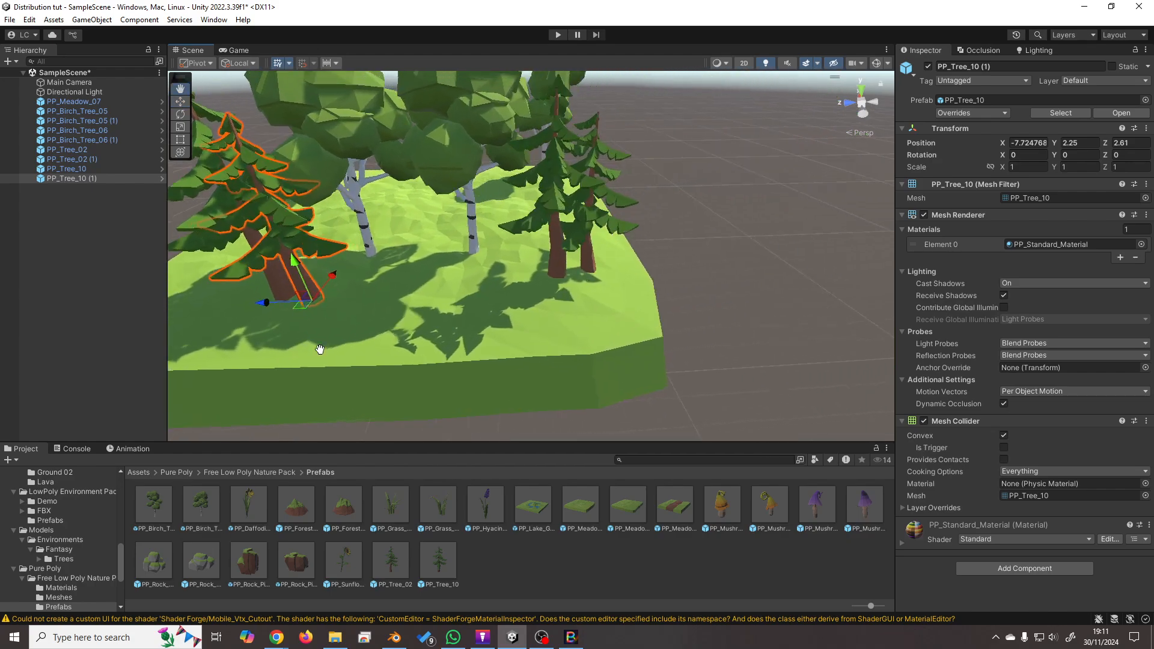
right_click_drag(426, 319, 466, 244)
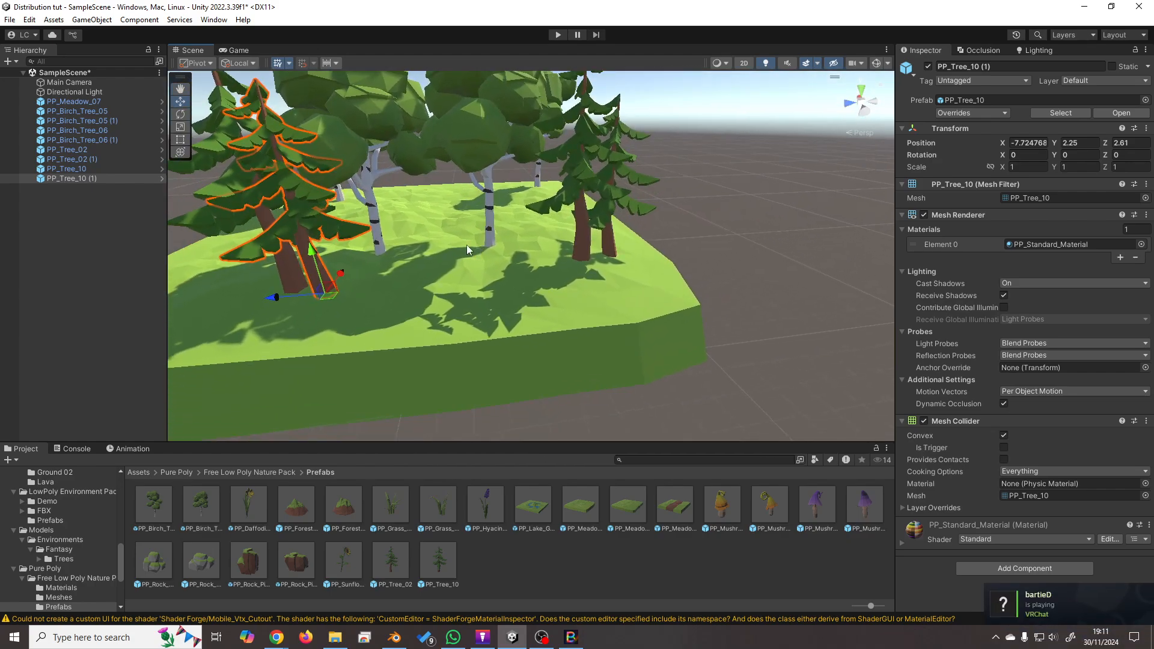
left_click(615, 258, "shift")
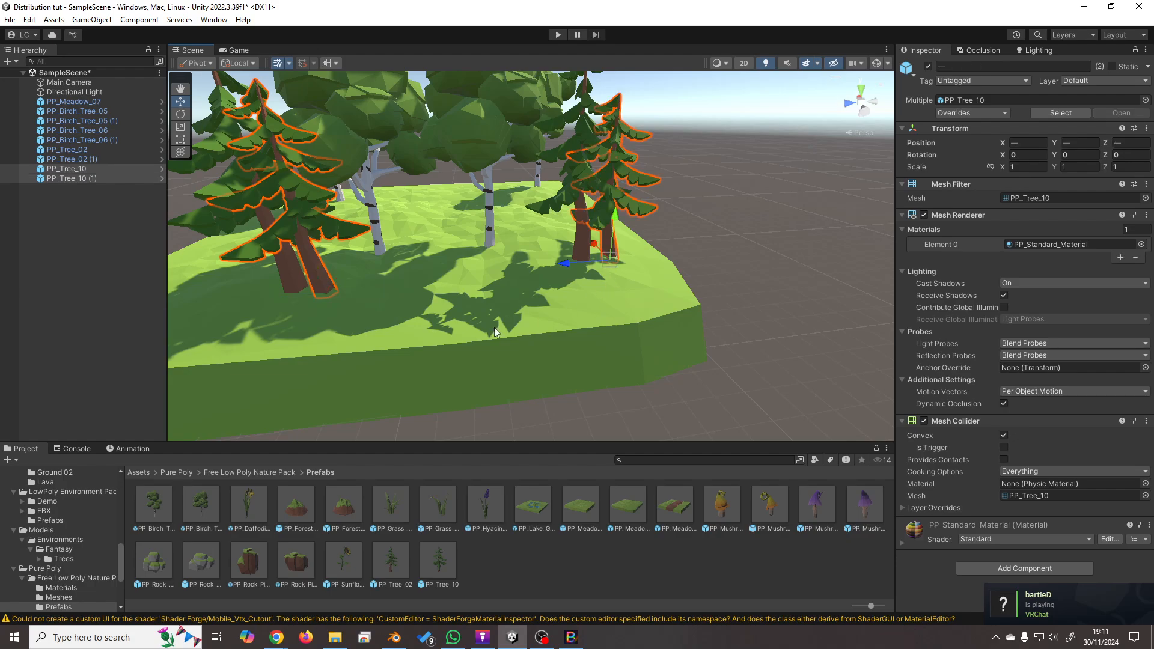
right_click_drag(568, 282, 511, 307)
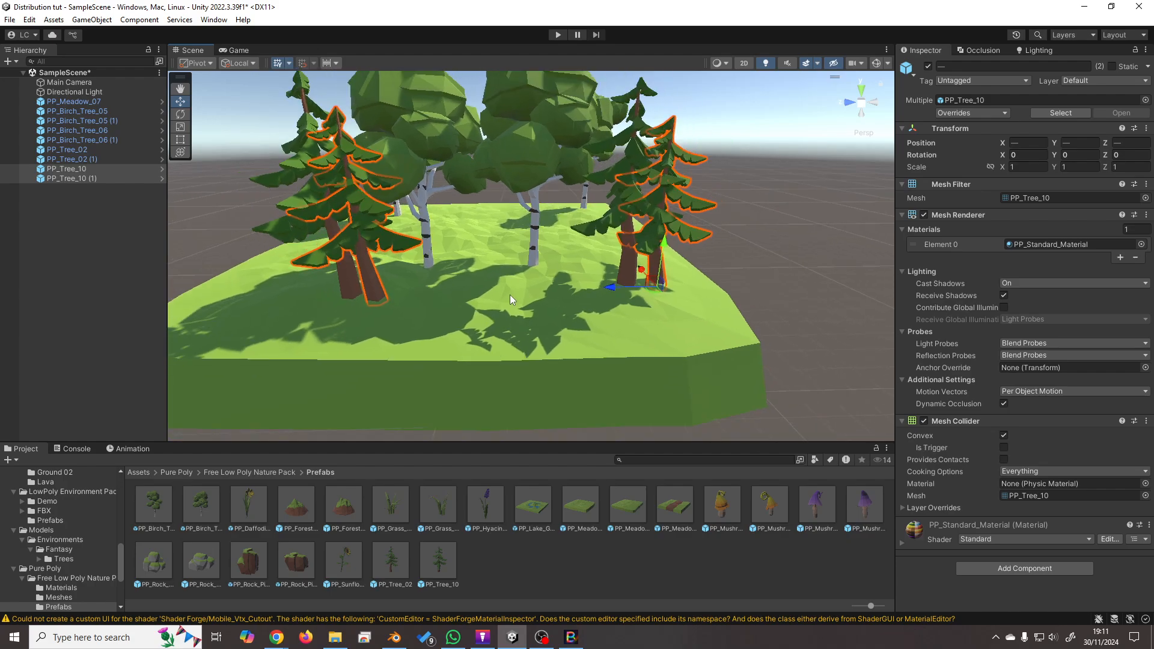
scroll(521, 298, "down", 3)
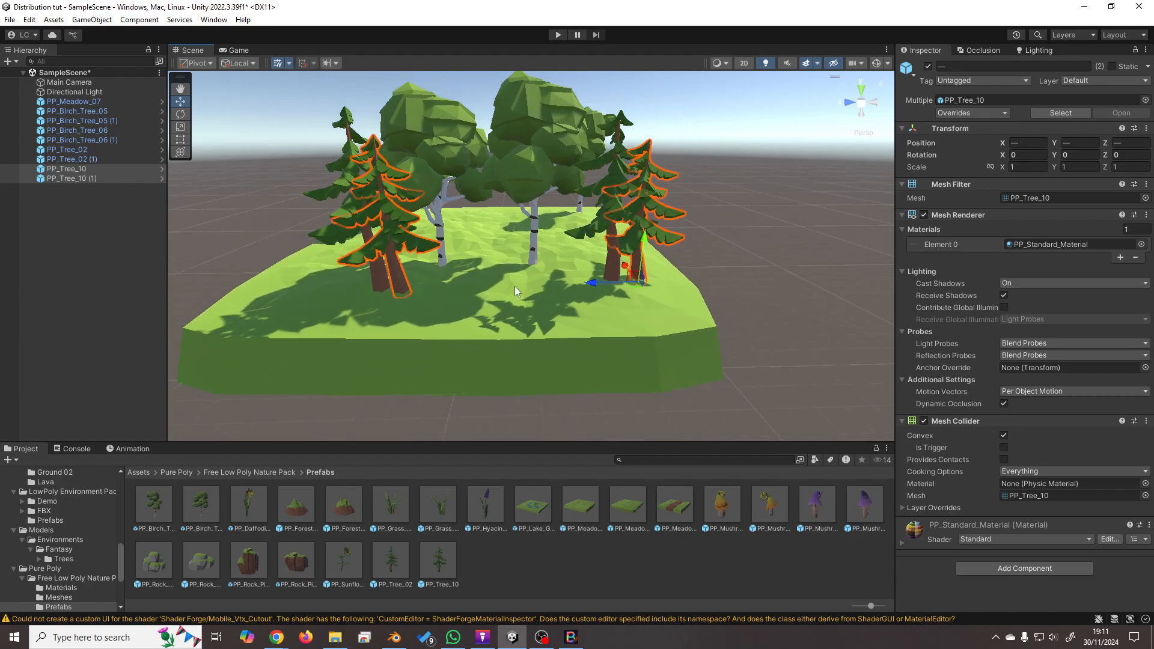
scroll(515, 286, "up", 2)
Try to randomize the Y rotation of the meadow and all eight trees together with the expression R(0,180).
left_click(119, 102)
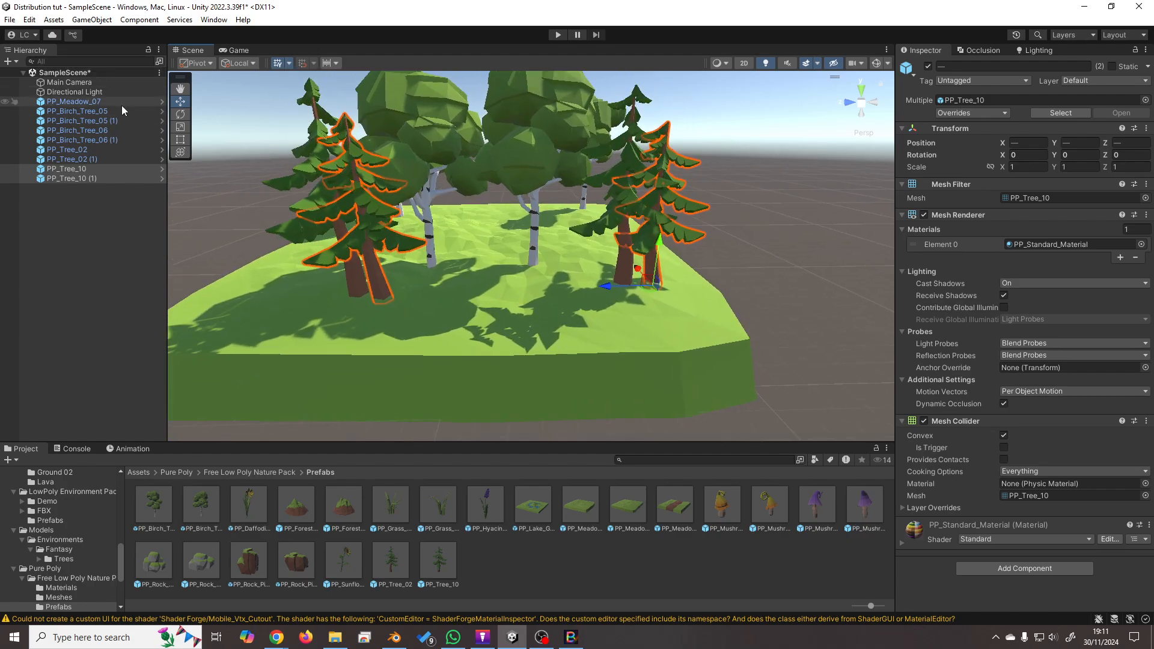
left_click(108, 179, "shift")
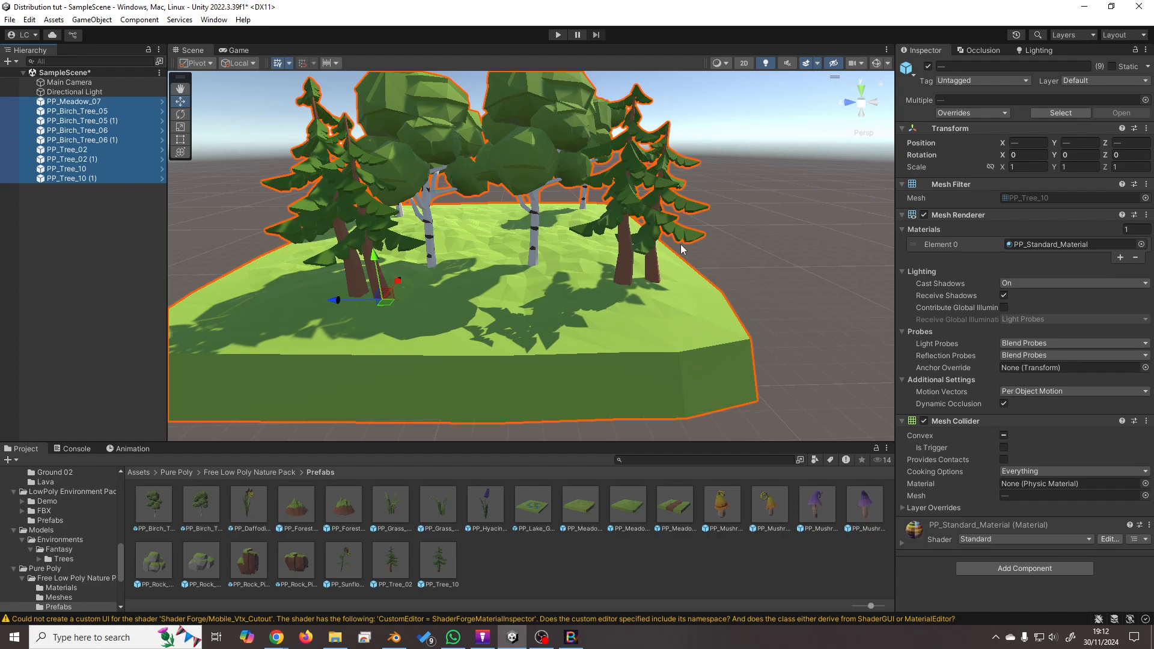
left_click(1076, 154)
type("R(0,18")
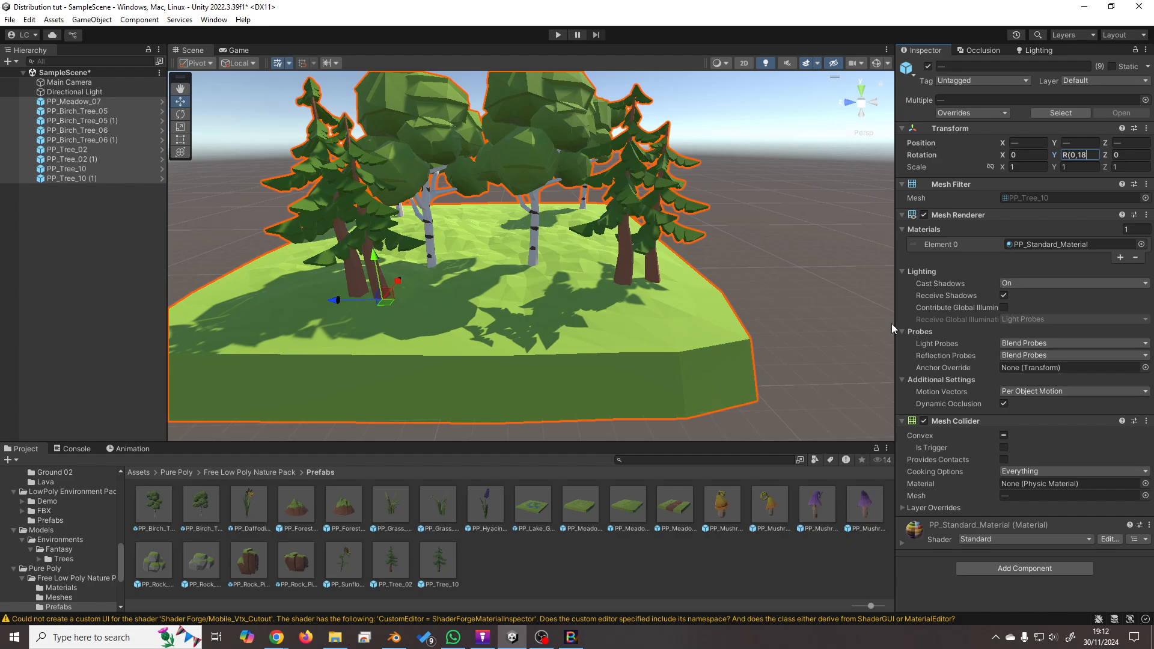
type("0)")
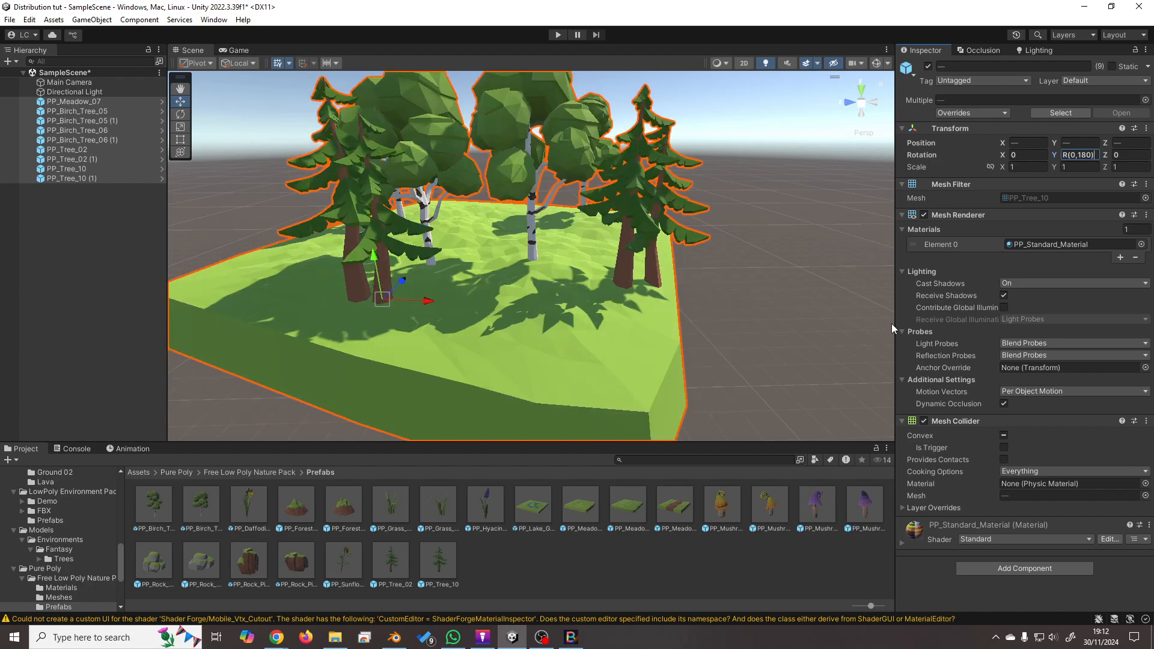
key("Return")
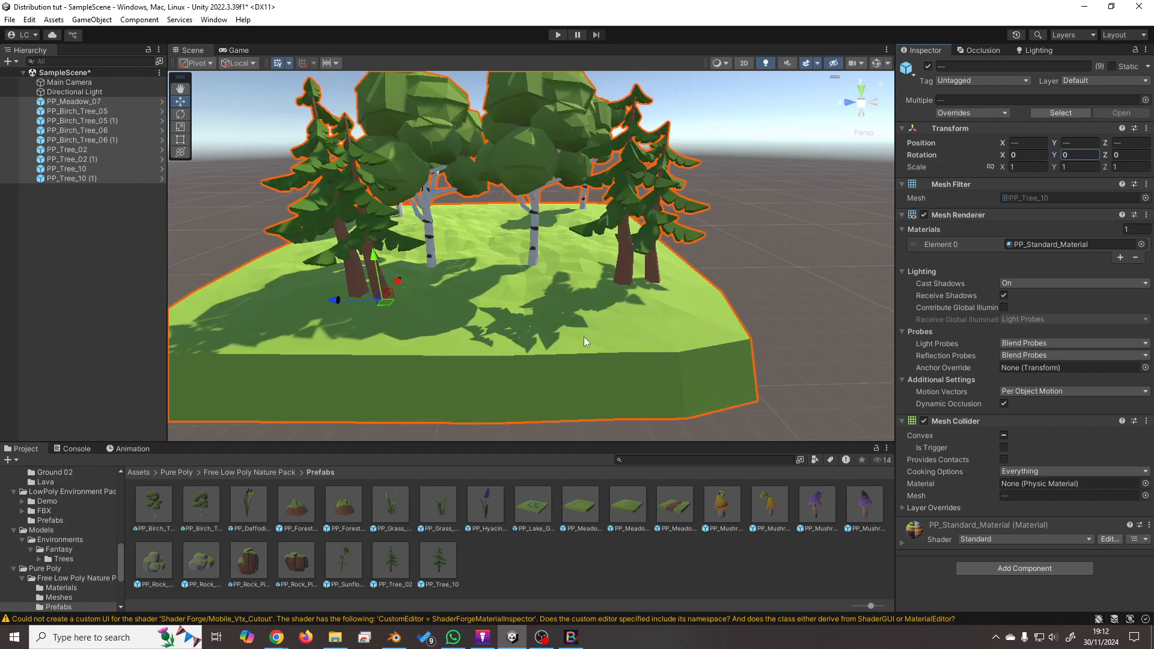
Randomize the Y rotation of only the eight trees, without the meadow, using the expression R(0,180), and deselect them.
left_click(105, 100)
left_click(108, 110)
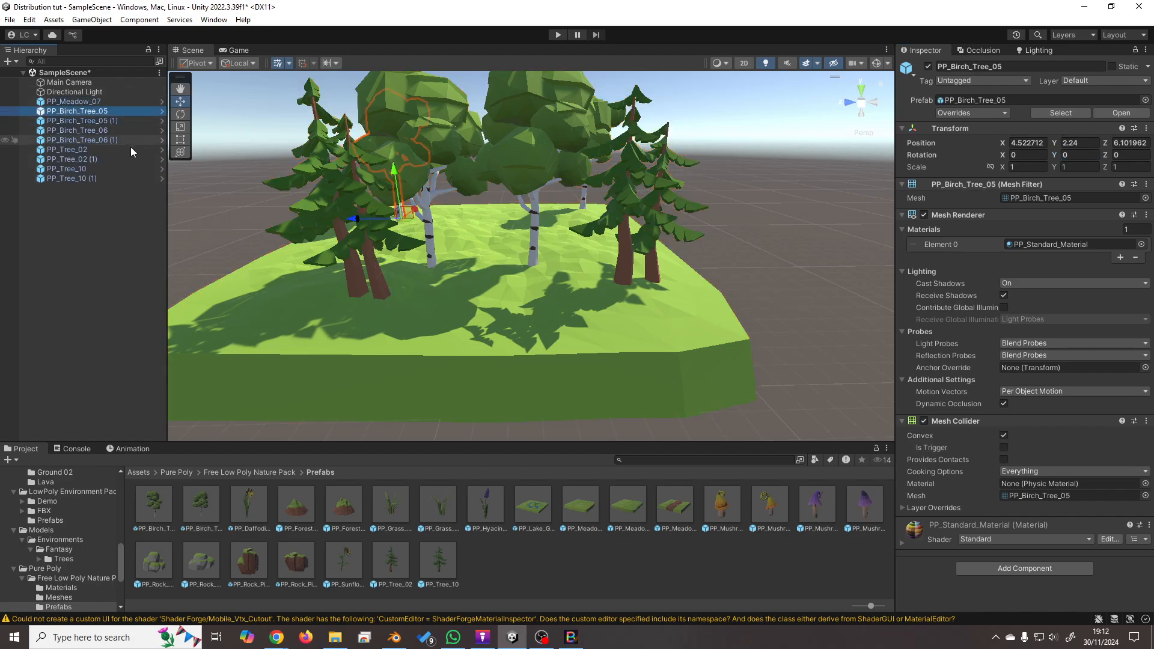
left_click(123, 178, "shift")
left_click(1080, 155)
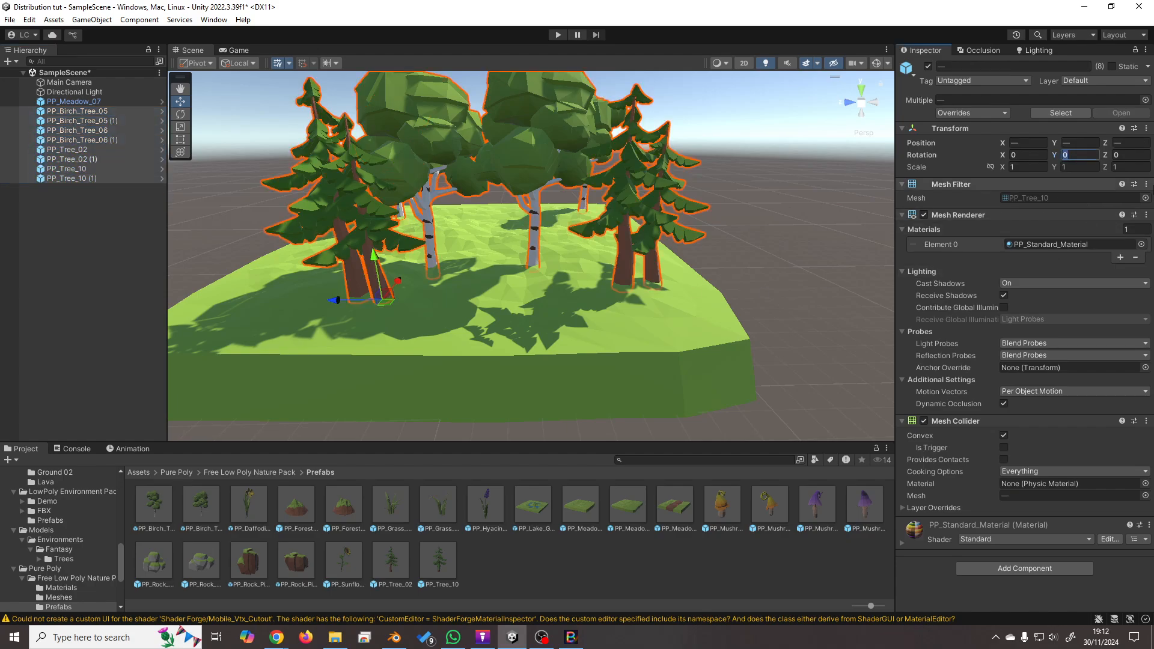
type("R(0,180)")
key("Return")
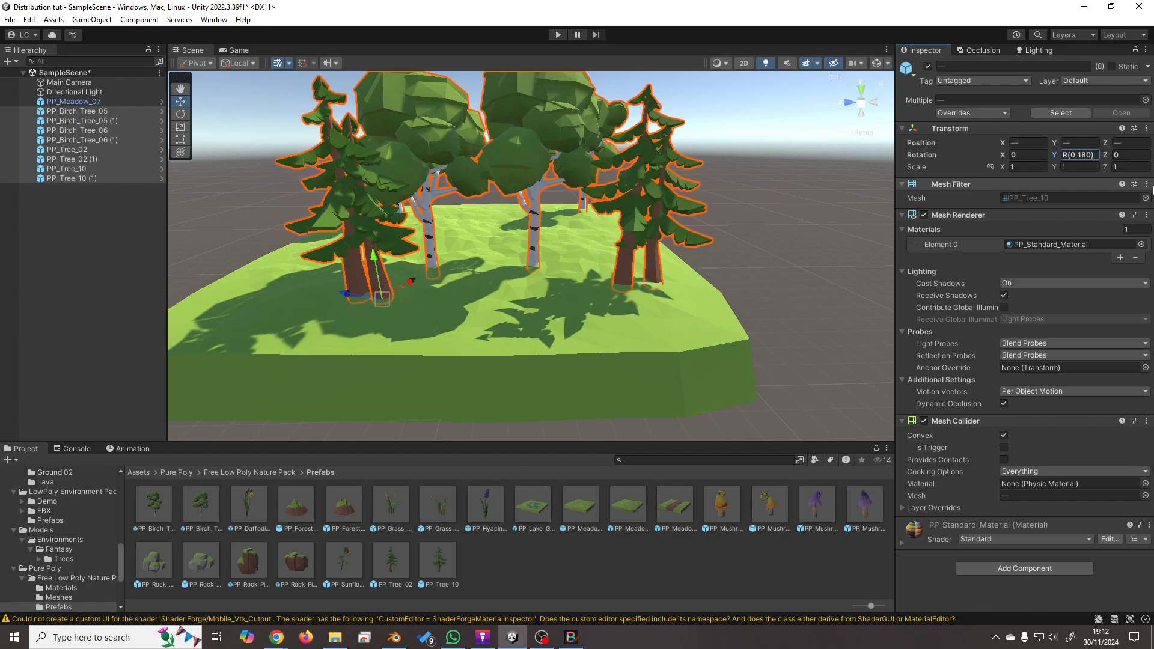
left_click(733, 290)
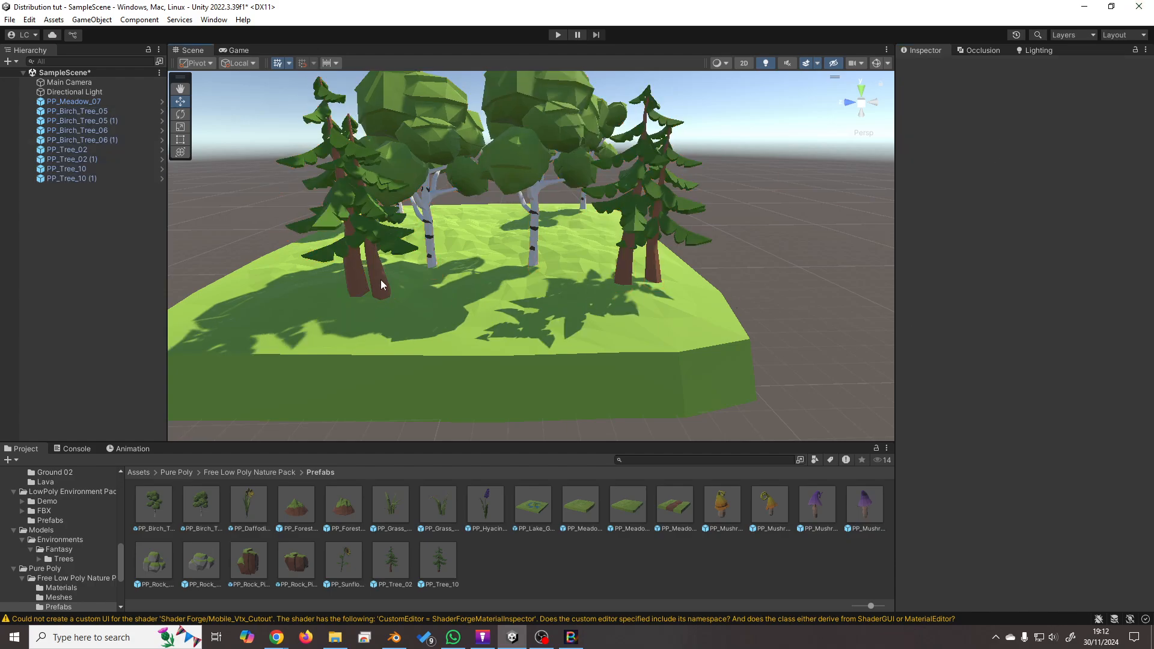
Fly around the meadow and inspect the distribution and rotation of the trees from several angles.
right_click_drag(380, 279, 832, 287)
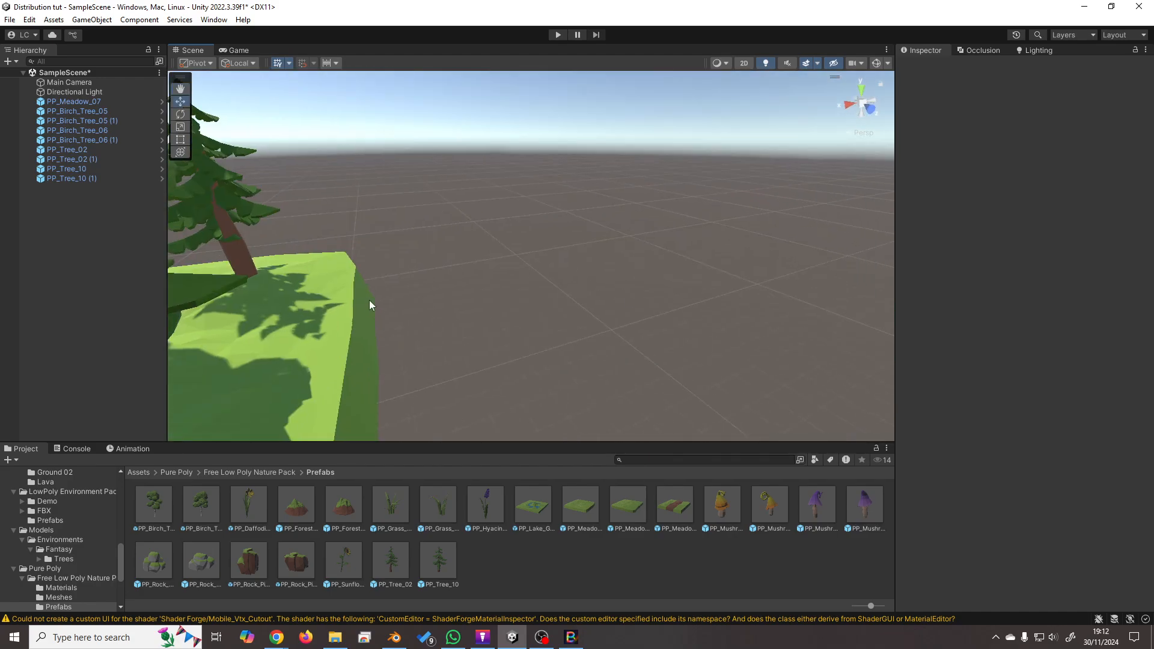
right_click_drag(619, 250, 116, 251)
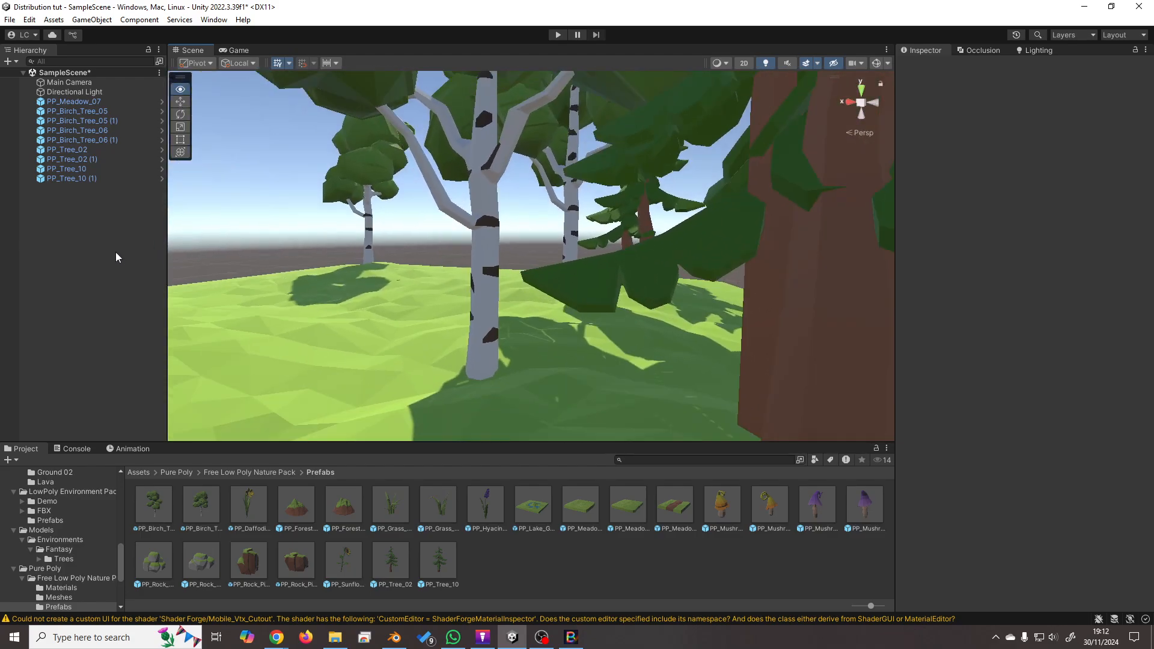
right_click_drag(18, 252, 1132, 256)
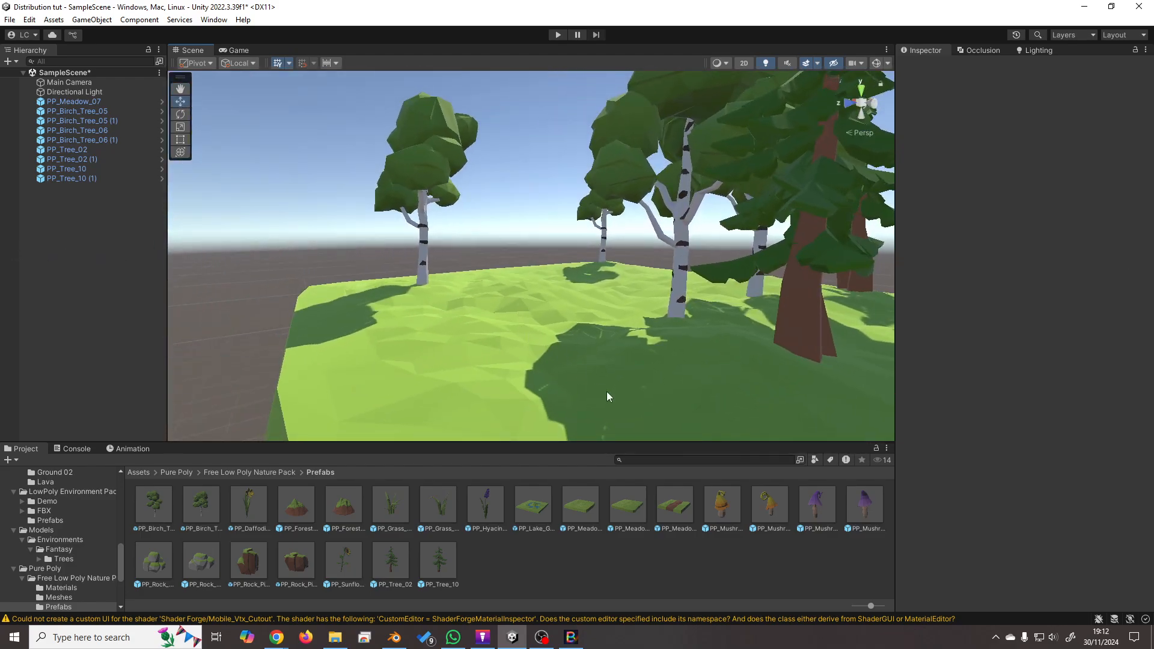
right_click_drag(606, 394, 744, 388)
key("s")
right_click_drag(739, 339, 747, 322)
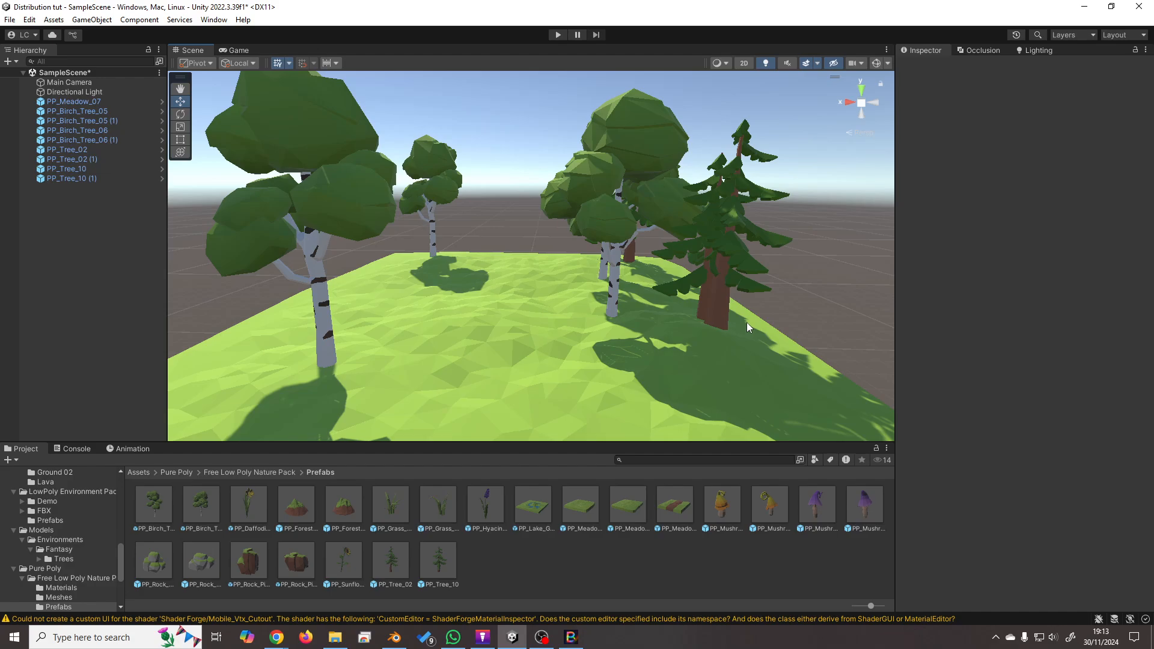
right_click_drag(709, 328, 309, 248)
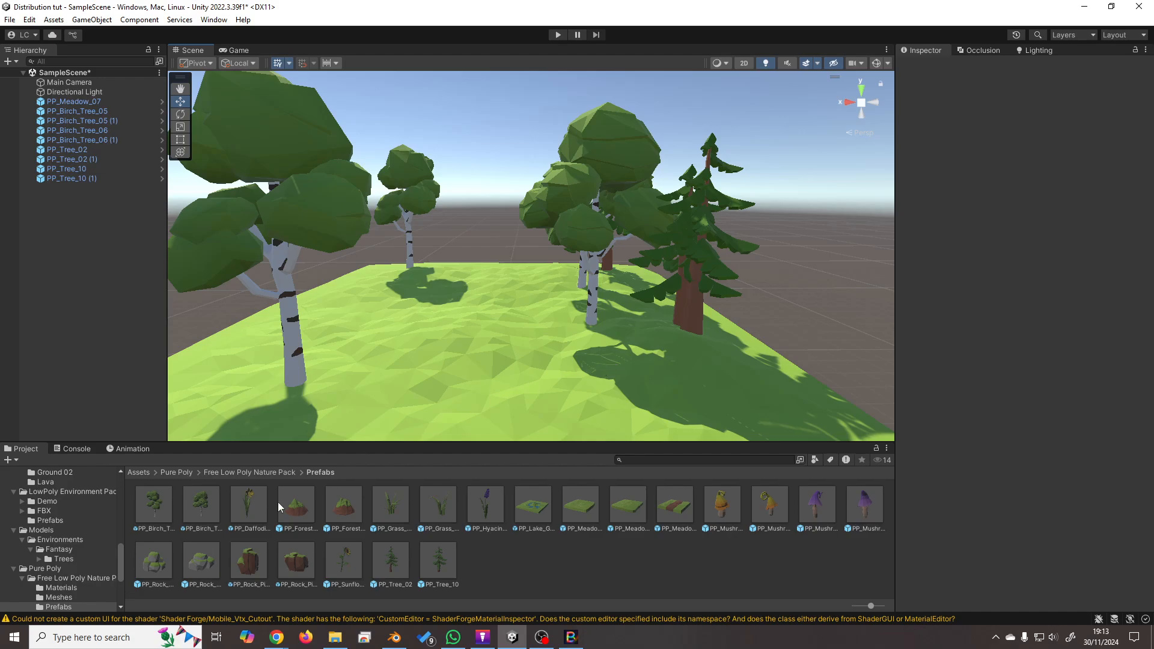
Add the PP_Rock_Moss_Grown_09 and PP_Rock_Moss_Grown_11 prefabs to the scene and raise both to a Y position of about 1.91.
left_click(149, 556)
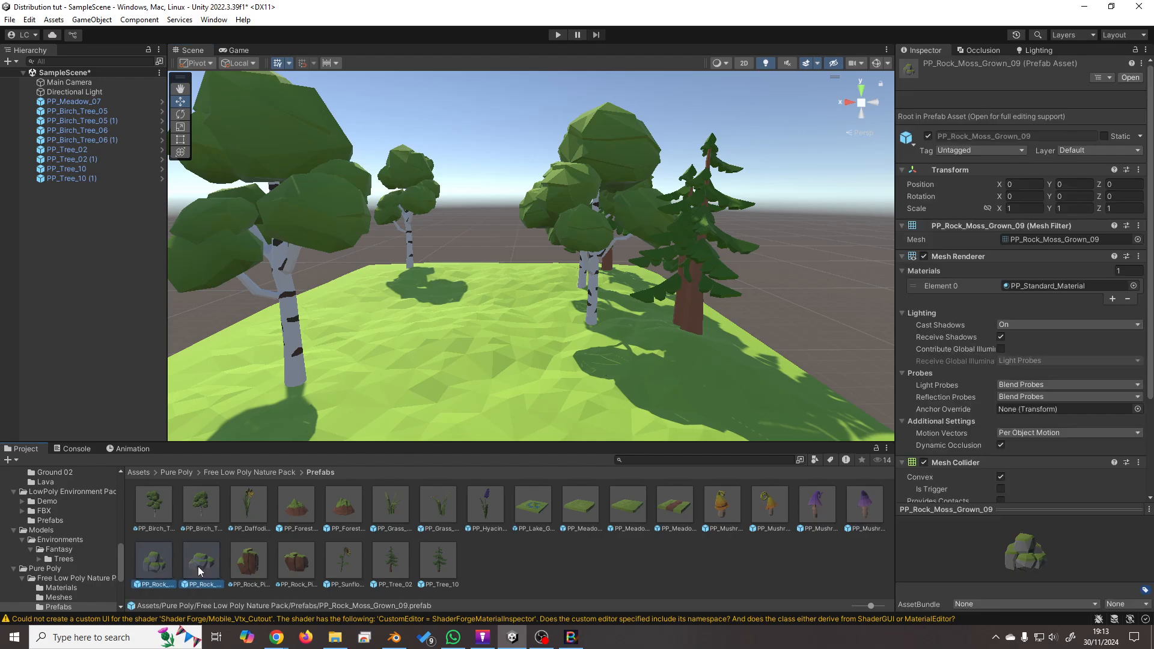
left_click_drag(159, 570, 60, 338)
right_click_drag(252, 282, 490, 291)
left_click_drag(489, 292, 490, 264)
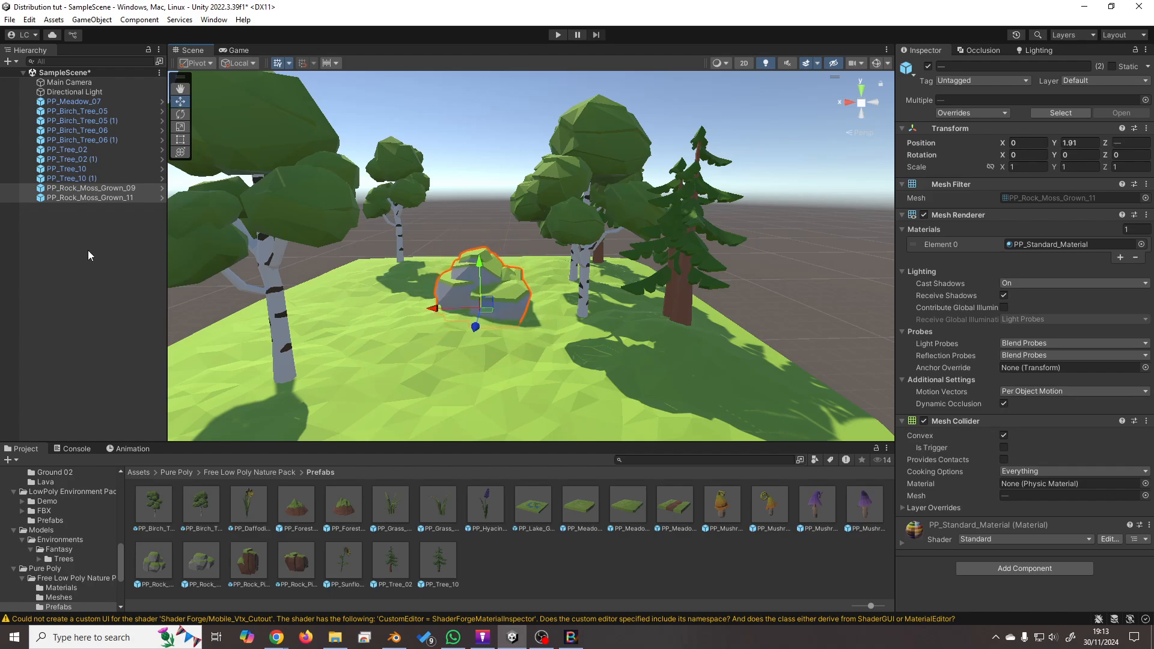
Duplicate both moss-grown rocks together in the hierarchy.
left_click(90, 188)
left_click(89, 198, "shift")
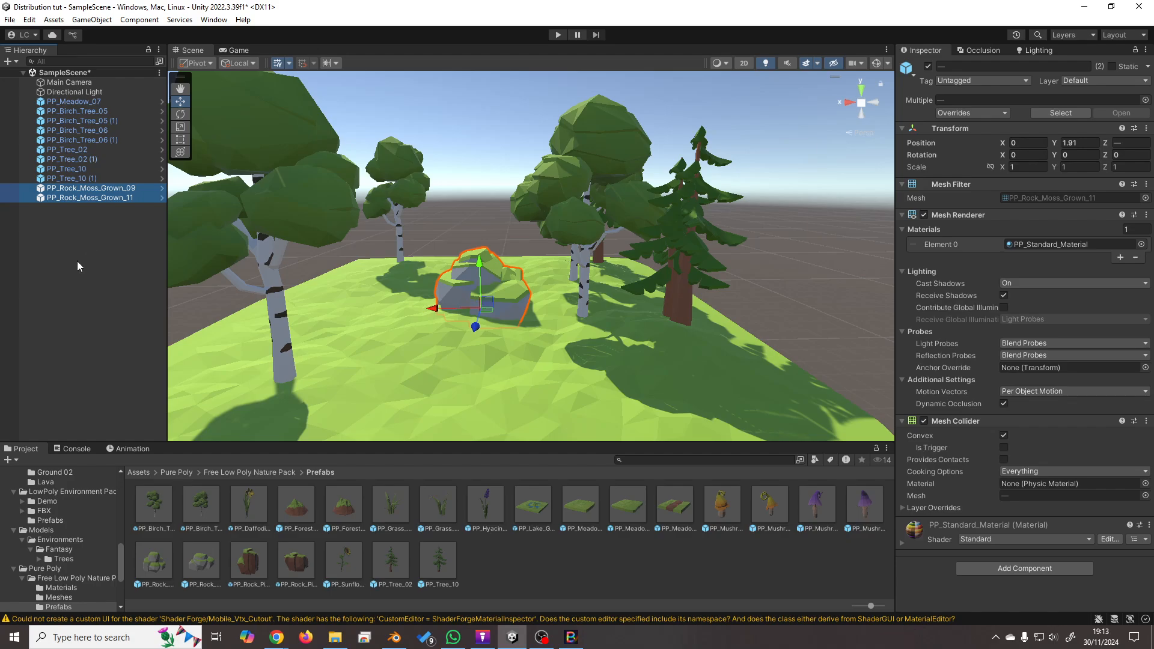
right_click(110, 196)
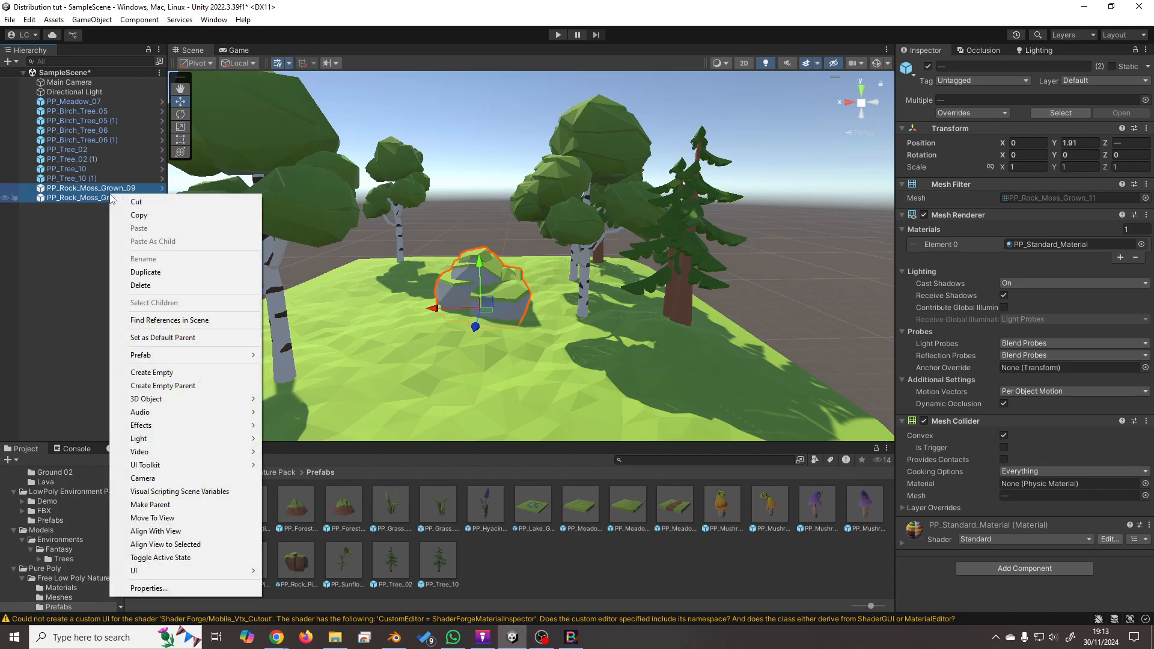
left_click(53, 278)
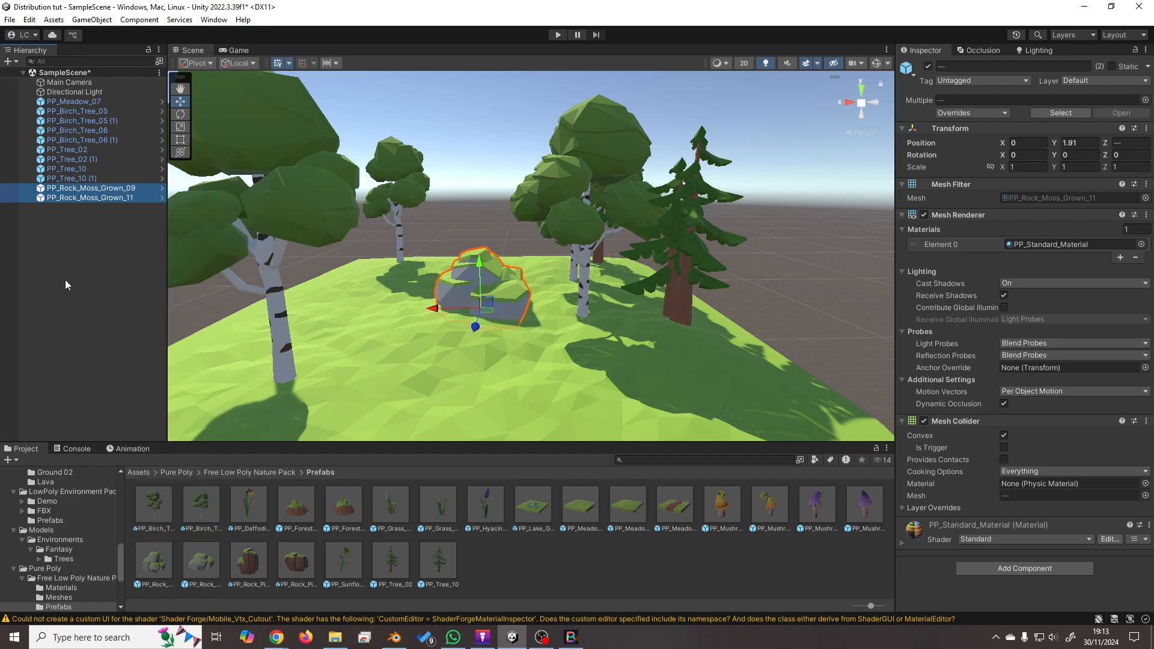
key("ctrl+d")
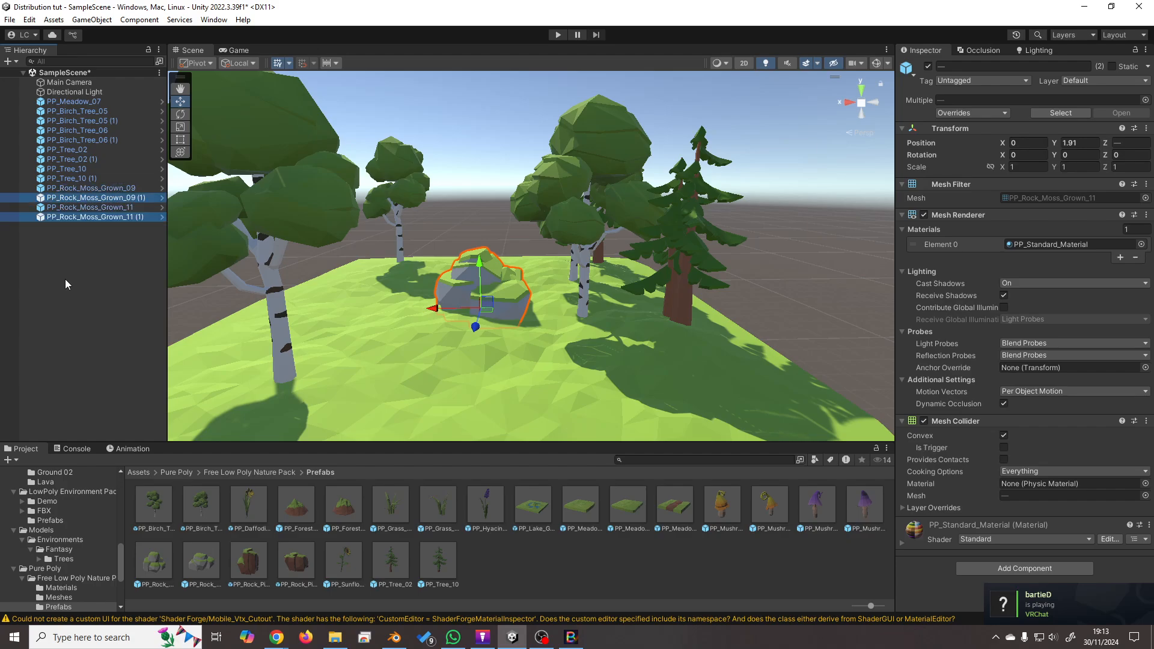
Duplicate all four moss-grown rocks together in the hierarchy.
left_click(115, 188)
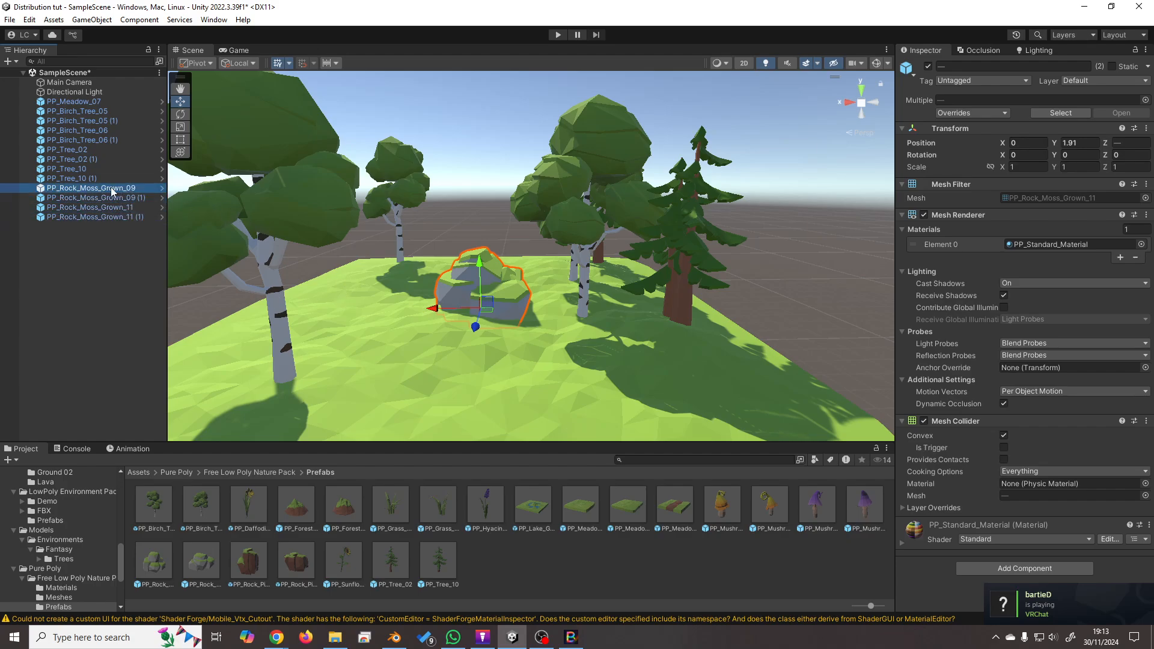
left_click(118, 217, "shift")
key("ctrl+d")
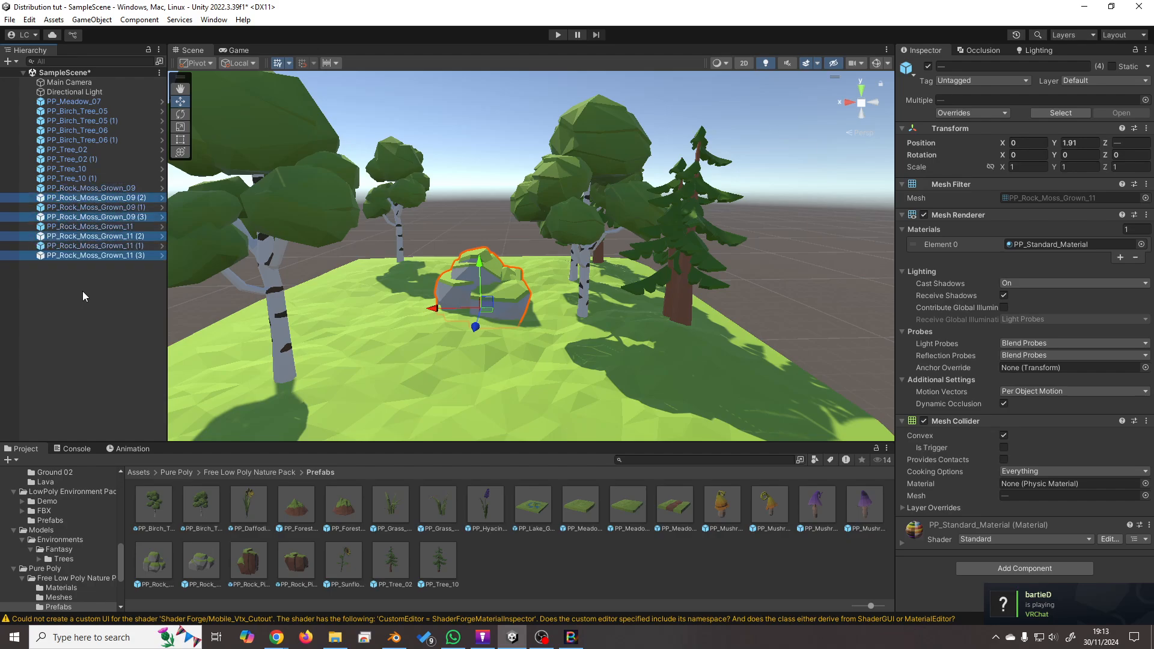
Scatter all eight moss-grown rocks over the meadow with the expression R(-9,9) for both their X and Z positions.
left_click(114, 189)
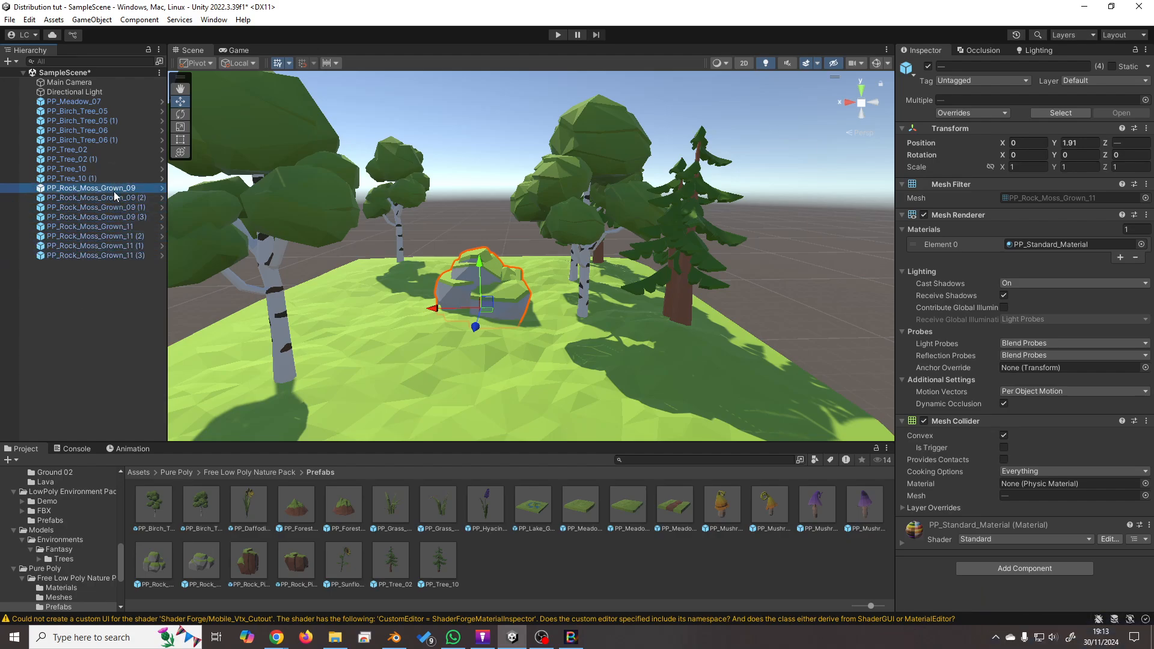
left_click(125, 256, "shift")
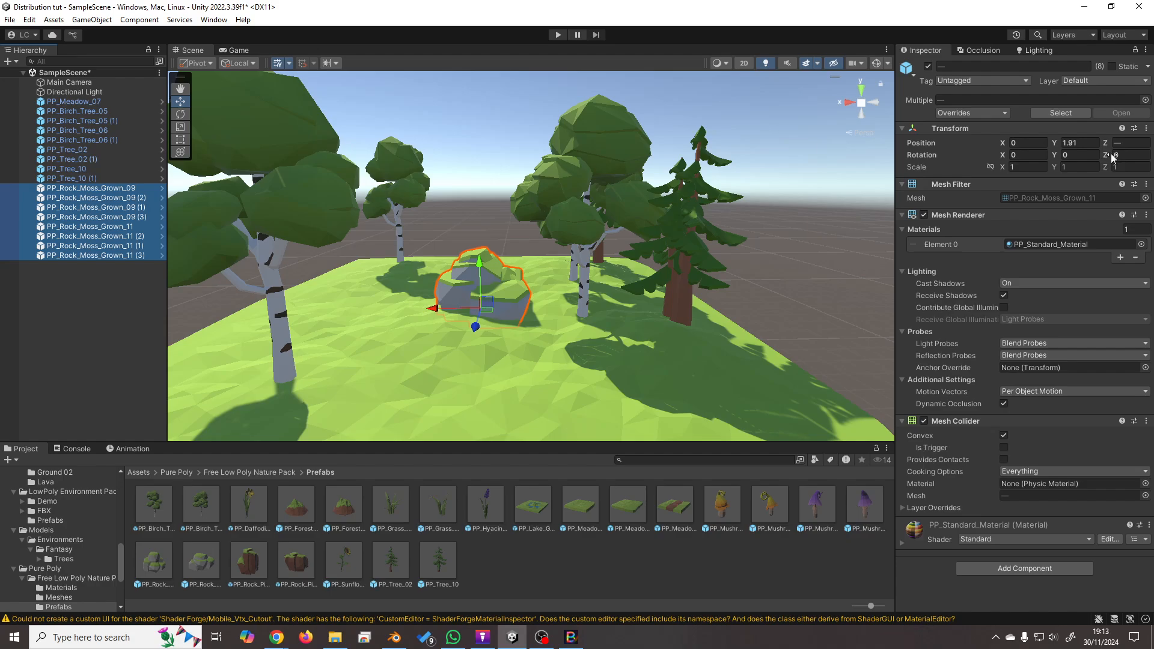
left_click(1022, 143)
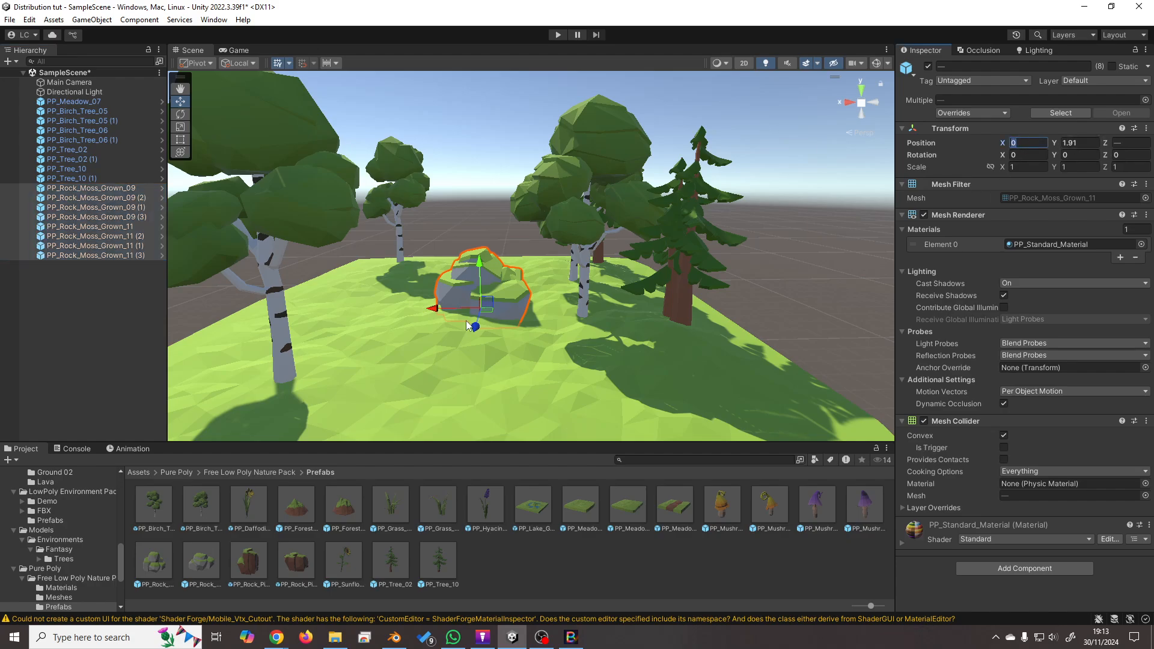
type("R(-9,9)")
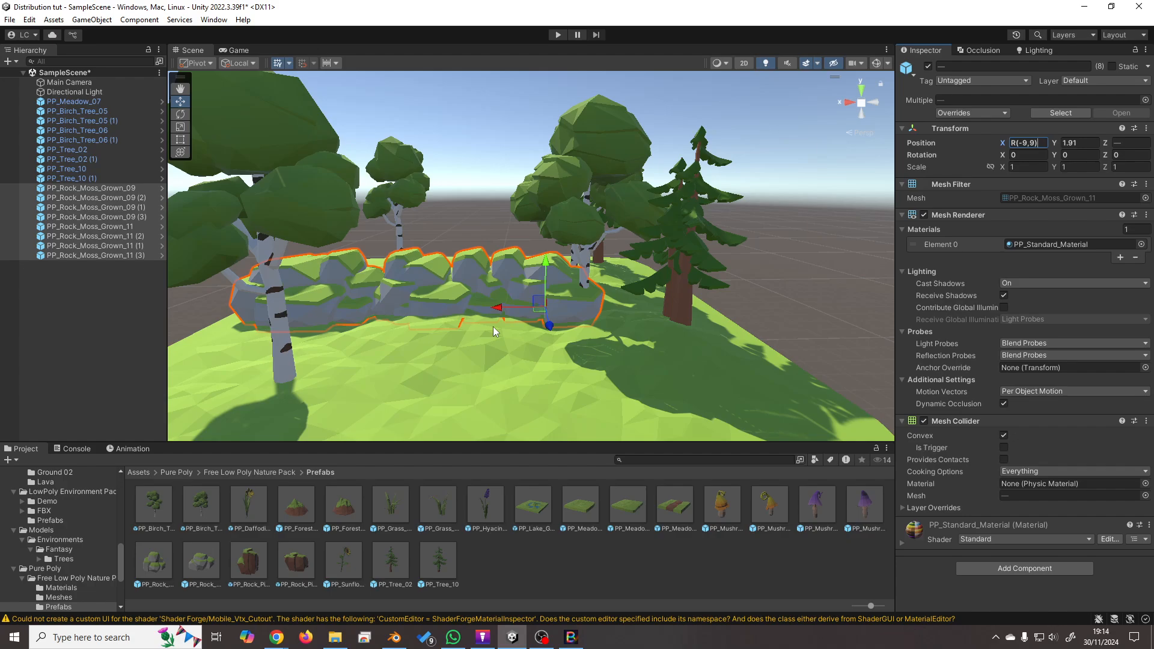
key("Tab")
key("Tab")
type("R(-9,9)")
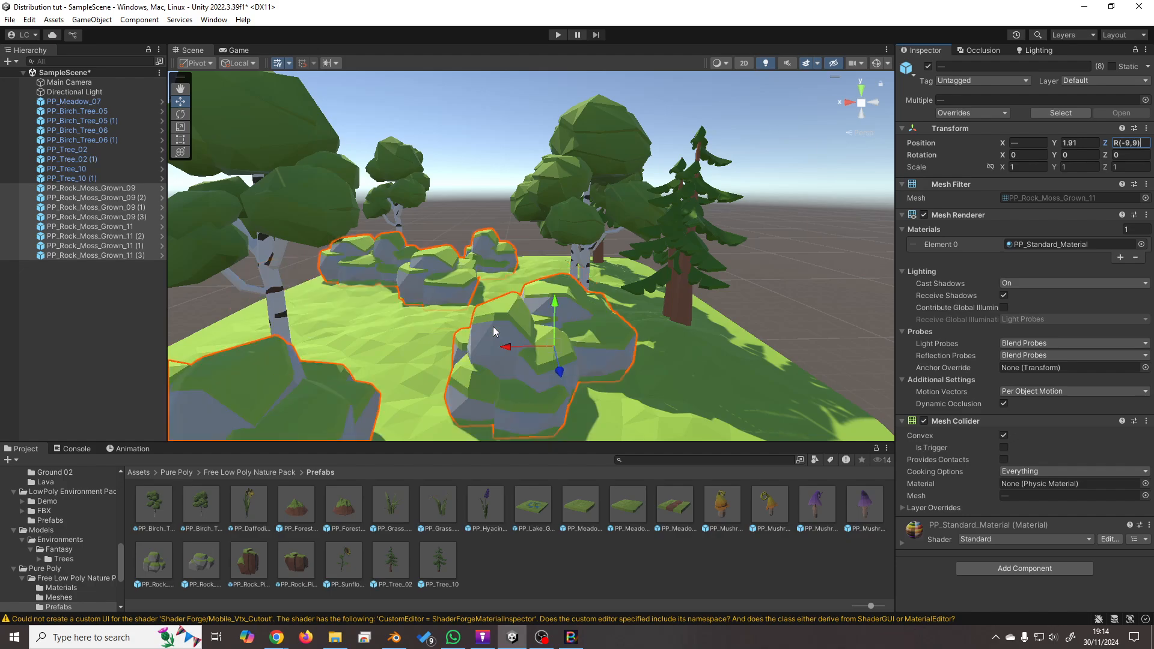
Randomize the Y rotation of the eight moss-grown rocks with the expression R(0,180).
key("Tab")
key("Tab")
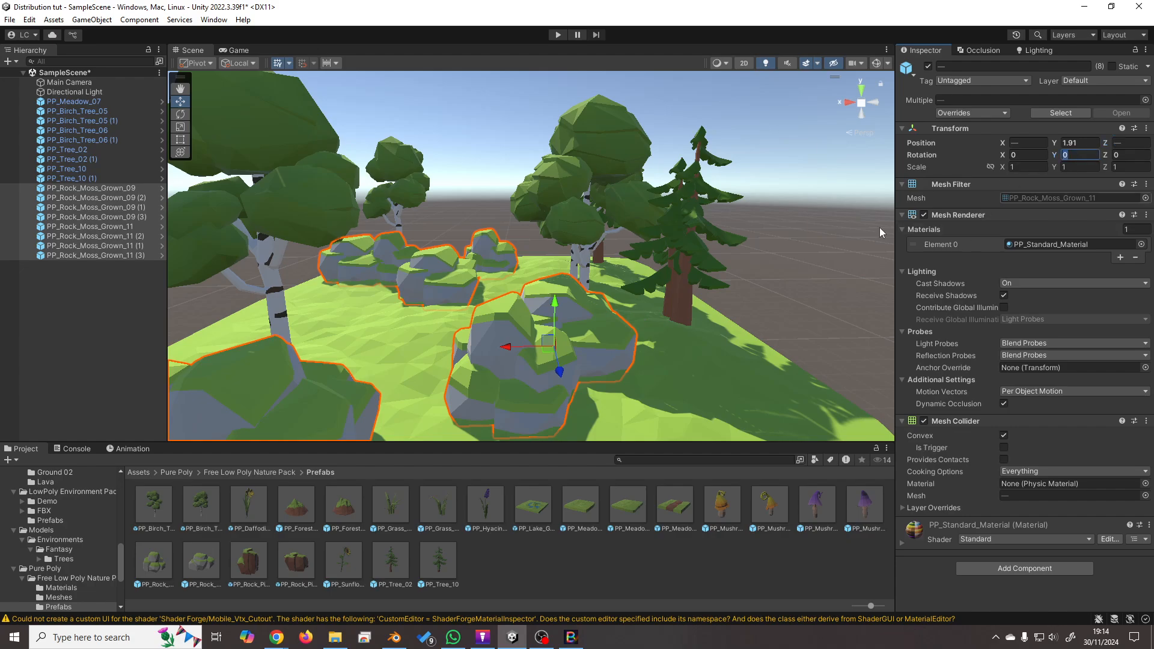
type("R")
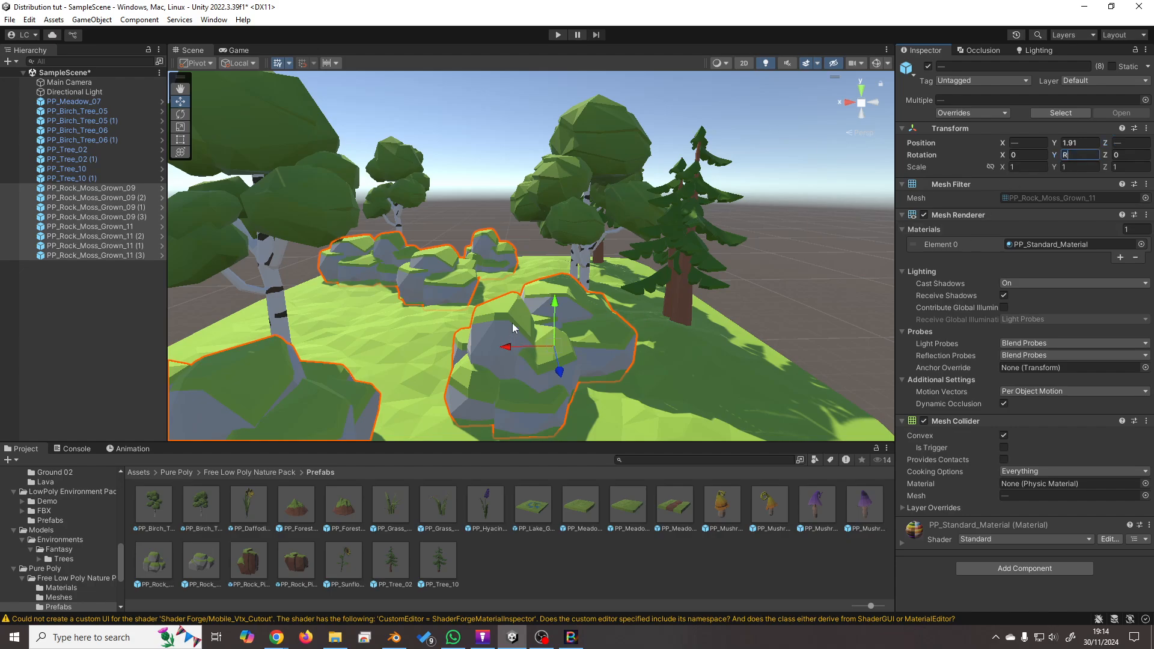
type("(0,")
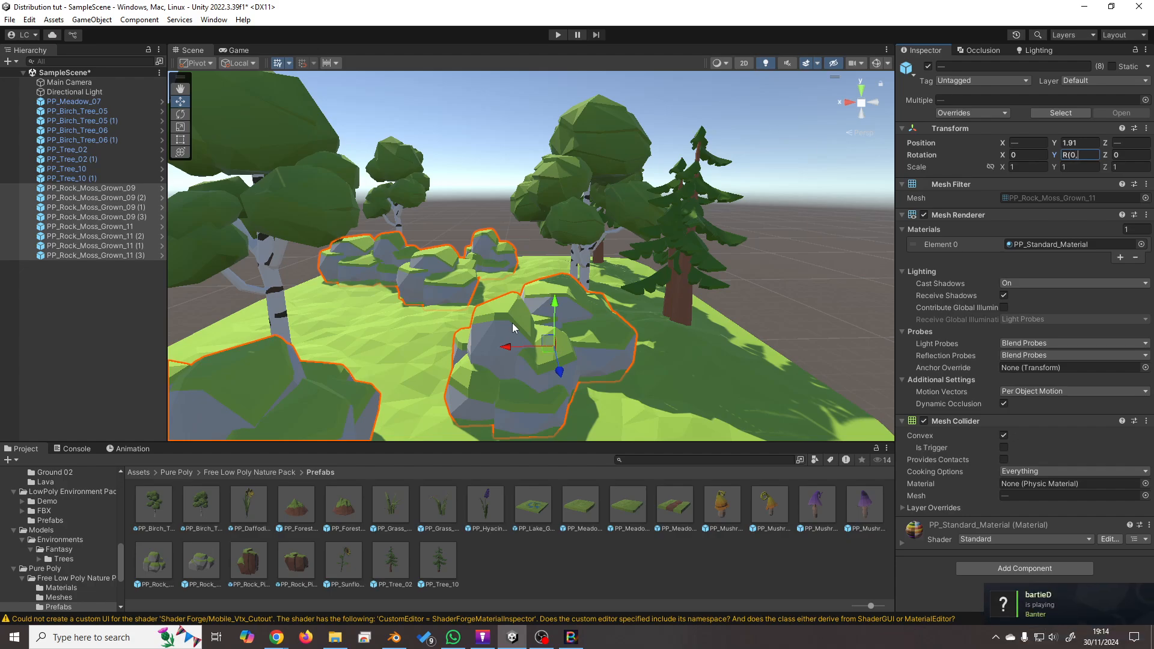
type("180)")
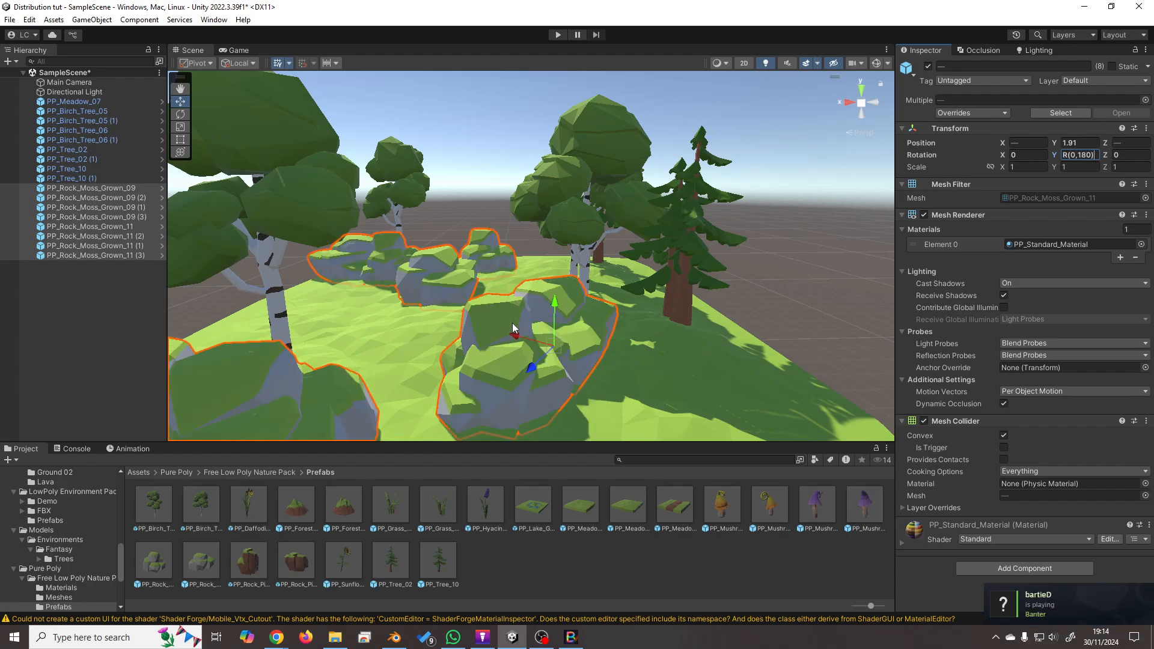
key("Tab")
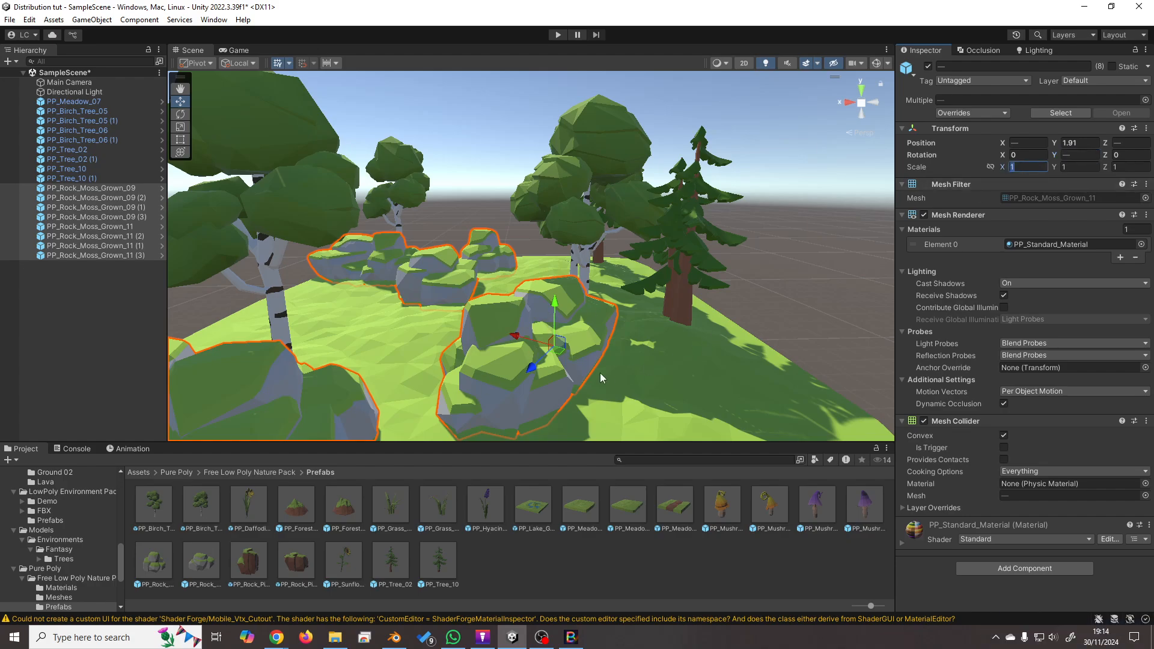
Randomize the X, Y and Z scale of the eight moss-grown rocks with the expression R(.3,1).
mouse_move(600, 373)
right_mouse_down()
mouse_move(453, 410)
mouse_move(590, 378)
right_mouse_up()
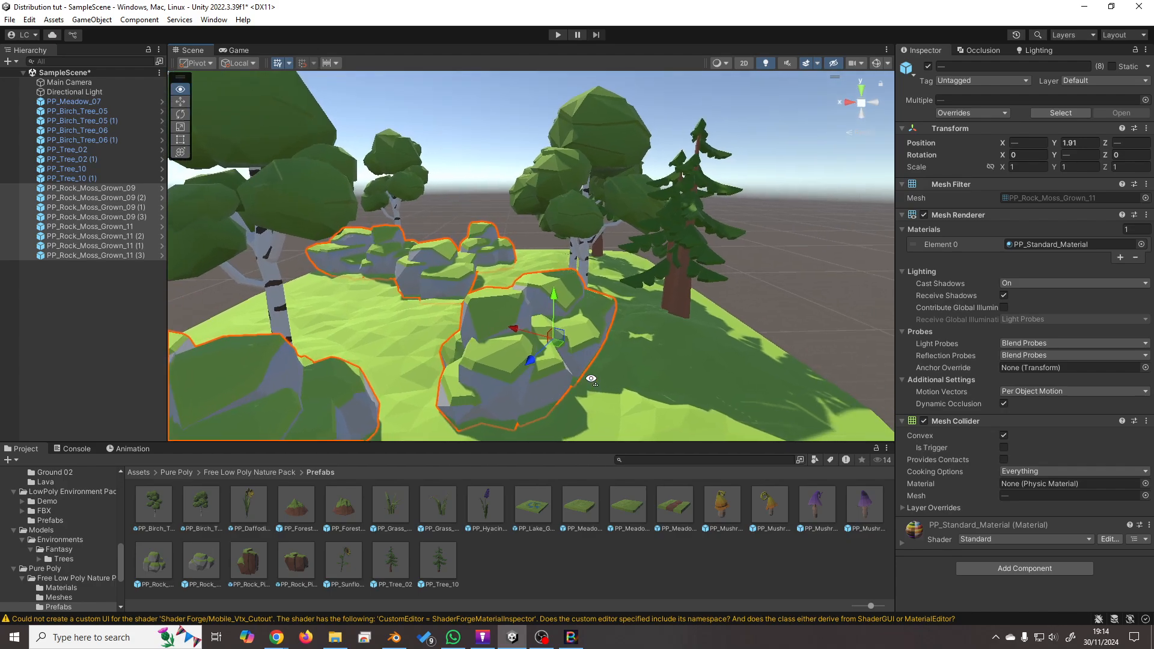
left_click(1013, 166)
type("R")
type("(.3,1)")
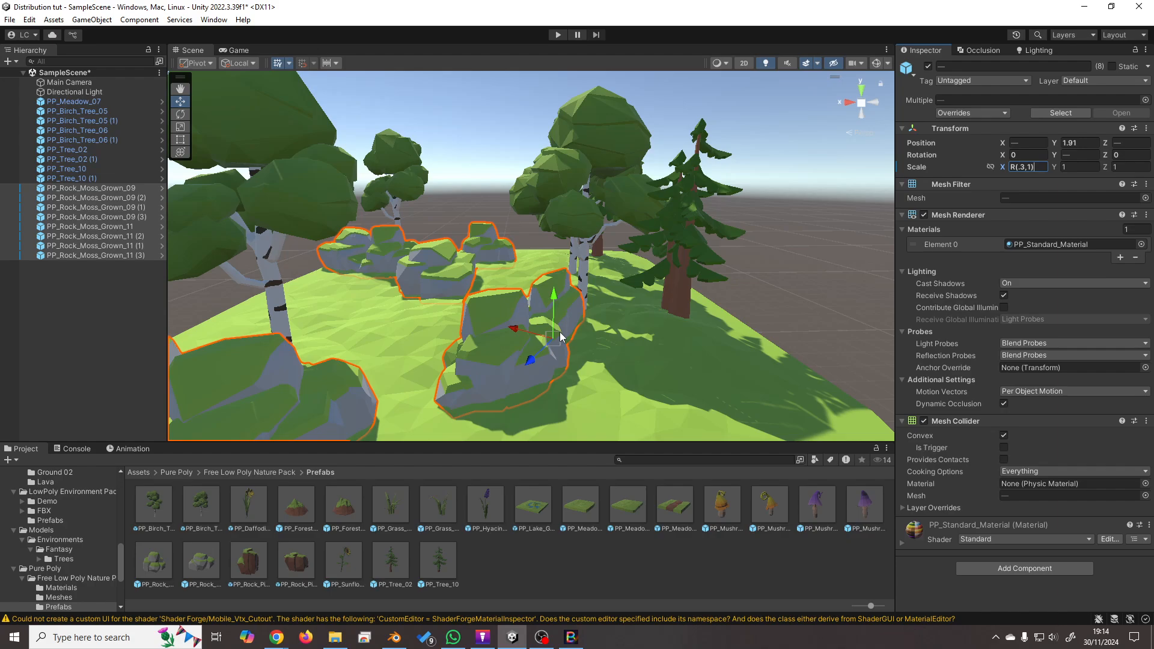
key("Tab")
type("R(")
type("1)")
key("Tab")
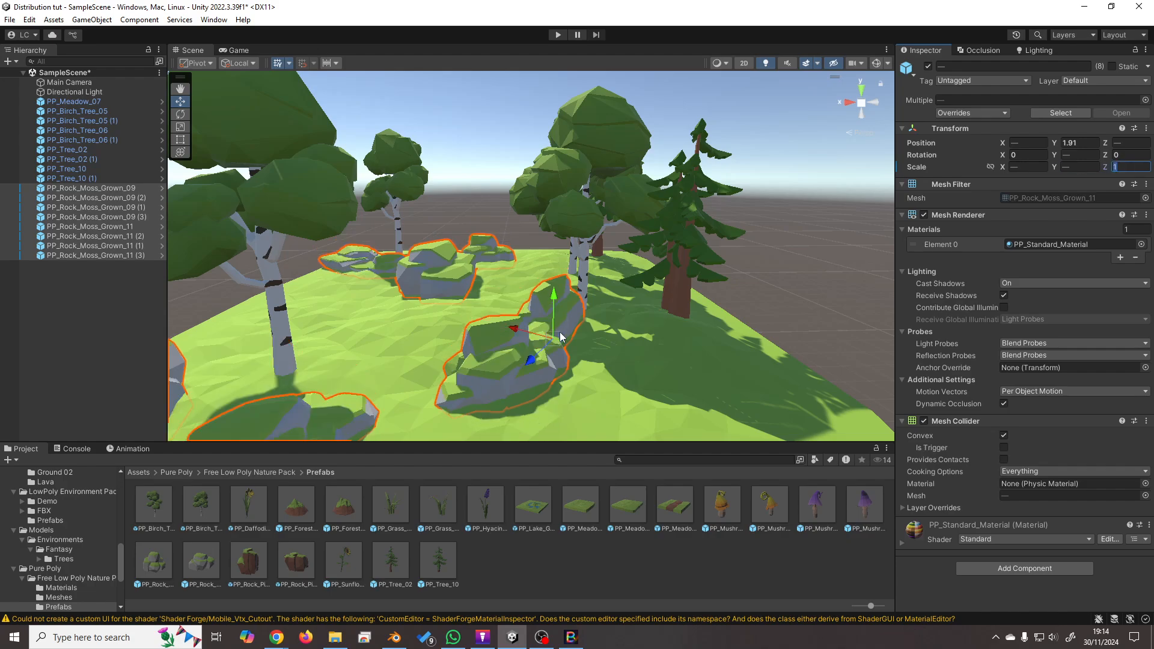
type("R(")
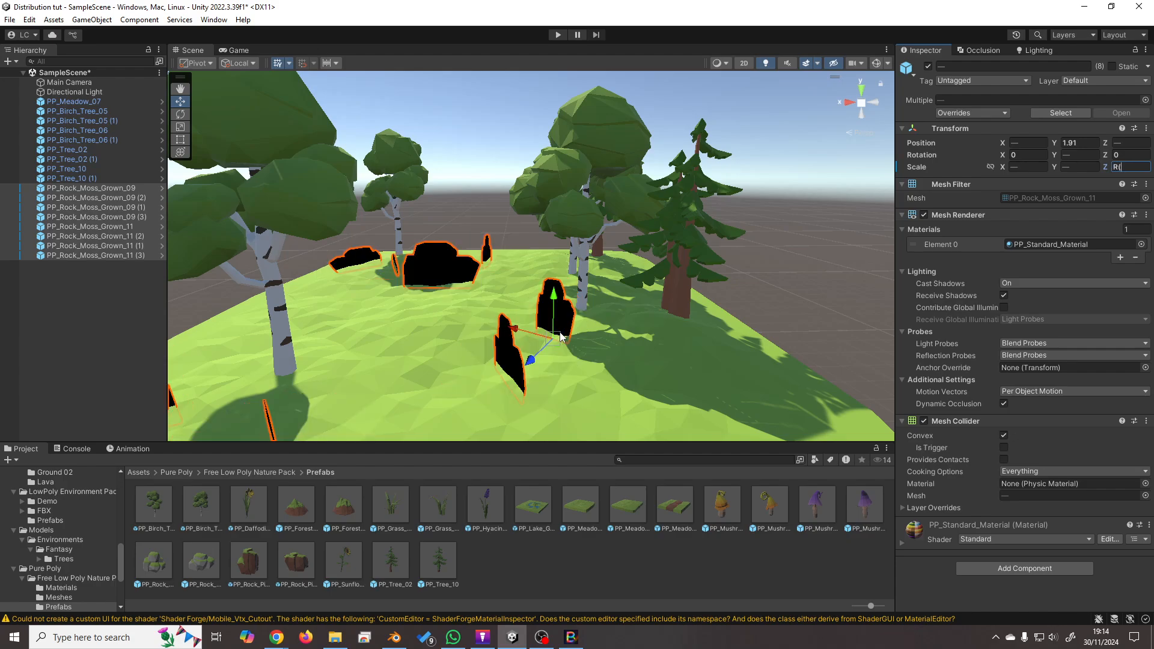
type(".3,1)")
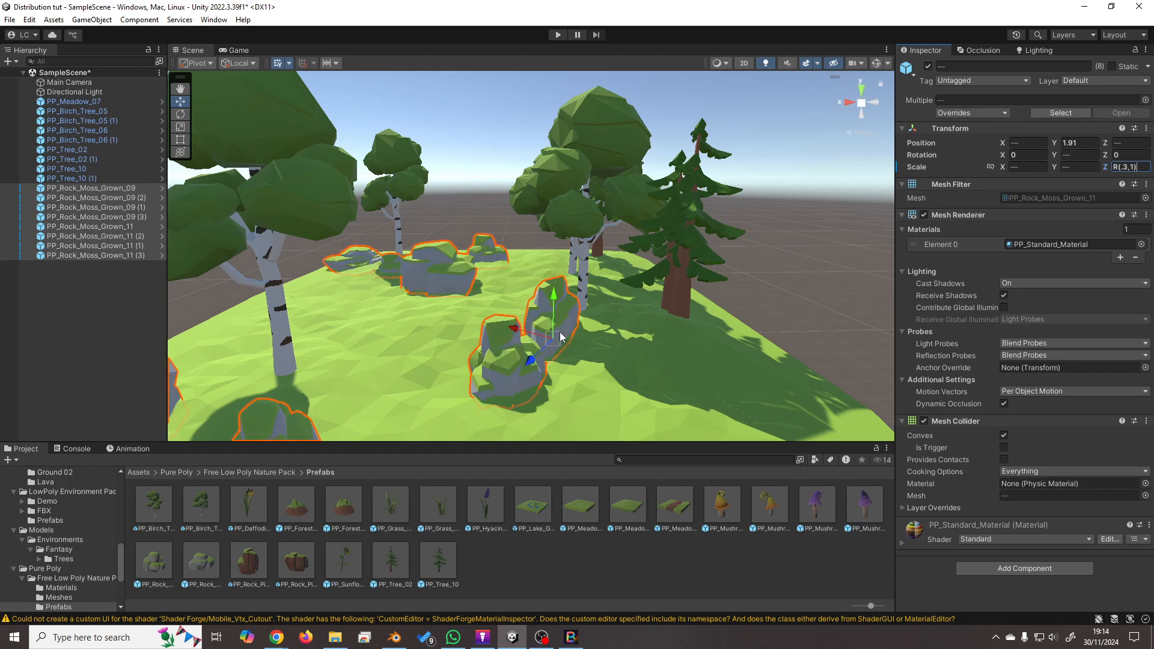
key("Return")
Raise the low, sunken PP_Rock_Moss_Grown_09 rock slightly to a Y position of about 1.99.
right_click_drag(614, 339, 433, 446)
key("w")
key("w")
key("w")
left_click(559, 302)
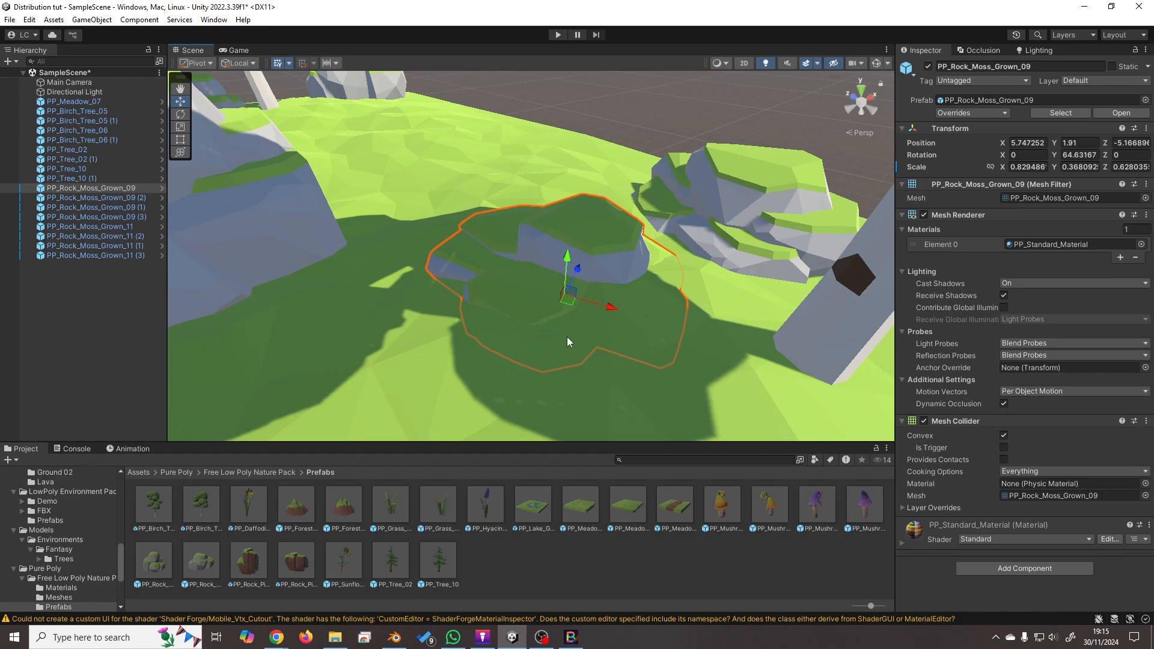
right_click_drag(567, 336, 625, 328)
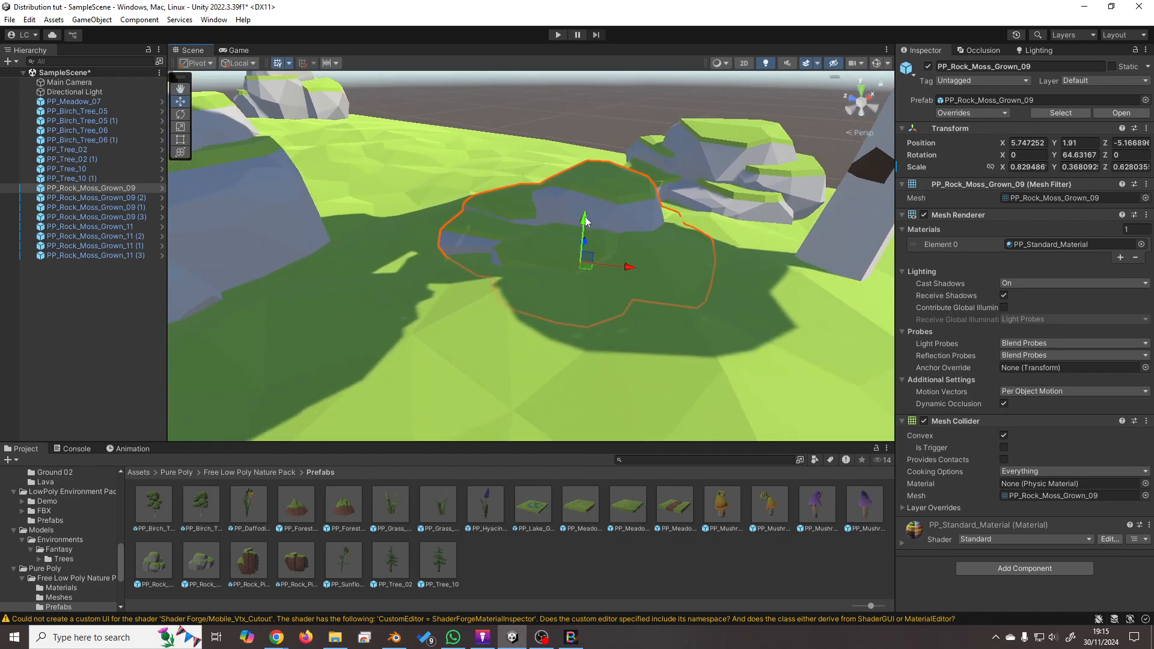
mouse_move(583, 217)
left_mouse_down()
mouse_move(586, 197)
mouse_move(594, 222)
left_mouse_up()
right_click_drag(607, 231, 719, 239)
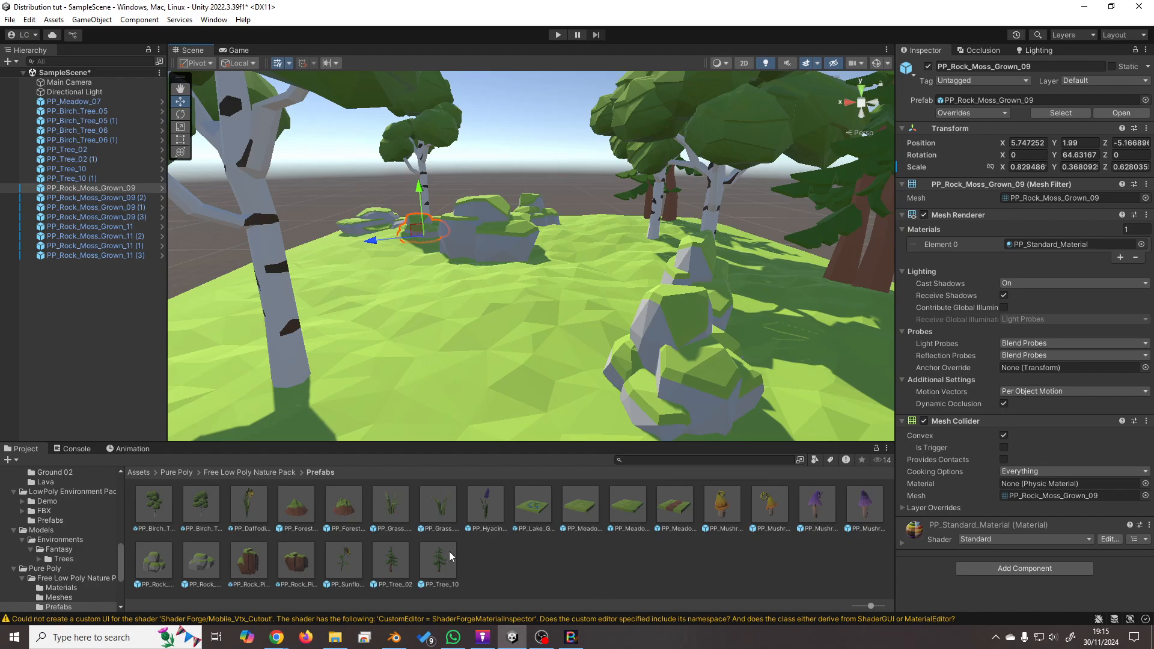
Add the PP_Grass_11 and PP_Grass_15 prefabs together to the scene.
left_click(383, 506)
left_click(429, 512, "ctrl")
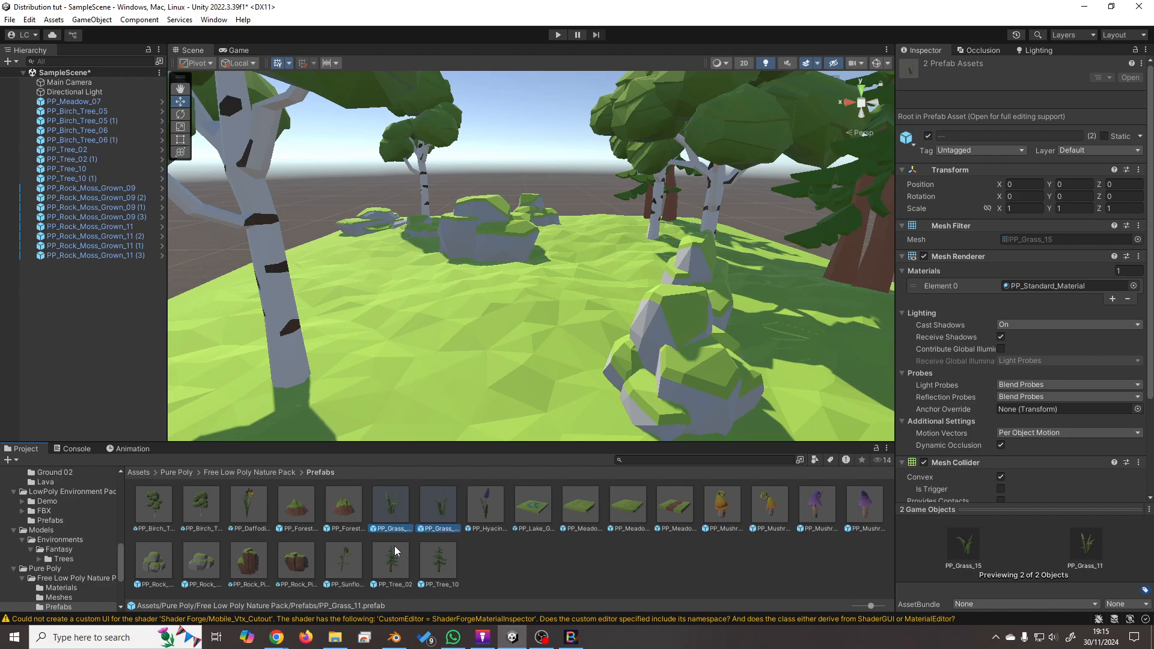
left_click_drag(389, 513, 111, 348)
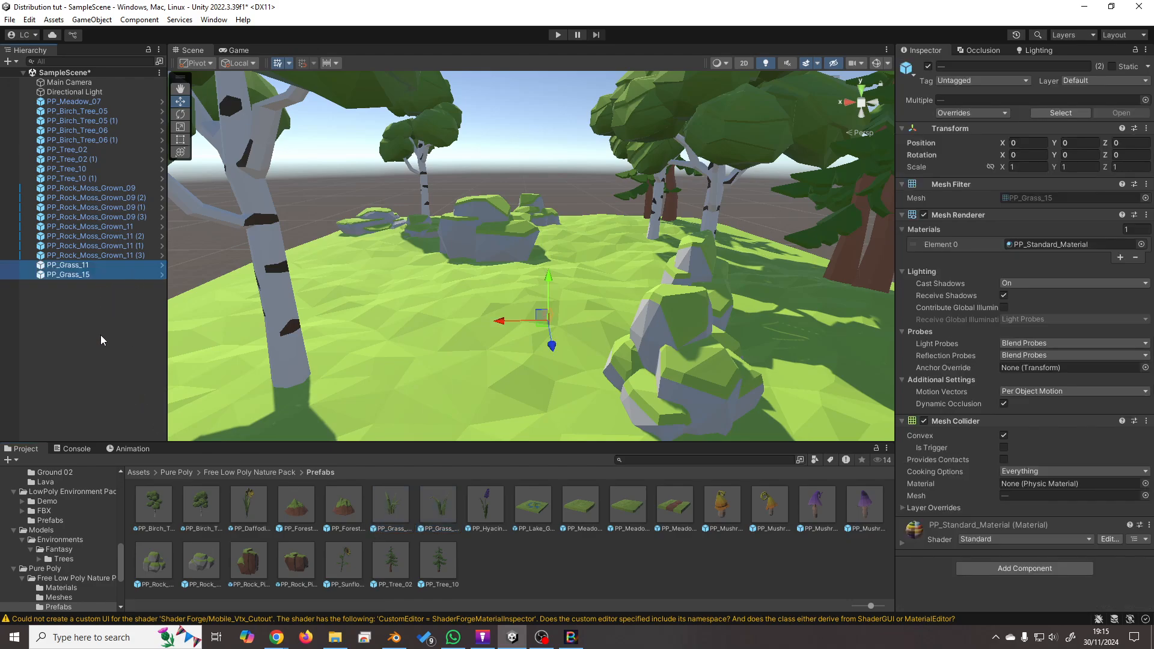
Duplicate the whole set of grass objects repeatedly until there are 32 of them, 16 of each type.
key("ctrl+d")
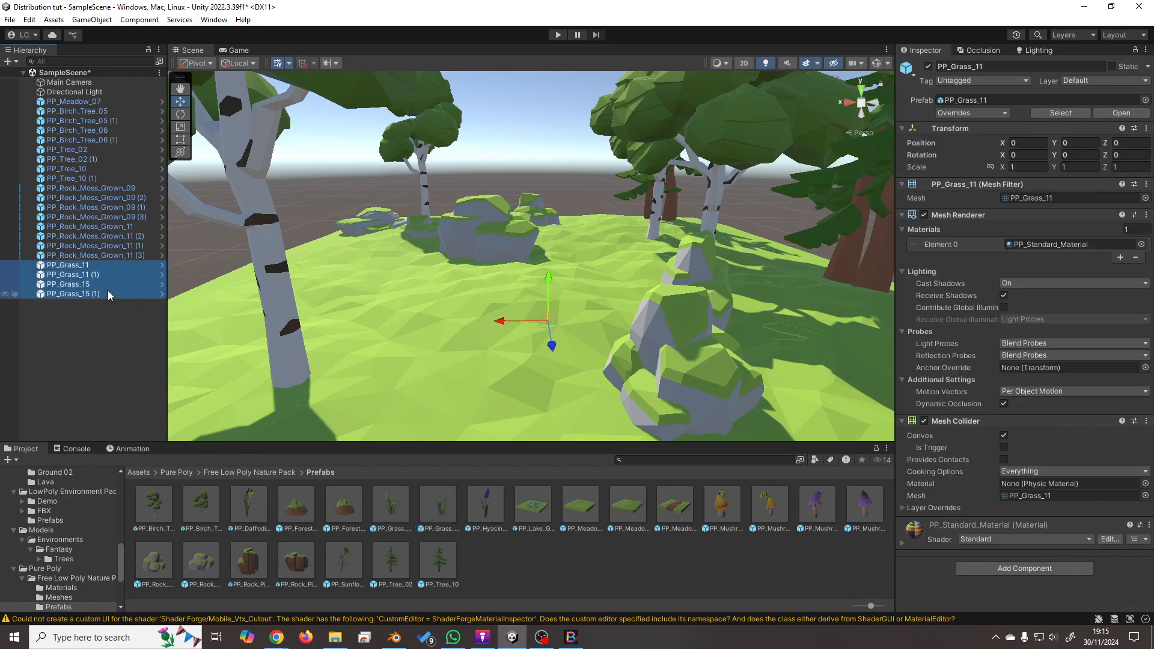
key("ctrl+d")
left_click(111, 331, "shift")
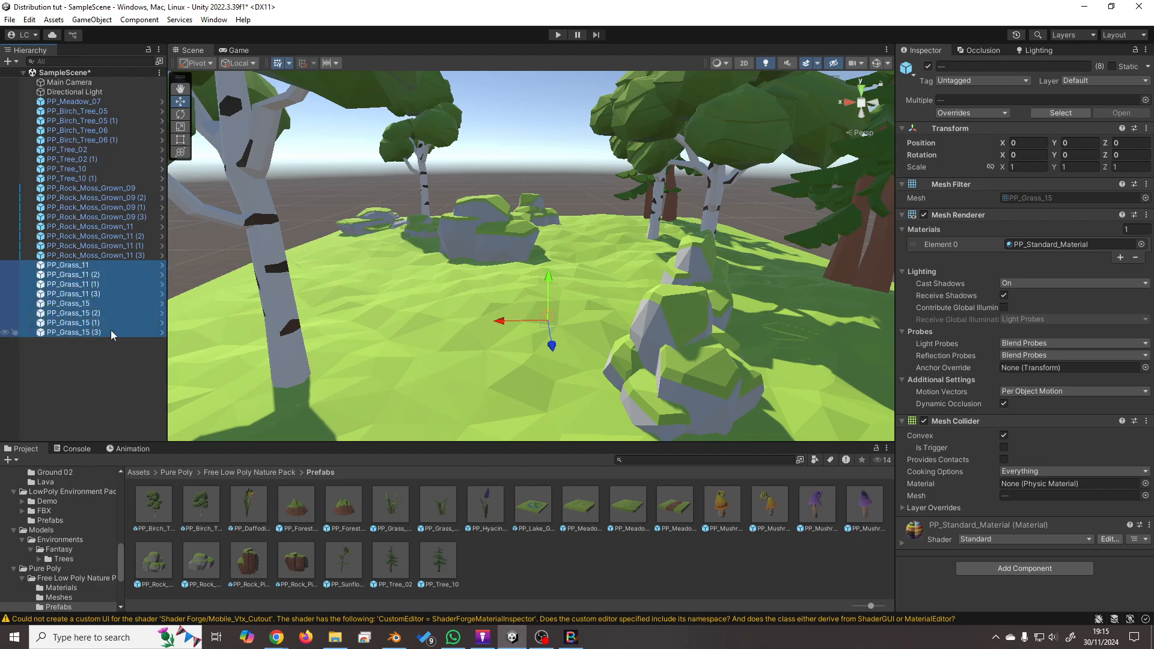
key("ctrl+d")
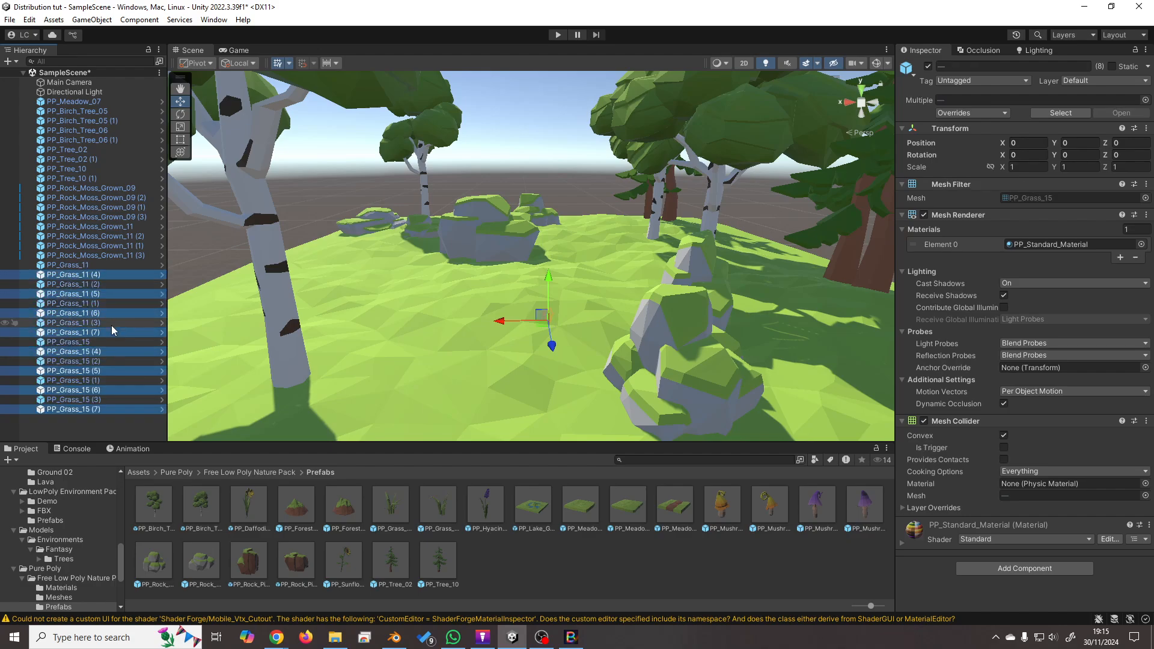
left_click(92, 265)
left_click(107, 401, "shift")
left_click(109, 409, "shift")
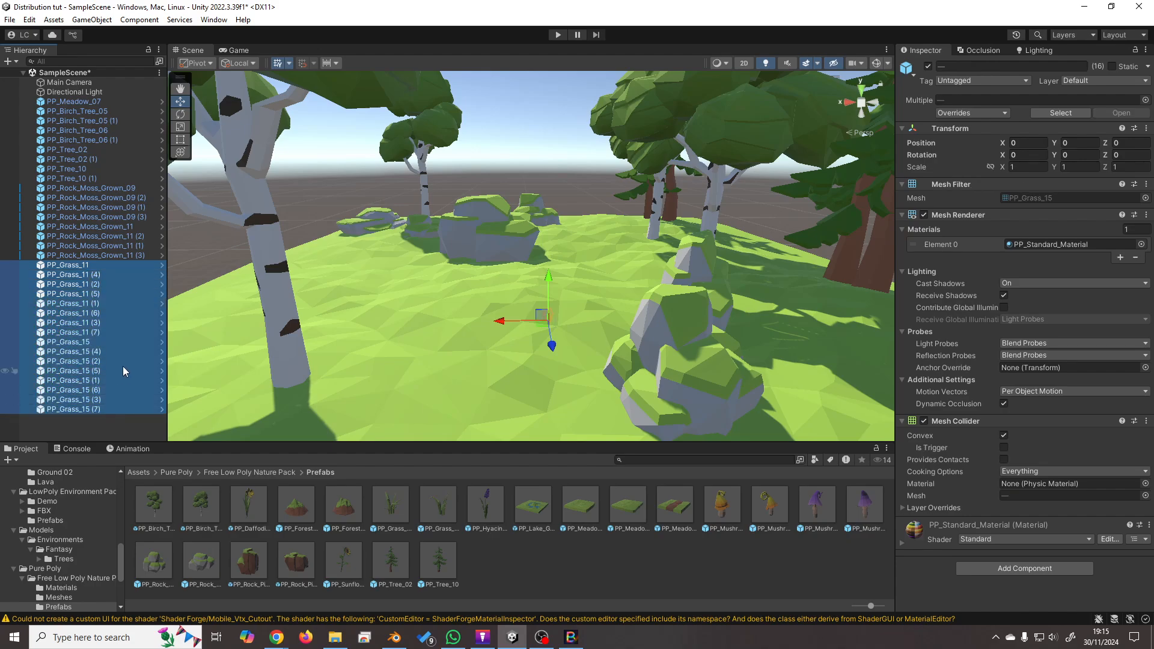
key("ctrl+d")
Randomize the Y rotation of all 32 grass objects with the expression R(0,180).
left_click(104, 265)
scroll(111, 359, "down", 4)
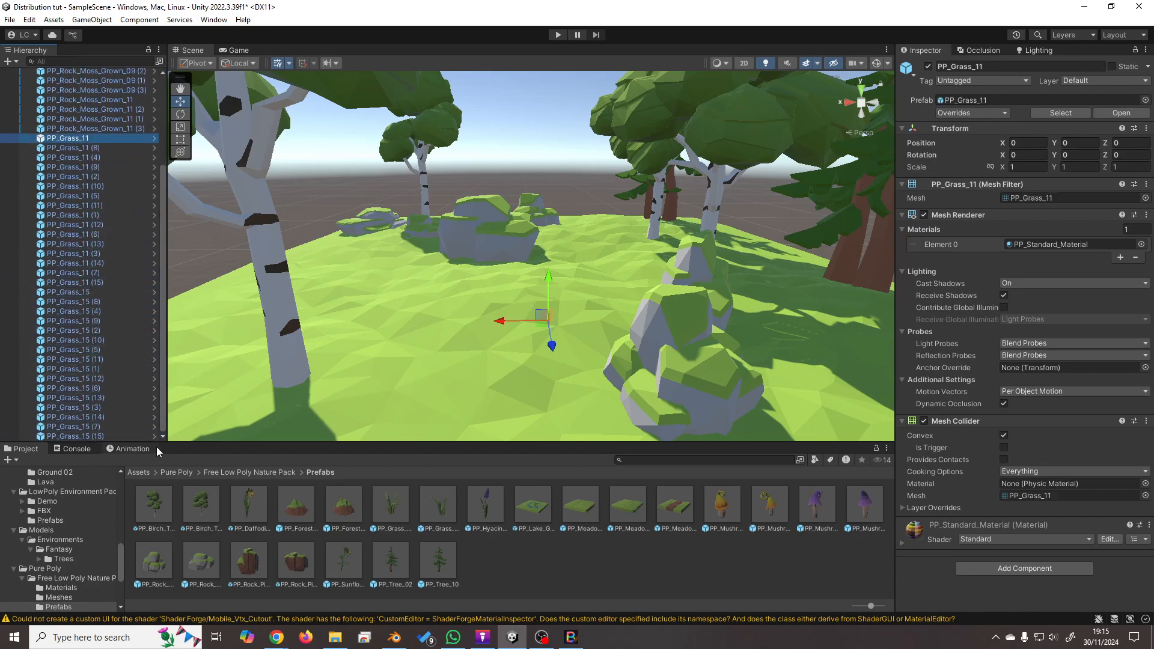
left_click(111, 431, "shift")
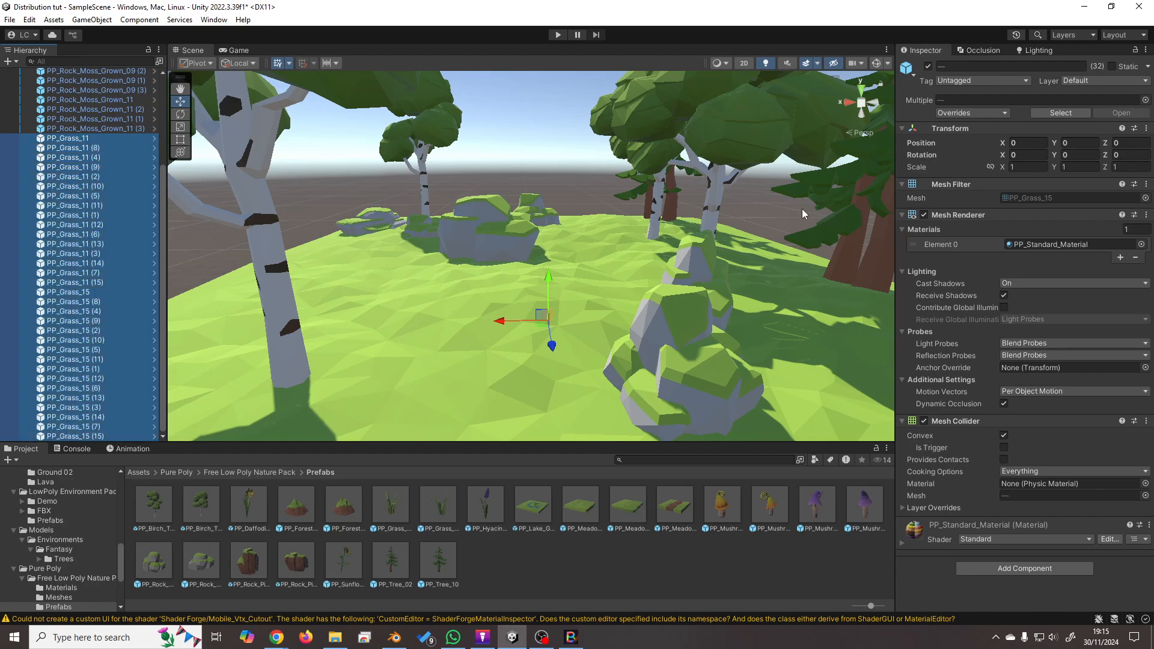
left_click(1080, 155)
type("R(")
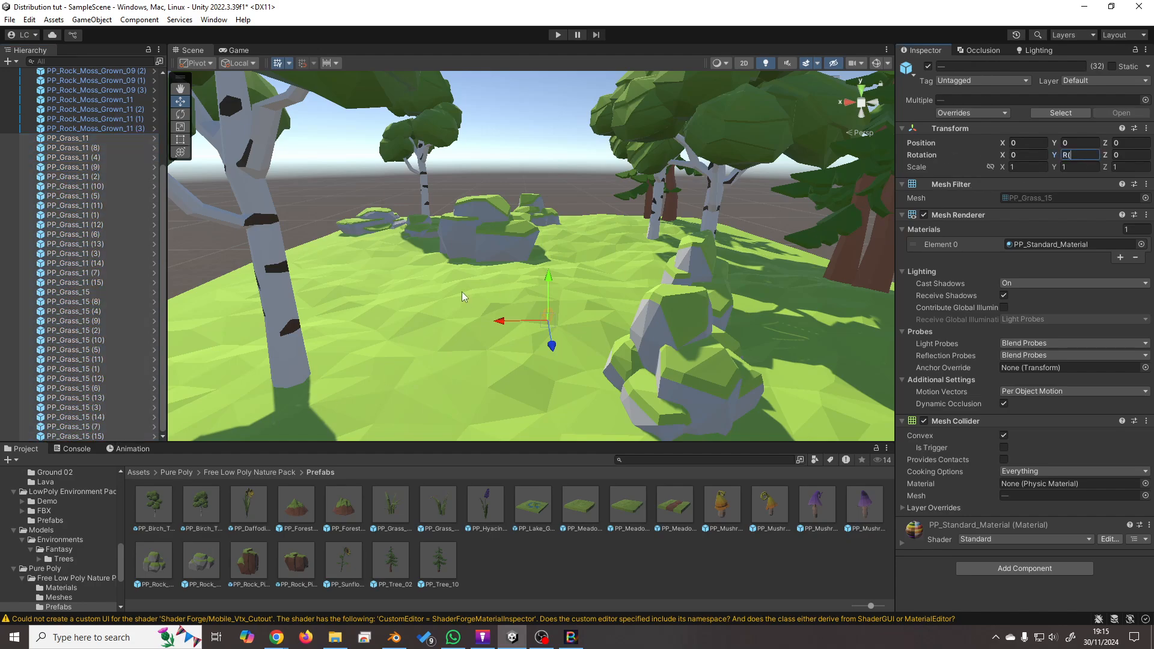
type("0,180)")
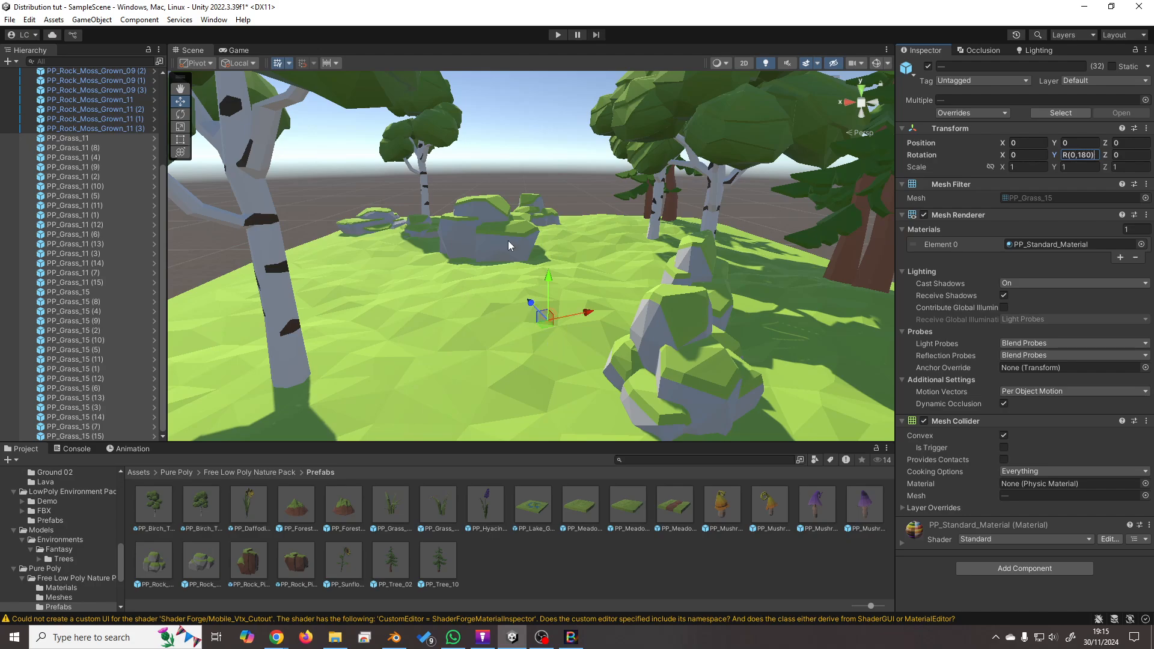
Scatter the 32 grass objects over the meadow with the expression R(-10,10) for both their X and Z positions.
left_click(1025, 146)
type("R(")
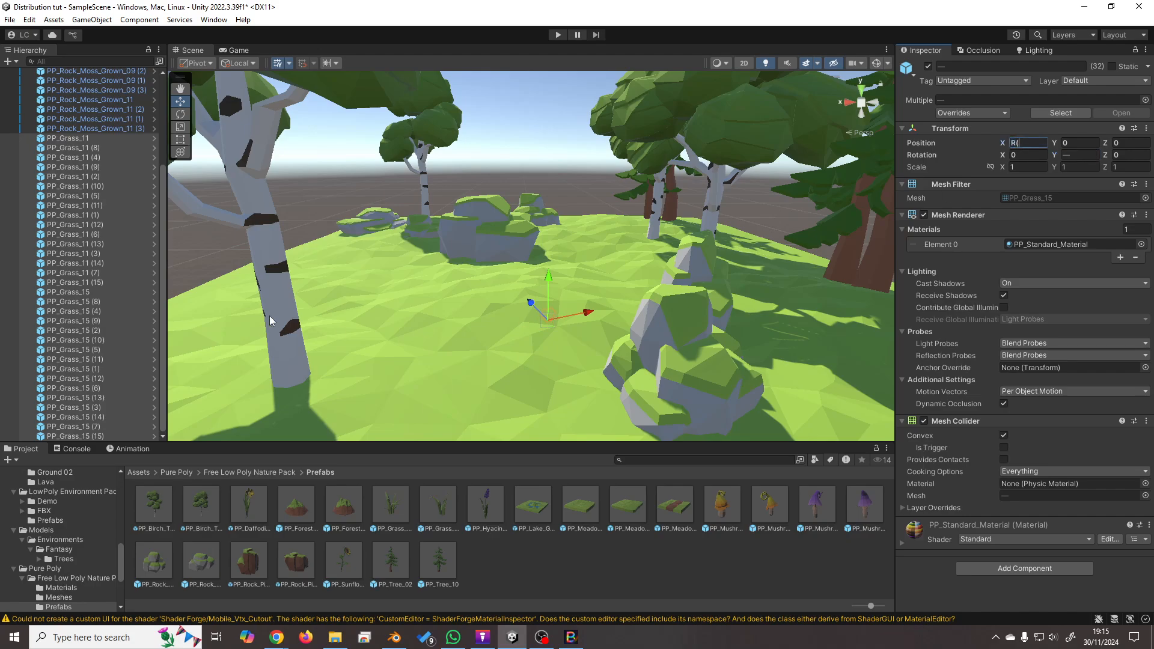
type("-10,10)")
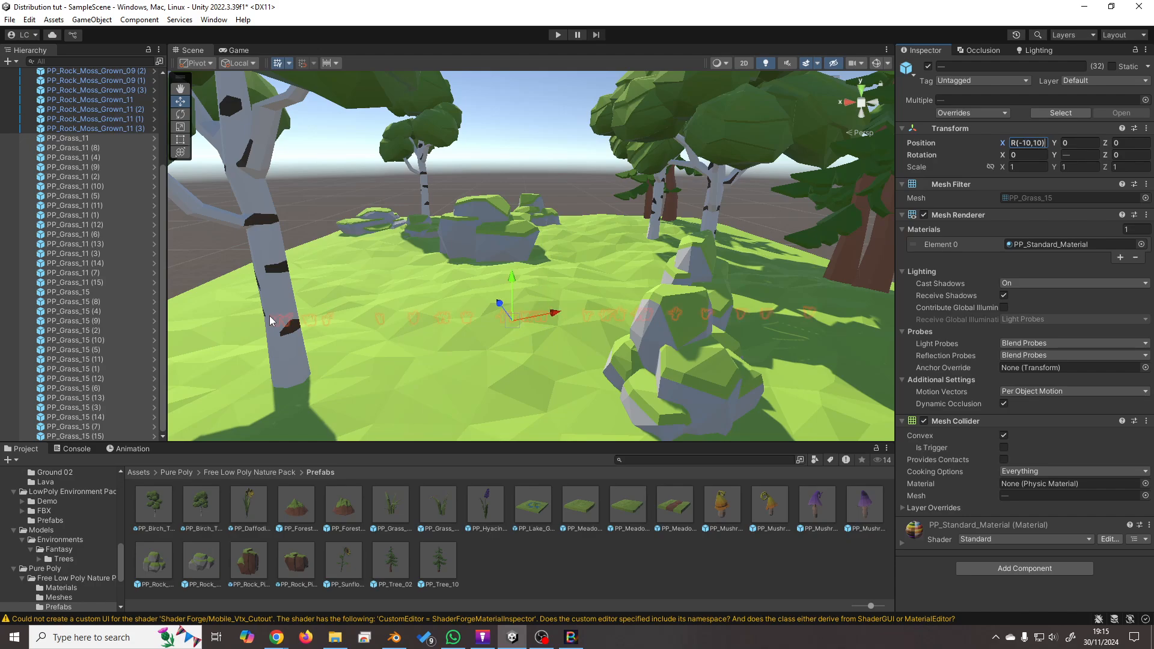
key("Return")
key("ctrl+c")
key("Tab")
key("Tab")
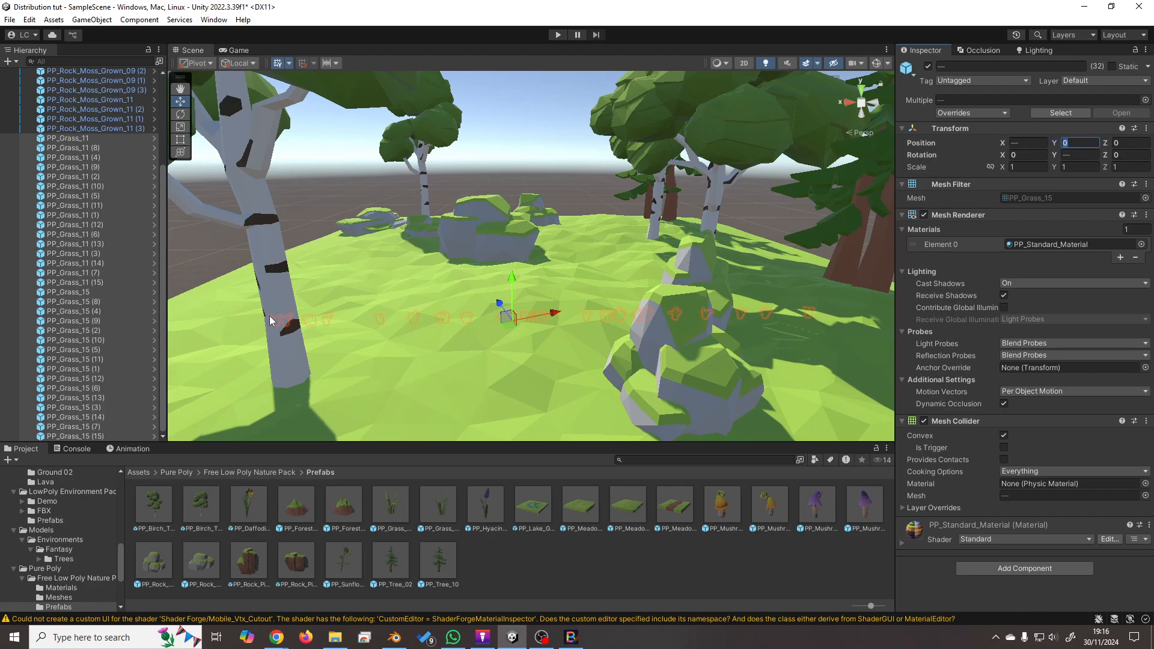
key("ctrl+v")
key("Tab")
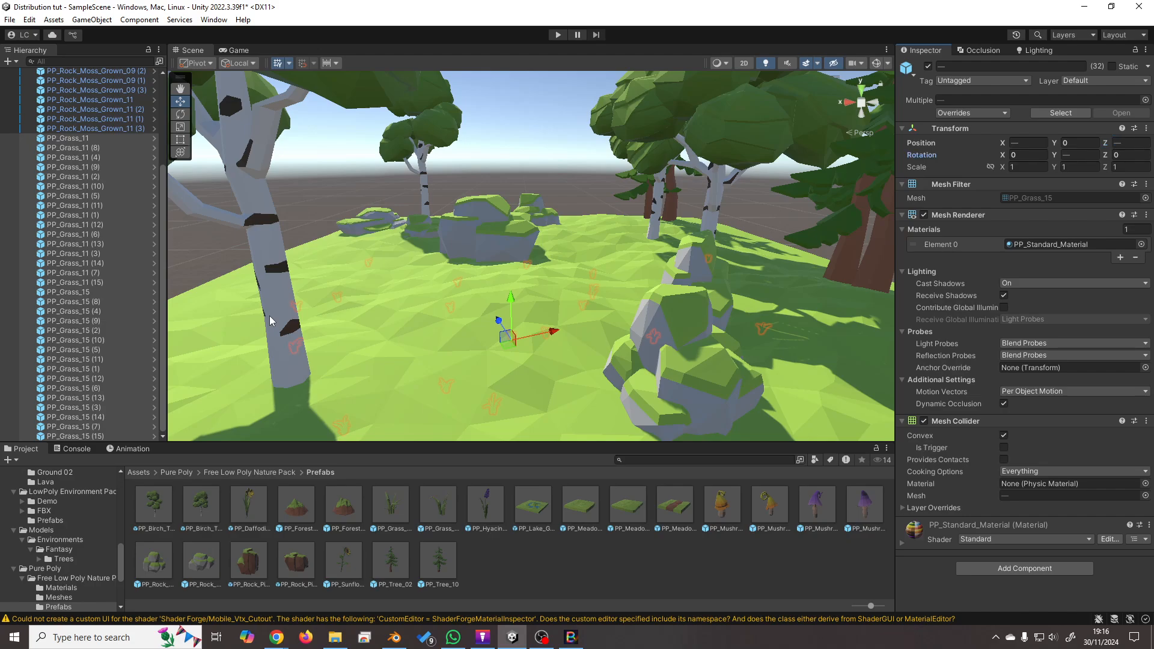
scroll(607, 388, "down", 3)
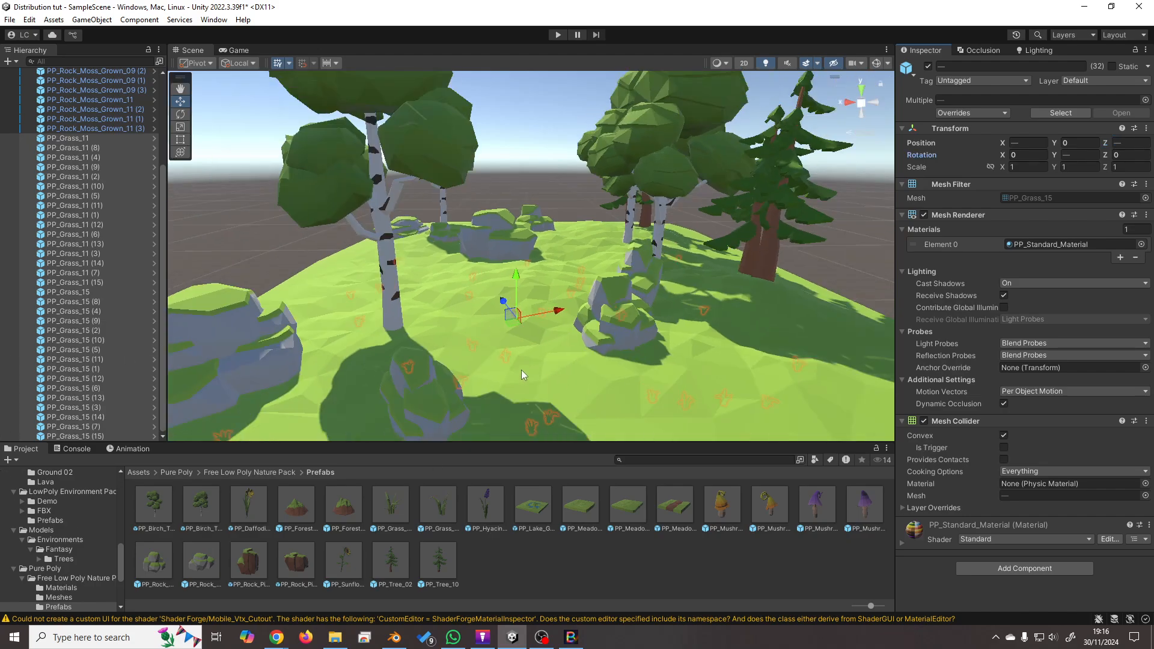
Raise all 32 selected grass objects together to a Y position of about 2.22 so they sit on the meadow.
middle_click_drag(540, 362, 523, 259)
left_click_drag(513, 218, 514, 172)
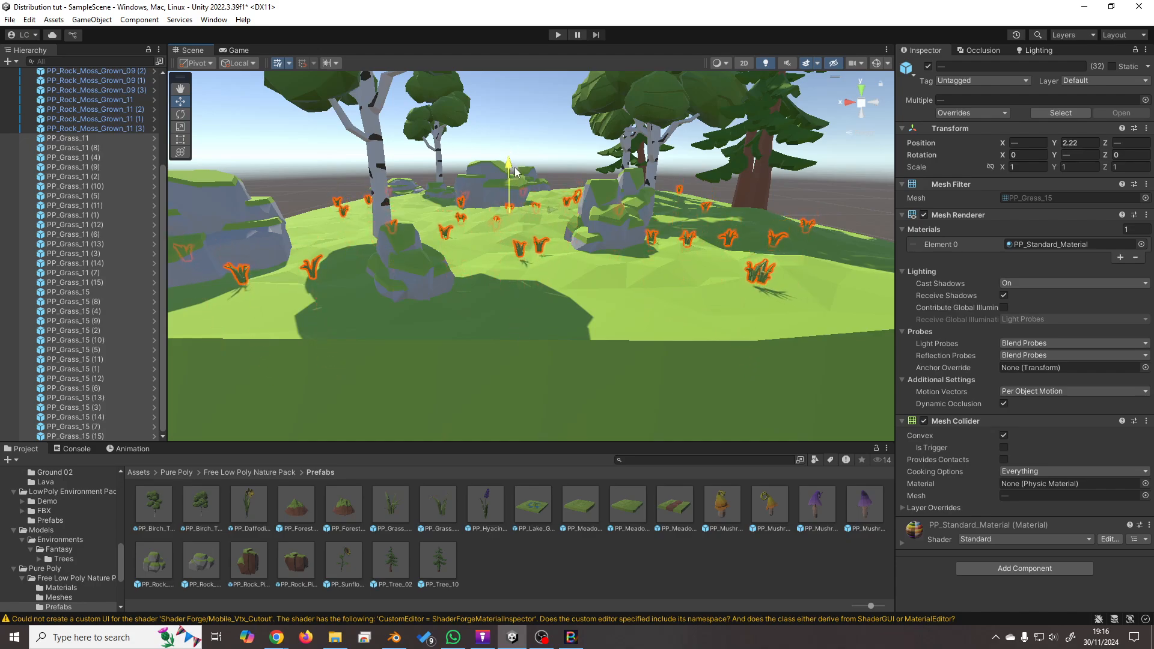
right_click_drag(510, 186, 408, 265)
right_click_drag(344, 193, 322, 165)
Lower PP_Grass_11 to a Y position of about 2.01, and lower PP_Grass_11 (8) to the ground as well.
left_click(86, 138)
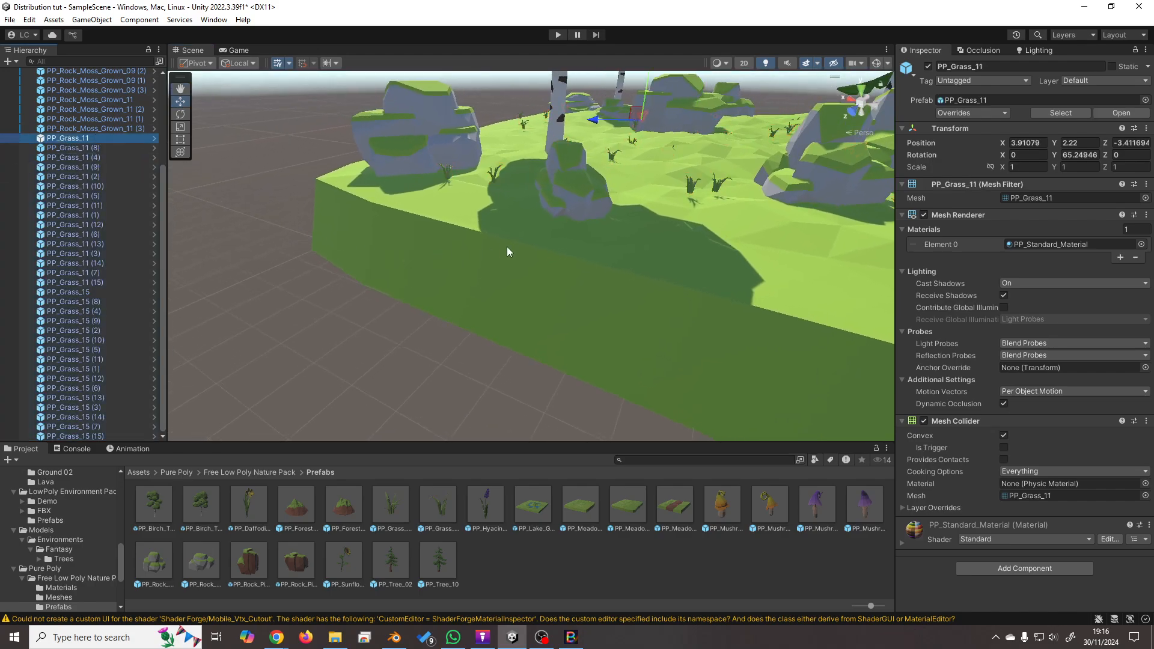
key("f")
left_click_drag(518, 287, 518, 342)
left_click(106, 147)
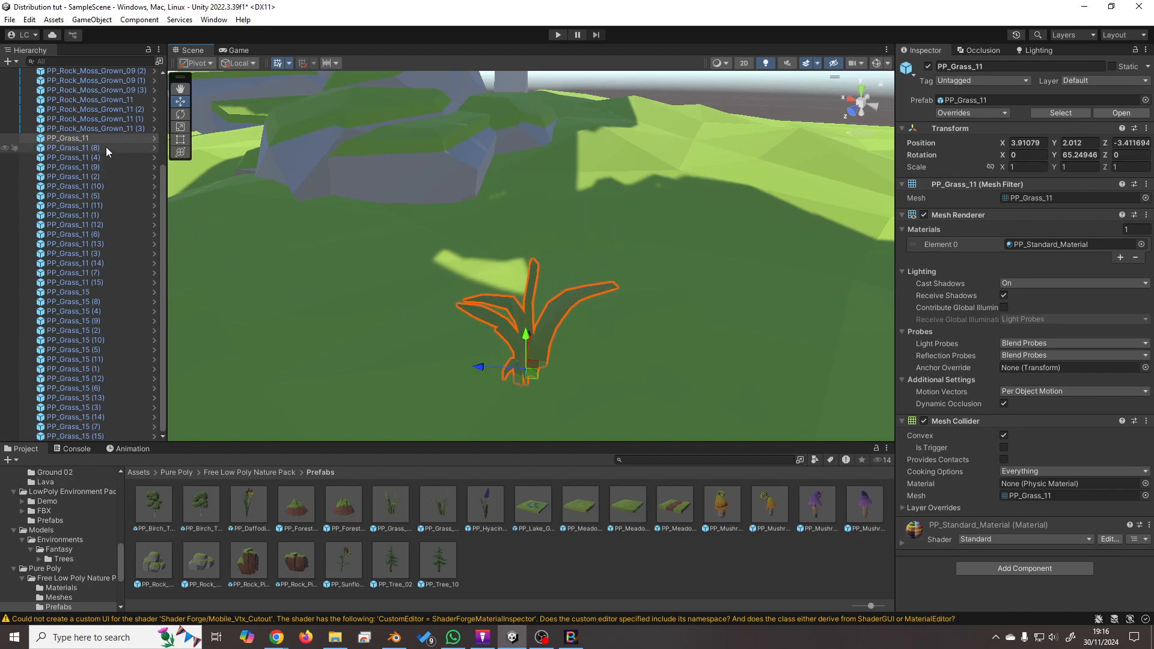
key("f")
left_click_drag(529, 280, 532, 319)
Lower PP_Grass_11 (4) to the ground and PP_Grass_11 (9) to a Y position of about 1.95.
left_click(108, 157)
key("f")
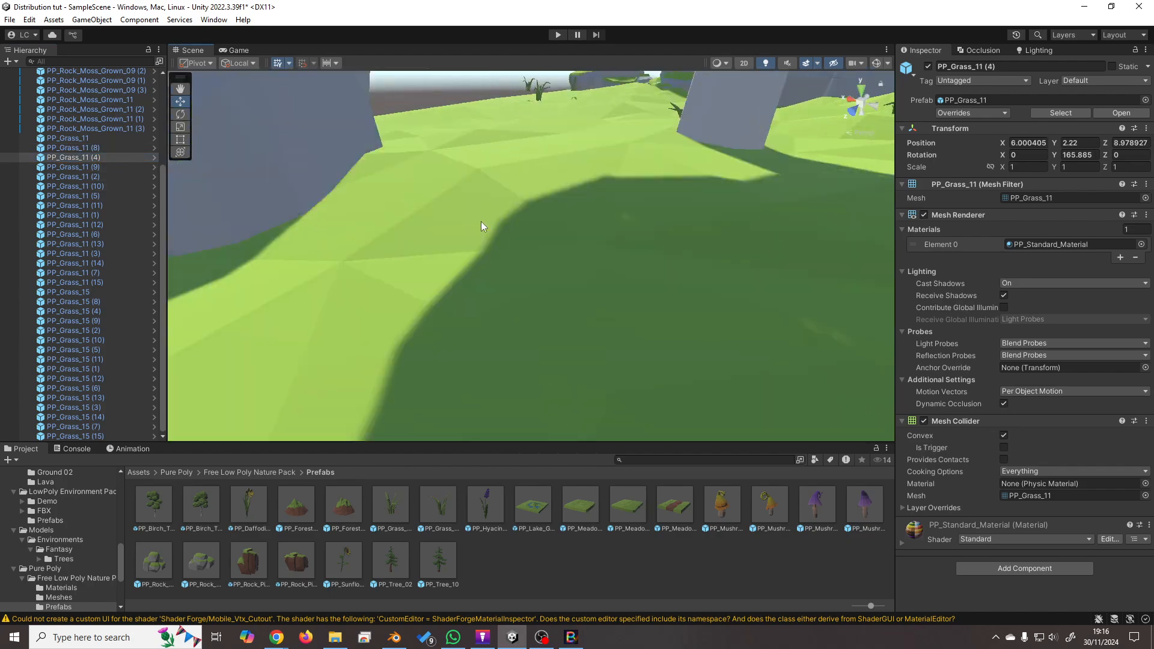
left_click_drag(531, 278, 529, 340)
left_click(103, 167)
key("f")
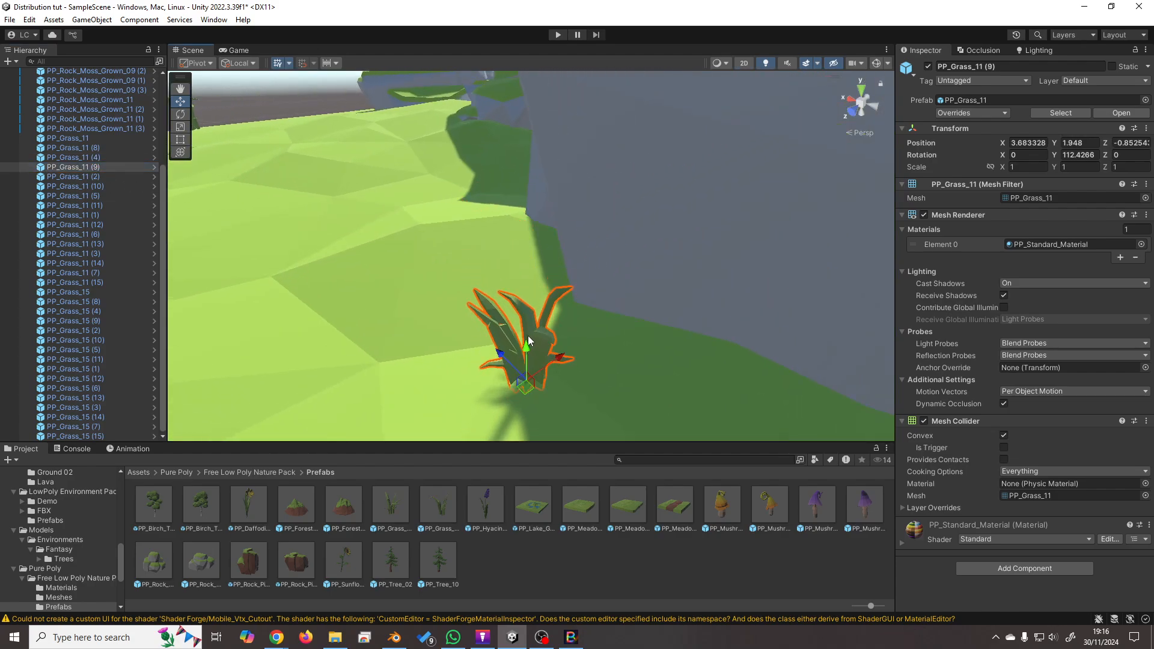
Raise PP_Grass_11 (2) to a Y position of about 2.42 and lower PP_Grass_11 (10) to about 2.07.
left_click(72, 176)
key("f")
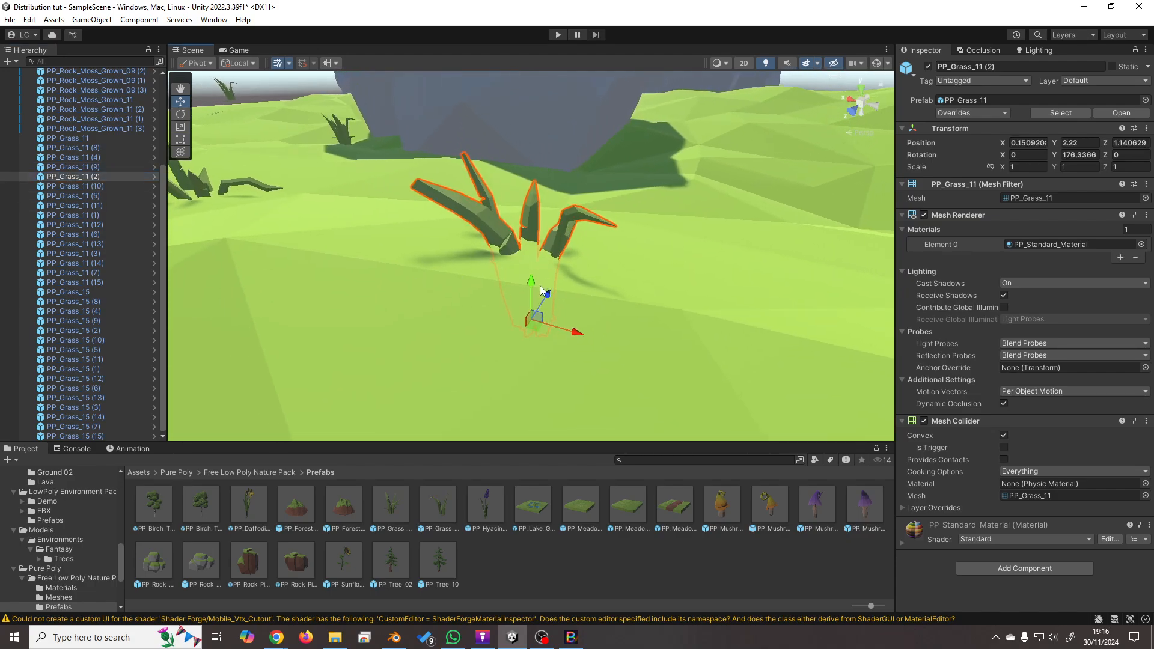
left_click_drag(531, 284, 531, 212)
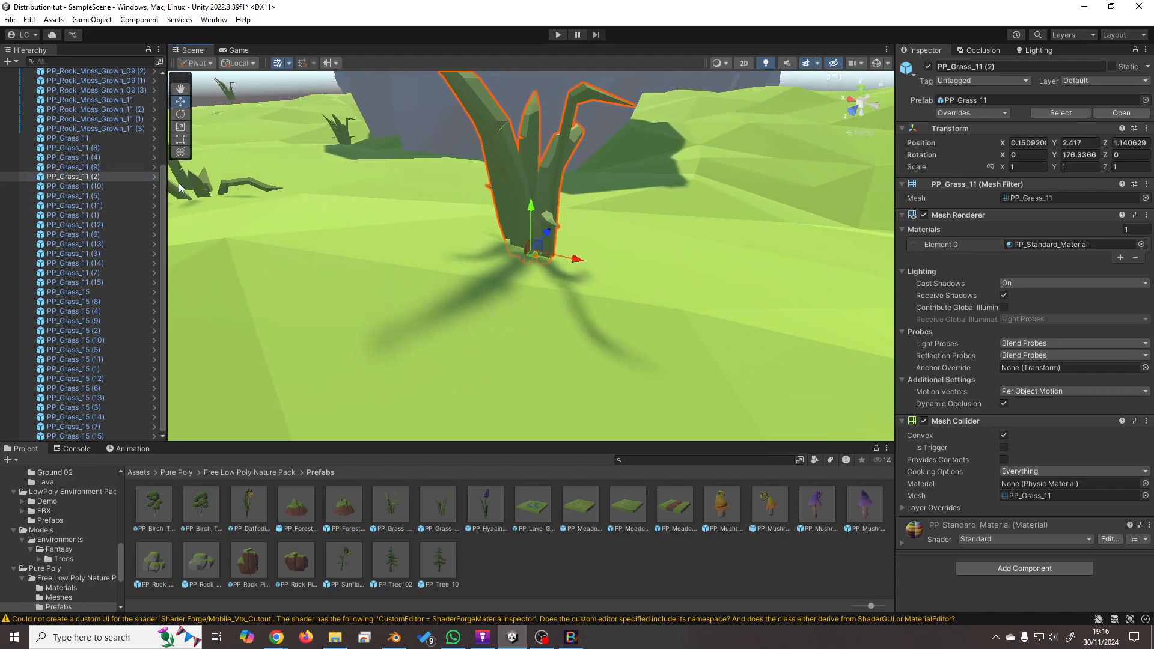
left_click(72, 185)
key("f")
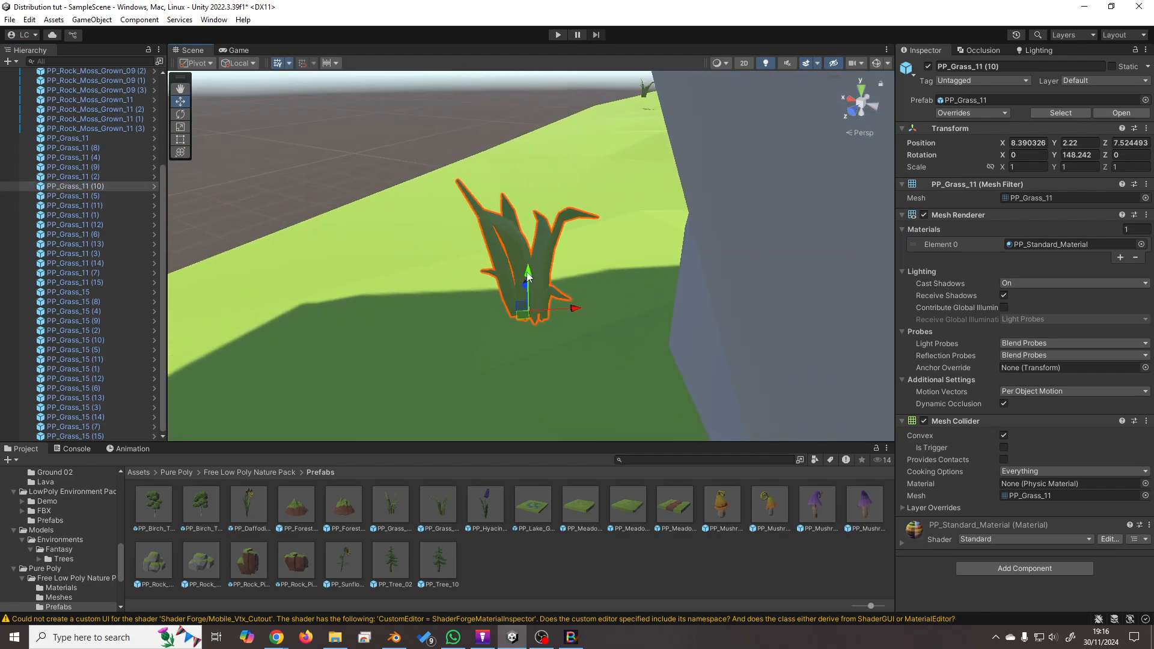
left_click_drag(527, 276, 527, 318)
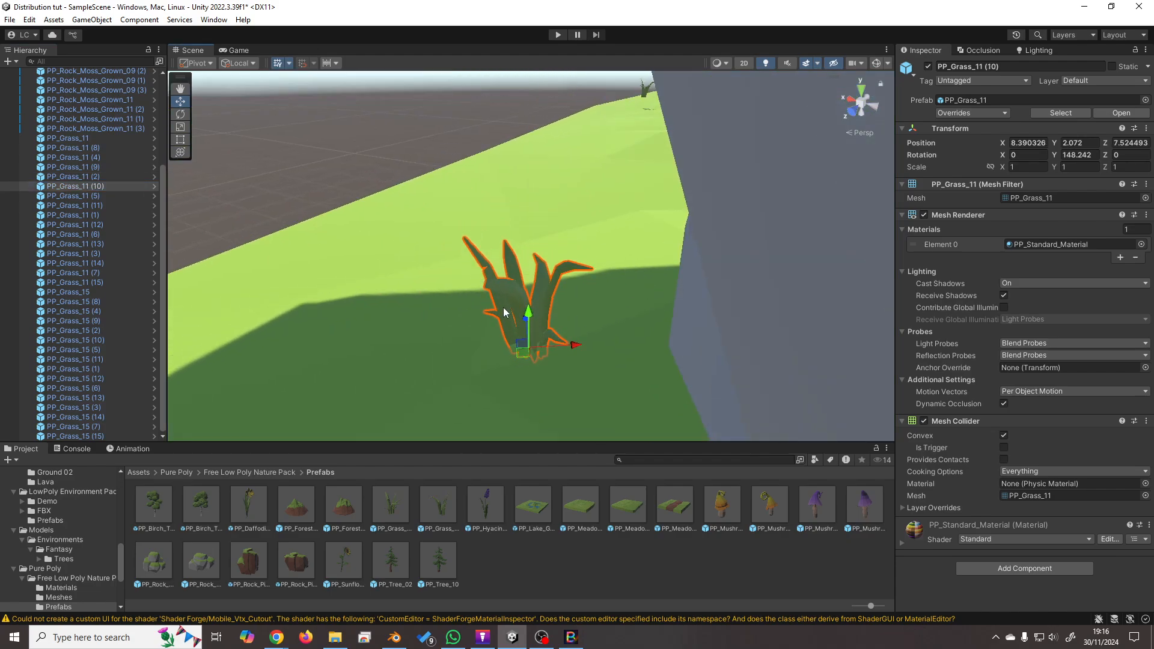
Raise PP_Grass_11 (5) to a Y position of about 2.26 so its base meets the ground.
left_click(70, 197)
key("f")
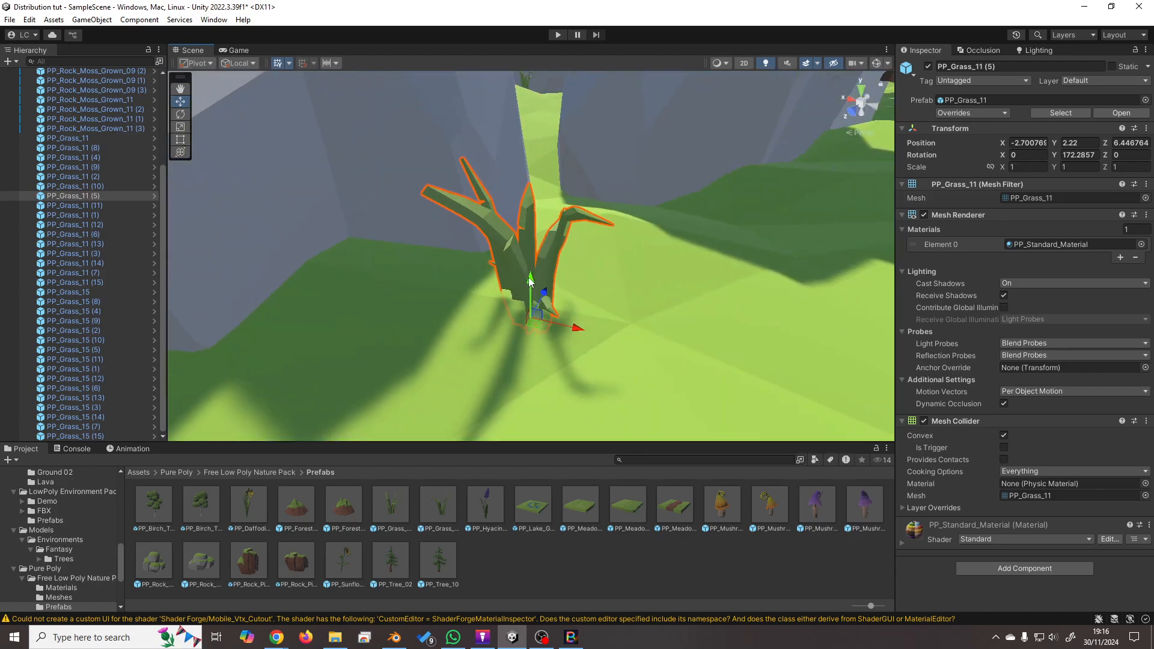
left_click_drag(530, 282, 533, 266)
Lower the neighbouring PP_Grass_11 (12) and PP_Grass_11 (14) to the ground, the latter to a Y position of about 2.08.
scroll(557, 346, "down", 4)
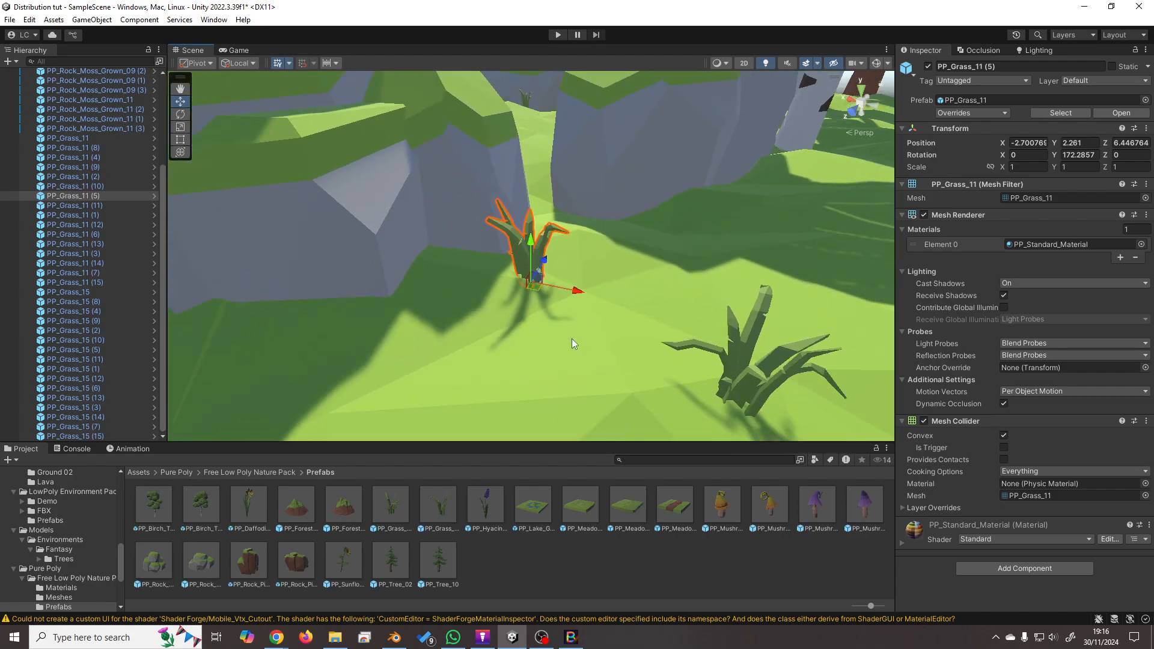
right_click_drag(571, 339, 492, 312)
left_click(478, 301)
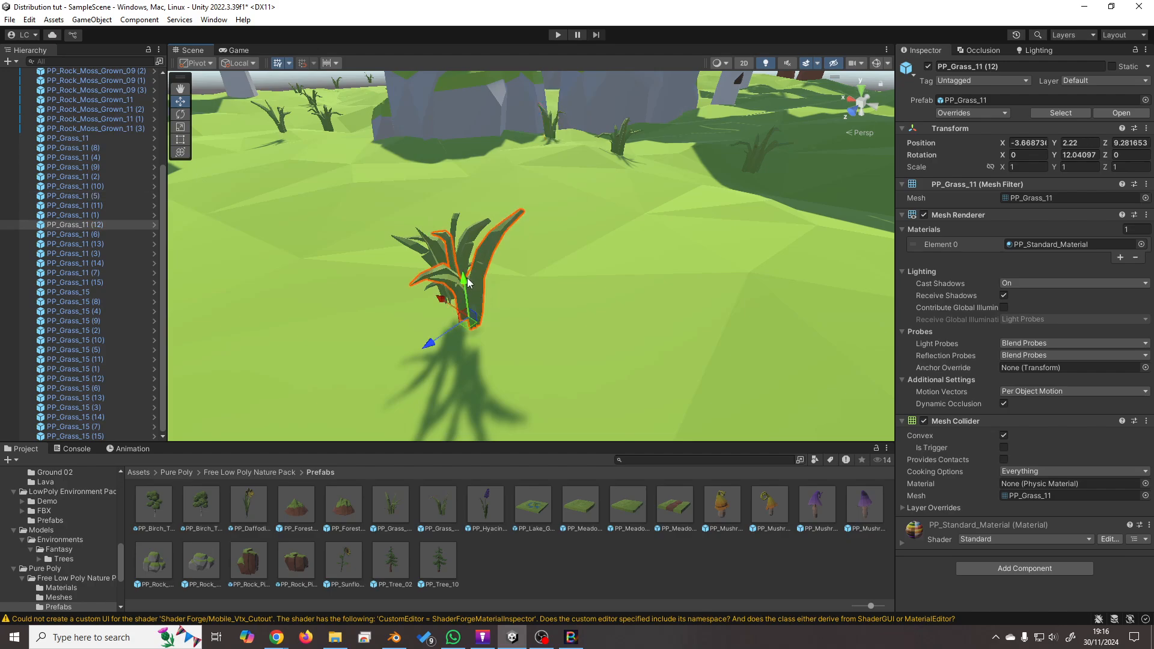
left_click_drag(468, 283, 470, 301)
left_click(458, 271)
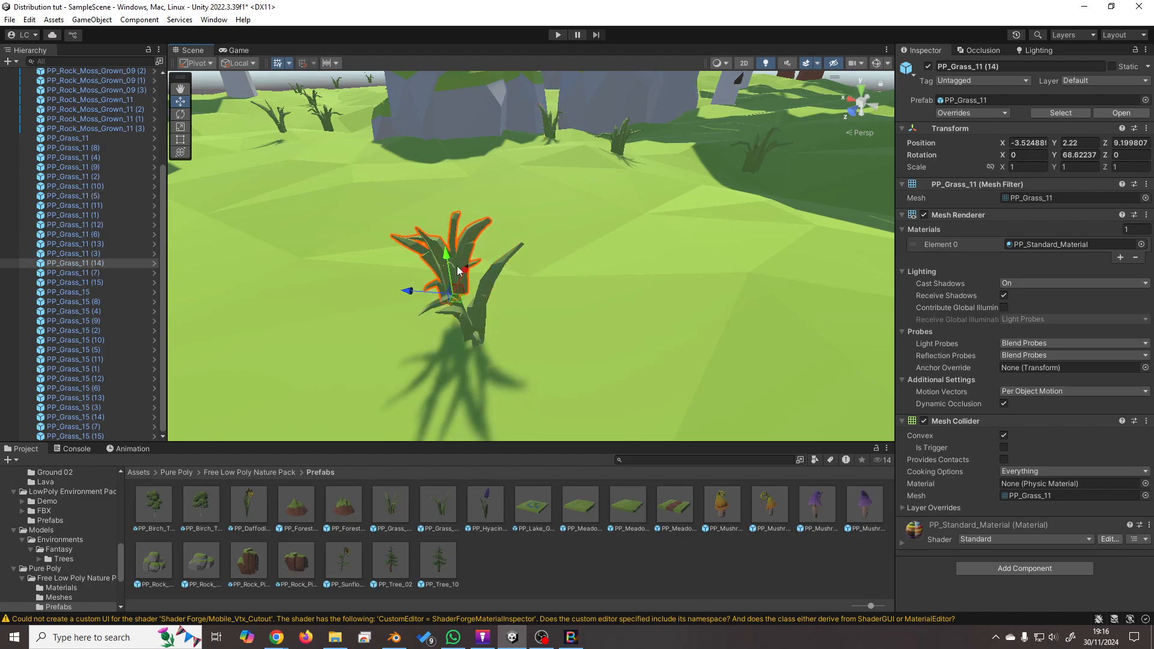
left_click_drag(451, 259, 470, 299)
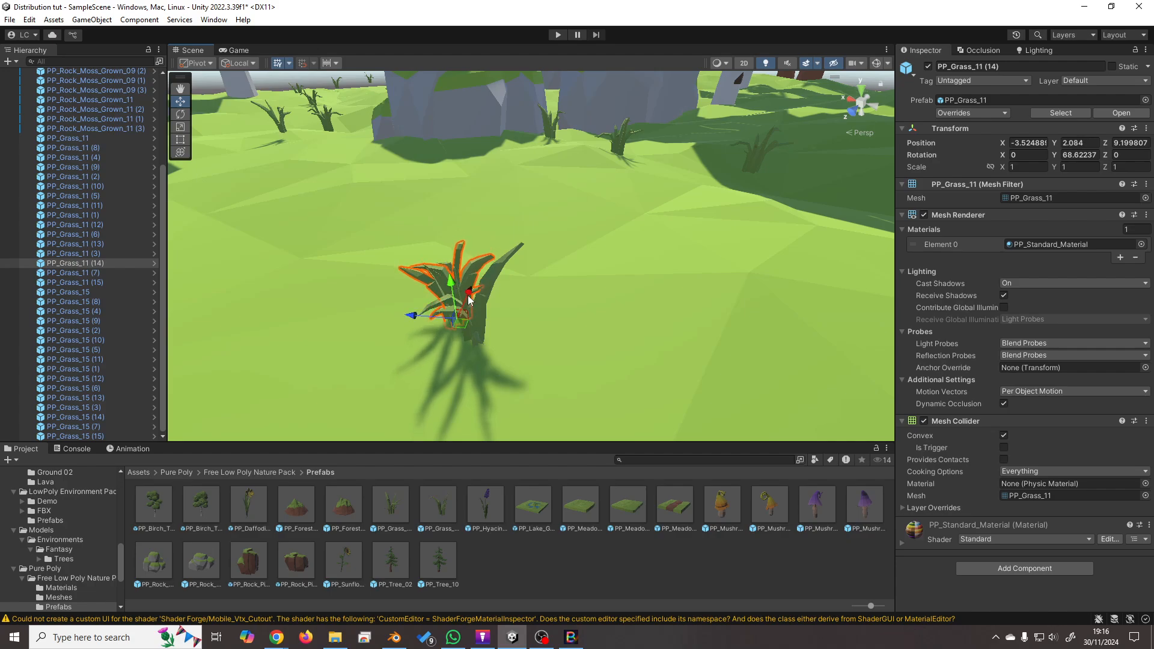
Collapse the SampleScene object list in the hierarchy.
scroll(571, 330, "down", 10)
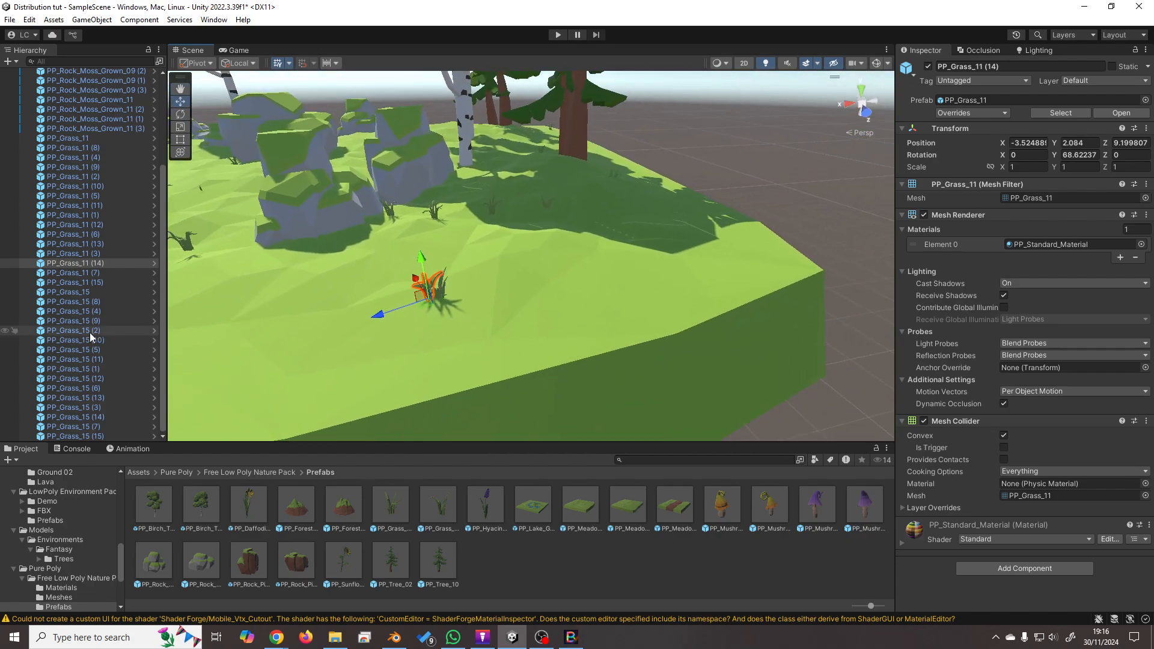
left_click(94, 334)
key("Left")
key("Left")
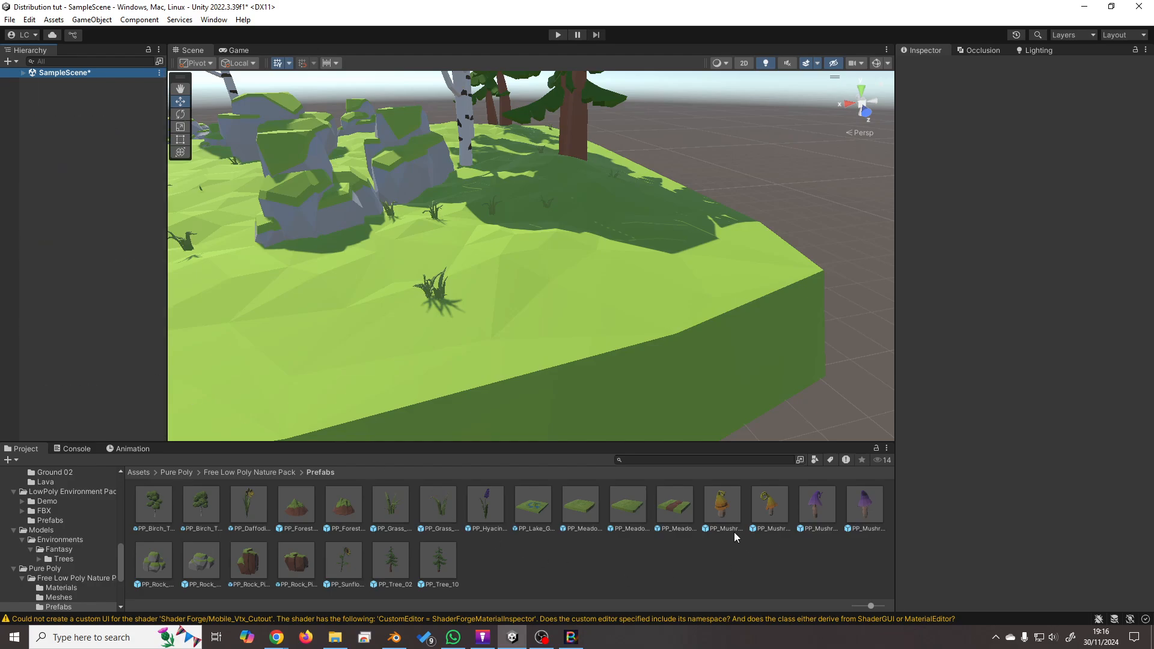
Add the four PP_Mushroom_Fantasy prefabs, two orange and two purple, together to the scene.
left_click(730, 515)
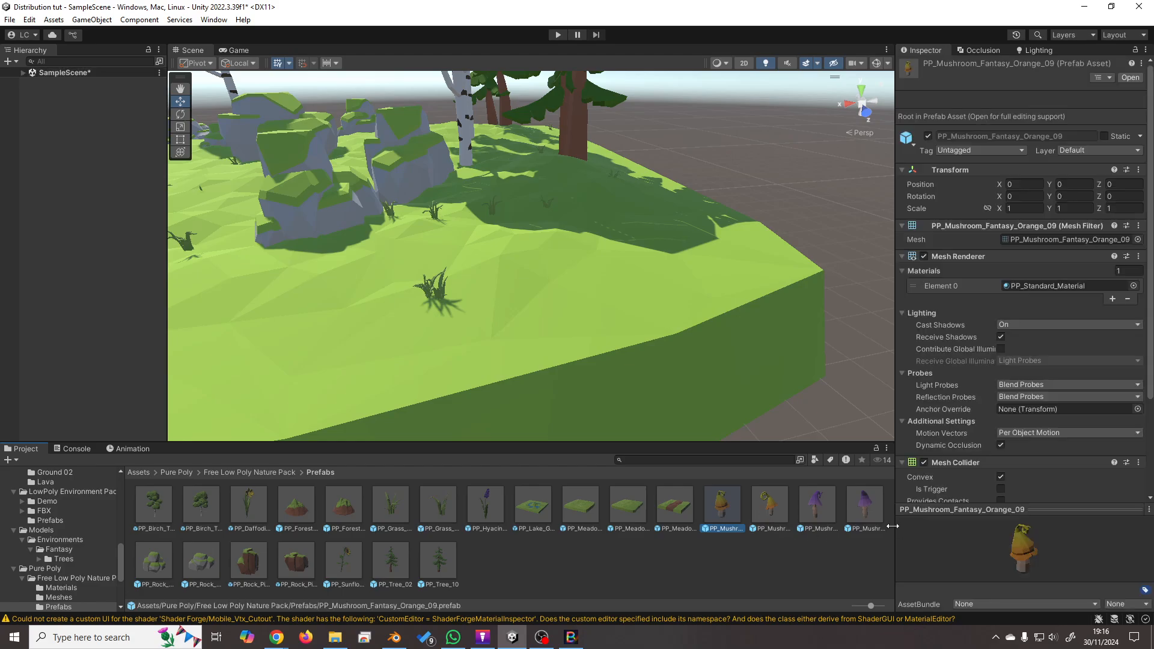
left_click(864, 507, "shift")
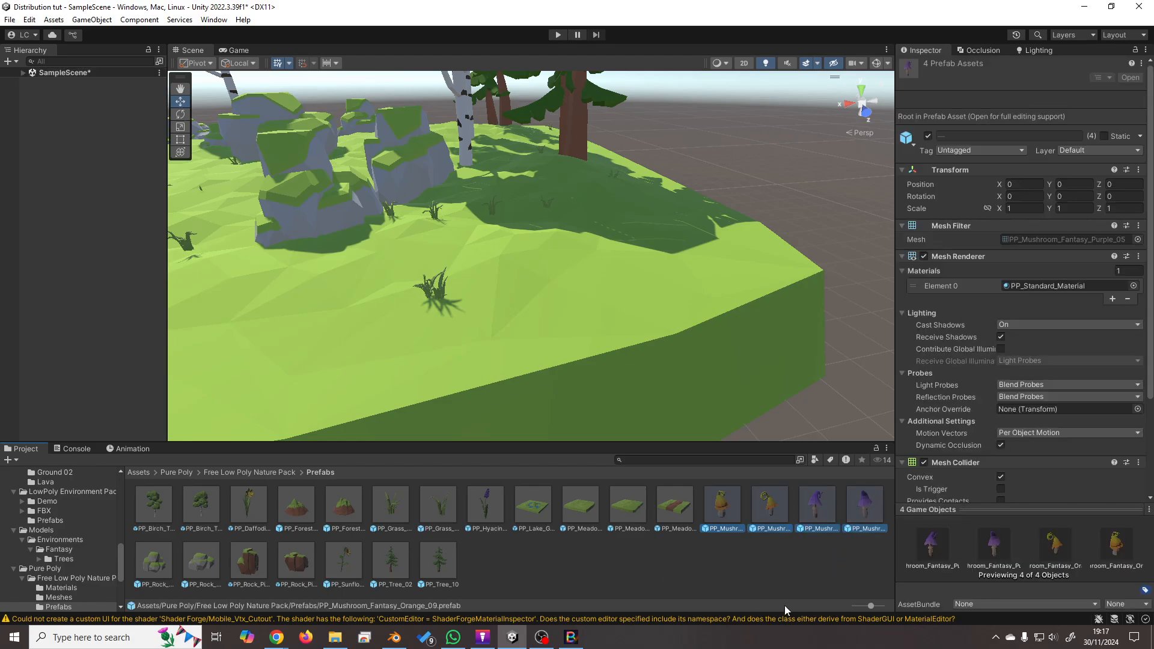
left_click_drag(726, 516, 114, 297)
Raise the four mushrooms together to a Y position of about 2.18 so they stand on the meadow surface.
right_click_drag(464, 288, 481, 272)
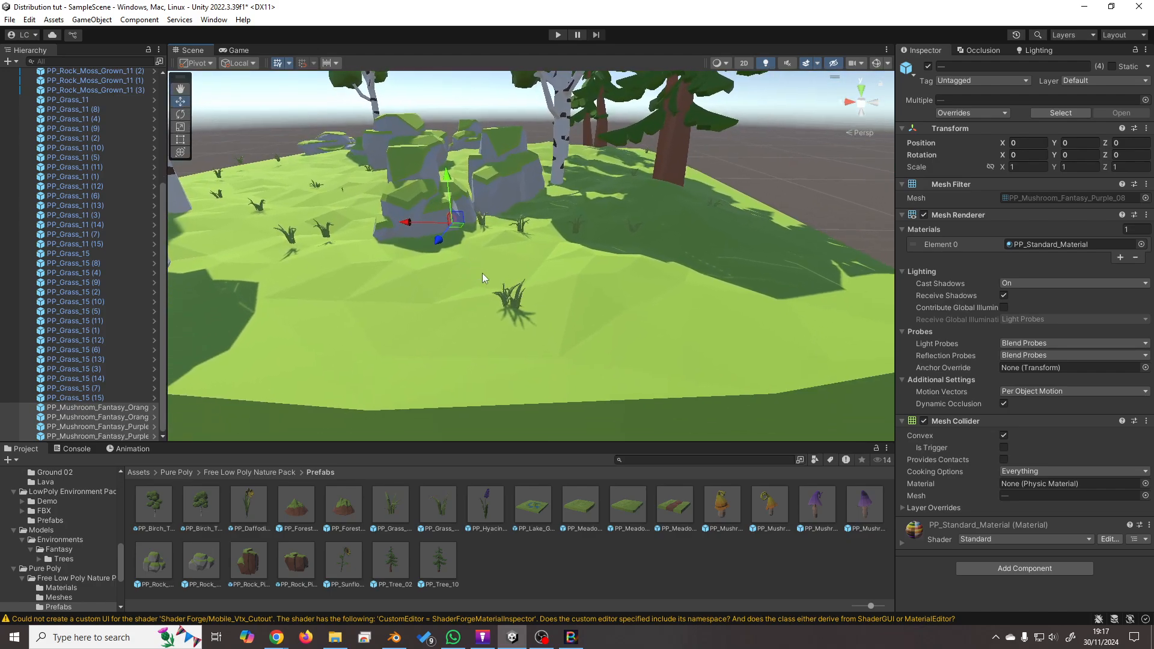
key("f")
scroll(514, 265, "down", 3)
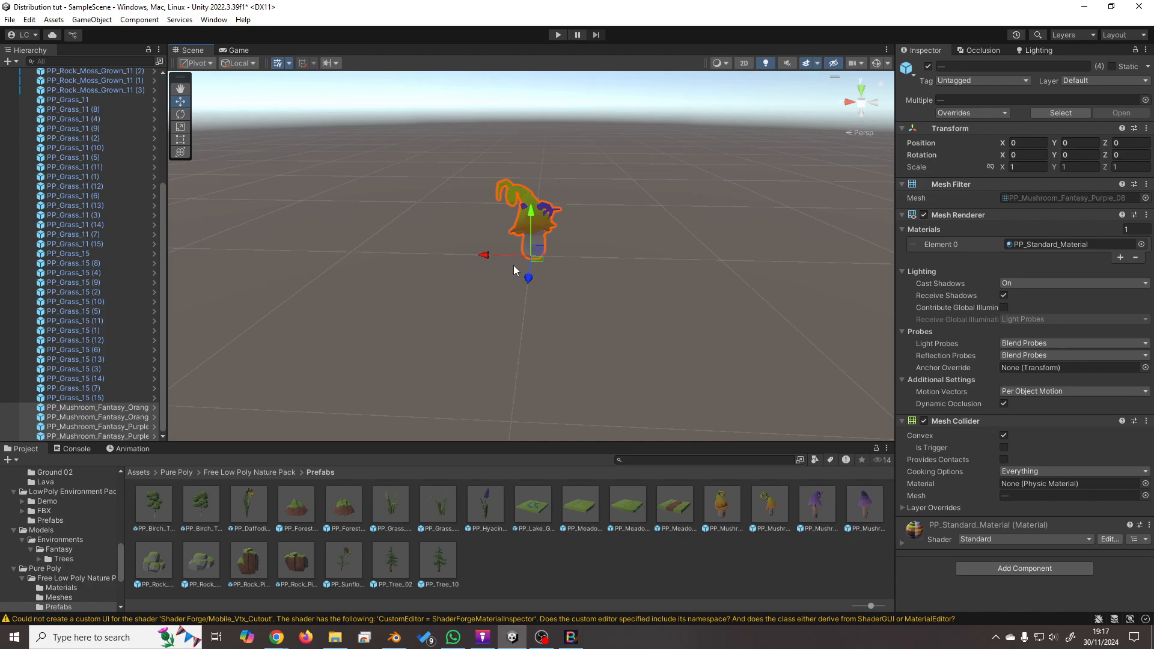
scroll(513, 265, "up", 2)
scroll(513, 265, "down", 5)
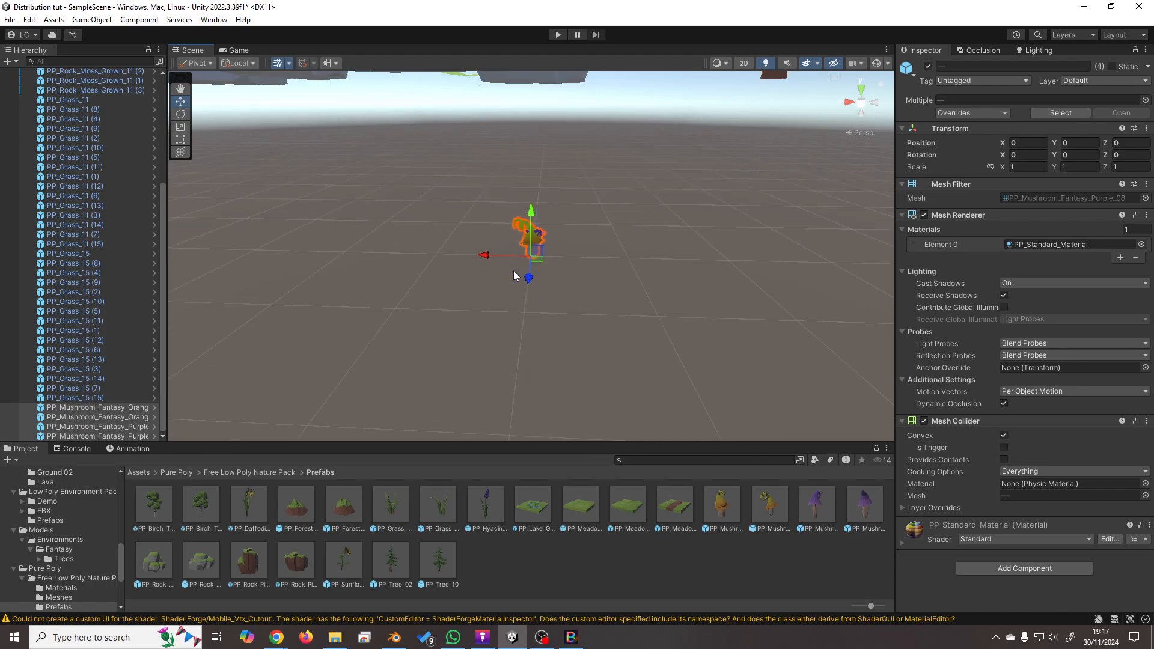
scroll(513, 270, "down", 4)
left_click_drag(538, 211, 545, 122)
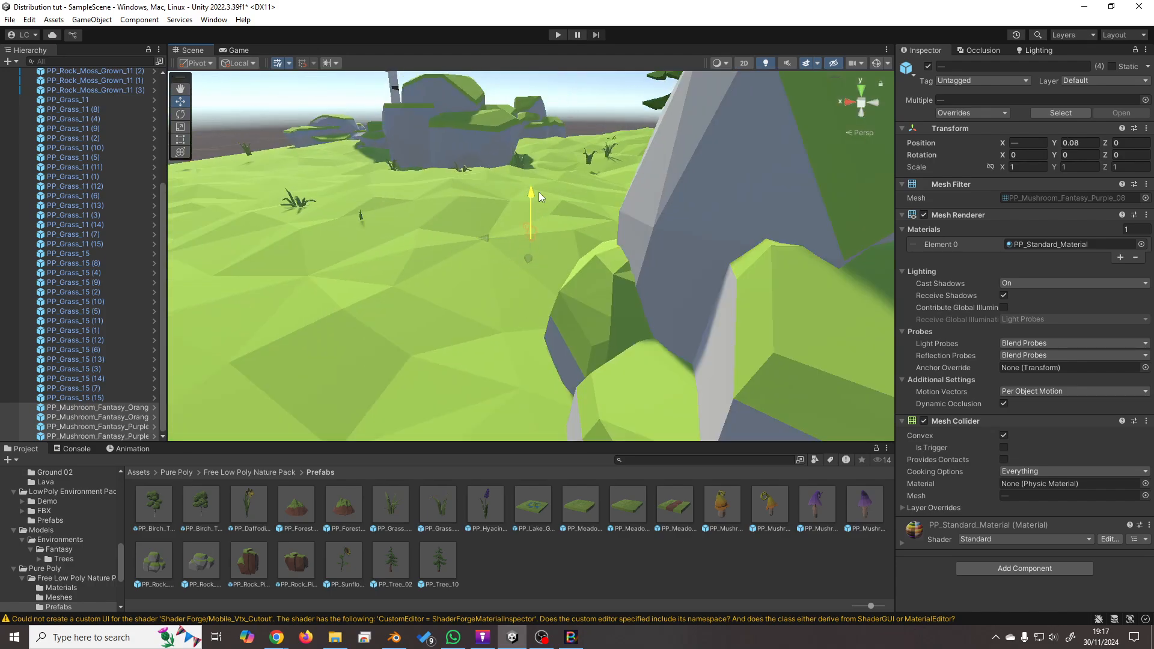
key("f")
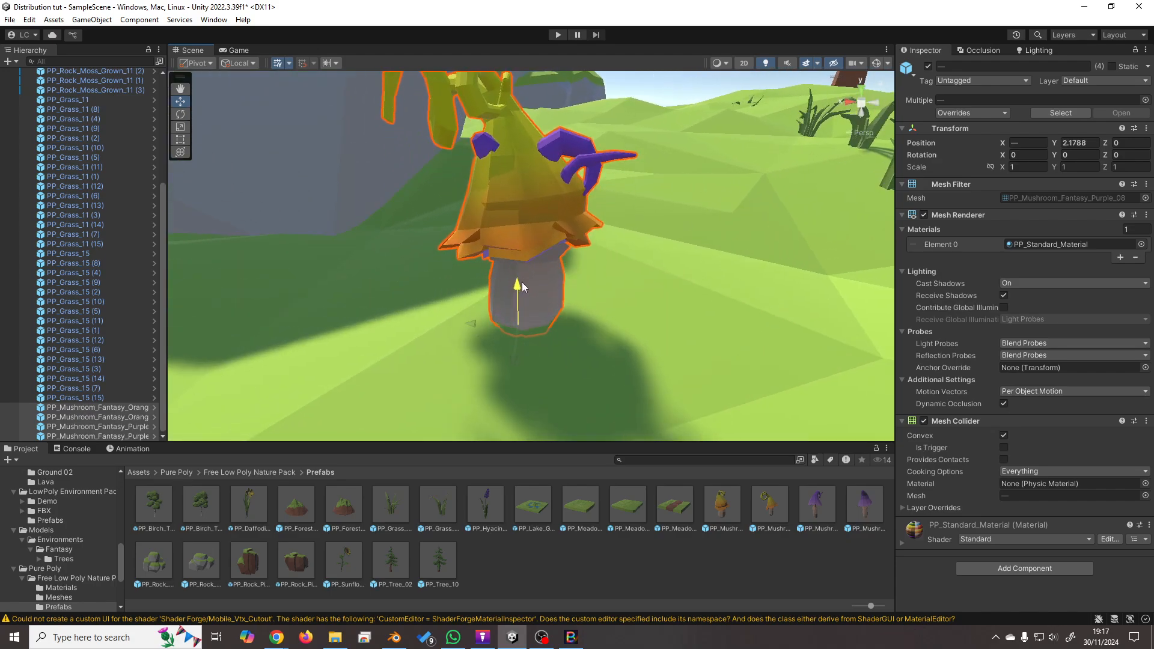
left_click_drag(521, 283, 520, 283)
Duplicate the four mushrooms, and duplicate the resulting eight again to make 16.
scroll(539, 328, "down", 5)
mouse_move(539, 327)
right_mouse_down()
mouse_move(511, 327)
mouse_move(529, 322)
right_mouse_up()
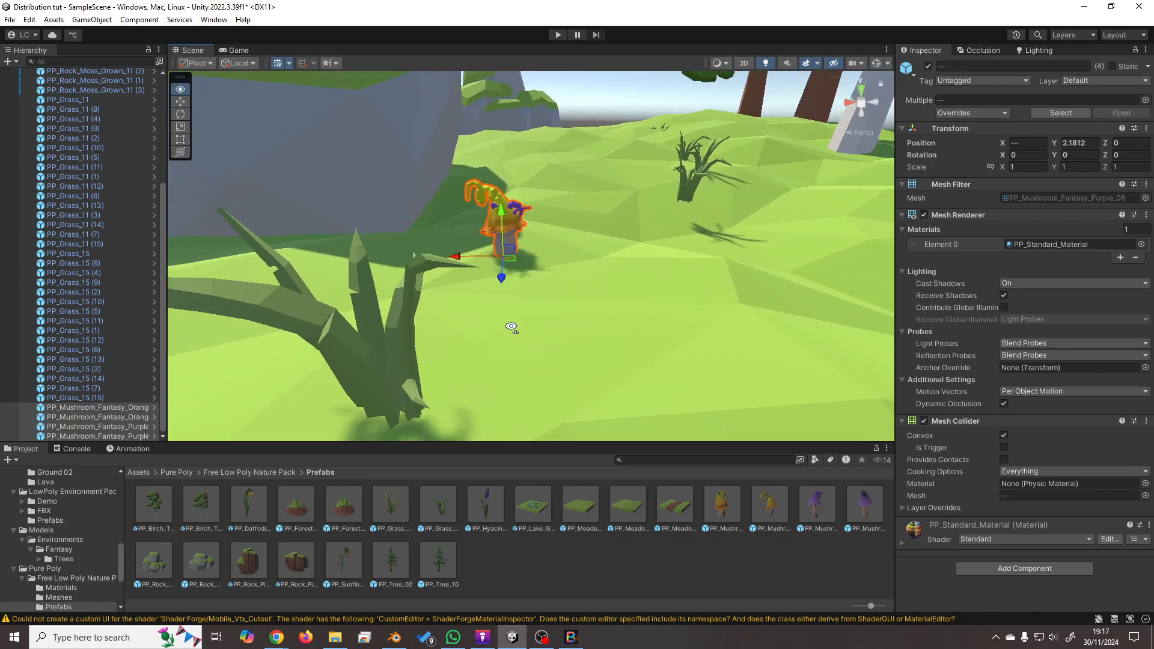
left_click(120, 408)
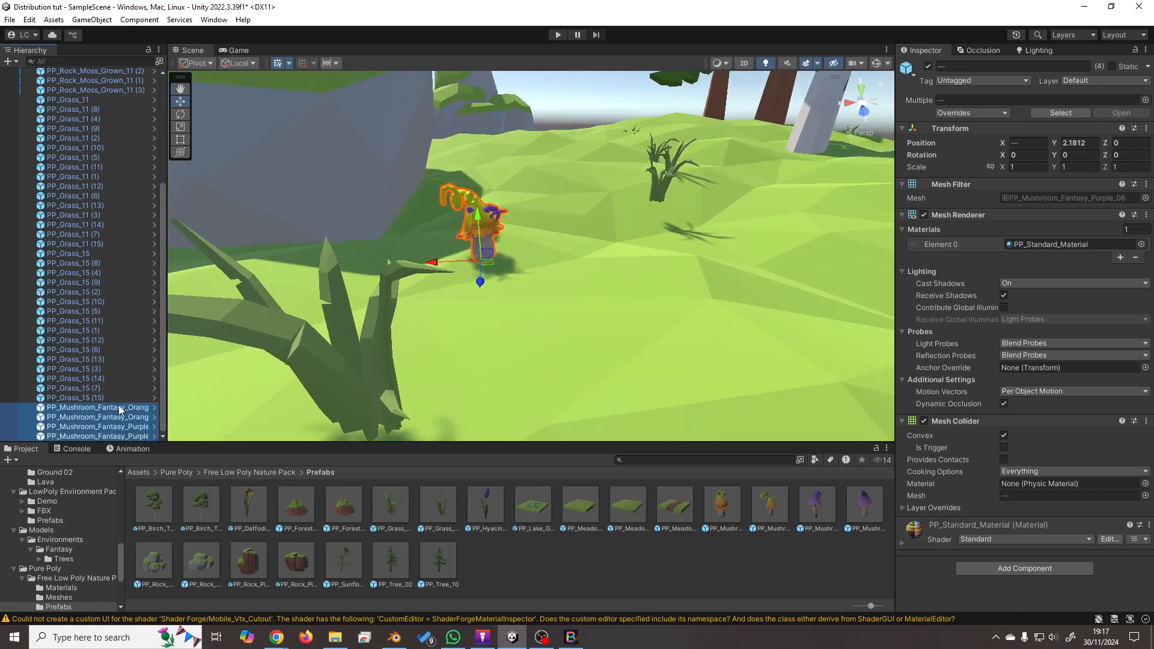
left_click(112, 436, "shift")
key("ctrl+d")
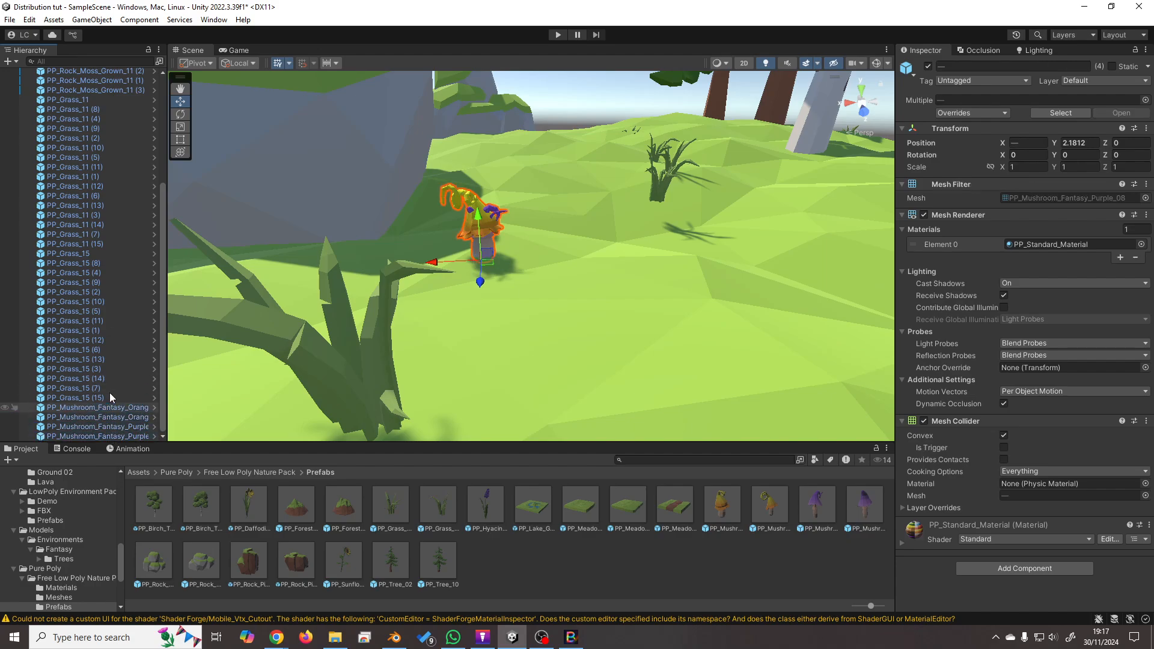
left_click(111, 369)
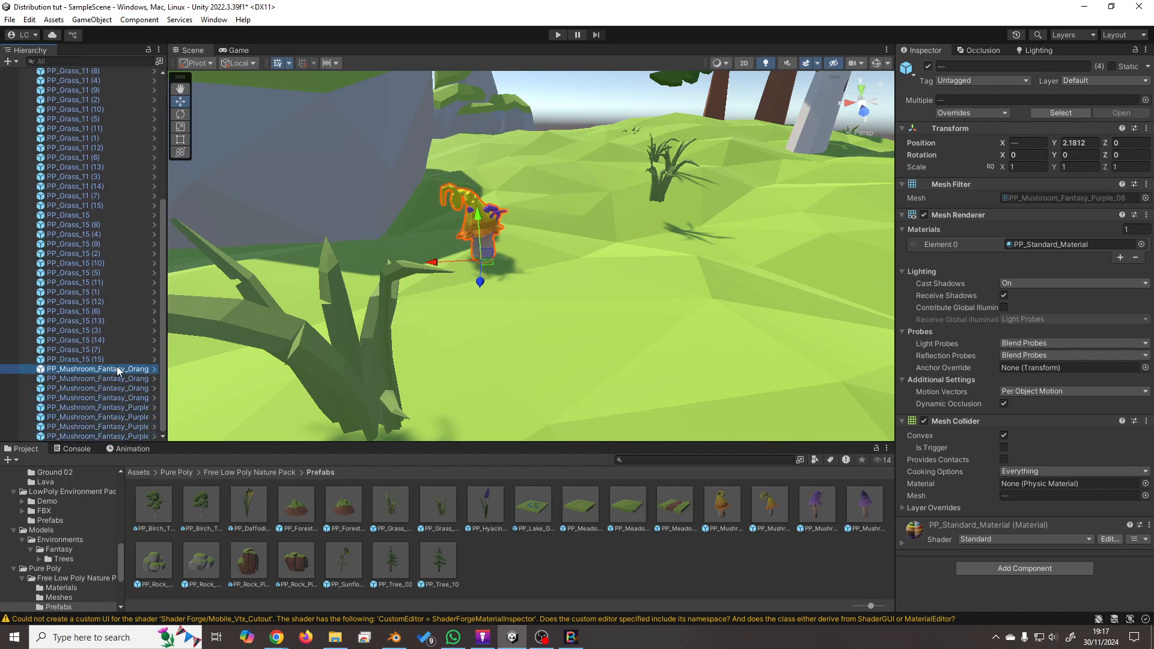
left_click(124, 435, "shift")
key("ctrl+d")
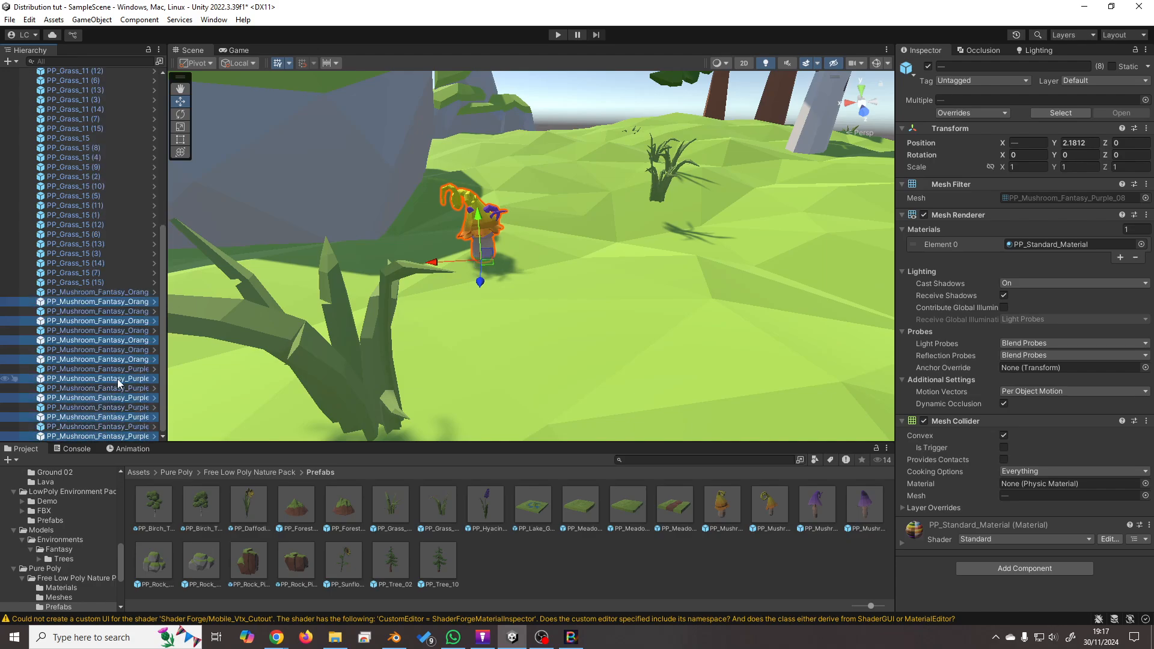
Scatter all 16 mushrooms over the meadow with the expression R(-10,10) for both their X and Z positions.
left_click(114, 292)
left_click(124, 436, "shift")
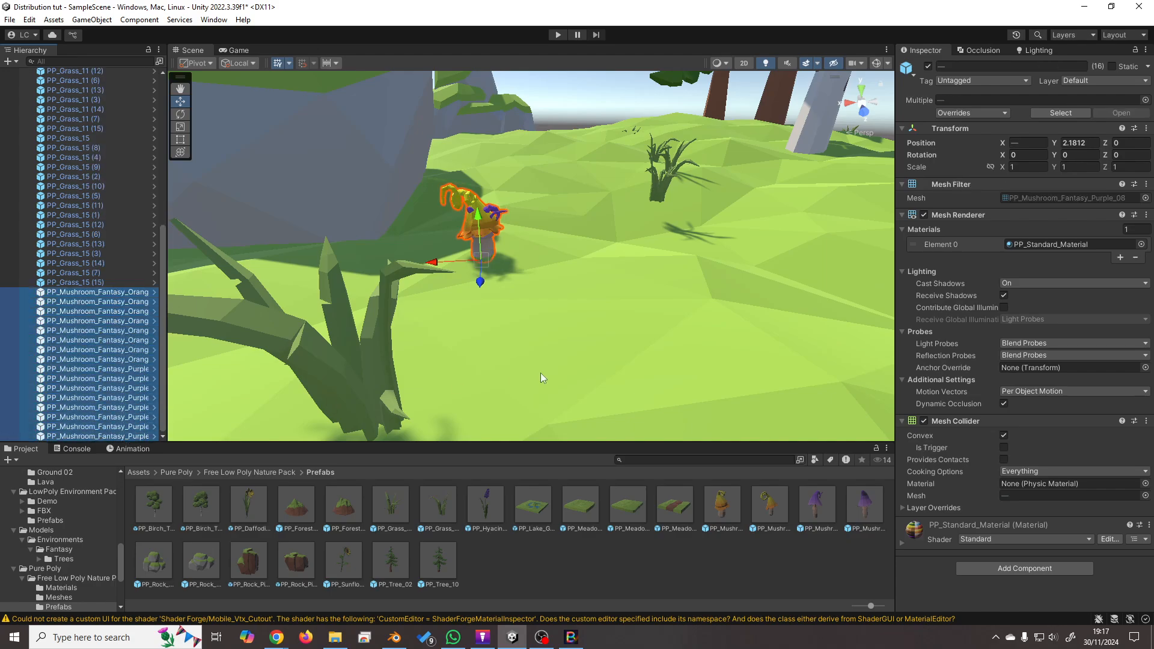
scroll(544, 280, "down", 8)
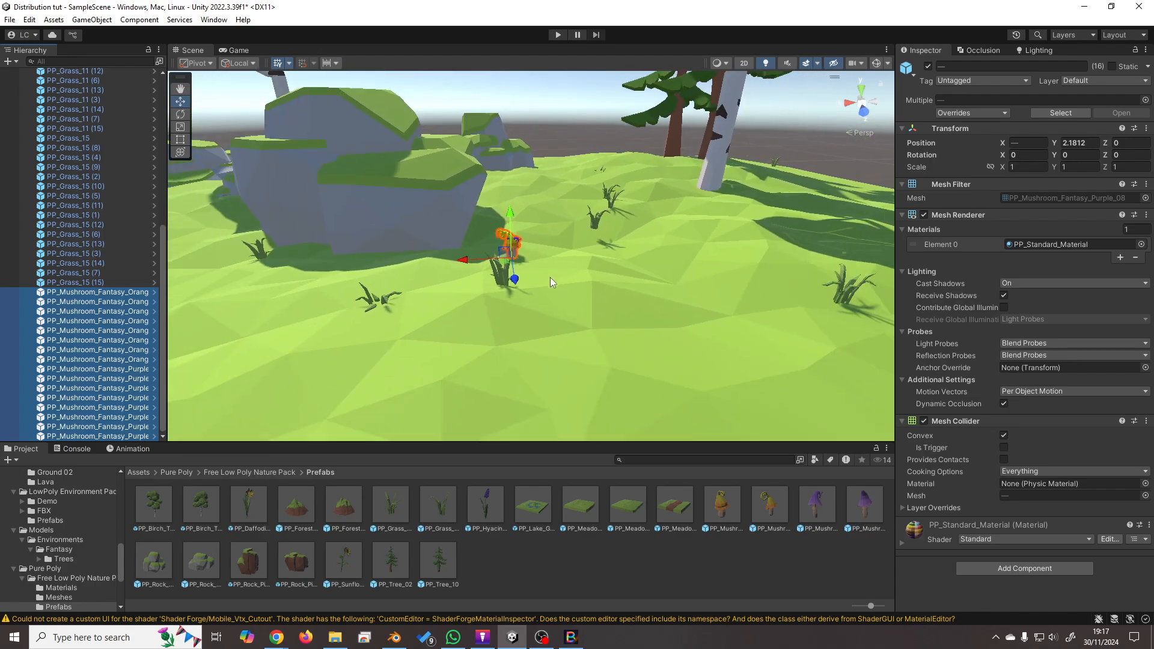
left_click_drag(550, 276, 580, 278, "alt")
left_click(1028, 143)
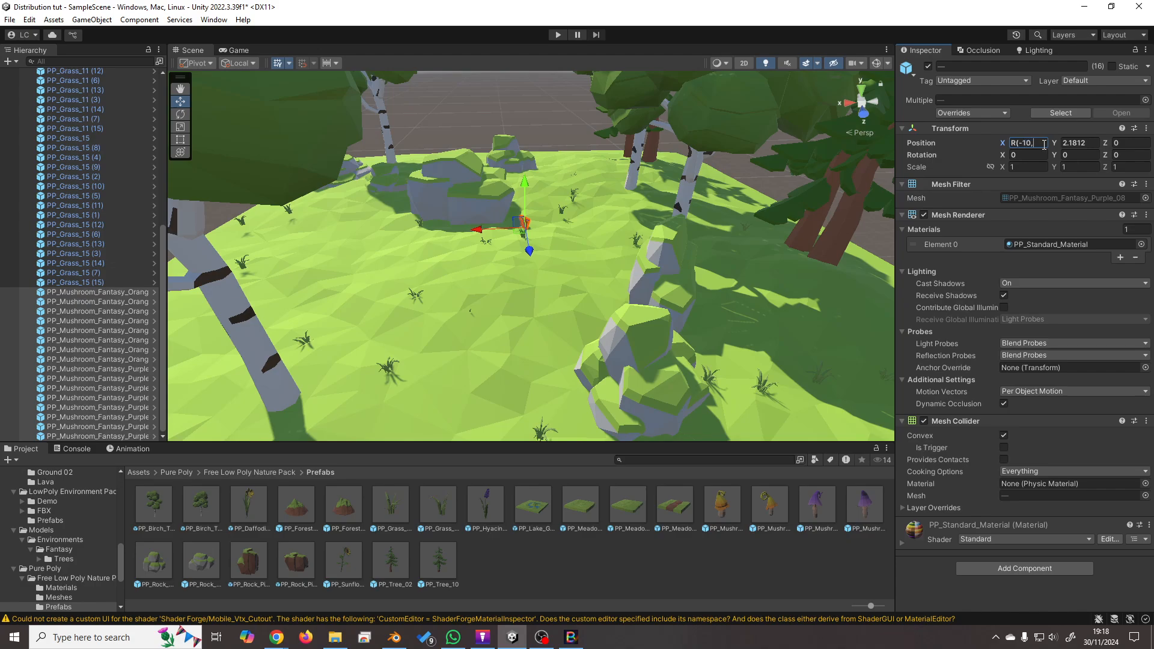
key("Return")
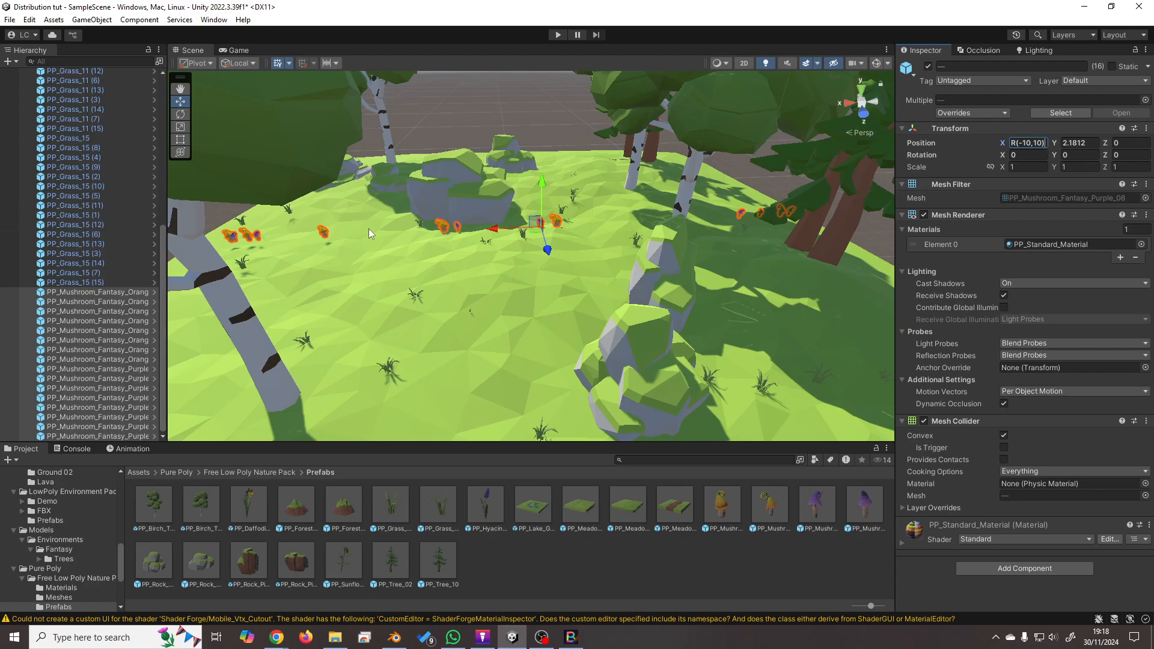
left_click(1129, 144)
type("R")
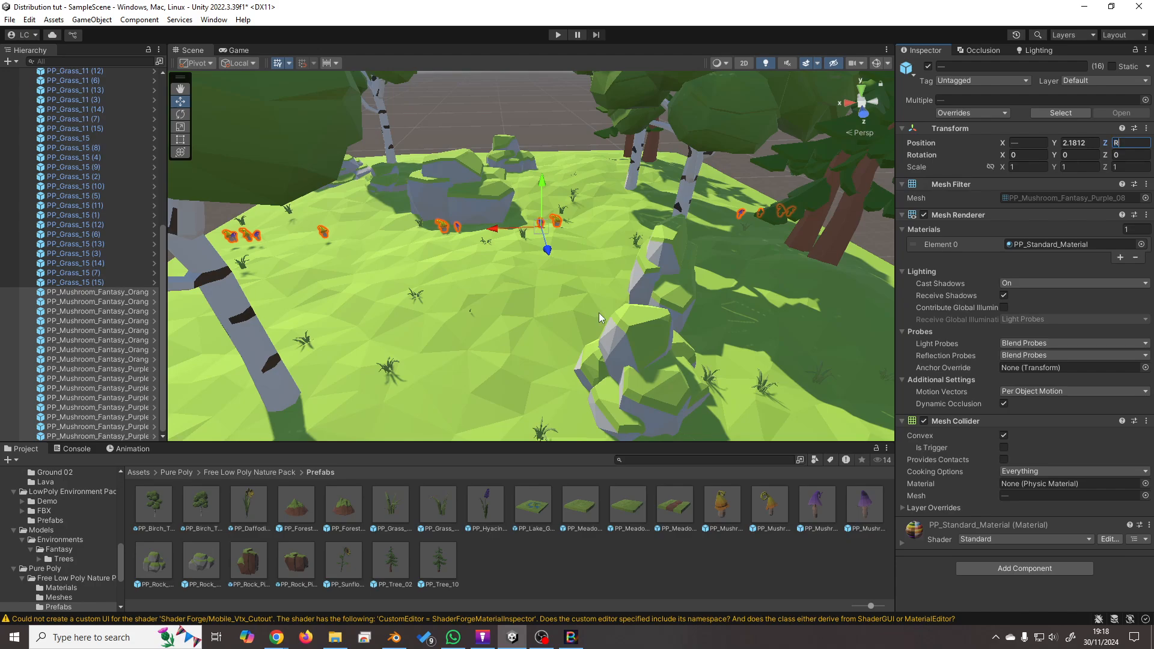
type("(-10,10)")
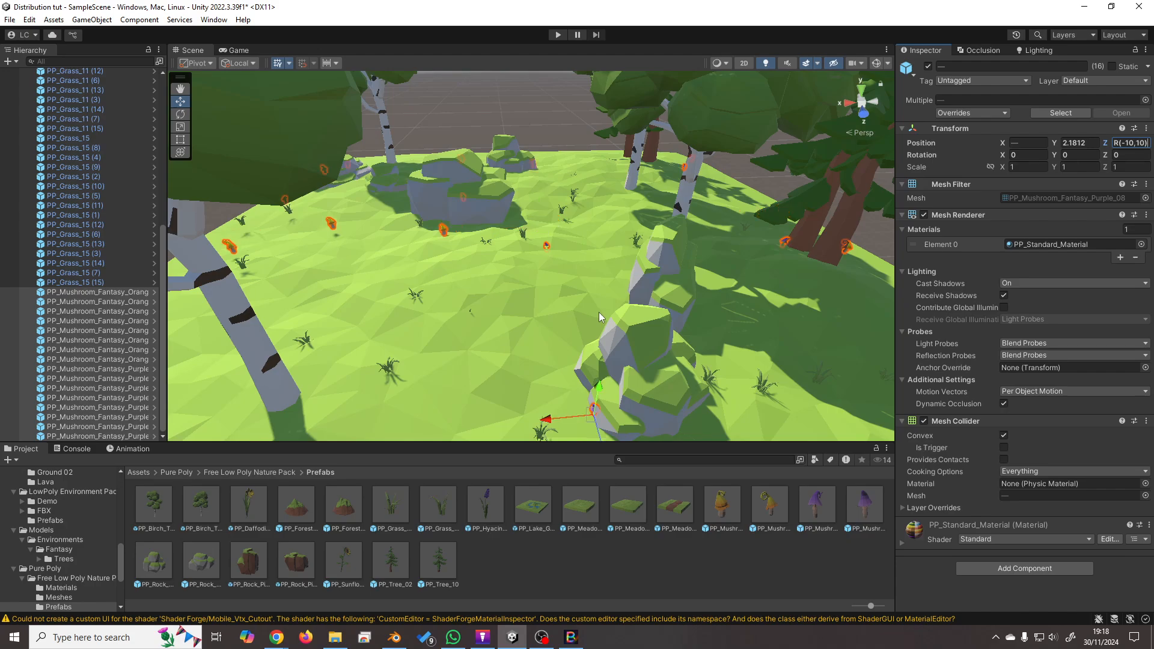
Randomize the Y rotation of all 16 mushrooms with the expression R(0,180).
right_click_drag(467, 330, 445, 175)
left_click(1075, 156)
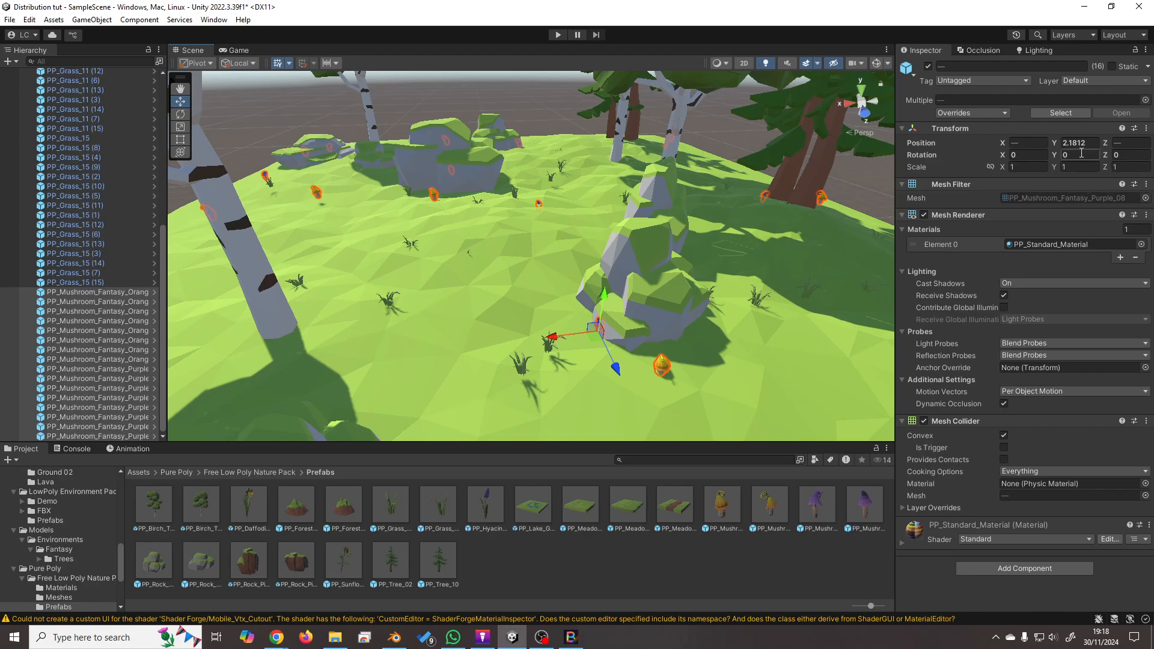
type("R(0,180)")
key("Return")
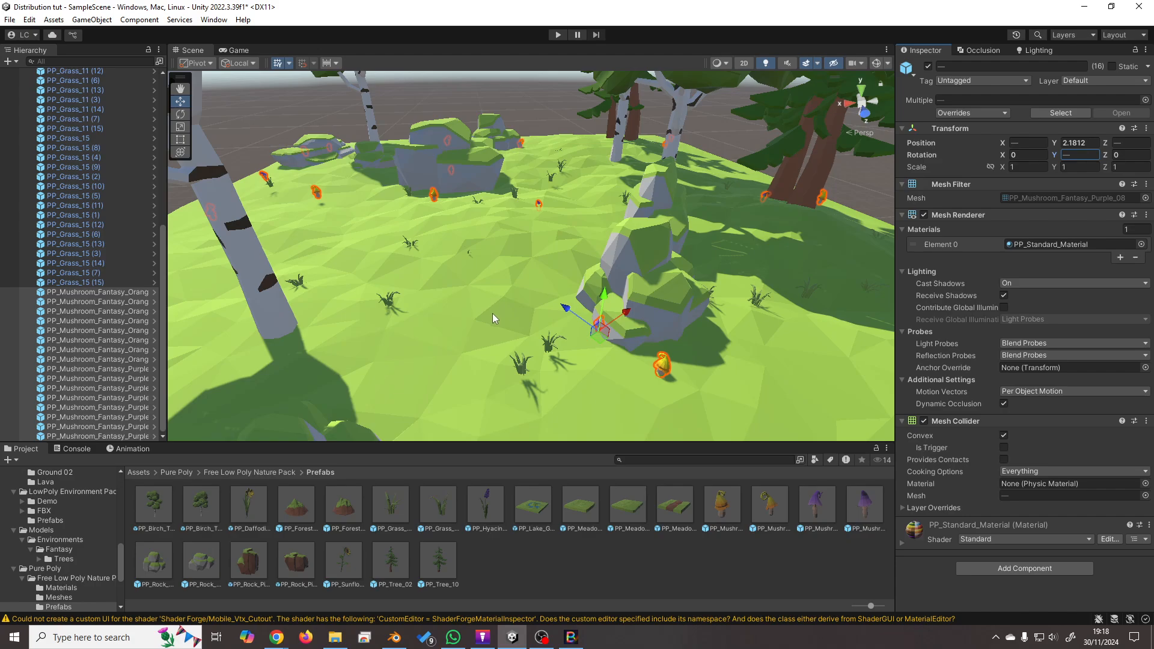
right_click_drag(459, 350, 459, 340)
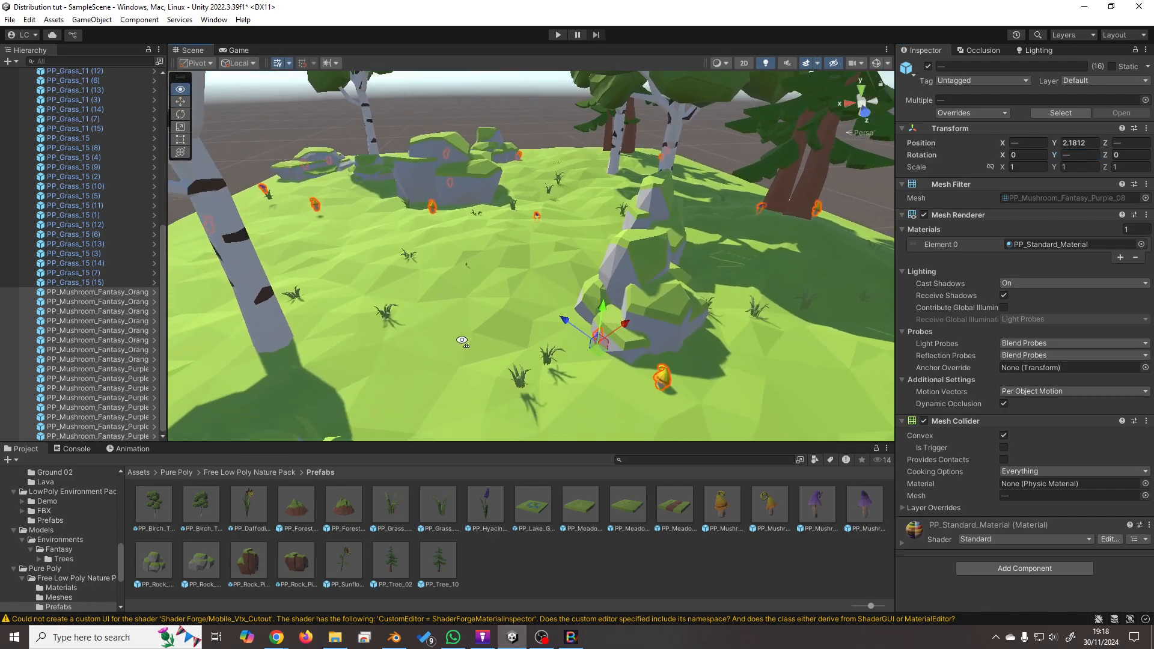
Adjust the heights of the first two orange mushrooms to the meadow surface, the second at a Y position of about 2.207.
left_click(106, 291)
key("f")
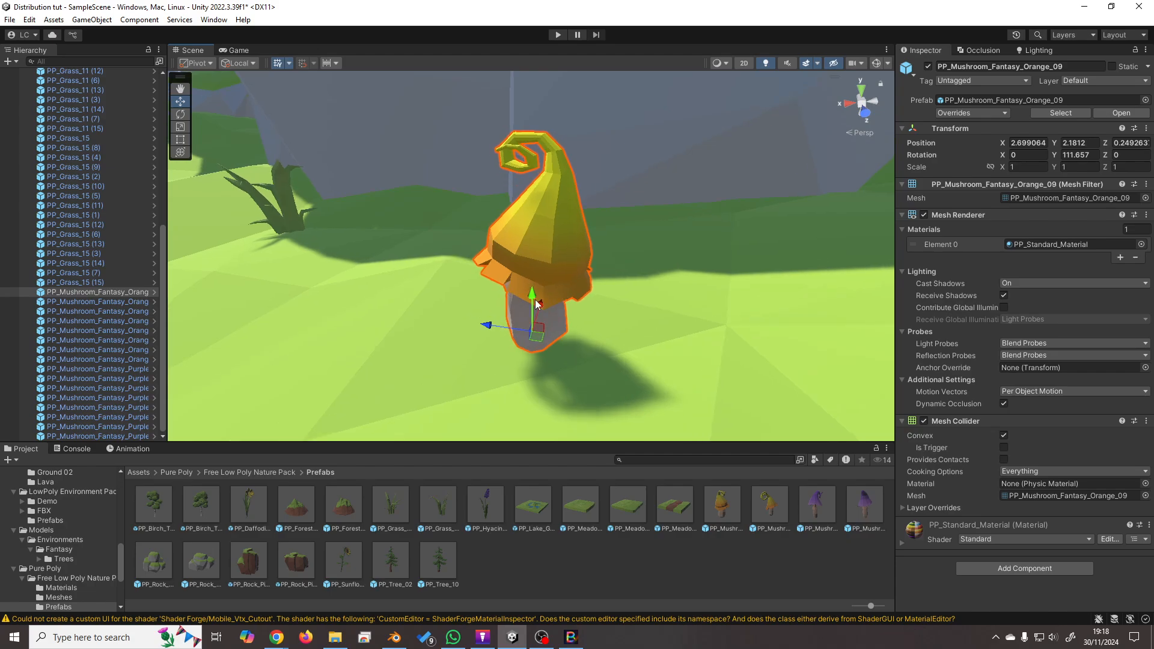
left_click_drag(533, 311, 536, 287)
left_click(107, 301)
key("f")
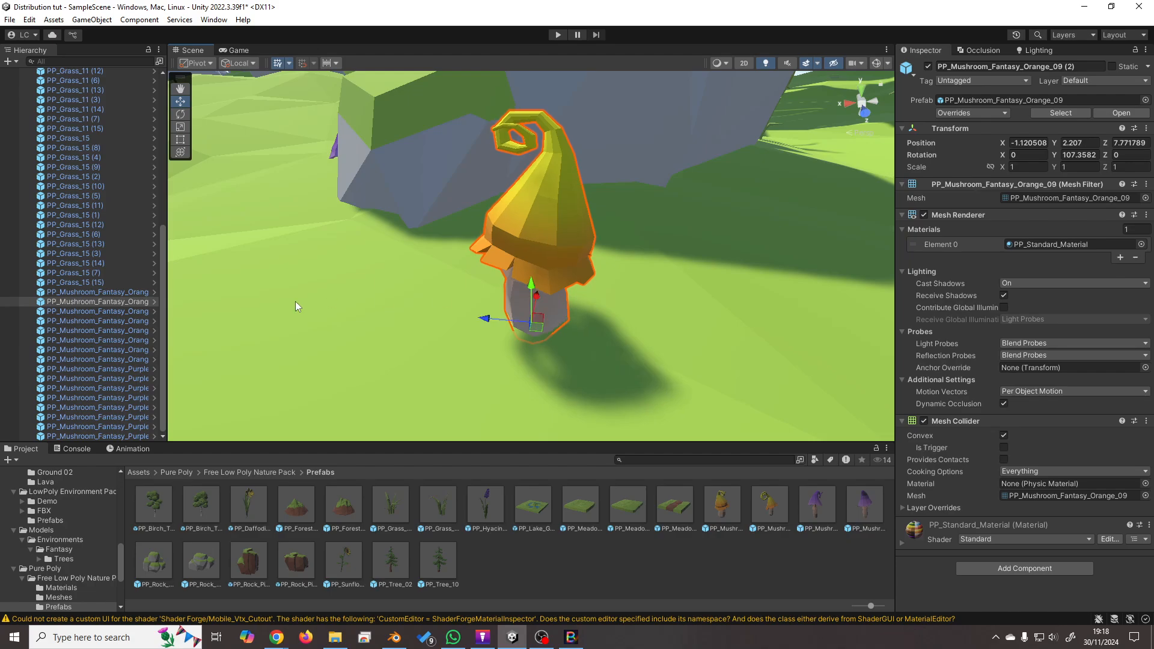
Lower PP_Mushroom_Fantasy_Orange_09 (1) onto the ground, to a Y position of about 2.046.
left_click(120, 311)
key("f")
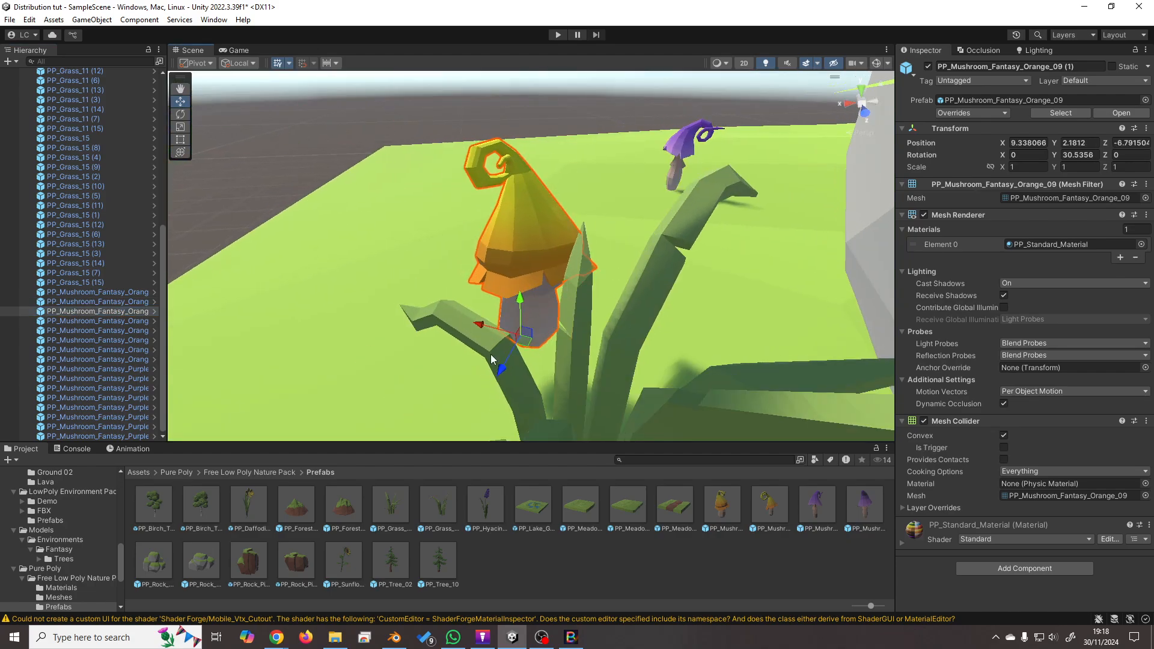
right_click_drag(491, 355, 706, 272)
key("a")
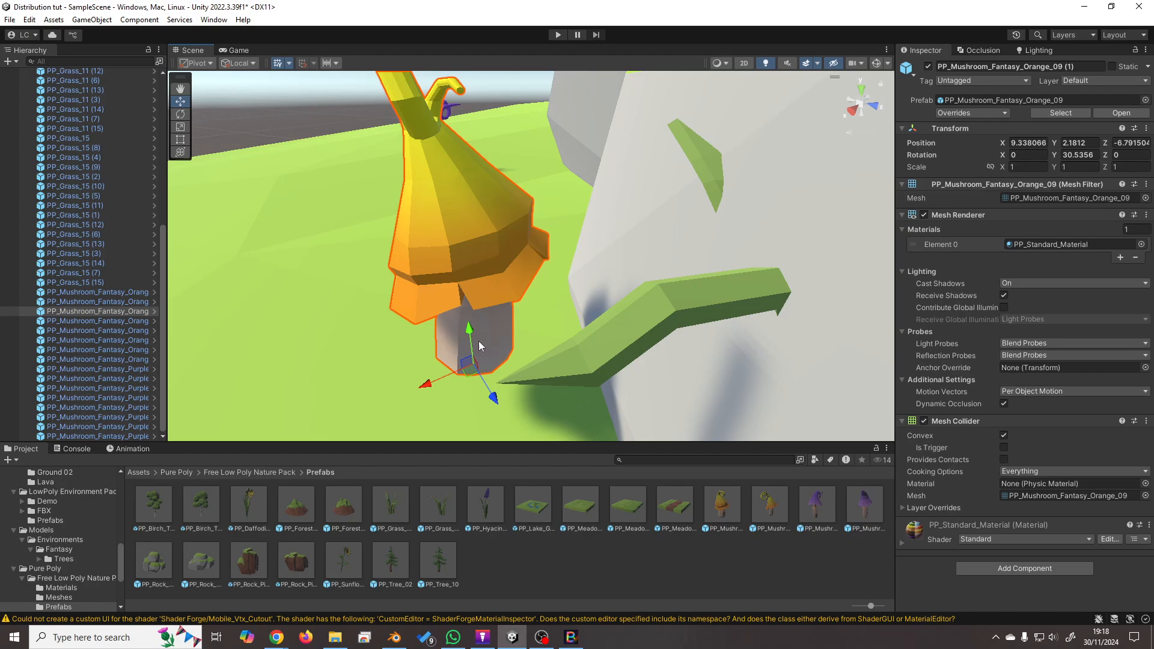
middle_click_drag(479, 342, 562, 312)
left_click_drag(562, 300, 562, 372)
Lower the fourth orange mushroom in the hierarchy and PP_Mushroom_Fantasy_Orange_10 onto the meadow surface.
double_click(127, 321)
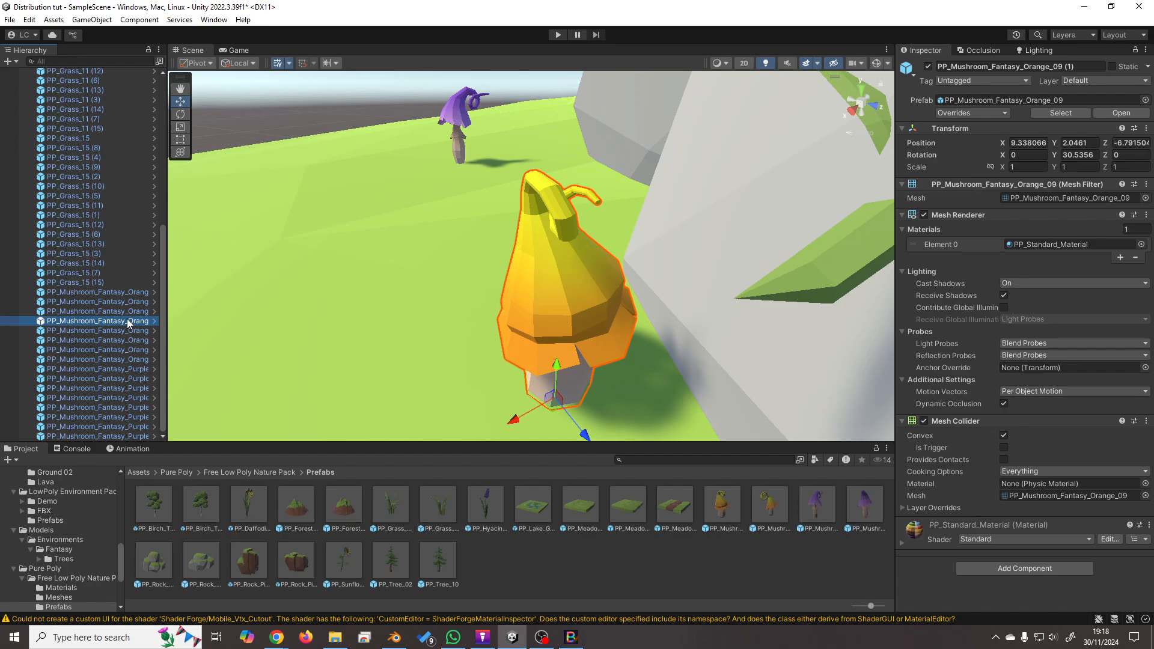
left_click_drag(523, 307, 534, 370)
left_click(106, 330)
key("f")
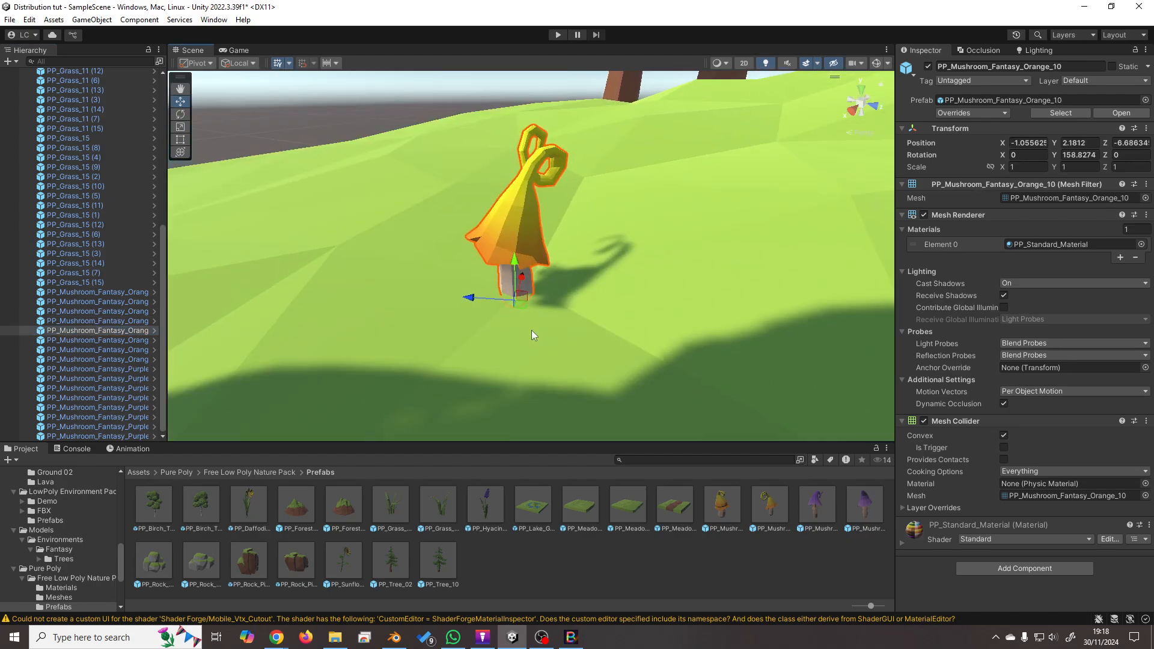
left_click_drag(529, 313, 544, 351)
Lower PP_Mushroom_Fantasy_Orange_10 (2) to a Y position of about 2.057 and Orange_10 (1) to about 2.015.
left_click(92, 340)
key("f")
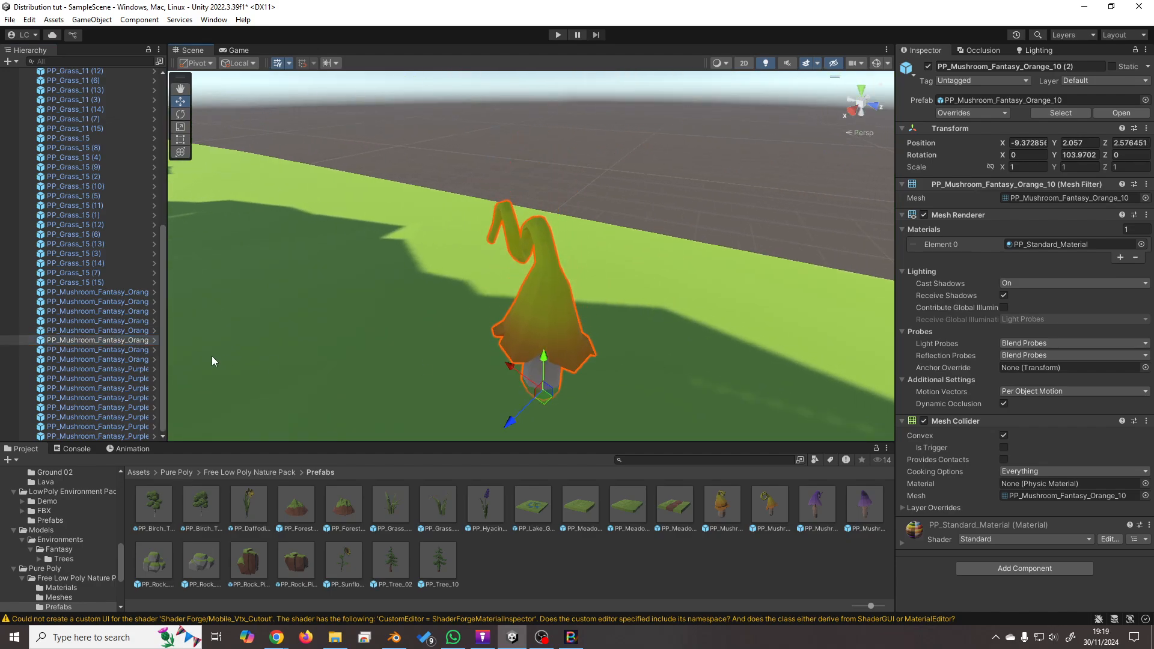
left_click(125, 349)
key("f")
left_click_drag(548, 307, 544, 366)
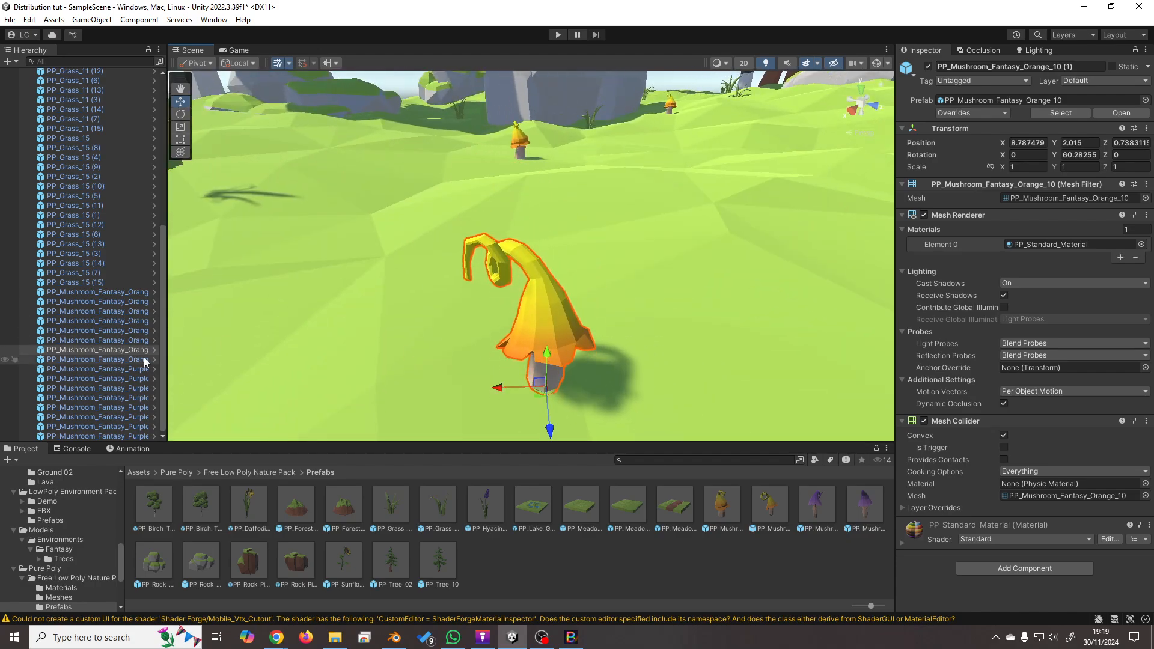
Adjust the height of the last orange mushroom in the hierarchy to the ground, and clear the selection.
left_click(120, 359)
key("f")
left_click_drag(539, 307, 540, 301)
right_click_drag(544, 372, 543, 323)
key("s")
key("w")
key("s")
left_click(792, 206)
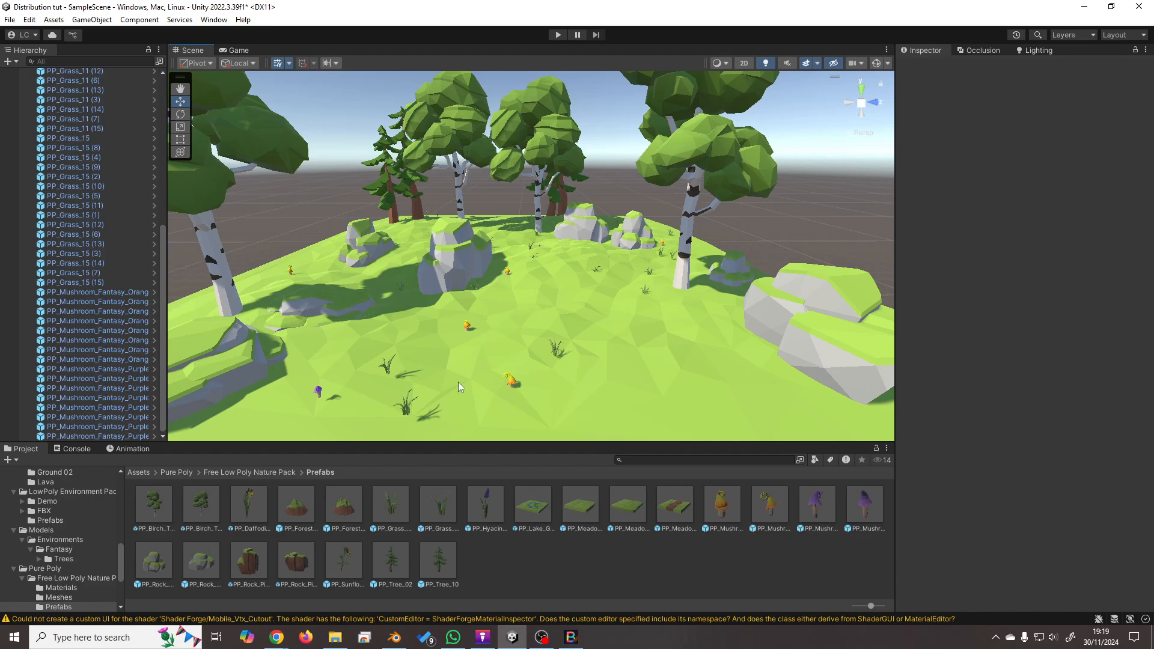
Lower the floating grass clump PP_Grass_15 (9) onto the ground, to a Y position of about 1.956.
left_click(404, 411)
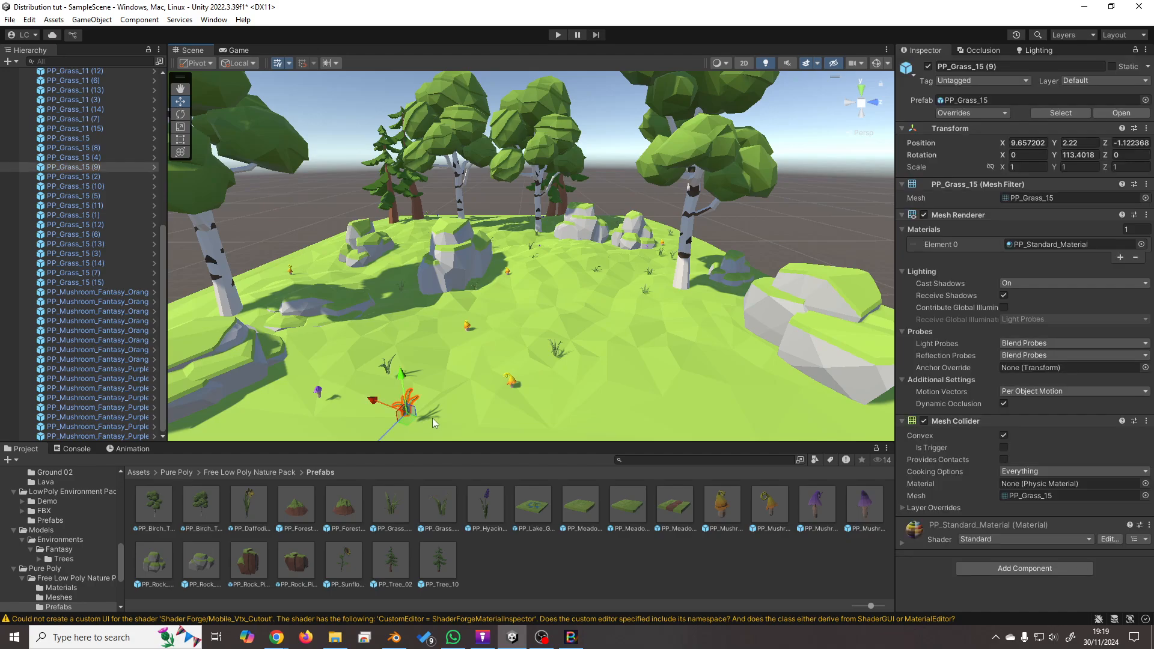
key("f")
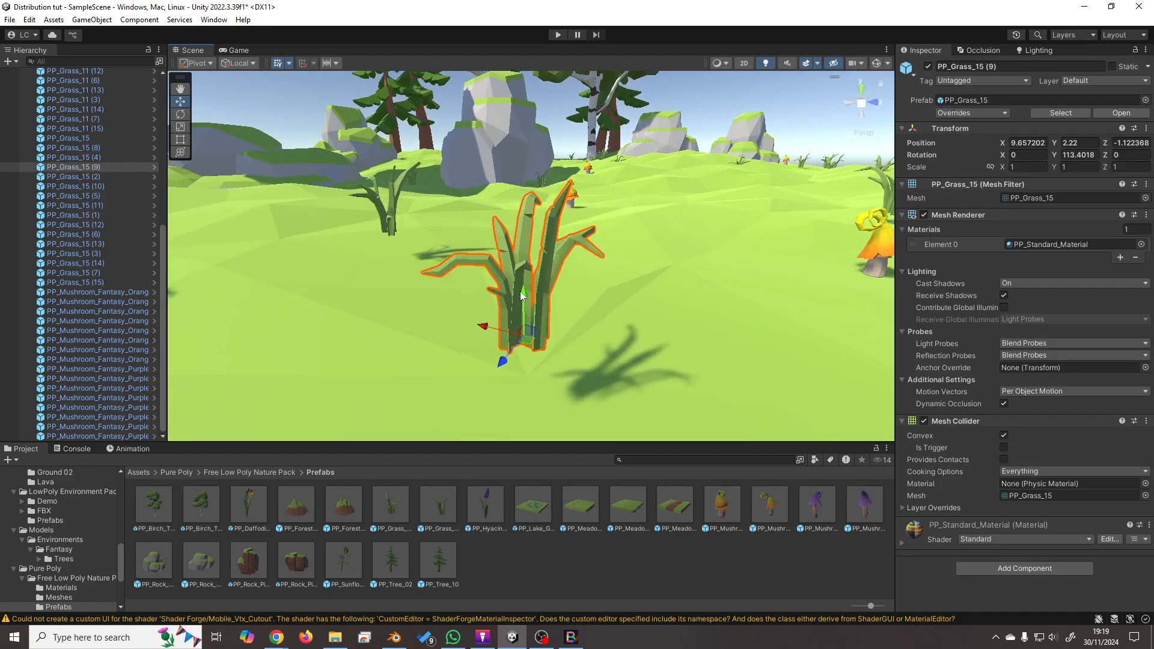
left_click_drag(524, 307, 524, 355)
left_click_drag(524, 372, 524, 380)
right_click_drag(552, 366, 612, 372)
key("s")
key("w")
key("s")
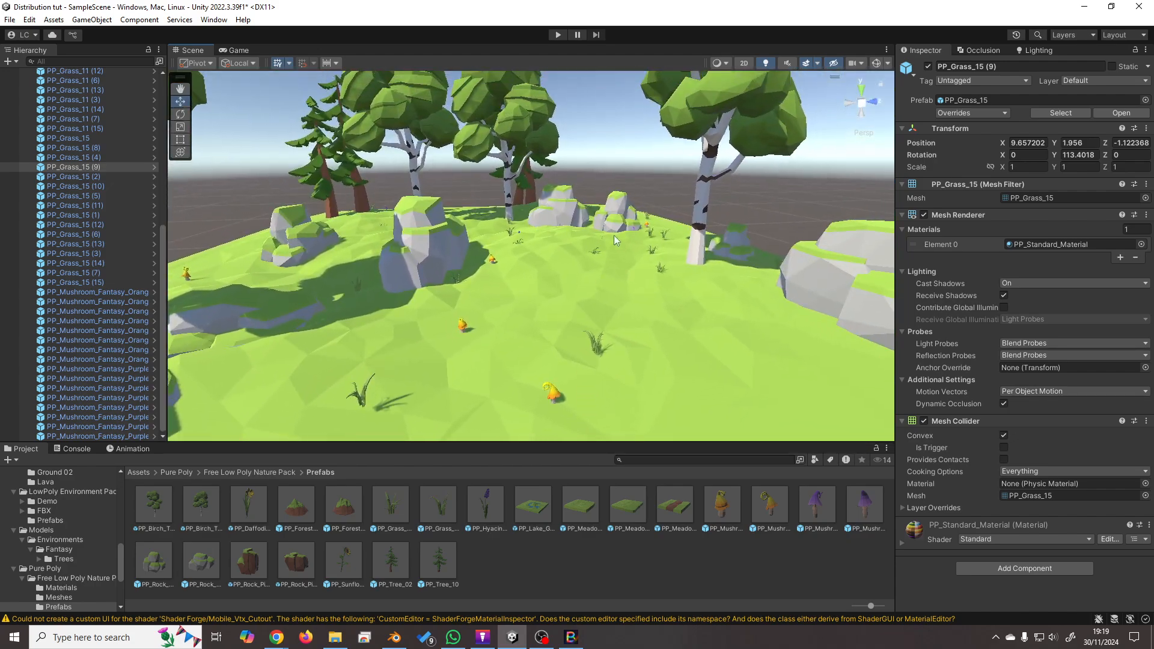
left_click(651, 195)
key("s")
right_click_drag(652, 309, 615, 293)
key("w")
key("s")
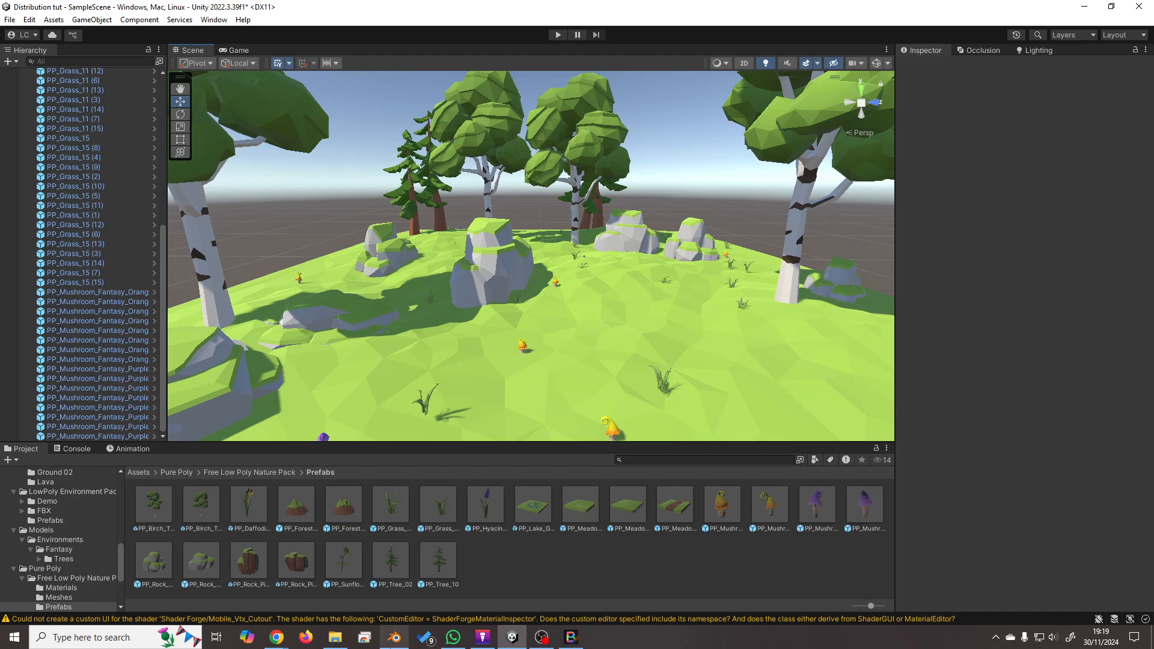
Switch to Blender and delete all the default objects from the scene, with the viewport sidebar hidden.
mouse_move(392, 645)
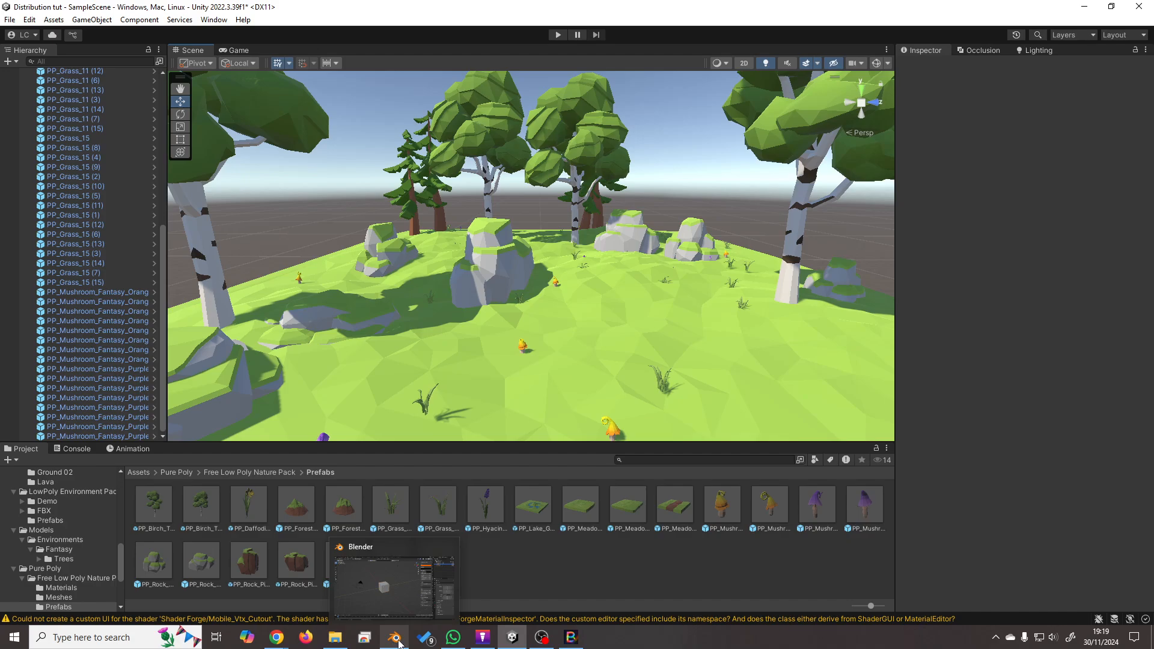
left_click(394, 638)
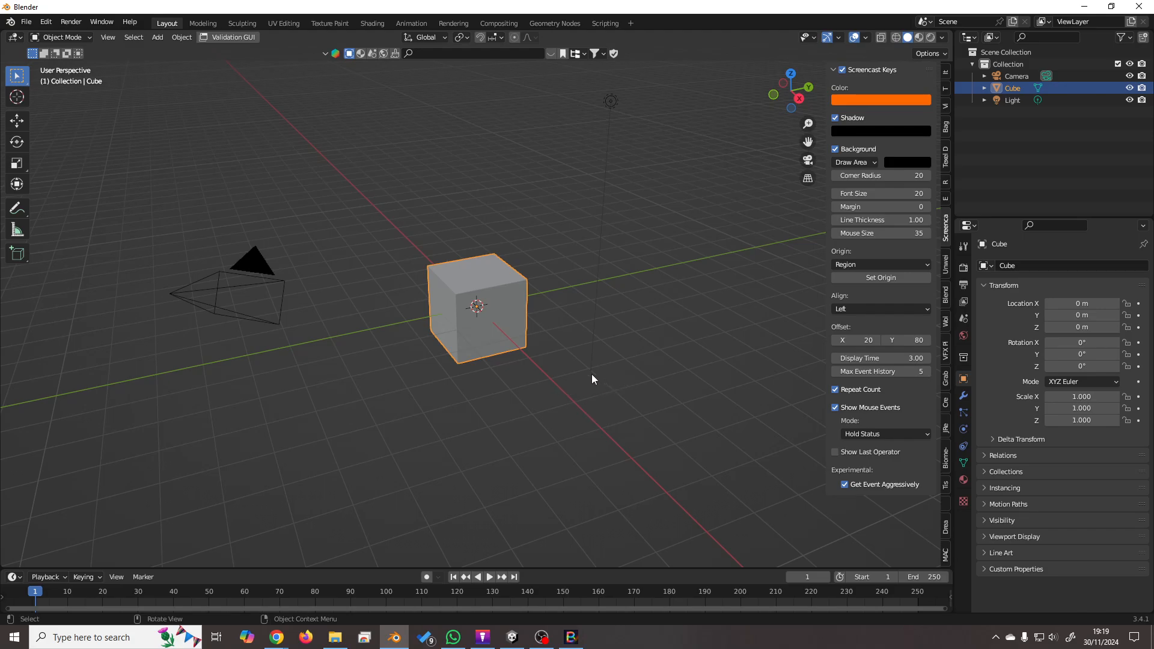
key("n")
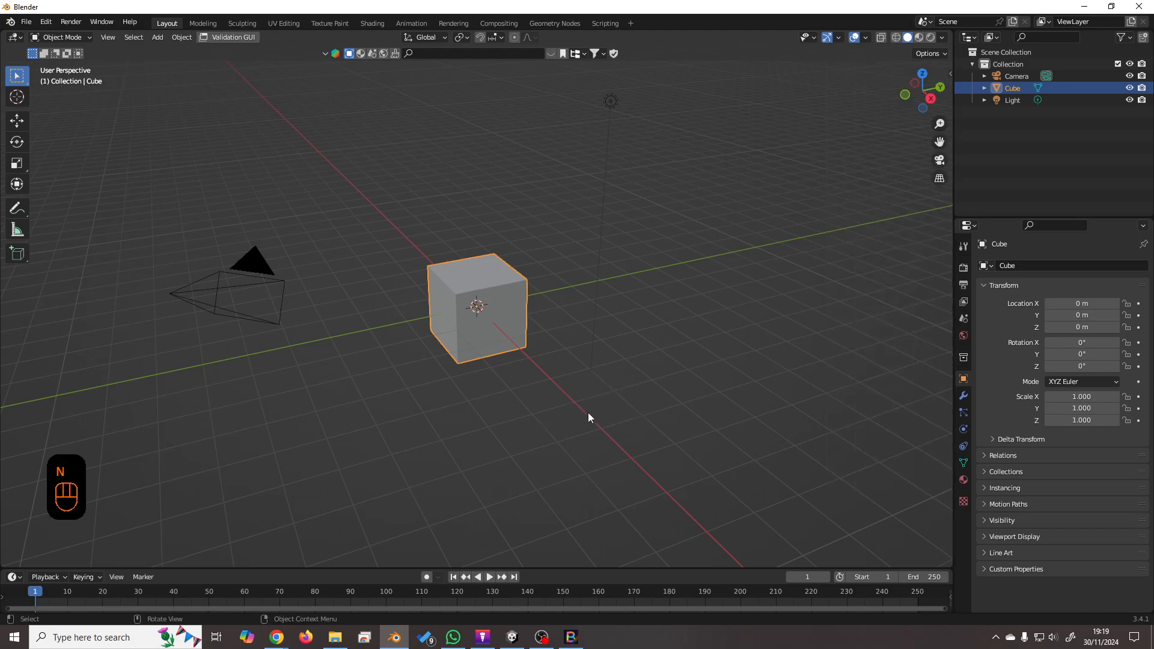
middle_click_drag(588, 412, 669, 367)
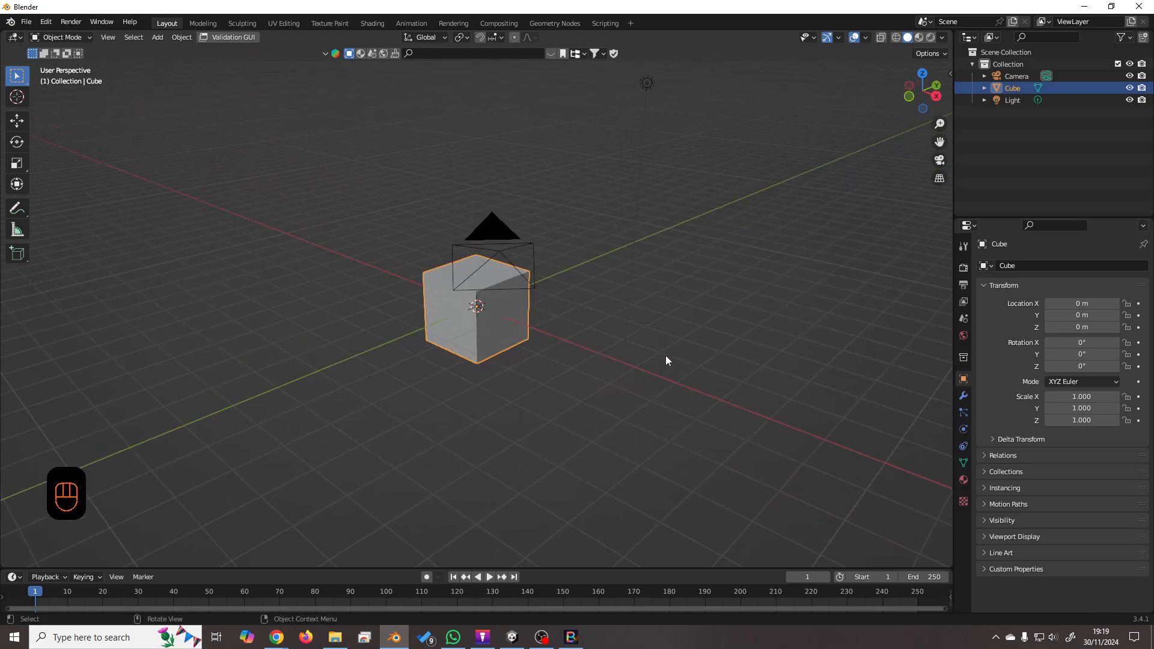
key("a")
key("Delete")
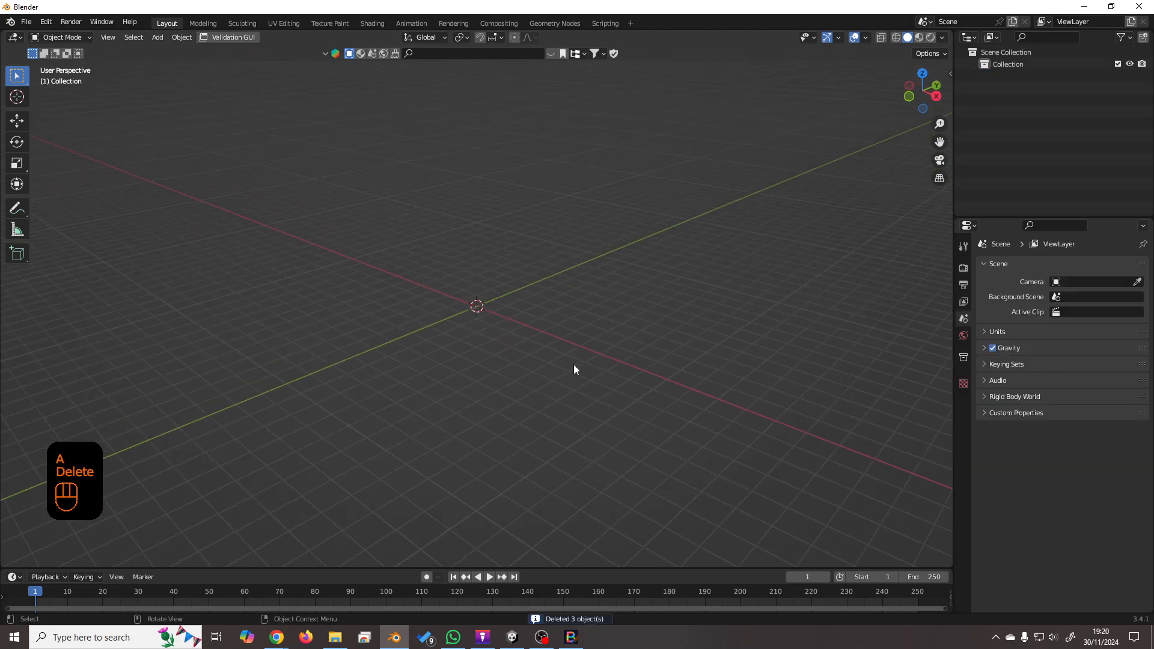
Add a mesh cylinder at the scene's origin.
middle_click_drag(587, 351, 536, 350)
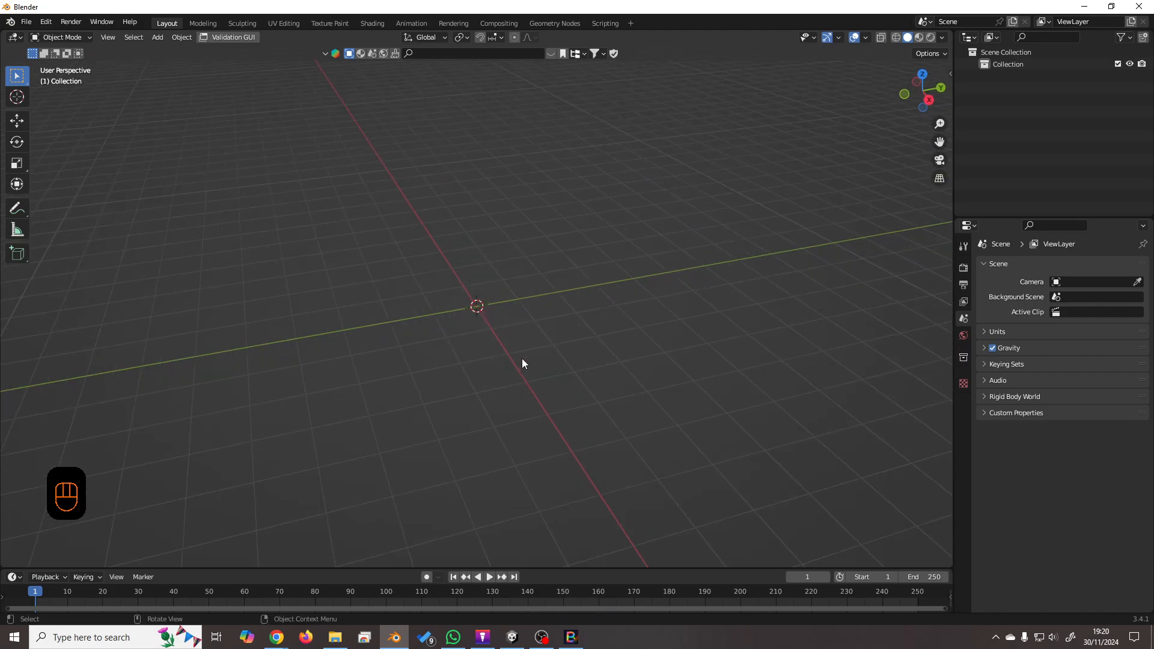
left_click_drag(151, 38, 311, 124)
scroll(507, 470, "down", 4)
scroll(483, 432, "up", 2)
mouse_move(539, 340)
middle_mouse_down()
mouse_move(521, 335)
mouse_move(538, 340)
middle_mouse_up()
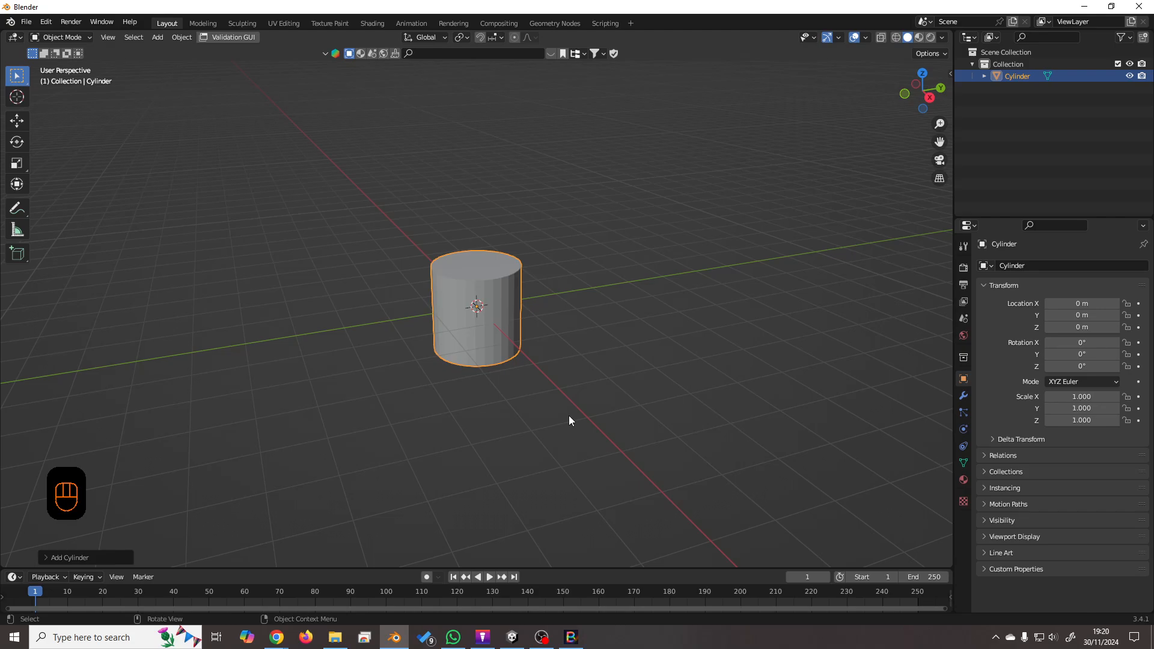
key("s")
key("KP_5")
key("KP_Enter")
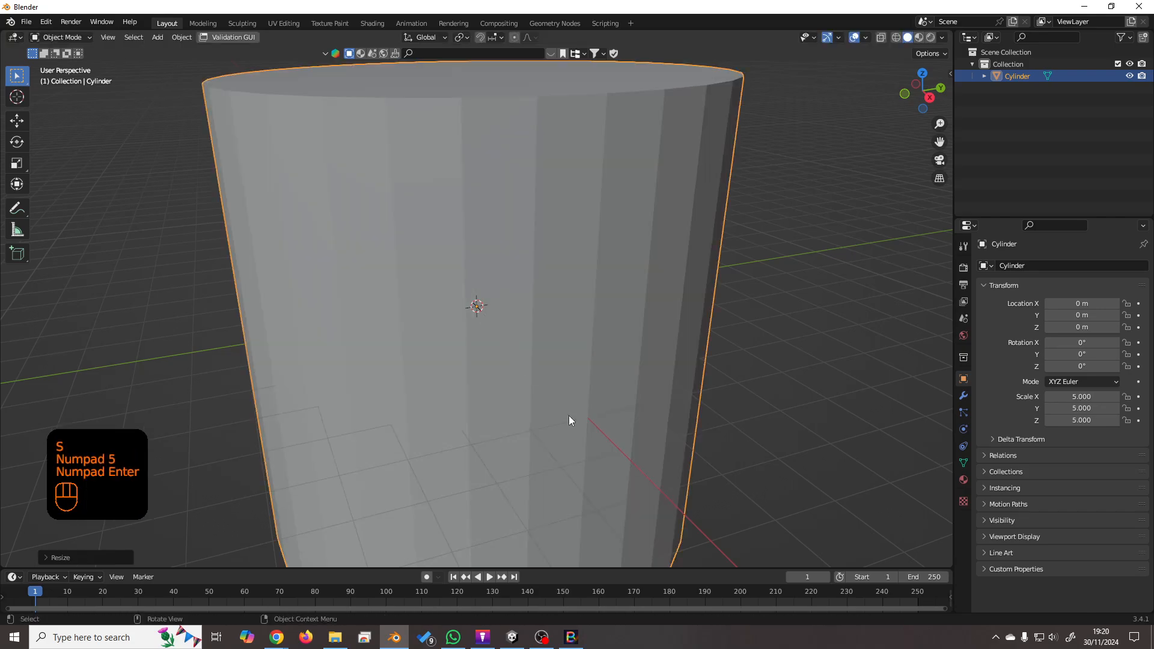
key("ctrl+z")
Scale the cylinder by 5 along the Z axis only and display its transform values in the sidebar.
key("s")
key("z")
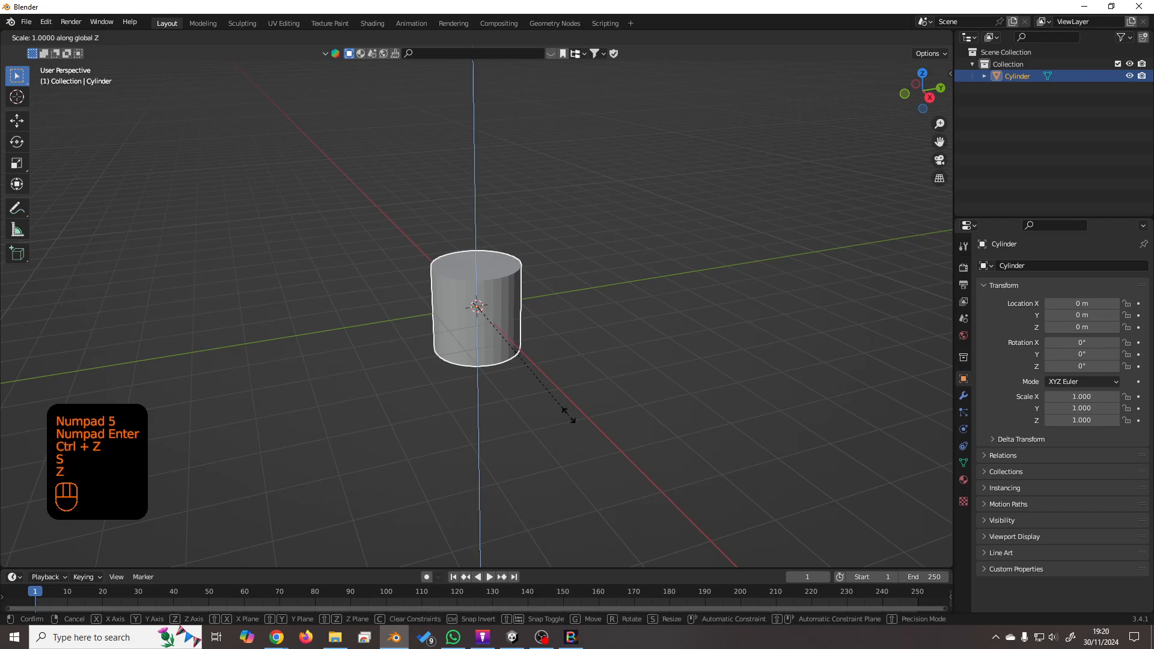
key("KP_5")
key("KP_Enter")
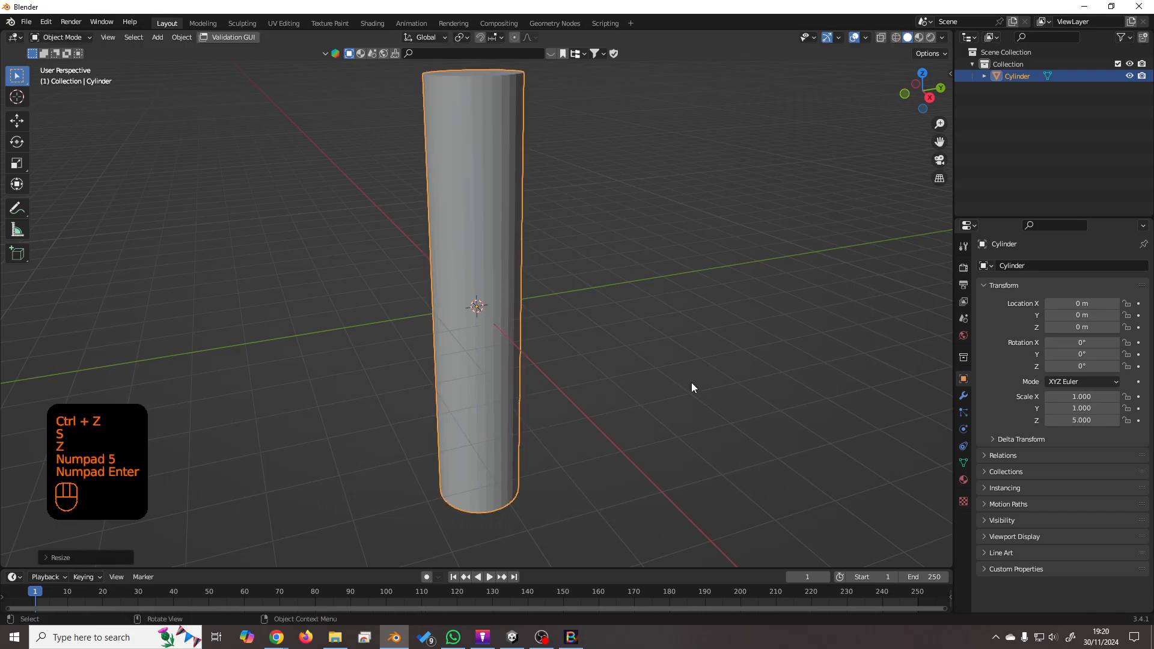
key("n")
left_click(945, 74)
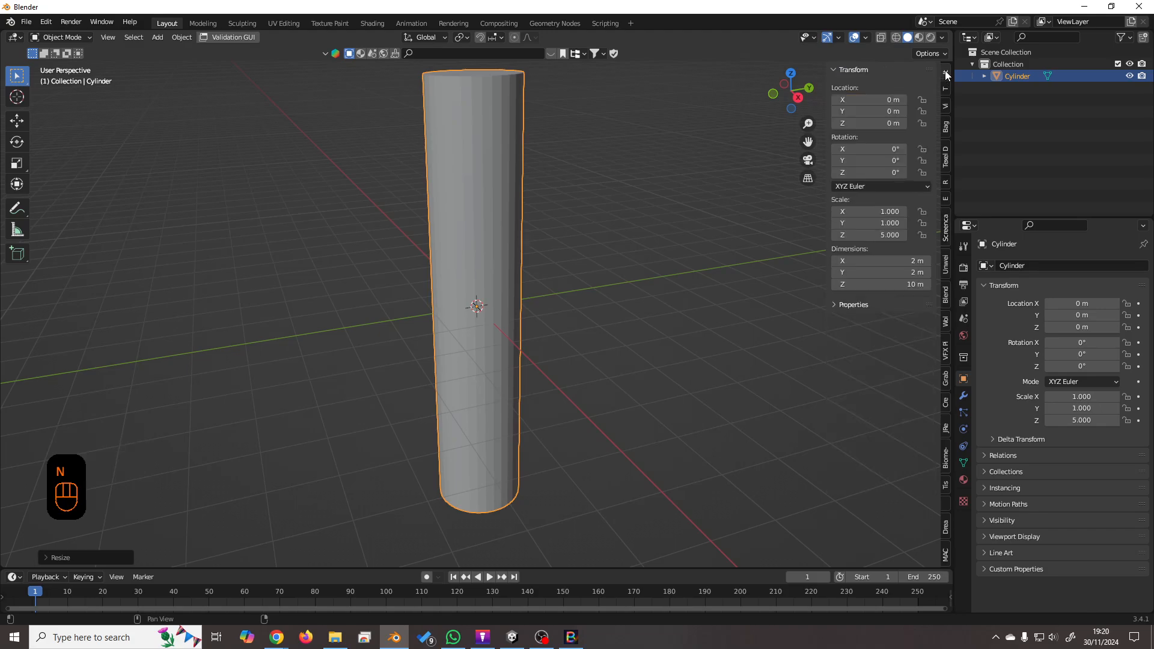
Select the cylinder's bottom face in Edit Mode, set the object's origin to it, and return to Object Mode.
scroll(532, 367, "down", 3)
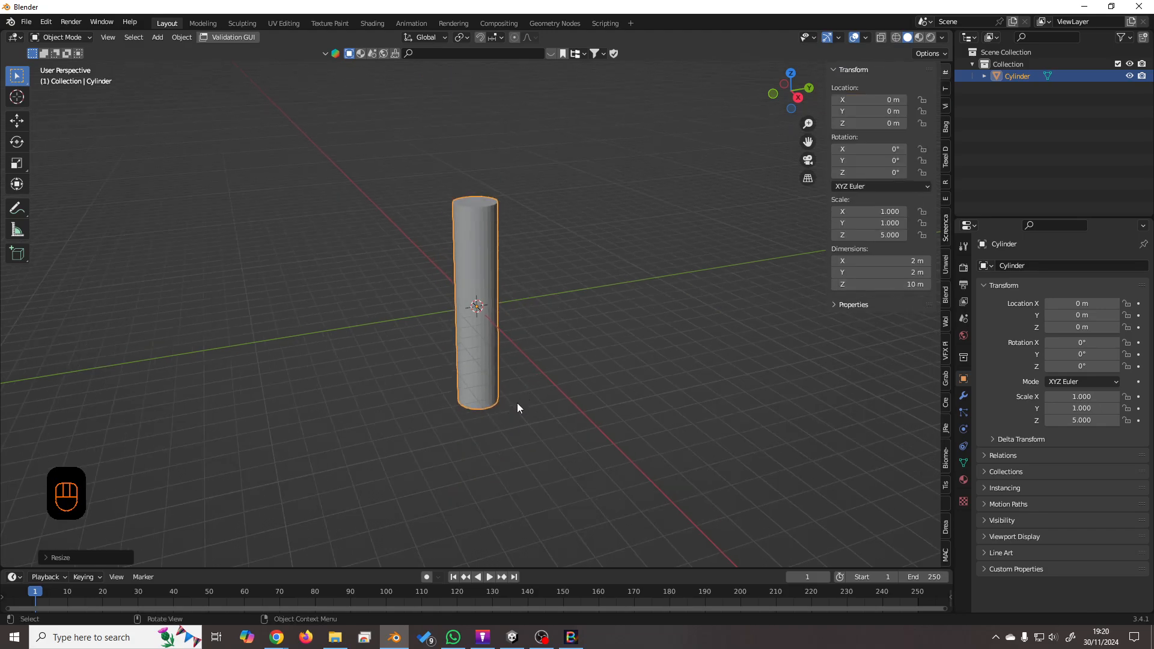
middle_click_drag(543, 402, 492, 440)
scroll(493, 440, "up", 3)
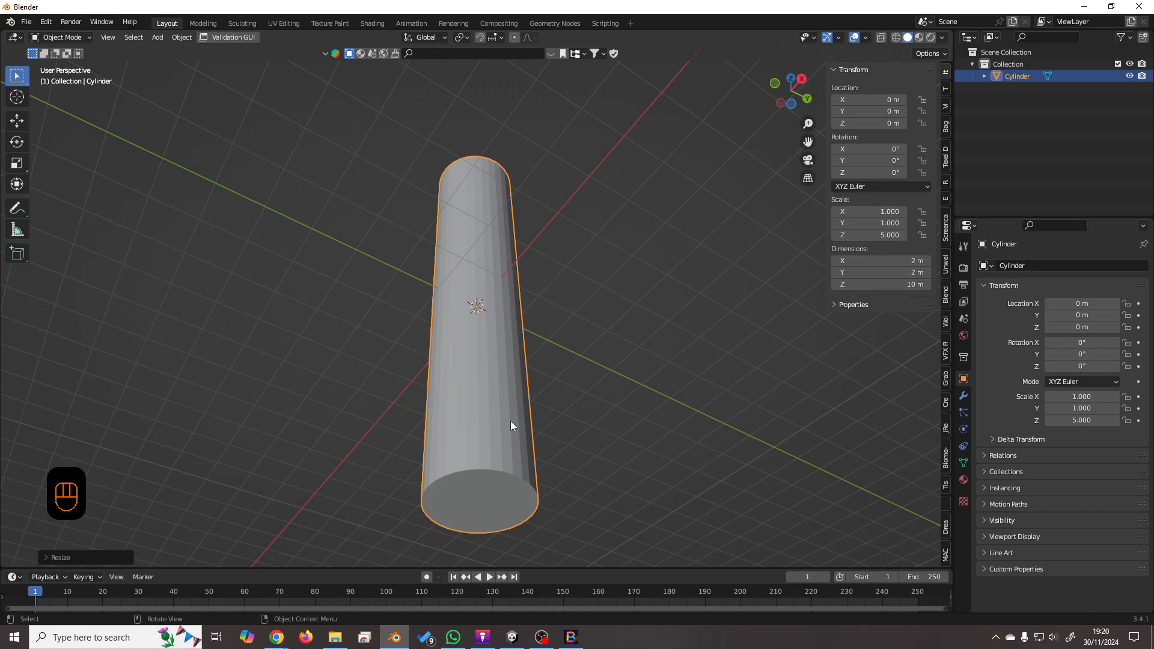
key("Tab")
key("3")
left_click(484, 501)
key("shift+s")
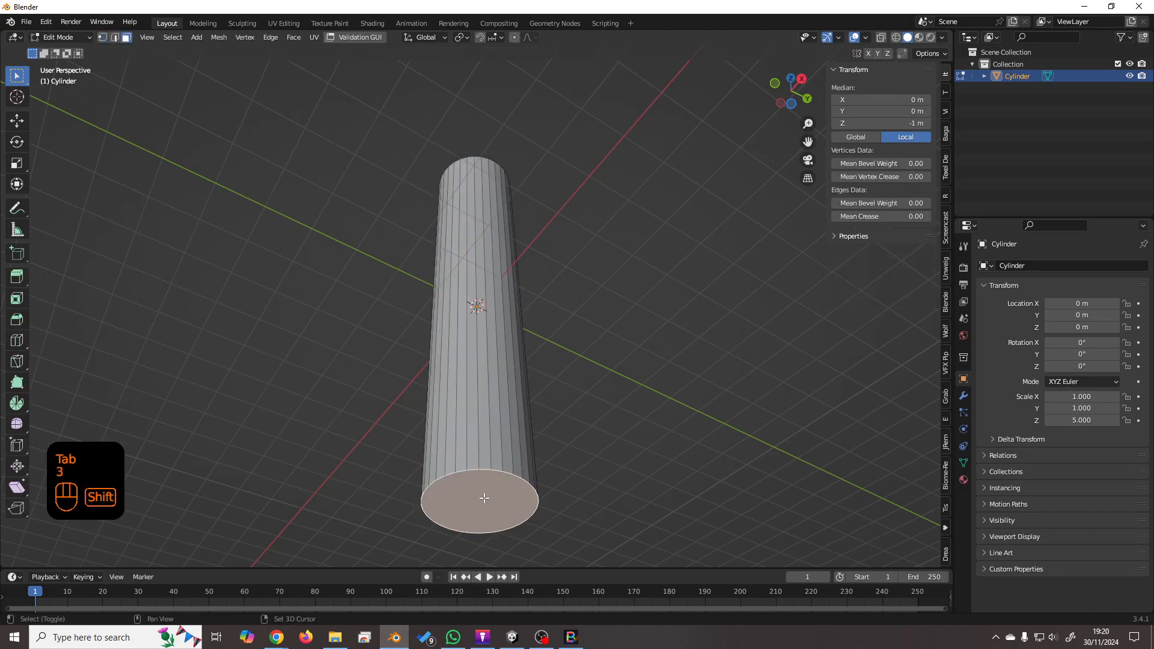
left_click(523, 578)
key("Tab")
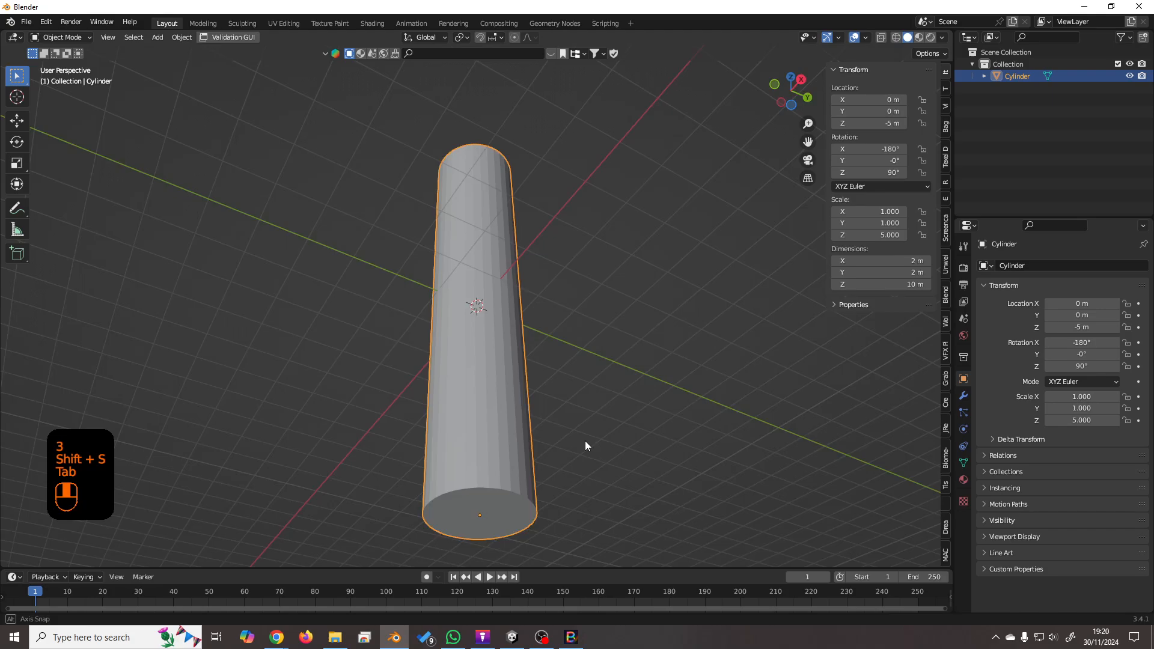
Clear the cylinder's location so its base stands on the grid at the world origin.
middle_click_drag(586, 441, 564, 534)
key("alt+g")
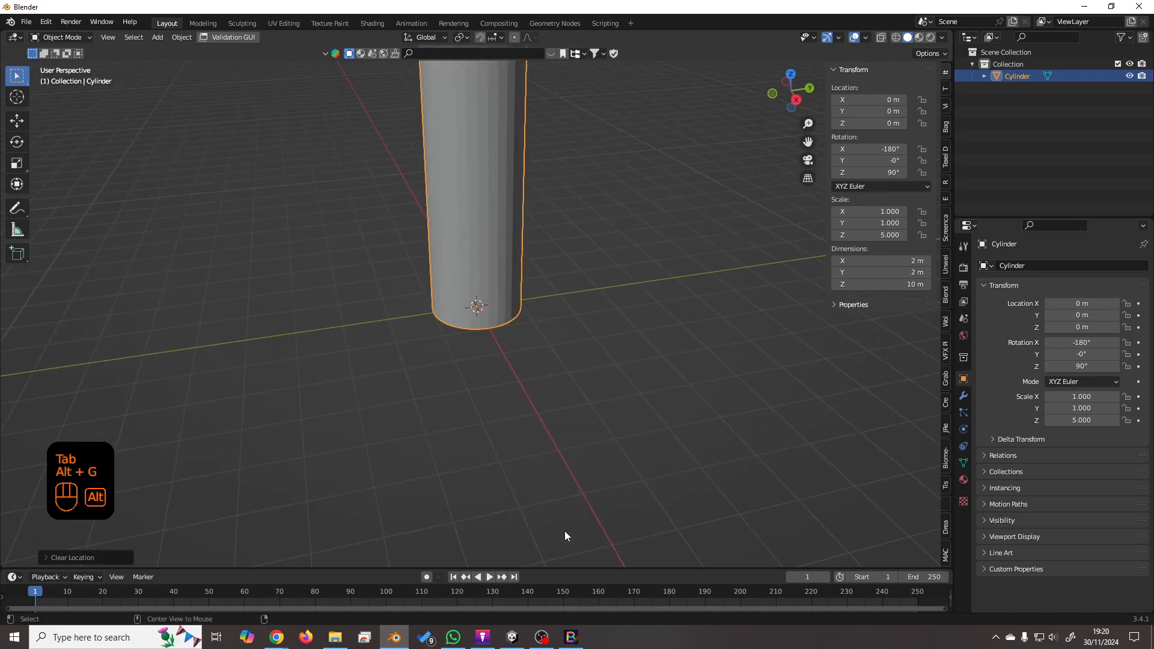
middle_click_drag(472, 259, 494, 239)
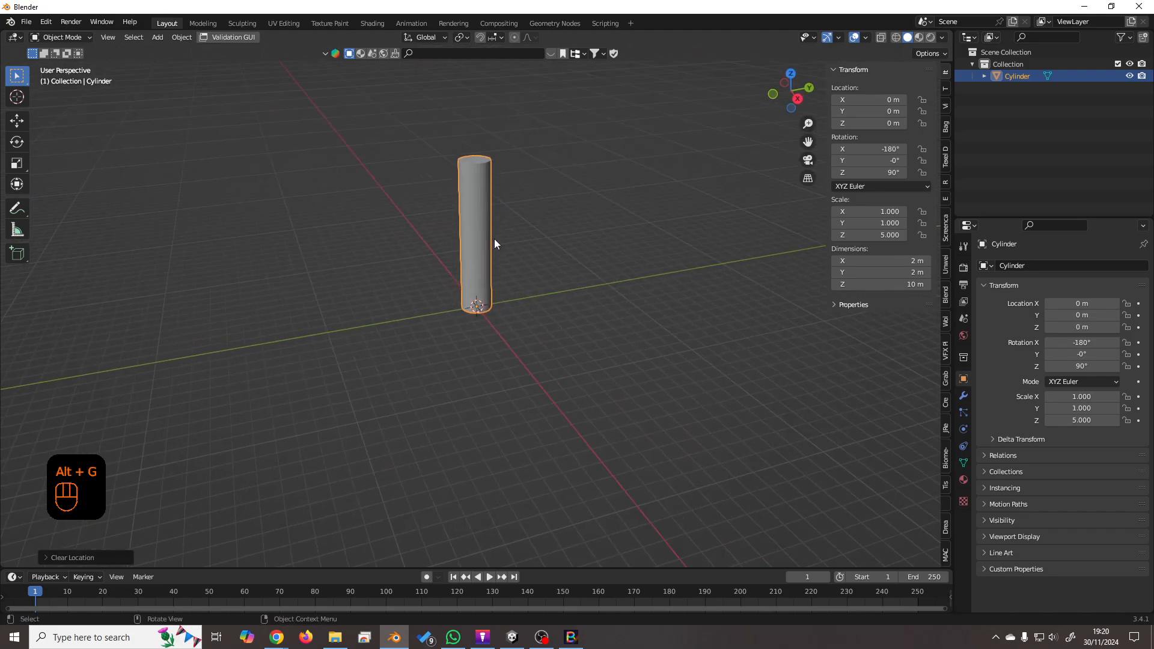
Apply smooth shading to the tall cylinder.
right_click(475, 204)
left_click(466, 206)
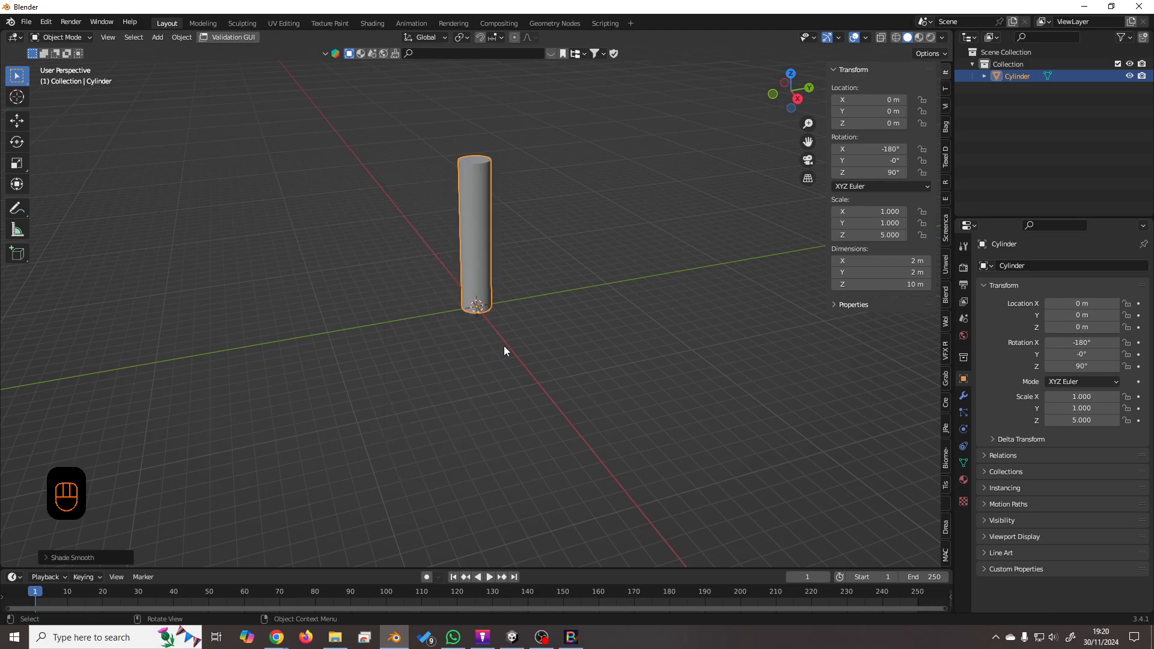
scroll(504, 345, "up", 3)
scroll(503, 338, "down", 1)
middle_click_drag(510, 239, 505, 318, "shift")
scroll(496, 327, "up", 2)
scroll(496, 323, "up", 1)
scroll(501, 316, "down", 2)
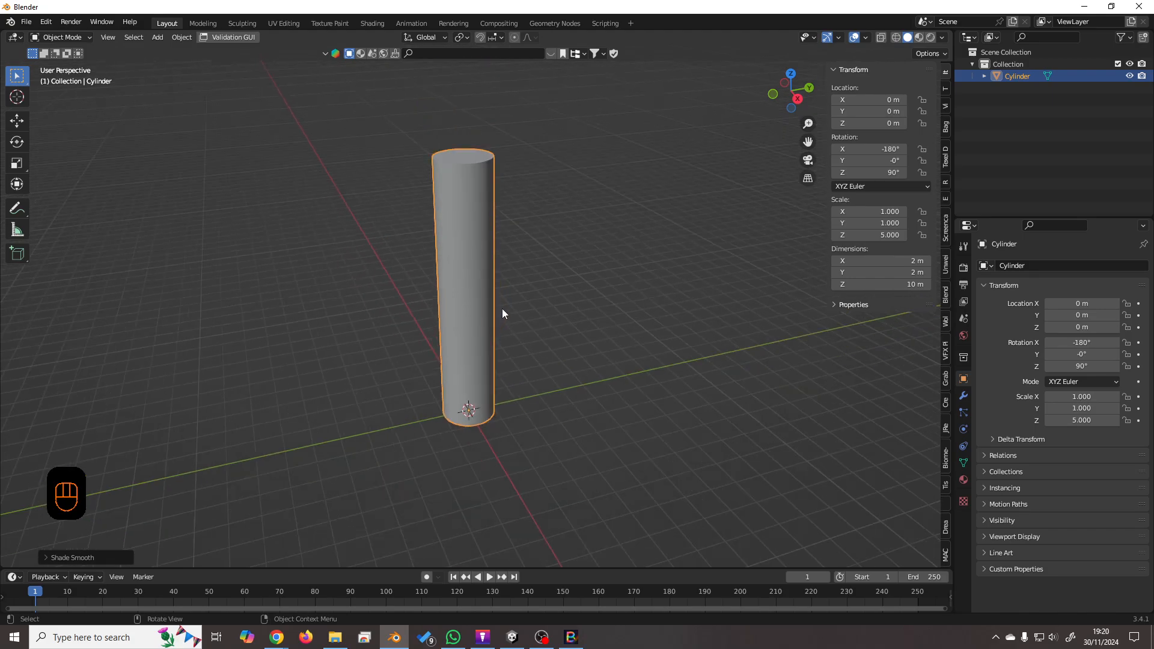
Set the cylinder's X and Y dimensions to 1 m each.
left_click(907, 261)
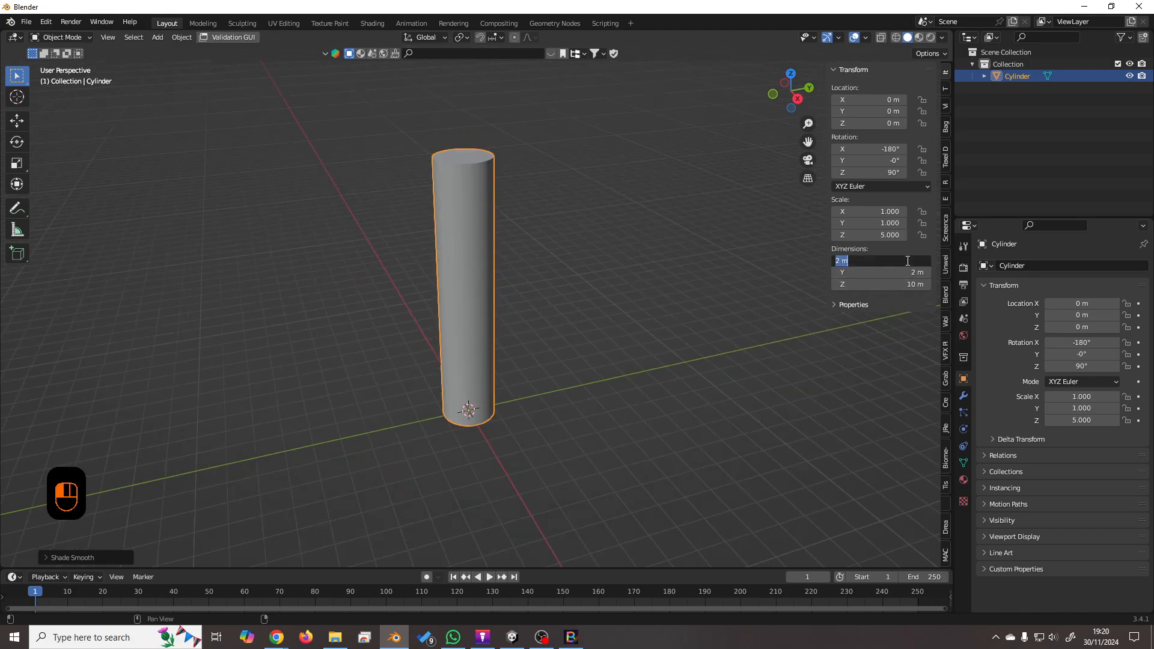
type("1")
key("Tab")
type("1")
key("Return")
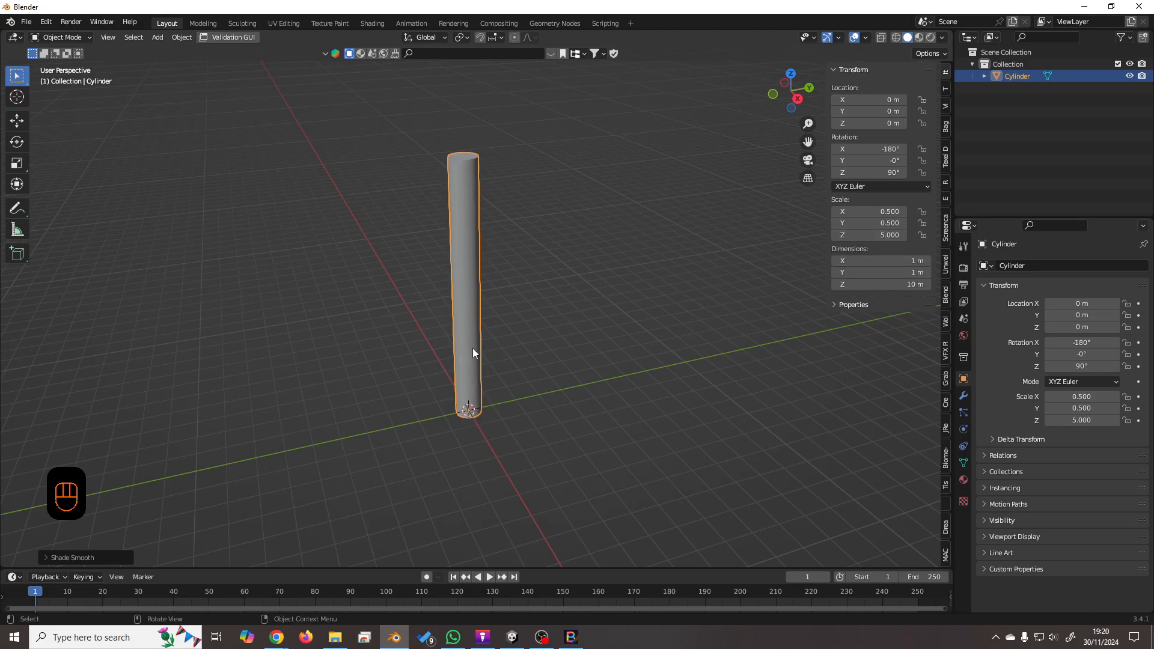
Apply the cylinder's rotation and scale transforms.
scroll(472, 346, "up", 3)
scroll(473, 346, "down", 3)
mouse_move(490, 337)
middle_mouse_down()
mouse_move(549, 315)
mouse_move(492, 337)
middle_mouse_up()
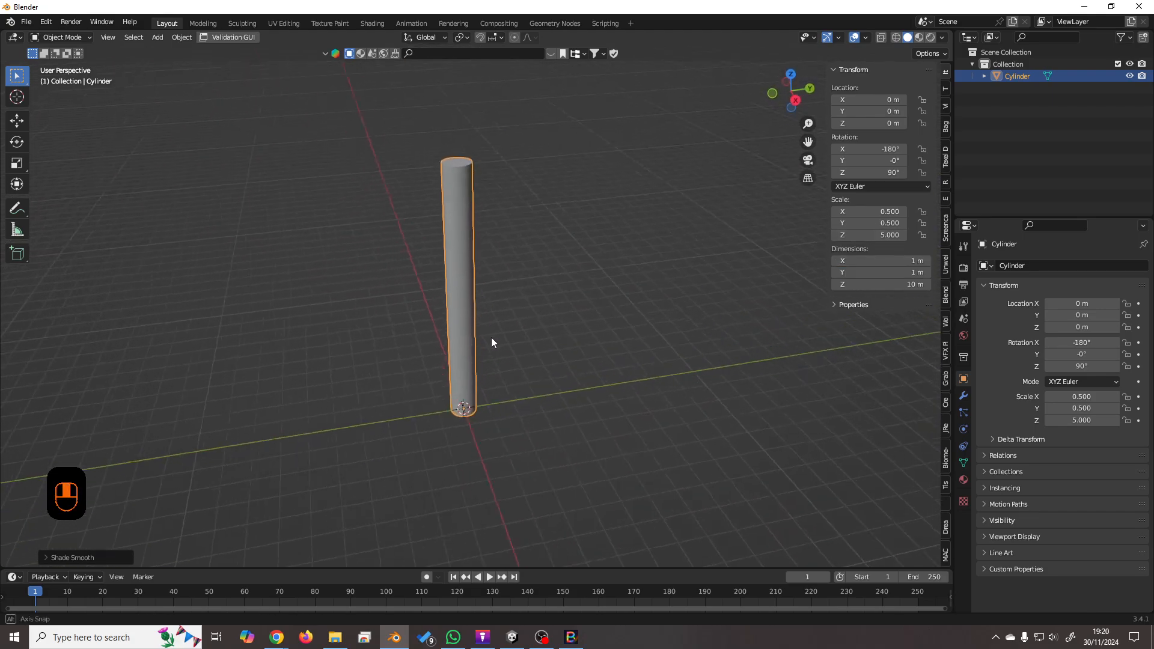
key("ctrl+a")
left_click(489, 337)
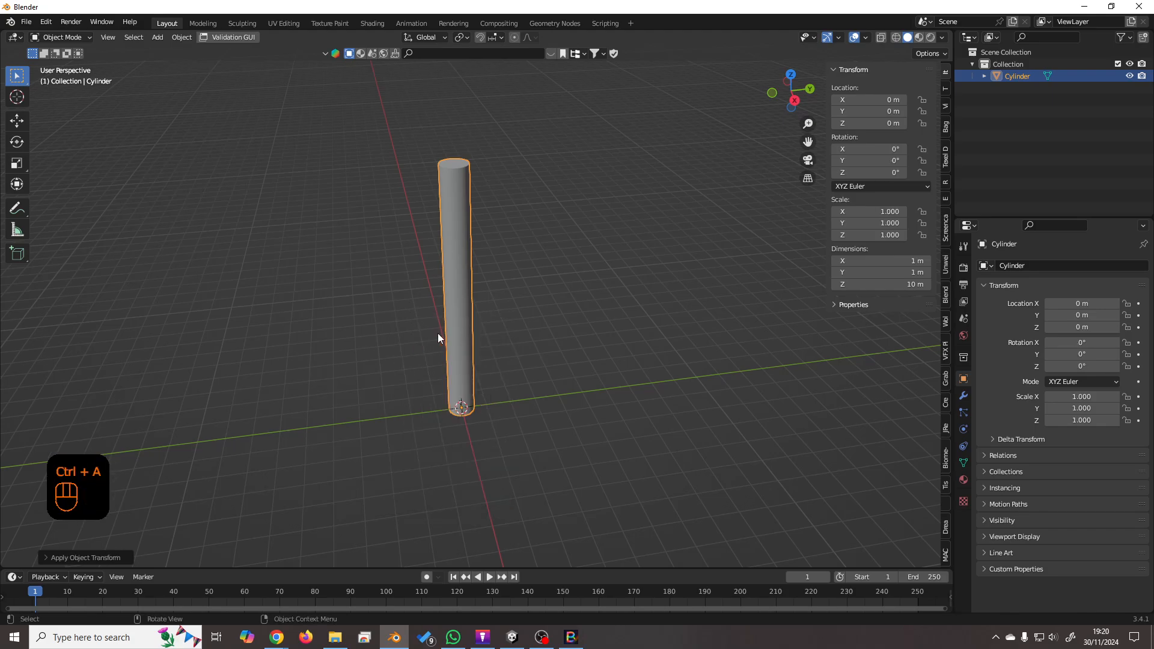
key("F4")
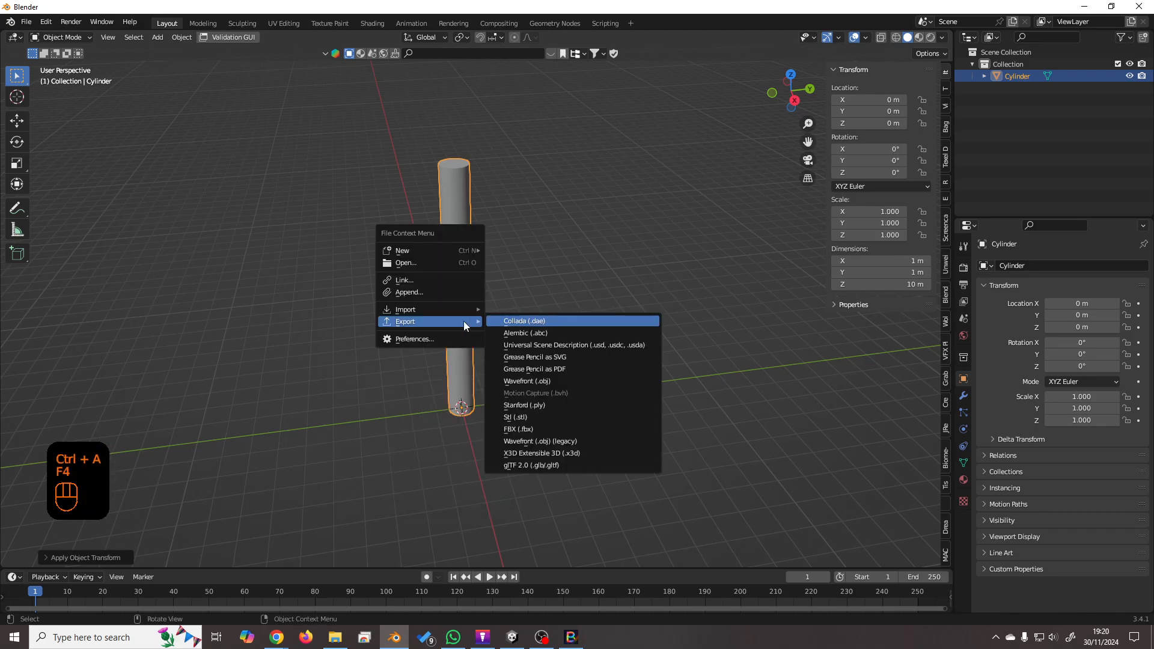
key("Return")
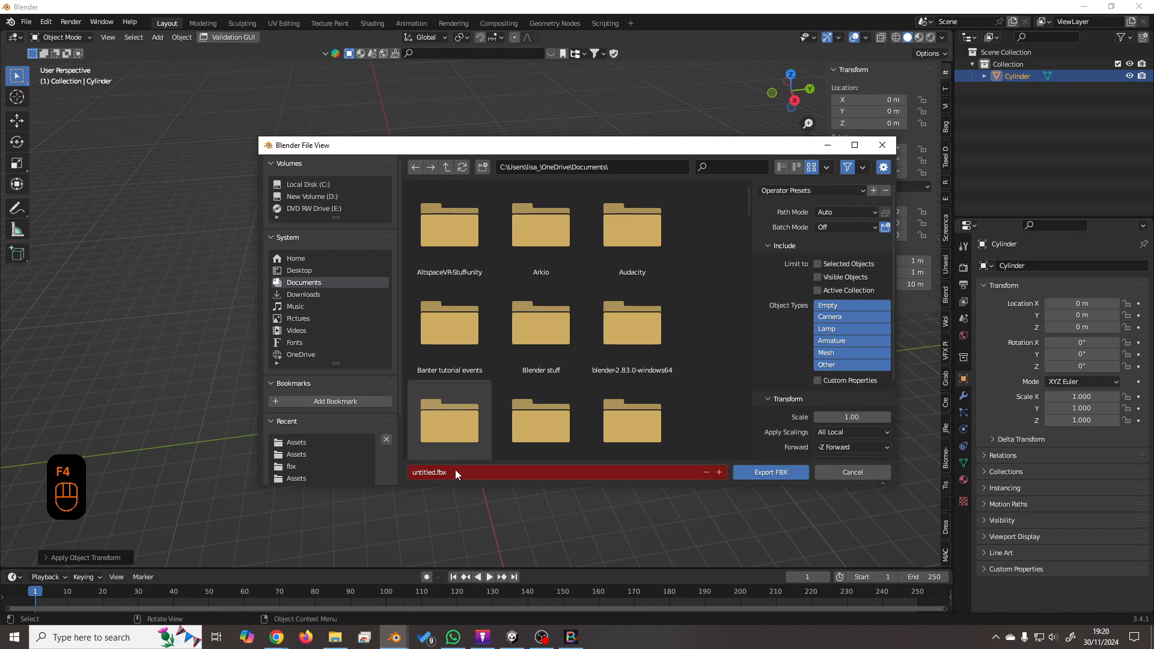
left_click(841, 472)
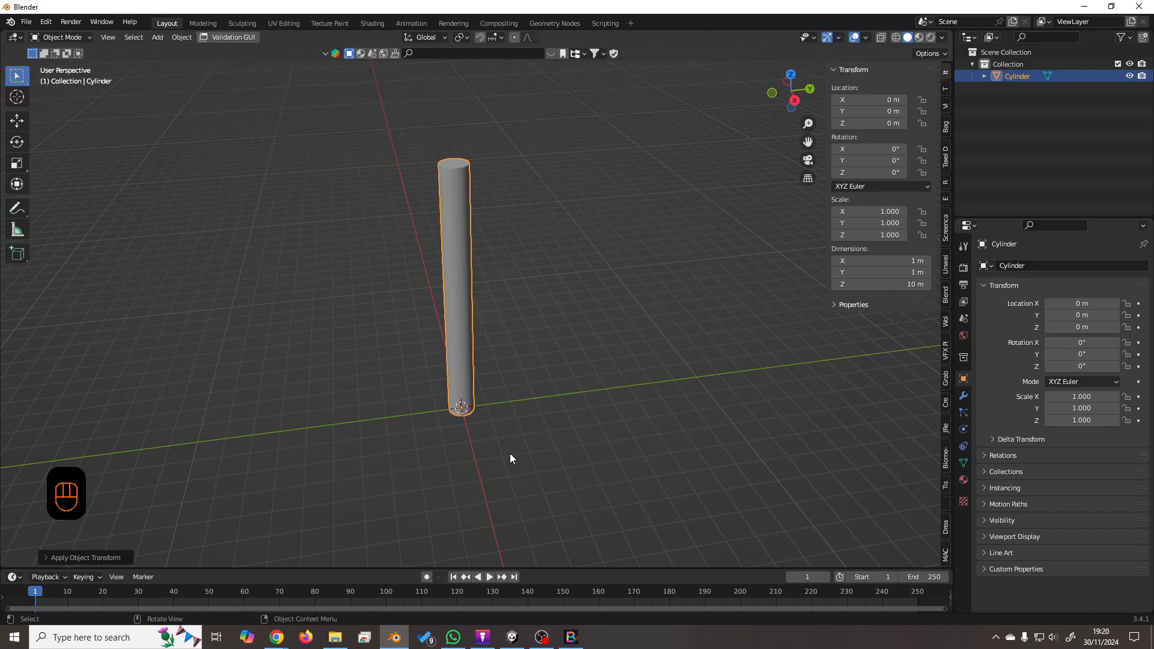
left_click(26, 22)
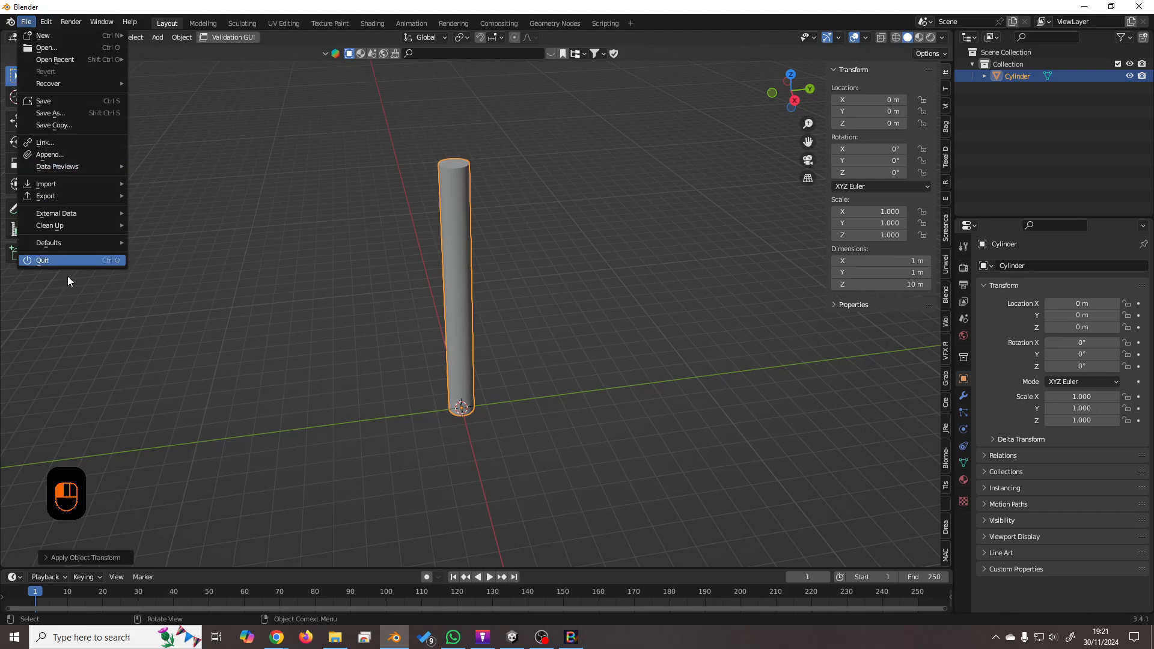
mouse_move(62, 207)
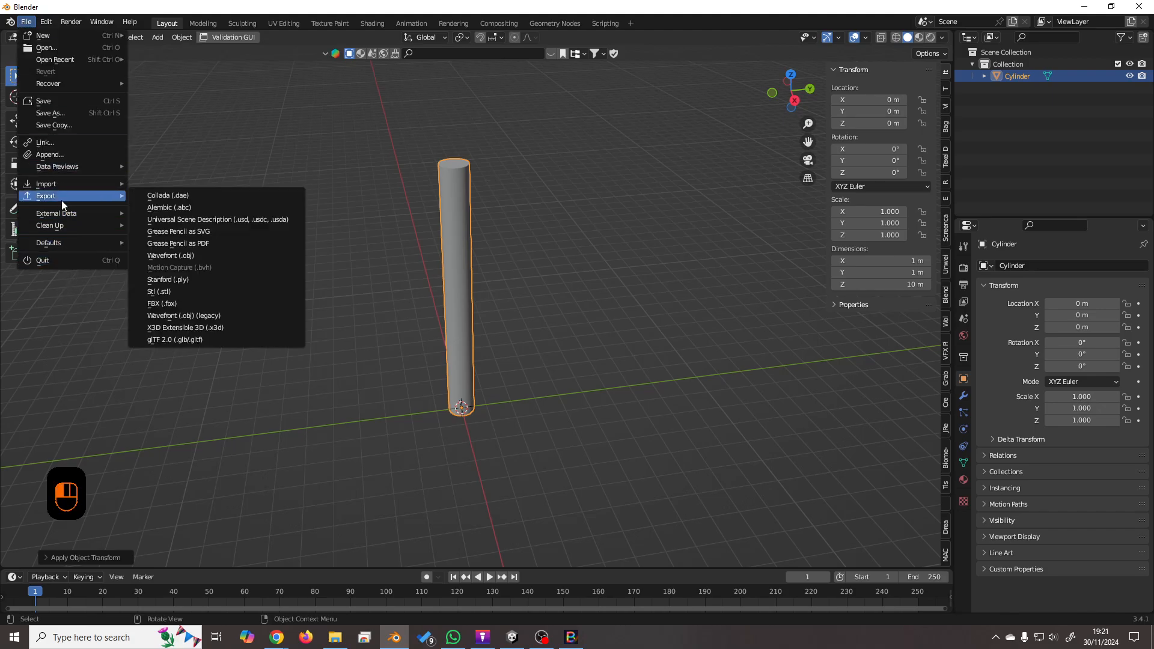
left_click(192, 306)
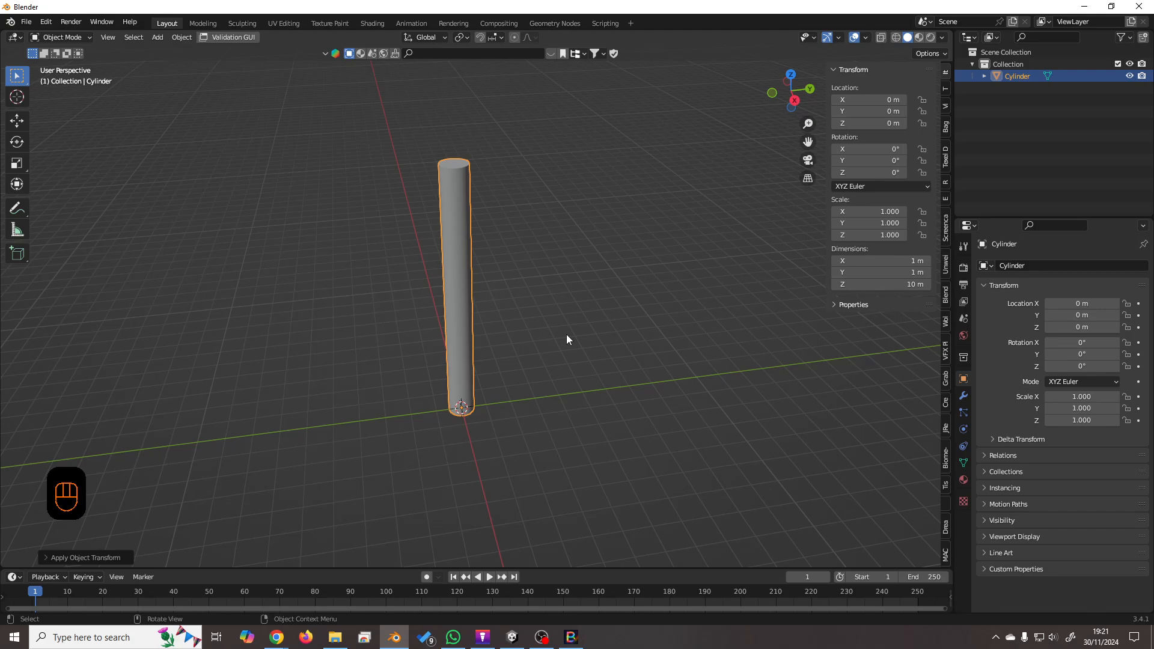
Start an FBX export and browse to the Assets folder in D:\Banter Projects\Distribution tut.
key("F4")
mouse_move(566, 335)
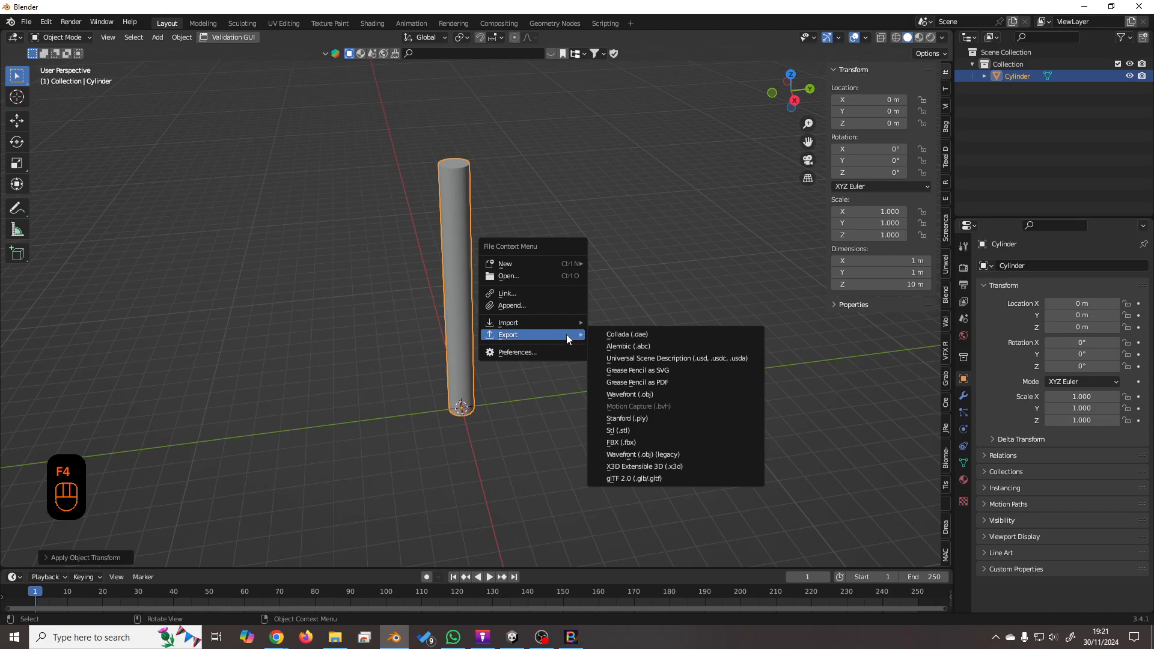
key("e")
key("f")
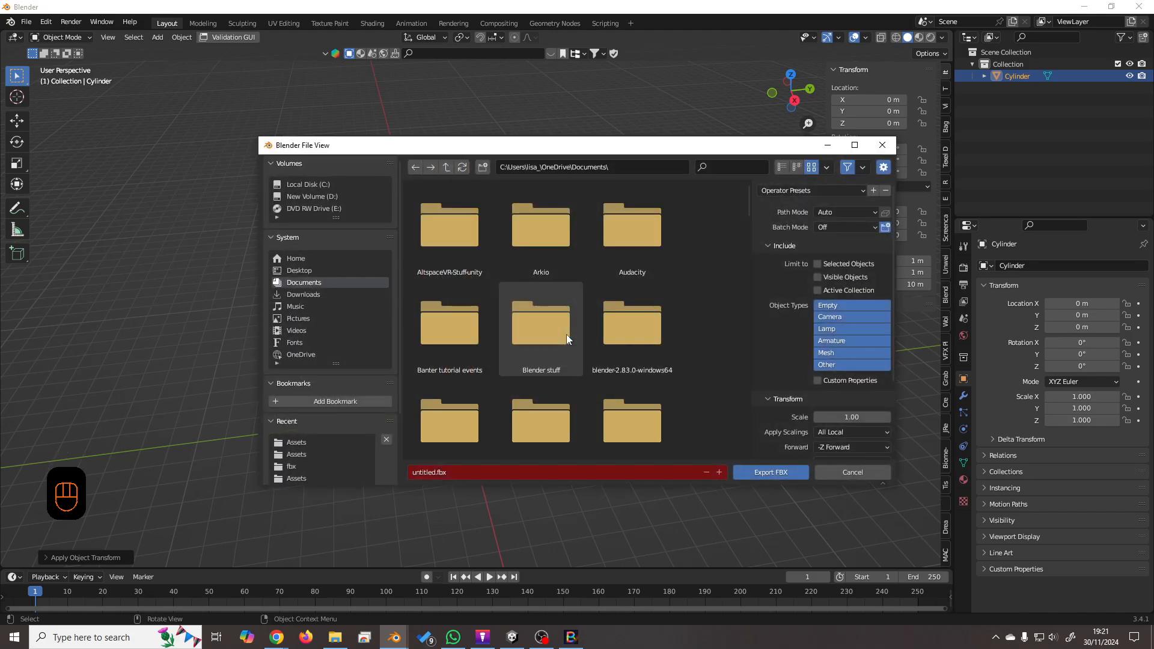
left_click(290, 198)
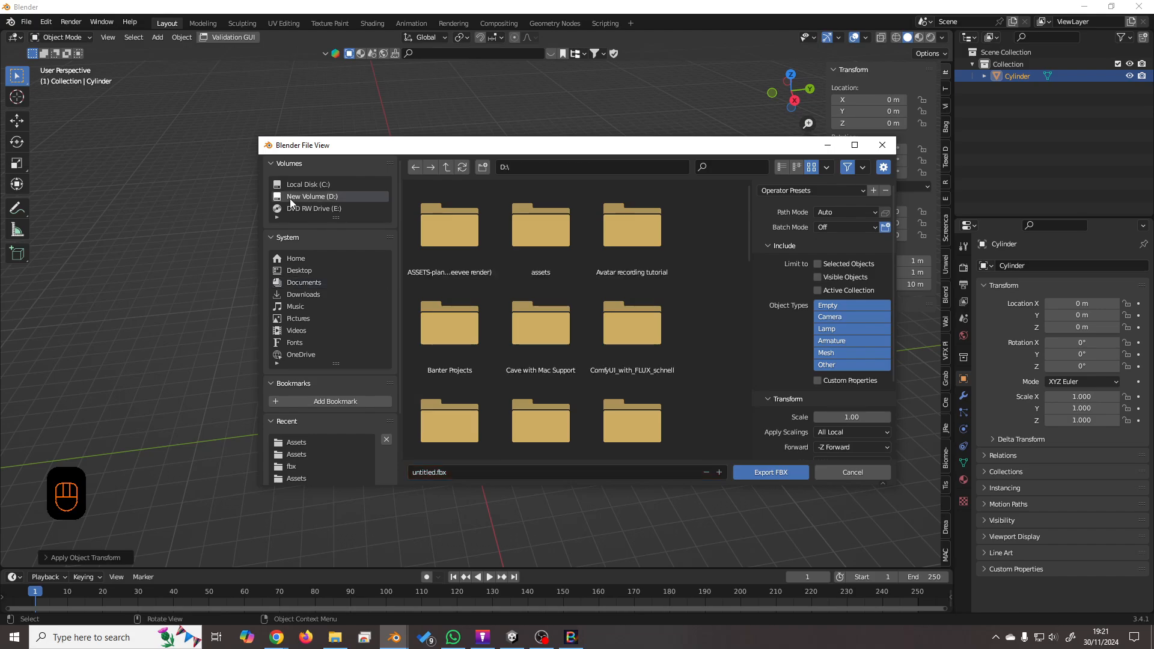
left_click(452, 347)
scroll(629, 239, "down", 10)
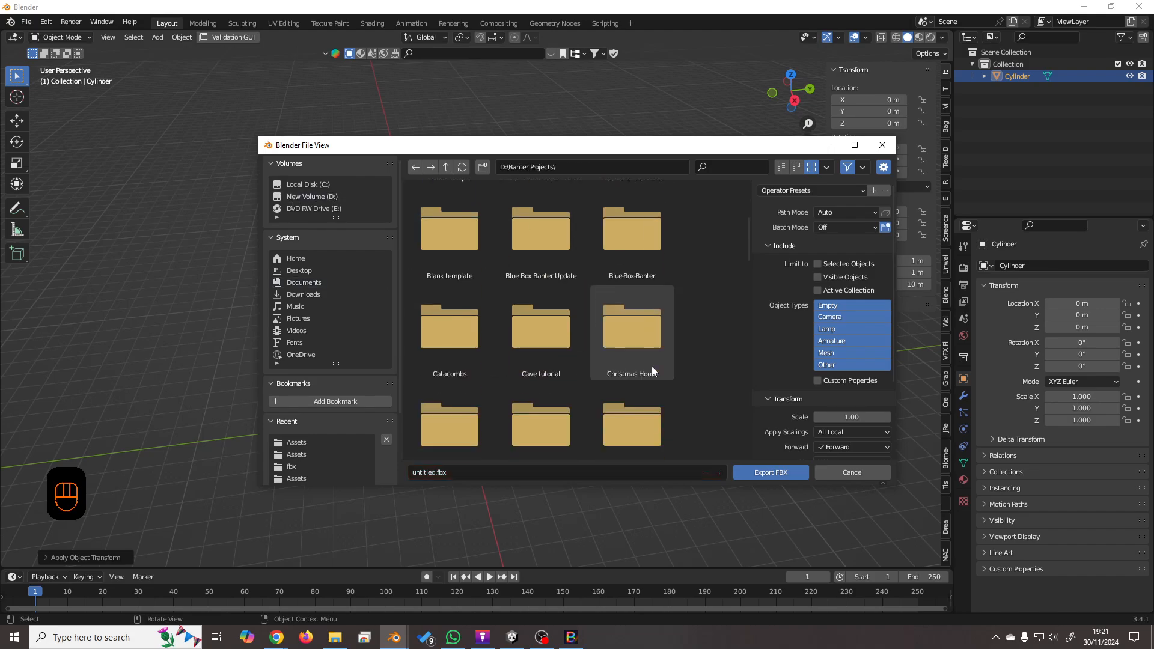
double_click(624, 307)
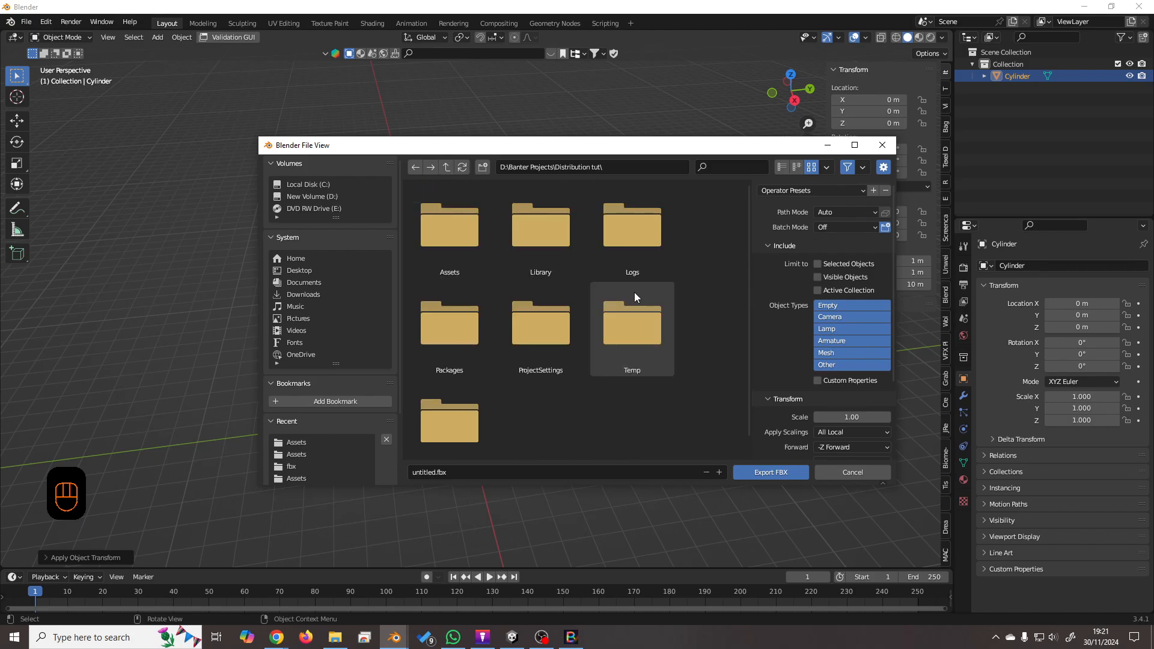
Limit the export to selected objects, name the file column, and export the cylinder as FBX.
left_click(854, 266)
left_click(477, 474)
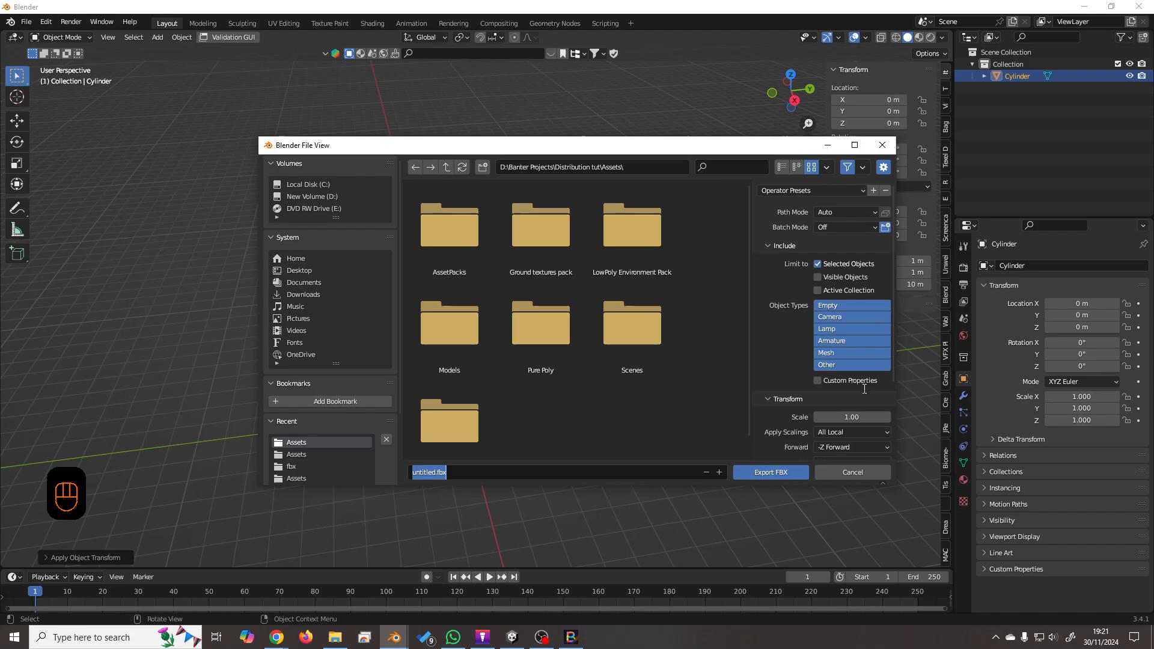
type("colum")
left_click(765, 472)
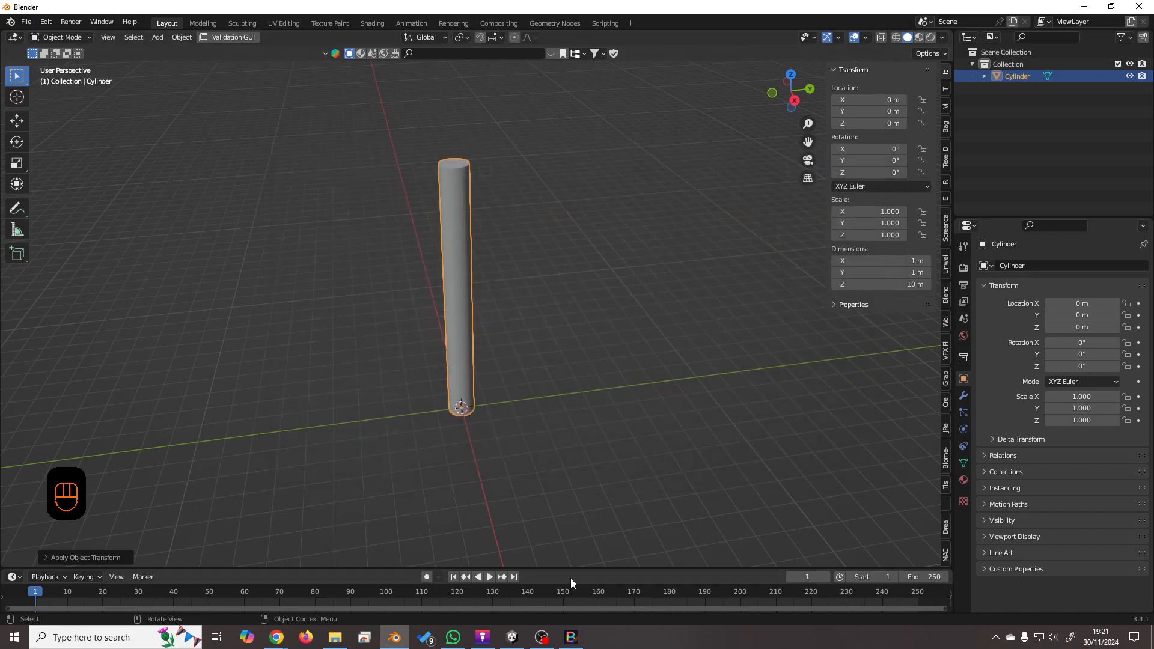
Switch to Unity, open the project's Assets folder, and collapse the SampleScene hierarchy.
left_click(511, 636)
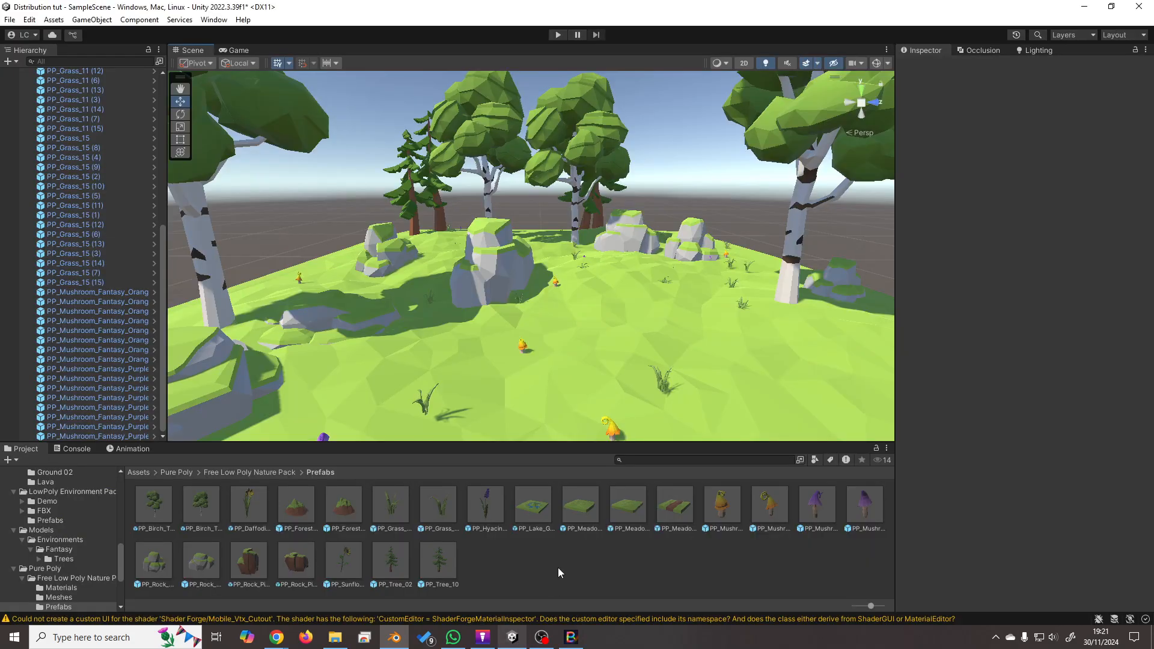
left_click(146, 474)
left_click(126, 356)
key("Left")
key("Left")
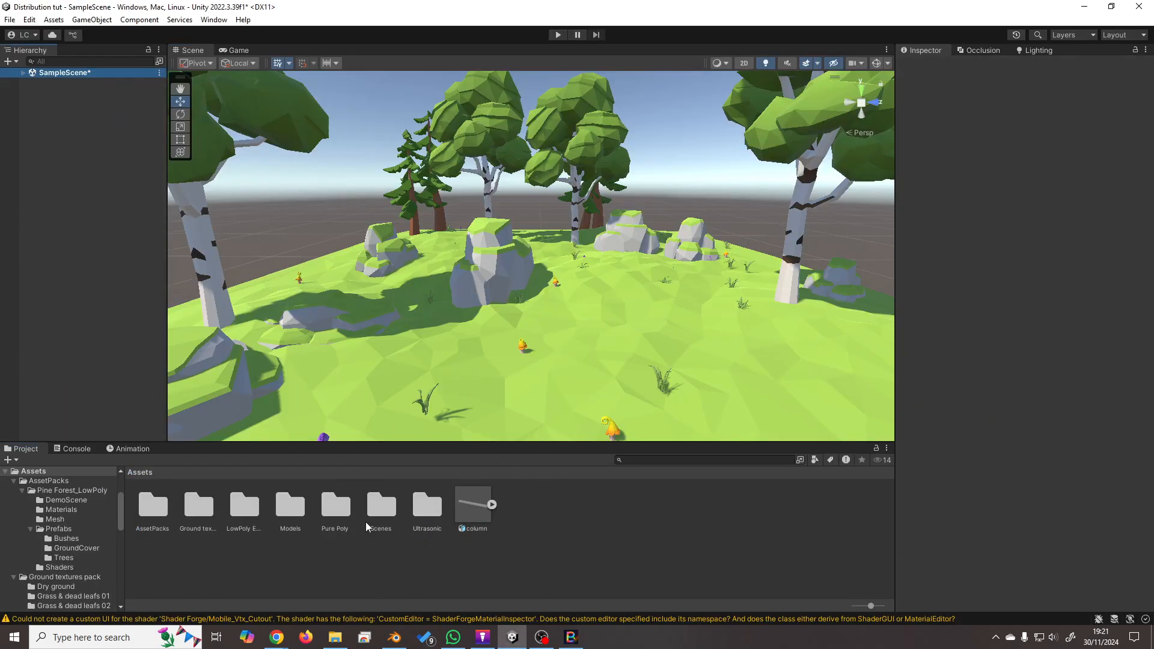
Add the column model to the scene hierarchy and inspect where it stands on the meadow.
left_click(474, 511)
left_click_drag(474, 511, 130, 355)
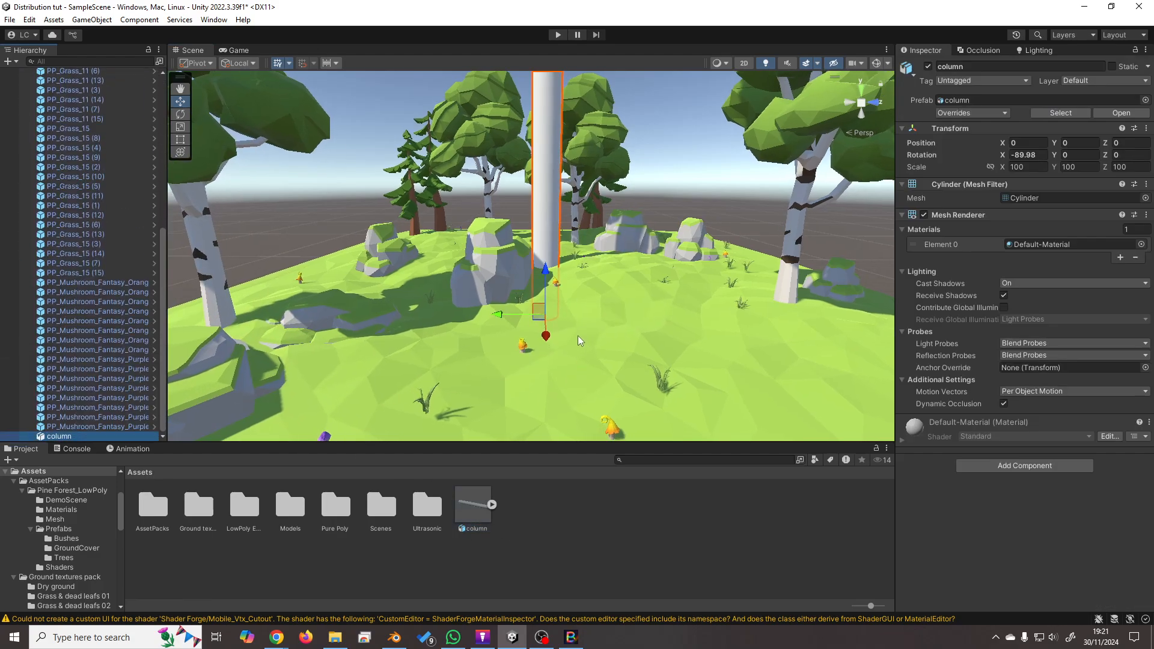
right_click_drag(578, 335, 552, 358)
scroll(567, 371, "down", 3)
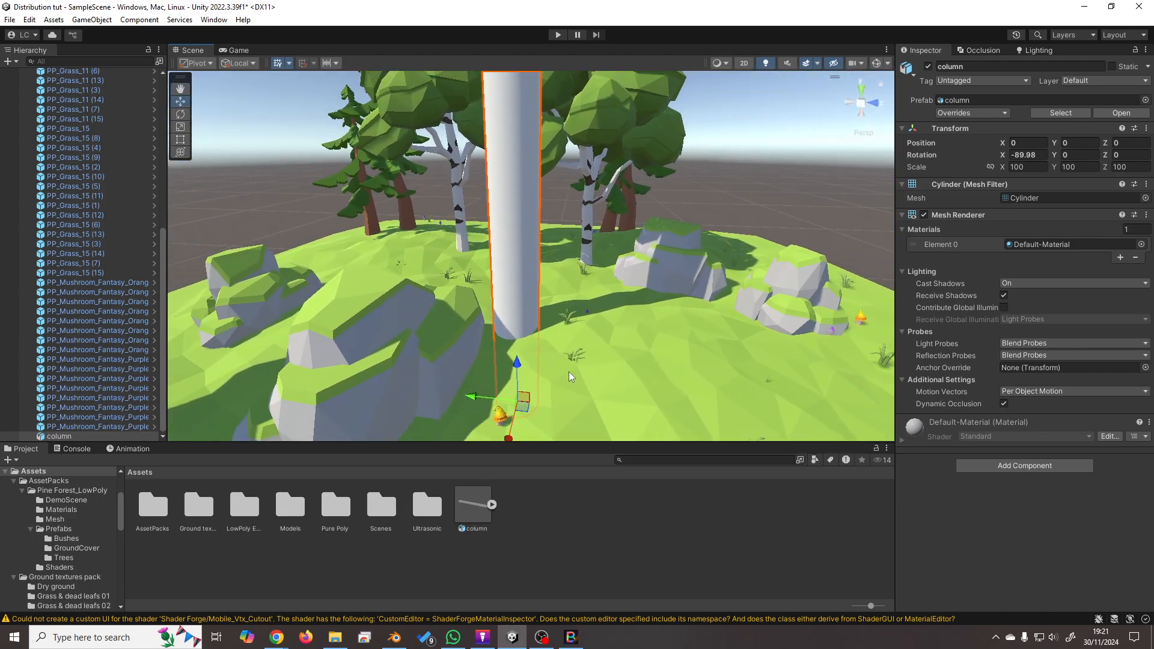
scroll(600, 386, "up", 3)
middle_click_drag(603, 347, 608, 334)
scroll(597, 338, "down", 4)
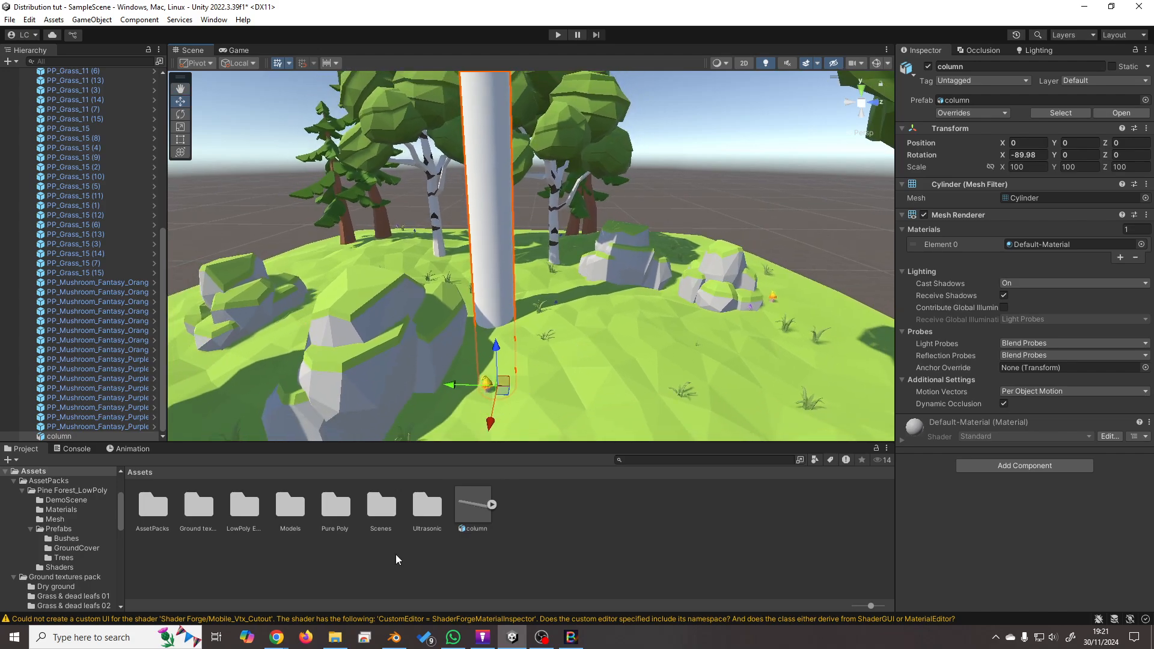
Switch to Blender and add a cube mesh at the base of the cylinder.
left_click(401, 638)
scroll(476, 434, "up", 6)
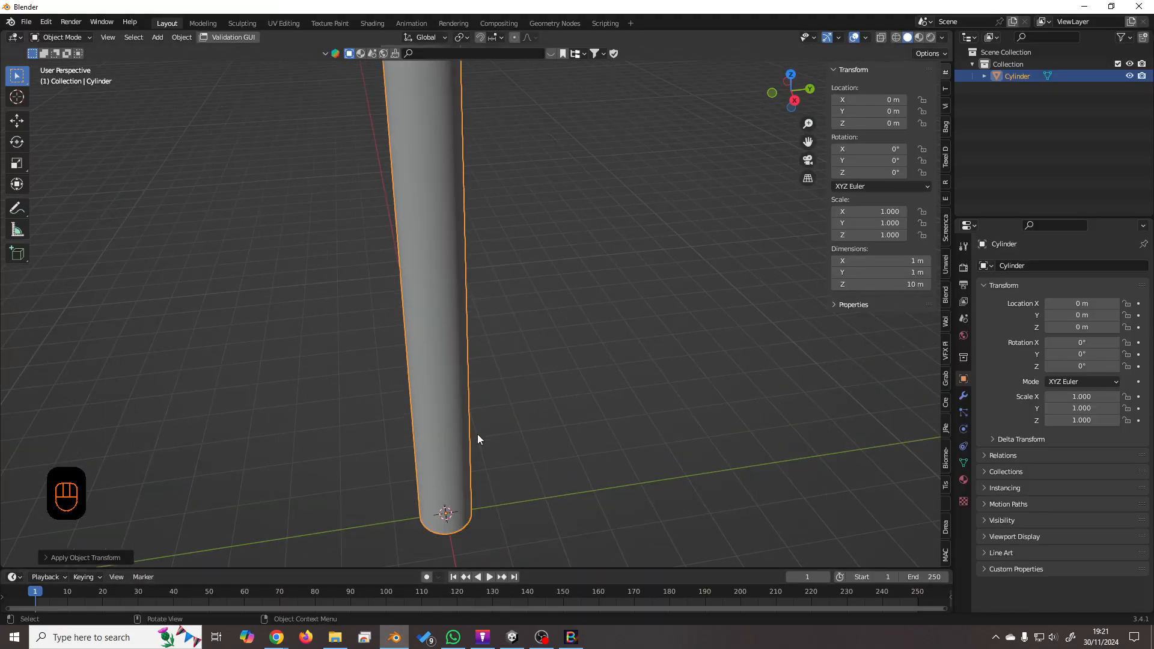
middle_click_drag(491, 493, 486, 400, "shift")
scroll(478, 431, "down", 4)
middle_click_drag(504, 346, 497, 433, "shift")
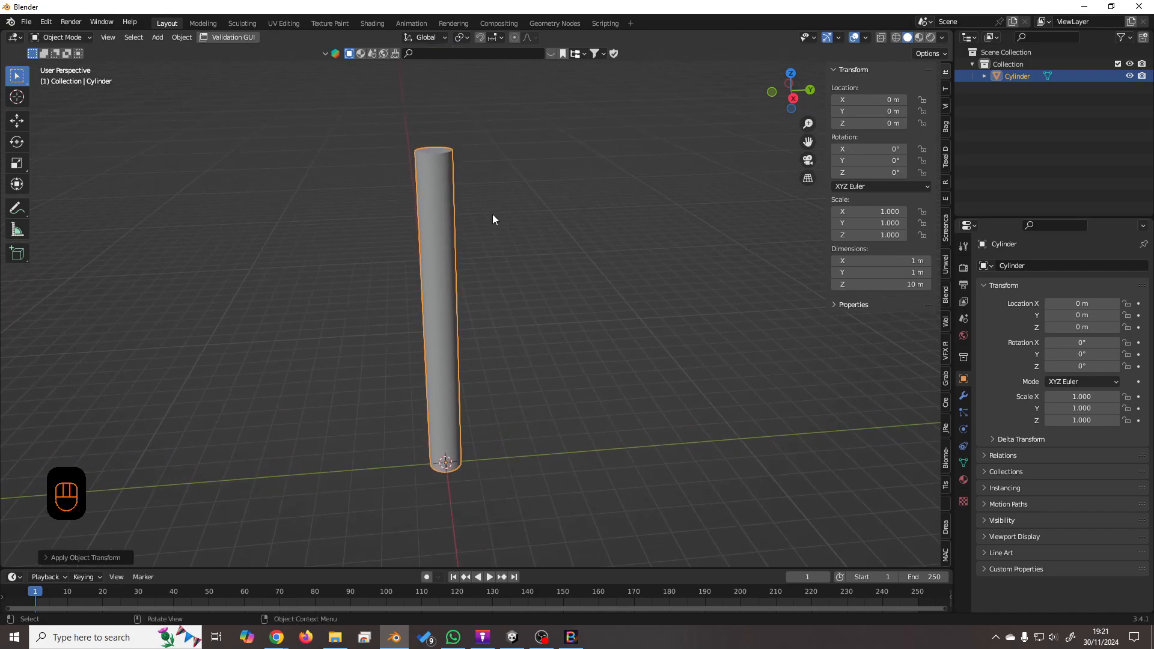
scroll(531, 500, "up", 2)
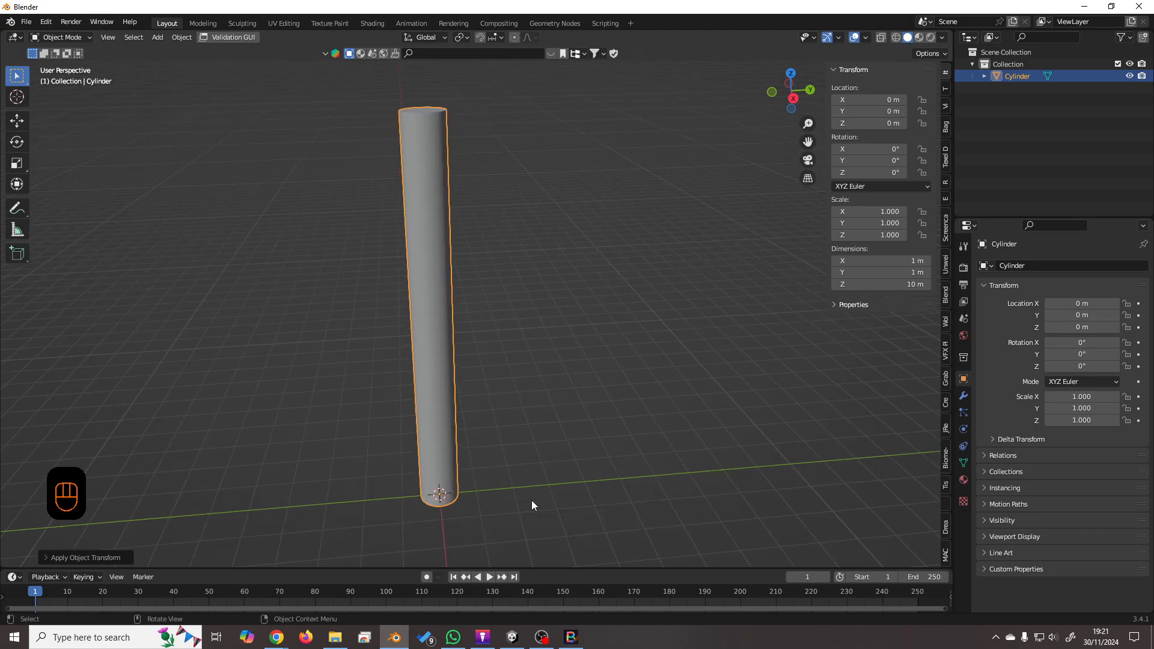
scroll(528, 499, "down", 1)
left_click(160, 37)
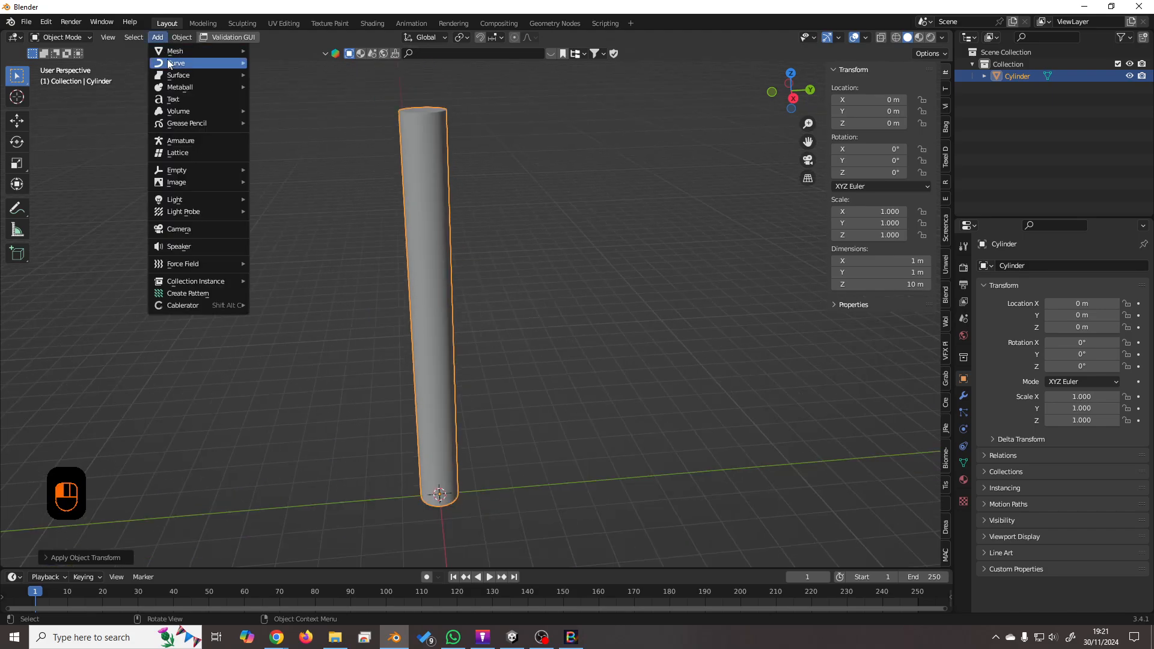
mouse_move(180, 51)
left_click(290, 74)
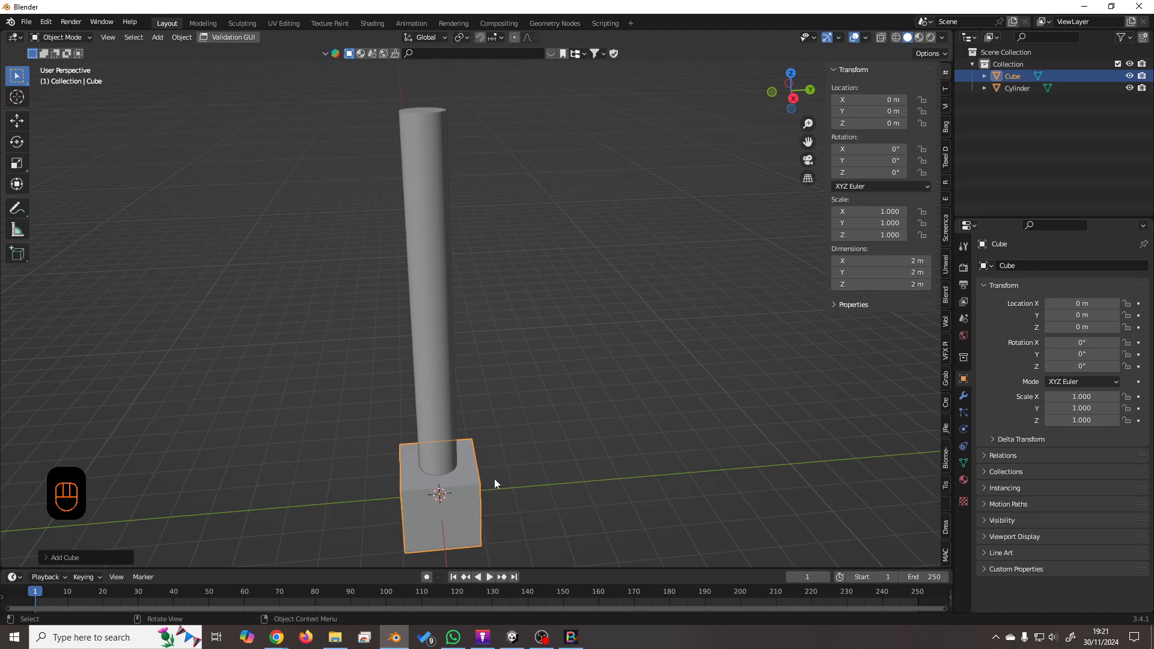
Select the cube's bottom face in Edit Mode and set the object's origin to it.
scroll(492, 480, "down", 2)
middle_click_drag(446, 422, 469, 440)
scroll(468, 456, "up", 3)
key("Tab")
left_click(402, 529)
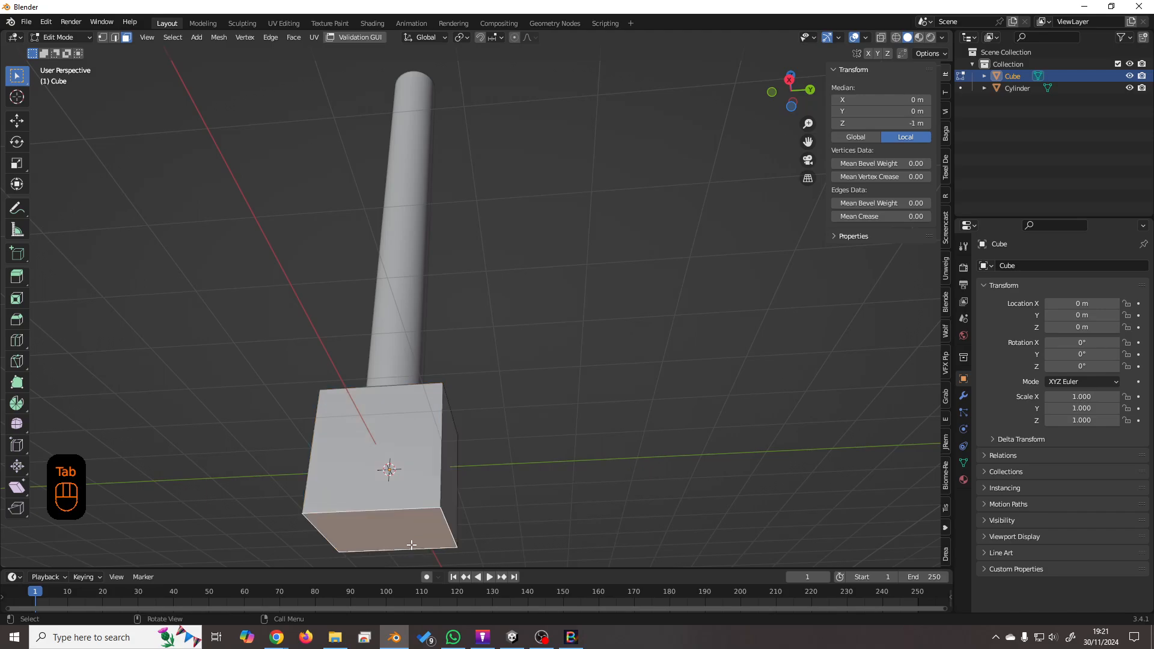
key("shift+s")
left_click(438, 611)
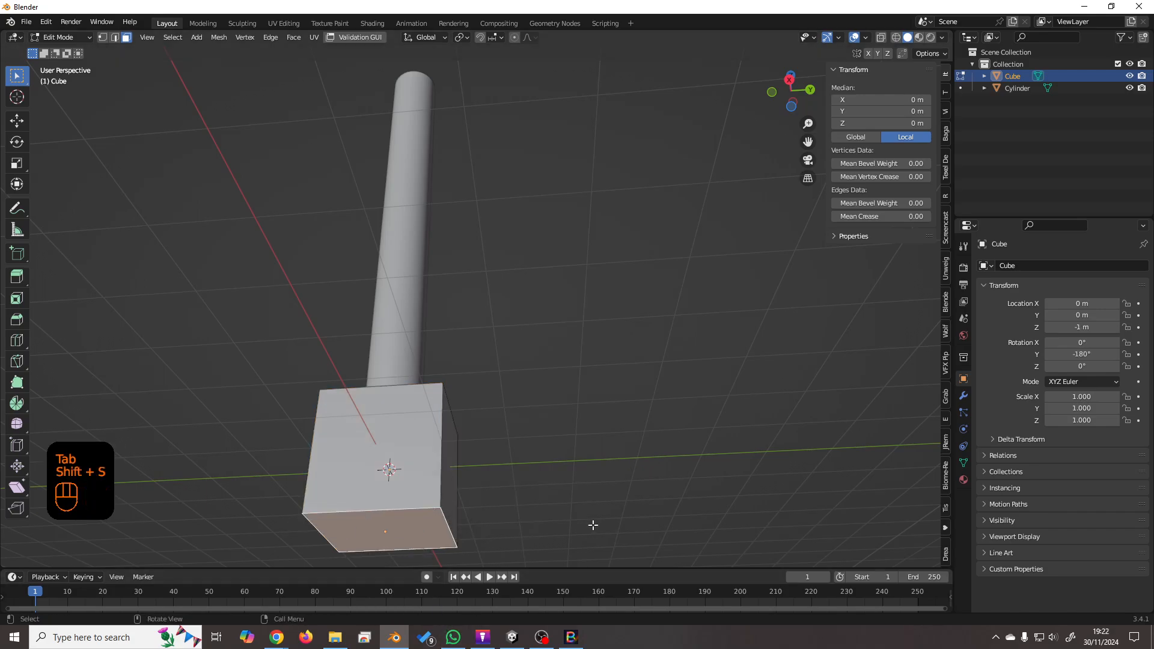
Return to Object Mode and clear the cube's location so its base rests on the grid.
key("Tab")
key("alt+g")
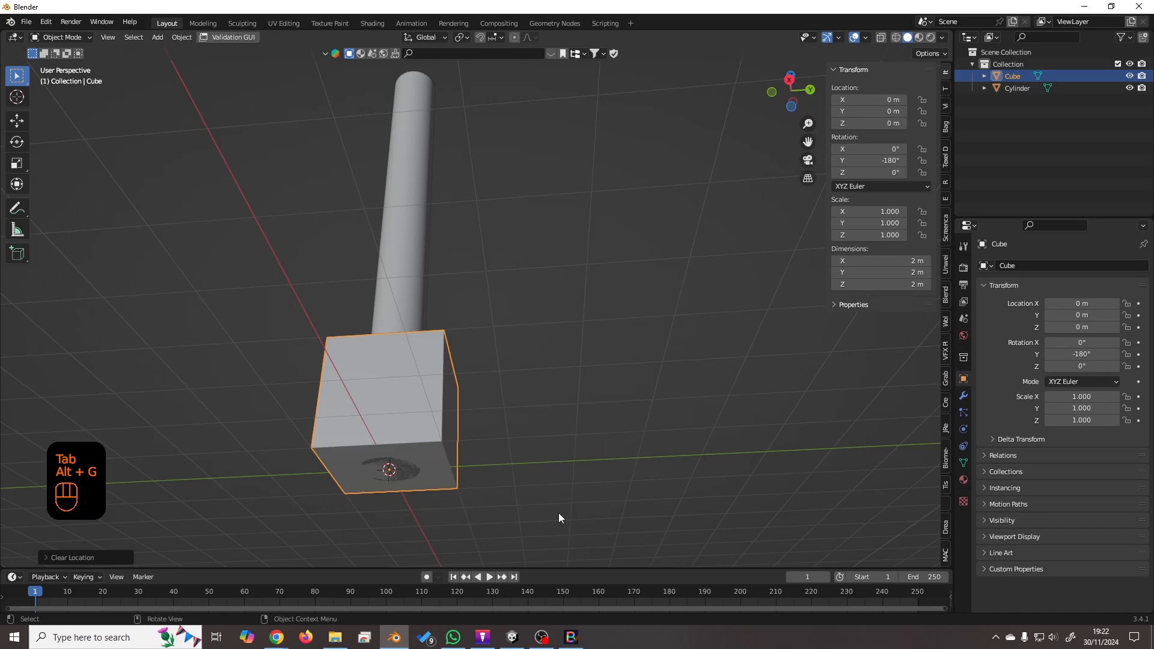
middle_click_drag(558, 513, 424, 402)
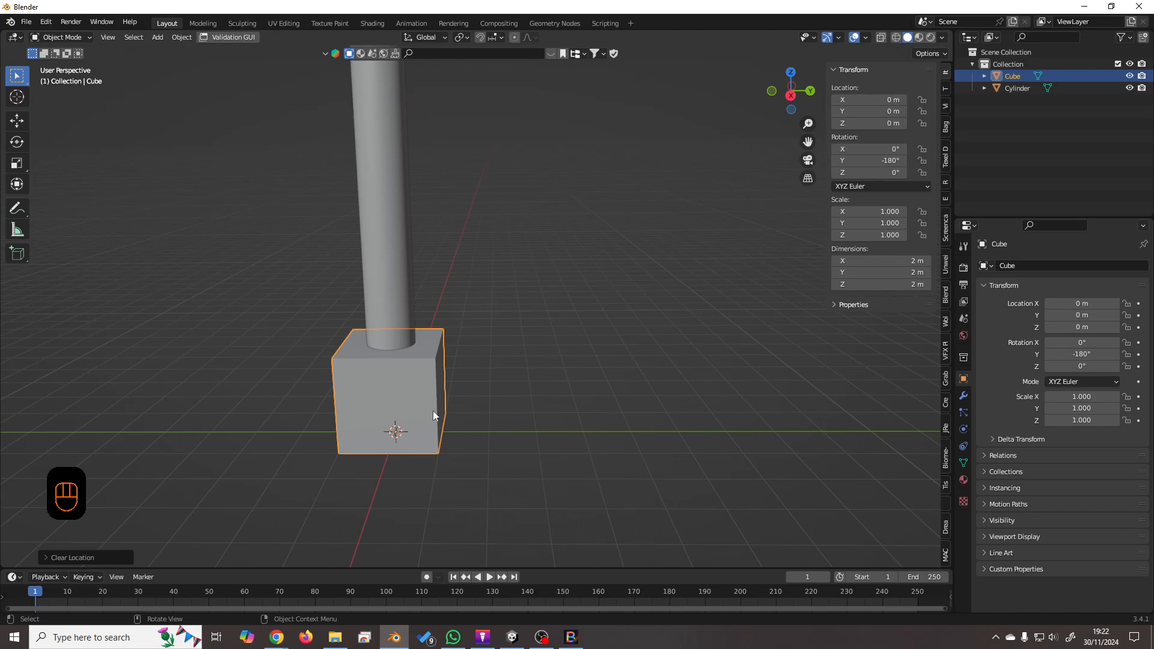
In Edit Mode, move the cube's entire mesh about 3.4 m along global X, away from the column and the object's origin.
key("Tab")
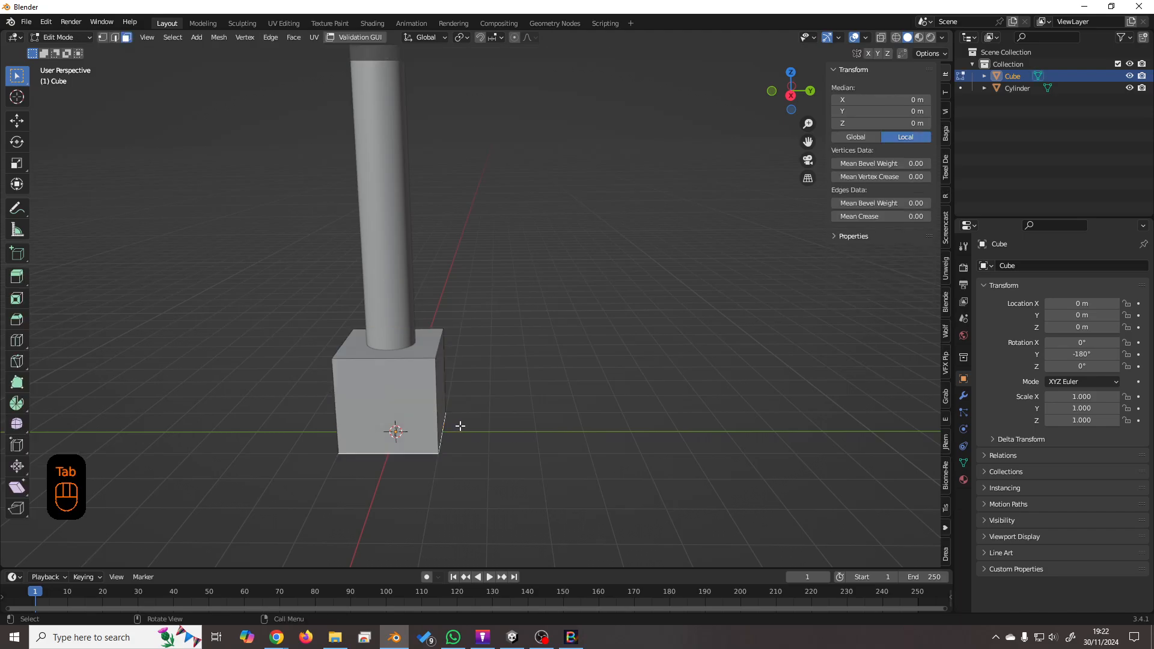
key("a")
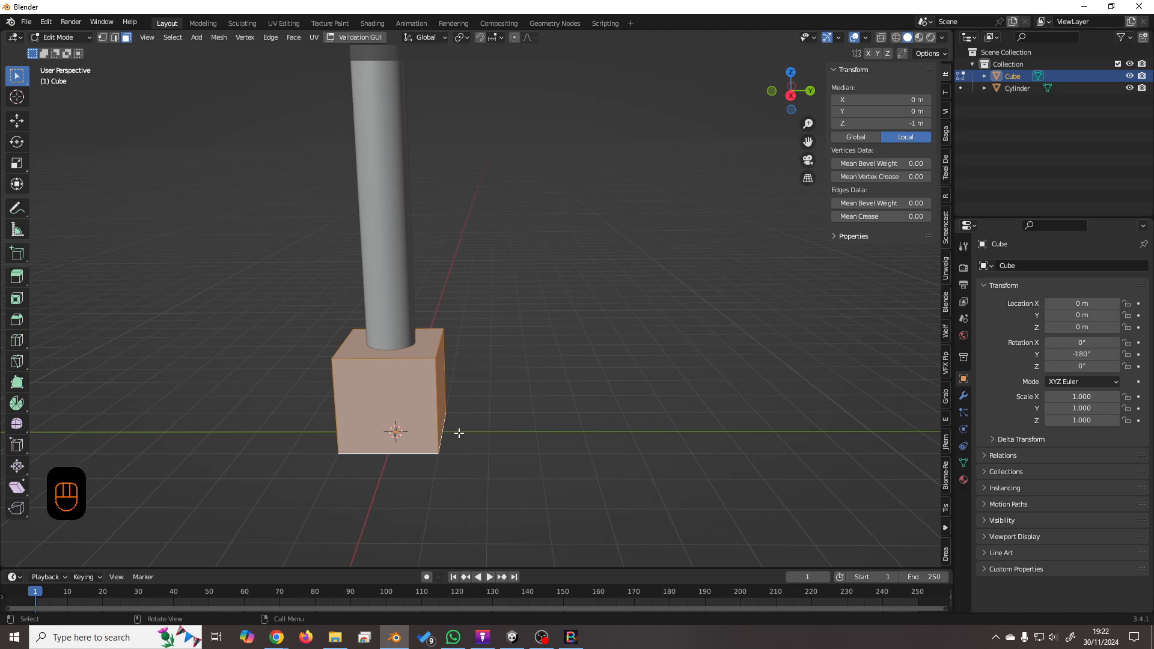
key("g")
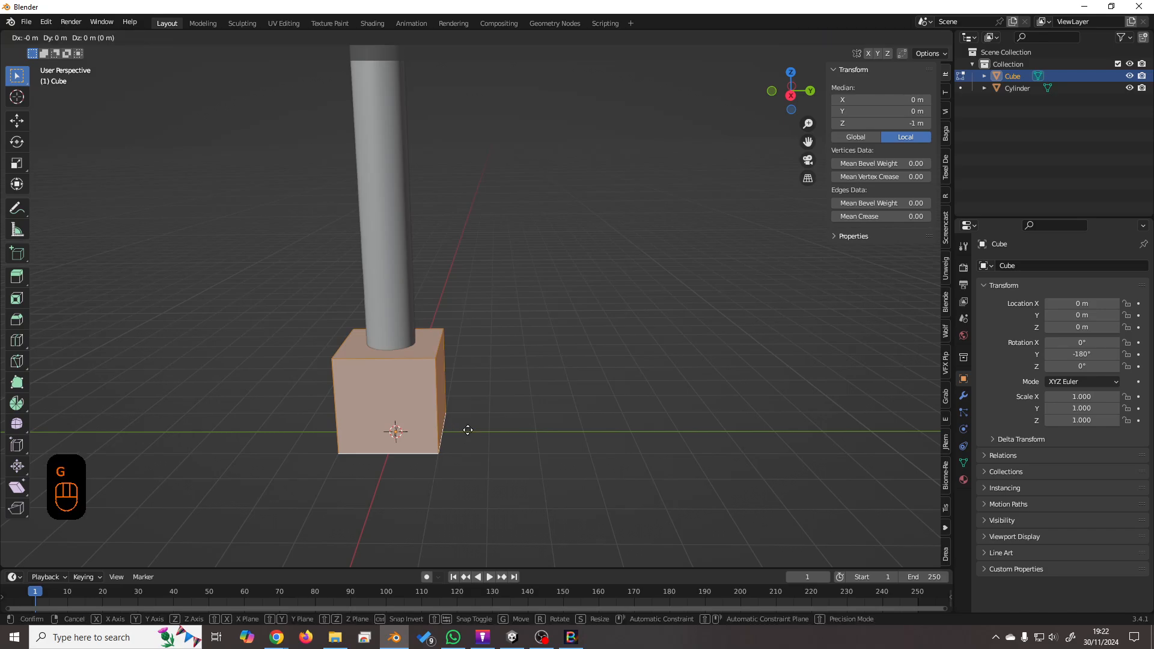
key("x")
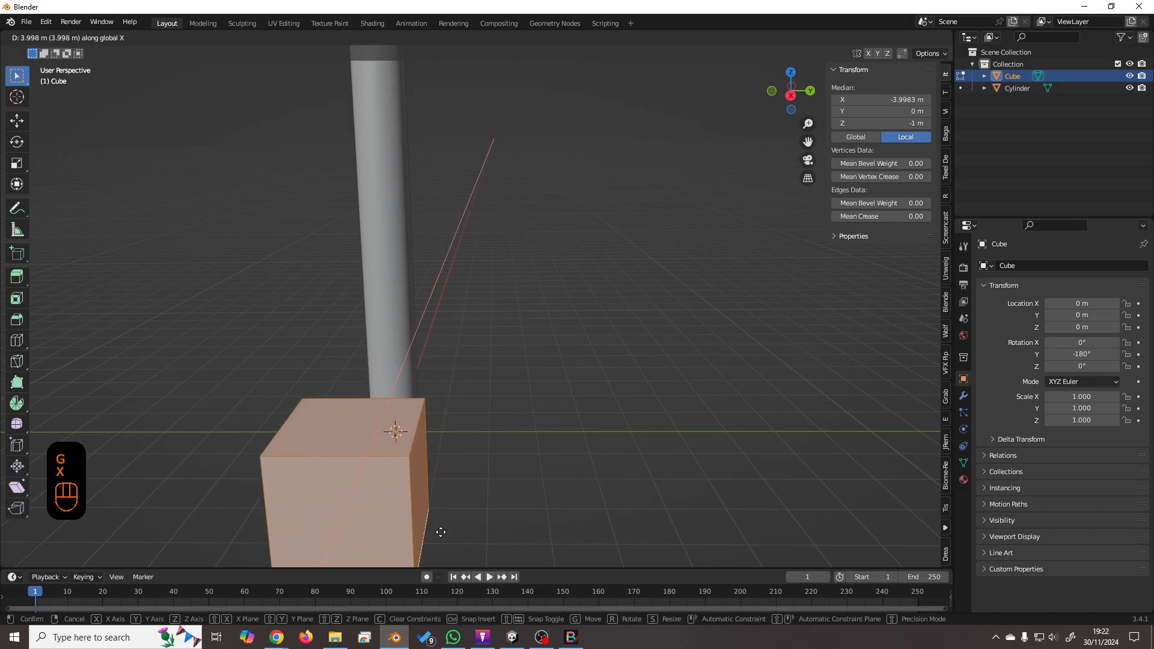
left_click(431, 509)
Lower the cube's top face along Z so the block is about 0.31 m high.
middle_click_drag(418, 497, 533, 413)
left_click(535, 384)
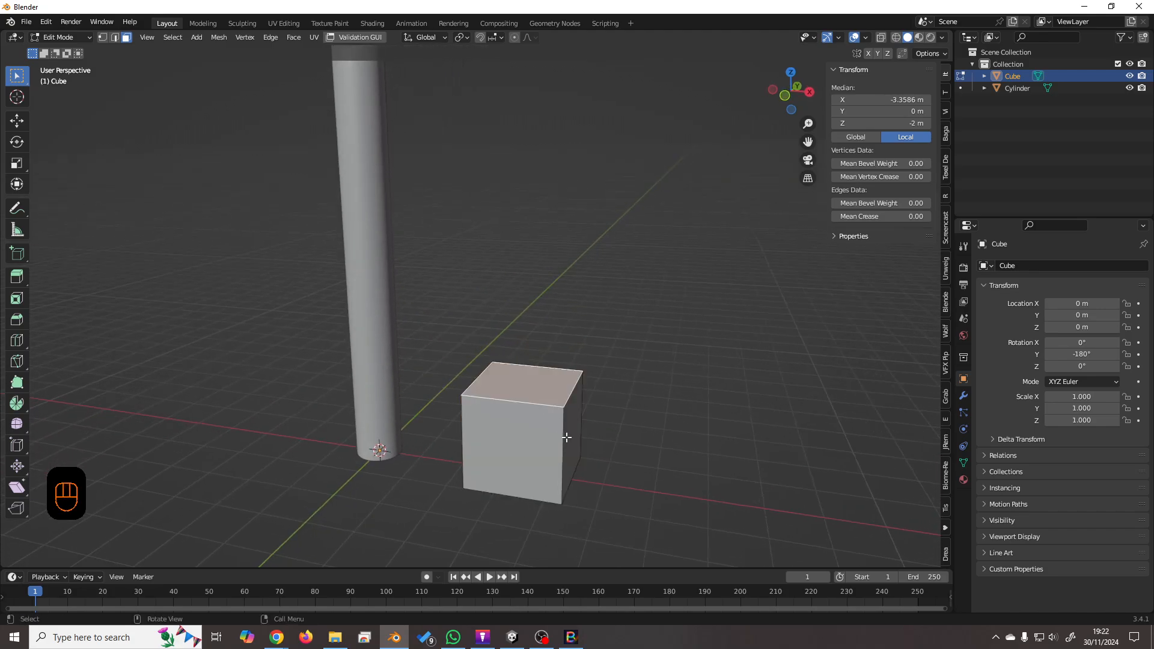
key("g")
key("z")
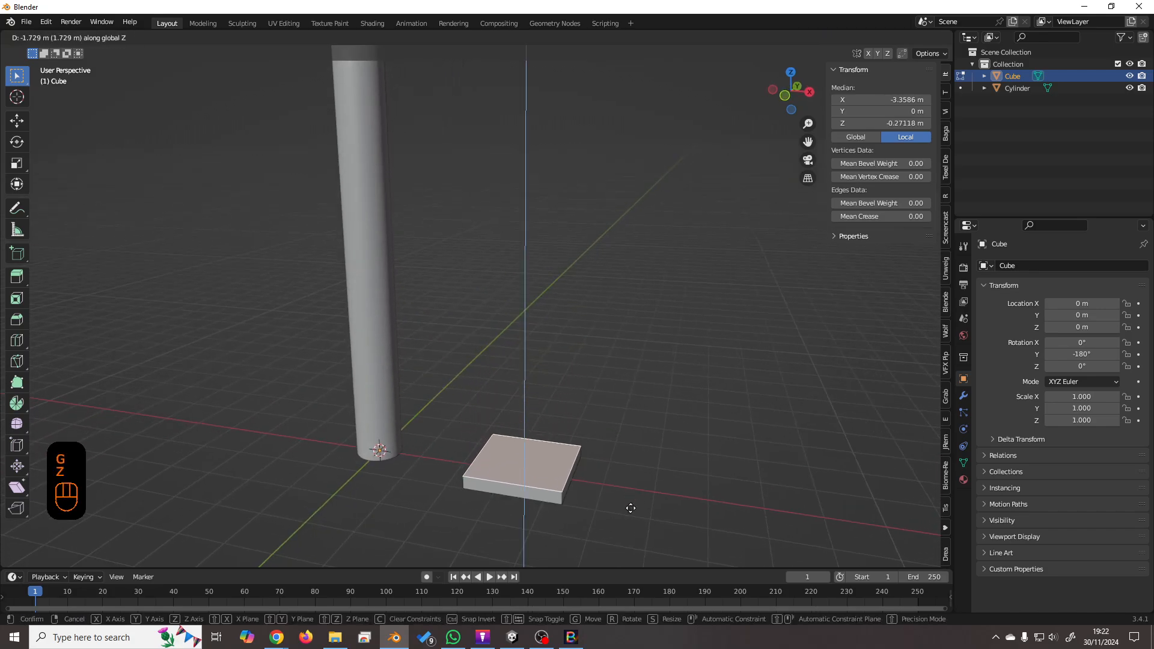
left_click(631, 506)
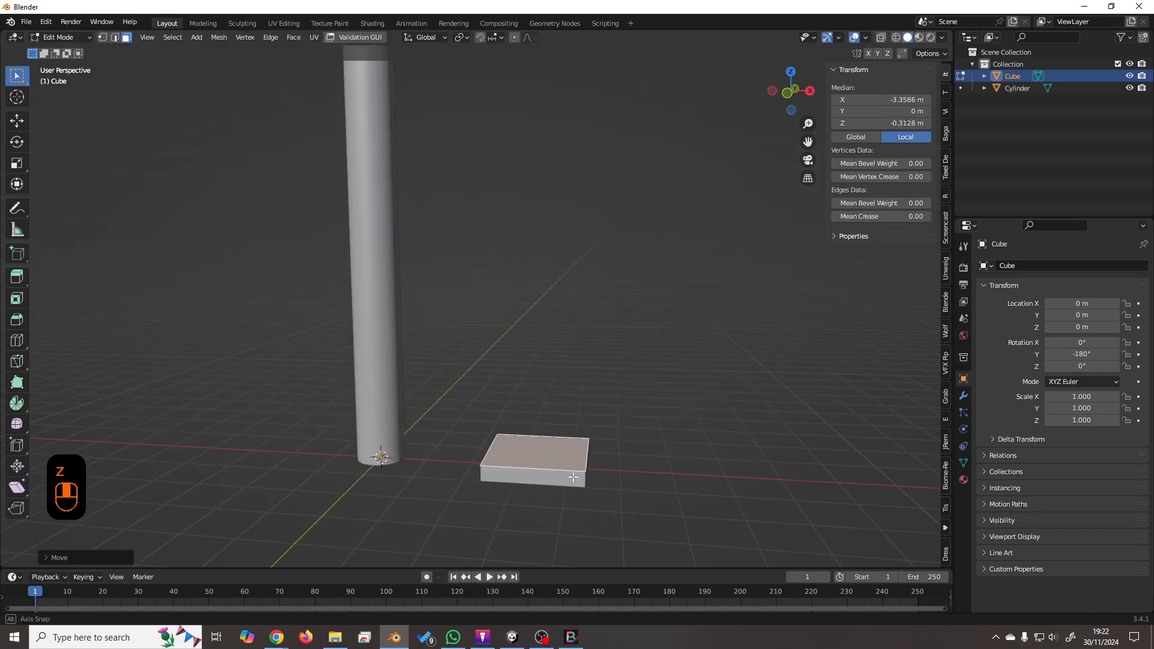
Scale the whole block along Y to a width of about 0.7 m.
middle_click_drag(562, 488, 657, 476)
key("a")
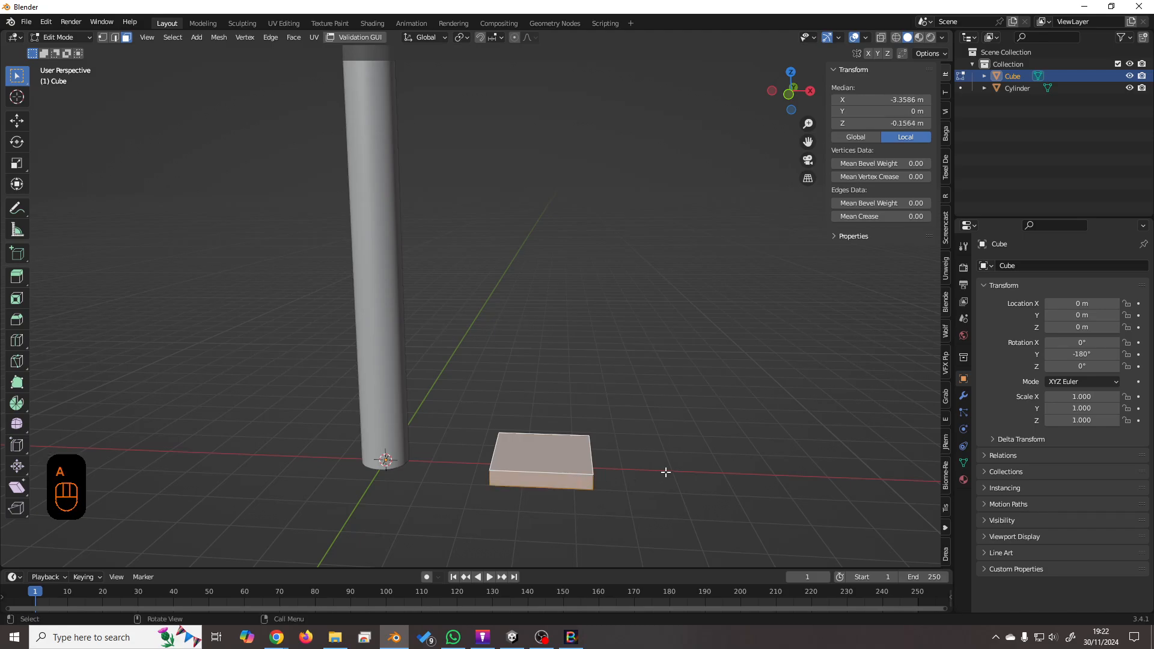
key("s")
key("y")
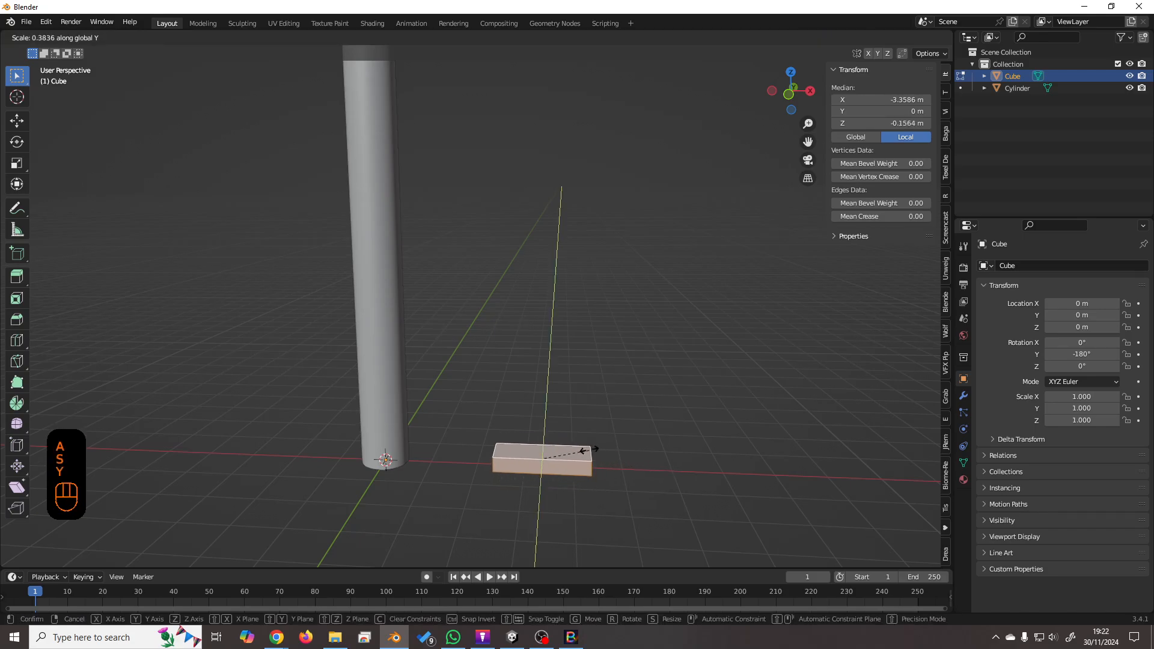
left_click(584, 449)
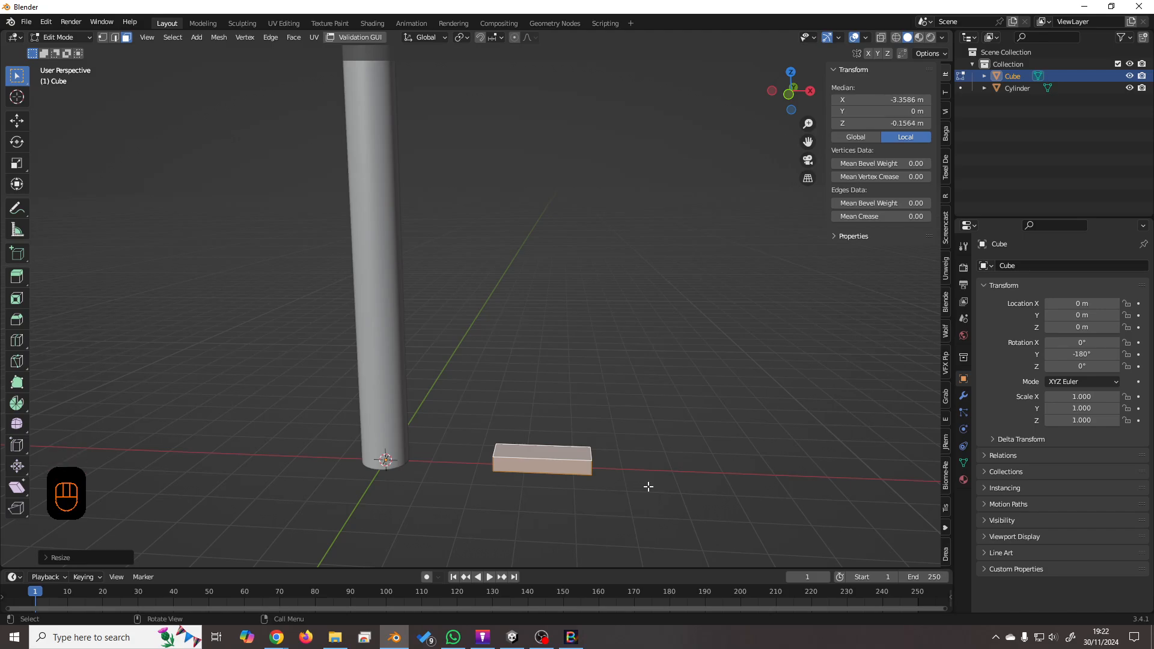
Lower the block's top face further along Z, leaving a slab about 0.16 m thick.
middle_click_drag(647, 487, 607, 452, "shift")
scroll(607, 451, "up", 3)
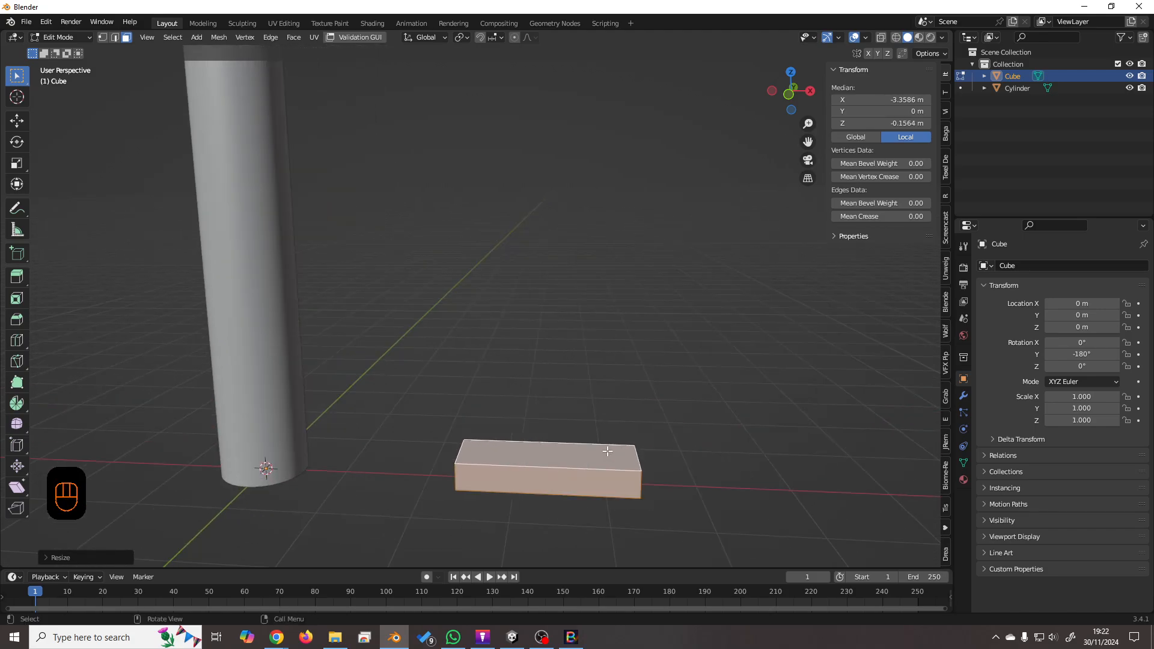
left_click(527, 461)
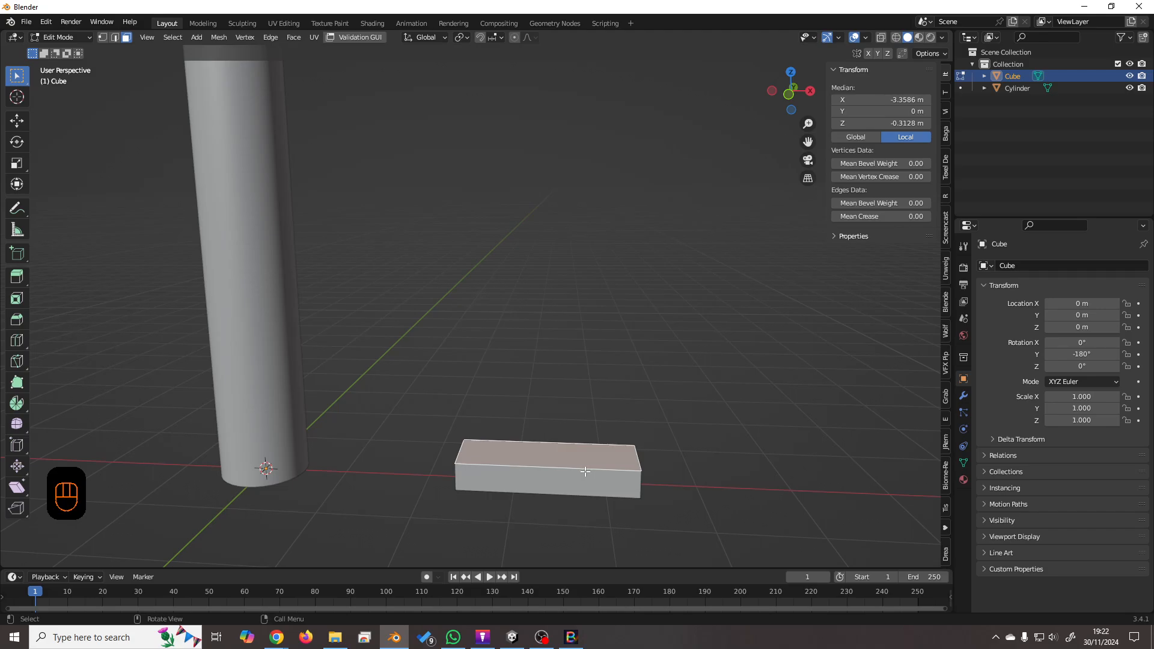
key("g")
key("z")
left_click(585, 514)
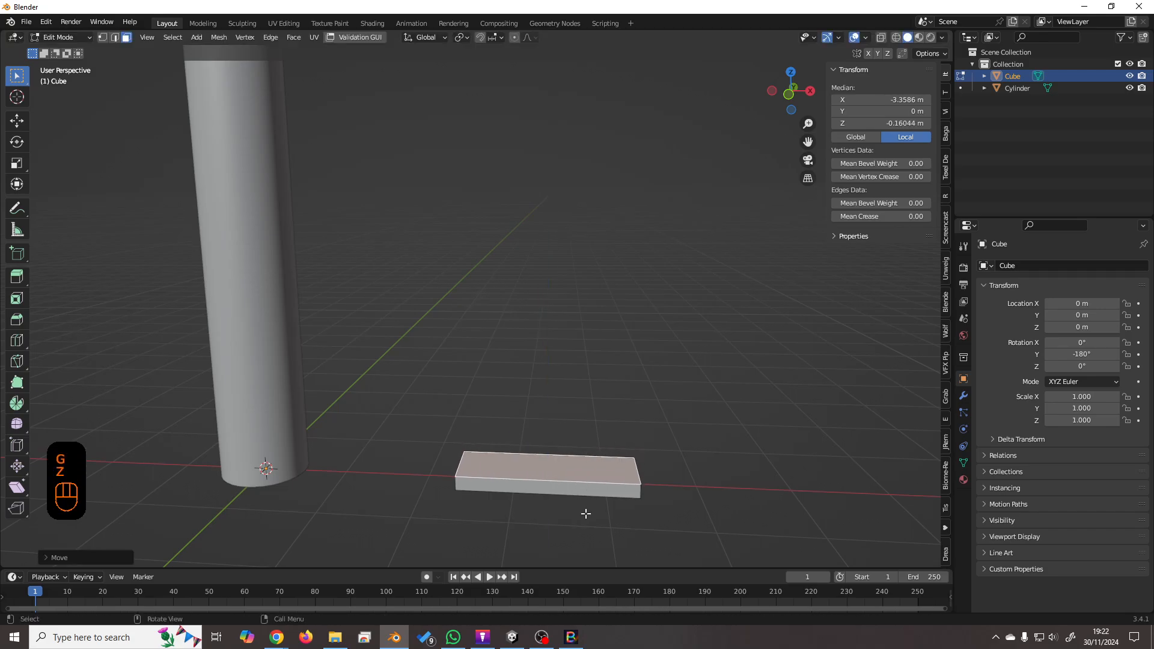
Move the whole slab mesh about 2 m back along X so its inner end sits in the column's base.
key("a")
key("g")
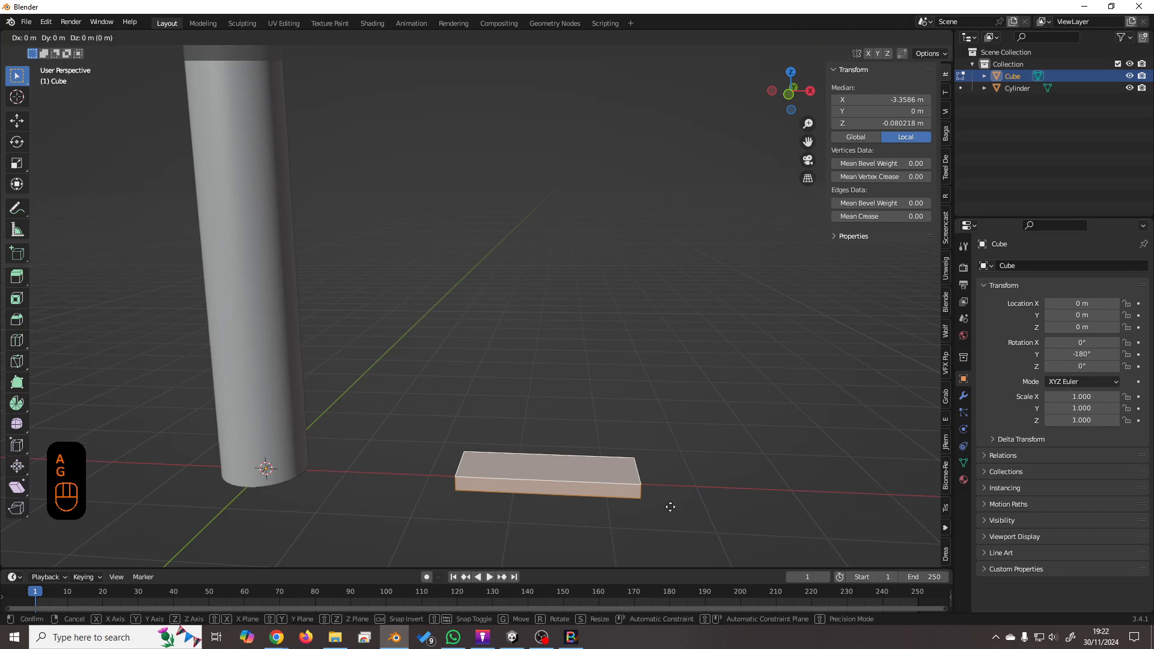
key("x")
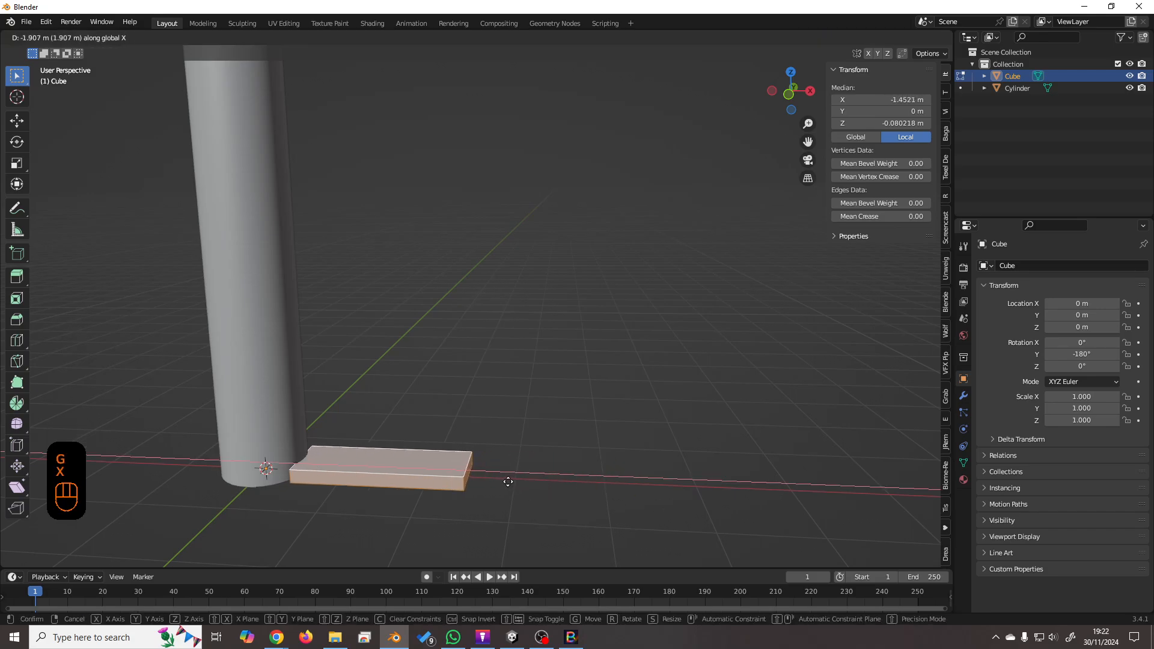
left_click(498, 479)
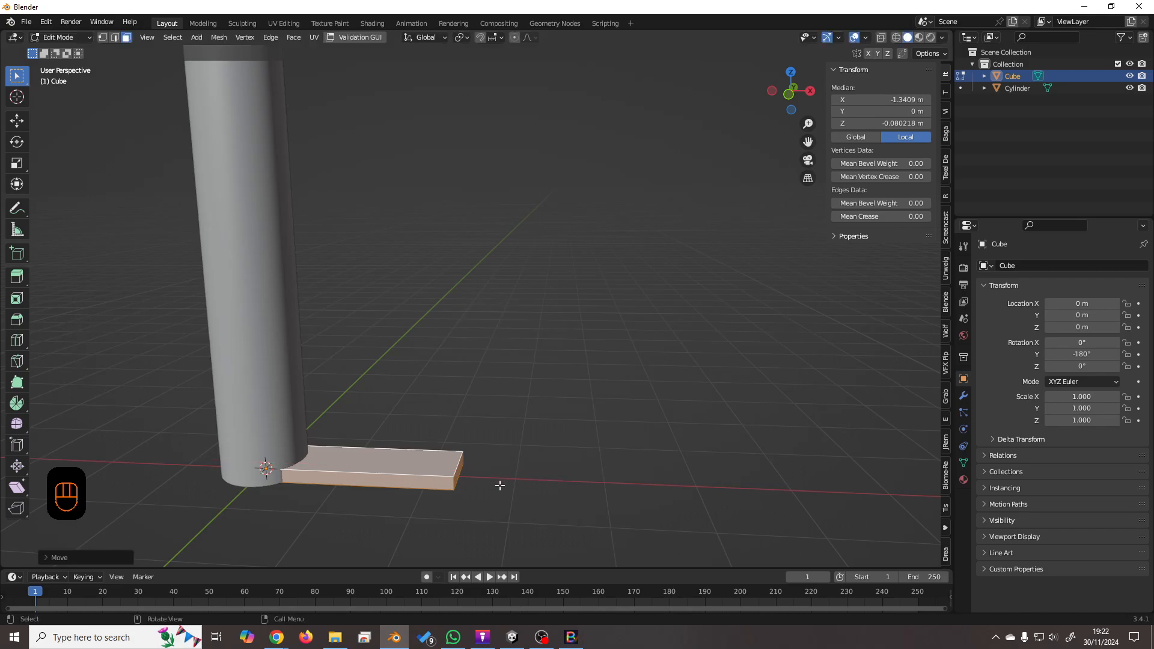
scroll(399, 512, "up", 2)
scroll(399, 512, "up", 2)
scroll(402, 521, "down", 3)
middle_click_drag(401, 521, 434, 473, "shift")
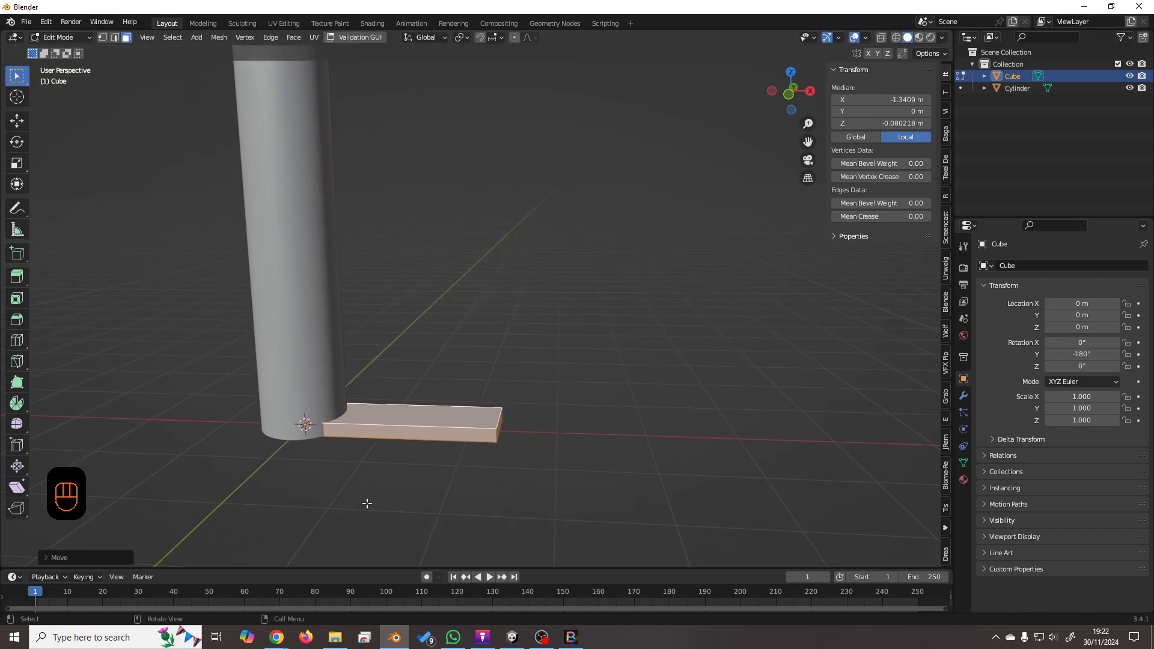
middle_click_drag(366, 504, 430, 465)
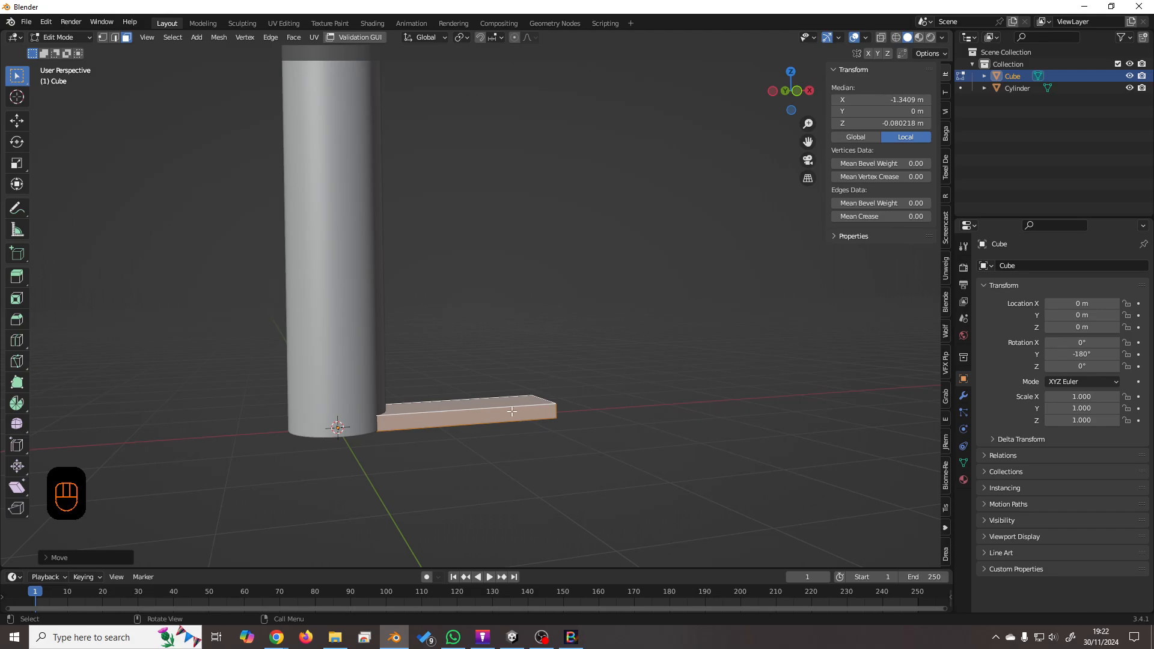
middle_click_drag(511, 411, 463, 459)
Return to Object Mode and apply the slab's rotation.
key("Tab")
key("ctrl+a")
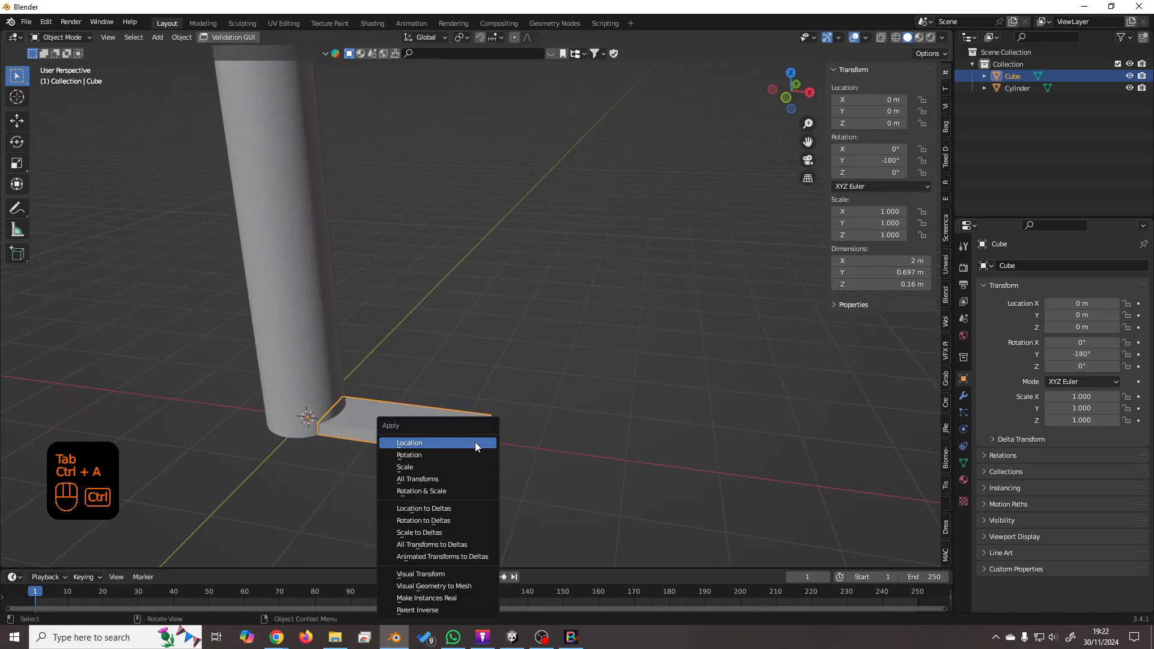
left_click(474, 441)
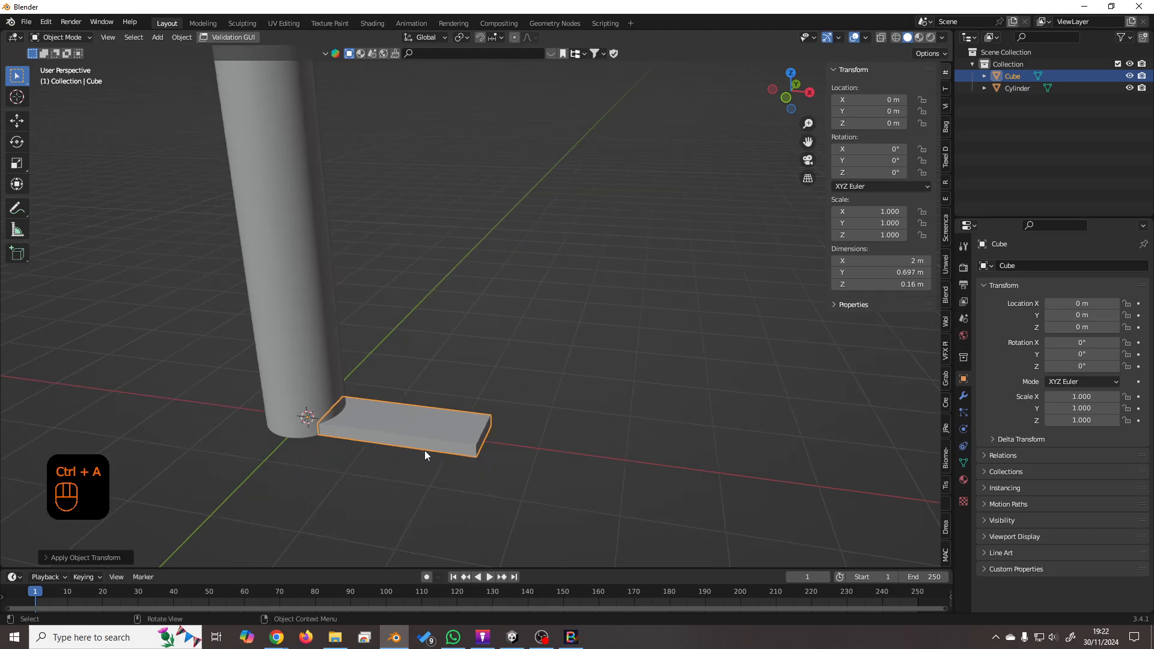
Export the selected slab as an FBX named step.fbx to the Unity project's Assets folder.
key("F4")
mouse_move(422, 448)
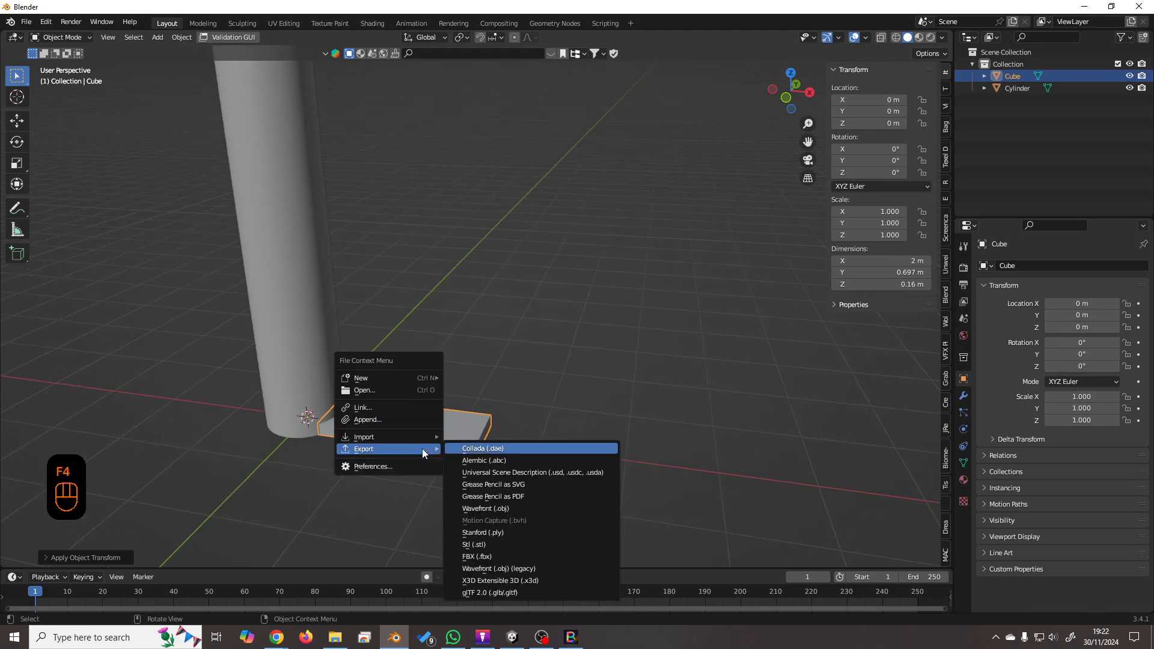
left_click(476, 556)
type("st")
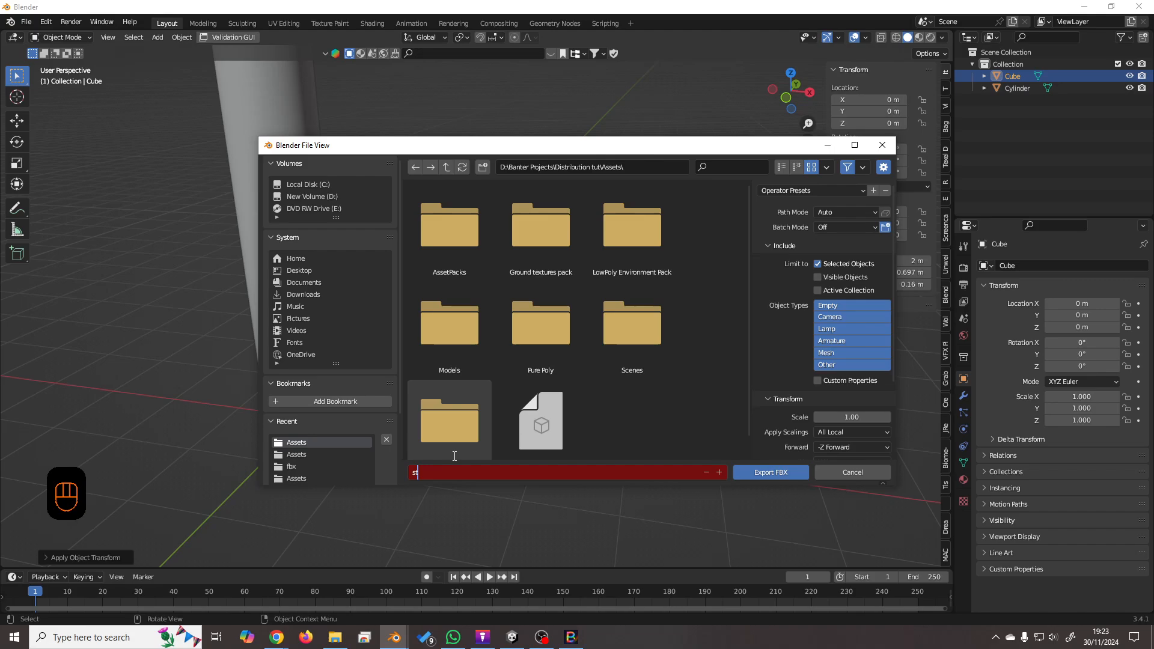
type("ep.fbx")
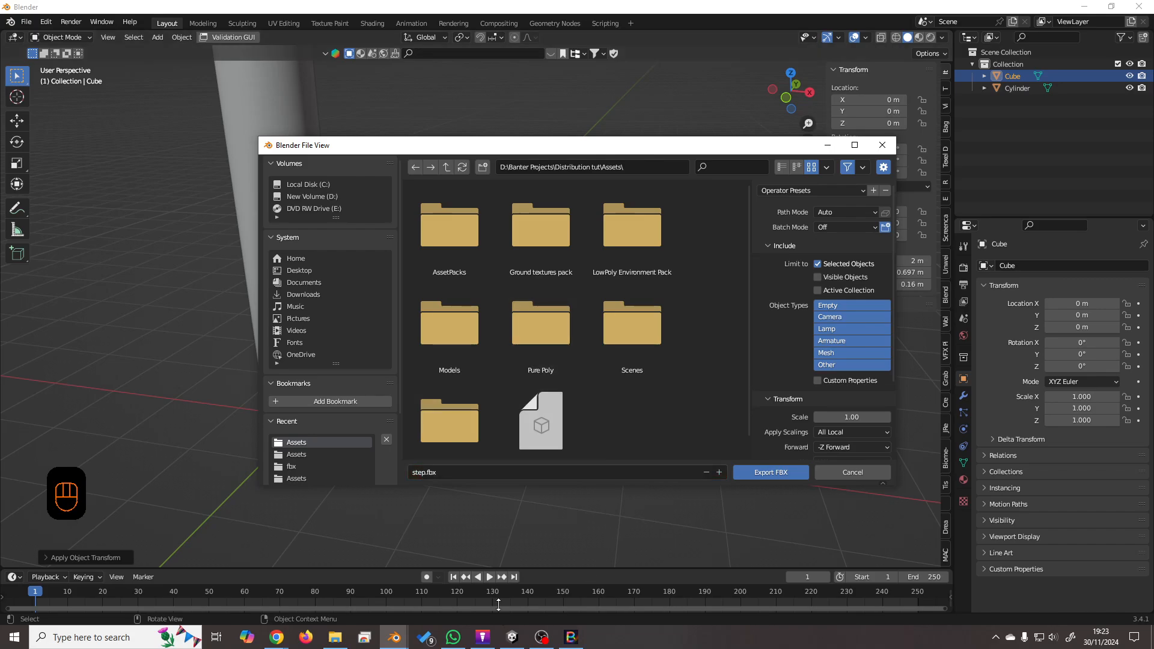
left_click(775, 472)
Switch to Unity, add the step model to the scene hierarchy and inspect where it stands relative to the column.
left_click(512, 637)
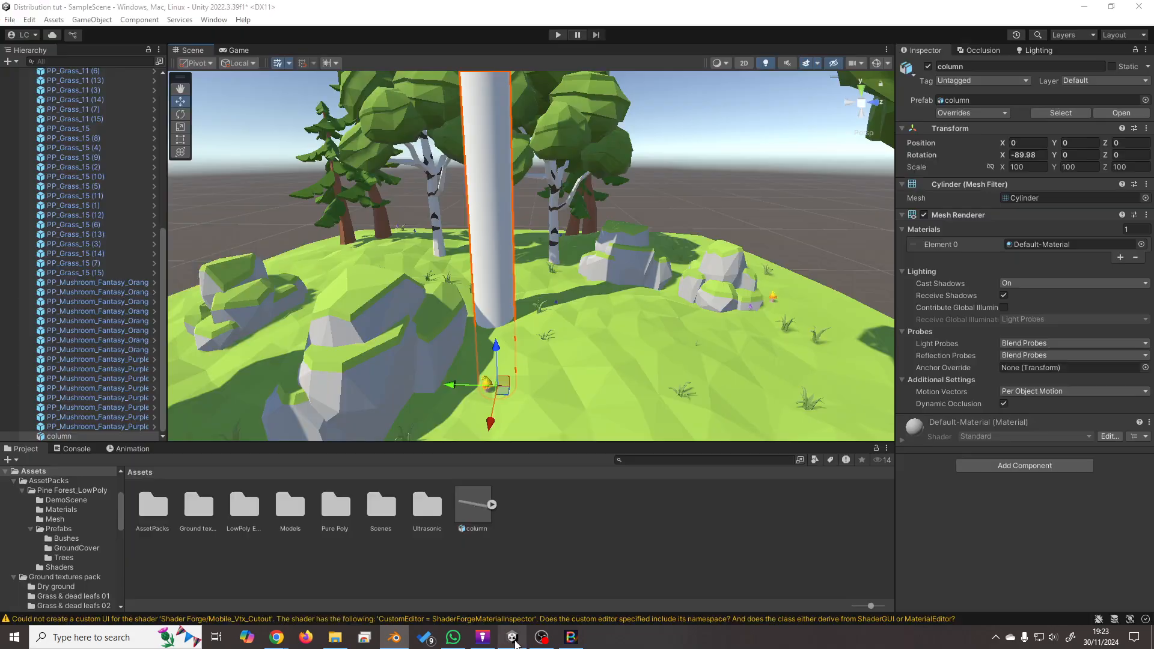
left_click(85, 391)
key("Left")
key("Left")
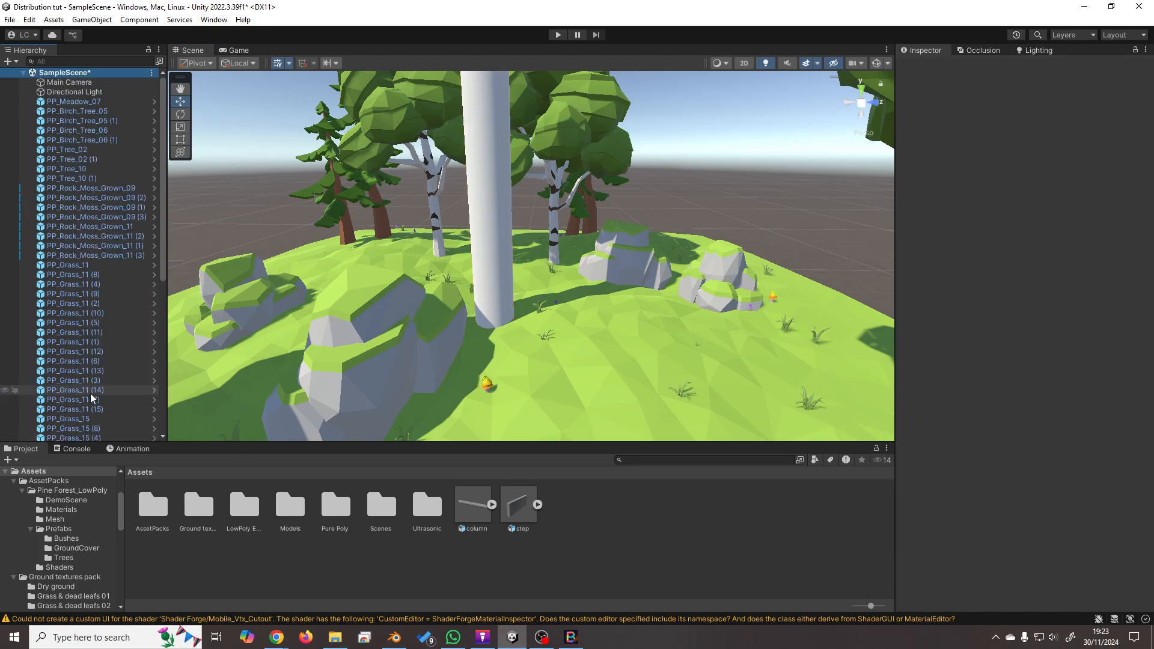
left_click_drag(520, 516, 106, 334)
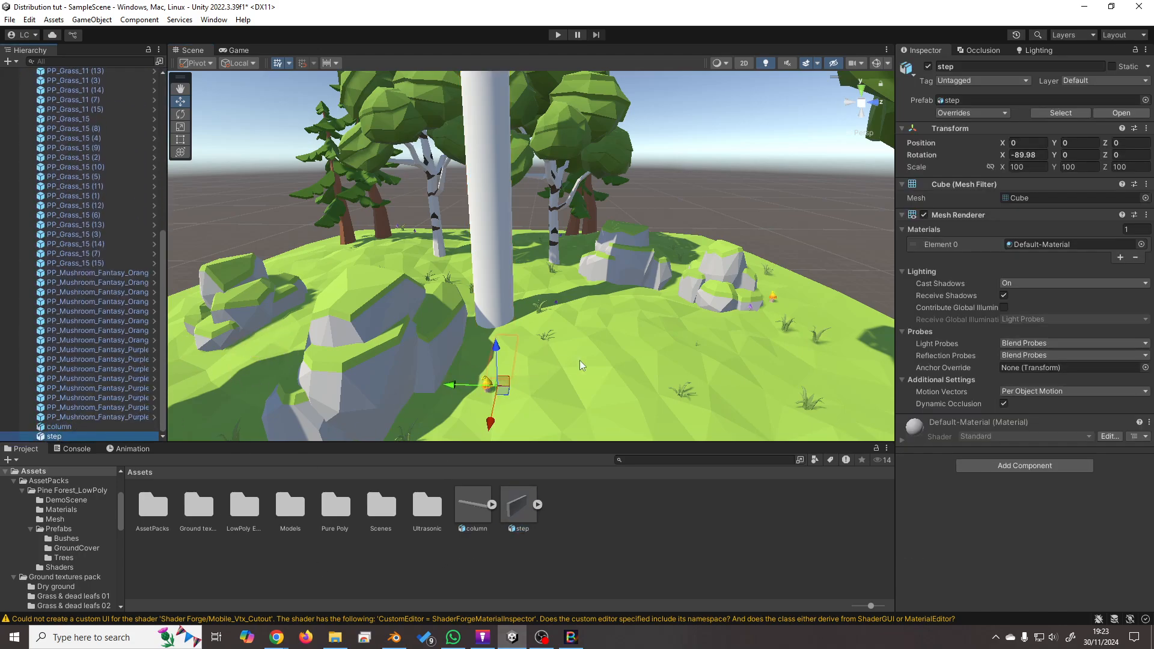
scroll(554, 387, "up", 2)
middle_click_drag(535, 399, 683, 240)
scroll(585, 372, "up", 4)
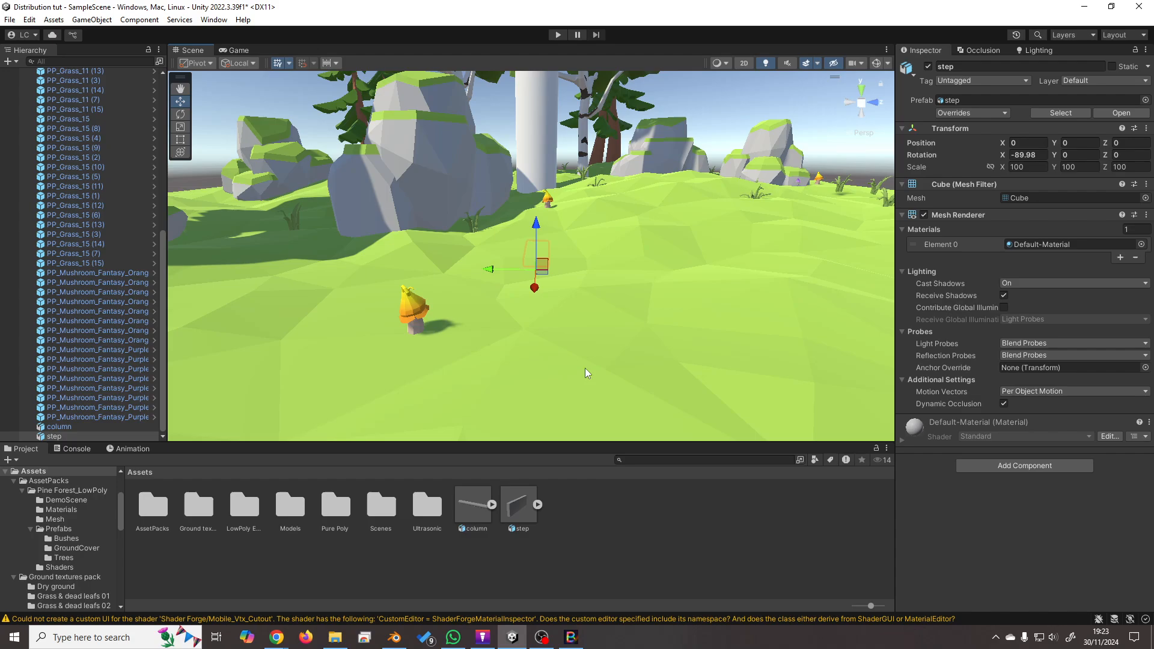
middle_click_drag(585, 372, 565, 531)
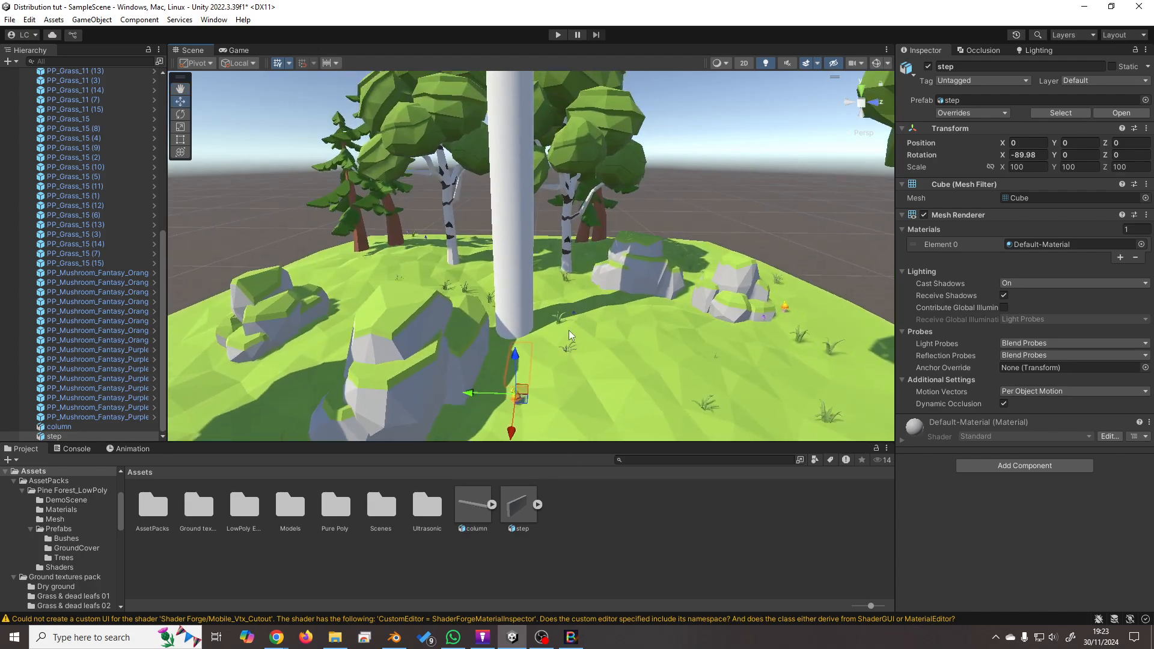
scroll(568, 330, "down", 2)
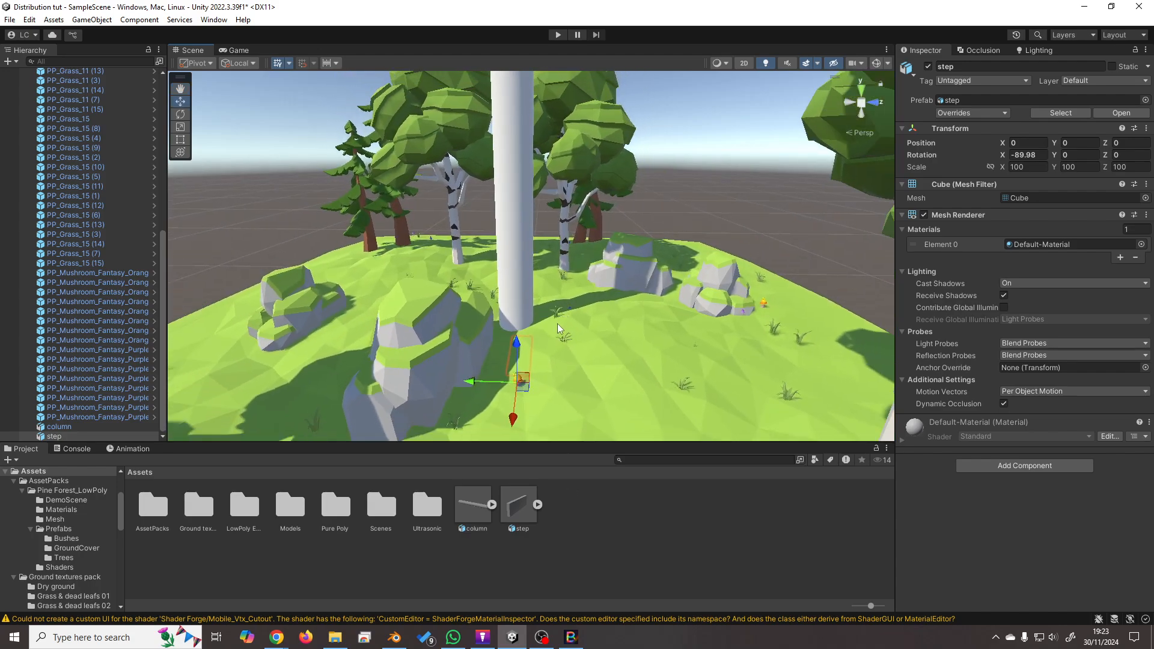
middle_click_drag(557, 327, 565, 353)
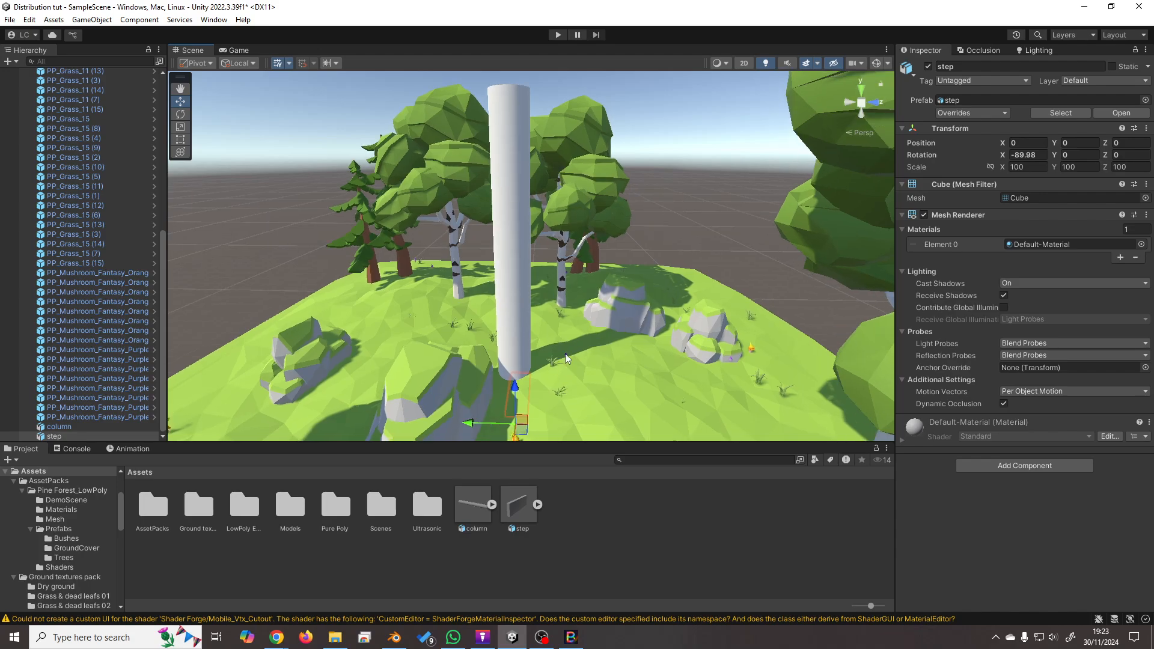
Duplicate the step object repeatedly, doubling the set each time, until the hierarchy holds 16 steps.
left_click(103, 432)
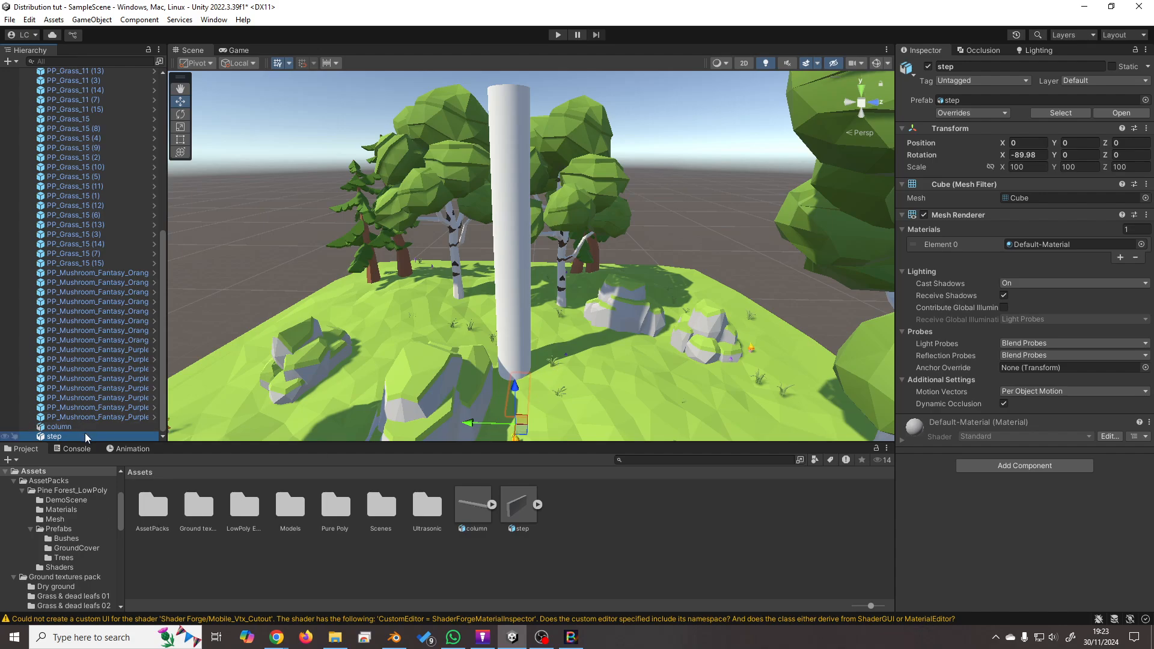
key("ctrl+d")
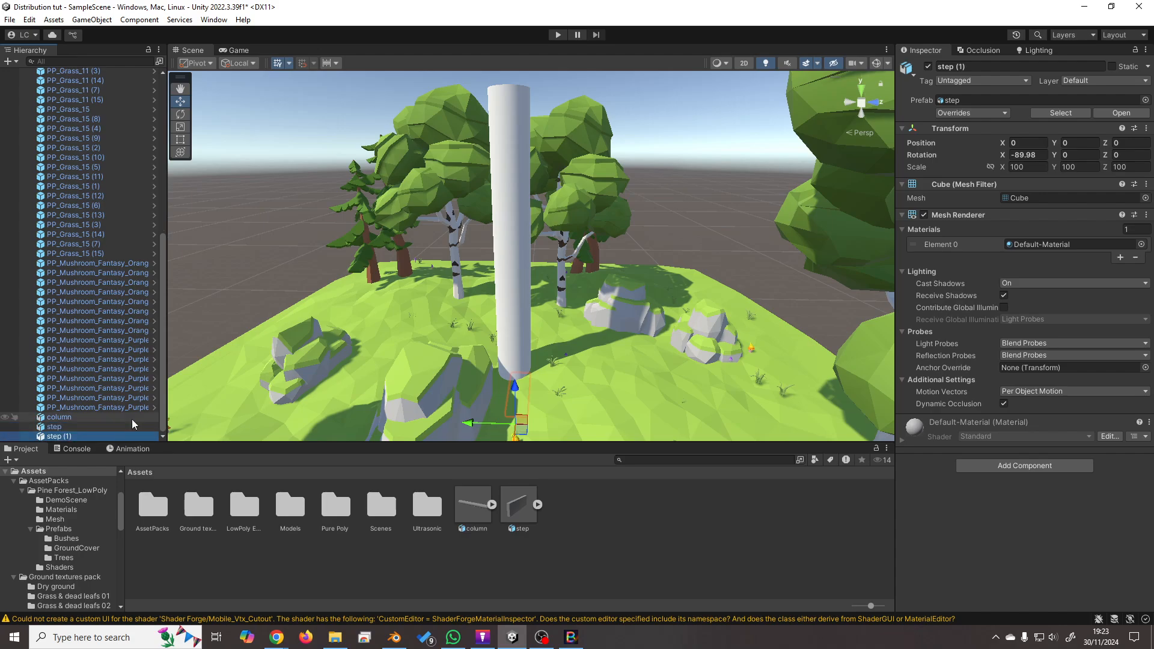
left_click(91, 427, "ctrl")
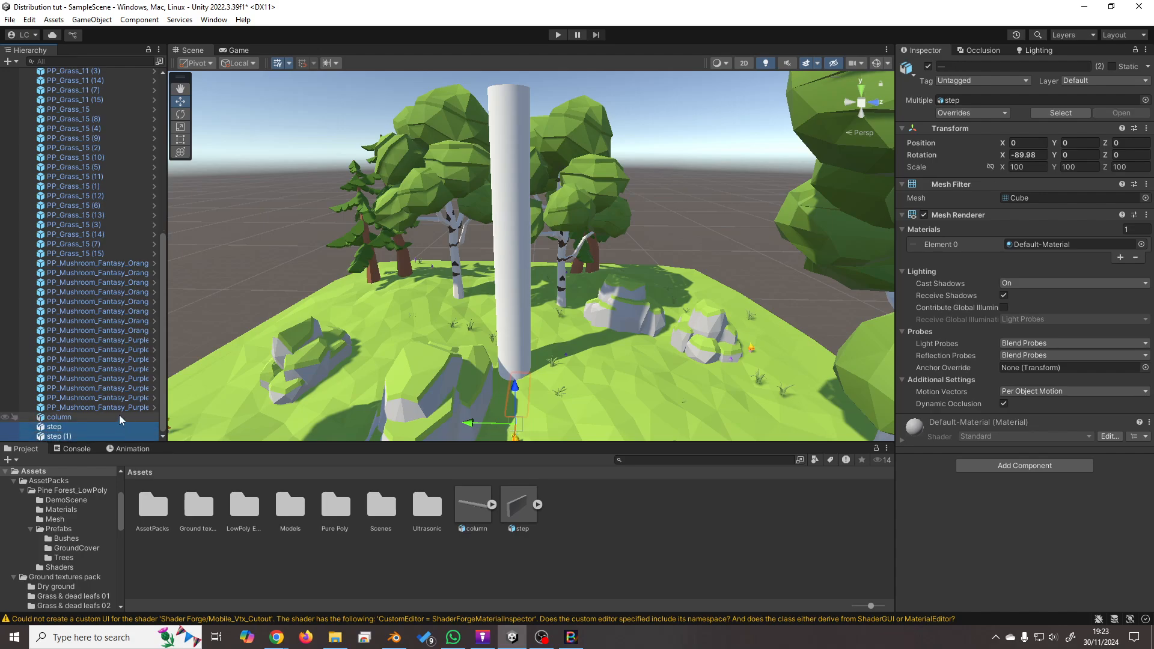
key("ctrl+d")
left_click(84, 405)
left_click(88, 433, "shift")
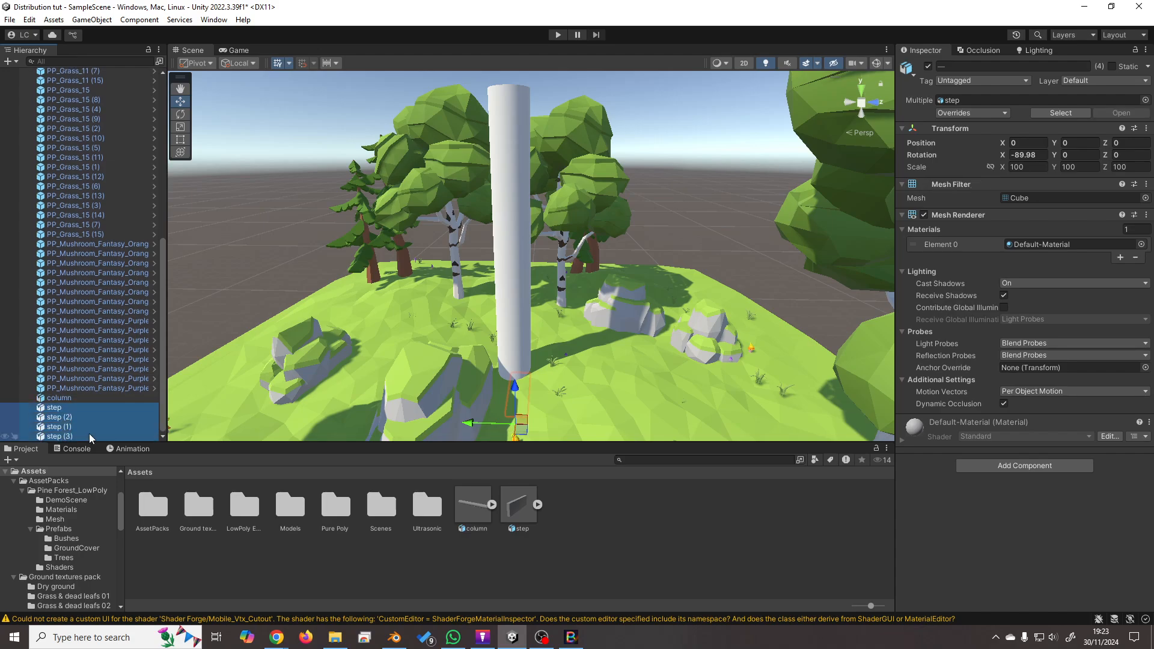
key("ctrl+d")
left_click(77, 405)
scroll(108, 411, "down", 2)
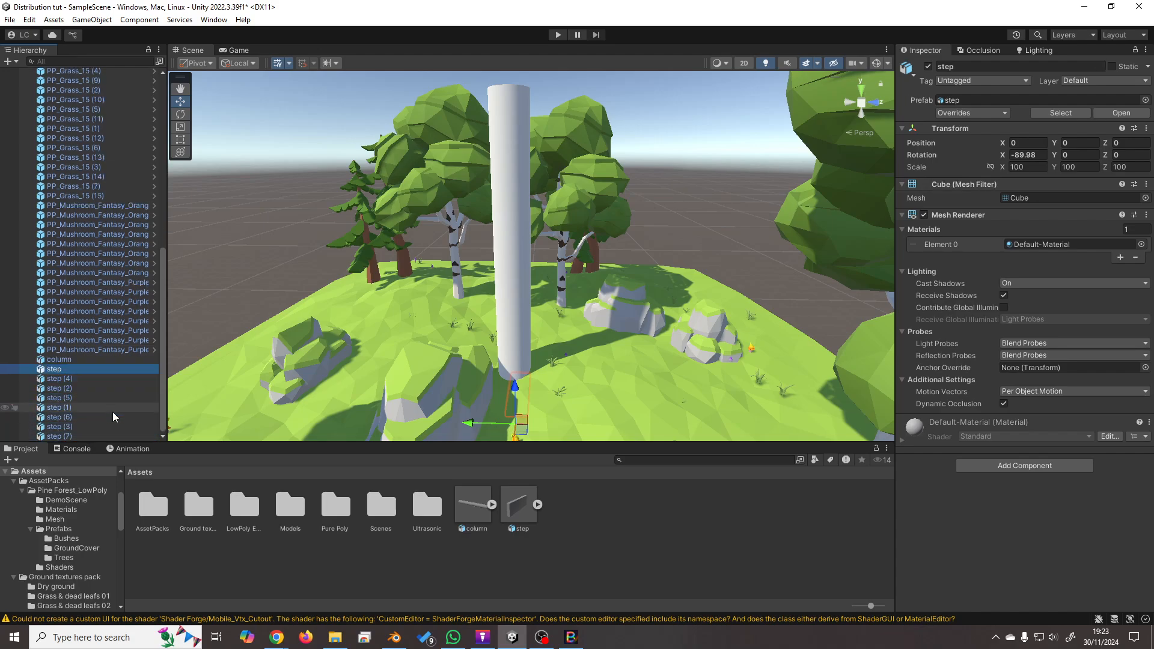
left_click(89, 436, "shift")
key("ctrl+d")
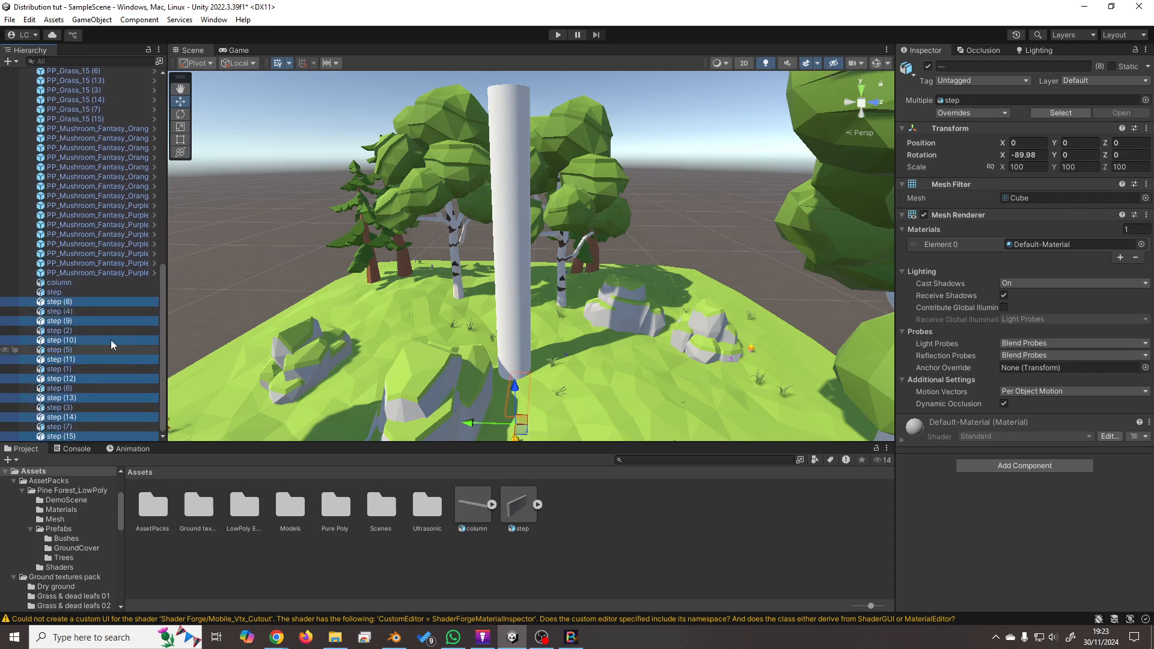
Select all 16 steps and distribute them linearly in height by setting their Y position to L(0,10).
left_click(80, 292)
left_click(86, 436, "shift")
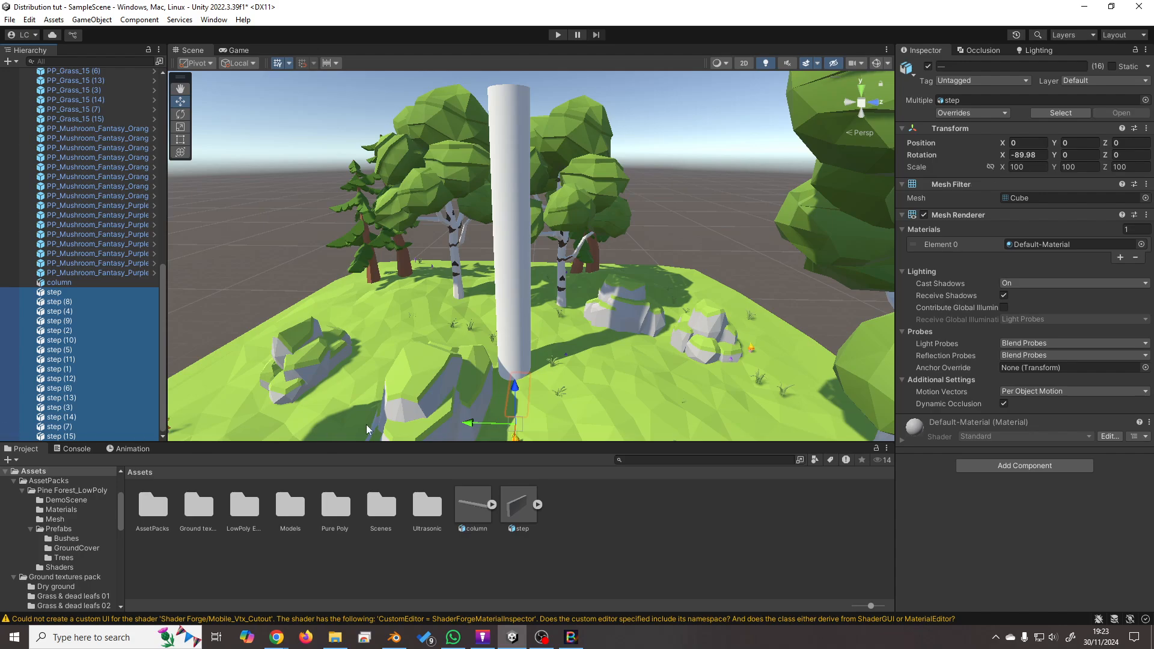
left_click_drag(645, 364, 455, 220, "alt")
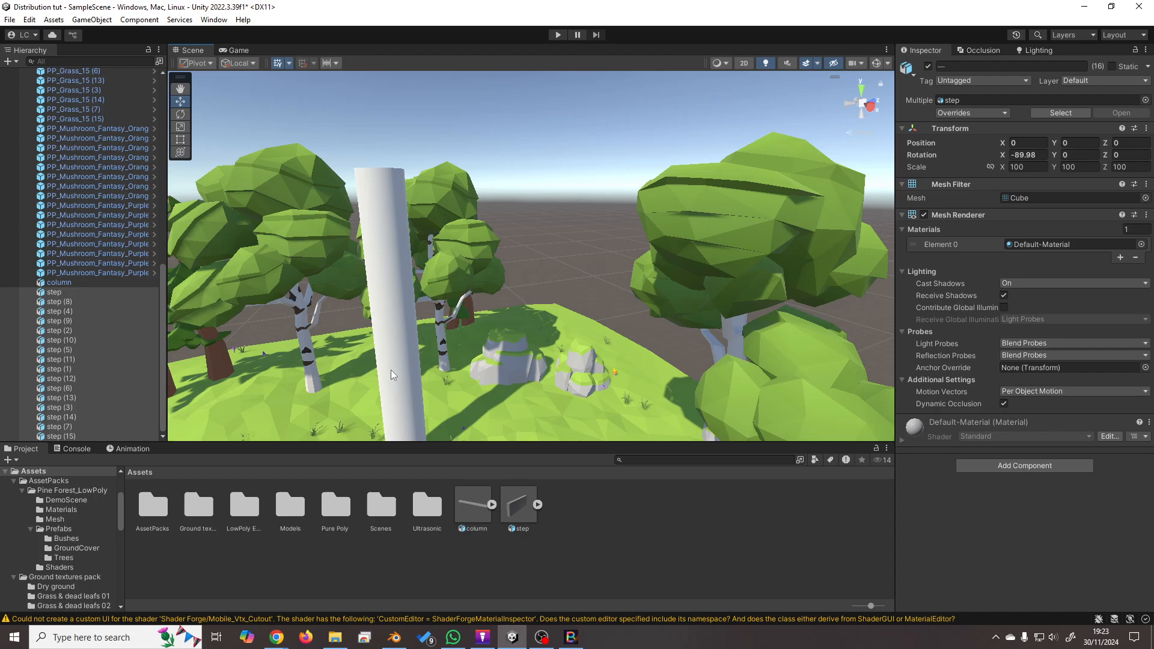
middle_click_drag(665, 334, 695, 257)
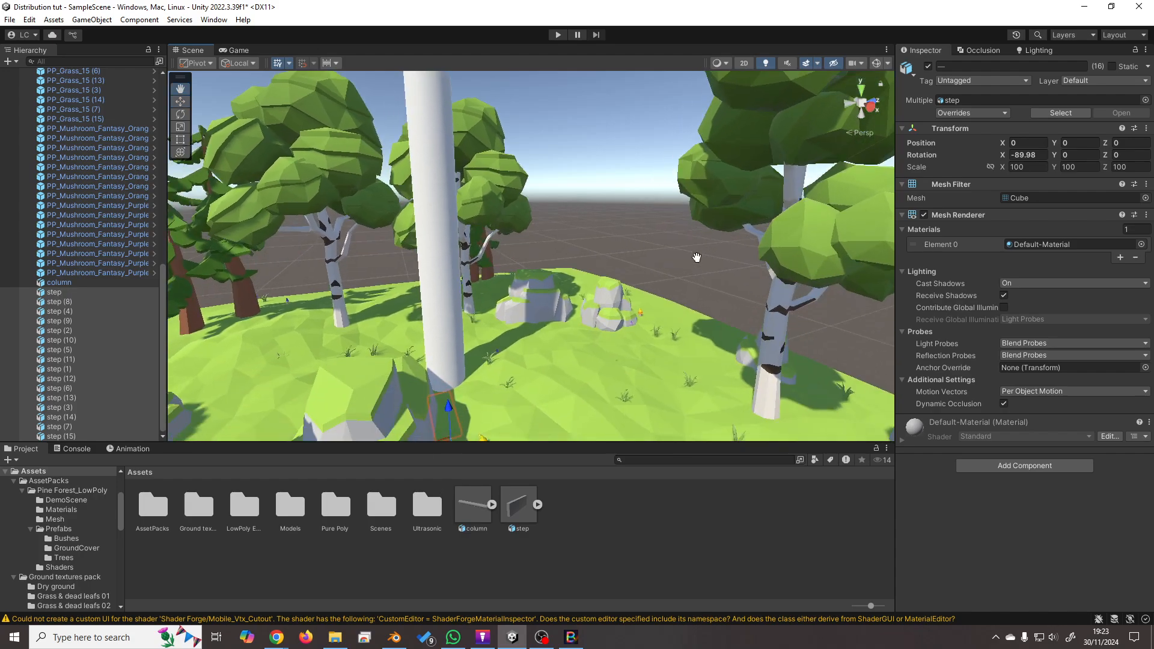
left_click_drag(695, 258, 579, 288, "alt")
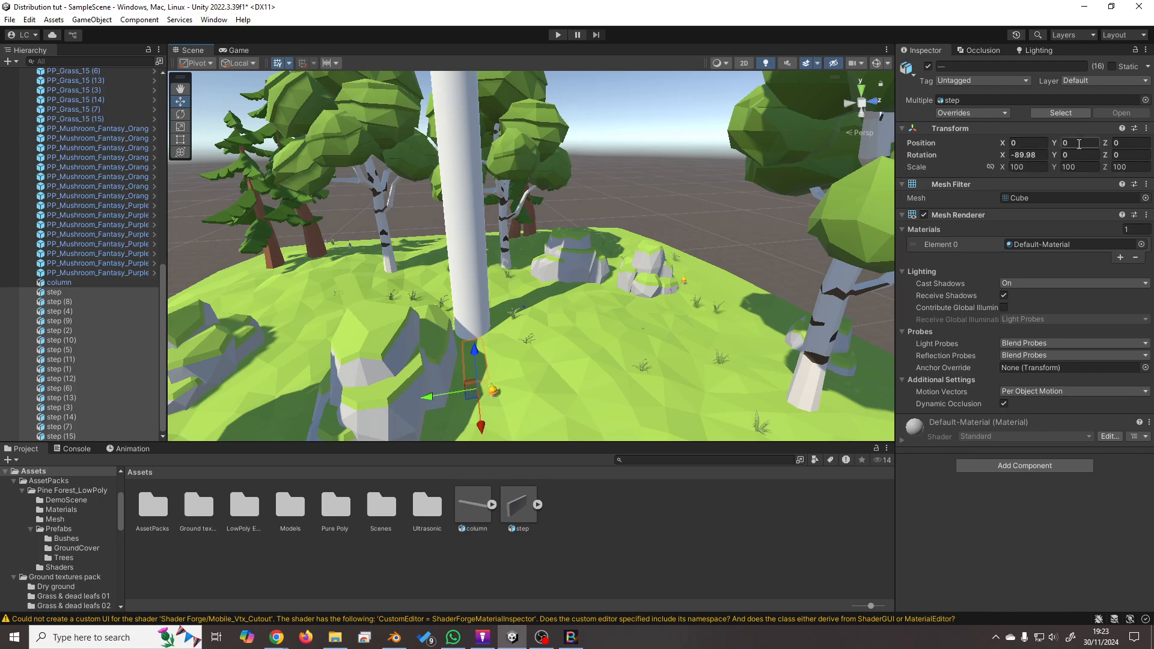
left_click(1078, 144)
type("(")
type("0,10)")
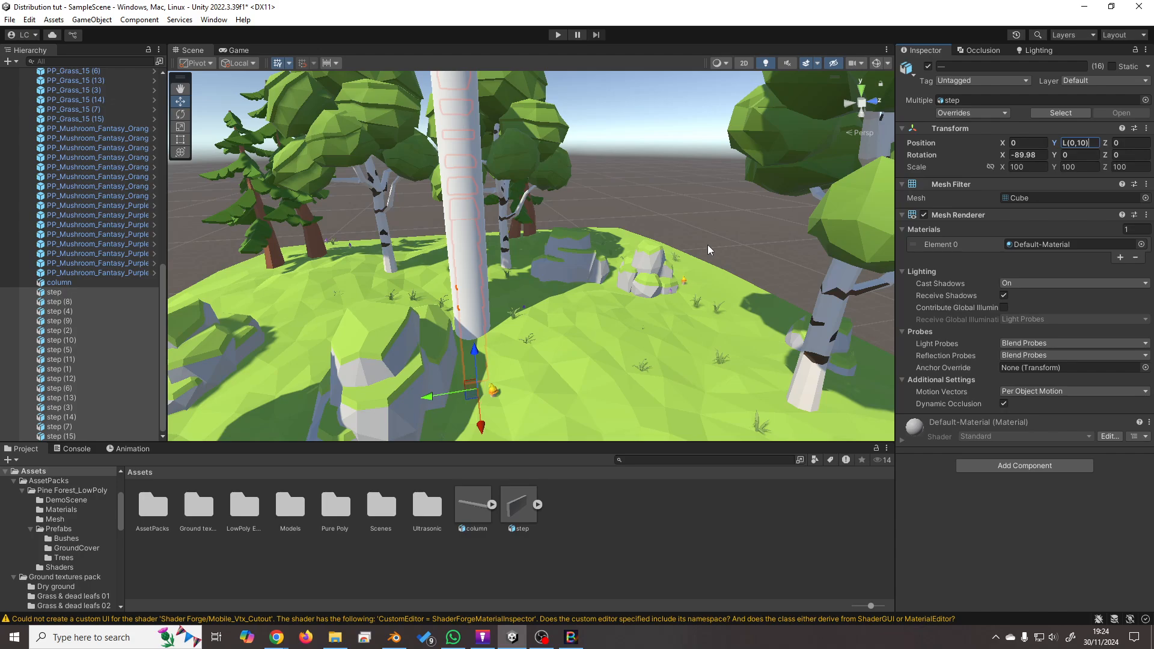
Examine the stacked steps along the column from several sides to check their vertical spacing.
left_click_drag(582, 216, 289, 224, "alt")
middle_click_drag(289, 224, 393, 163)
left_click_drag(393, 163, 508, 232, "alt")
scroll(505, 258, "down", 3)
scroll(510, 286, "down", 3)
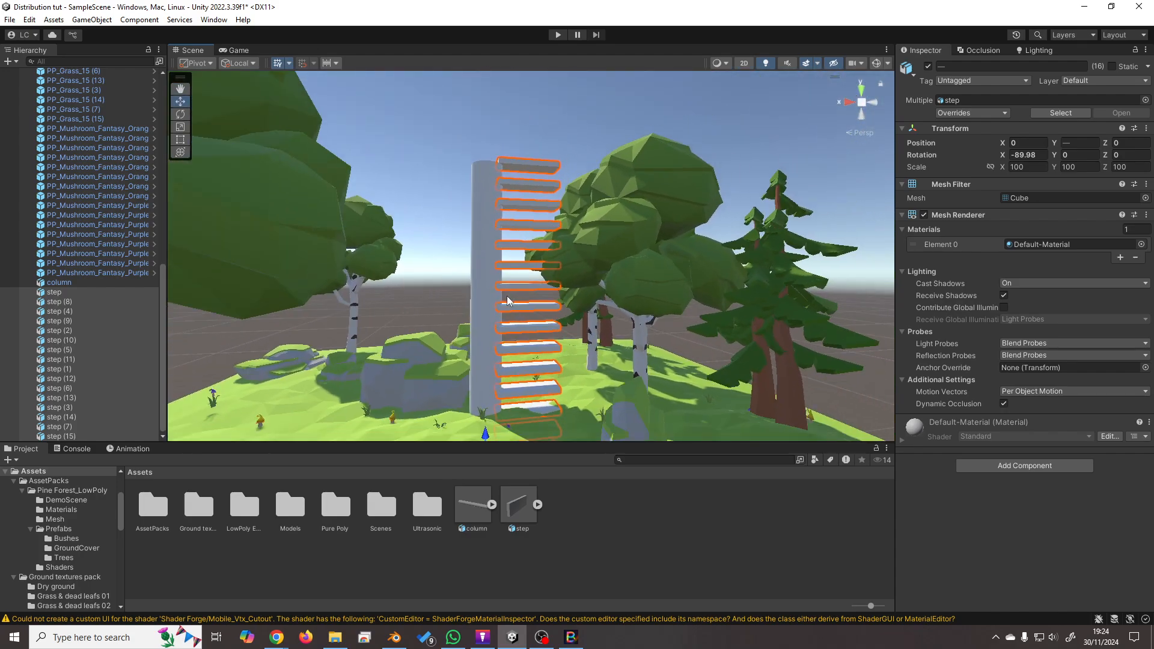
right_click_drag(508, 300, 507, 262)
middle_click_drag(507, 262, 511, 291)
right_click_drag(429, 302, 474, 347)
scroll(474, 345, "up", 2)
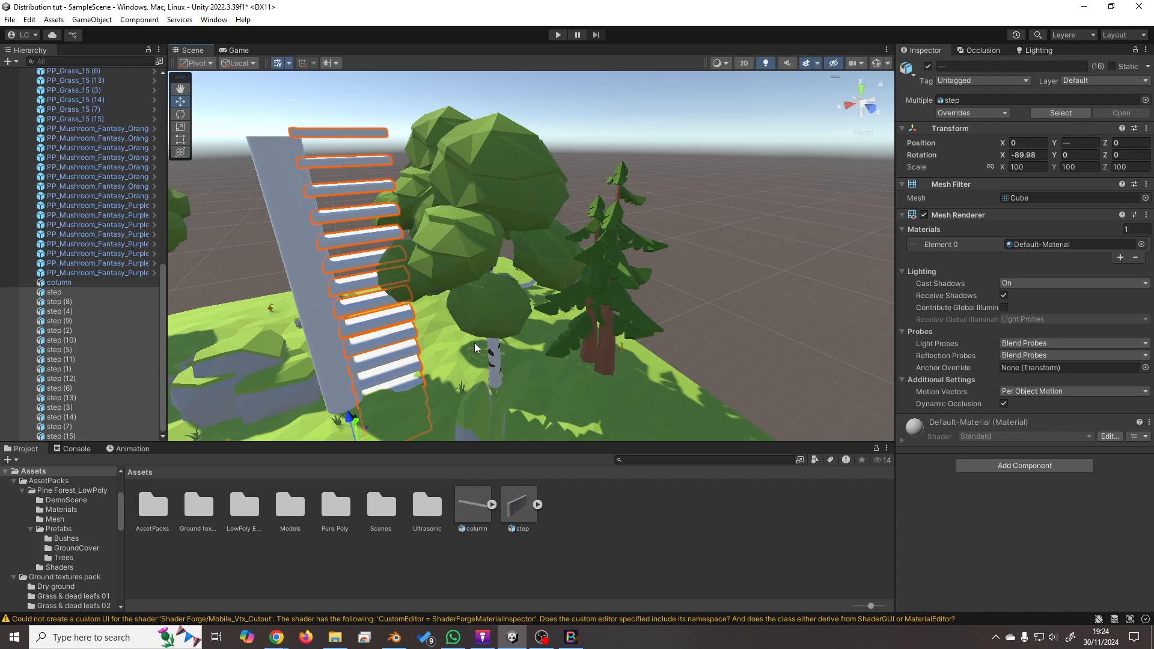
middle_click_drag(474, 342, 543, 336)
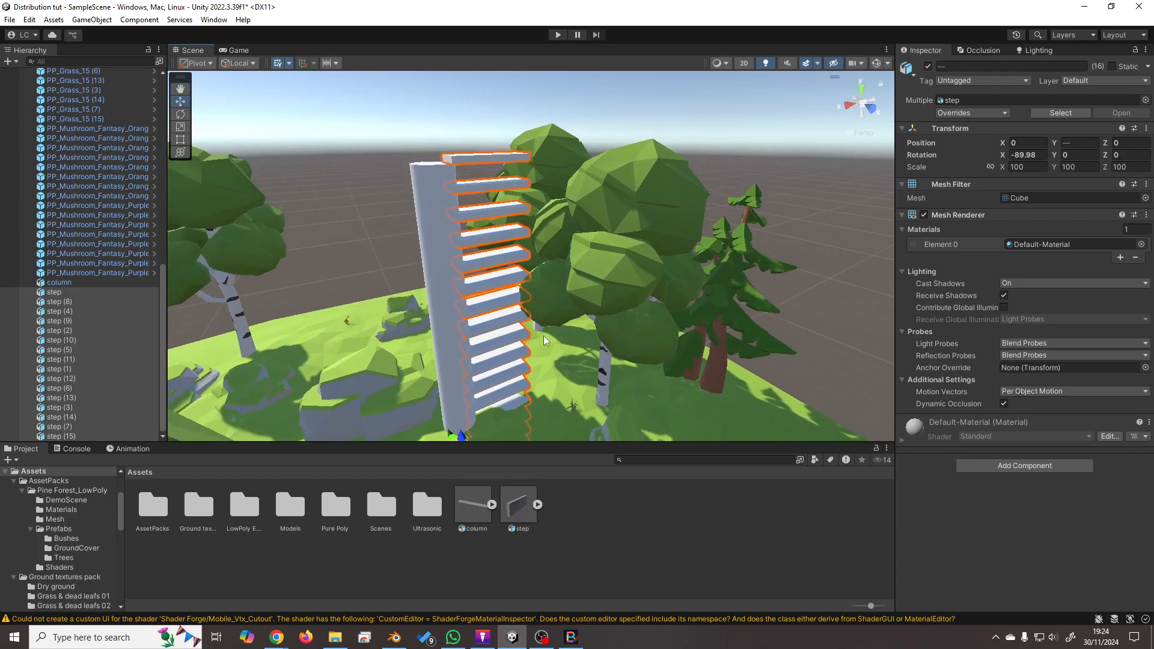
Fan the 16 selected steps around the column by setting their Y rotation to L(0,360).
left_click(1081, 157)
type("0,365")
key("BackSpace")
type("0)")
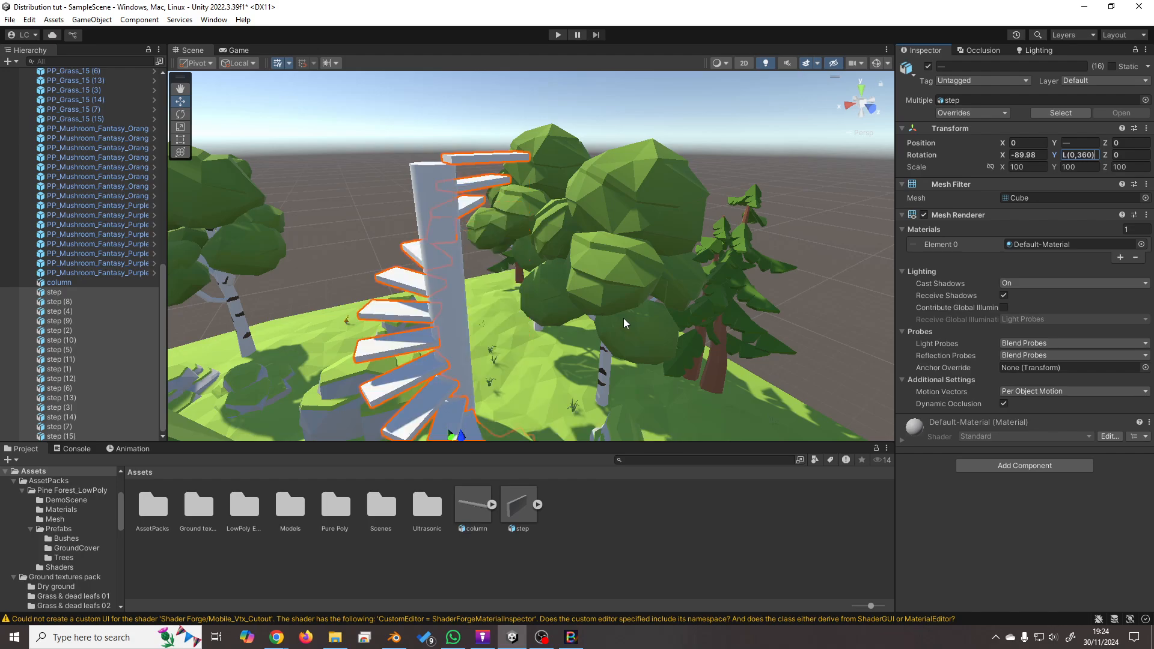
Inspect the spiral staircase up close, checking the gaps between neighbouring steps around the column.
scroll(548, 295, "down", 5)
scroll(524, 329, "up", 3)
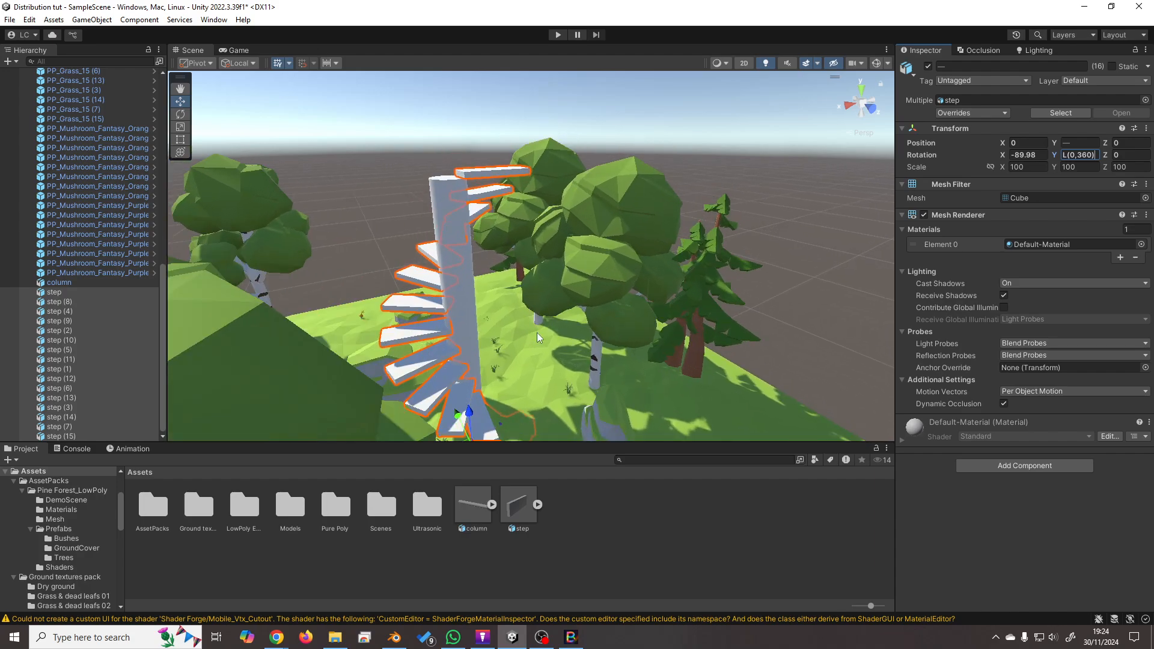
middle_click_drag(550, 252, 507, 160)
right_click_drag(507, 160, 539, 367)
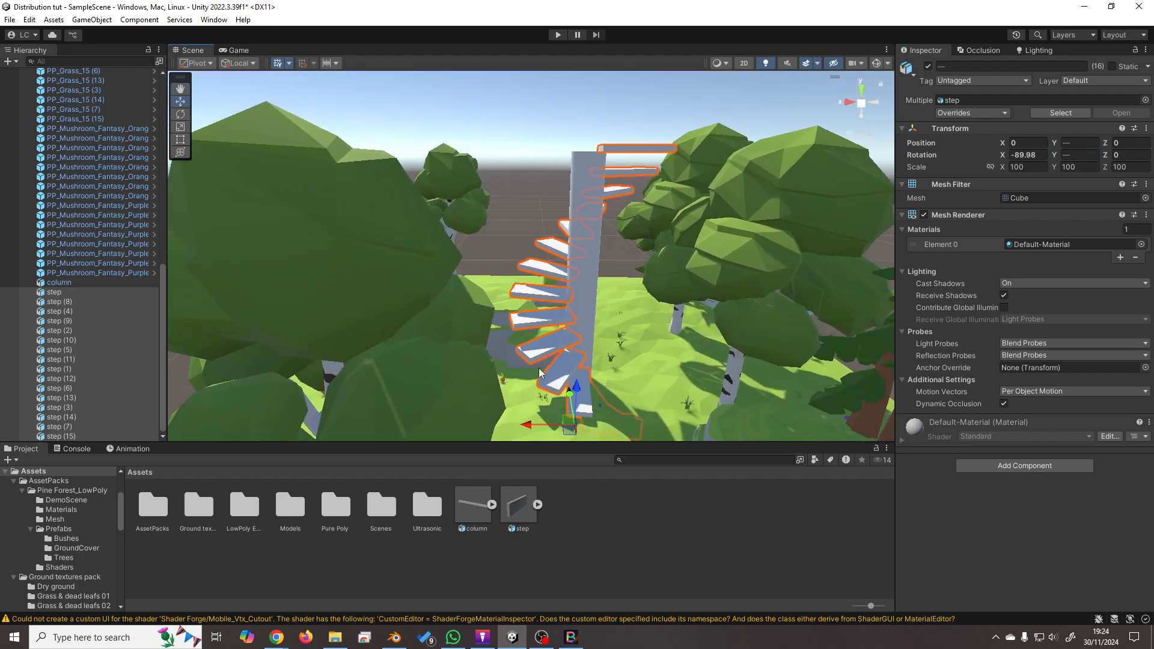
middle_click_drag(538, 368, 515, 256)
scroll(622, 276, "up", 5)
right_click_drag(625, 283, 614, 238)
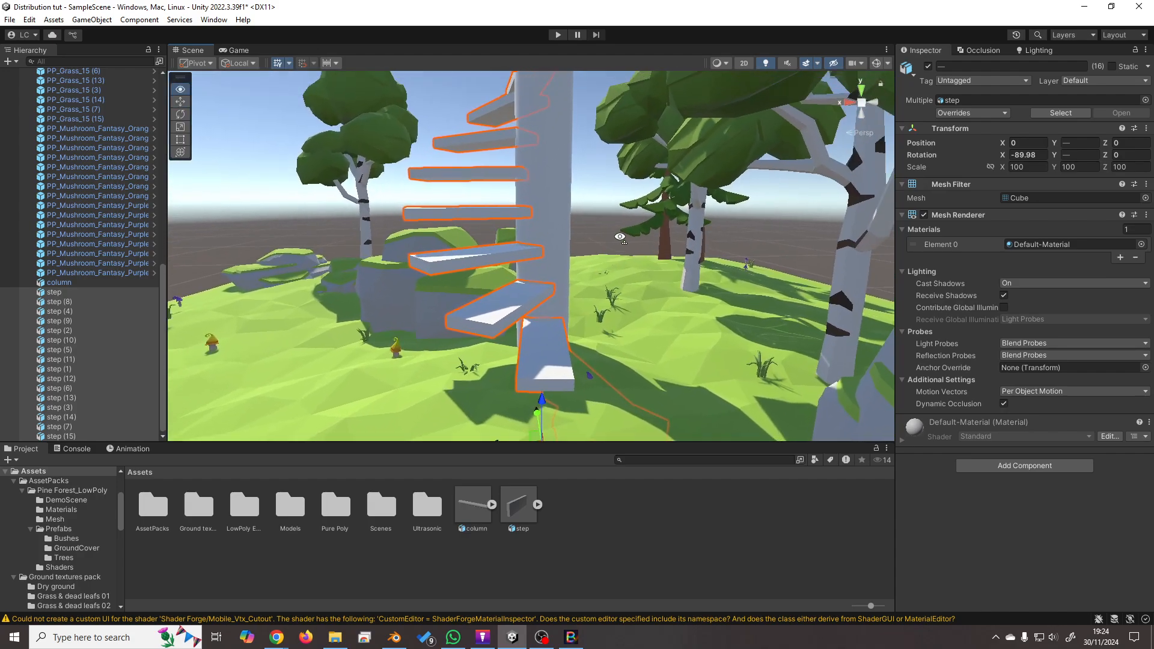
middle_click_drag(614, 238, 637, 270)
scroll(597, 301, "up", 4)
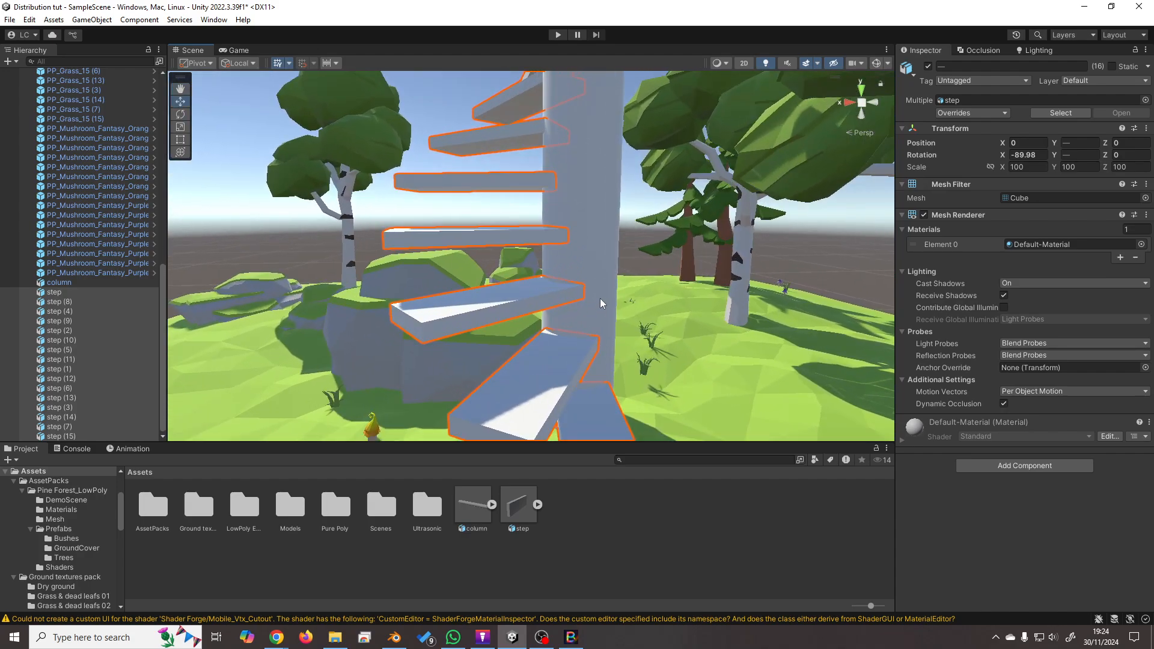
scroll(594, 302, "down", 3)
Duplicate the first eight step objects in the hierarchy, bringing the staircase to 24 steps.
left_click(96, 294)
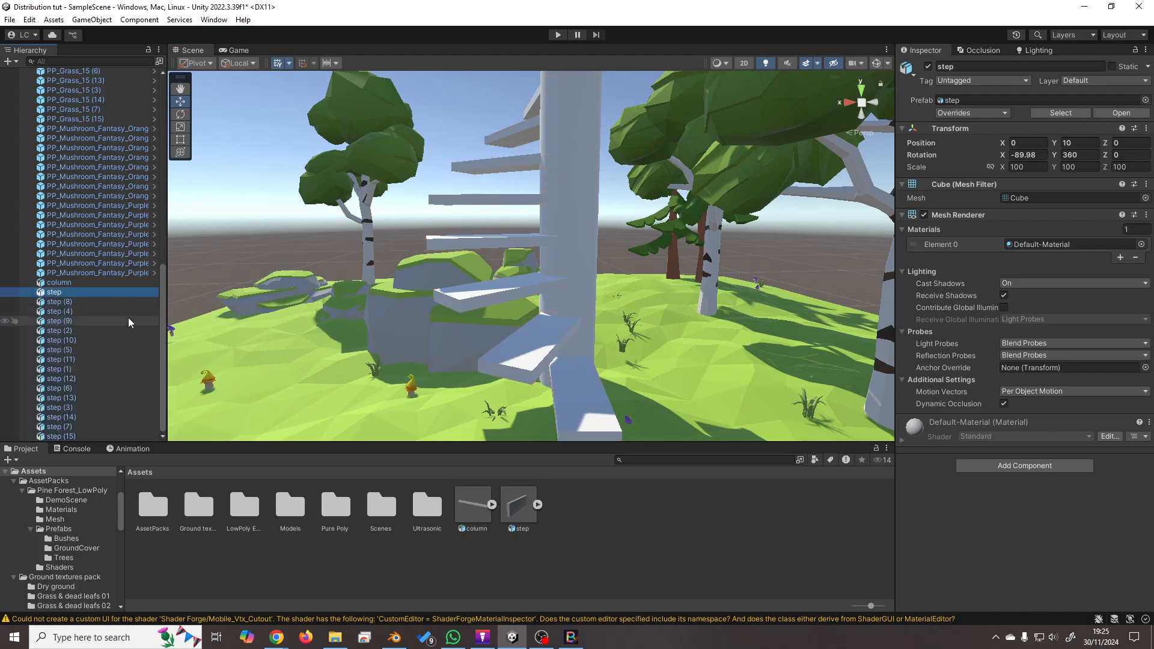
key("shift+Down")
key("shift+Down")
key("shift+Down")
key("shift+Down")
key("shift+Down")
key("shift+Down")
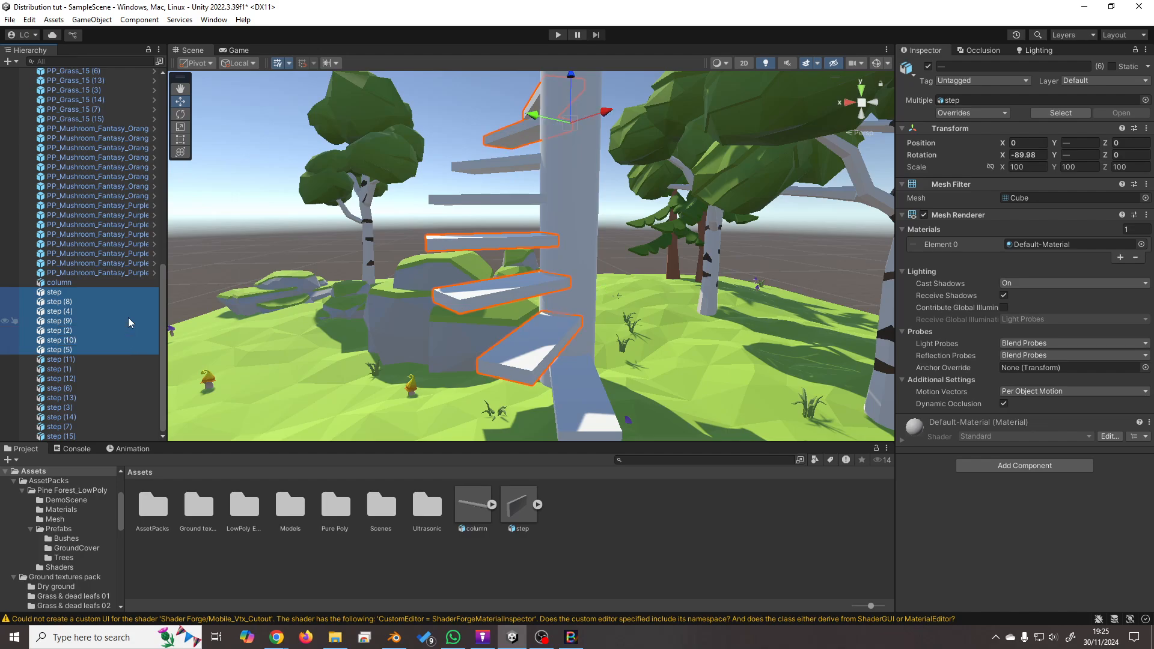
key("shift+Down")
key("ctrl+d")
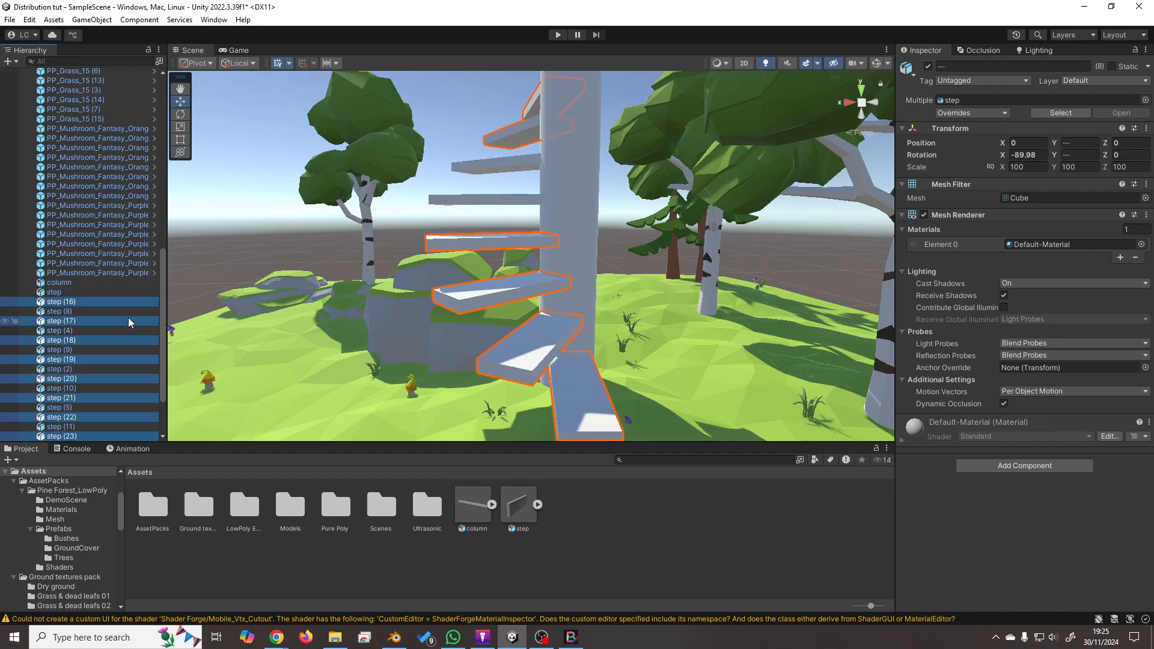
Select all 24 steps and redistribute them evenly in height by setting their Y position to L(0,10).
left_click(92, 291)
scroll(115, 396, "down", 3)
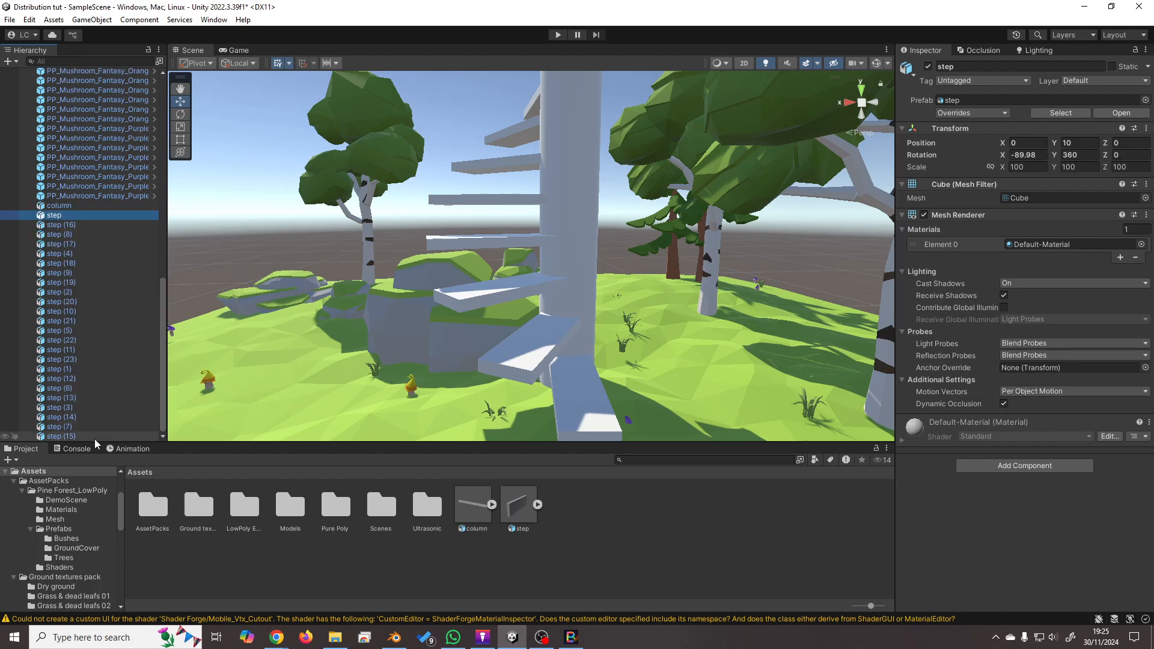
left_click(73, 435, "shift")
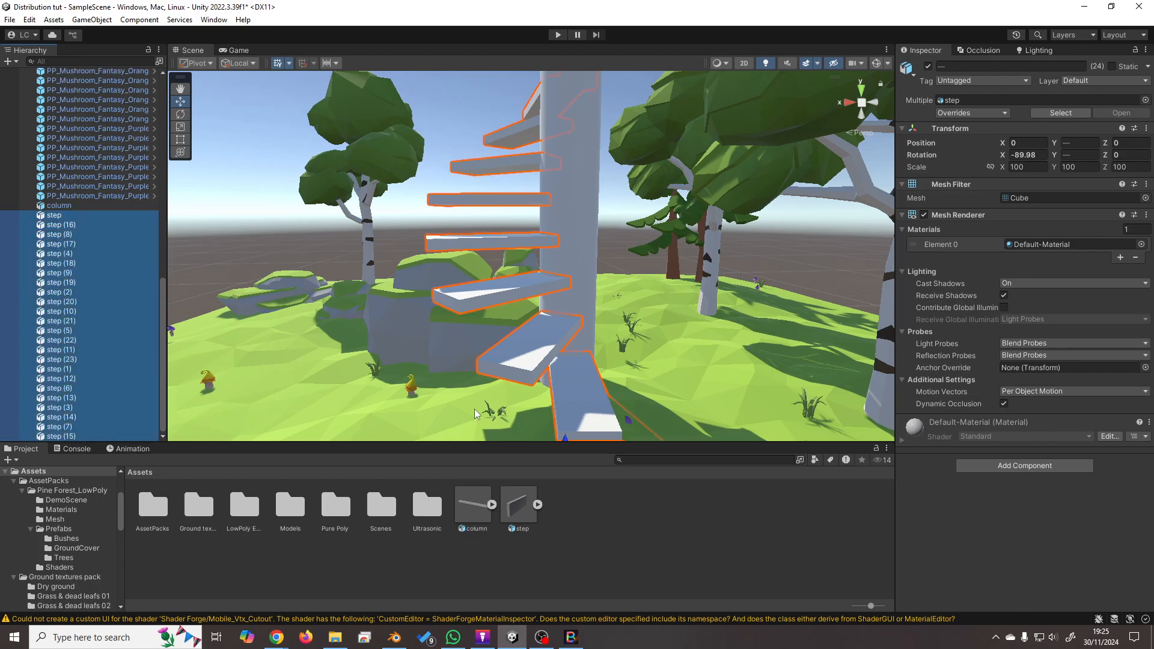
left_click(1079, 142)
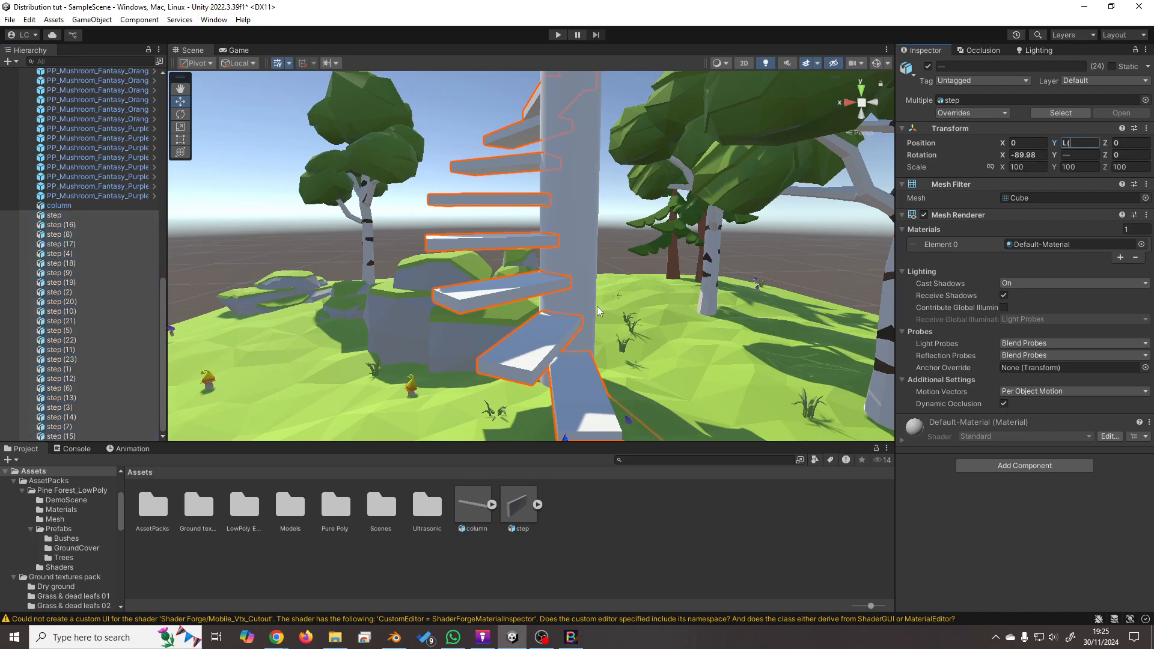
type("L(0,10)")
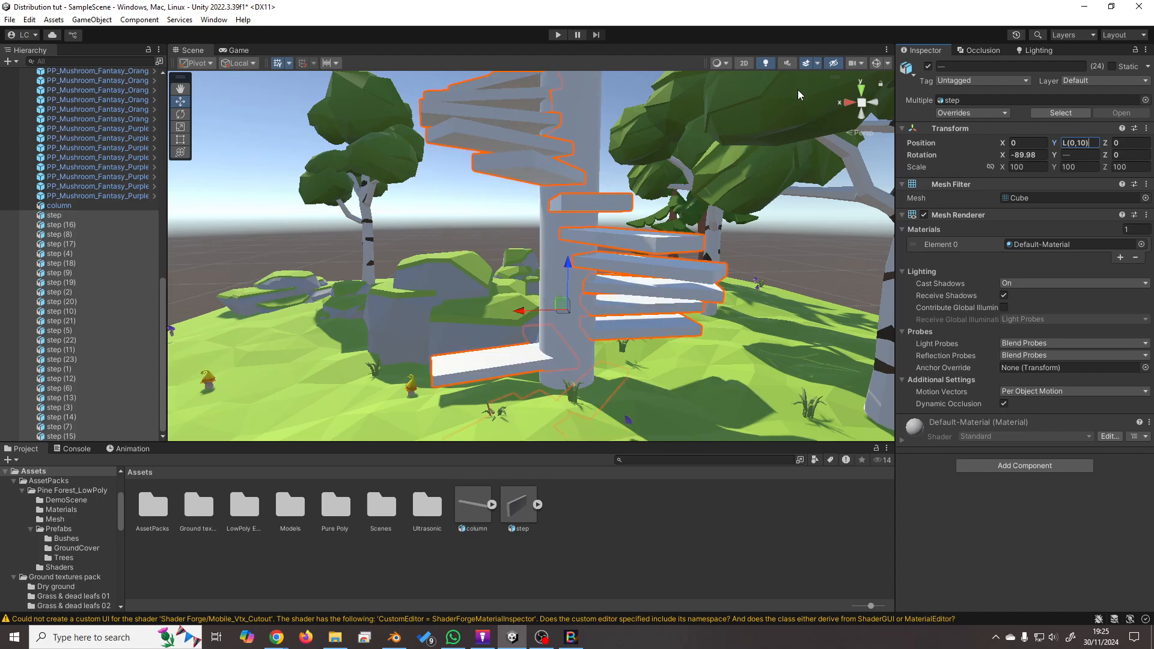
Randomise the Y rotation of the 24 selected steps with R(0,360).
left_click(1079, 154)
type("R(0,360)")
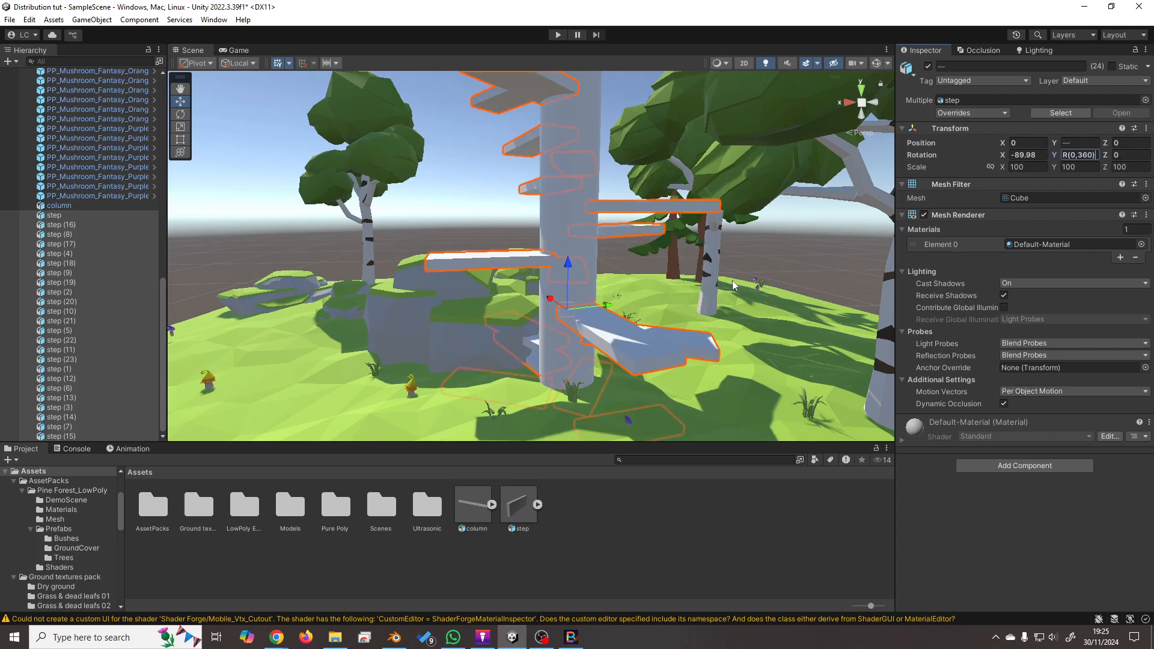
Examine the randomly rotated steps around the column from above and from several sides.
scroll(620, 244, "down", 2)
middle_click_drag(609, 215, 610, 430)
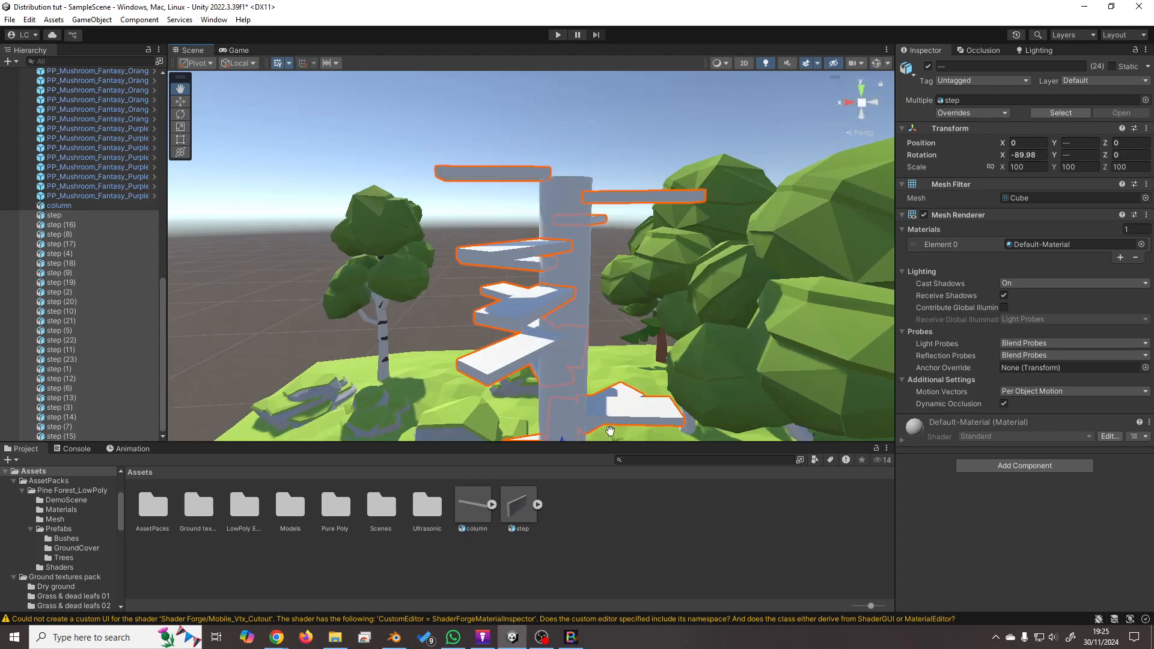
right_click_drag(589, 300, 691, 276)
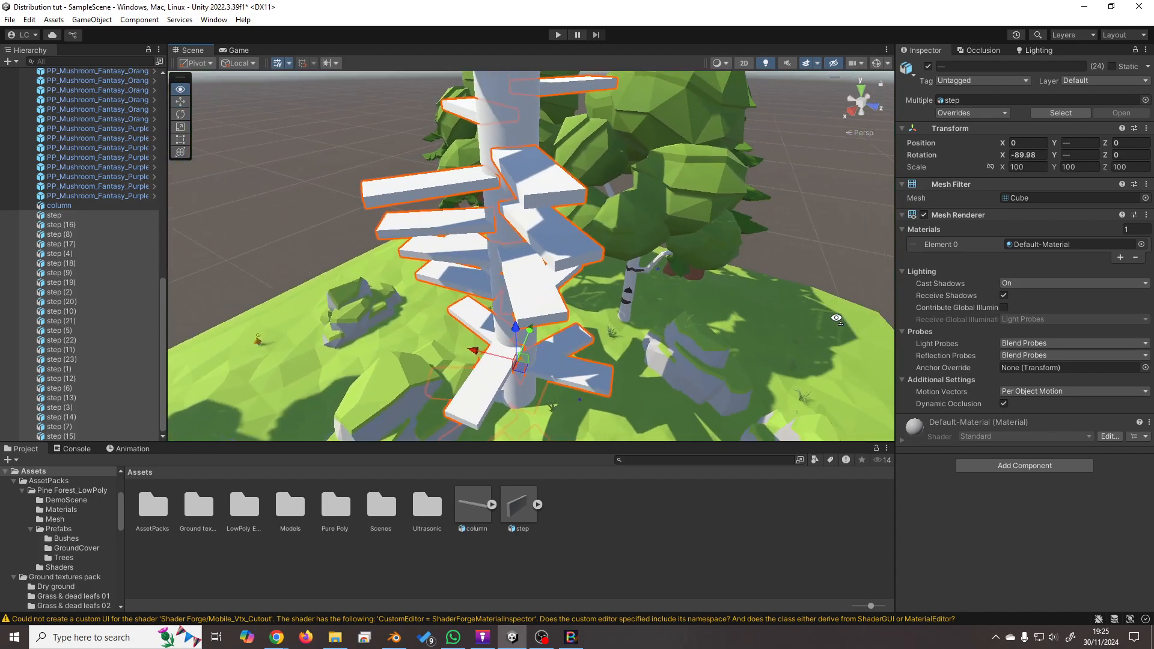
middle_click_drag(691, 276, 634, 315)
middle_click_drag(724, 248, 774, 241)
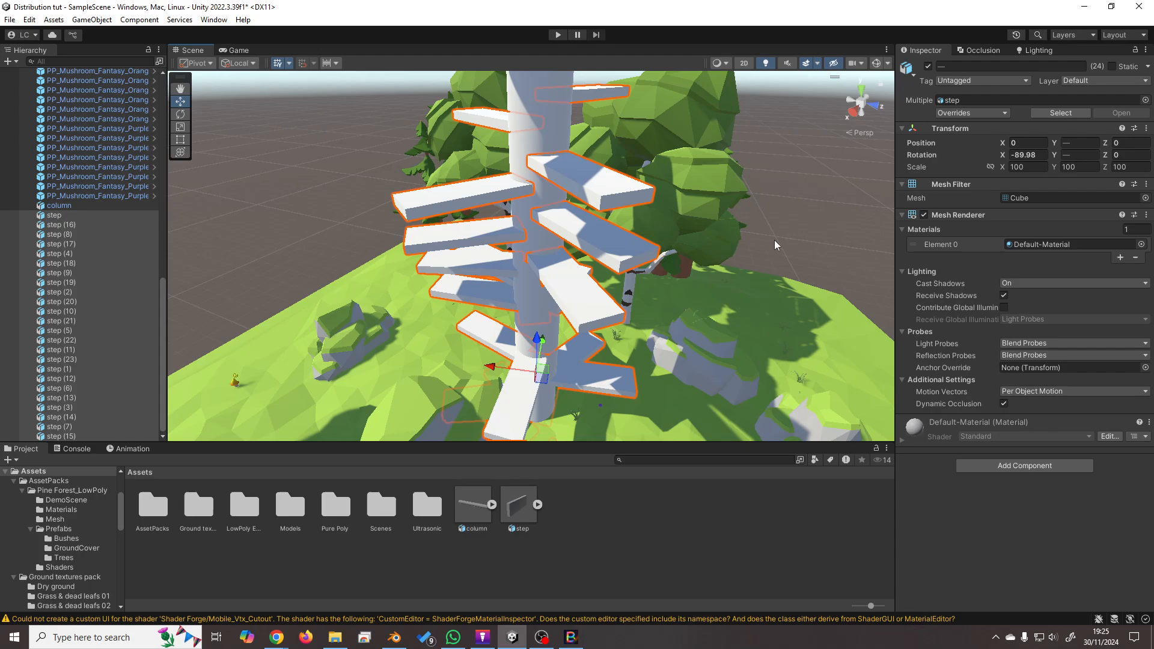
scroll(774, 240, "down", 4)
middle_click_drag(521, 299, 593, 280)
right_click_drag(592, 280, 690, 246)
middle_click_drag(553, 255, 648, 247)
right_click_drag(614, 311, 621, 272)
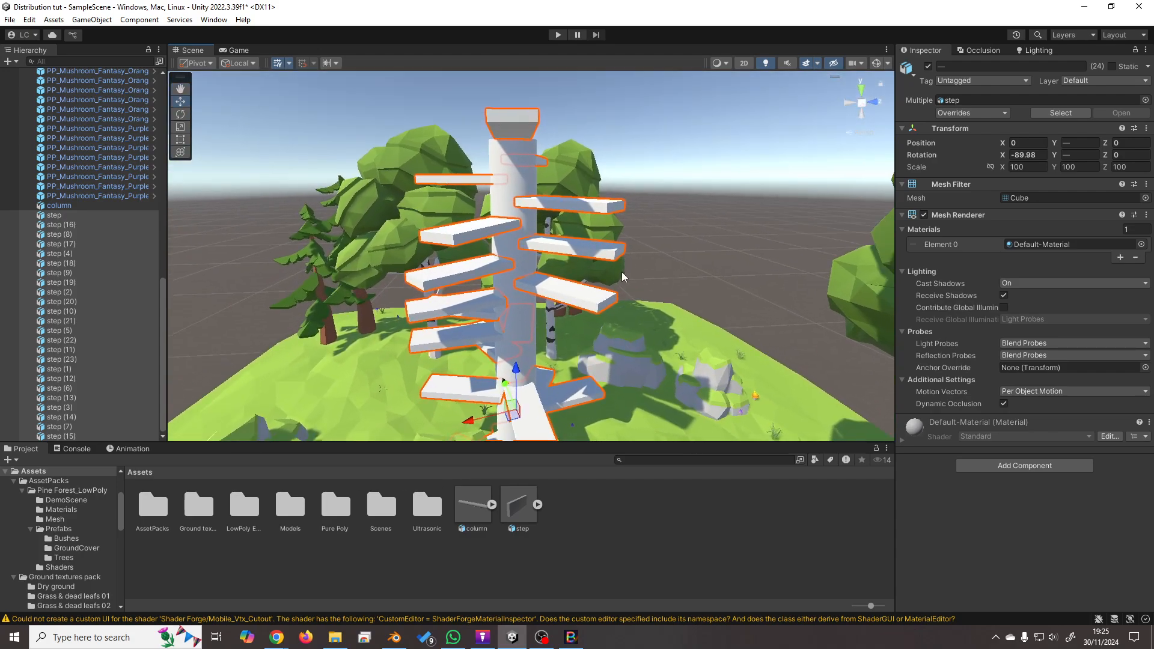
middle_click_drag(621, 272, 595, 277)
Arrange the 24 selected steps in an even spiral by setting their Y rotation to L(0,360).
left_click(1080, 156)
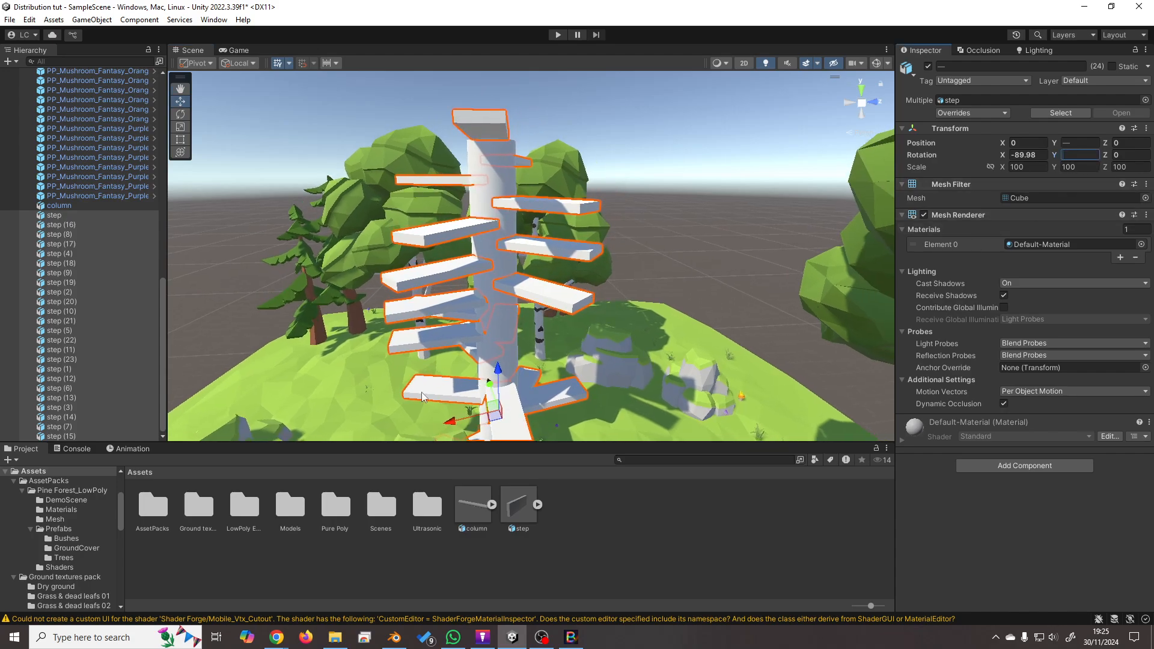
type("R(0,360")
key("Home")
key("shift+Right")
type("L")
type(")")
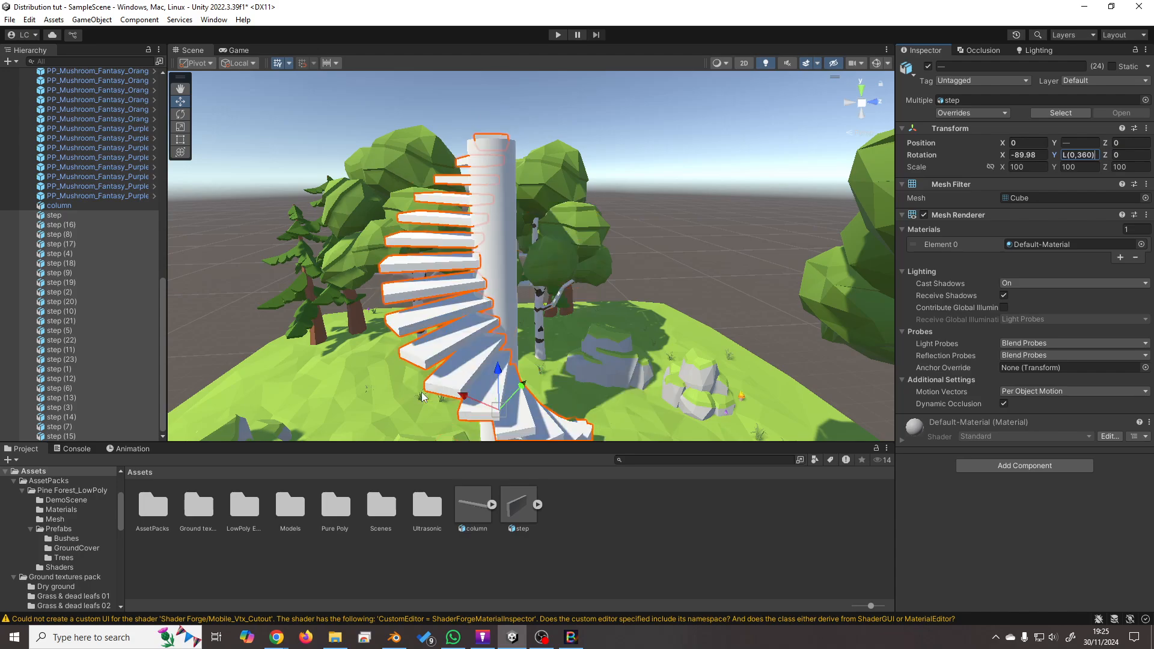
Duplicate the first eight steps of the staircase, from step to step (19).
scroll(501, 312, "up", 3)
middle_click_drag(503, 350, 552, 220)
scroll(553, 220, "up", 3)
left_click_drag(554, 221, 674, 248, "alt")
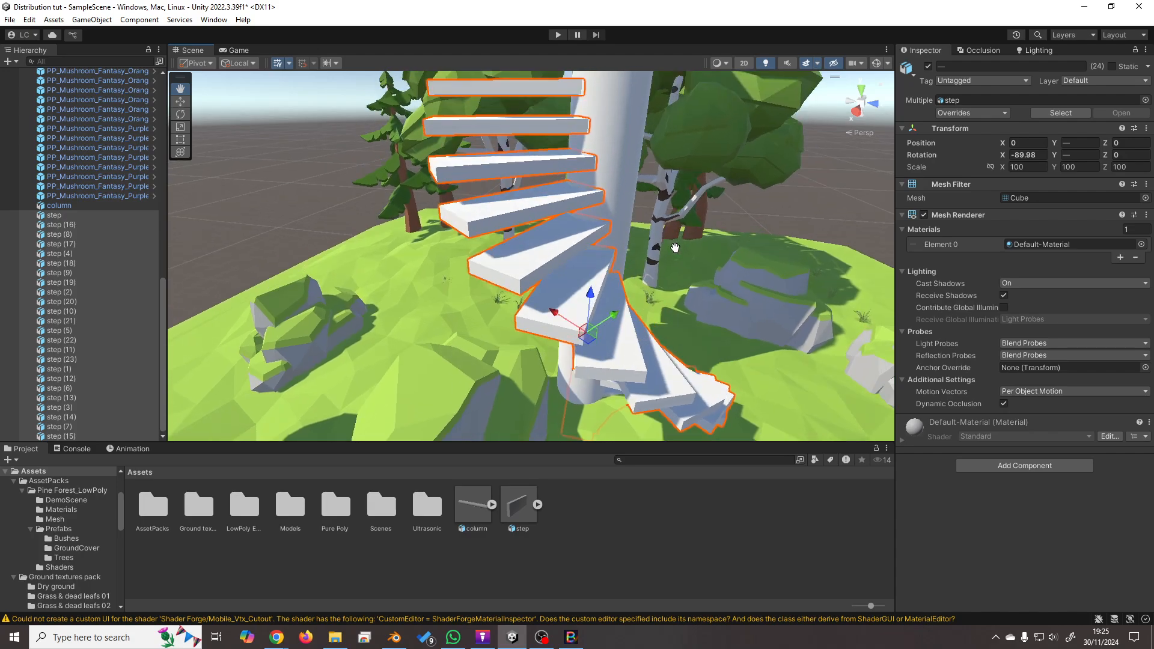
left_click(70, 215)
left_click(84, 244, "shift")
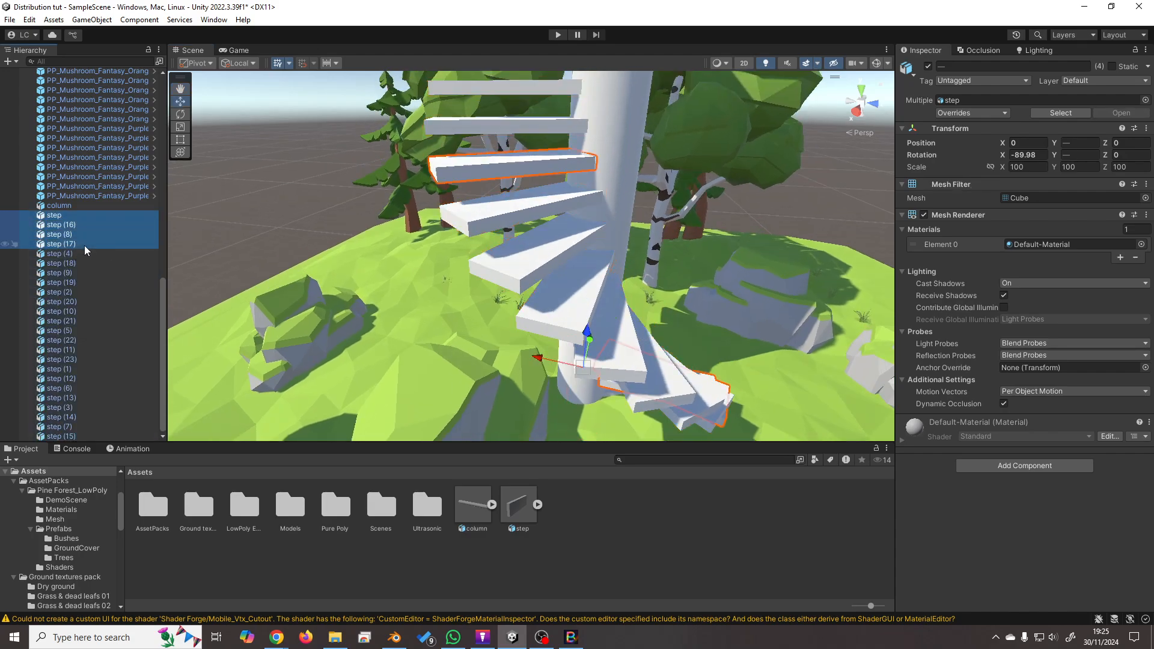
left_click(78, 282, "shift")
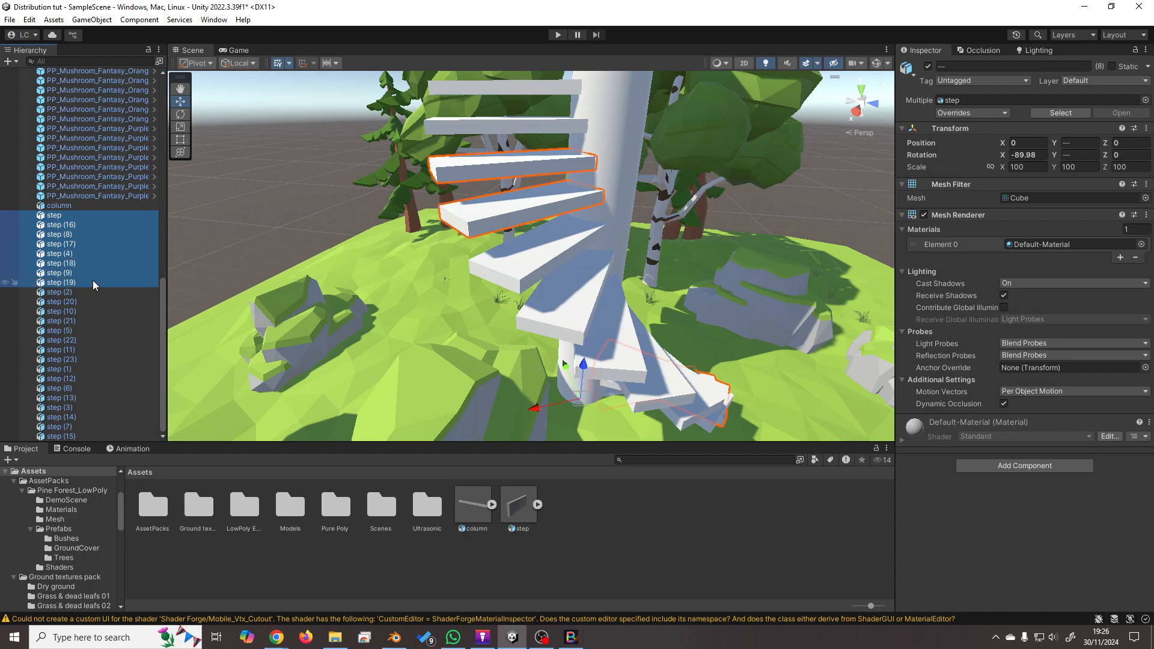
key("ctrl+d")
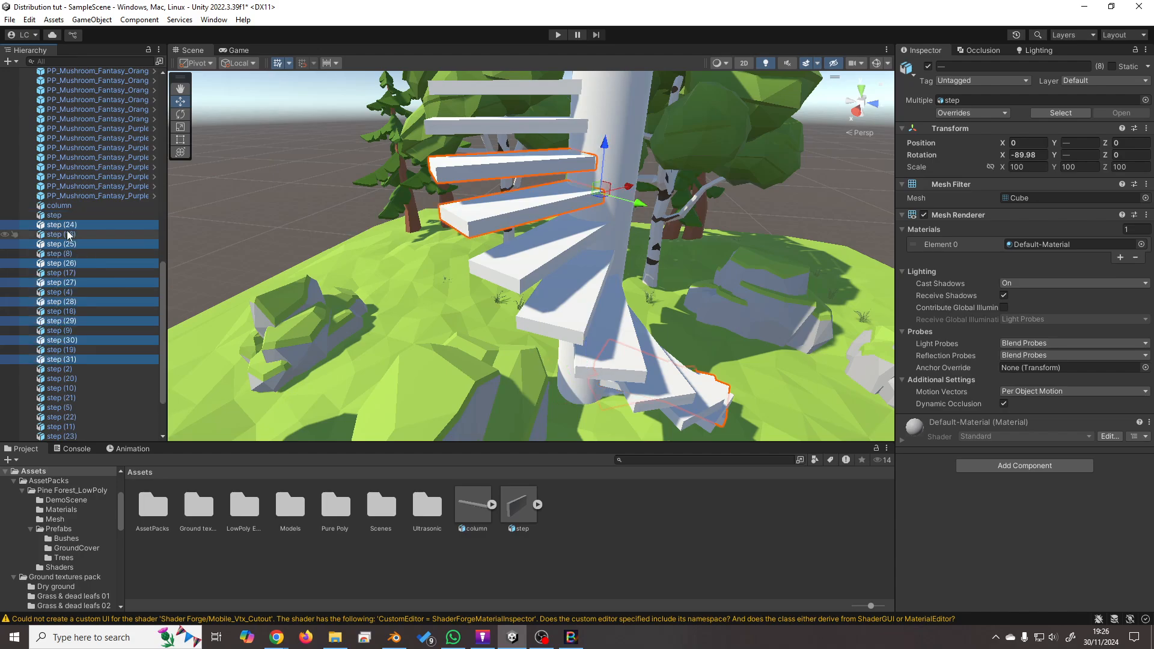
Select all 32 steps and redistribute them evenly in height with a linear Y position expression.
left_click(67, 216)
scroll(90, 336, "down", 3)
left_click(103, 435, "shift")
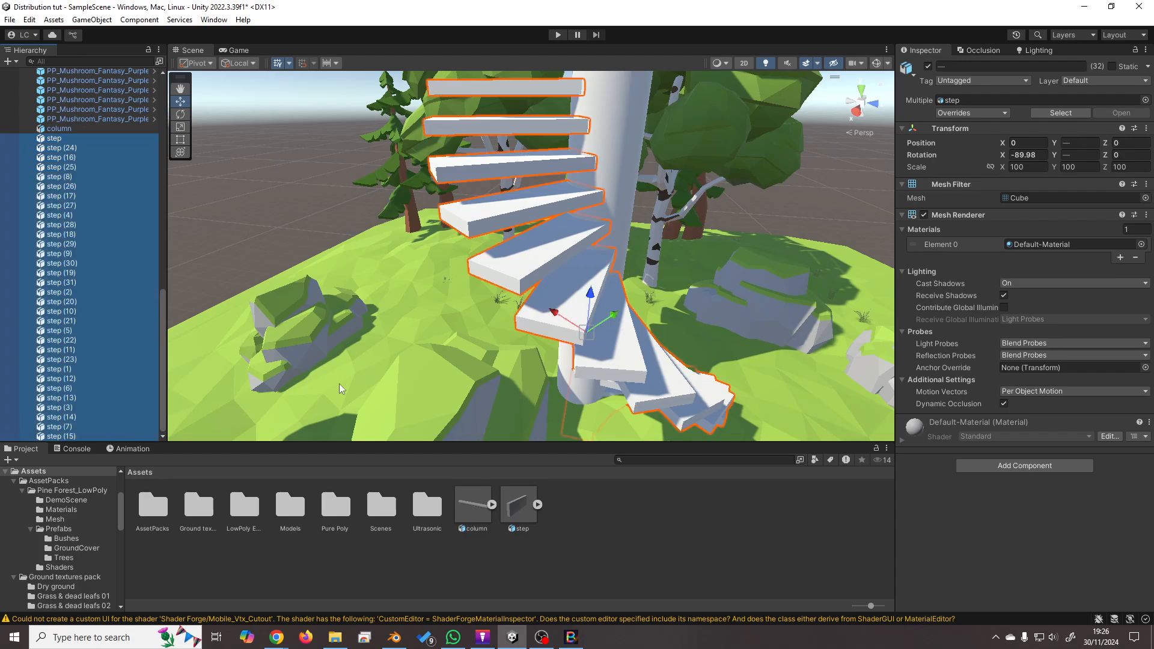
left_click(1077, 143)
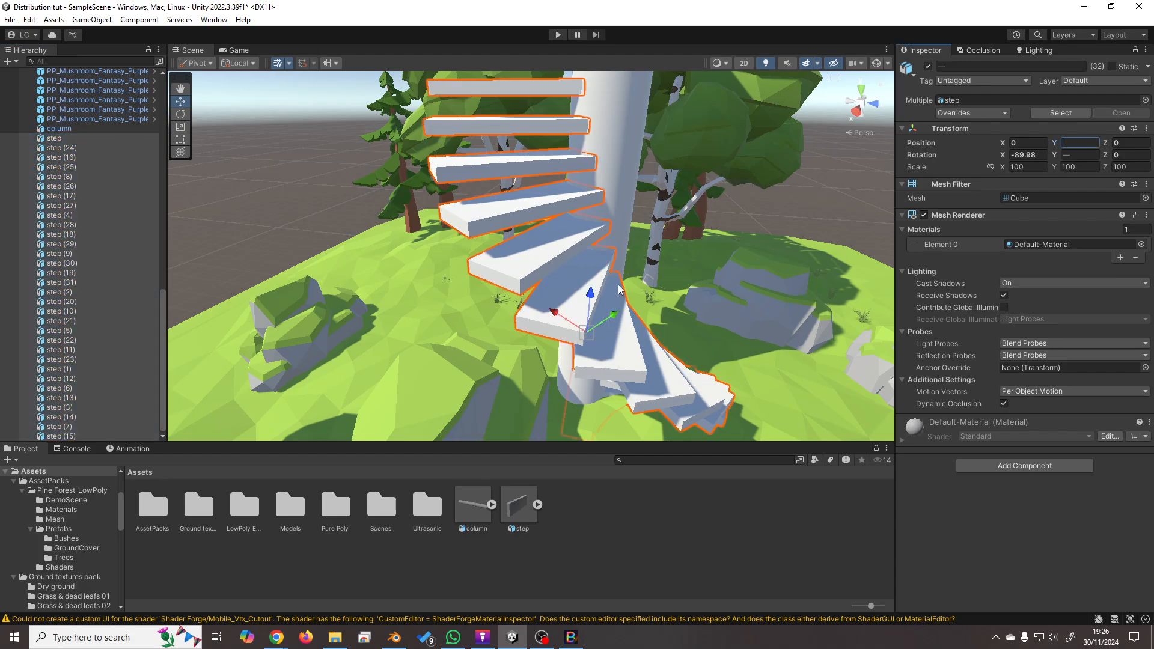
type("L9")
type(")")
Spread the 32 selected steps evenly around the column by setting their Y rotation to L(0,360).
left_click(1079, 155)
type("L")
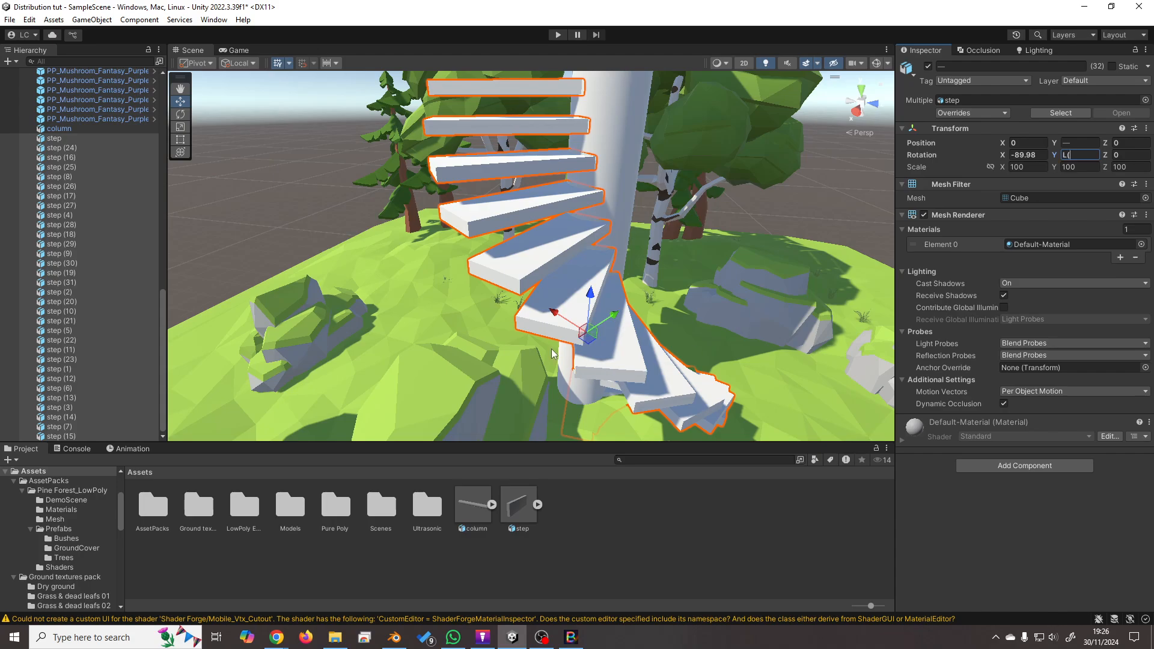
type("(0,360")
key("Return")
Examine the uppermost steps from several sides and compare their height with the top of the column.
scroll(613, 297, "down", 5)
left_click_drag(650, 264, 651, 308, "alt")
scroll(654, 313, "down", 2)
middle_click_drag(555, 211, 569, 394)
left_click_drag(569, 394, 575, 286, "alt")
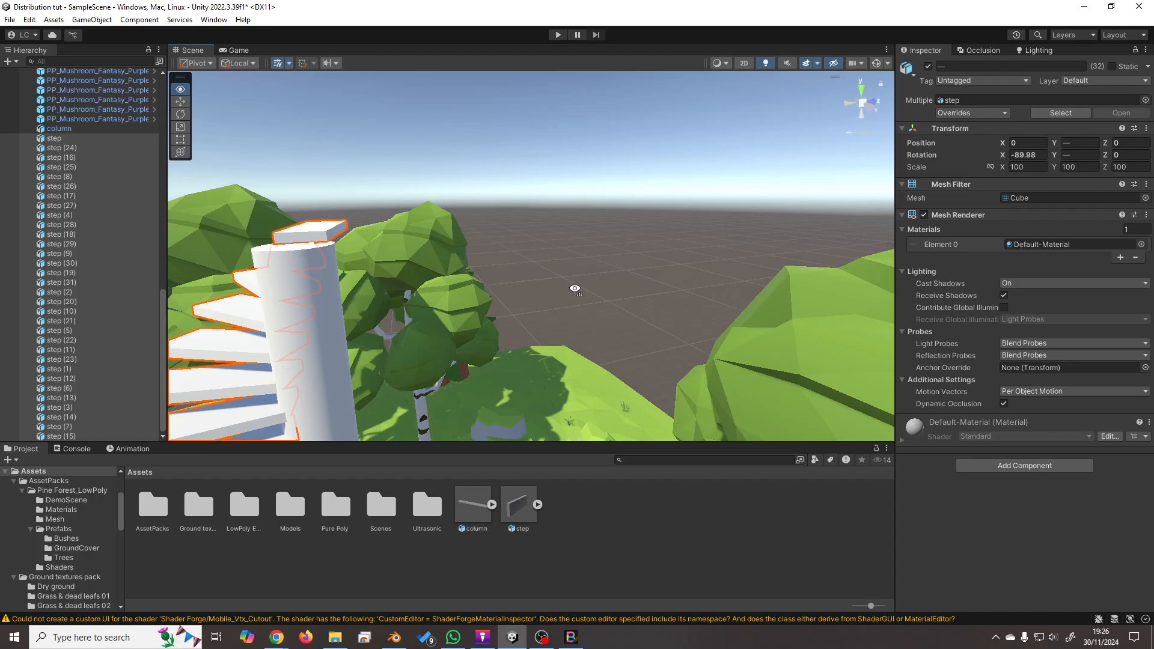
middle_click_drag(574, 286, 639, 270)
left_click_drag(639, 271, 522, 323, "alt")
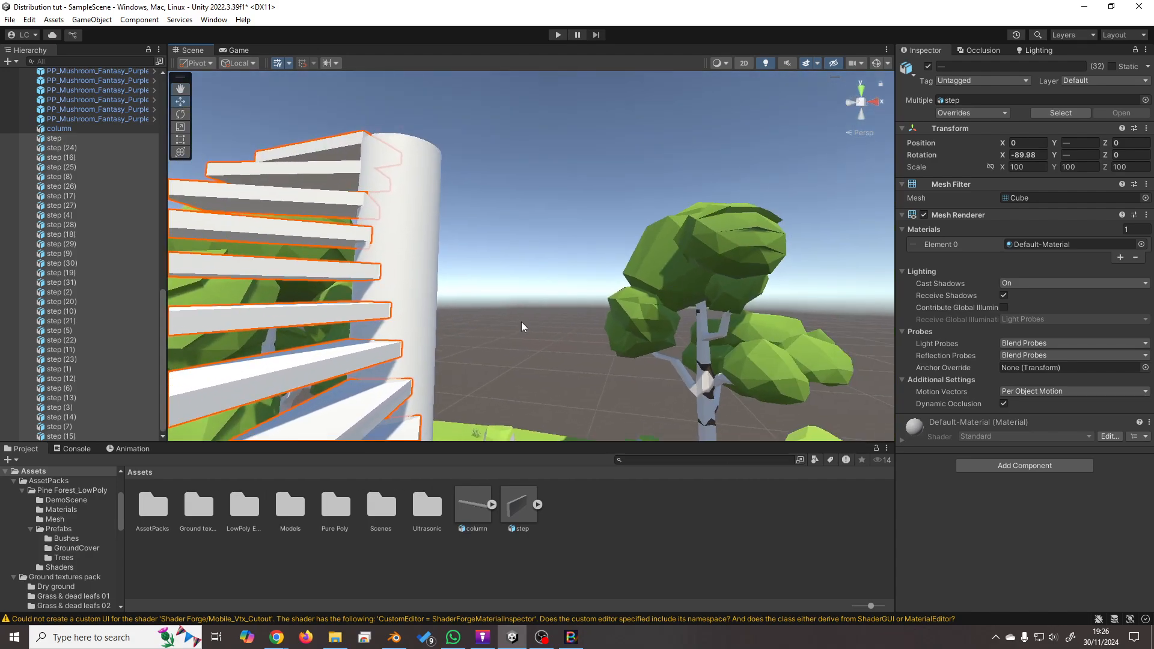
middle_click_drag(423, 332, 561, 331)
left_click_drag(561, 332, 506, 243, "alt")
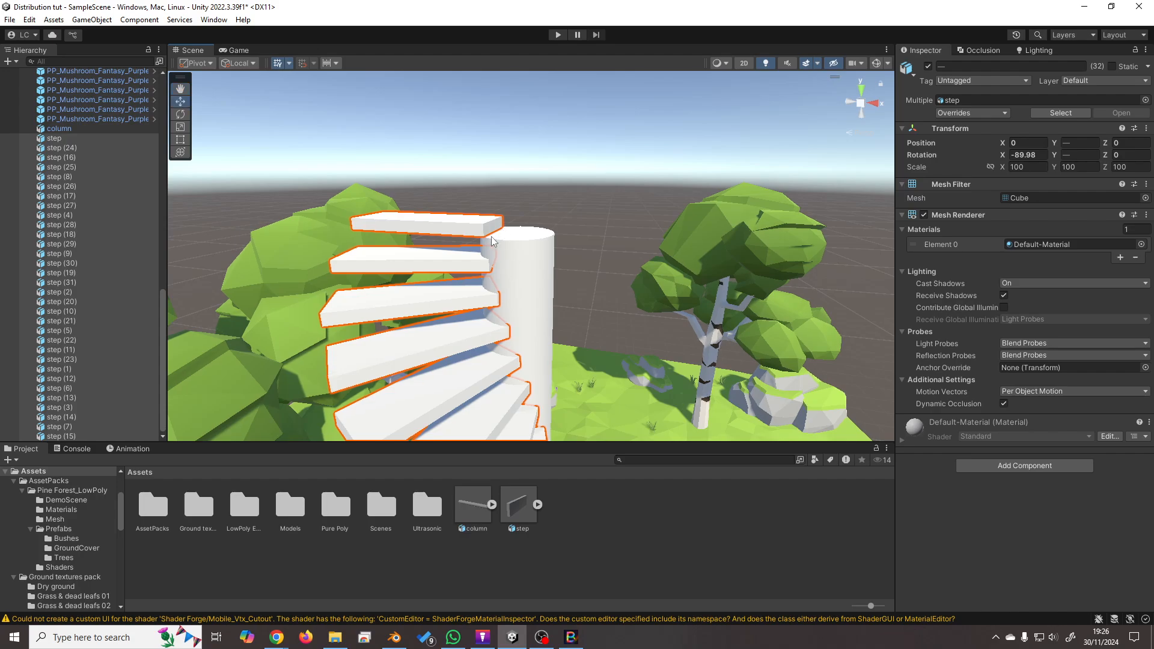
Redistribute the 32 steps over a lower height range by setting their Y position to L(0,9).
left_click_drag(518, 234, 515, 323, "alt")
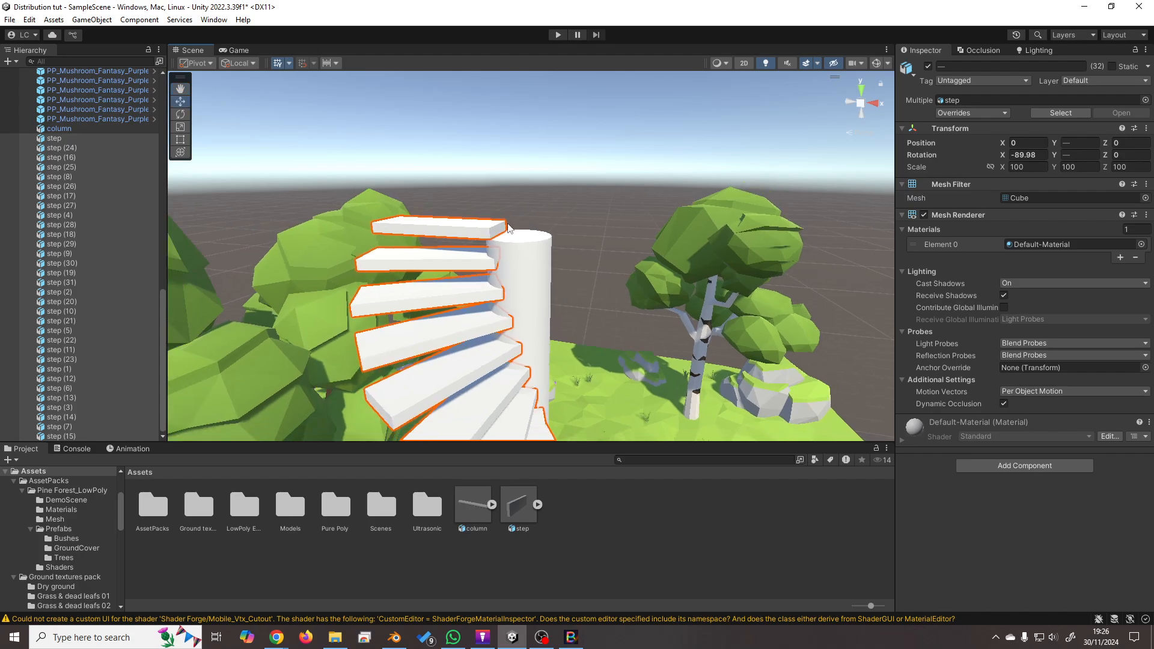
mouse_move(500, 240)
middle_mouse_down()
mouse_move(515, 253)
mouse_move(516, 161)
mouse_move(568, 255)
mouse_move(493, 246)
middle_mouse_up()
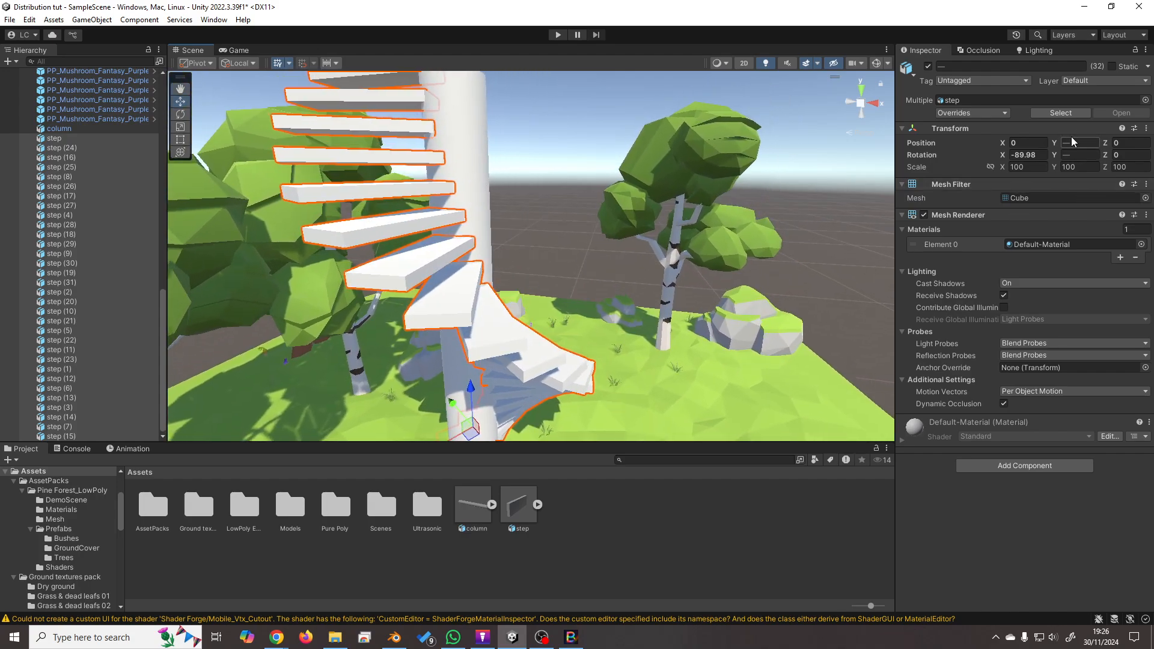
type("L(0,9)")
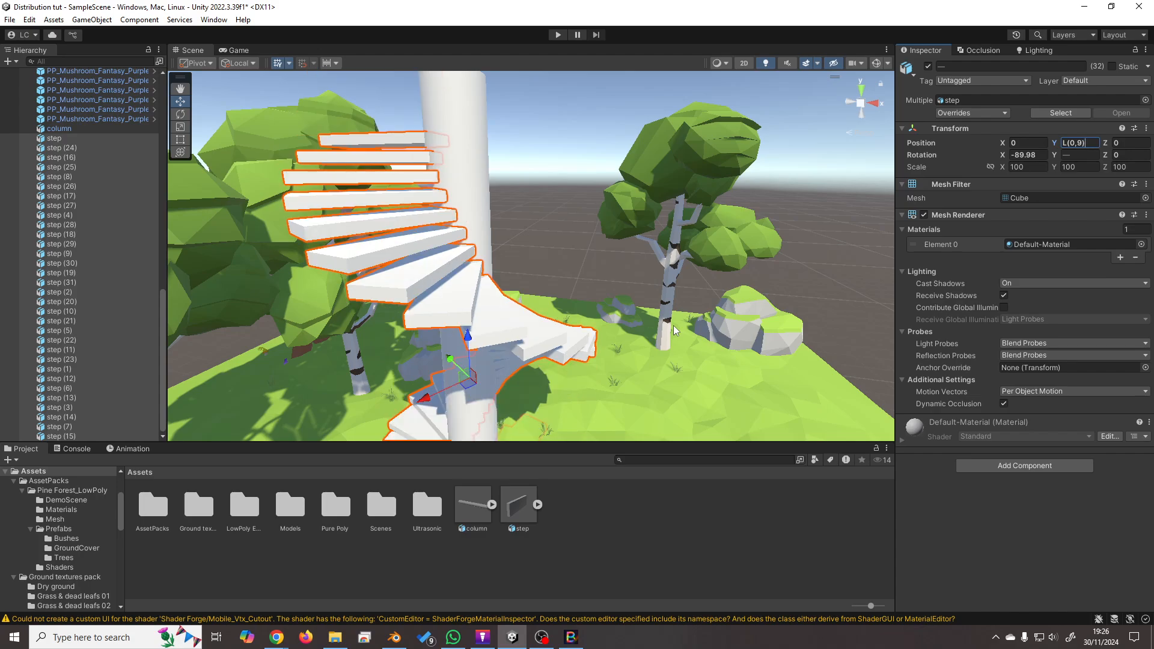
Respread the 32 selected steps around the column with a new linear Y rotation expression.
scroll(497, 302, "down", 3)
mouse_move(517, 189)
right_mouse_down()
mouse_move(517, 200)
mouse_move(518, 190)
mouse_move(457, 225)
mouse_move(578, 283)
mouse_move(448, 285)
mouse_move(445, 240)
mouse_move(522, 198)
right_mouse_up()
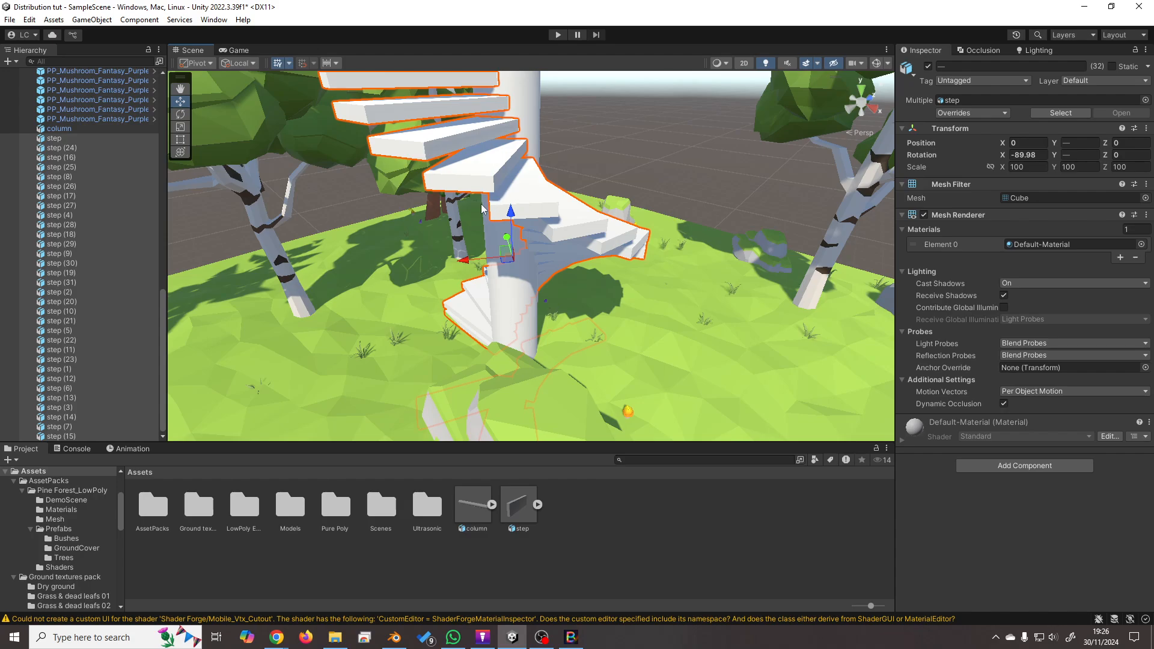
left_click(1080, 155)
type(")")
Examine the spacing and overlap of the steps around the column from above, below and several sides.
left_click_drag(553, 355, 739, 236, "alt")
scroll(649, 298, "up", 2)
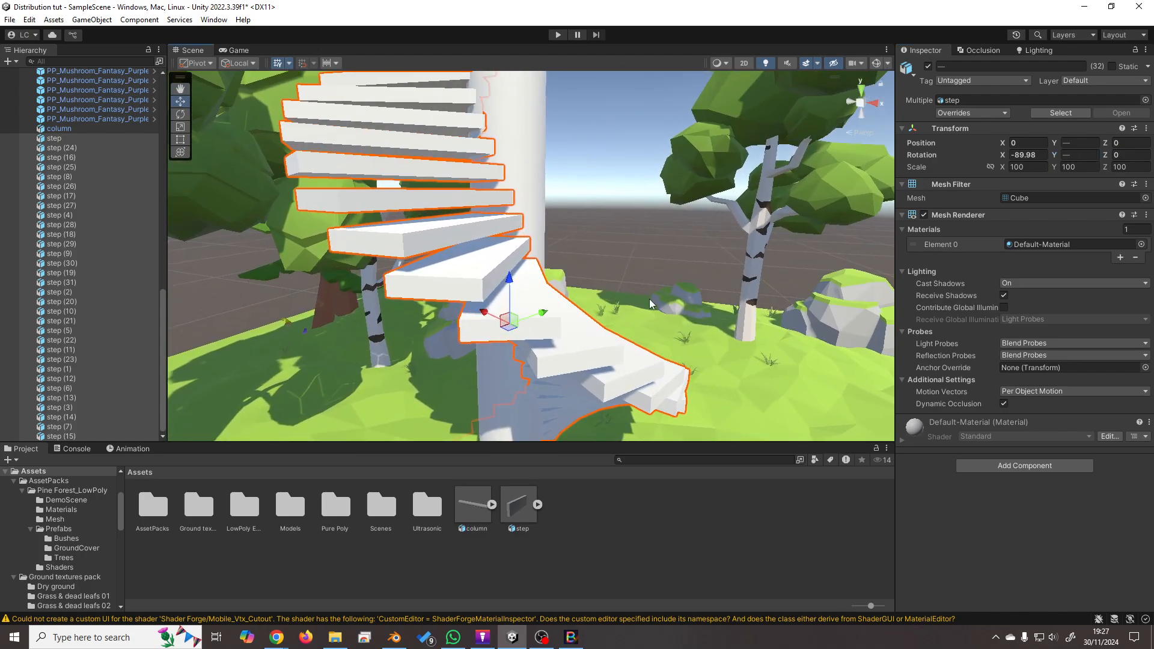
scroll(651, 294, "down", 1)
middle_click_drag(665, 360, 626, 421)
scroll(561, 337, "down", 2)
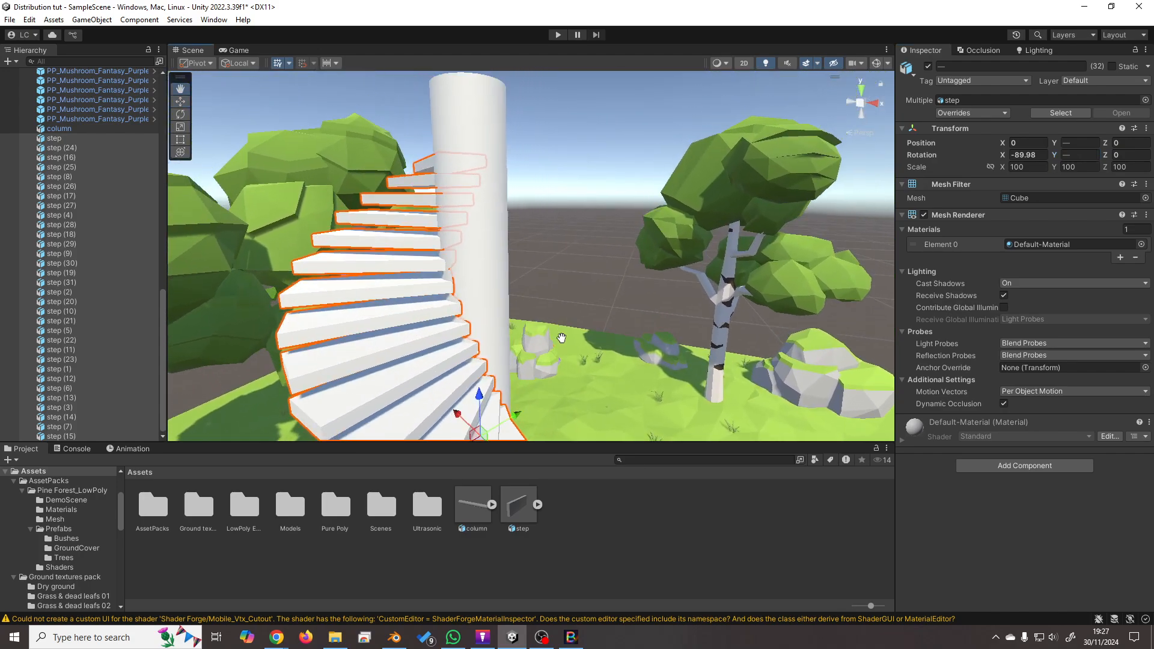
middle_click_drag(561, 337, 525, 380)
left_click_drag(628, 285, 474, 396, "alt")
middle_click_drag(591, 313, 562, 327)
left_click_drag(562, 327, 635, 283, "alt")
middle_click_drag(635, 283, 520, 207)
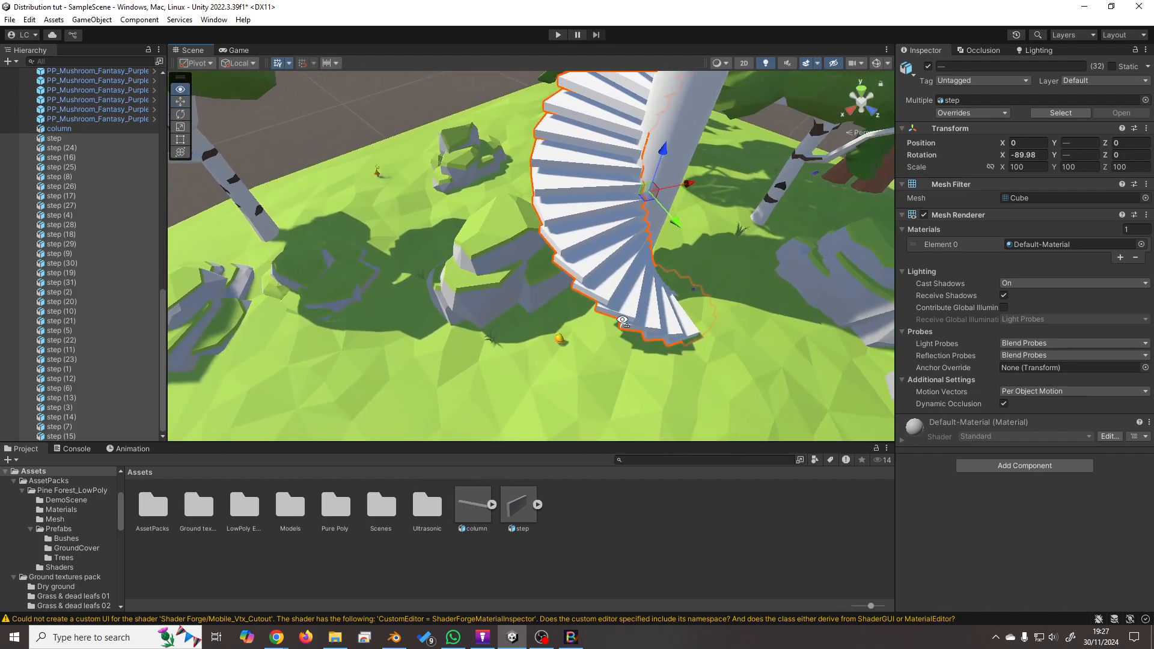
left_click_drag(559, 373, 629, 333, "alt")
scroll(629, 333, "up", 1)
middle_click_drag(629, 333, 672, 209)
left_click_drag(715, 388, 632, 265, "alt")
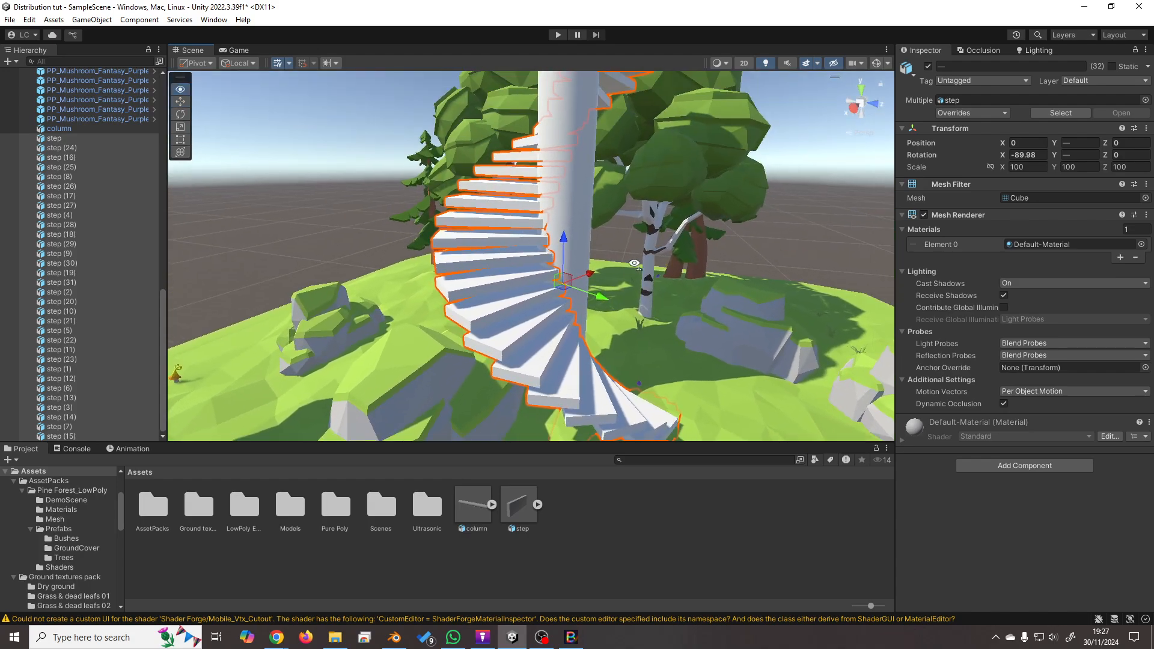
middle_click_drag(633, 265, 667, 183)
scroll(629, 280, "up", 2)
scroll(631, 272, "up", 2)
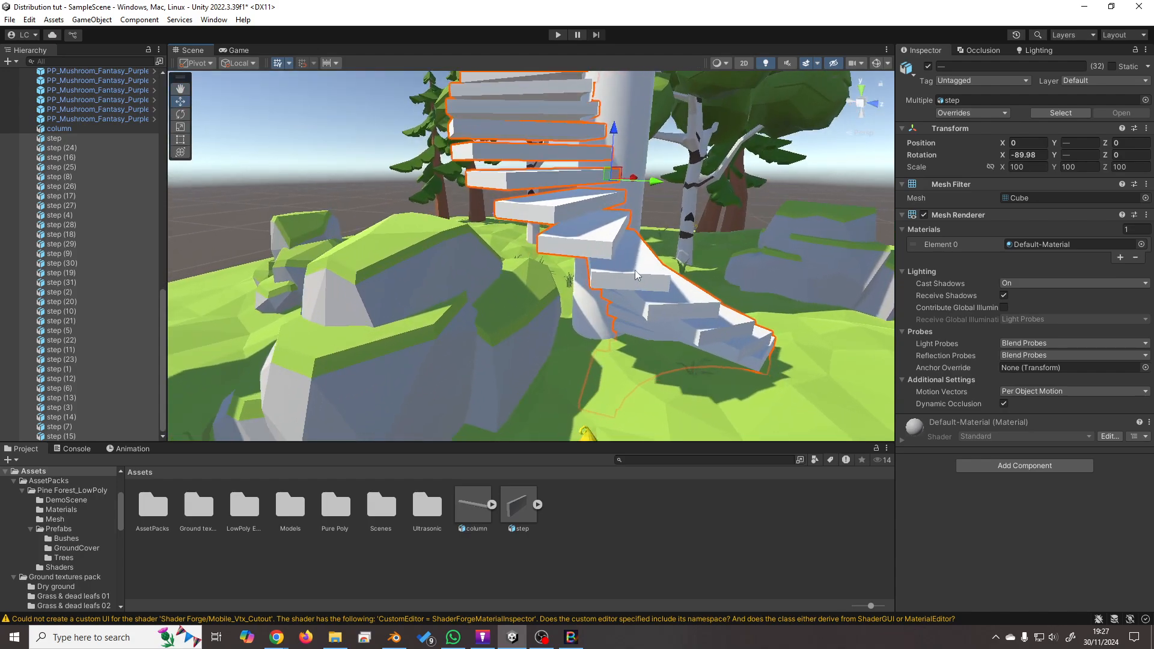
Extend the spiral beyond a full turn by setting the steps' Y rotation to L(0,500), and clear the selection.
middle_click_drag(635, 269, 602, 279)
left_click(1080, 158)
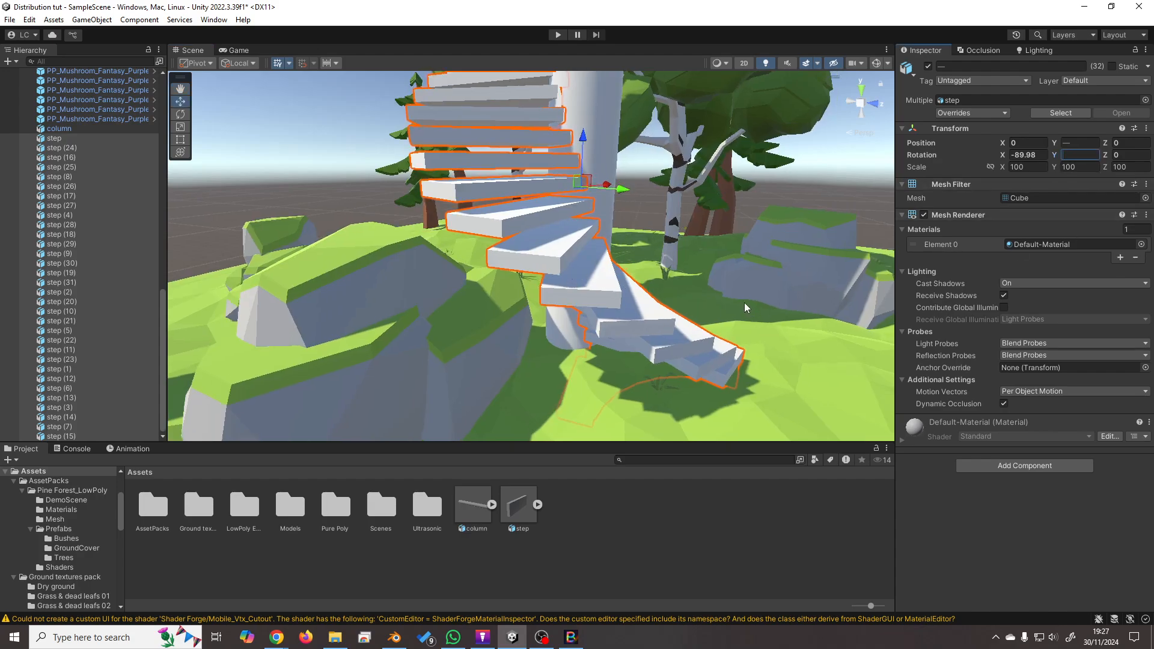
type("L(0,360)")
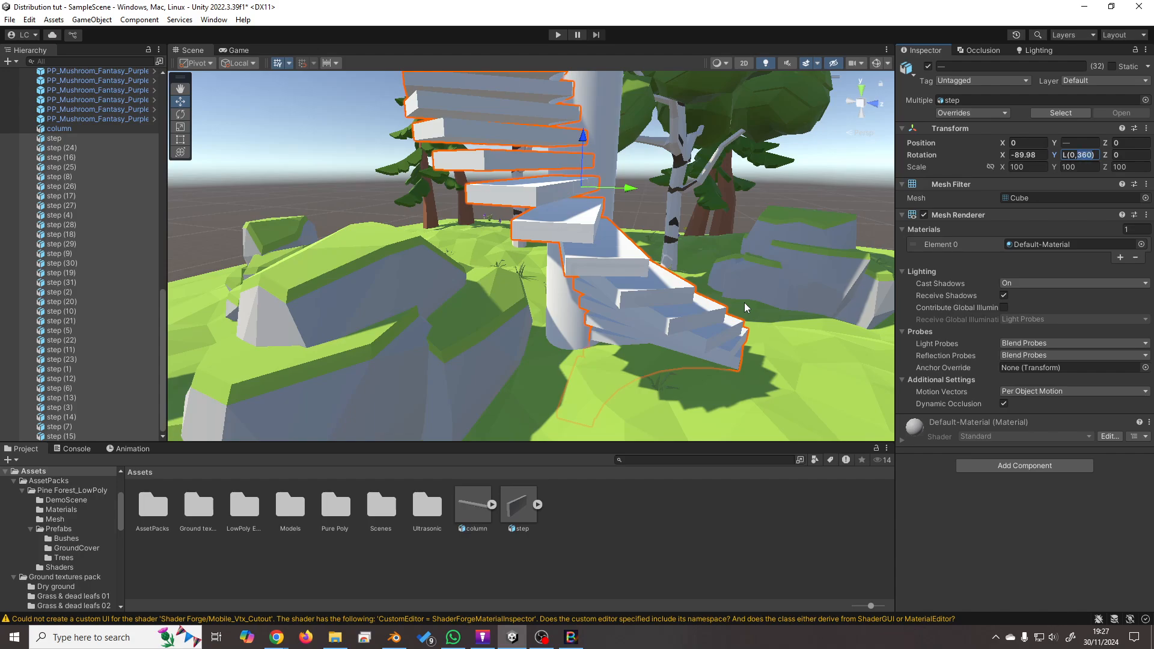
type("500")
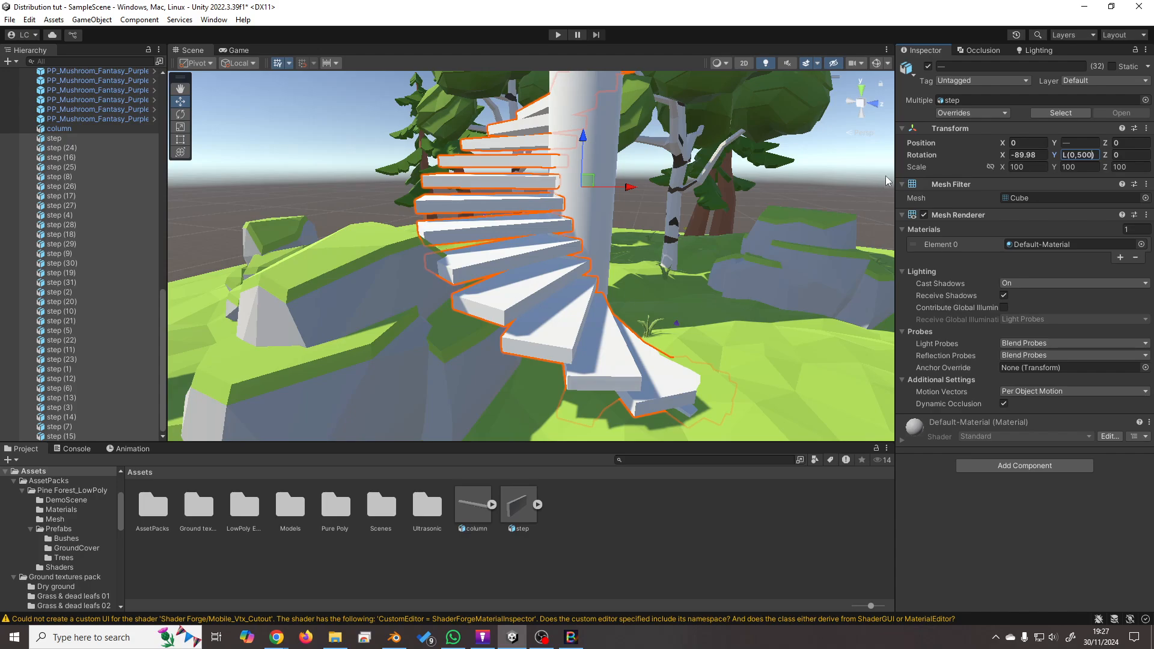
left_click(870, 185)
Select the column together with all 32 steps and raise the whole staircase until the column's base is at ground level.
right_click_drag(733, 286, 222, 231)
key("s")
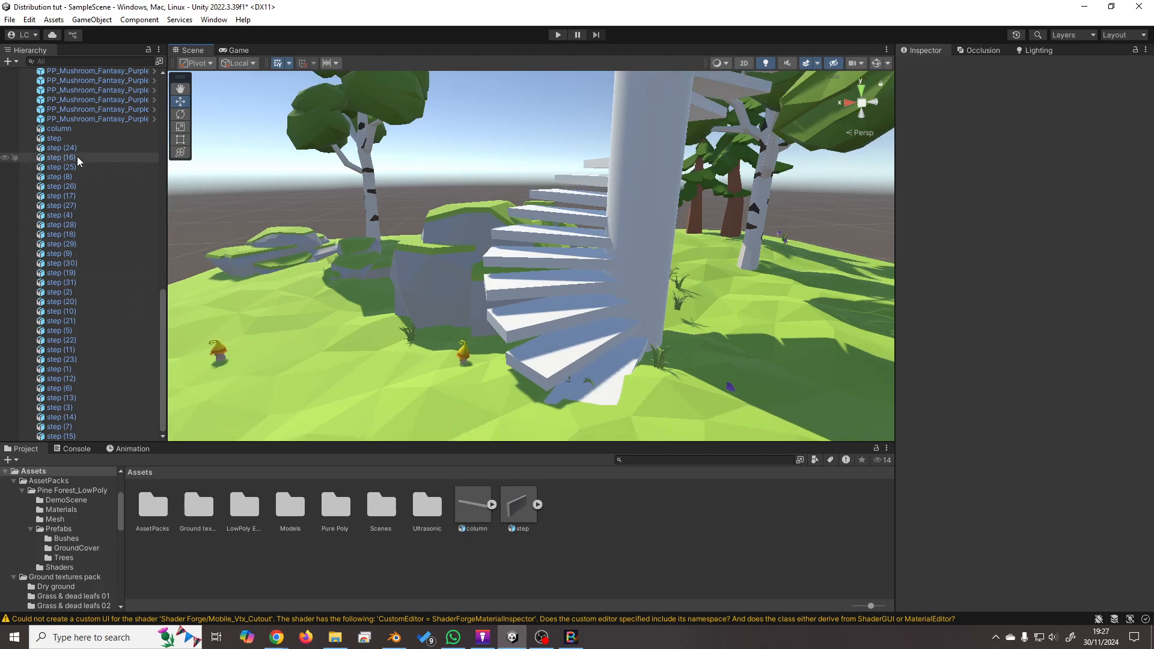
left_click(67, 130)
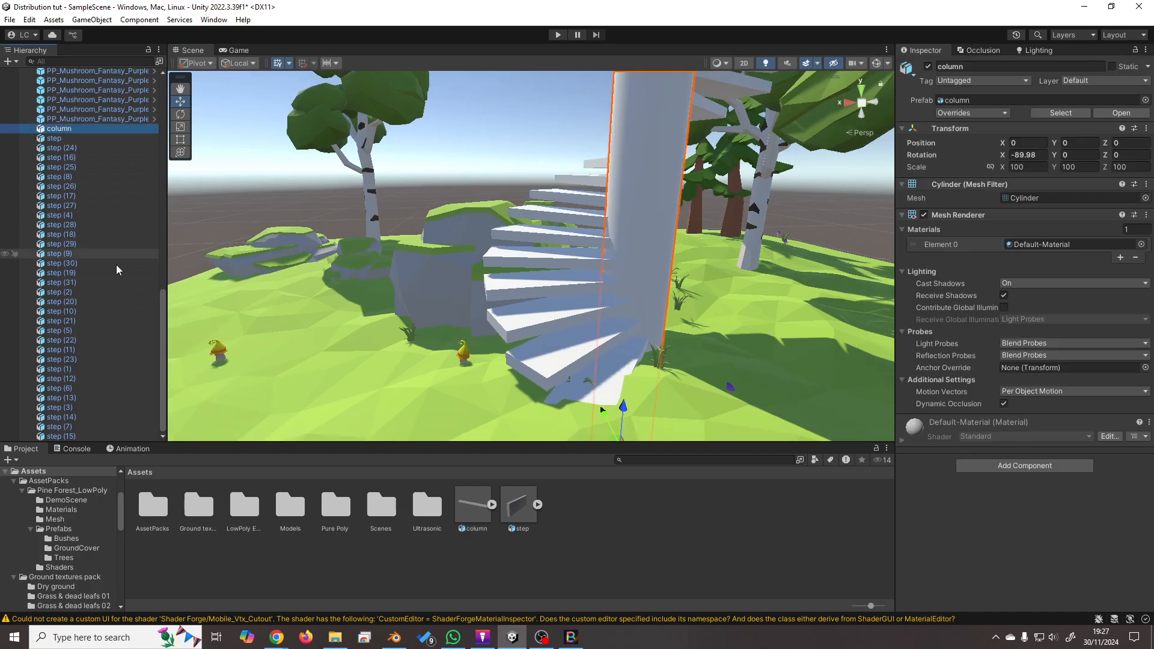
left_click(103, 433, "shift")
right_click_drag(377, 271, 679, 319)
key("s")
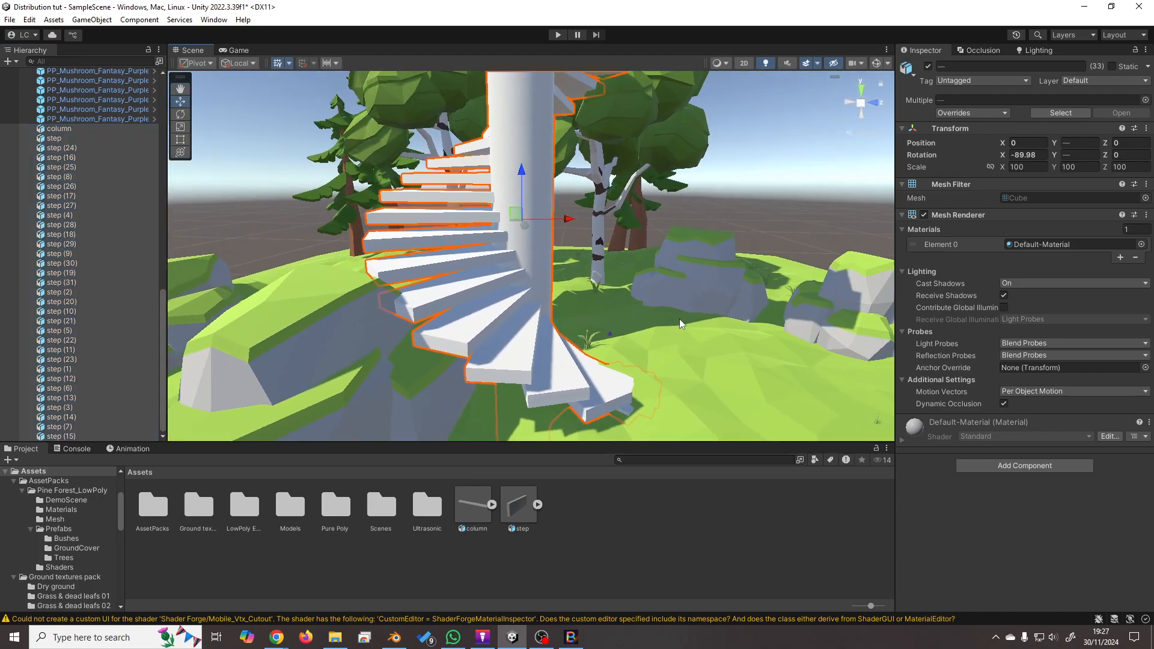
middle_click_drag(679, 319, 659, 389)
left_click_drag(506, 246, 526, 110)
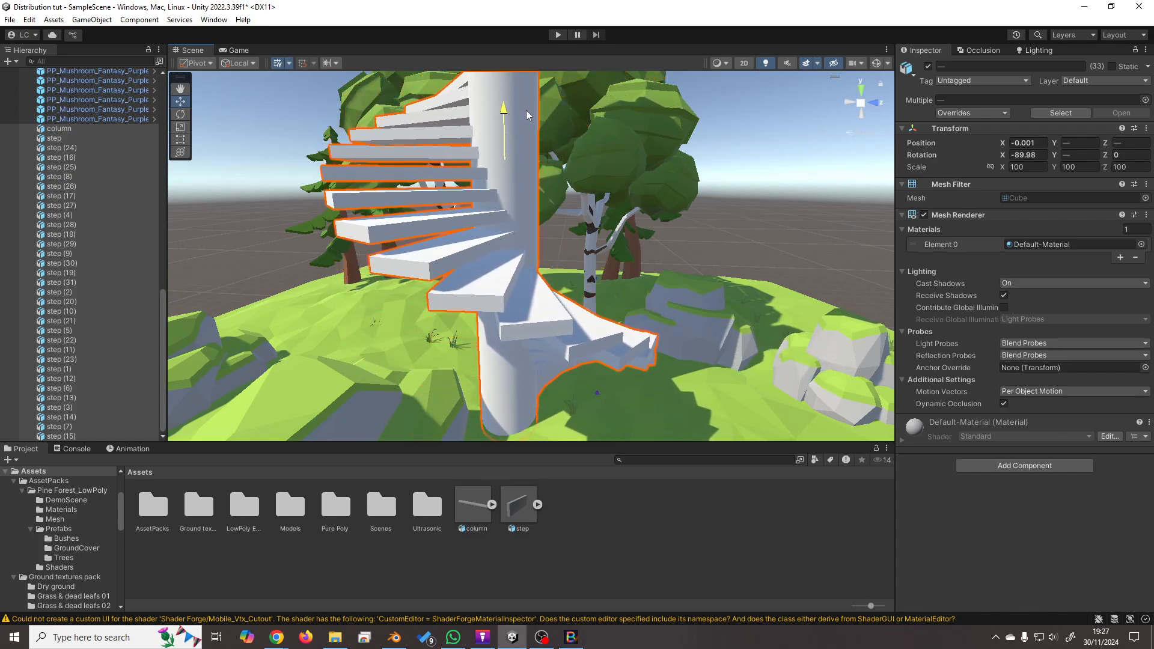
Deselect the staircase and examine it within the meadow from several sides.
left_click(875, 235)
left_click_drag(755, 288, 465, 283, "alt")
scroll(467, 284, "down", 5)
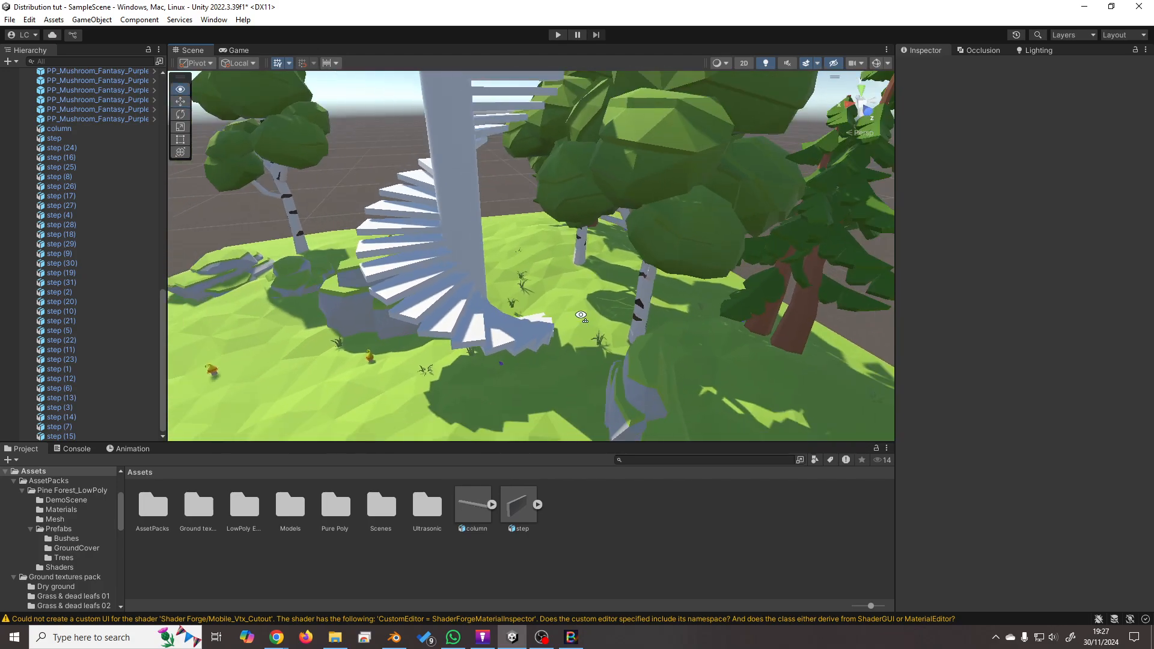
middle_click_drag(581, 315, 727, 334)
left_click_drag(727, 335, 654, 274, "alt")
left_click_drag(464, 262, 559, 250, "alt")
middle_click_drag(559, 250, 544, 255)
scroll(438, 343, "up", 1)
scroll(439, 342, "down", 1)
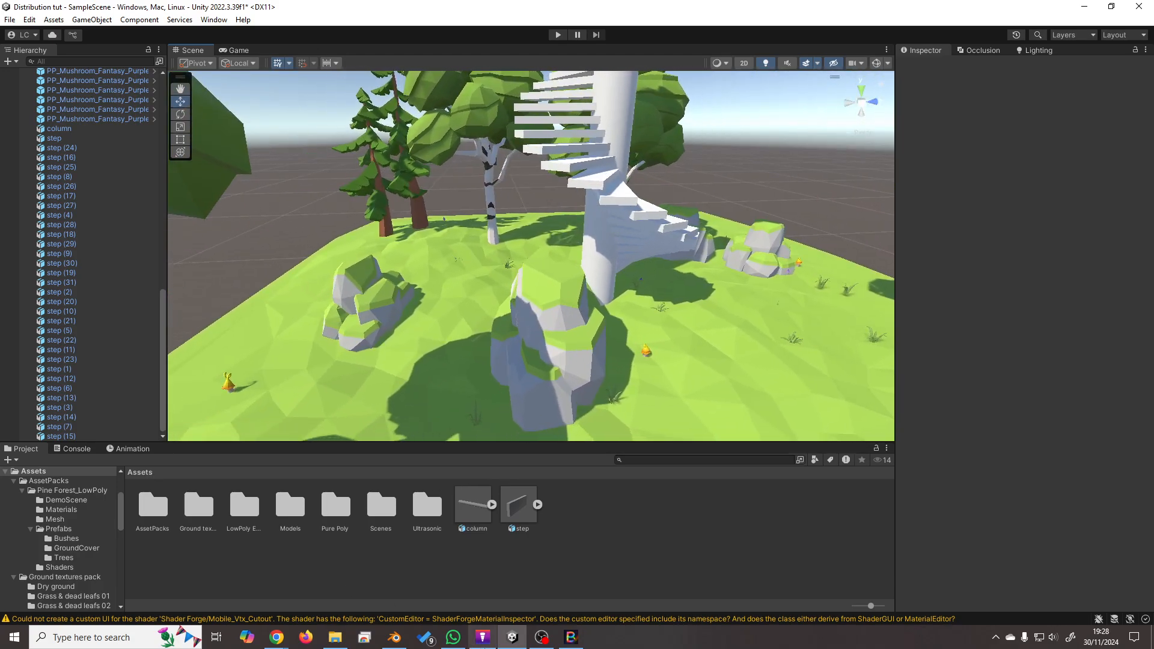
Open the Christmas House 2 project from Unity Hub's recent projects.
left_click(996, 639)
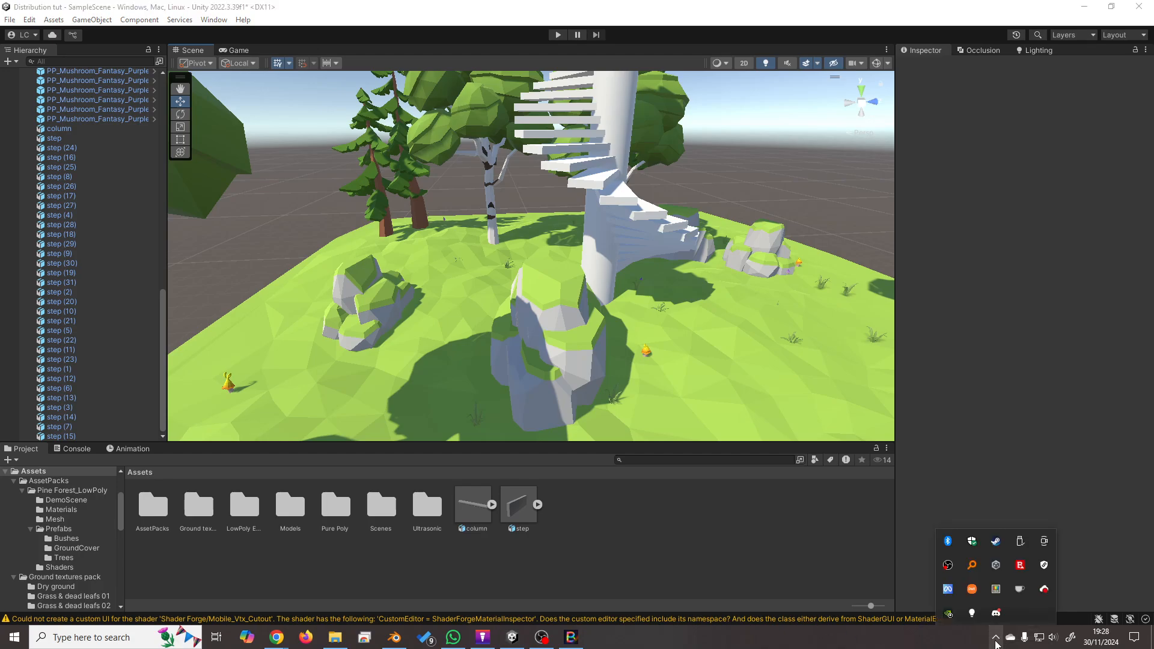
right_click(995, 566)
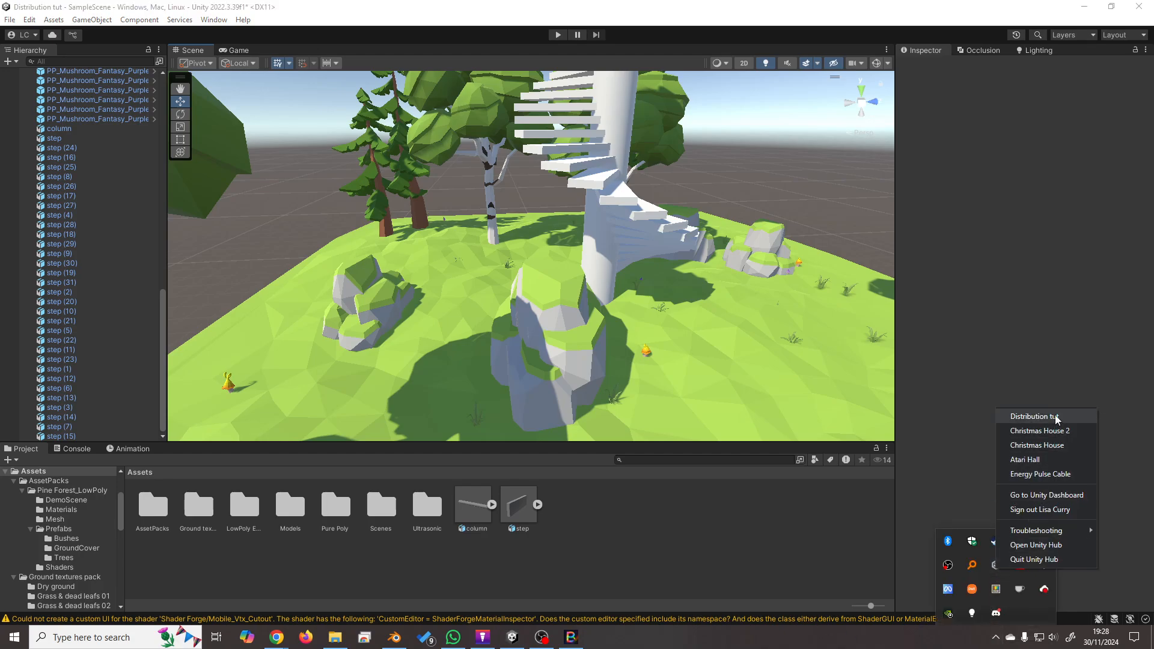
left_click(1062, 437)
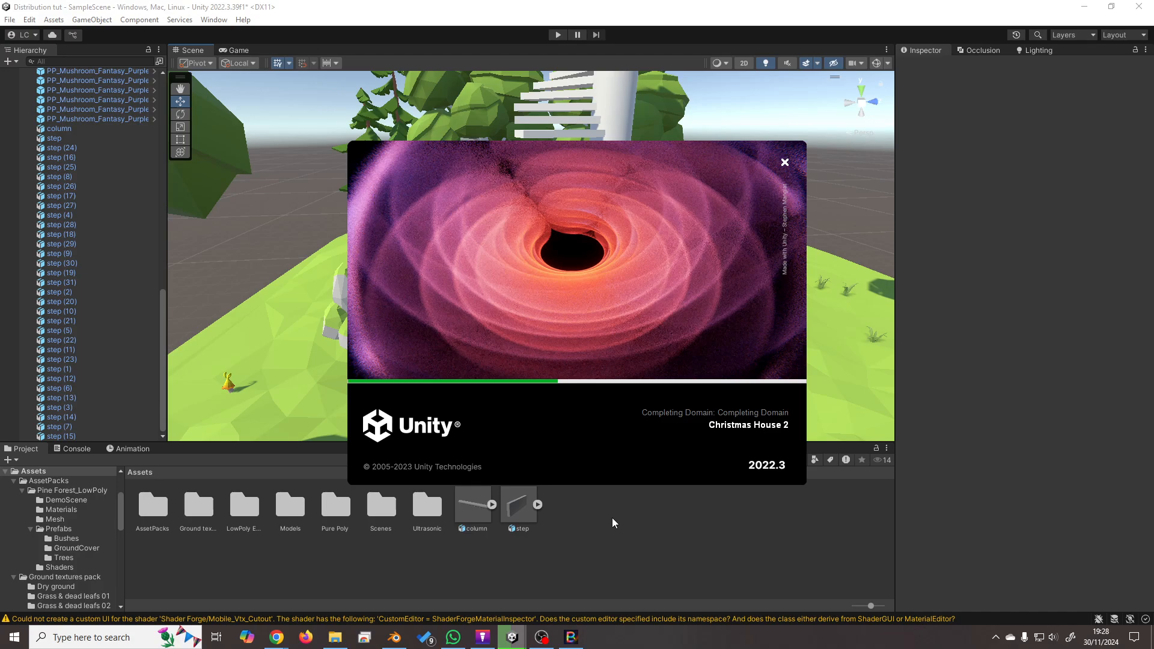
Examine the raised spiral staircase and the scattered trees, rocks and mushrooms from different angles.
right_click_drag(552, 336, 725, 161)
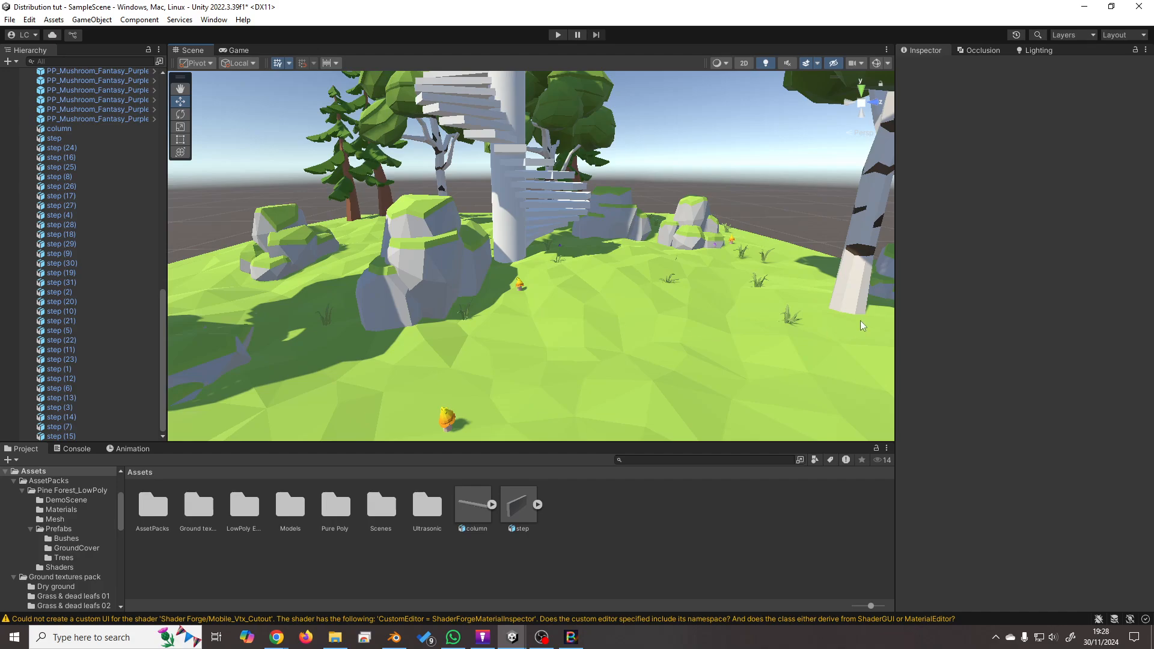
middle_click_drag(578, 165, 595, 293)
right_click_drag(516, 175, 557, 241)
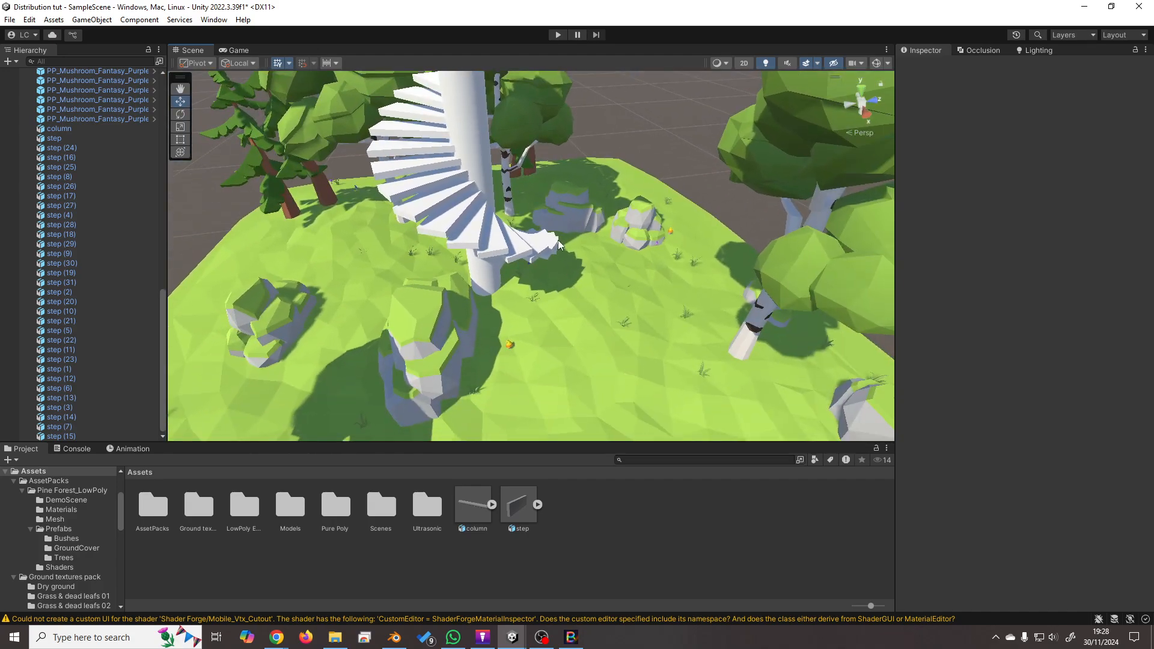
middle_click_drag(556, 180, 495, 322)
middle_click_drag(541, 258, 507, 345)
right_click_drag(507, 345, 510, 300)
middle_click_drag(529, 336, 599, 264)
right_click_drag(598, 266, 704, 267)
middle_click_drag(611, 348, 608, 162)
right_click_drag(544, 130, 575, 166)
right_click_drag(569, 207, 408, 240)
Open the Prefabs folder of Pure Poly's Free Low Poly Nature Pack in the project assets.
scroll(598, 301, "down", 3)
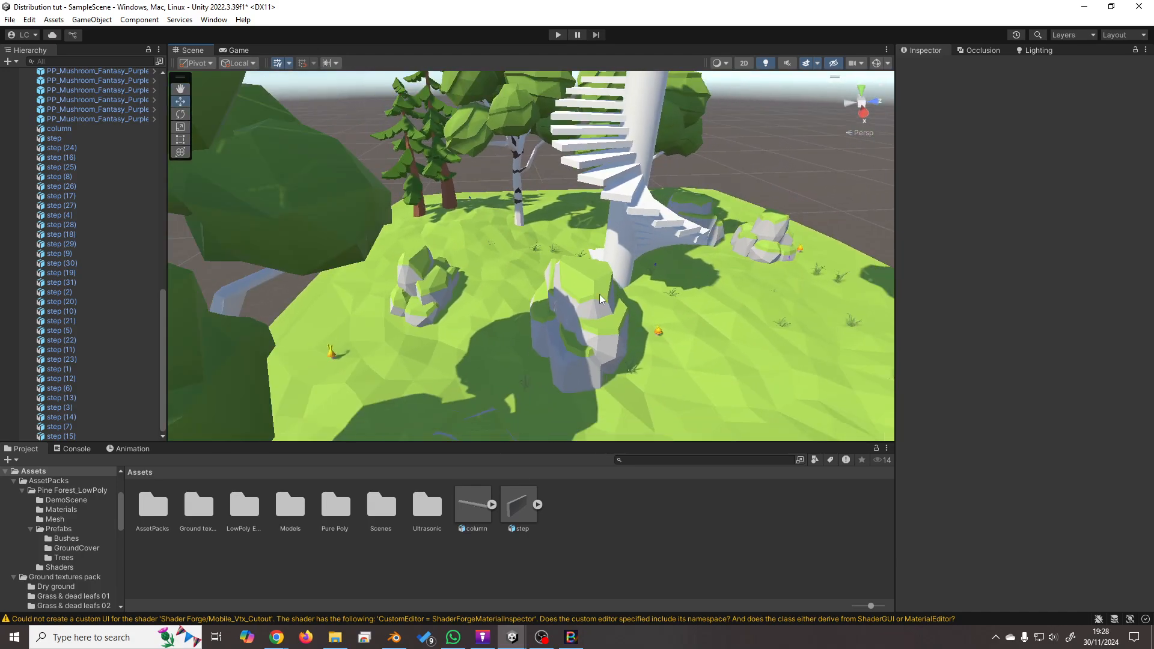
middle_click_drag(600, 299, 500, 291)
double_click(335, 505)
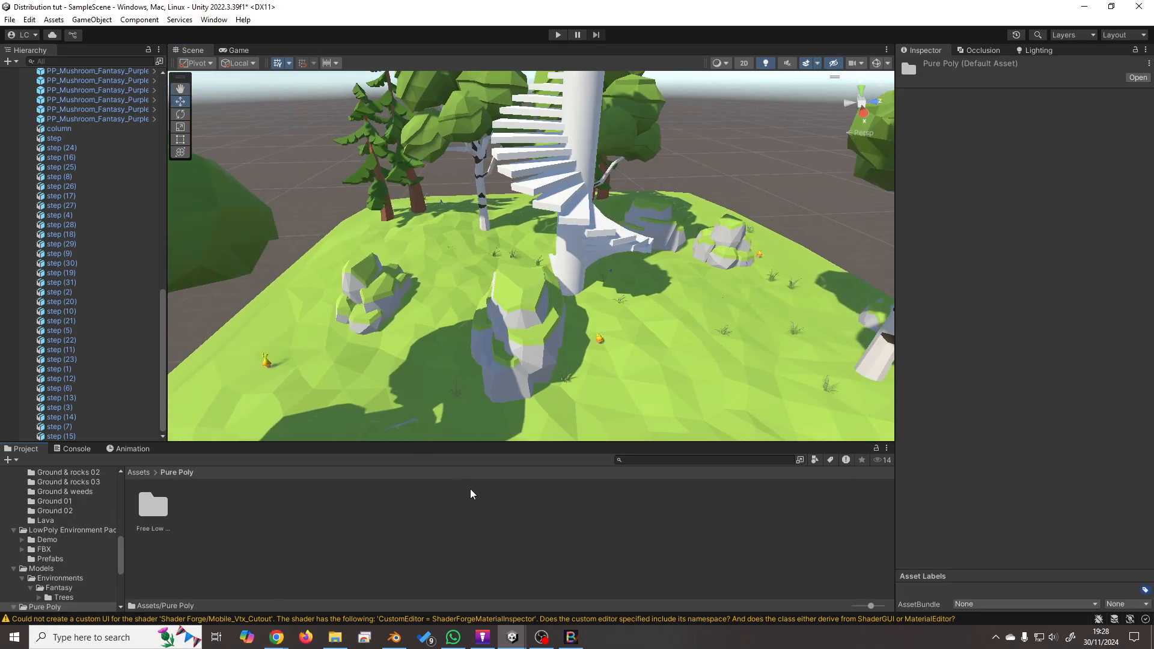
double_click(154, 508)
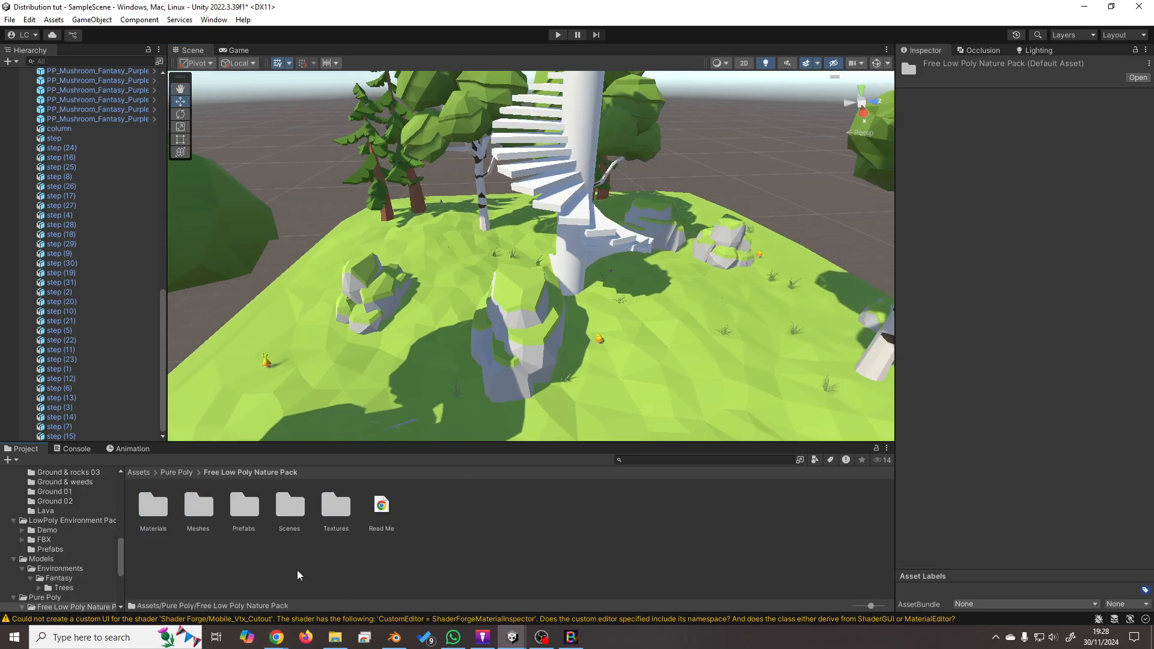
double_click(247, 507)
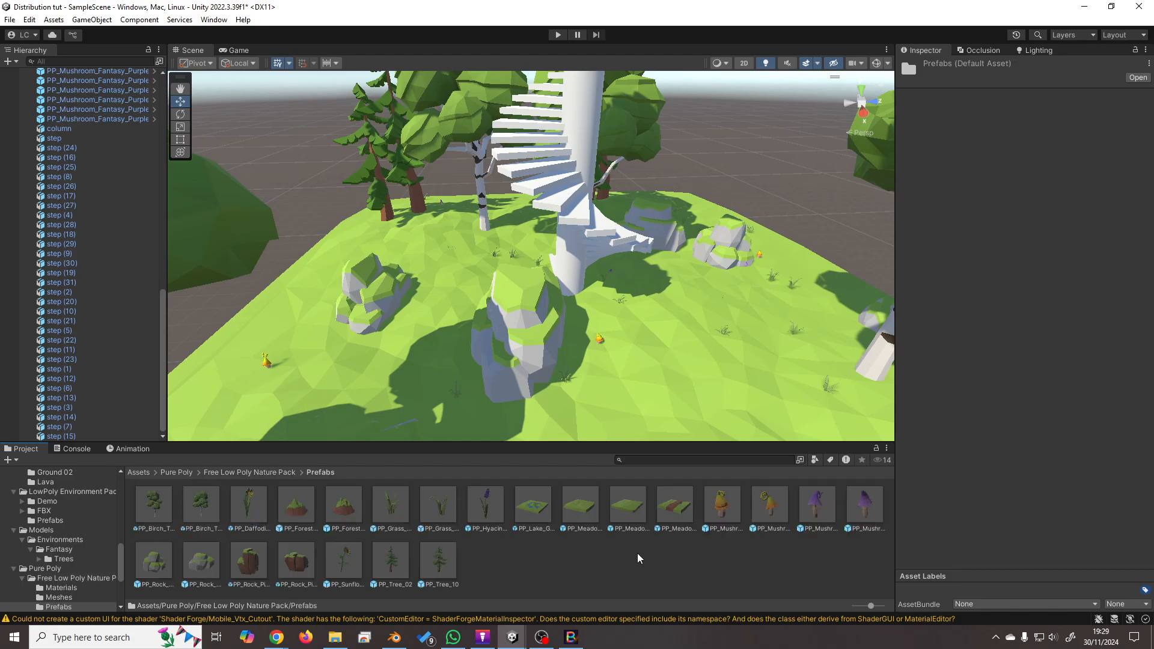
right_click(604, 567)
left_click(509, 570)
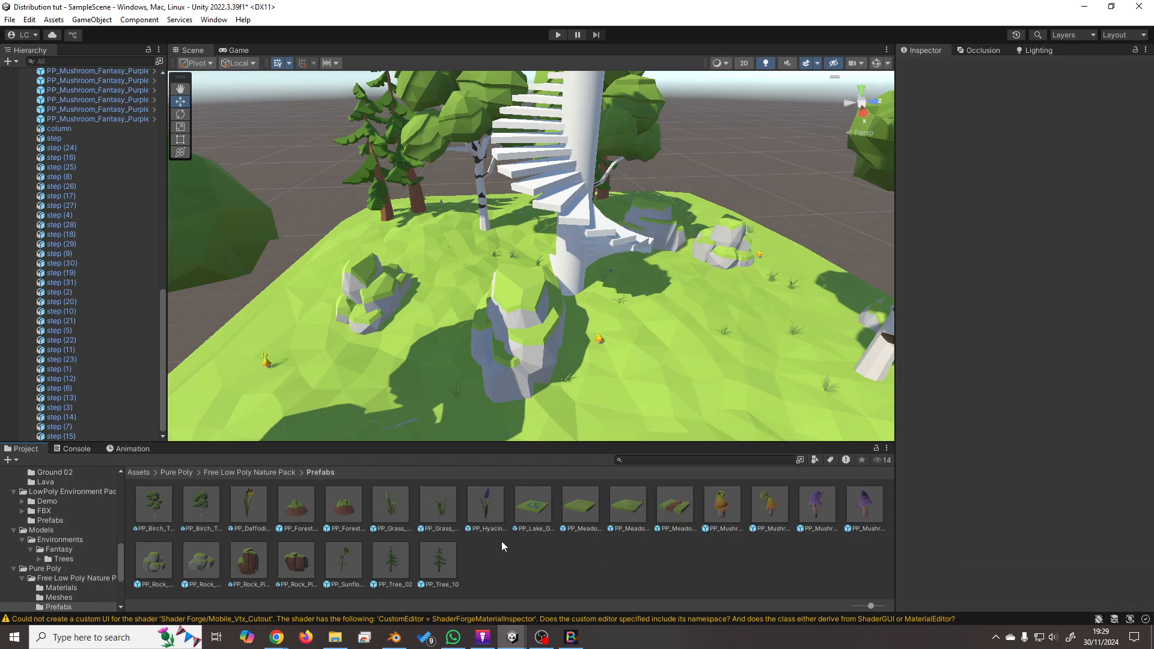
Add the PP_Sunflower_04 prefab to the scene as a new object.
left_click(343, 560)
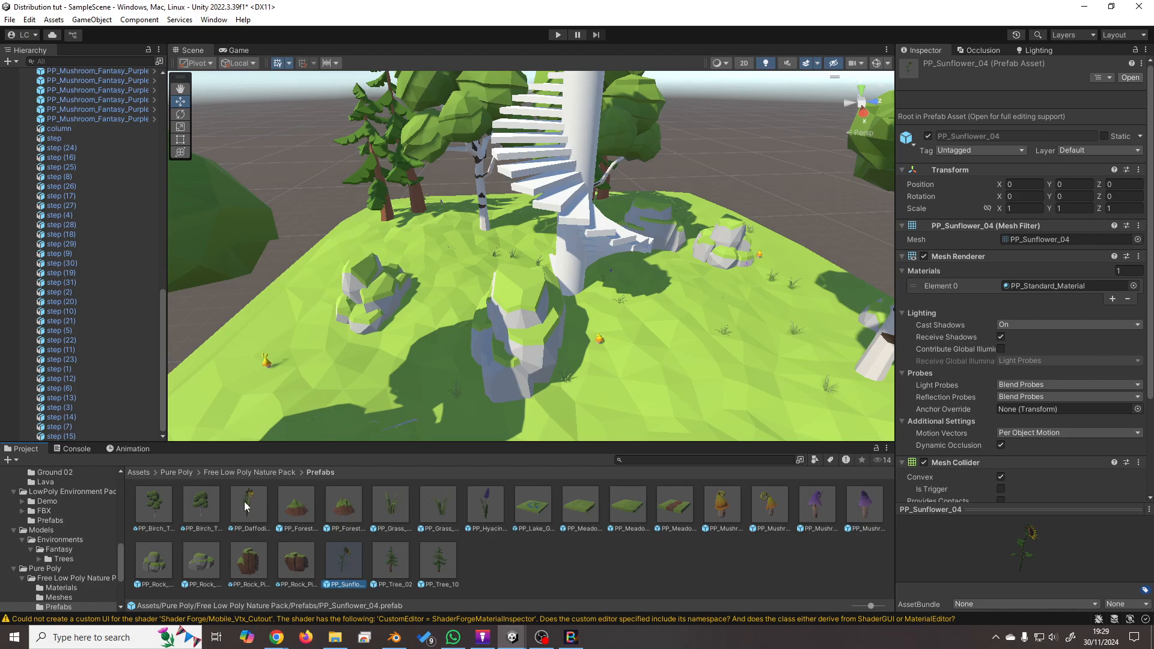
left_click(89, 370)
key("Left")
key("Left")
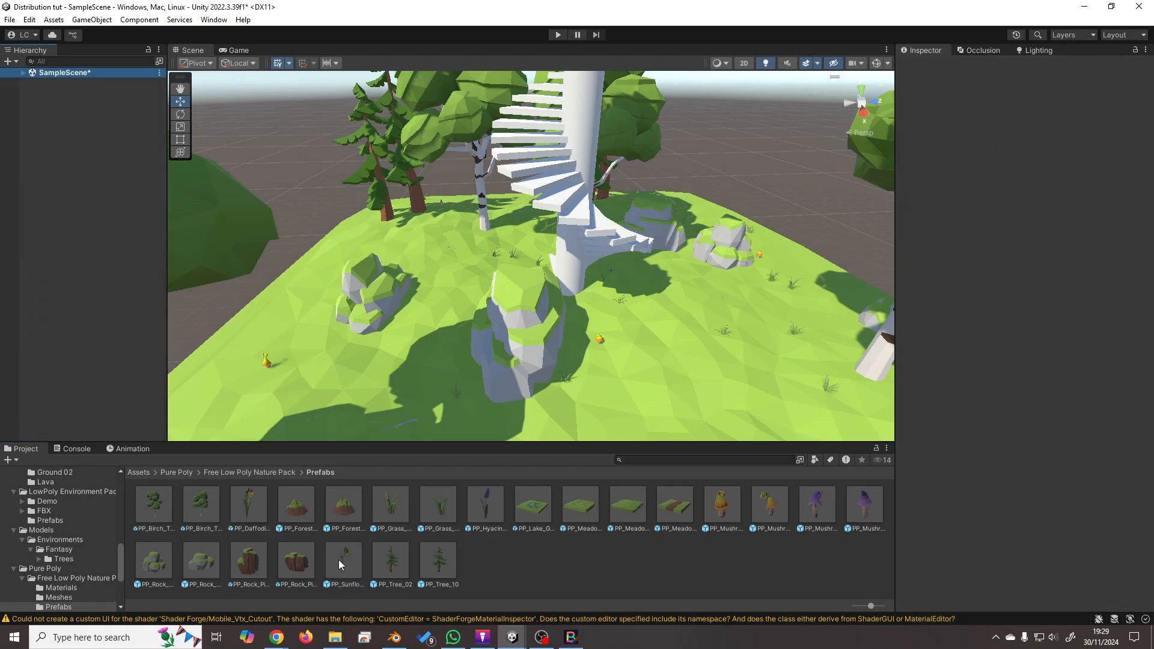
left_click_drag(337, 560, 36, 329)
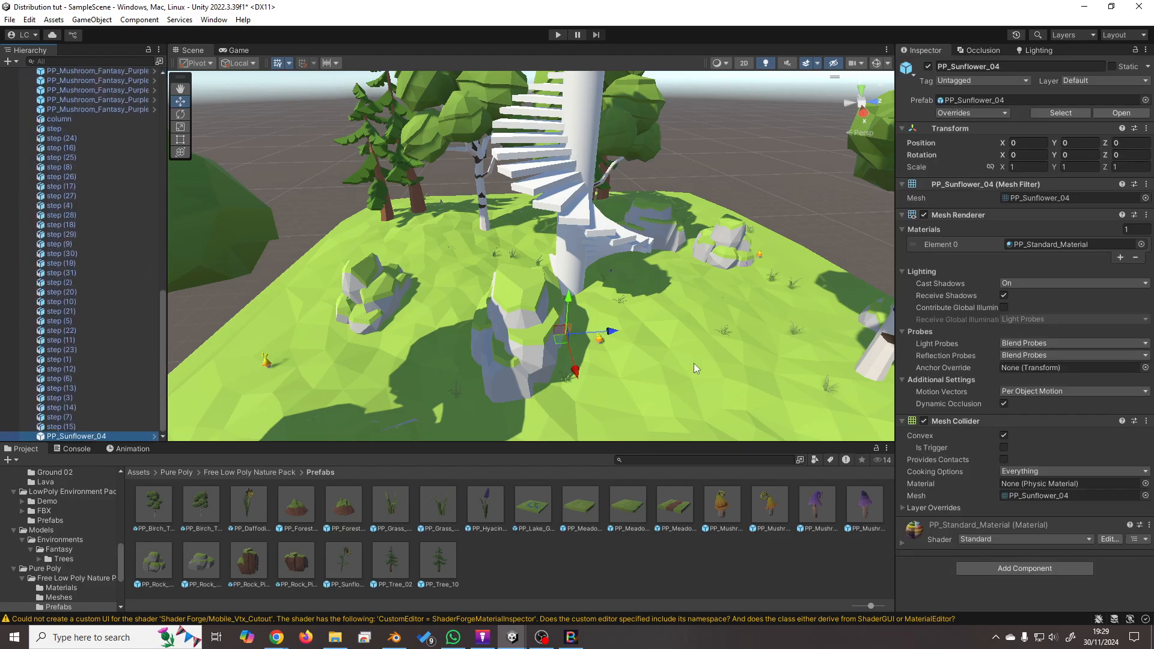
Move the sunflower up onto the meadow near the column's base, to about X 1.428, Y 2.139.
key("f")
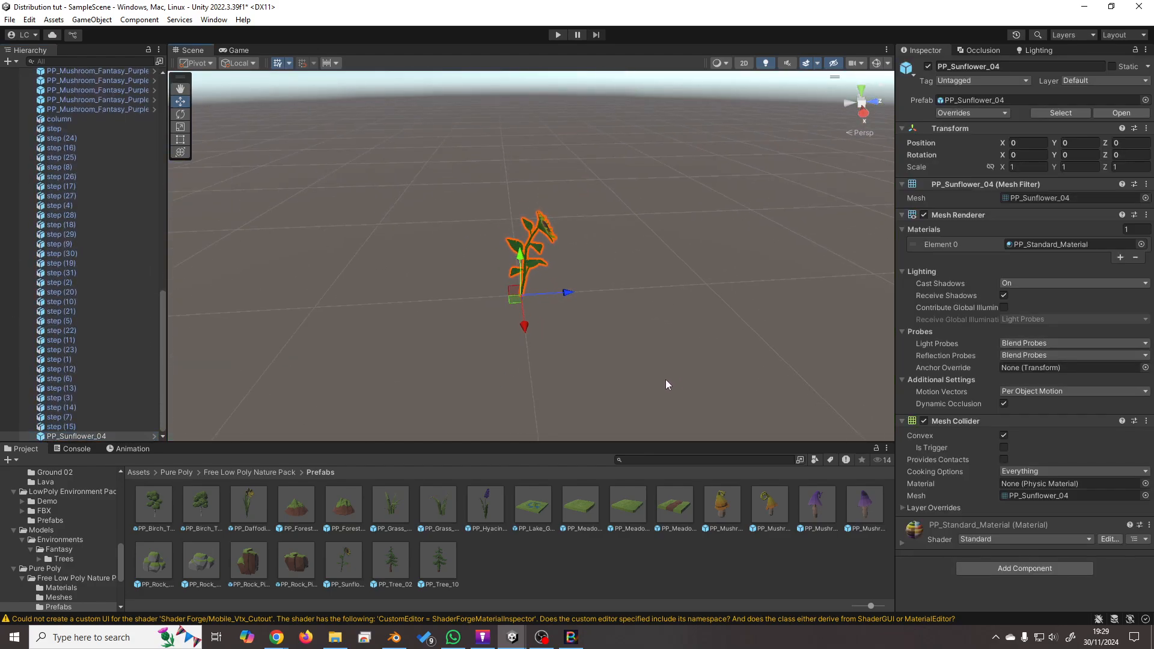
right_click_drag(603, 364, 560, 382)
key("s")
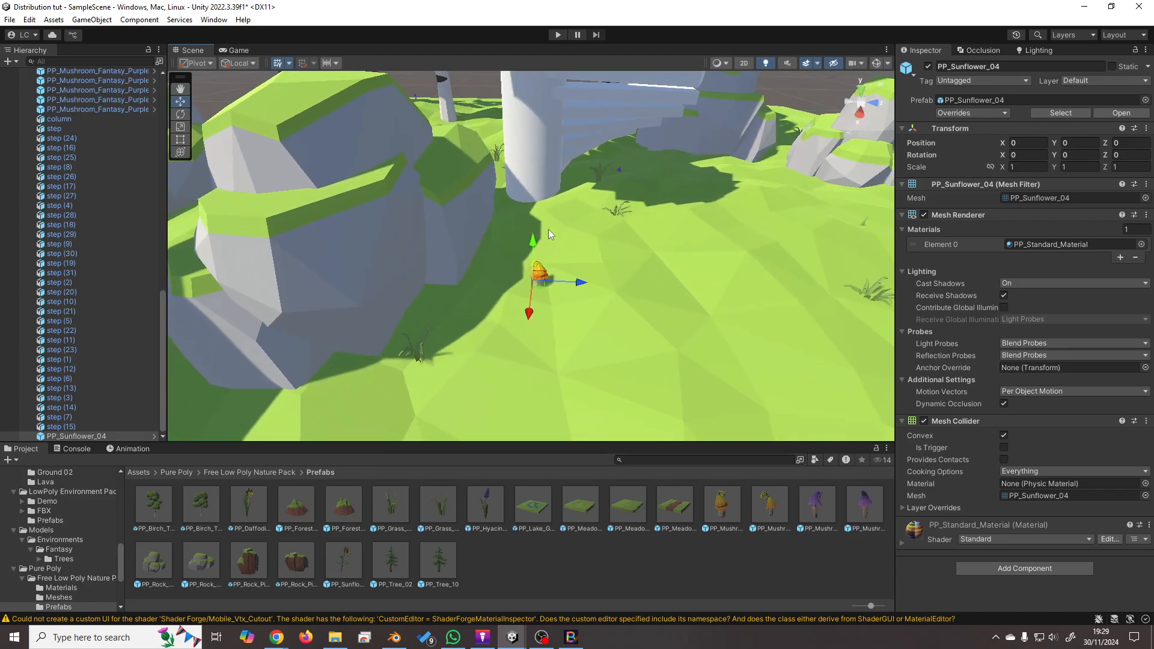
left_click_drag(534, 243, 538, 136)
left_click_drag(529, 205, 523, 244)
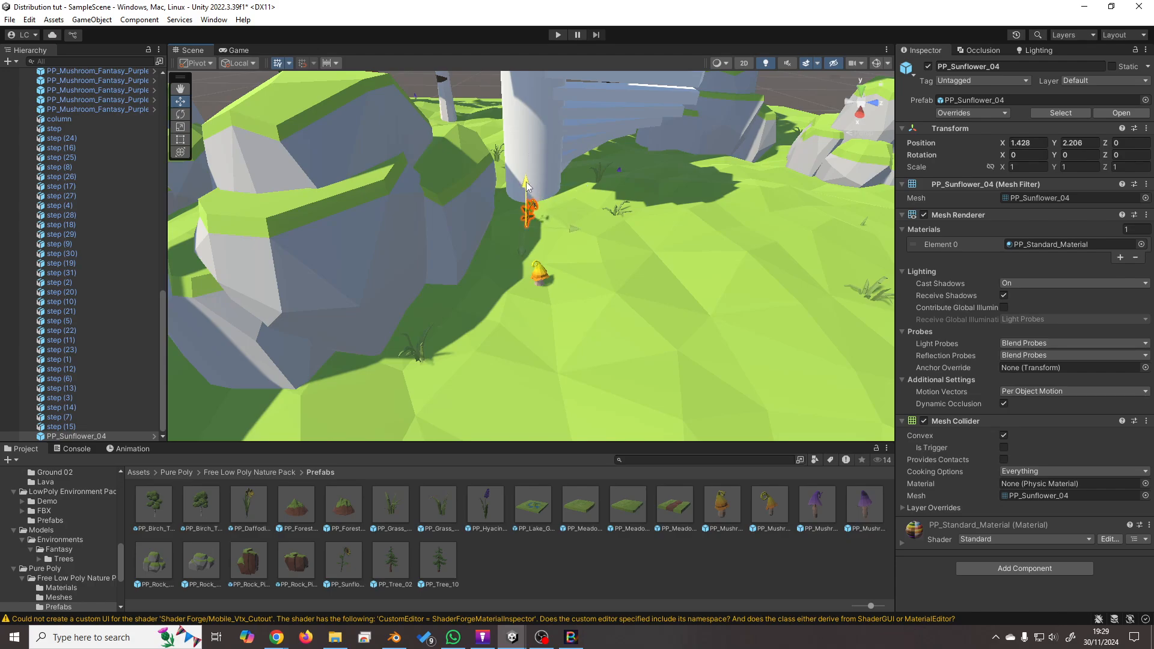
left_click_drag(526, 176, 527, 188)
Scale the sunflower to 5 on the X, Y and Z axes.
scroll(553, 285, "up", 2)
right_click_drag(568, 285, 510, 239)
key("w")
right_click_drag(510, 239, 532, 265)
key("s")
key("s")
scroll(535, 275, "down", 6)
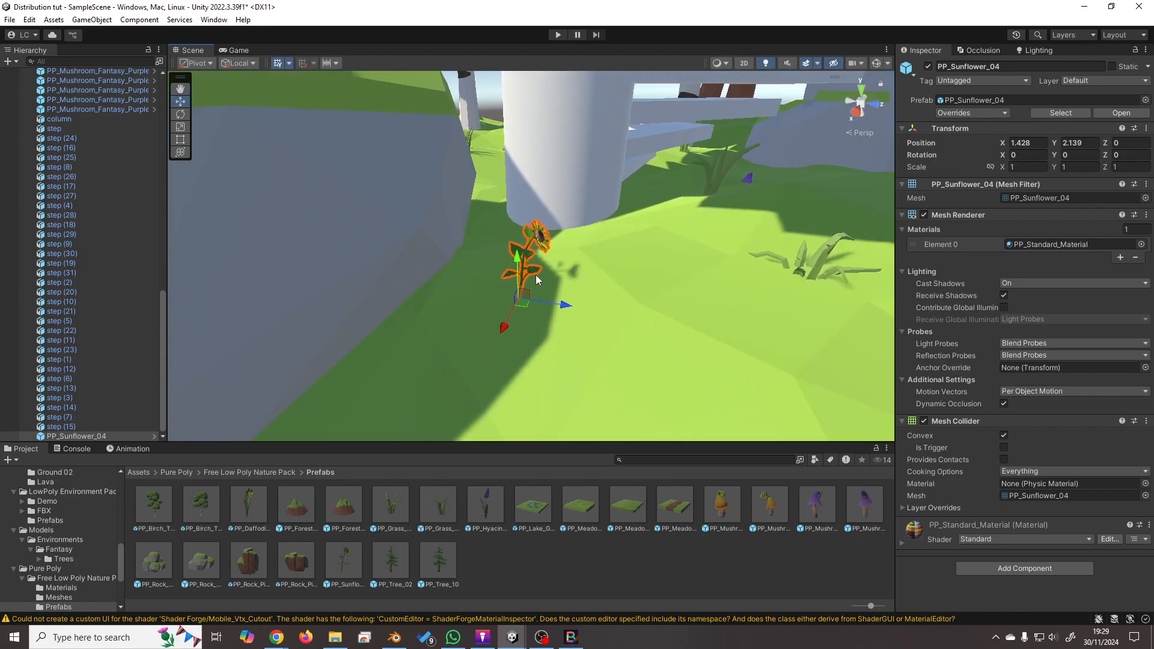
right_click_drag(529, 305, 565, 280)
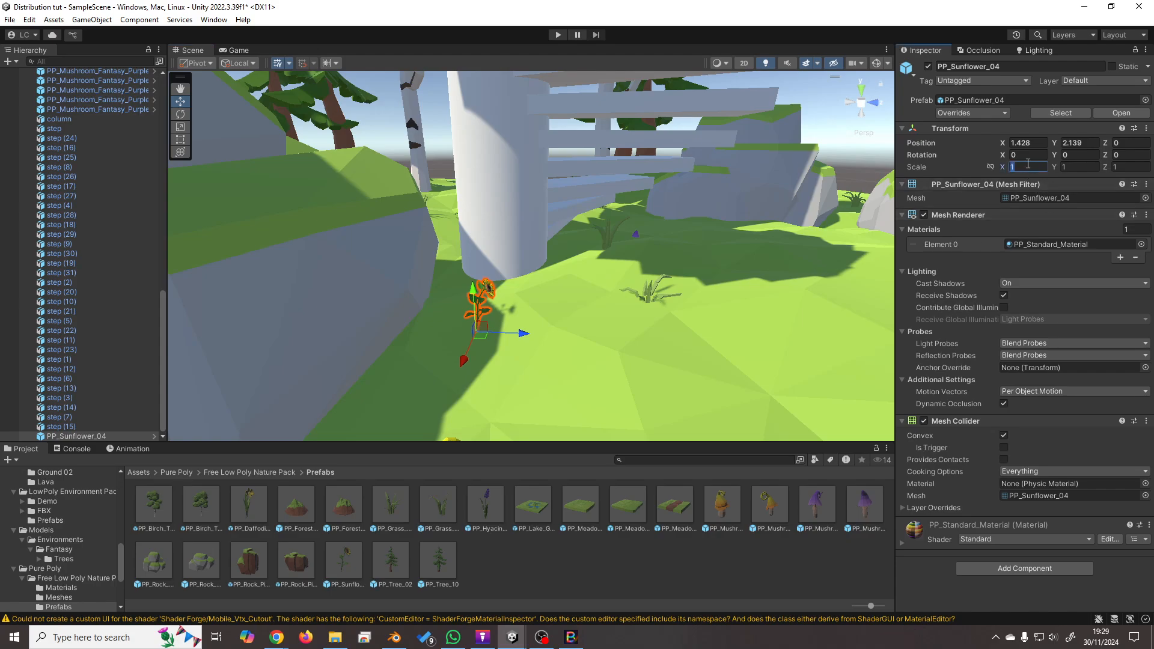
type("5")
key("Tab")
key("Tab")
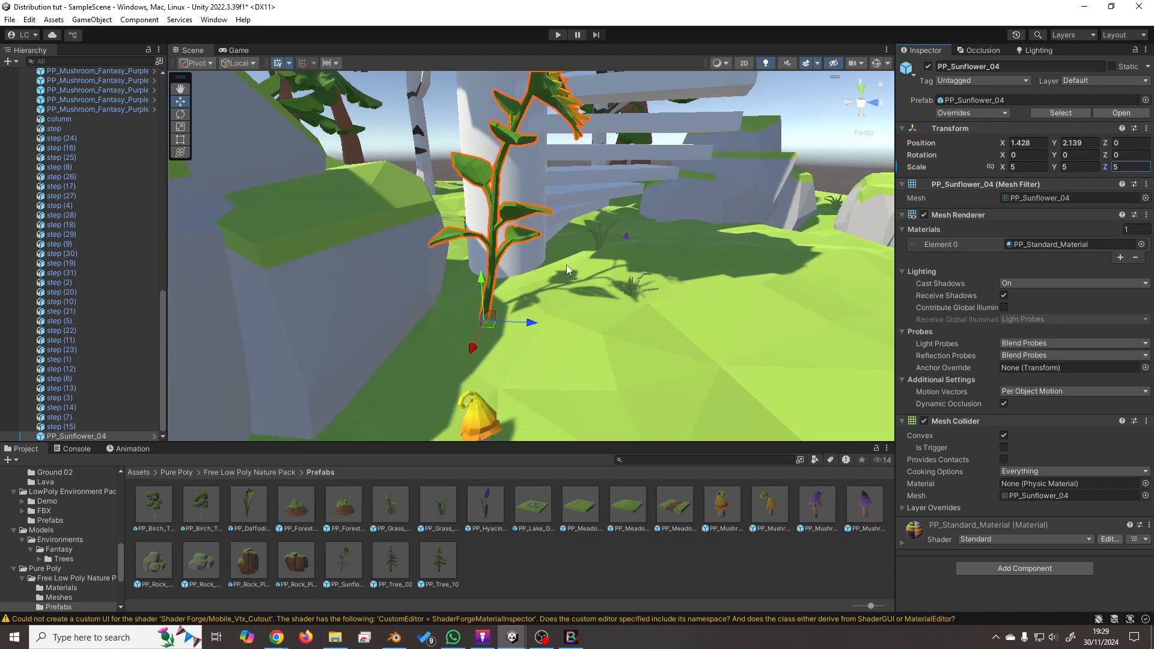
Examine the enlarged sunflower beside the staircase from several sides and distances.
scroll(600, 226, "down", 7)
right_click_drag(600, 226, 538, 213)
middle_click_drag(538, 214, 531, 200)
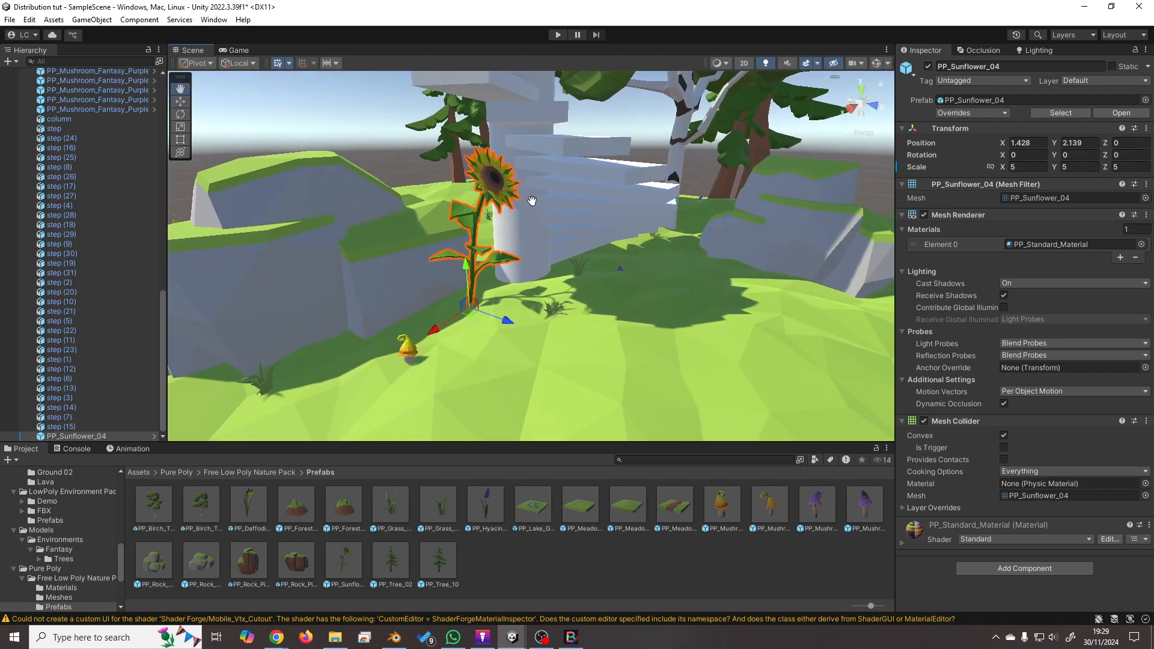
scroll(519, 220, "up", 5)
right_click_drag(519, 215, 511, 219)
middle_click_drag(510, 220, 507, 323)
scroll(506, 323, "up", 3)
right_click_drag(520, 301, 481, 303)
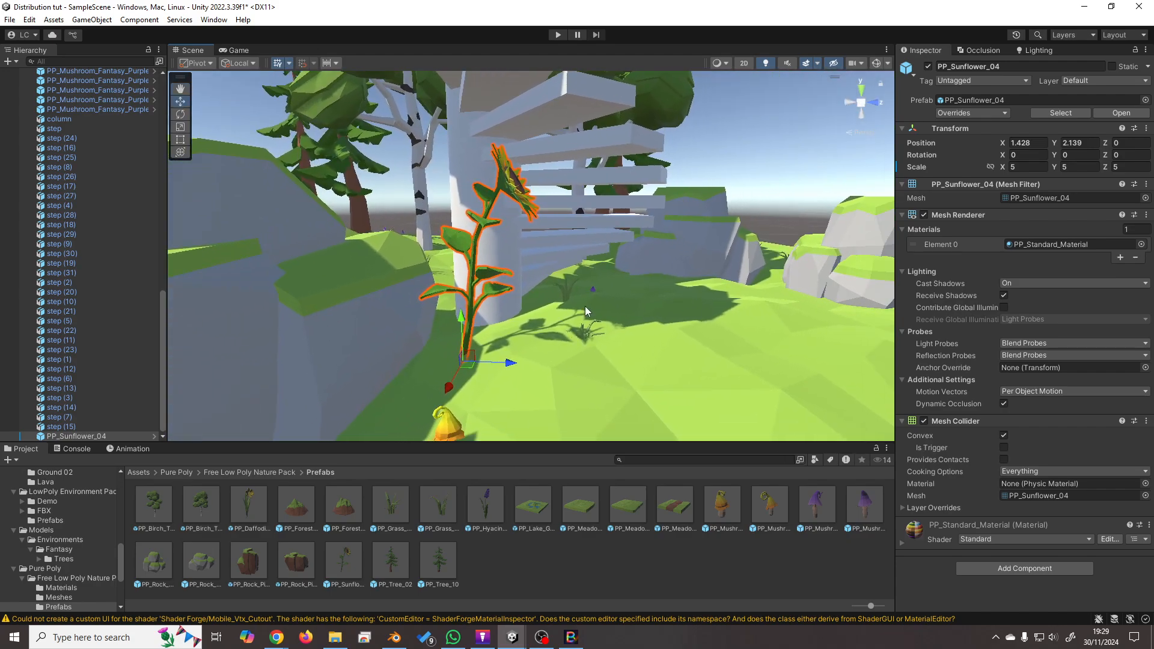
Duplicate the sunflower, doubling the selection each time, until there are eight sunflowers in the same place.
left_click(115, 433)
key("ctrl+d")
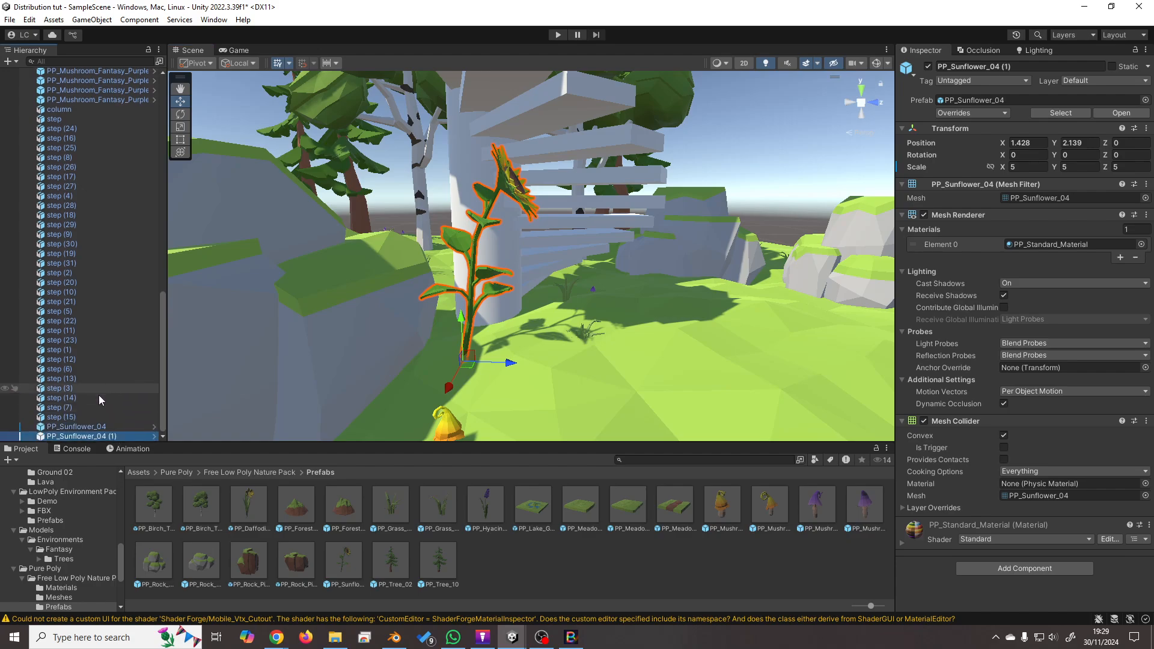
left_click(90, 426, "ctrl")
key("ctrl+d")
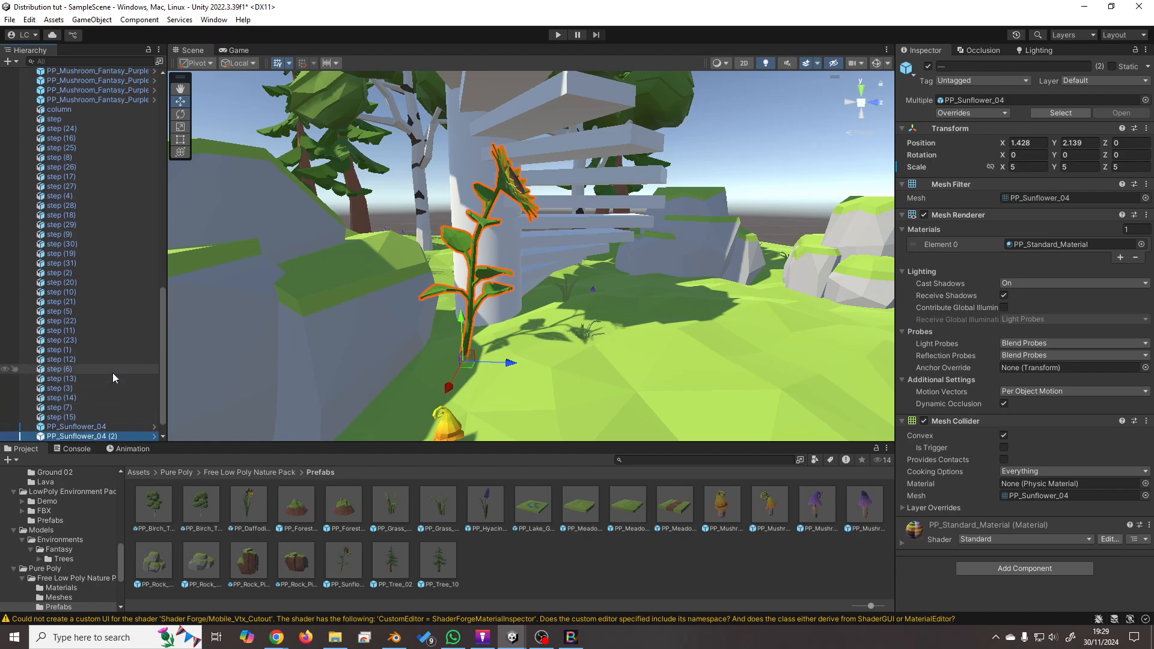
scroll(113, 373, "down", 1)
left_click(102, 406)
left_click(103, 437, "shift")
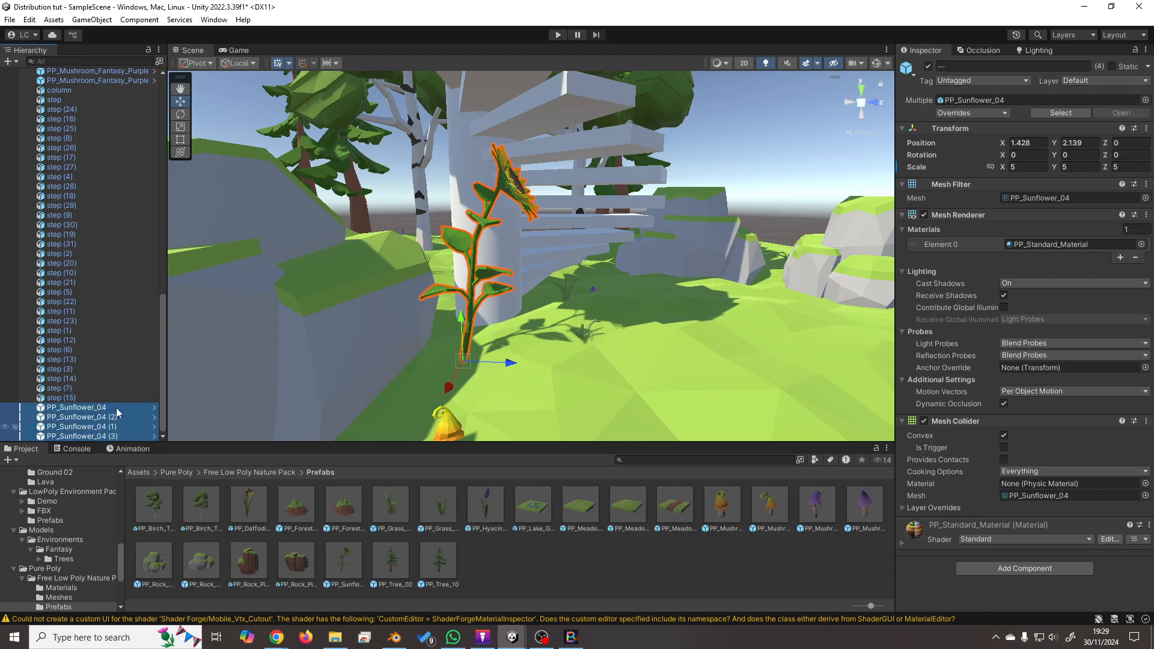
key("ctrl+d")
Select all eight sunflowers and randomize their X and Z positions with R(-10,10).
left_click(101, 369)
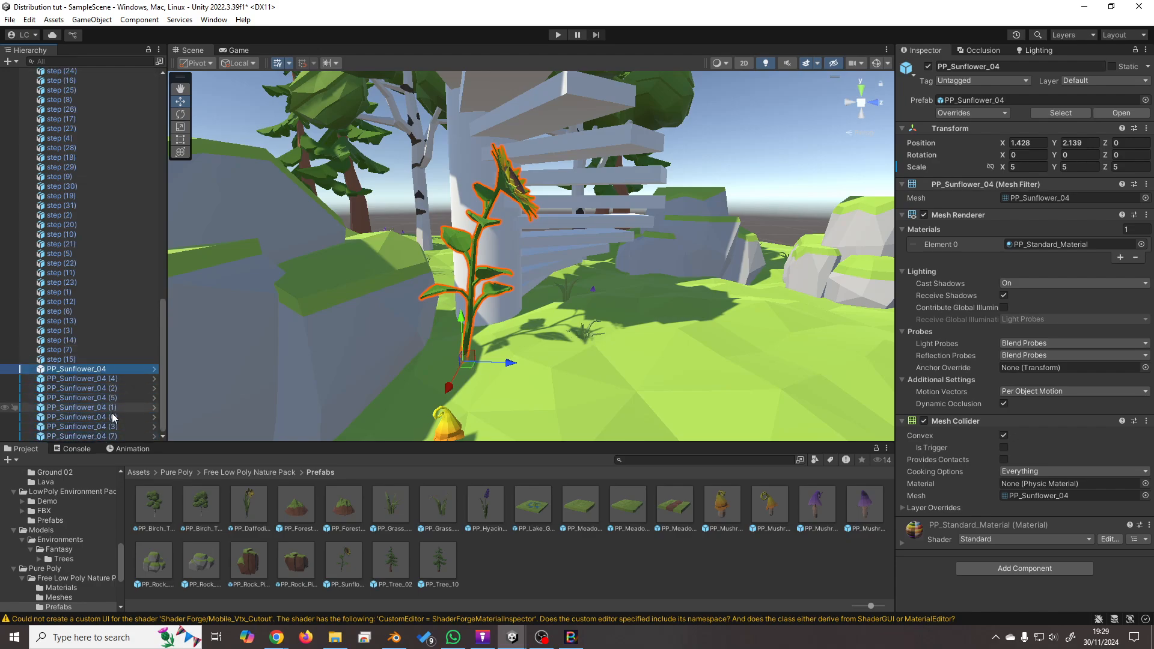
left_click(90, 436, "shift")
left_click(1041, 142)
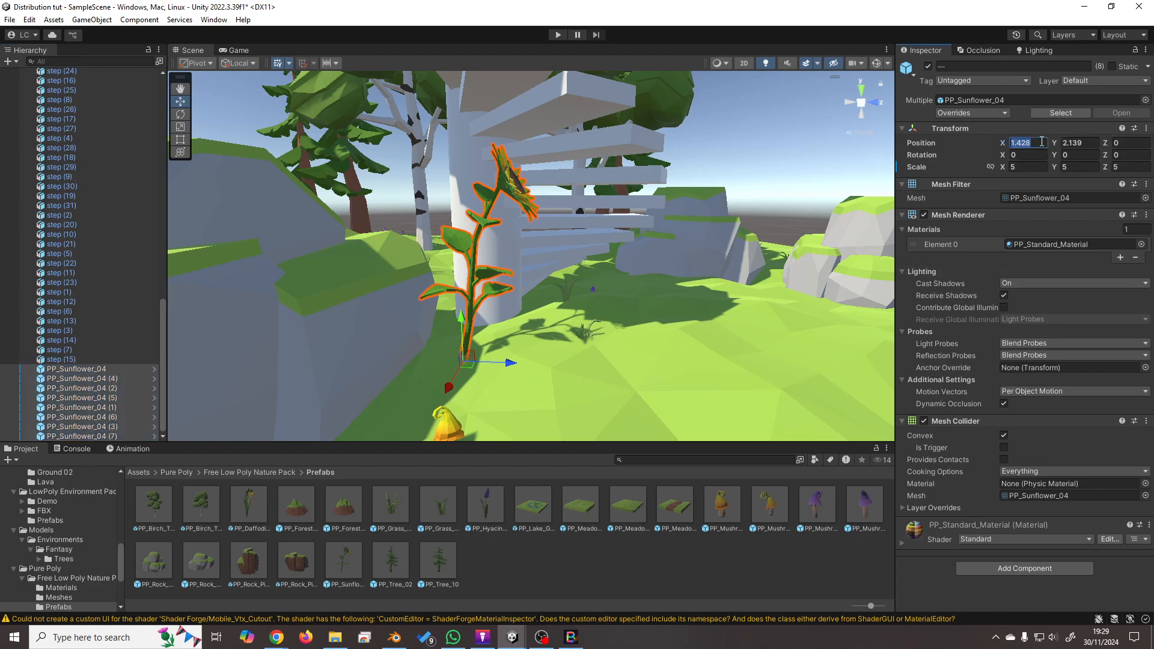
scroll(603, 283, "down", 2)
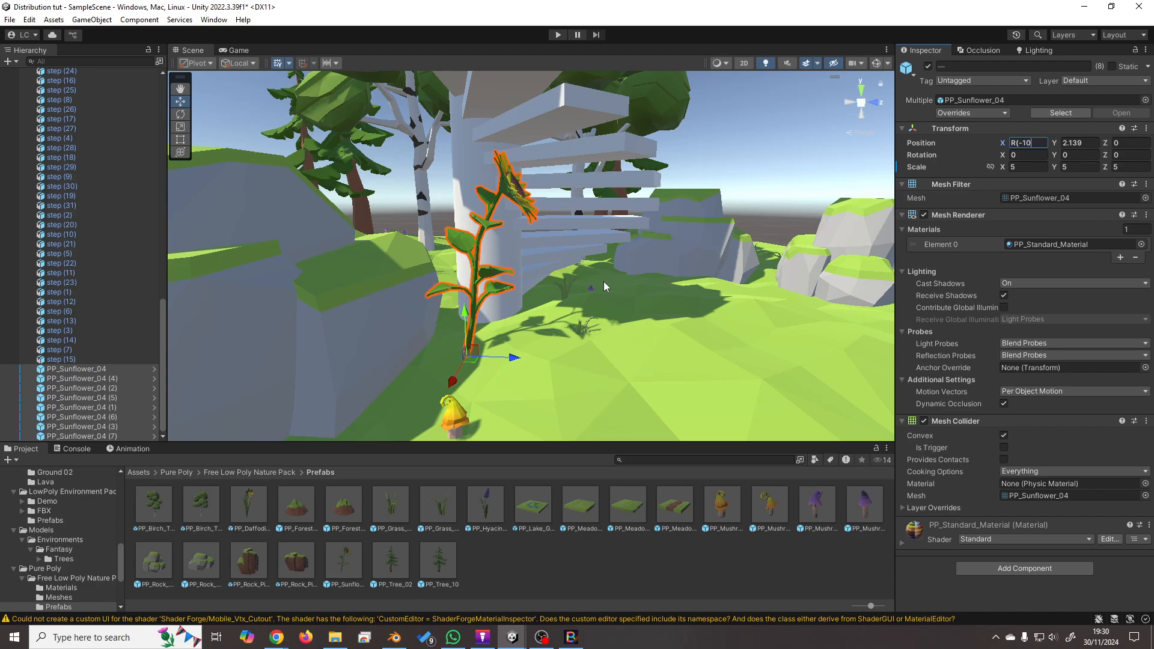
type("0)")
key("Return")
key("Tab")
key("Tab")
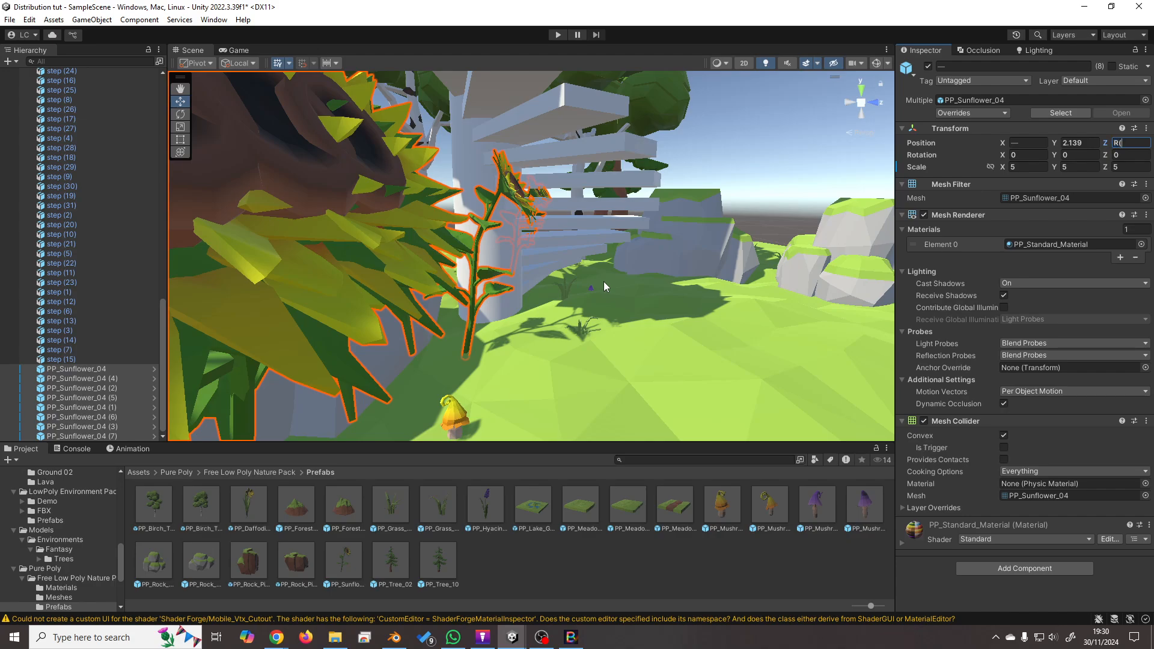
type("R(-10,10)")
key("Return")
Randomize the Y rotation of the eight sunflowers with R(0,180).
key("Tab")
key("Tab")
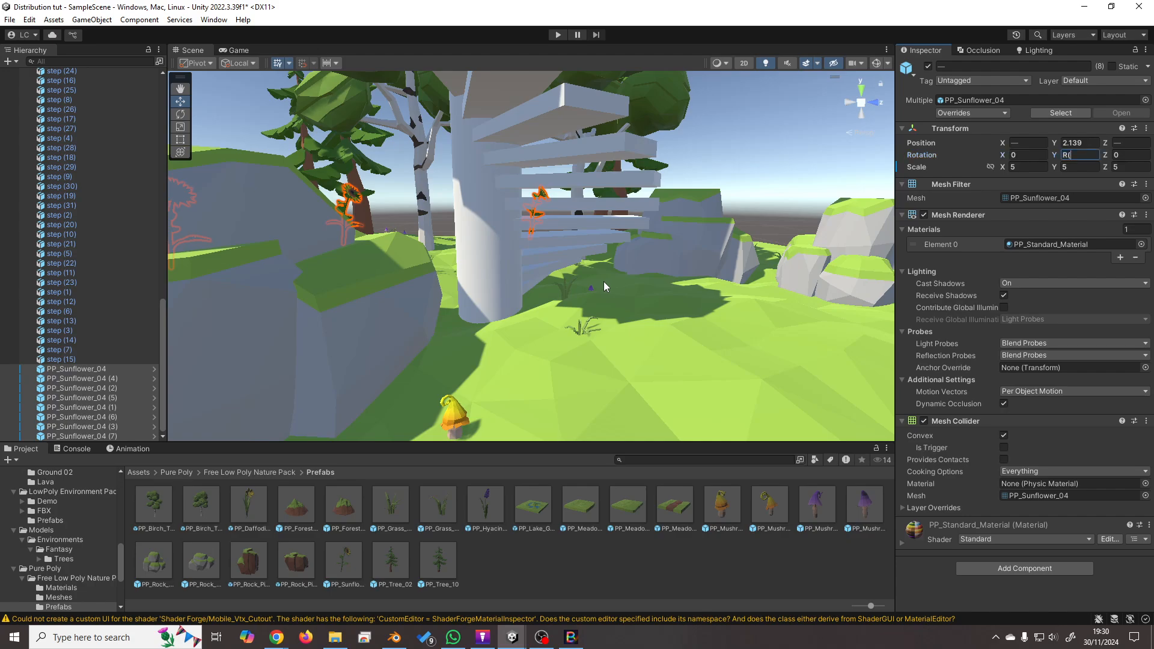
type("R(0,180)")
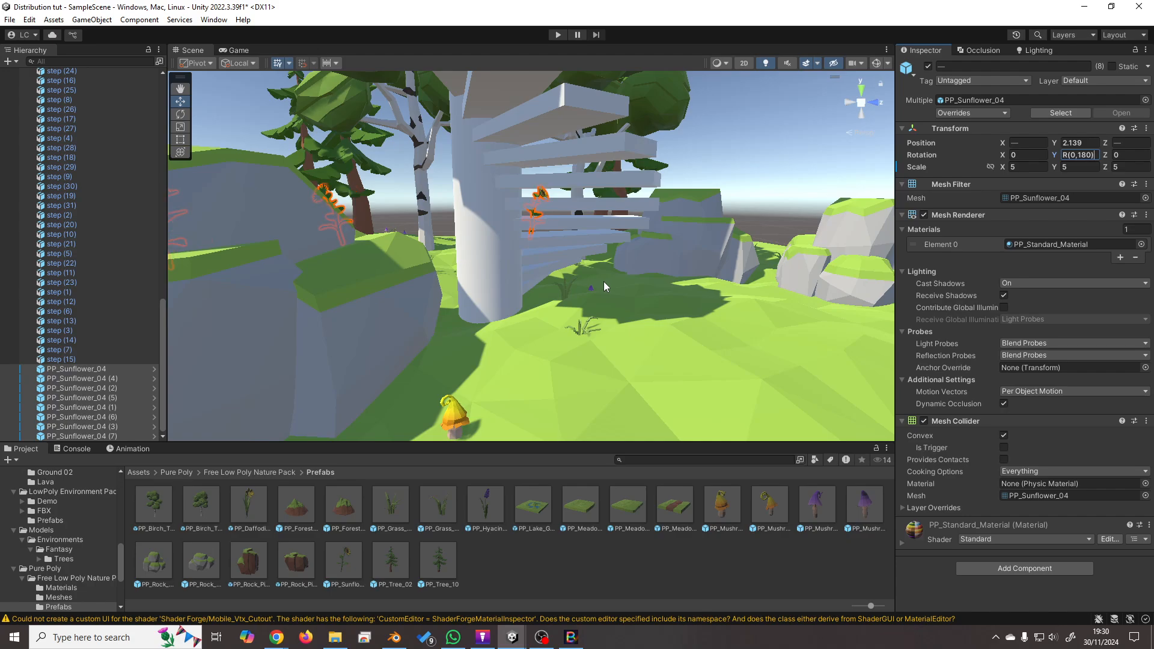
Frame the original sunflower and copies (4) and (2) in turn, and lower copy (2) slightly to the ground.
left_click(115, 368)
key("f")
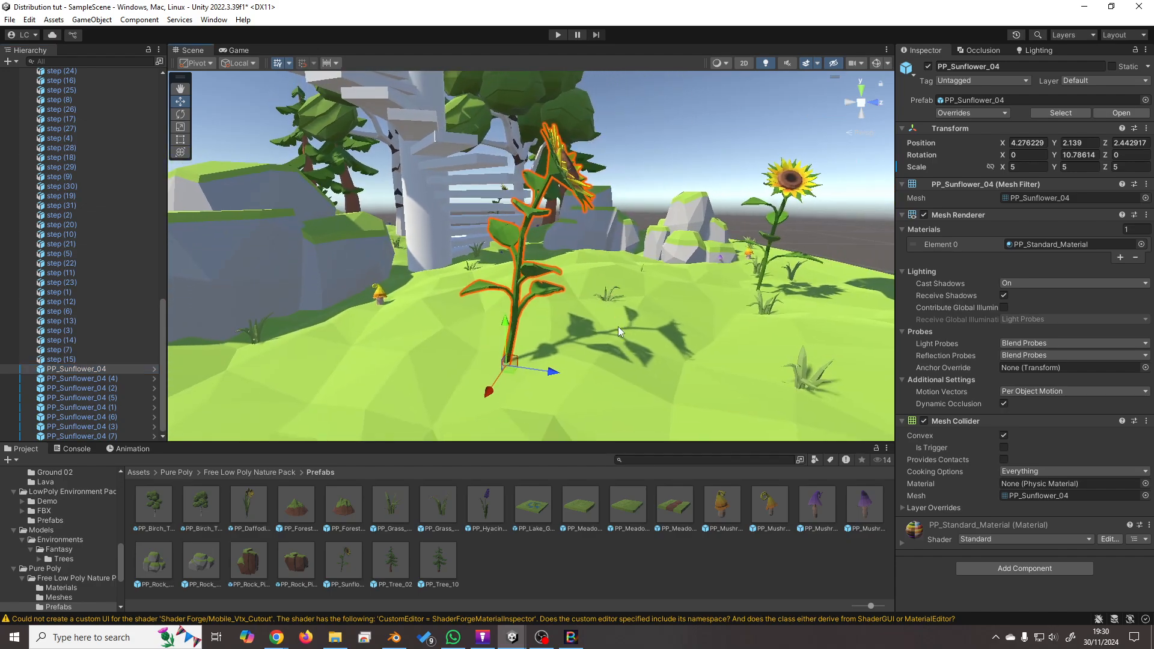
left_click(114, 378)
key("f")
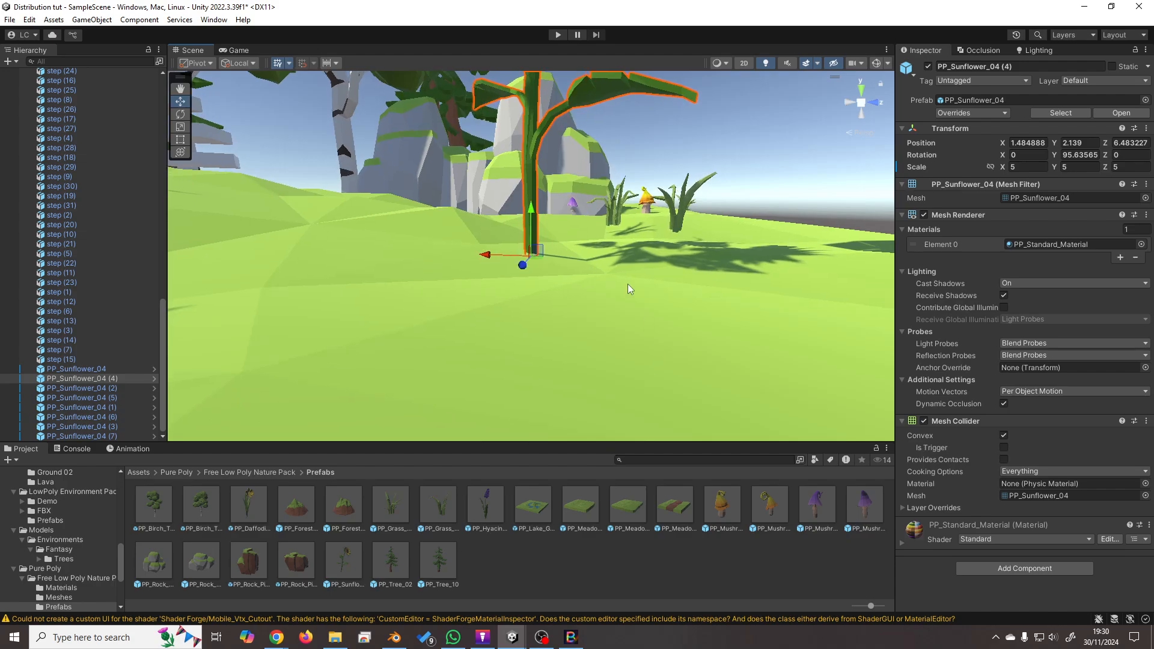
left_click(125, 388)
key("f")
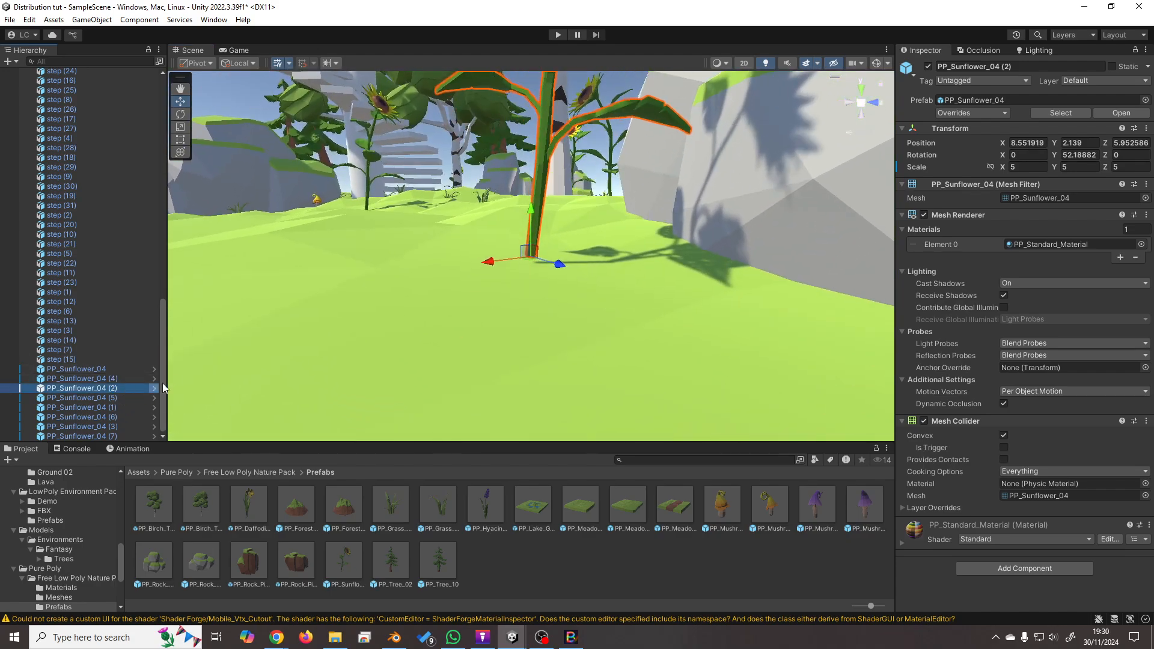
left_click_drag(532, 208, 534, 221)
Raise sunflower copy (5) to about Y 2.222 and lower copy (1) to about Y 2.032 to fit the ground.
left_click(123, 398)
key("f")
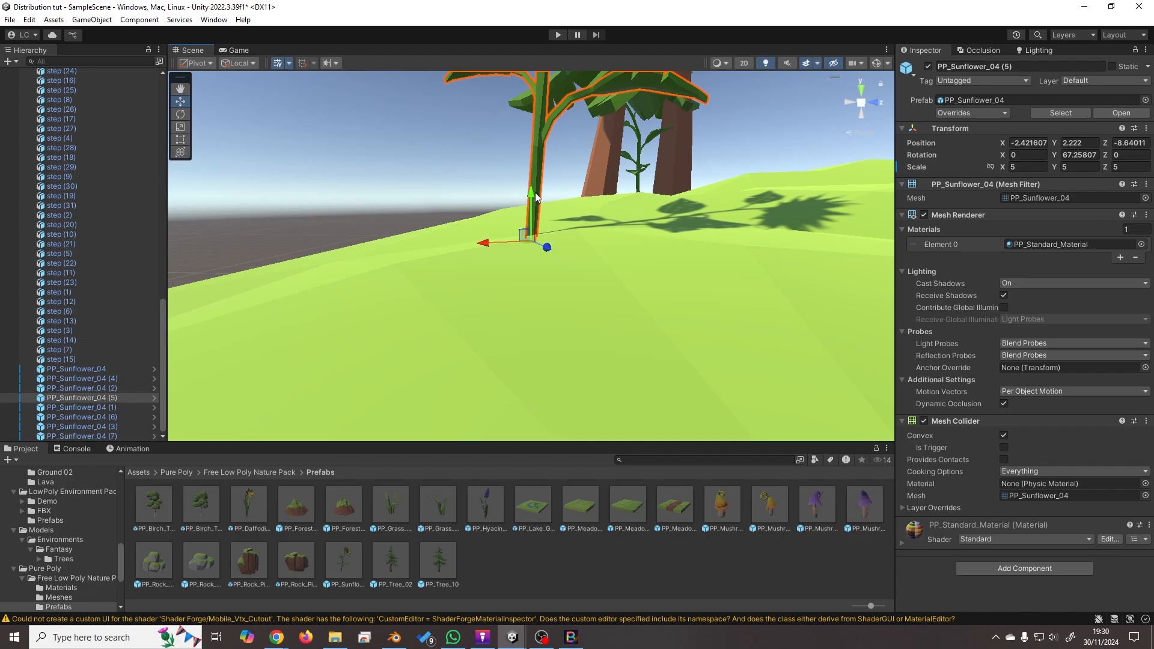
left_click(114, 407)
key("f")
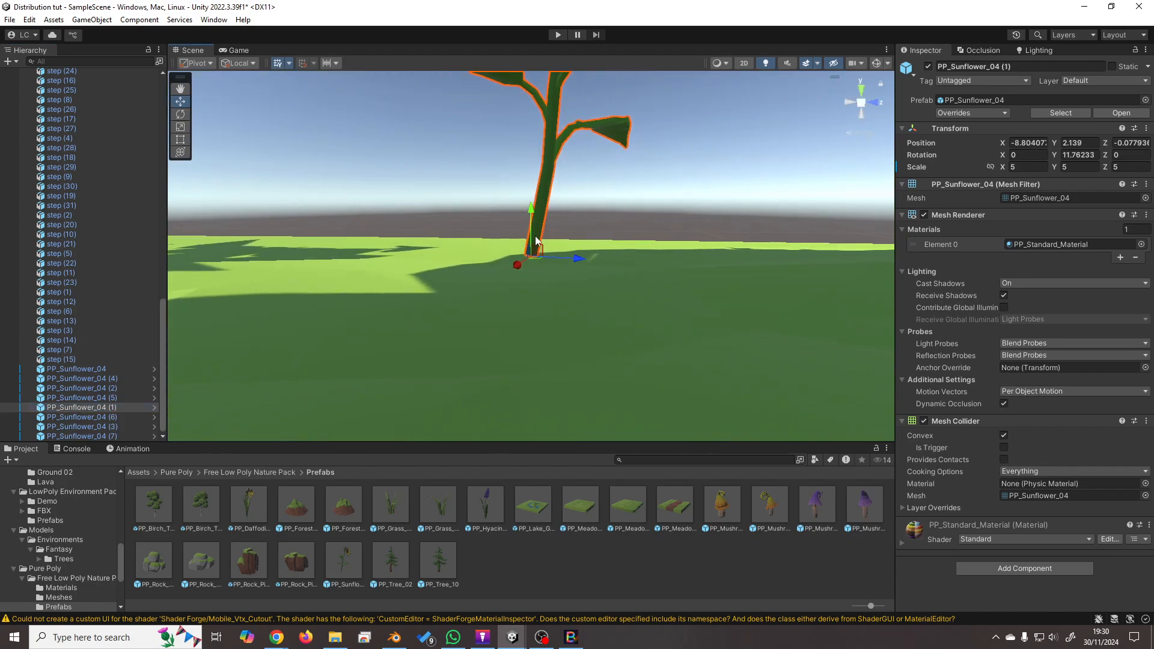
left_click_drag(531, 214, 531, 233)
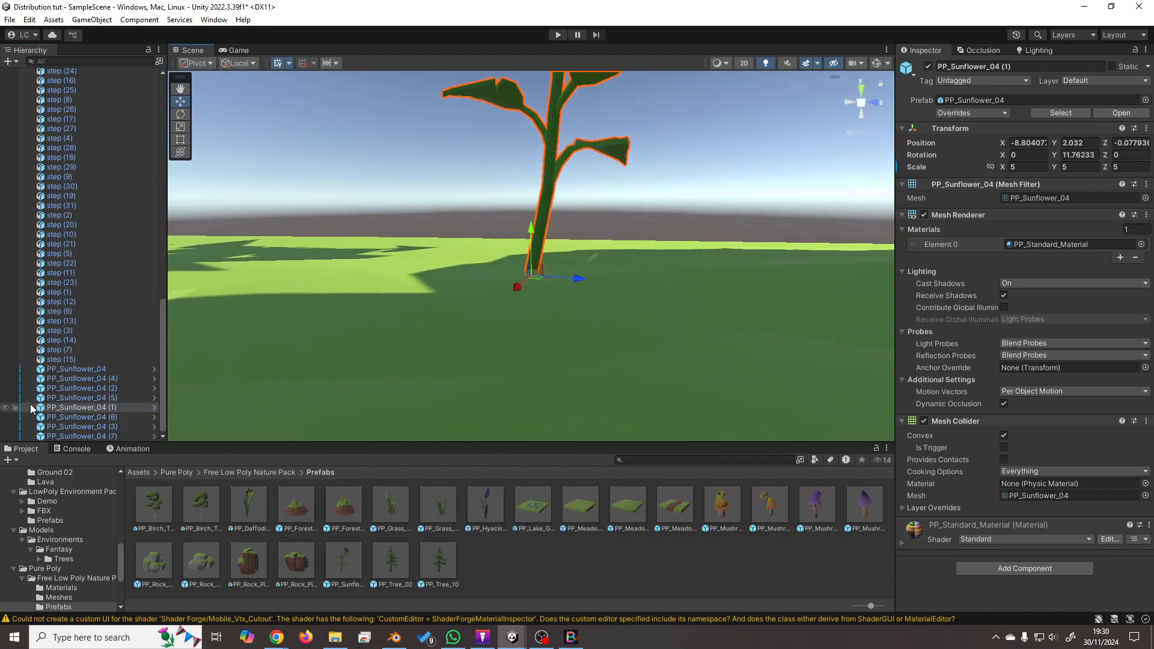
Frame sunflower copies (6) and (3) in turn, and raise copy (3) to about Y 2.168 to fit the ground.
left_click(103, 417)
key("f")
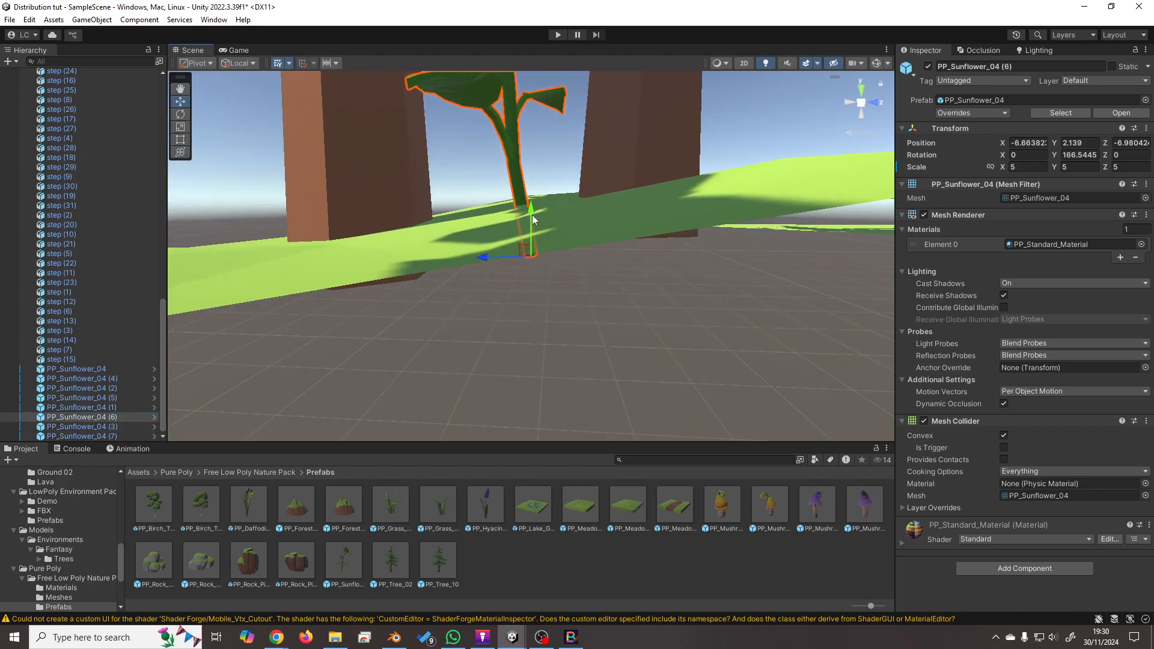
left_click(81, 426)
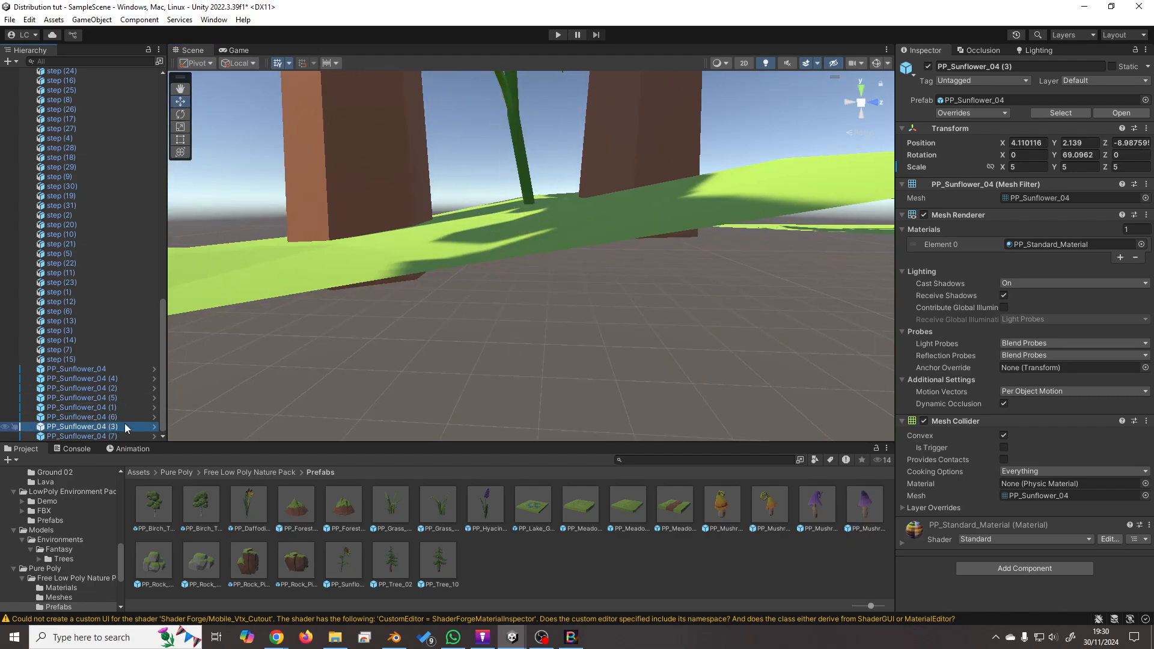
key("f")
left_click_drag(533, 211, 533, 202)
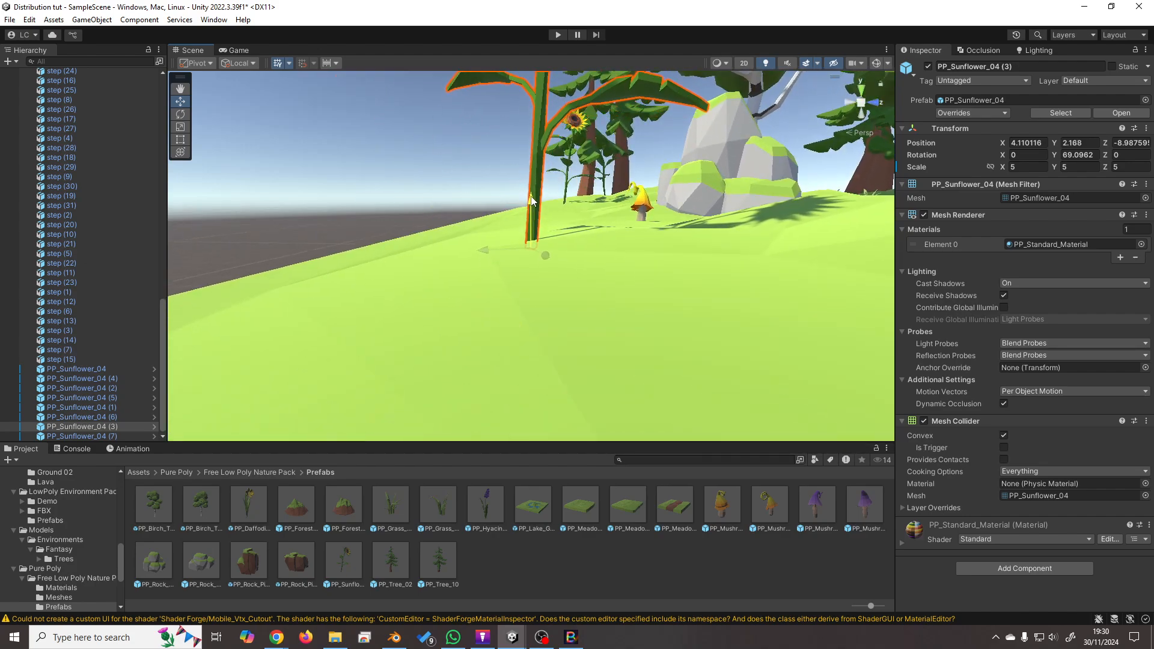
Frame sunflower copy (7) and raise it to about Y 2.396 so its stem base meets the ground.
left_click(136, 436)
key("f")
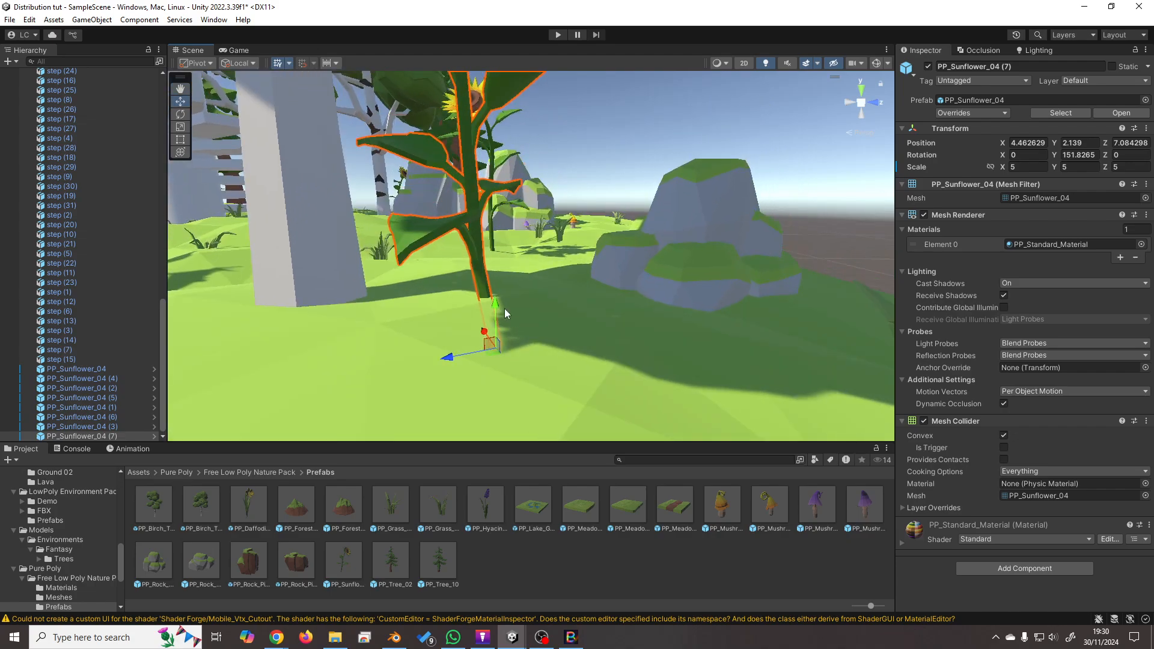
left_click_drag(503, 307, 498, 254)
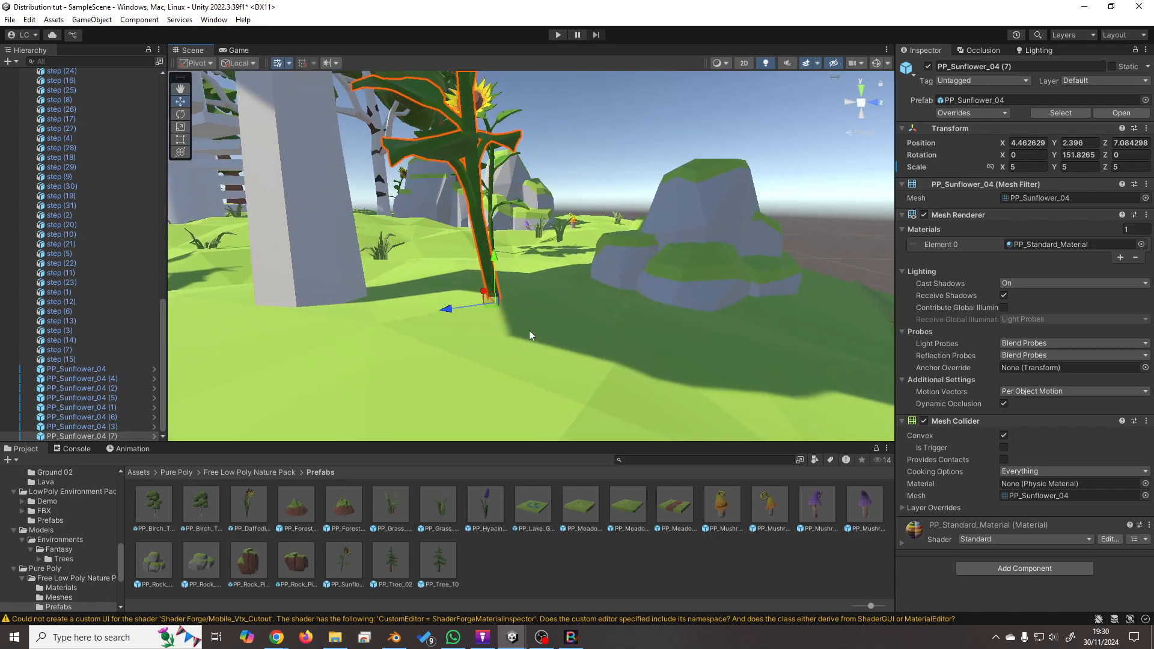
Examine the whole meadow from a distance, checking the scattered sunflowers around the spiral staircase.
mouse_move(529, 330)
right_mouse_down()
mouse_move(464, 405)
mouse_move(544, 347)
right_mouse_up()
key("s")
right_click_drag(444, 356, 581, 383)
key("s")
key("w")
key("s")
key("w")
key("s")
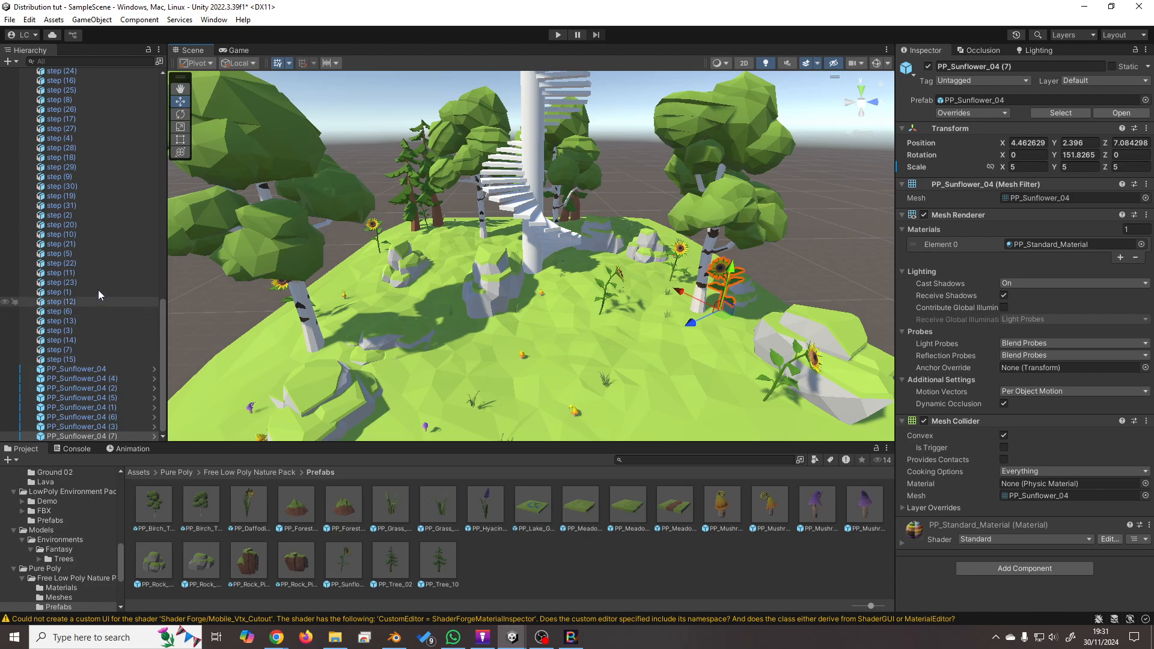
Select step (18) of the spiral staircase and inspect it and its neighbouring steps up close.
left_click(513, 217)
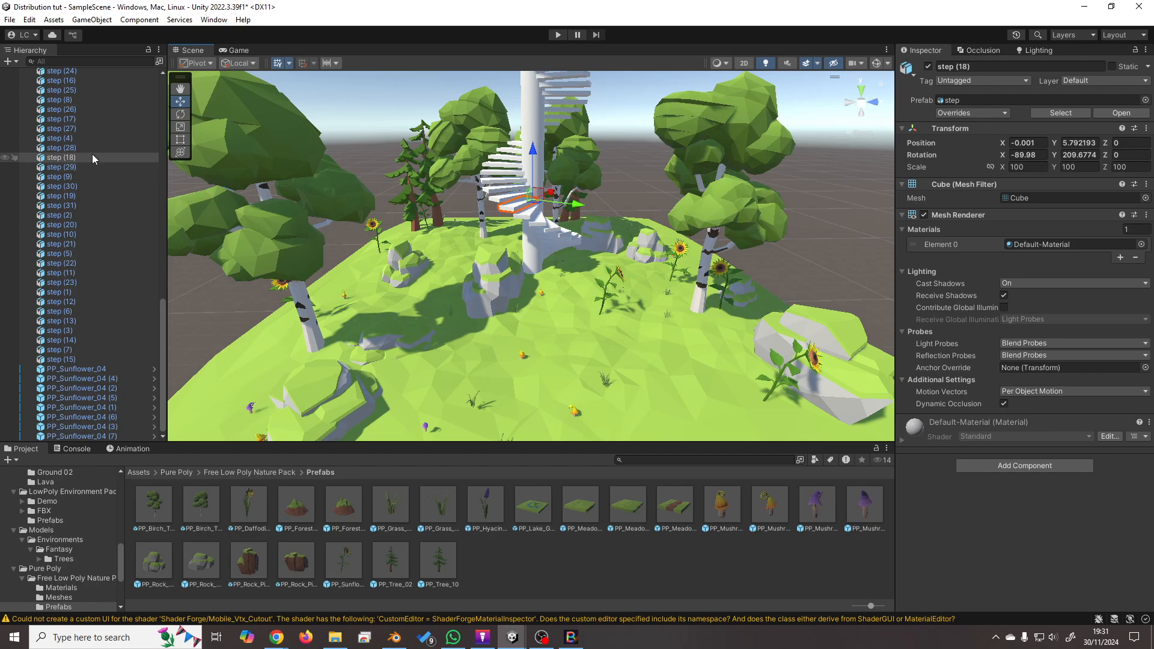
right_click_drag(484, 313, 522, 299)
key("w")
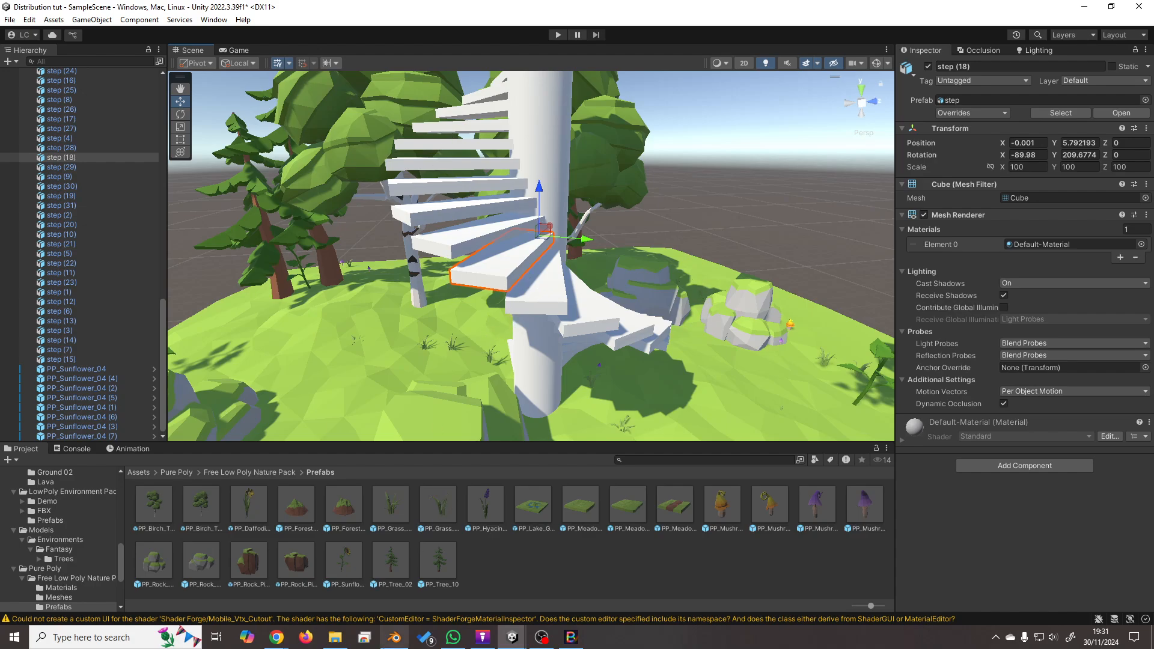
Switch to Blender and show the mesh data properties of the stair-step cube beside the cylinder.
left_click(394, 637)
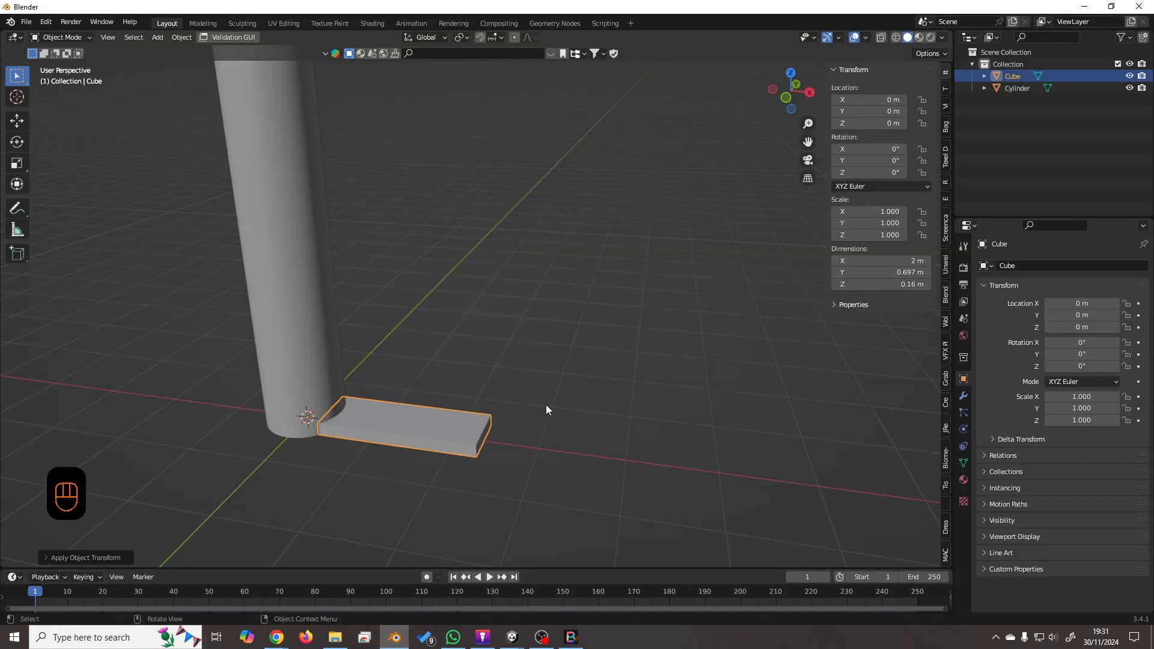
middle_click_drag(545, 405, 589, 410)
left_click(963, 462)
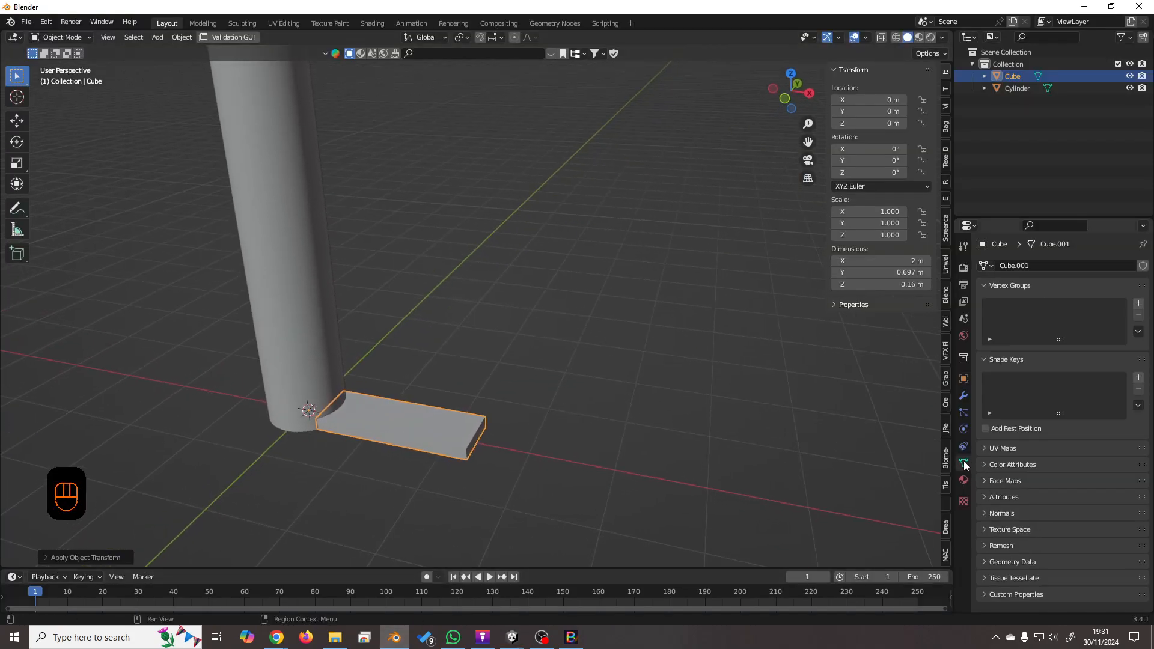
Add a second UV map to the stair step mesh and unwrap its faces with Cube Projection.
left_click(1022, 451)
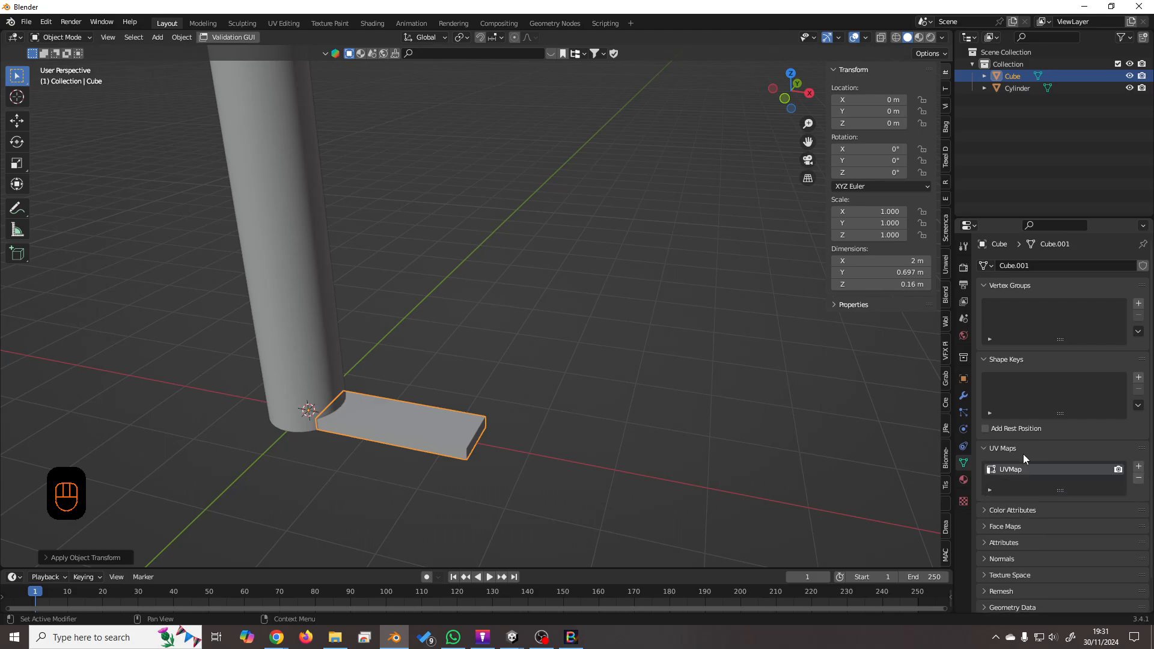
left_click(1138, 466)
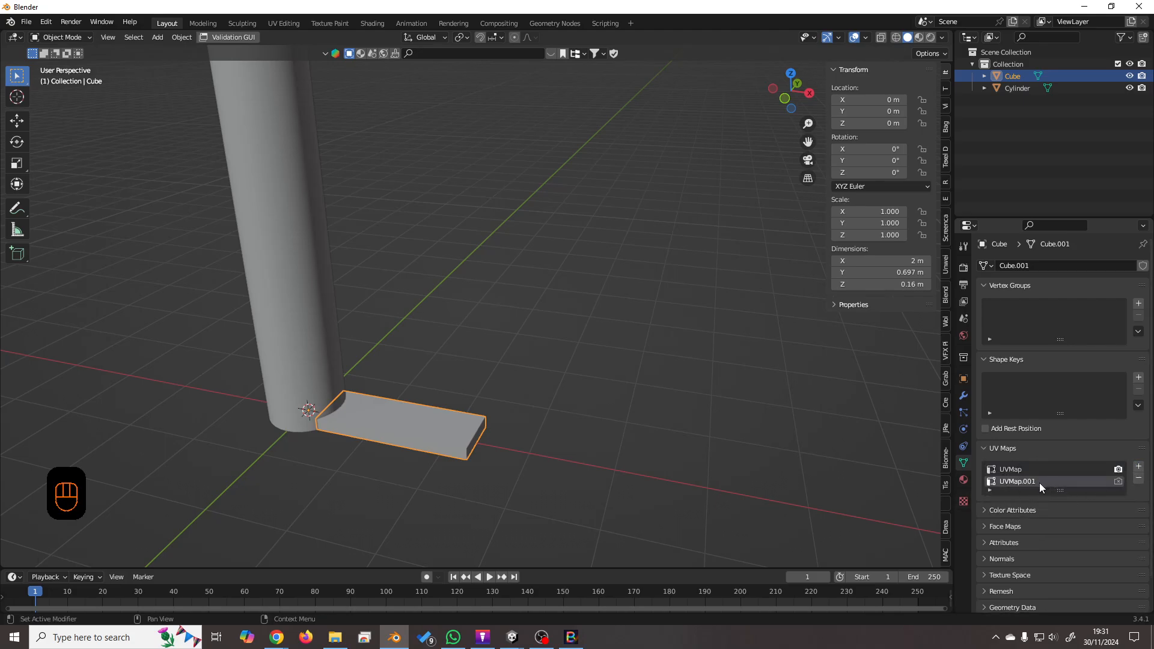
left_click(282, 23)
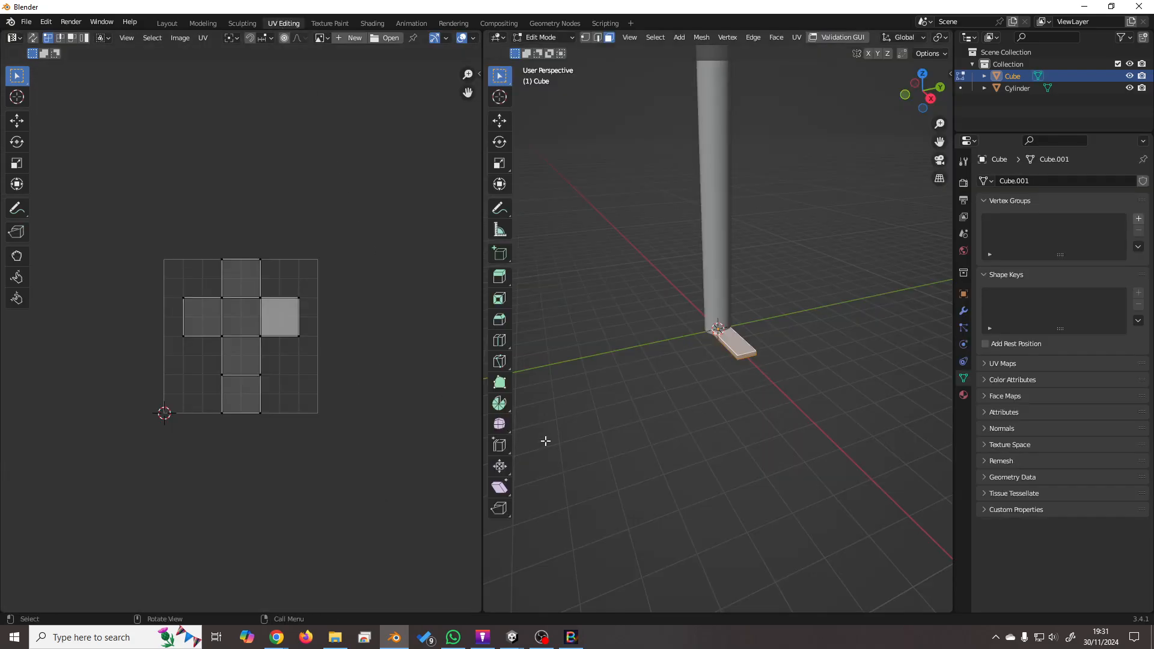
key("u")
left_click(571, 405)
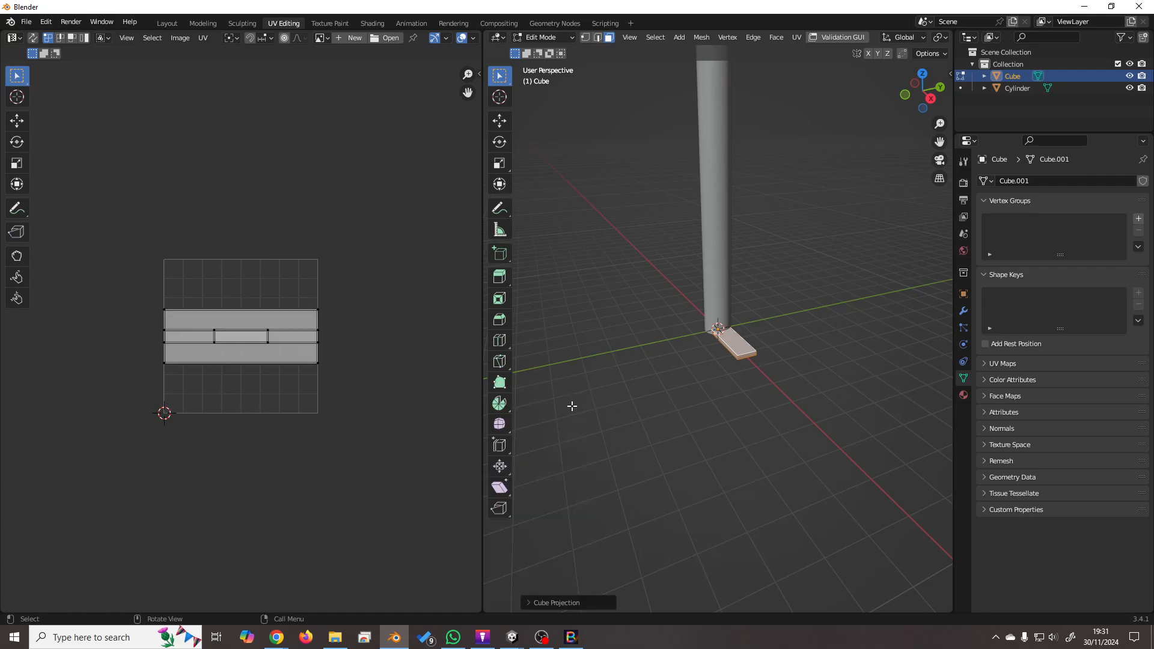
Pack all of the step's UV islands with UVPackmaster2, using a margin of 0.02.
key("a")
key("n")
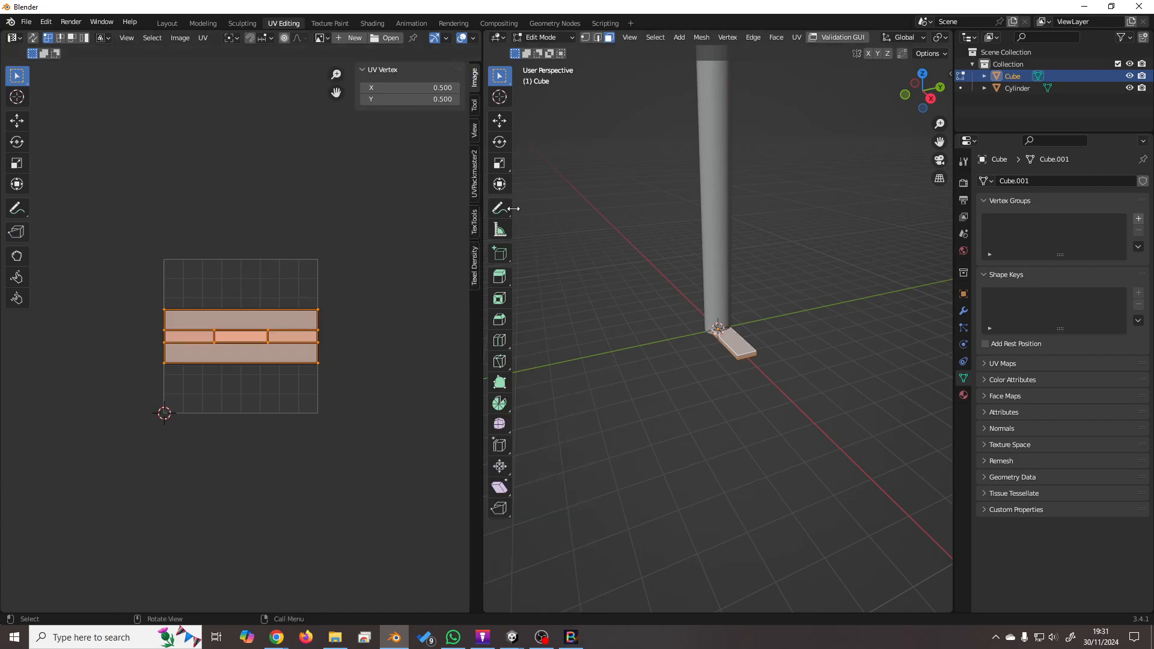
left_click(474, 180)
left_click(411, 173)
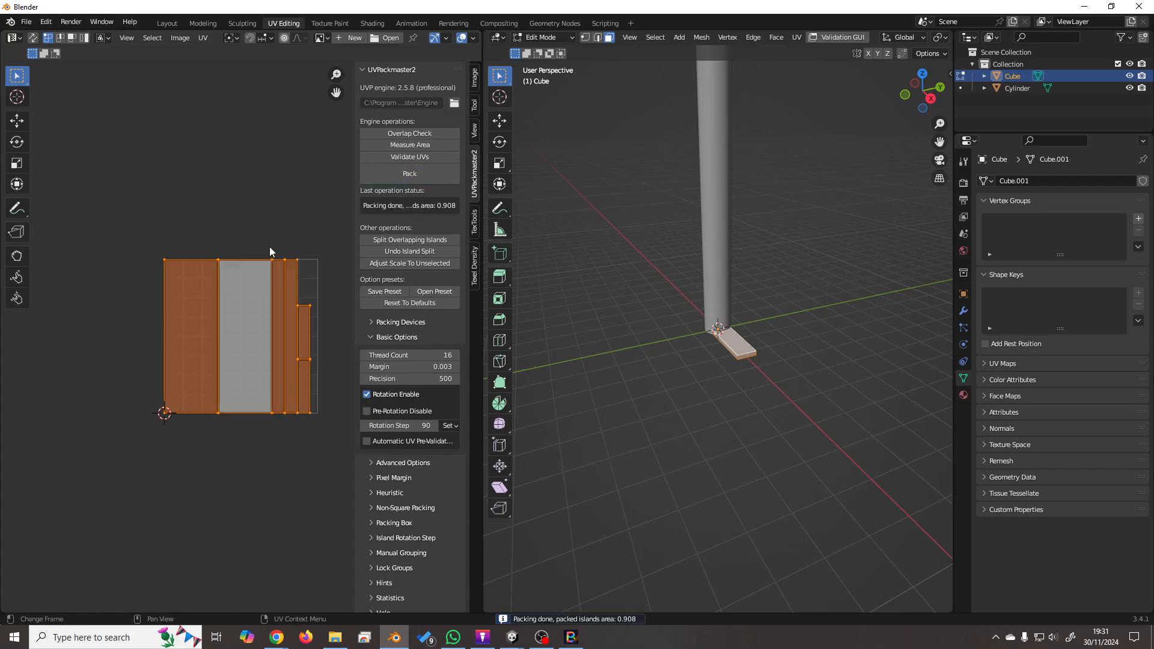
left_click(411, 173)
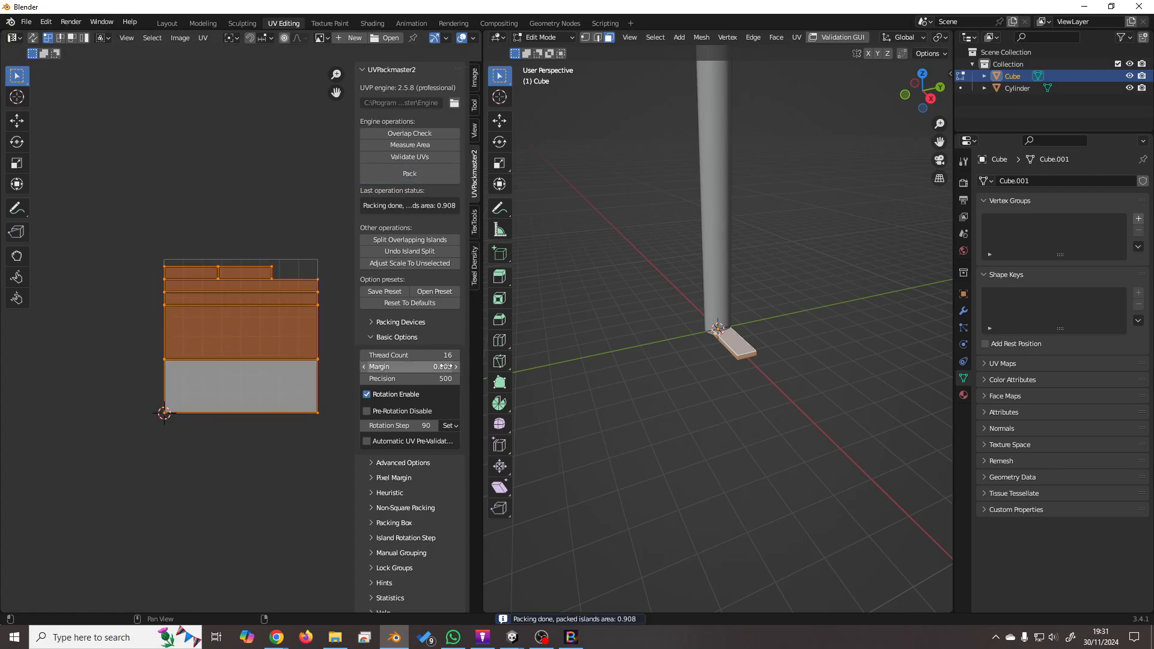
left_click(409, 366)
type("0.02")
key("Return")
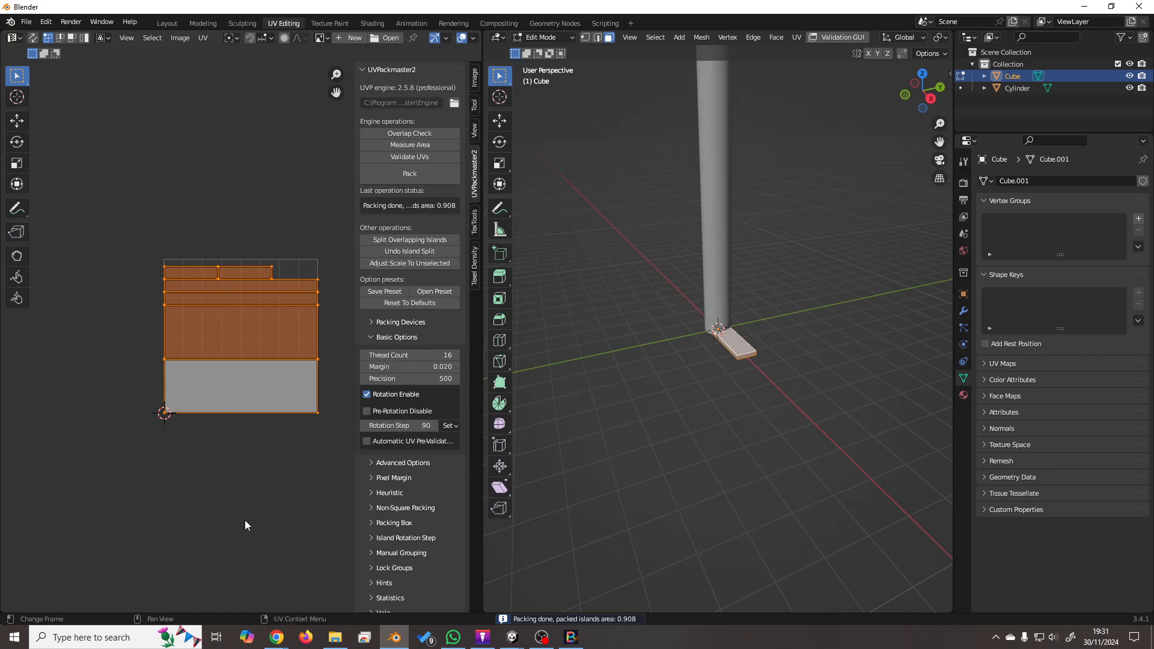
left_click(410, 173)
left_click(410, 174)
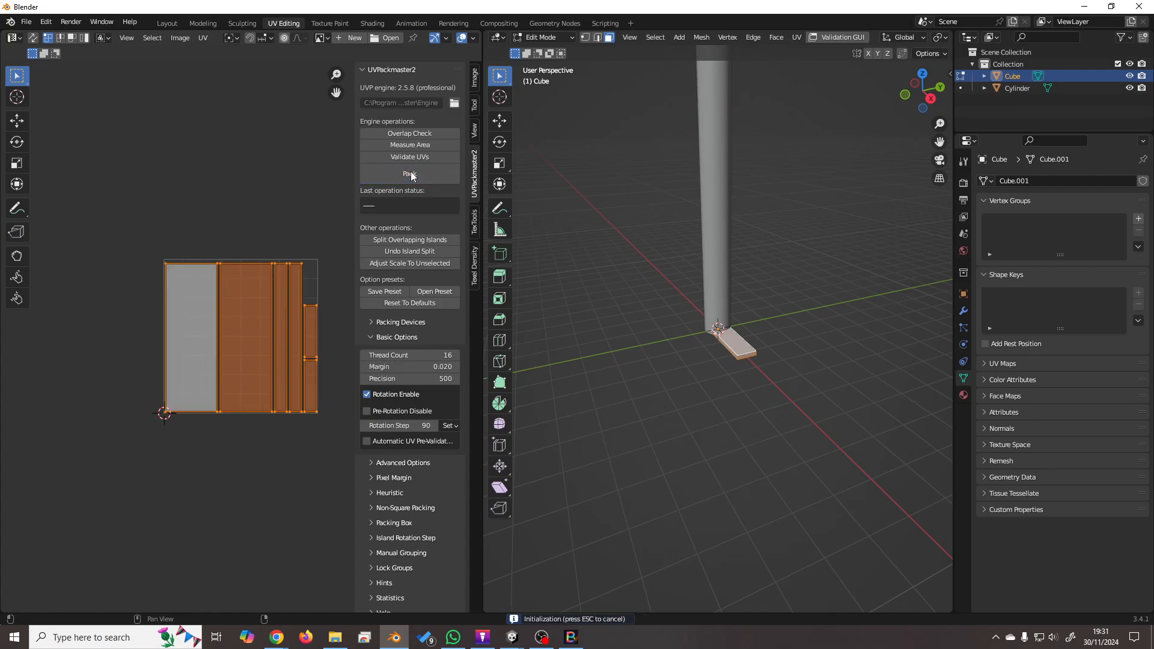
left_click(410, 174)
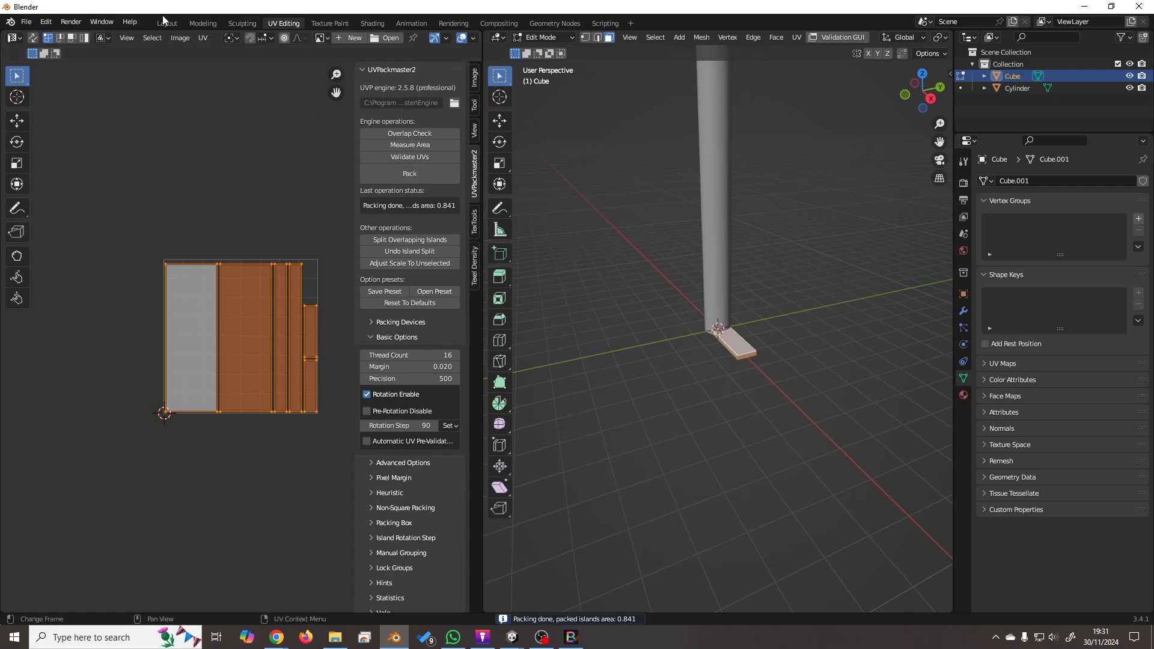
Export the selected step in FBX format over the existing step.fbx in the project's Assets folder.
left_click(160, 23)
key("F4")
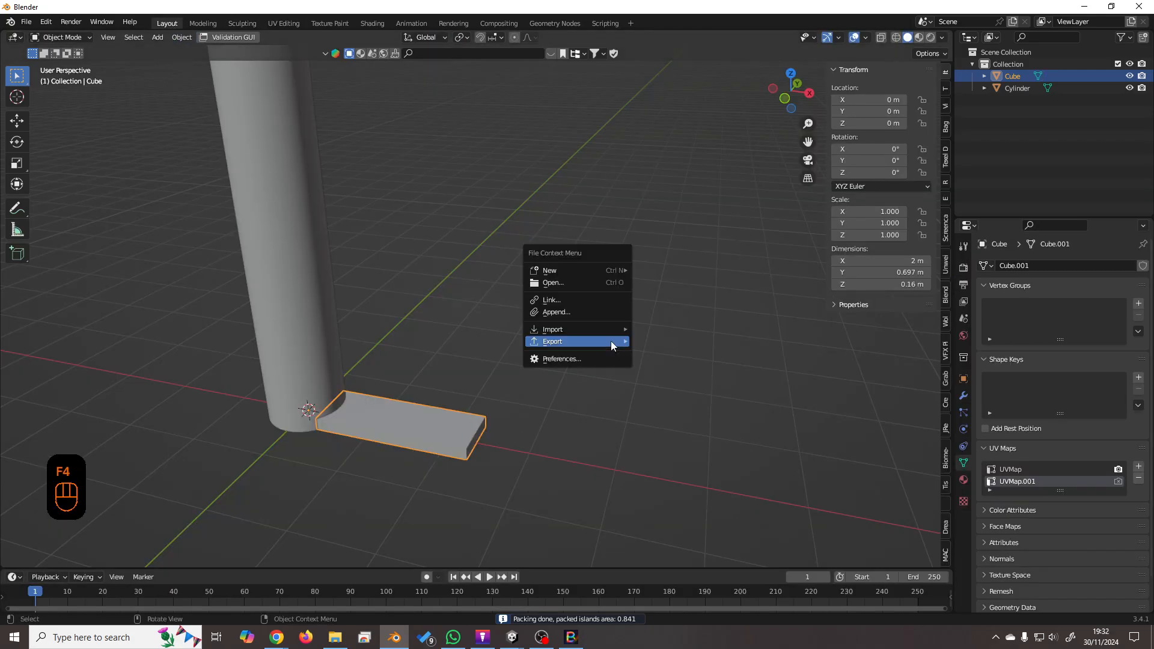
key("e")
key("f")
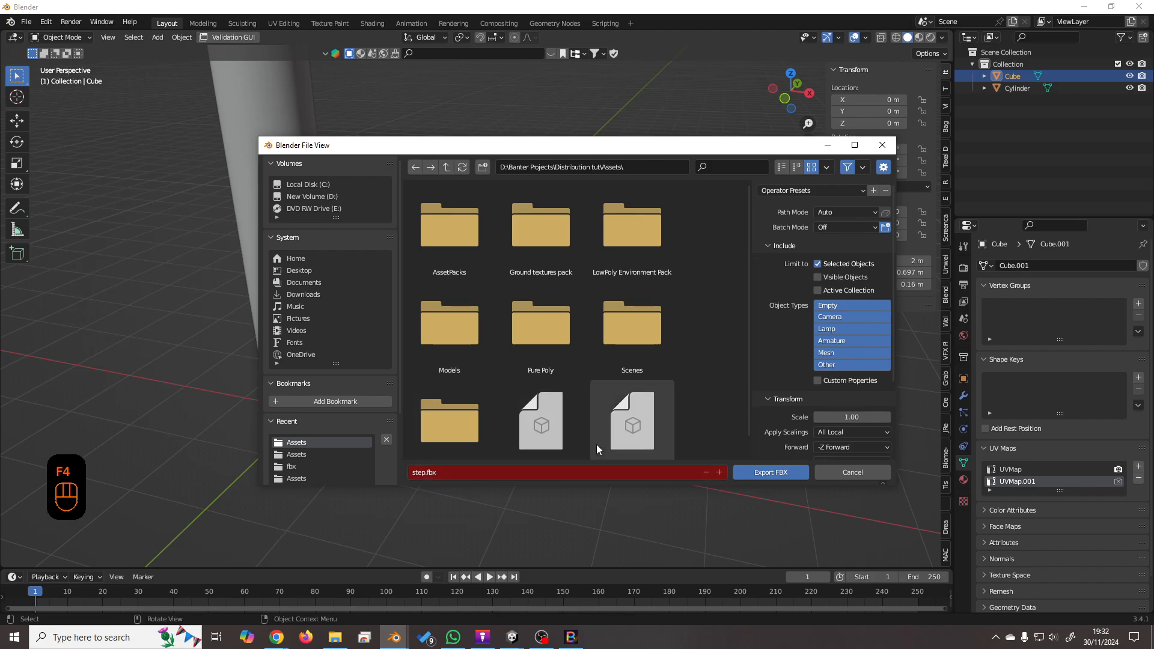
left_click(748, 471)
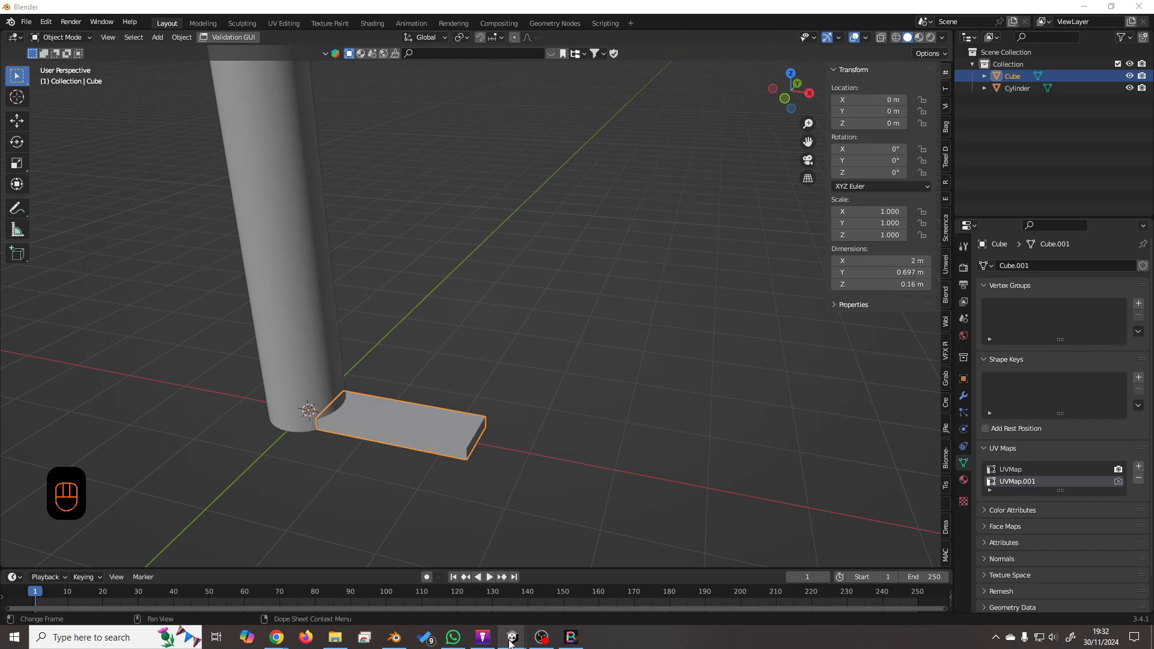
Switch to the Distribution tut project in Unity and mark all the staircase's step objects as static.
mouse_move(512, 636)
left_click(484, 604)
right_click_drag(537, 328, 531, 296)
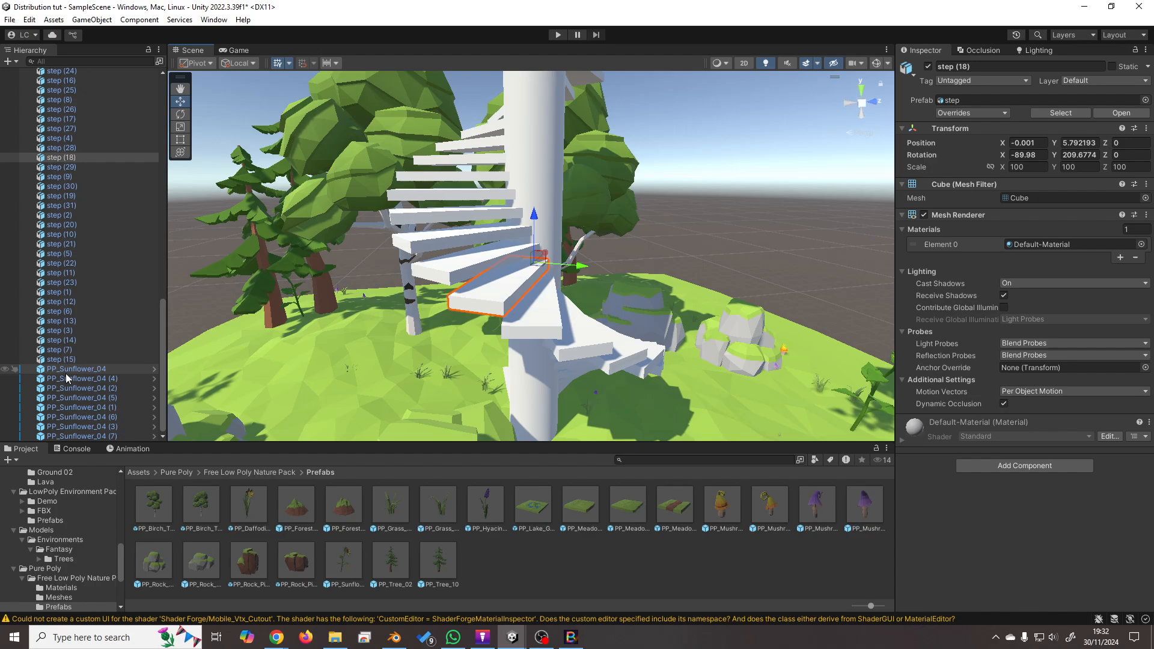
left_click(81, 357)
scroll(100, 304, "up", 5)
left_click(68, 207, "shift")
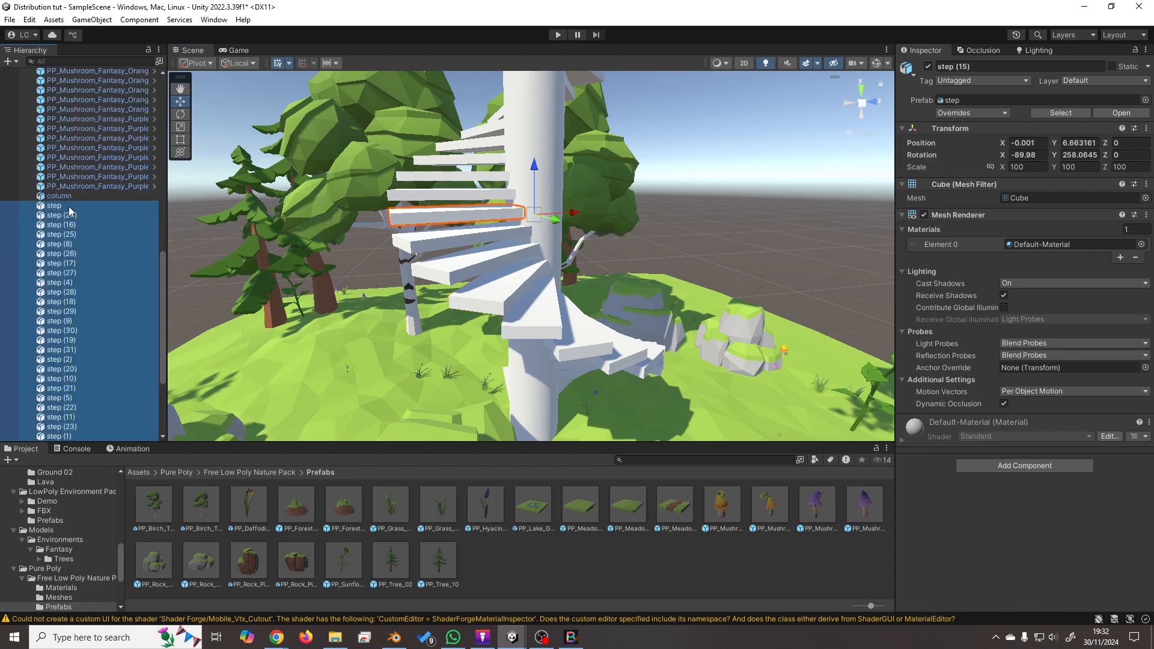
left_click(1112, 66)
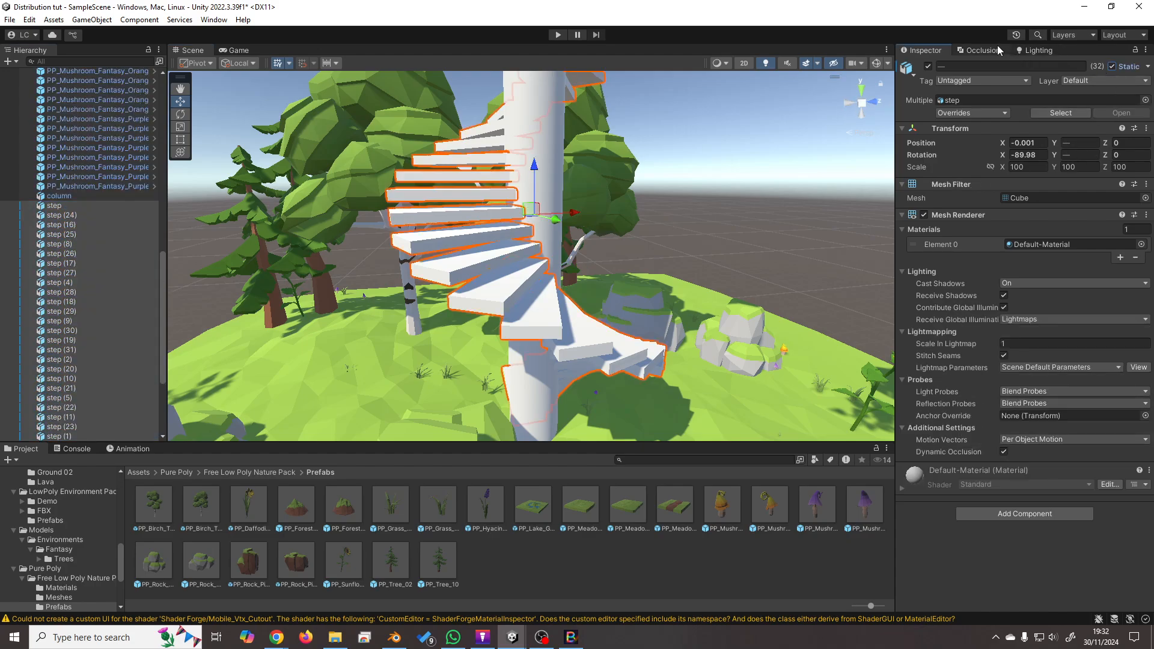
Turn on automatic lighting generation for the scene and view the staircase with the baked lighting.
left_click(1038, 51)
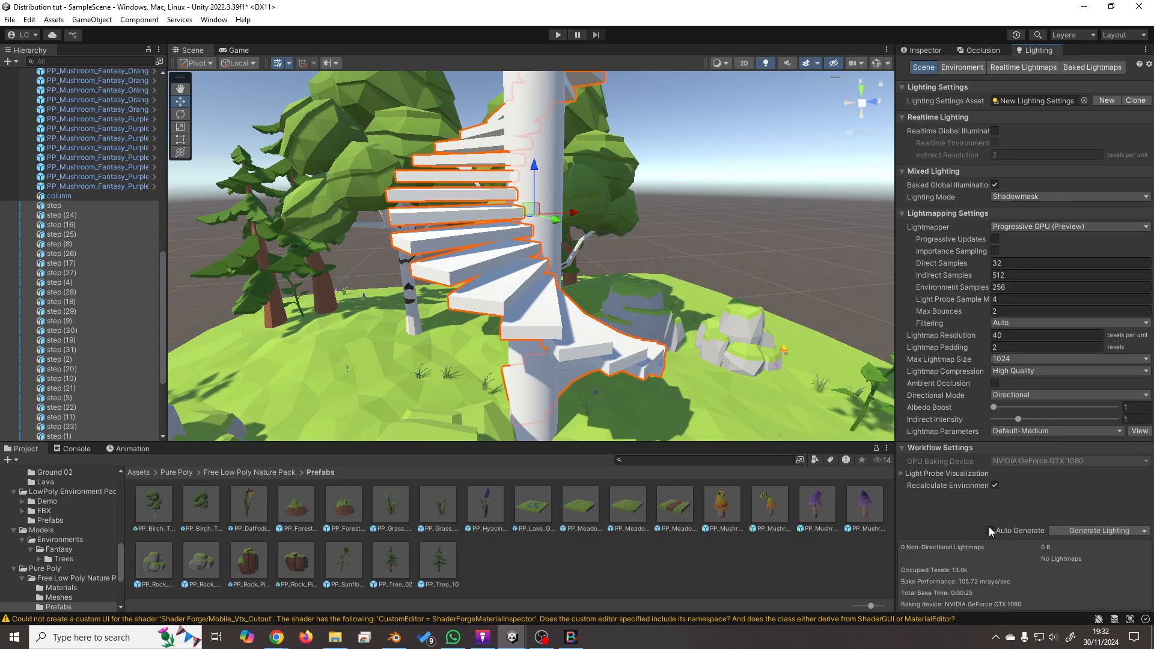
left_click(991, 532)
left_click(648, 584)
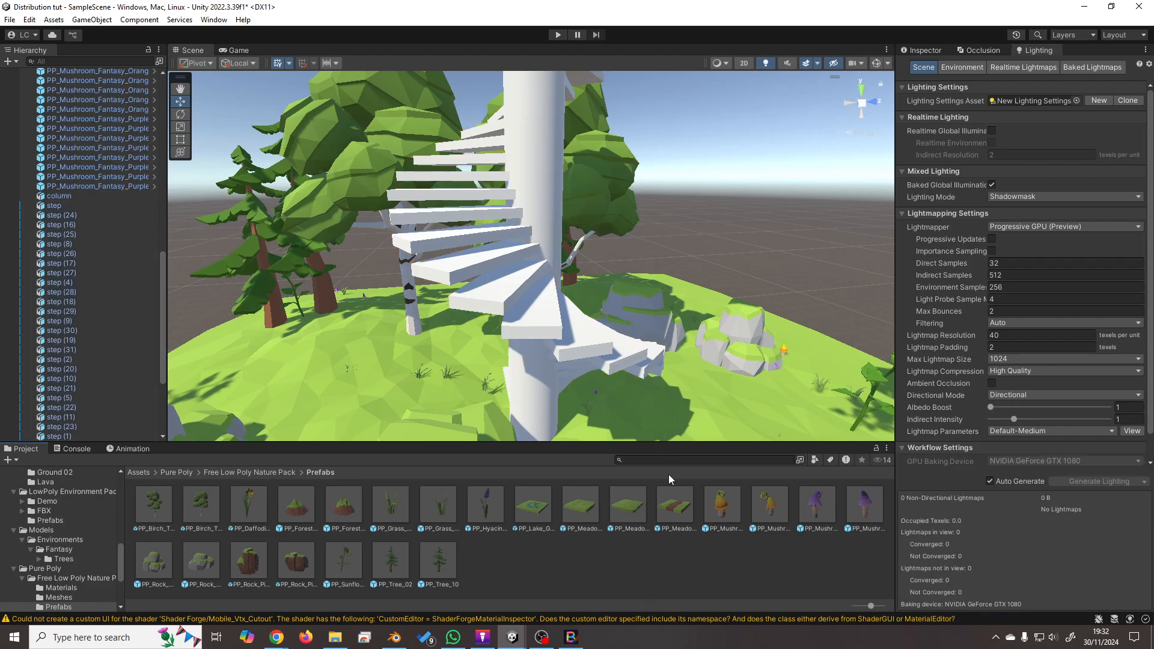
right_click_drag(705, 379, 541, 230)
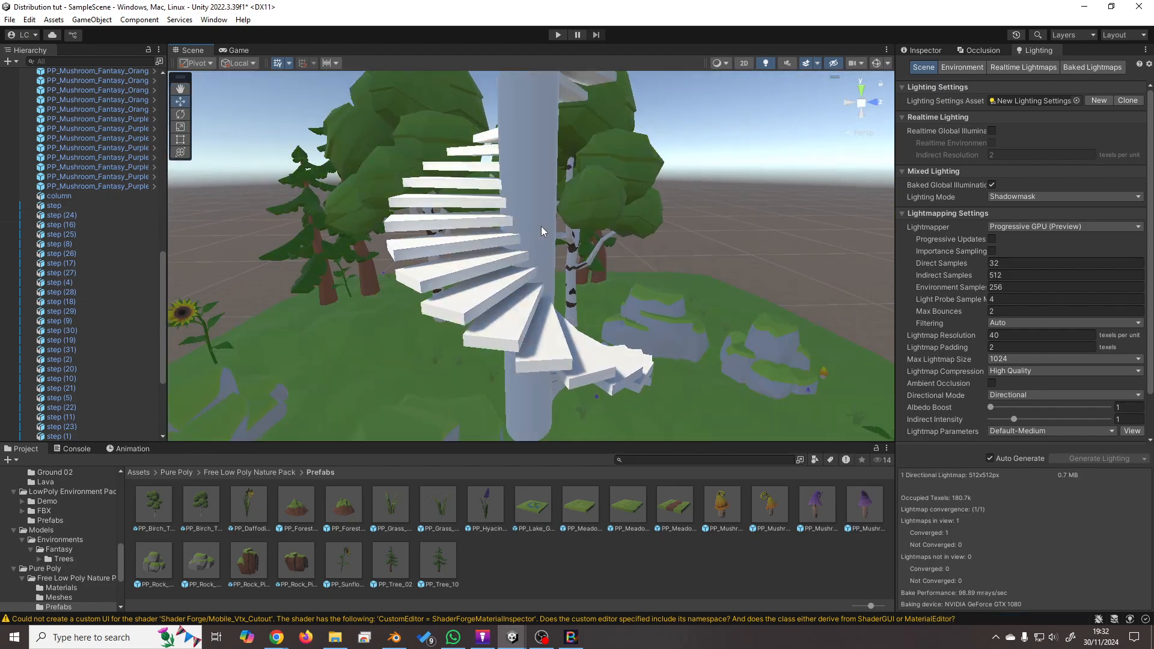
Mark the staircase's central column as static.
left_click(535, 175)
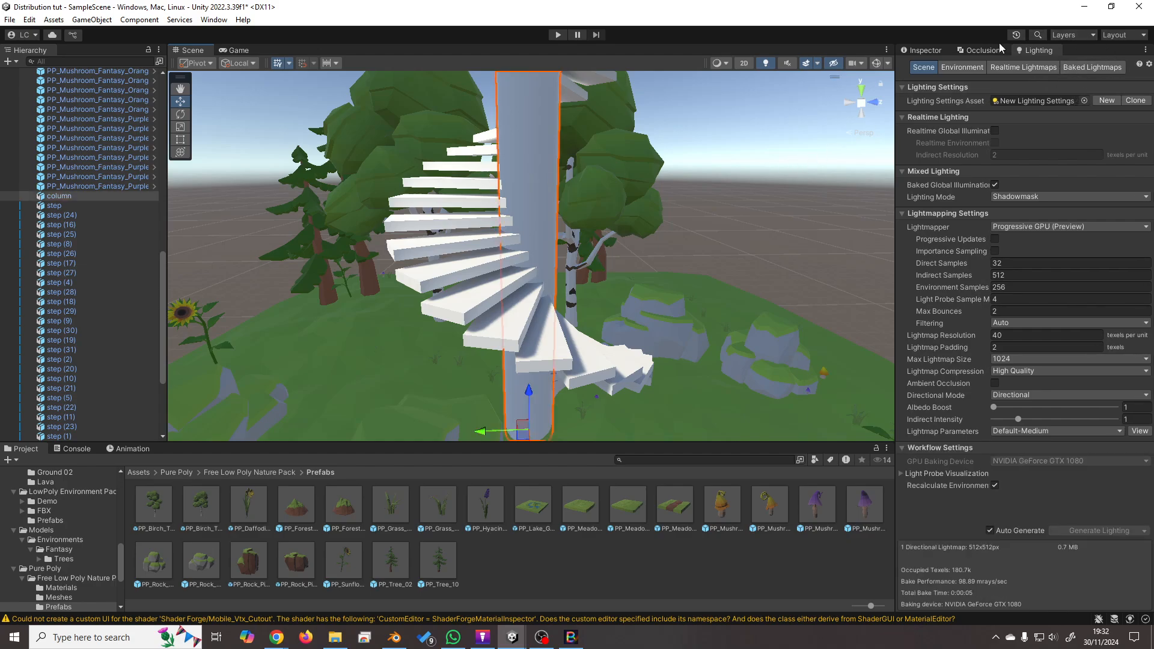
left_click(929, 52)
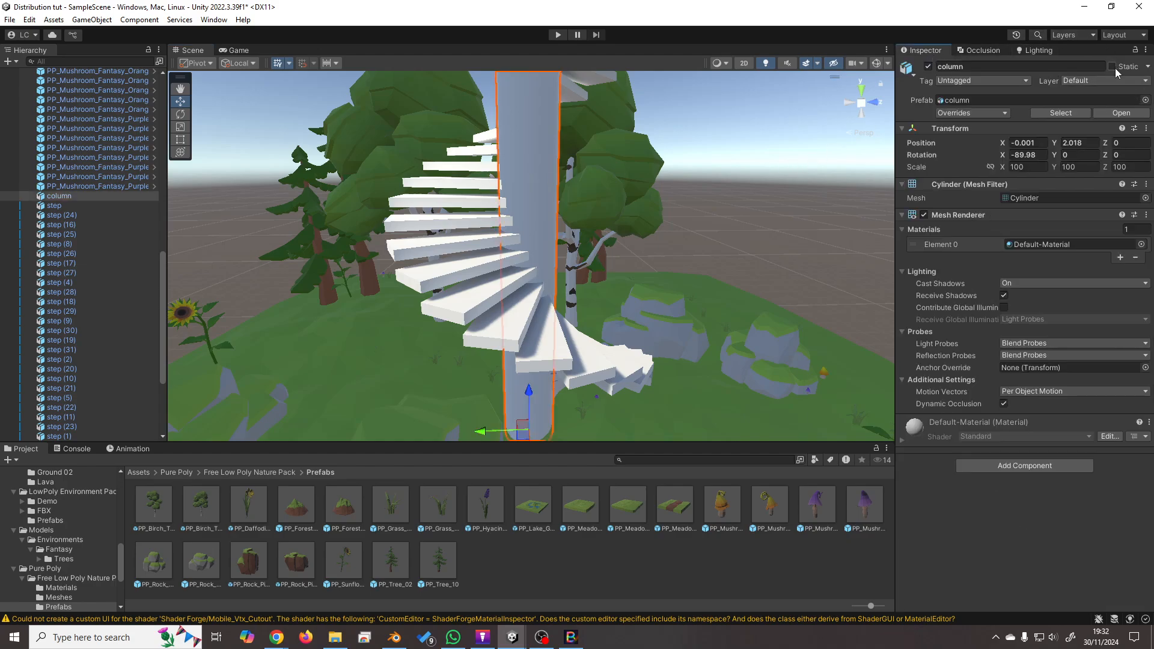
left_click(1112, 66)
left_click(785, 241)
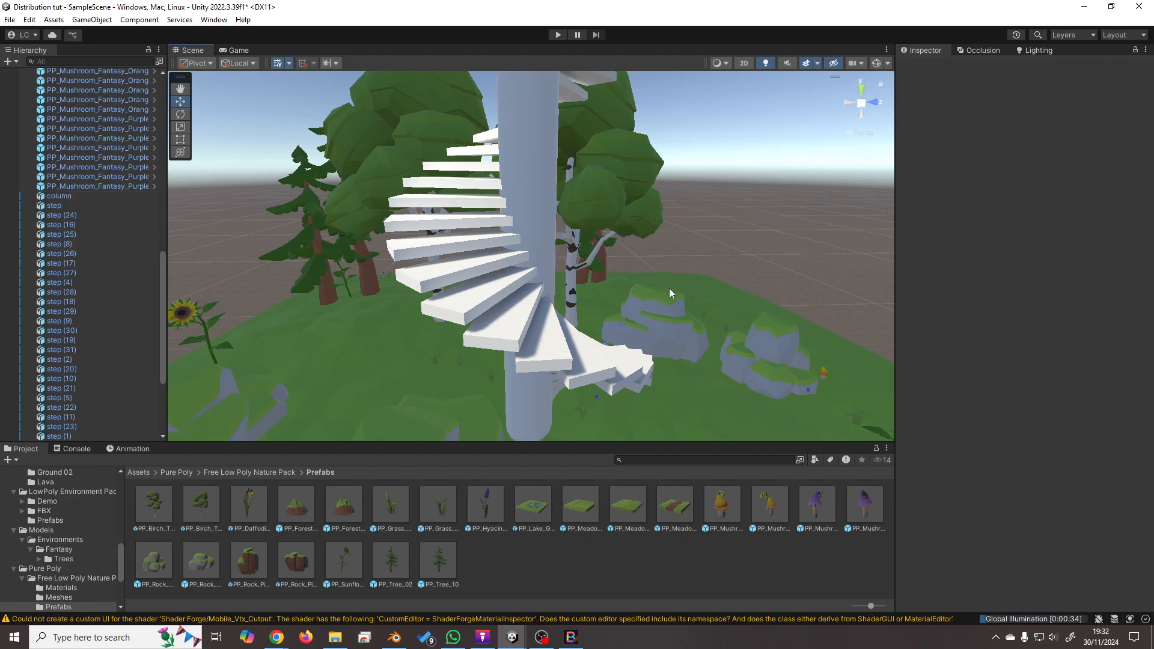
Mark all scene objects from PP_Meadow_07 through the last sunflower, PP_Sunflower_04 (7), as static.
right_click_drag(669, 287, 577, 360)
key("w")
left_click_drag(161, 257, 170, 82)
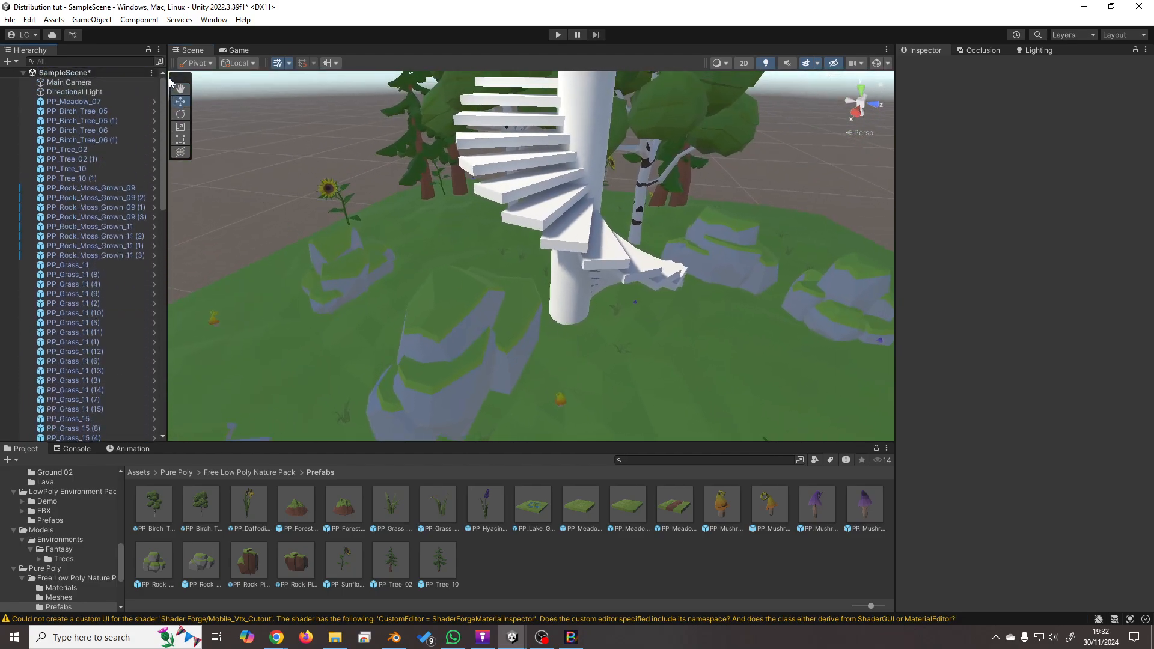
left_click(82, 102)
scroll(106, 324, "down", 5)
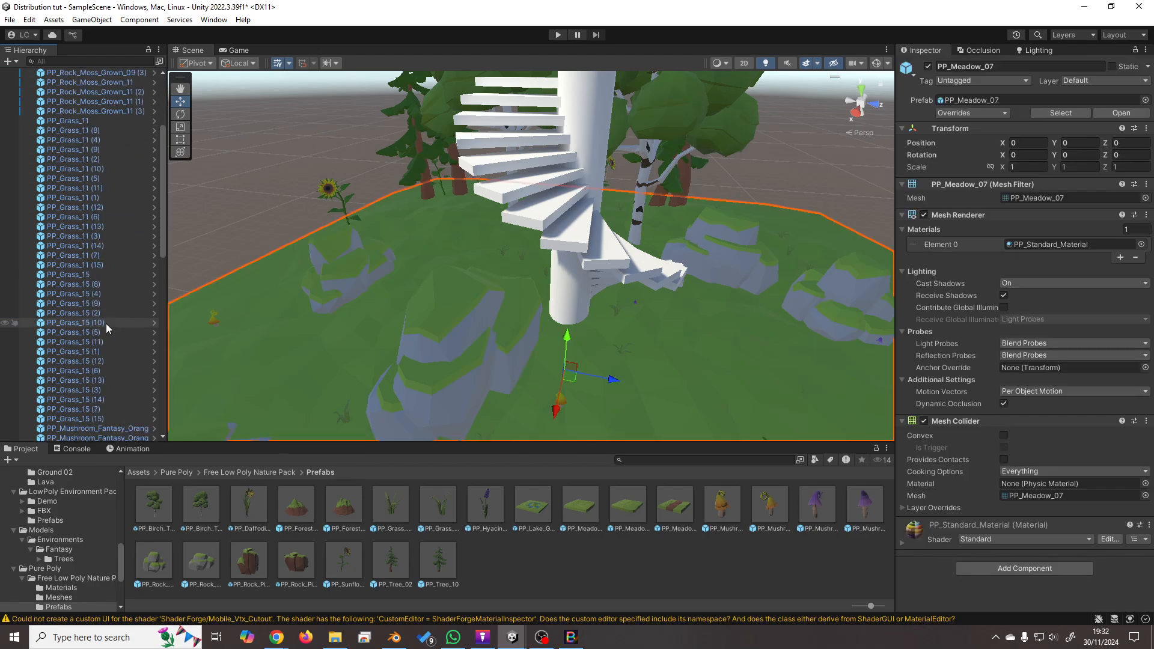
scroll(107, 334, "down", 15)
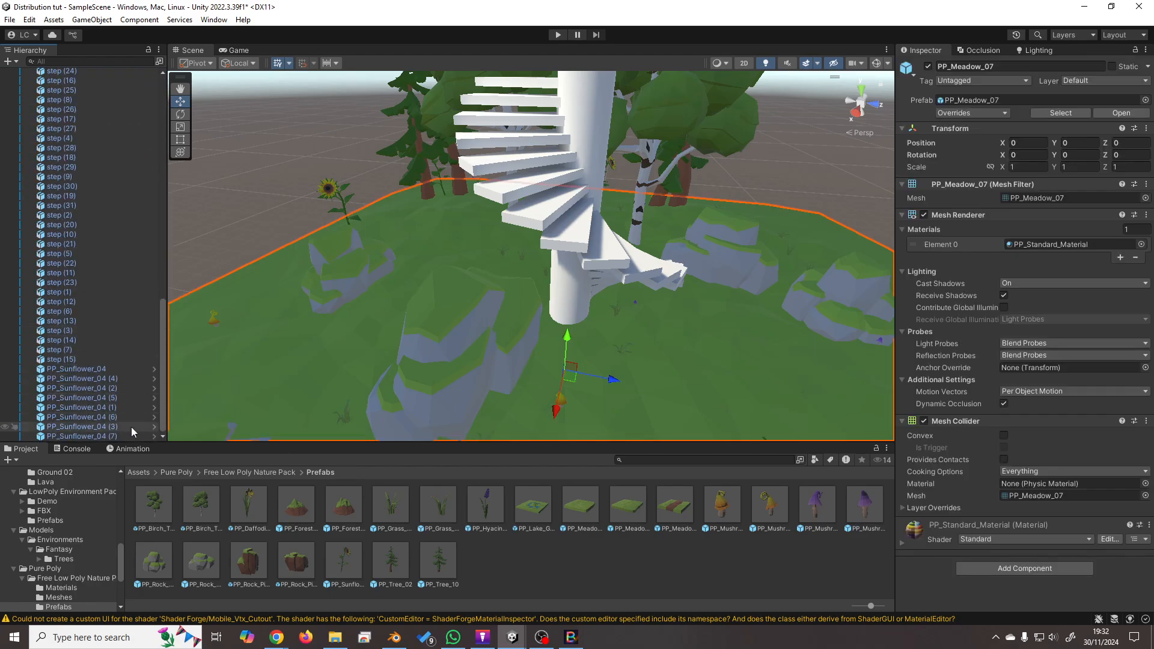
left_click(127, 435, "shift")
left_click(1111, 66)
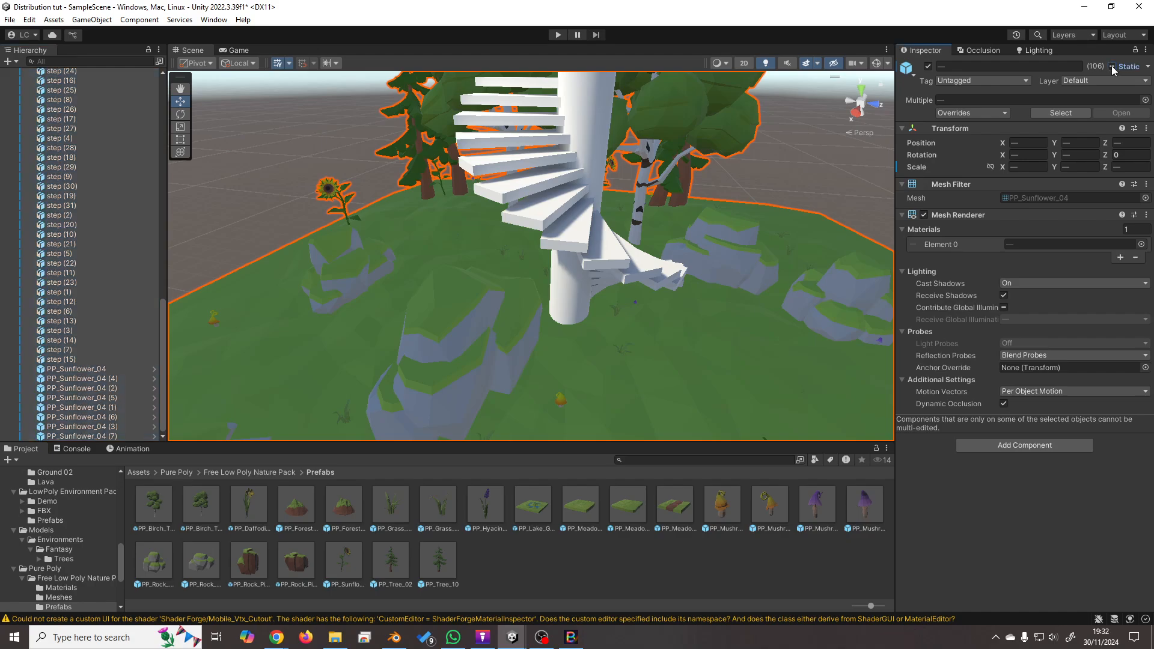
left_click(828, 178)
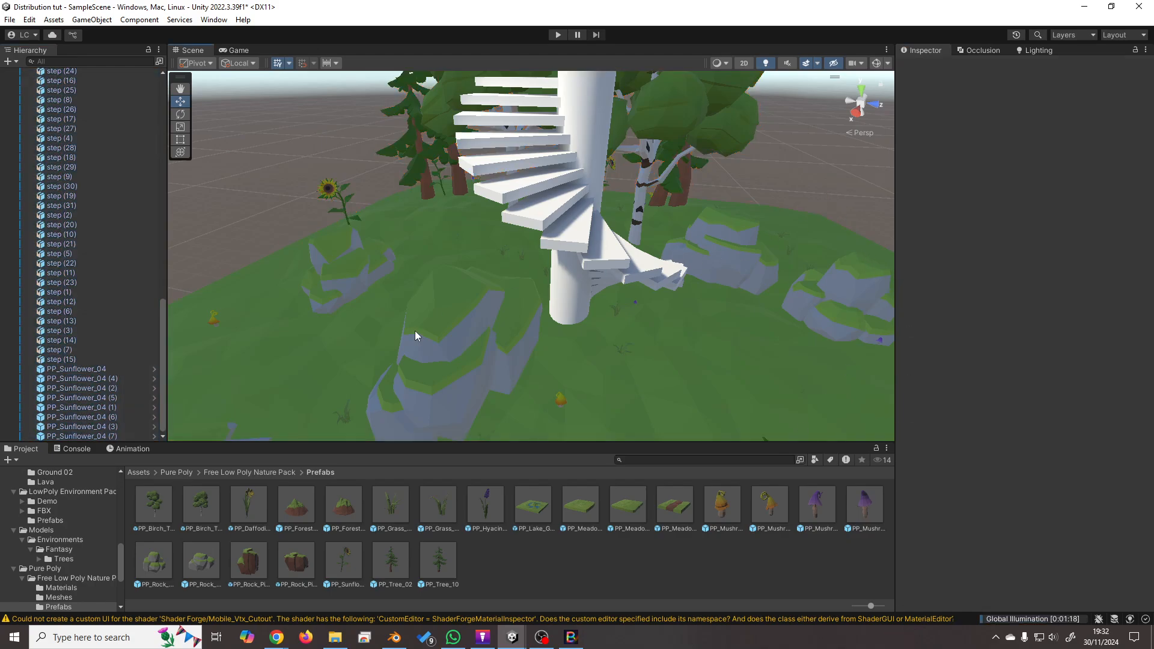
Switch to the Christmas House 2 project in Unity and close the Amplify Shader Pack start screen.
mouse_move(511, 640)
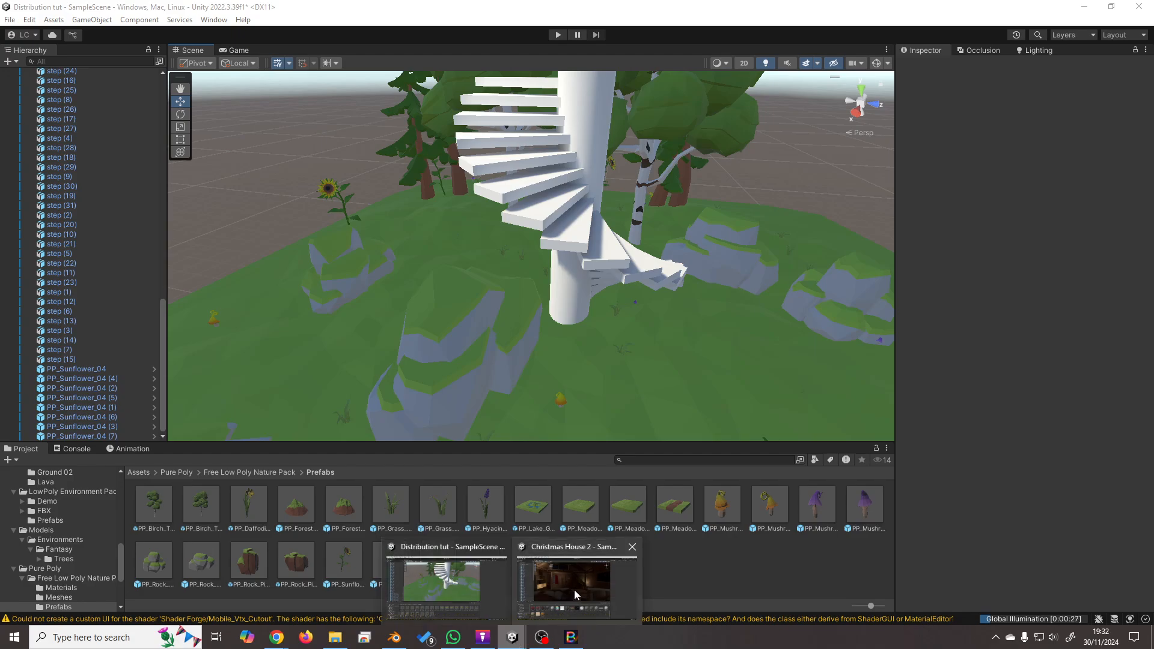
left_click(574, 590)
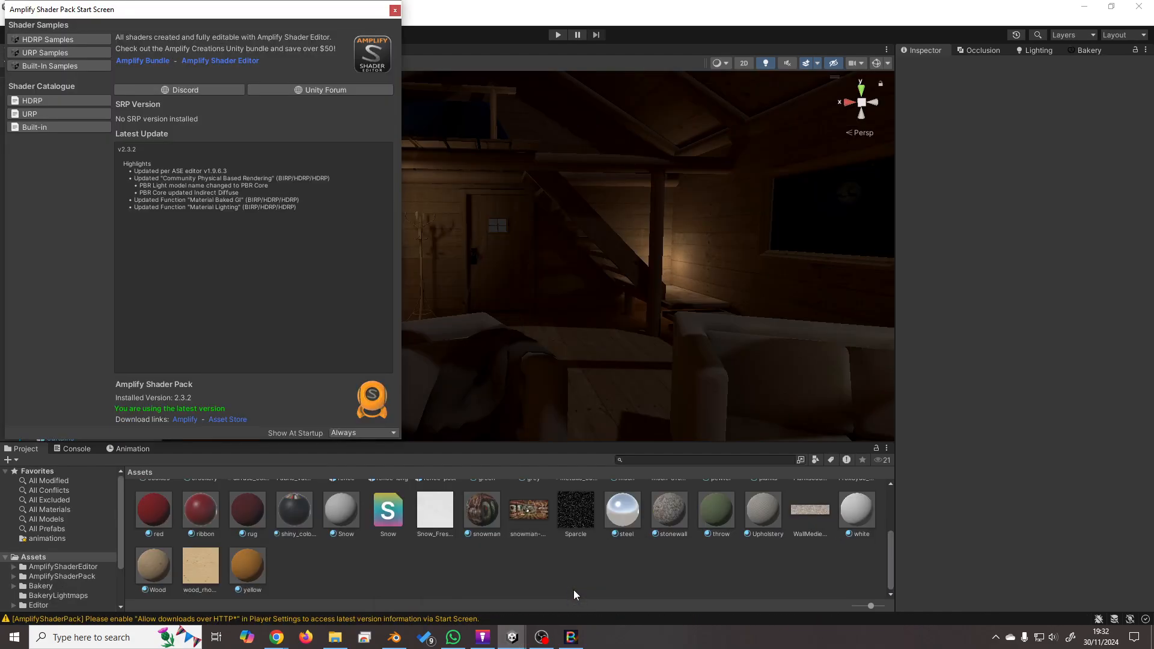
left_click(394, 11)
Examine several individual pickets along the garden fence, checking which mesh each one uses.
right_click_drag(399, 304, 301, 209)
left_click(491, 338)
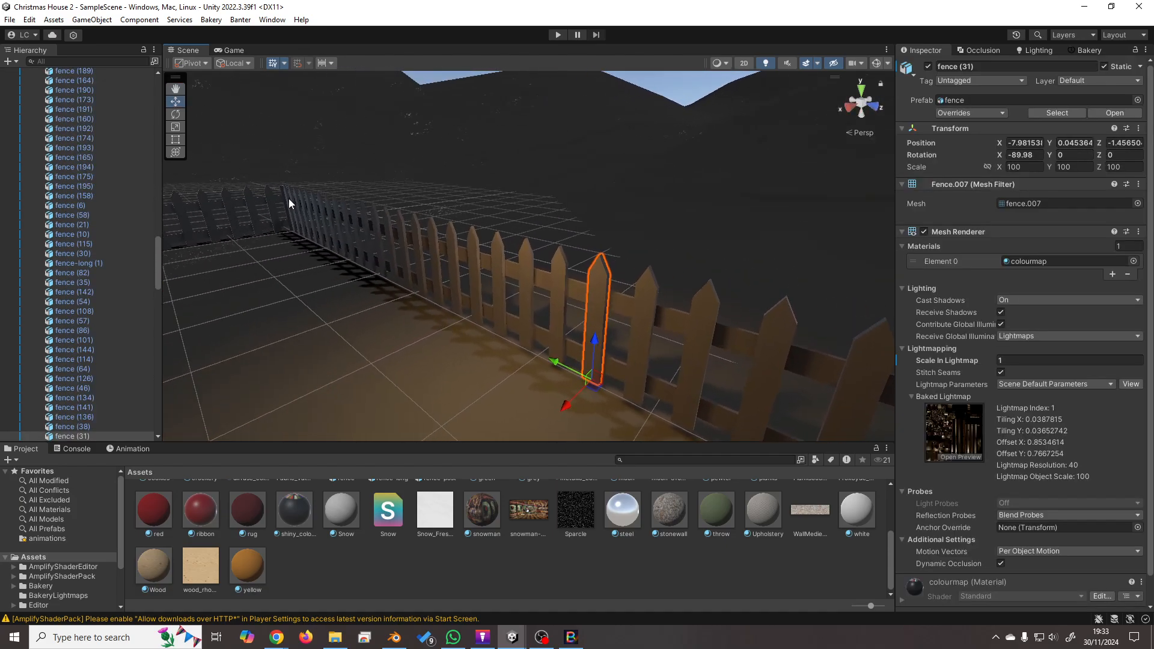
left_click(288, 202)
right_click_drag(596, 300, 137, 262)
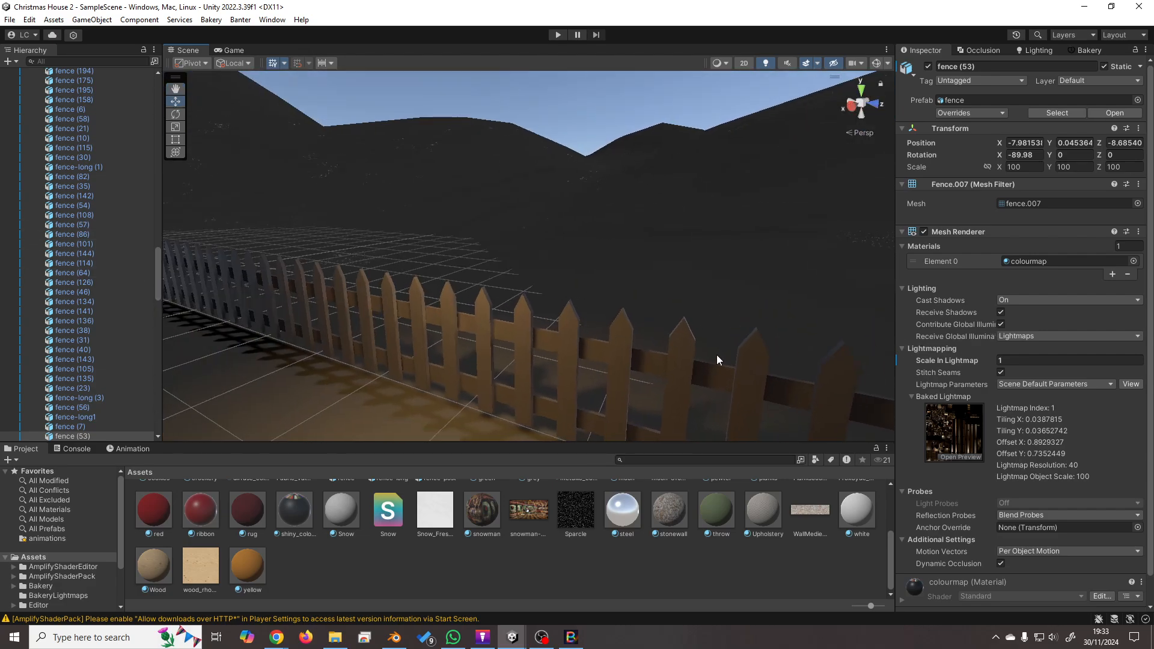
right_click_drag(553, 385, 716, 390)
right_click_drag(580, 349, 495, 365)
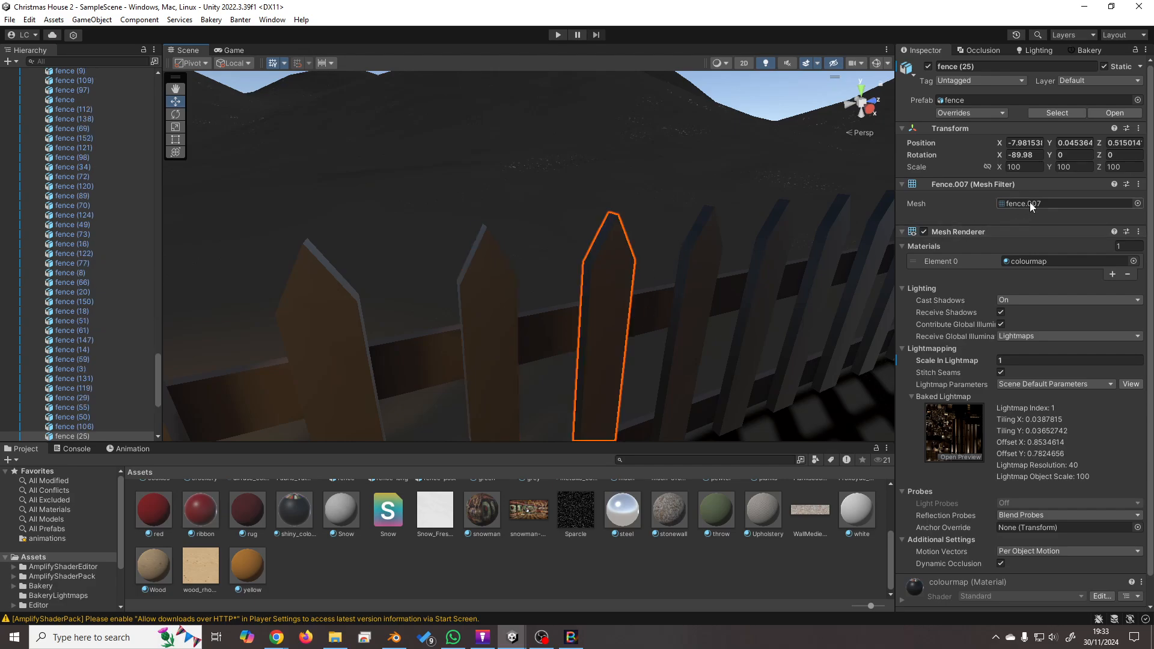
left_click(726, 282)
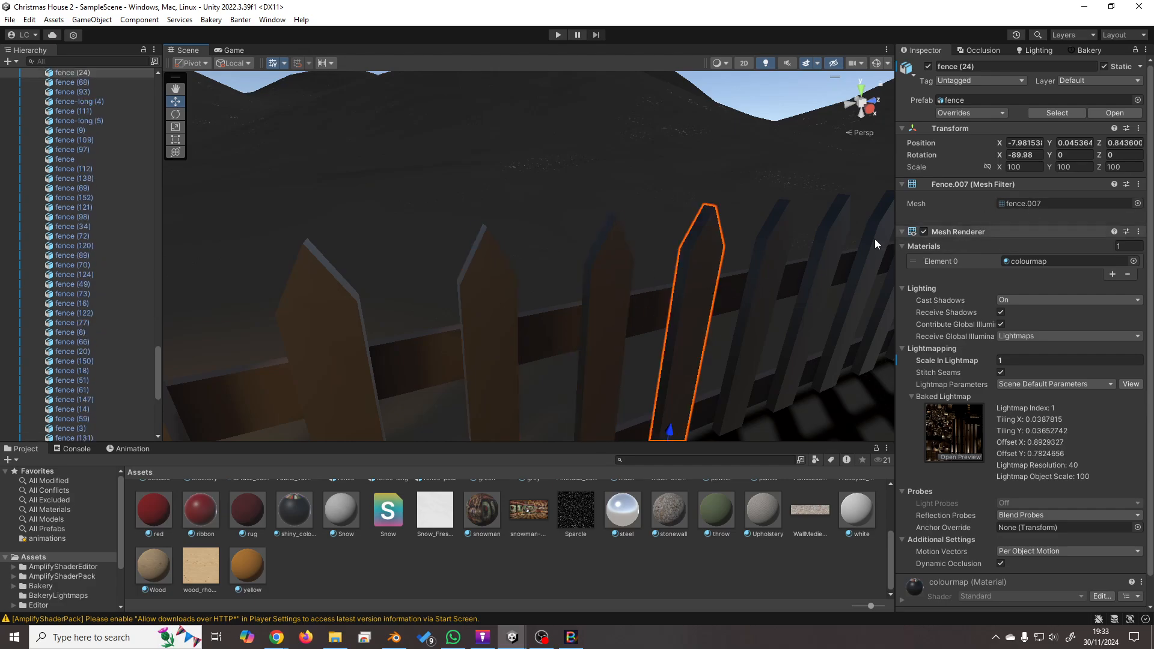
left_click(777, 258)
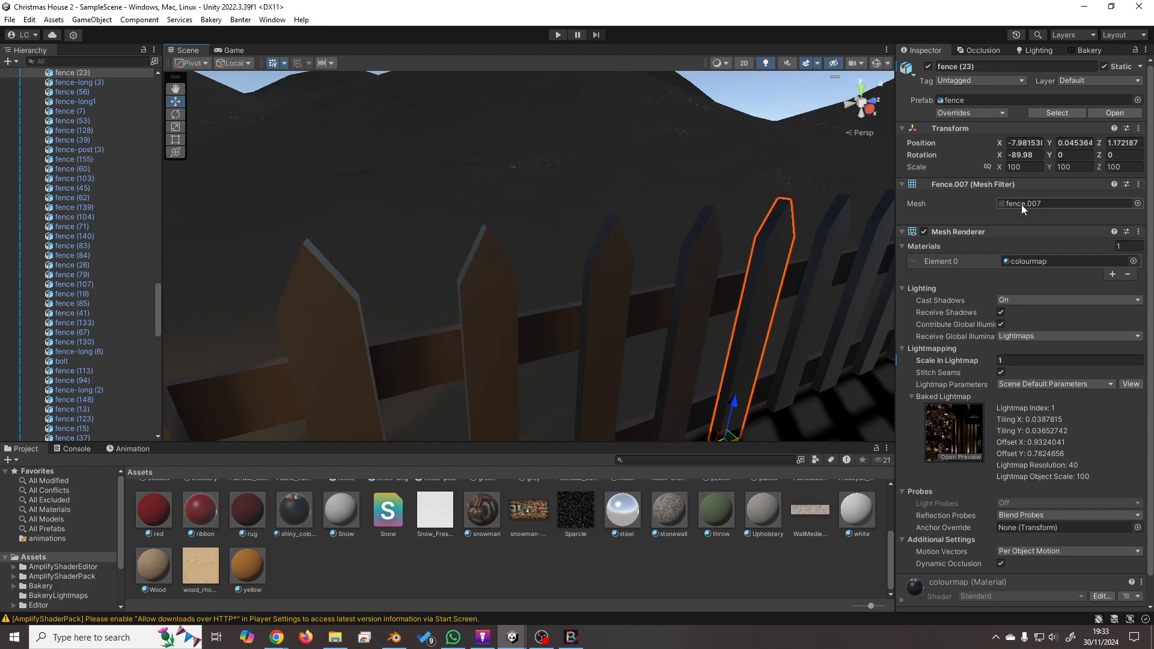
Examine the fence around the gate and check the mesh of the picket beside the gate post.
left_click(338, 330)
right_click_drag(560, 289, 539, 590)
left_click(539, 588)
right_click_drag(443, 337, 549, 297)
left_click(561, 288)
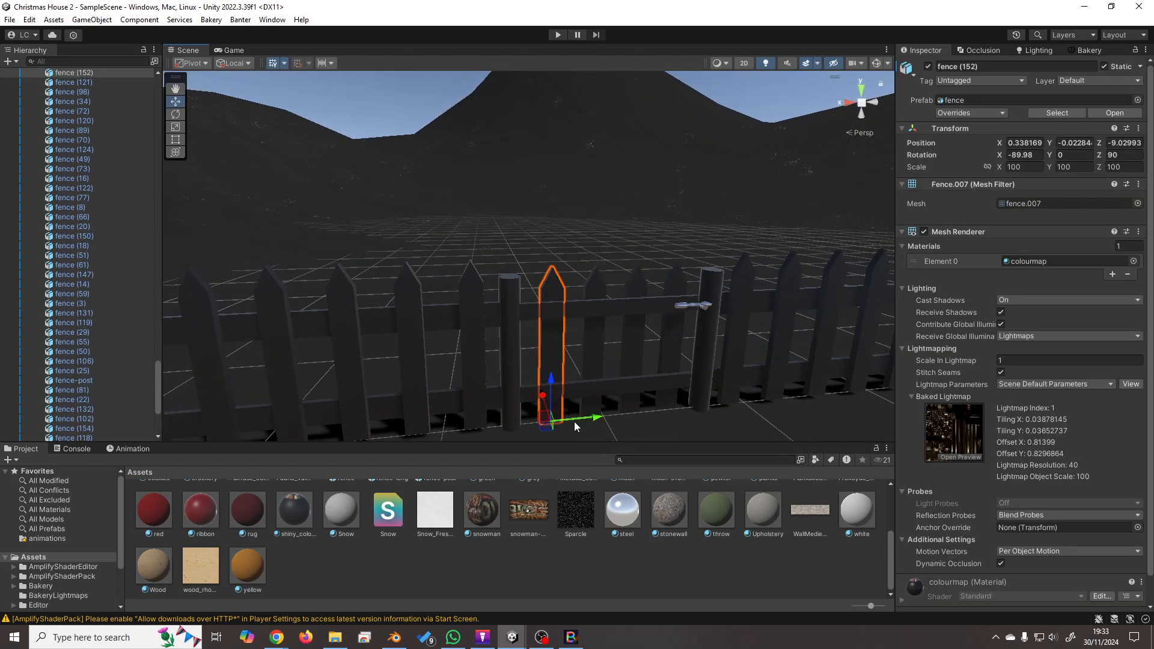
Examine the pickets around the garden gate from several distances and clear the selection.
scroll(583, 416, "up", 5)
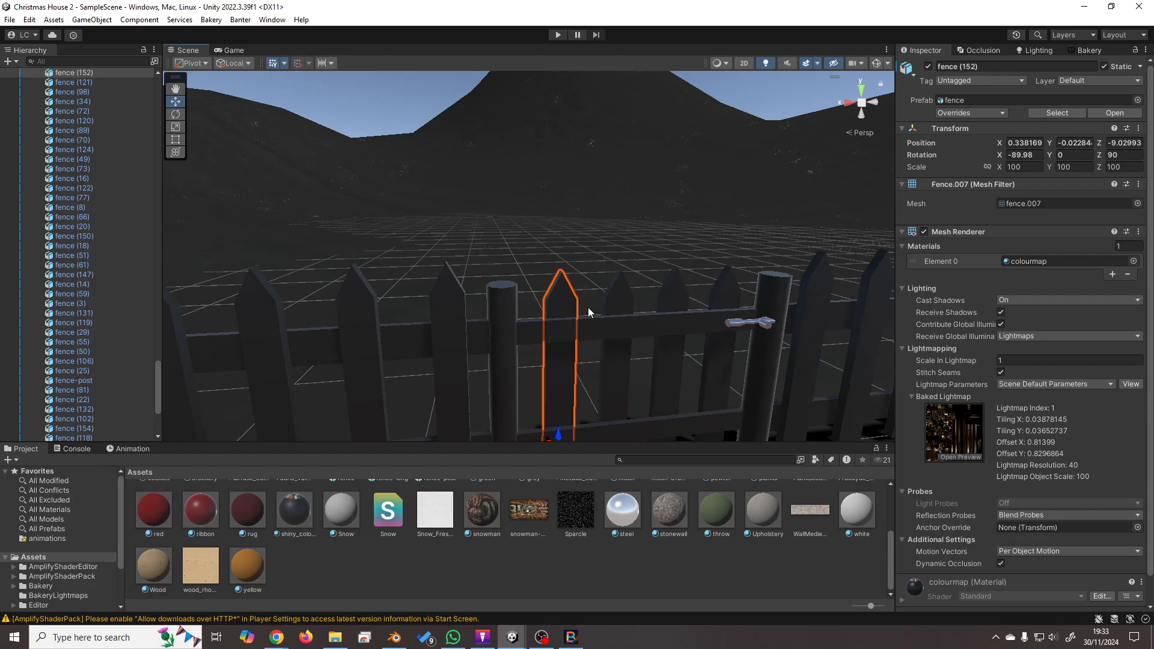
middle_click_drag(588, 308, 573, 266)
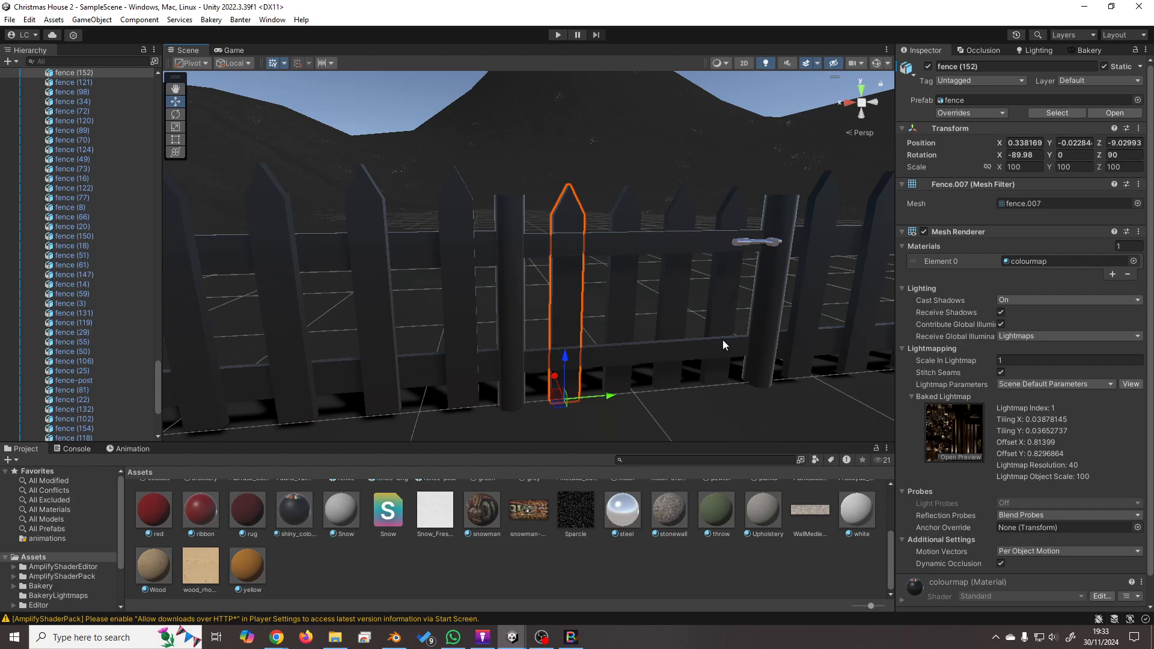
scroll(715, 343, "down", 3)
middle_click_drag(668, 354, 647, 385)
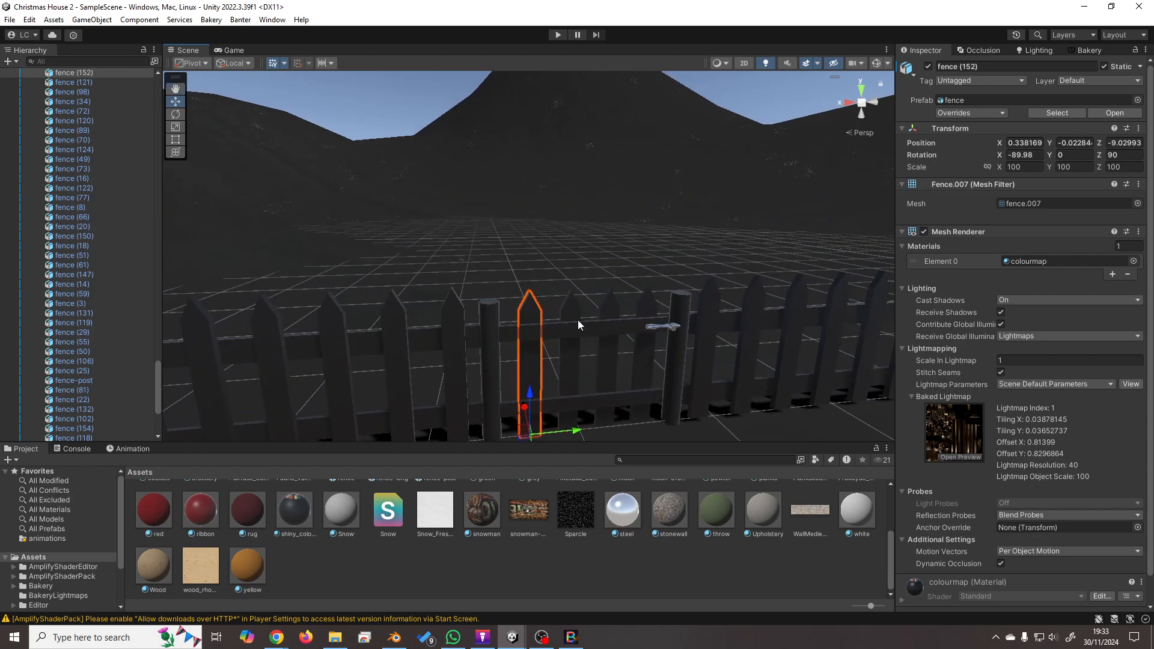
right_click_drag(578, 320, 607, 349)
middle_click_drag(607, 319, 608, 348)
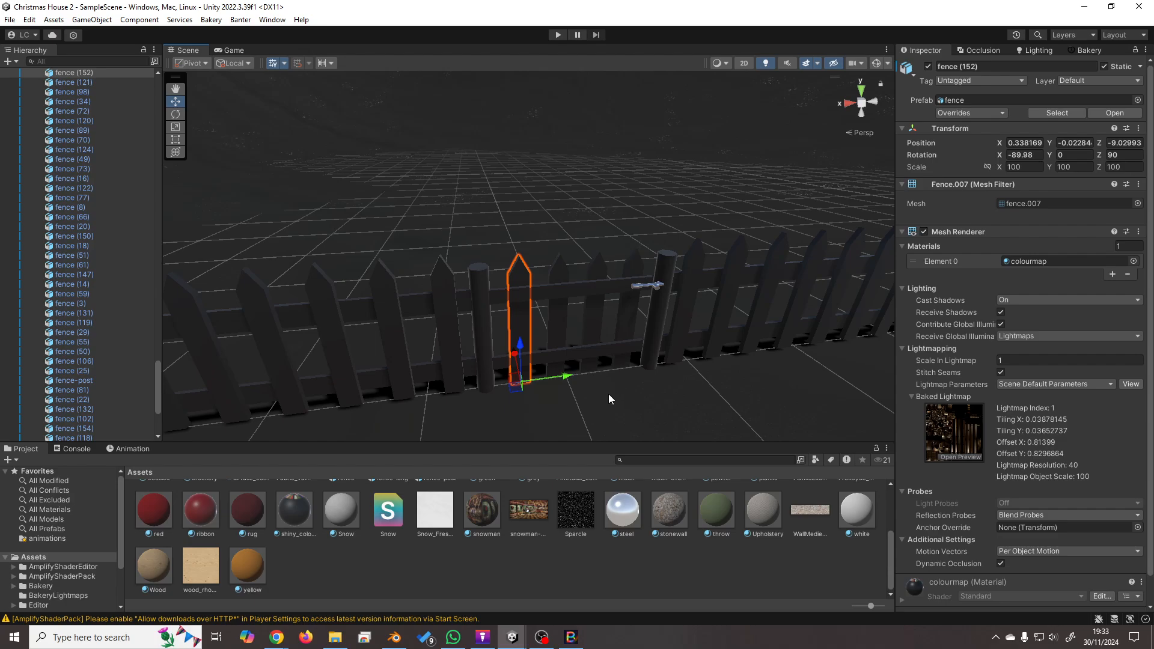
right_click_drag(608, 395, 611, 257)
left_click(611, 257)
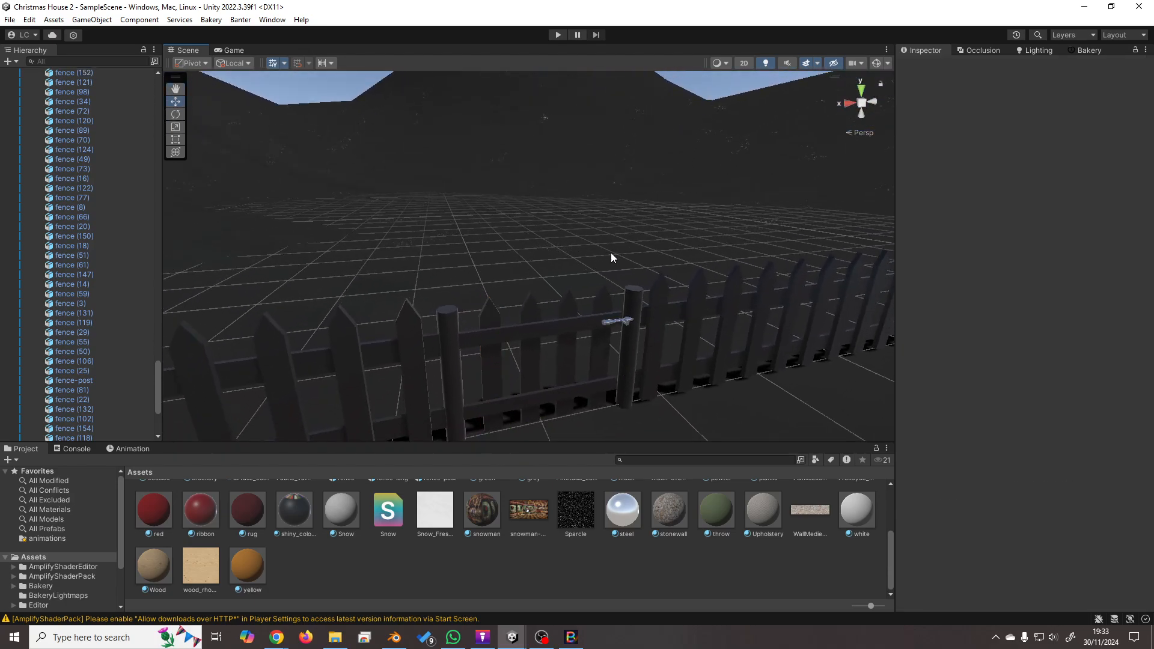
Examine the sloping ceiling beams inside the house, checking which mesh each one uses.
right_click_drag(503, 319, 649, 336)
right_click_drag(412, 366, 546, 379)
right_click_drag(406, 391, 190, 305)
key("w")
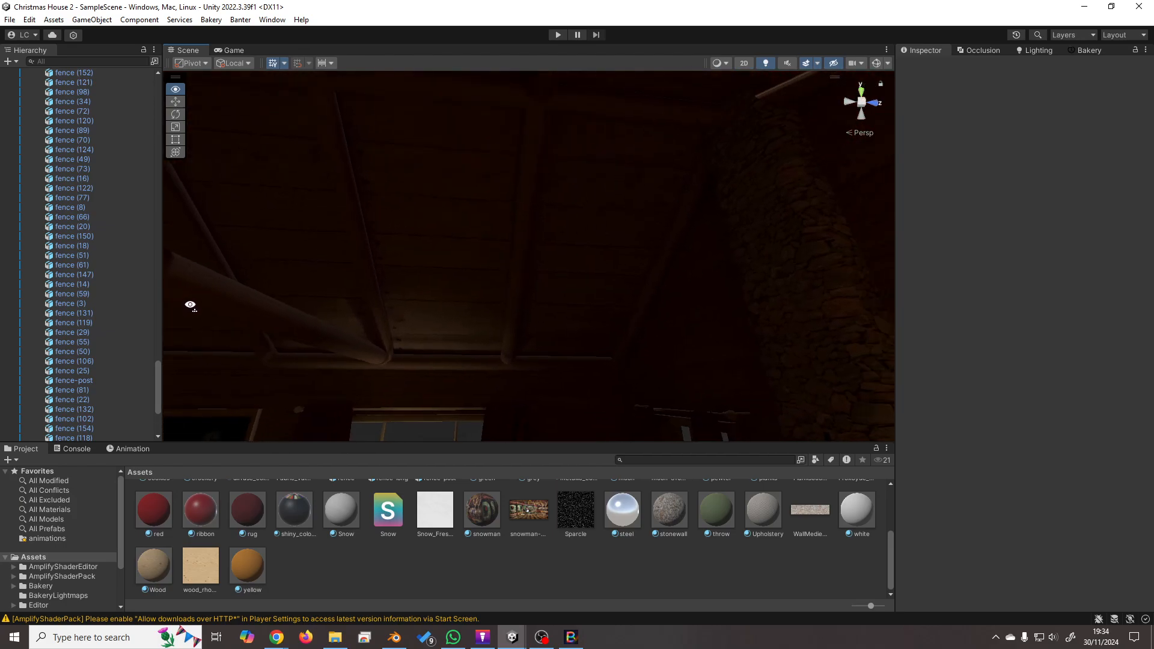
left_click(648, 294)
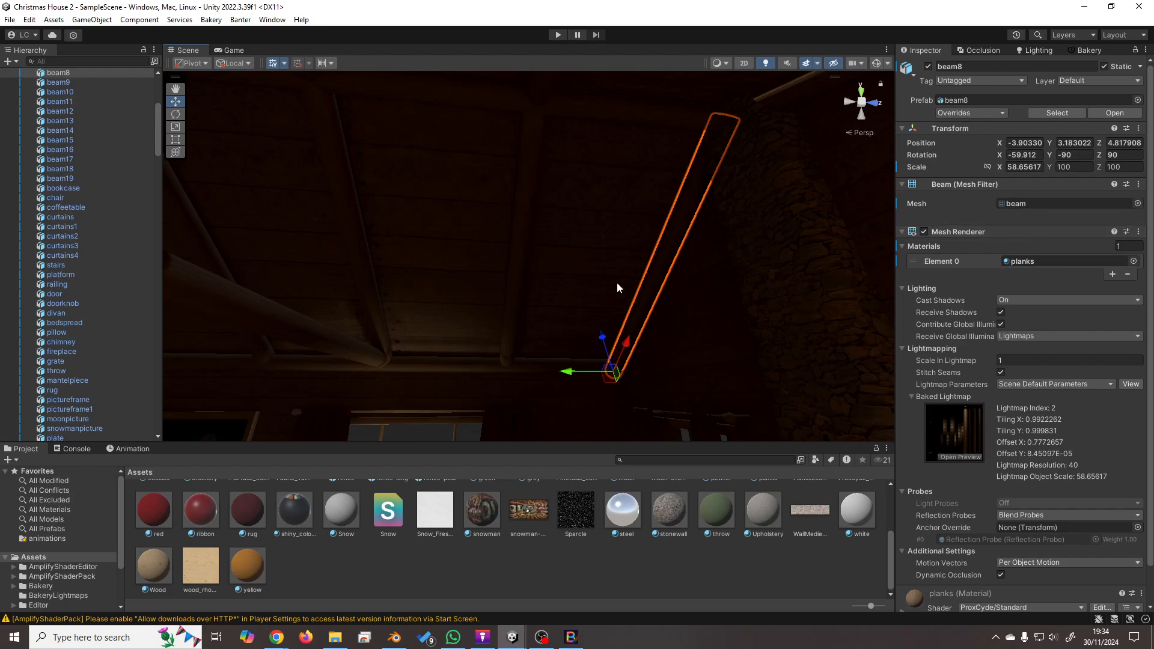
left_click(516, 279)
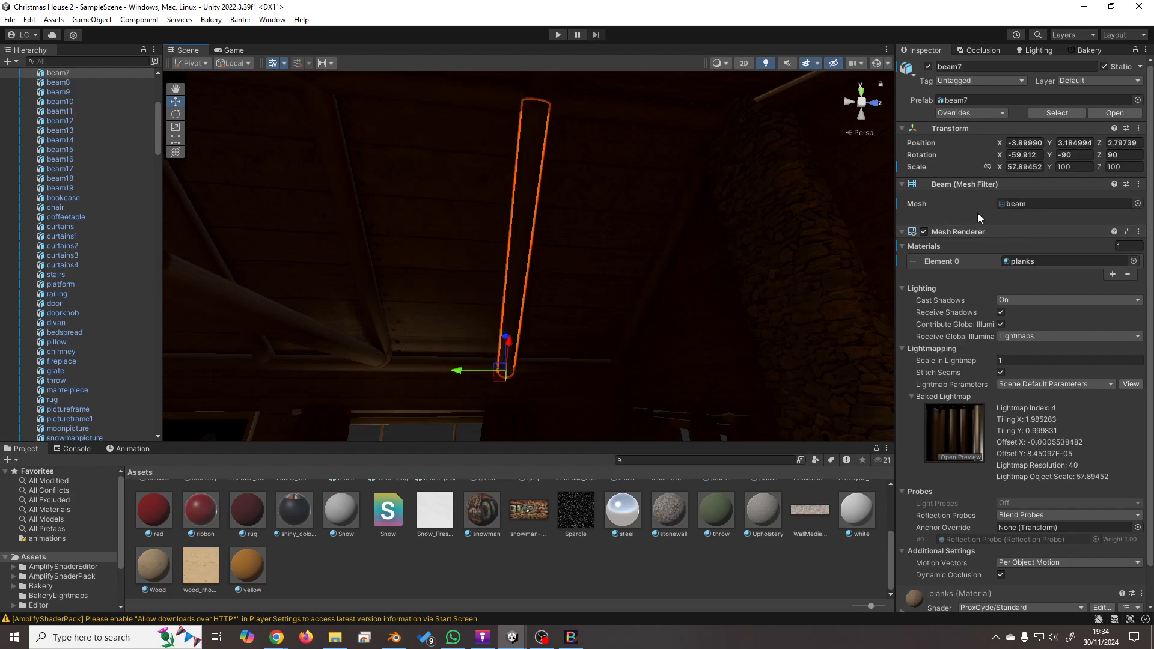
left_click(369, 253)
left_click(180, 243)
right_click_drag(448, 276, 319, 281)
right_click_drag(507, 277, 239, 394)
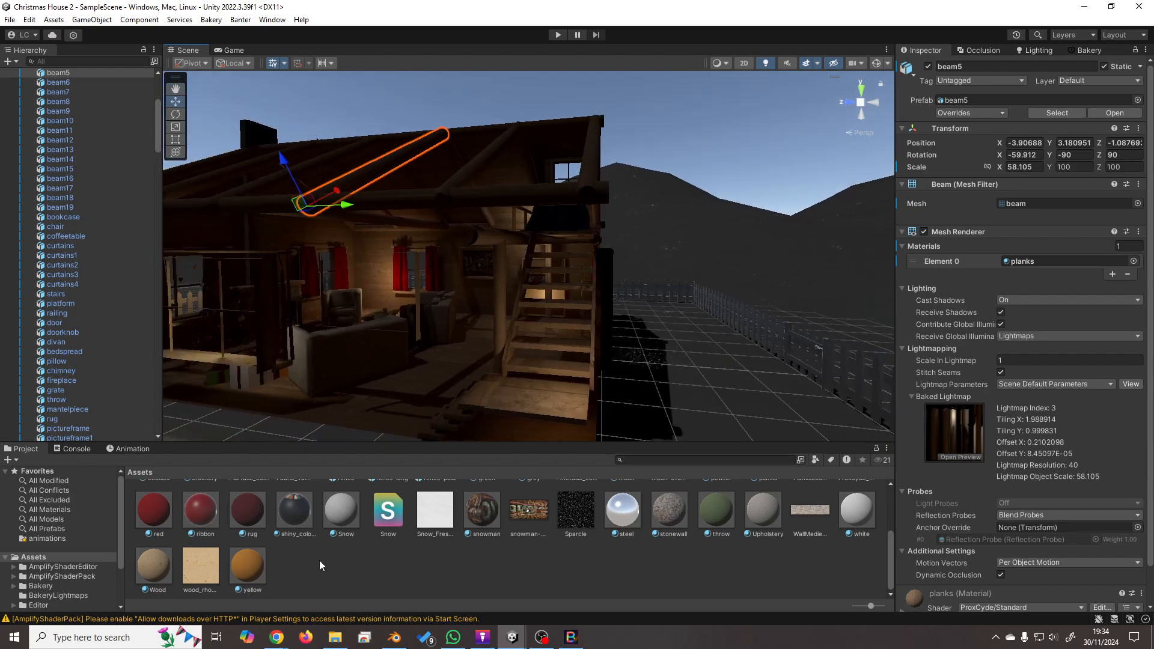
Switch to the Distribution tut project in Unity and select the birch tree PP_Birch_Tree_05.
left_click(512, 640)
left_click(471, 584)
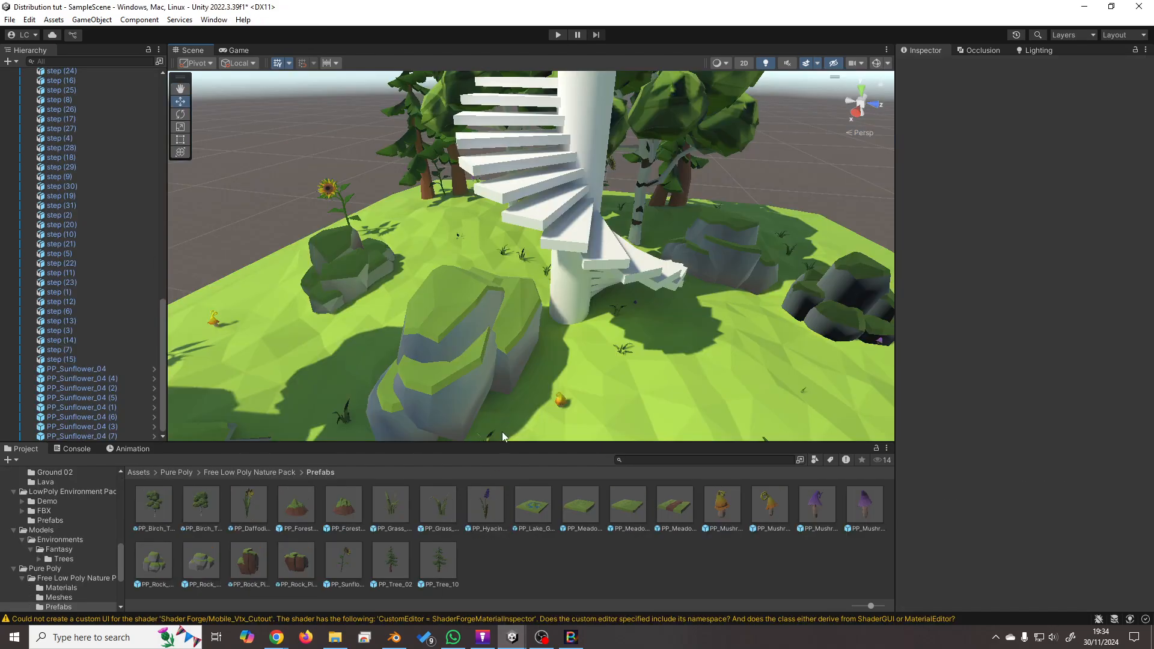
right_click_drag(528, 378, 312, 443)
right_click_drag(518, 341, 570, 313)
left_click(576, 311)
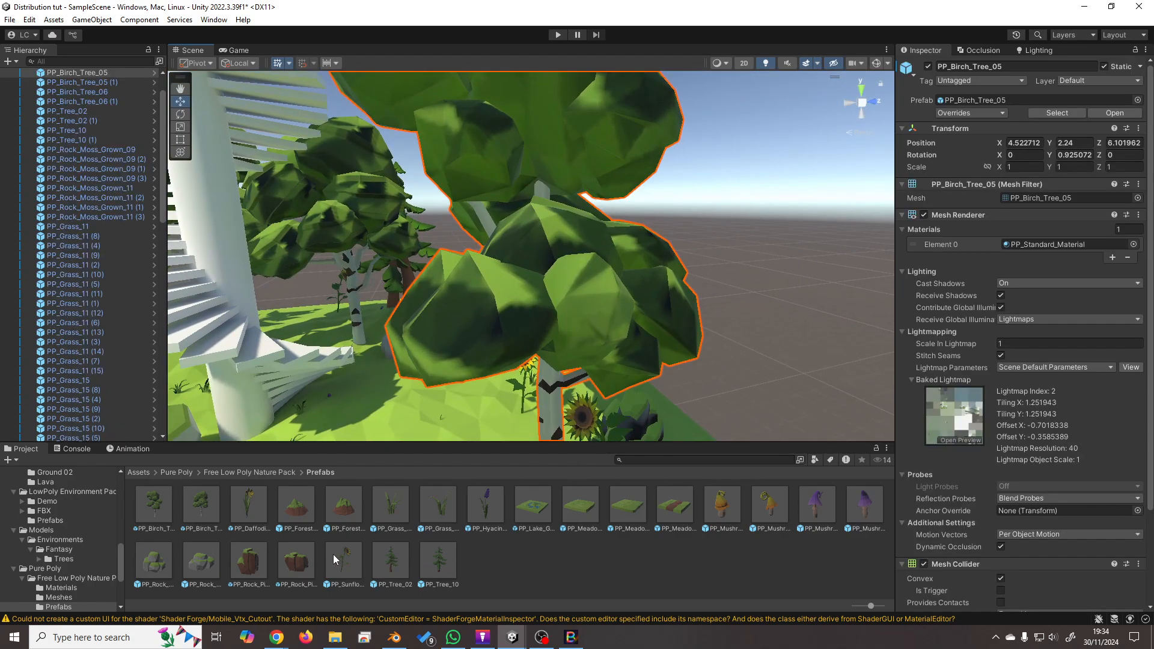
Find the source model of the PP_Birch_Tree_05 prefab and apply Generate Lightmap UVs in its import settings.
left_click(1061, 112)
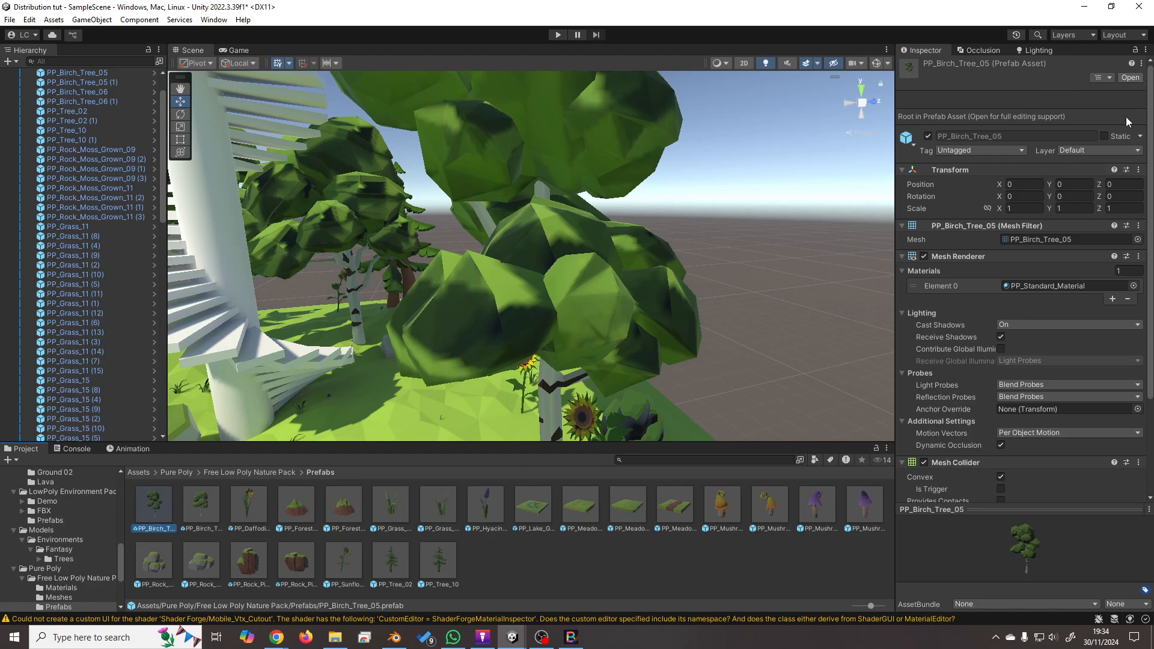
left_click(1043, 239)
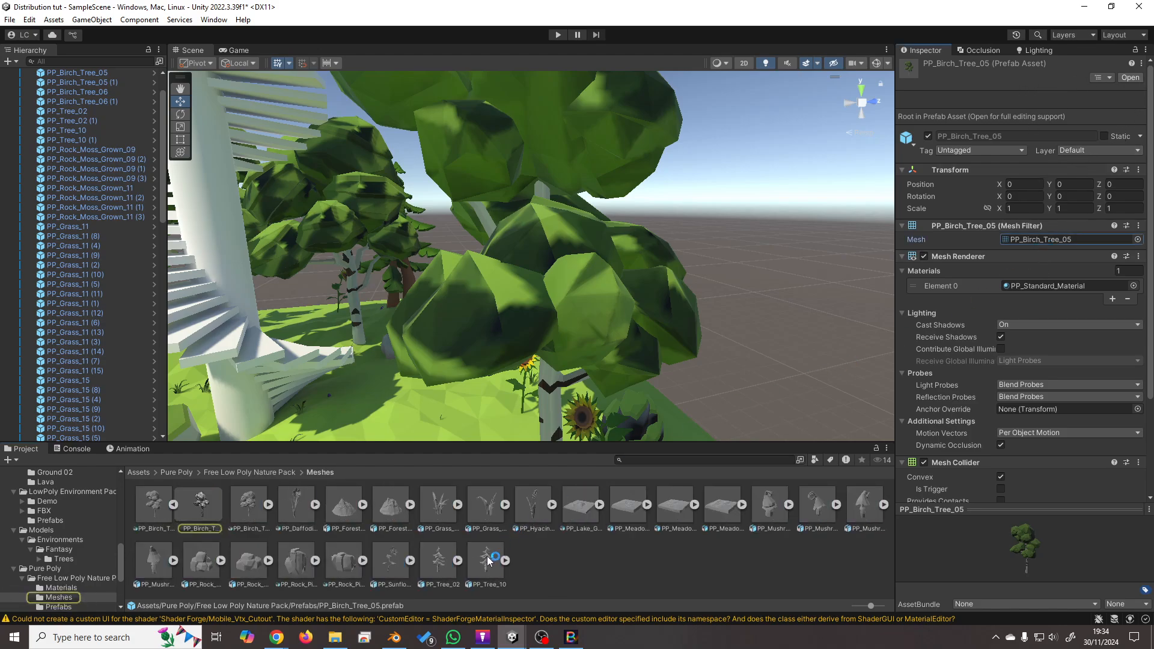
left_click(164, 509)
left_click(979, 100)
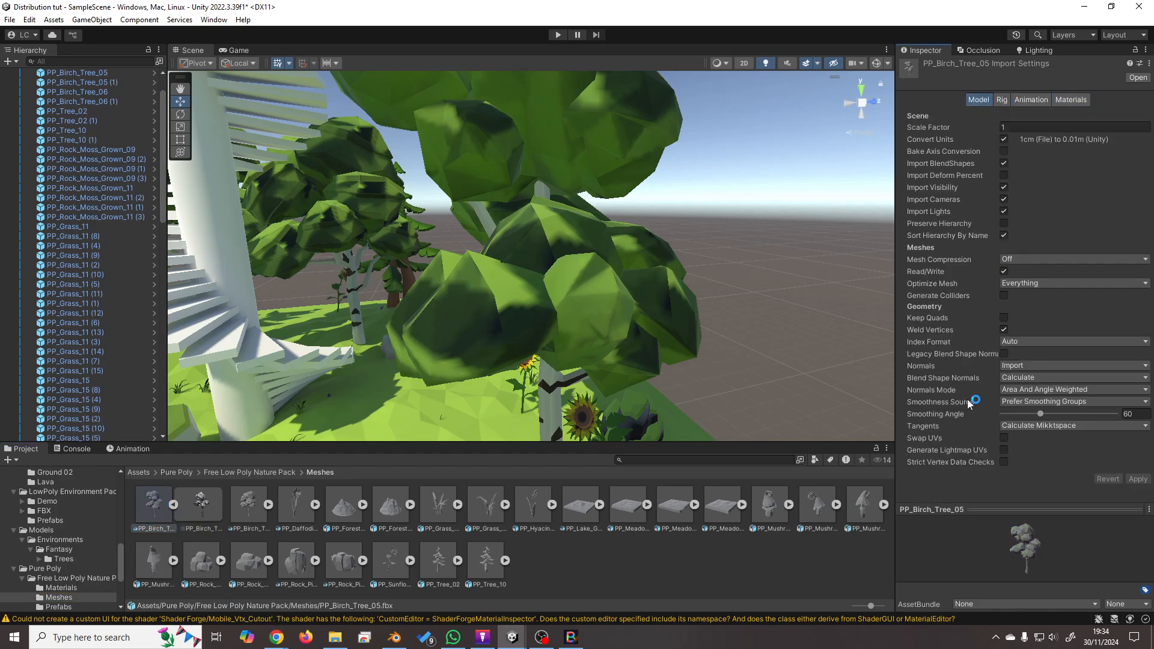
left_click(1003, 450)
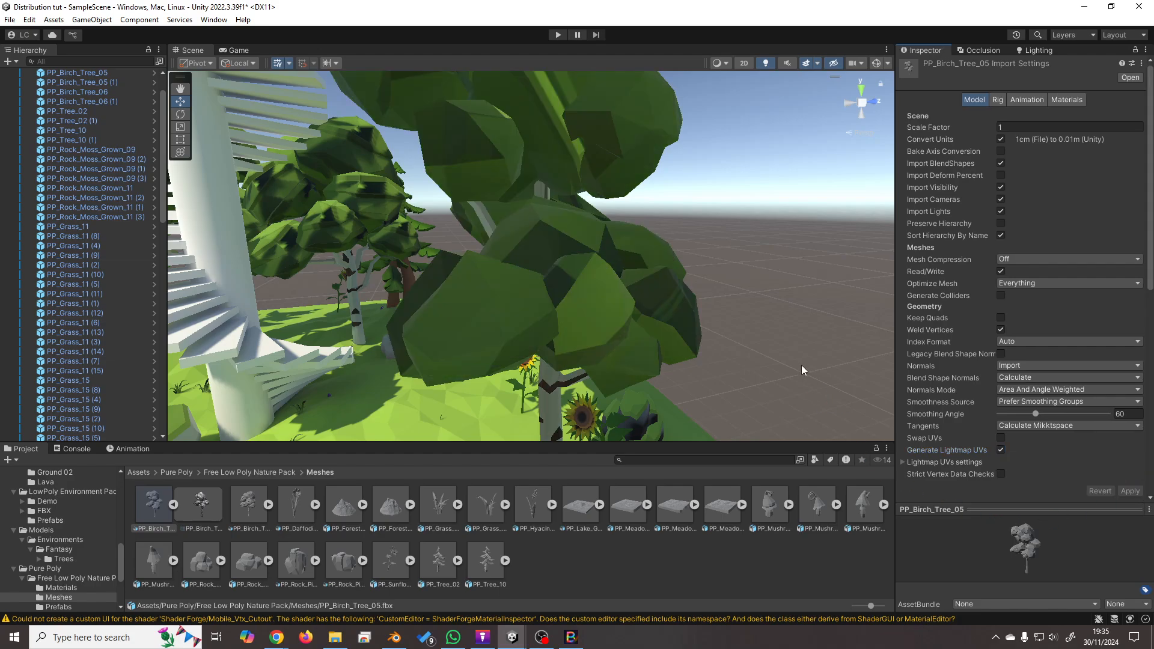
Inspect the birch trees around the spiral staircase and select PP_Birch_Tree_06 (1).
left_click_drag(801, 365, 687, 343, "alt")
right_click_drag(687, 343, 457, 311)
left_click_drag(456, 311, 669, 349, "alt")
mouse_move(669, 349)
right_mouse_down()
mouse_move(680, 344)
mouse_move(665, 340)
right_mouse_up()
left_click_drag(665, 341, 658, 342, "alt")
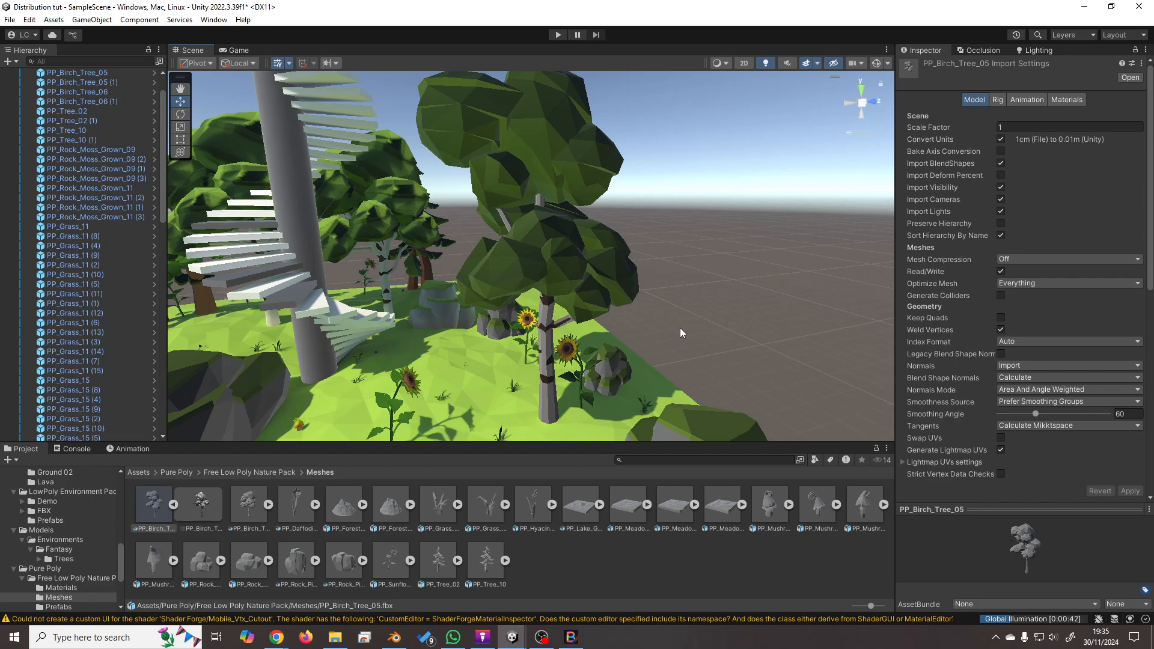
left_click_drag(678, 326, 542, 279, "alt")
left_click(542, 279)
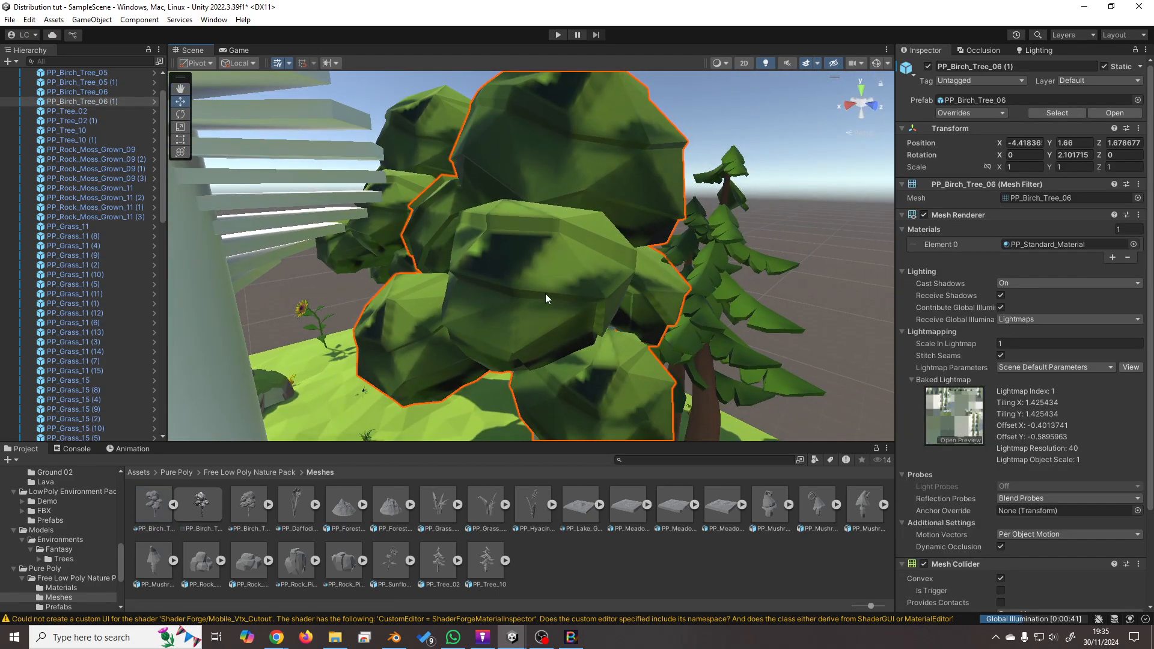
key("f")
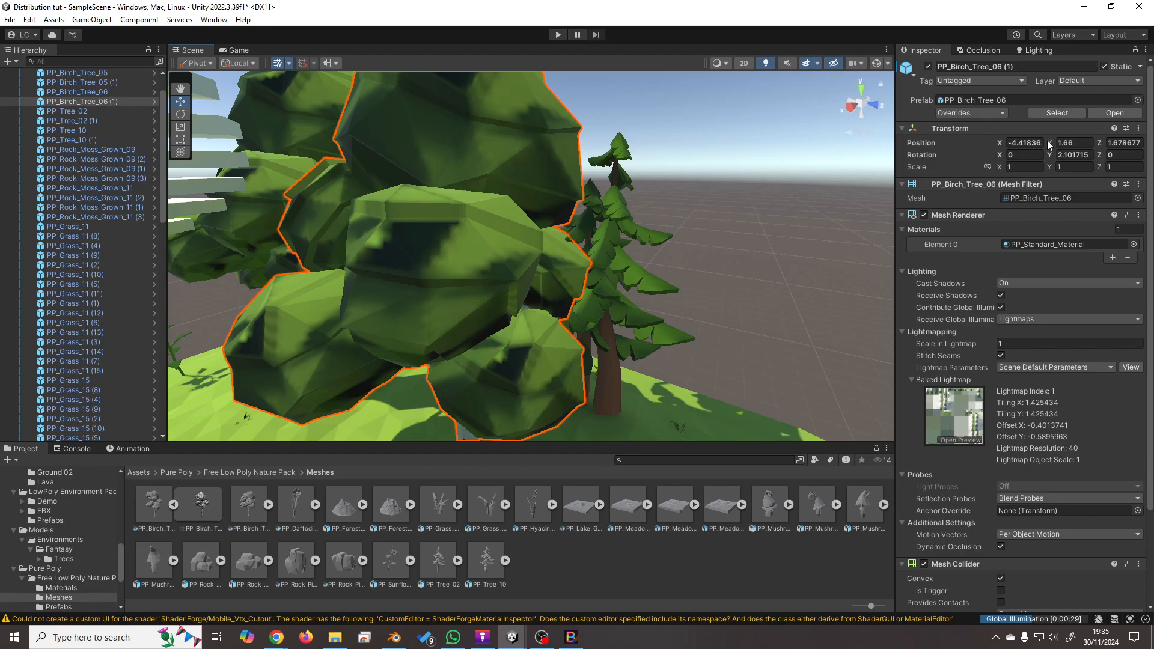
Locate the source model of the PP_Birch_Tree_06 prefab and enable Generate Lightmap UVs for it.
left_click(1058, 113)
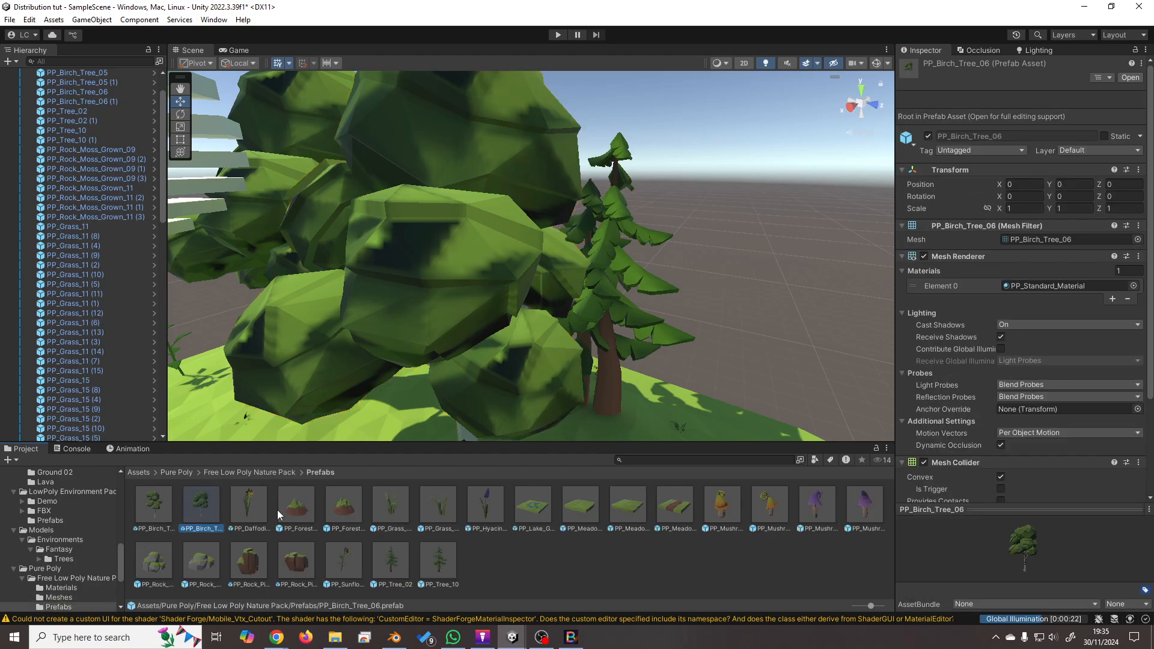
left_click(1036, 239)
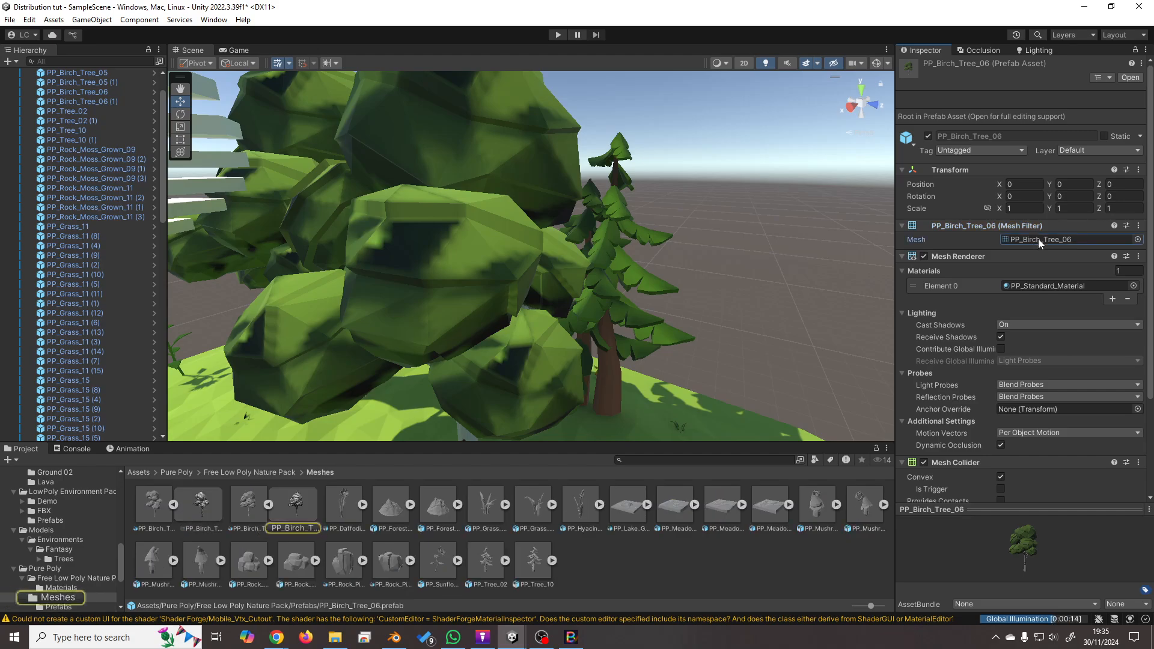
left_click(268, 506)
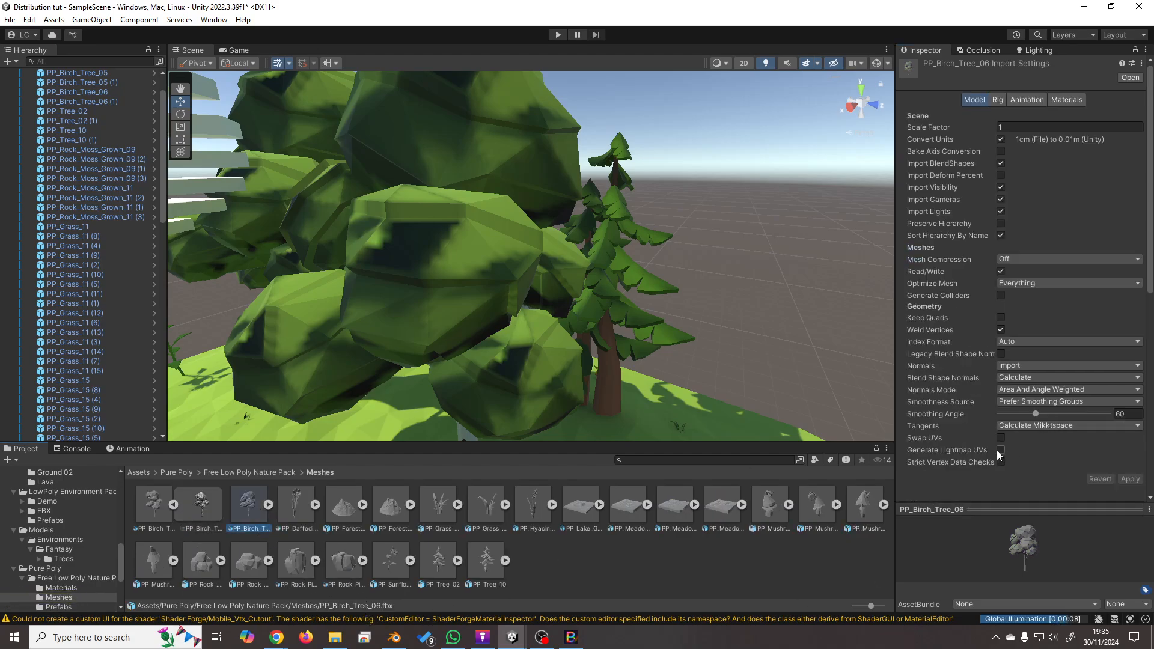
Dismiss the unapplied import settings prompt for PP_Birch_Tree_06 and select the mossy rock PP_Rock_Moss_Grown_09 (3).
right_click_drag(581, 347, 508, 344)
key("w")
key("s")
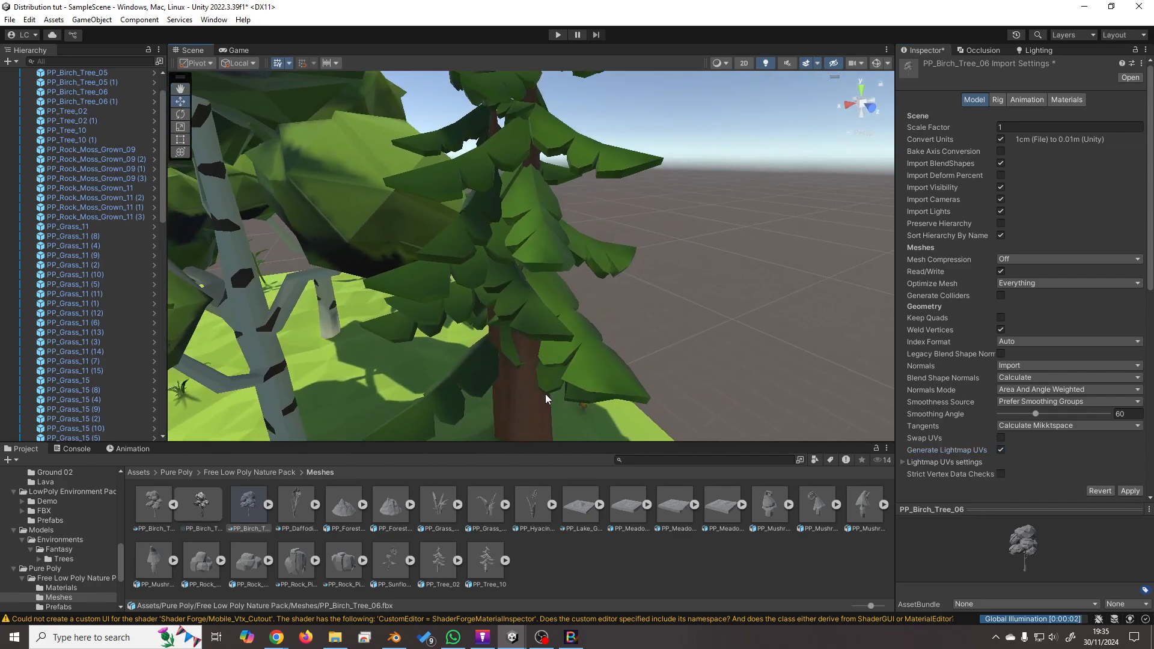
key("s")
right_click_drag(546, 394, 589, 371)
key("w")
left_click(564, 334)
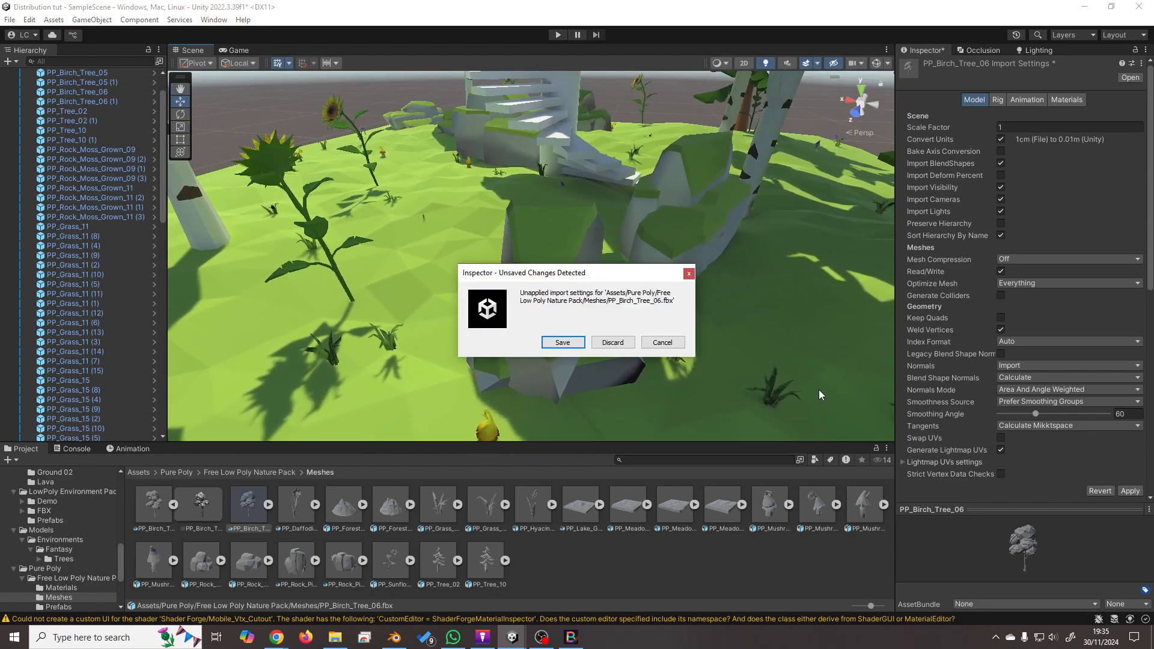
left_click(663, 342)
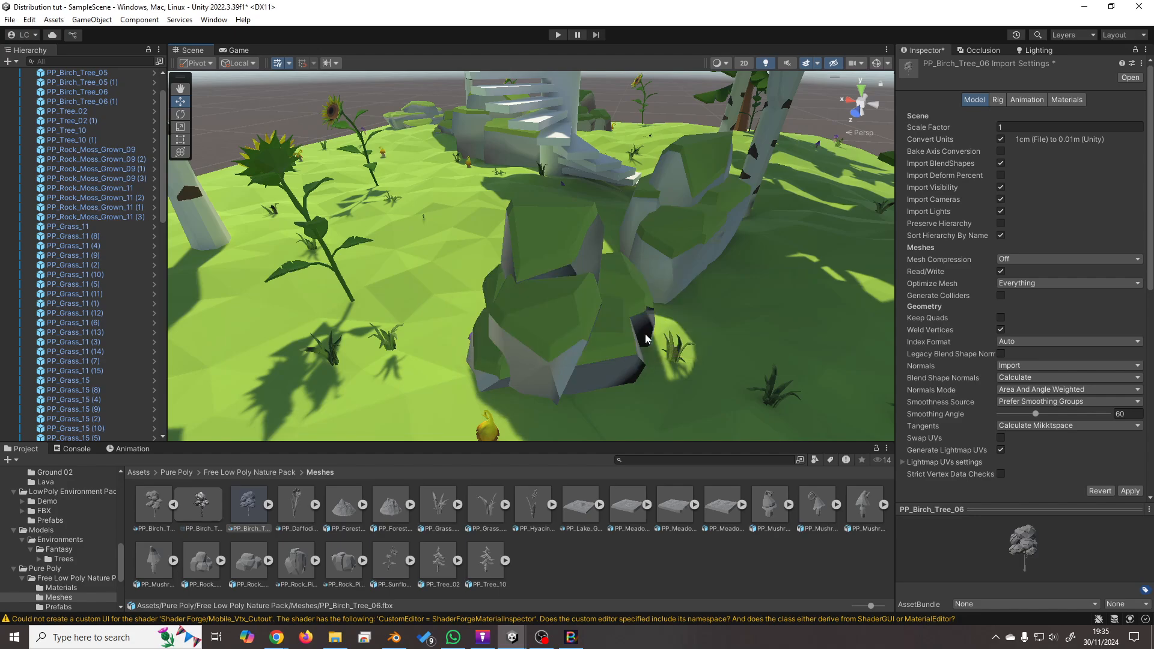
left_click(589, 337)
left_click(661, 343)
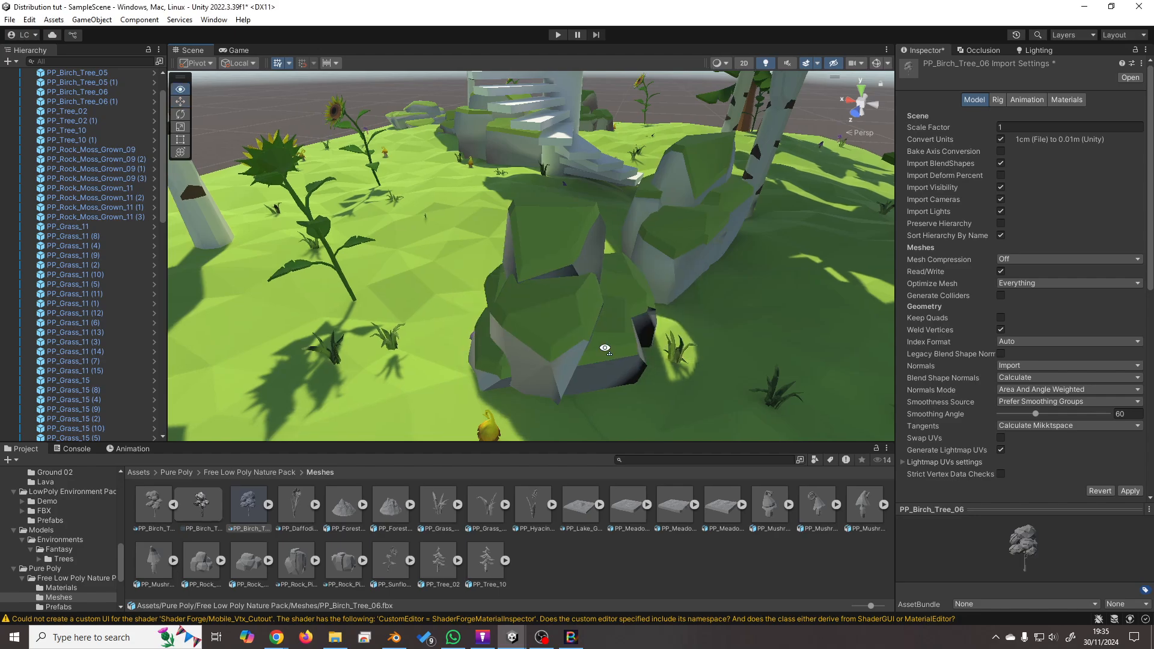
left_click(612, 394)
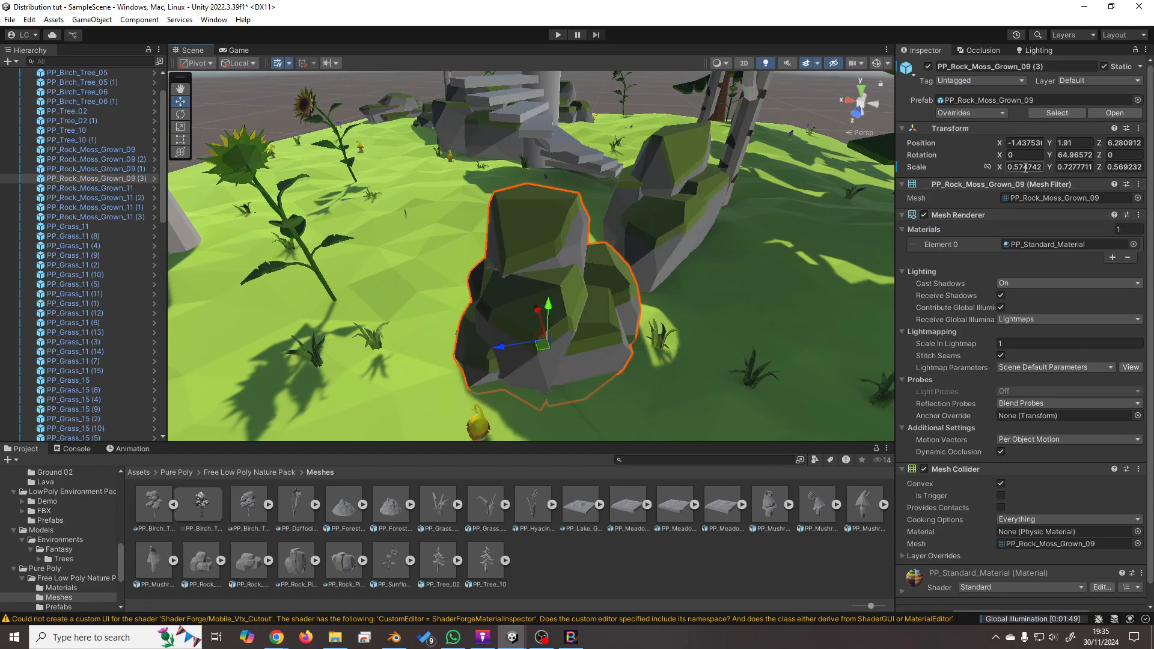
Apply Generate Lightmap UVs in the import settings of the PP_Rock_Moss_Grown_09 model.
left_click(210, 557)
left_click(222, 560)
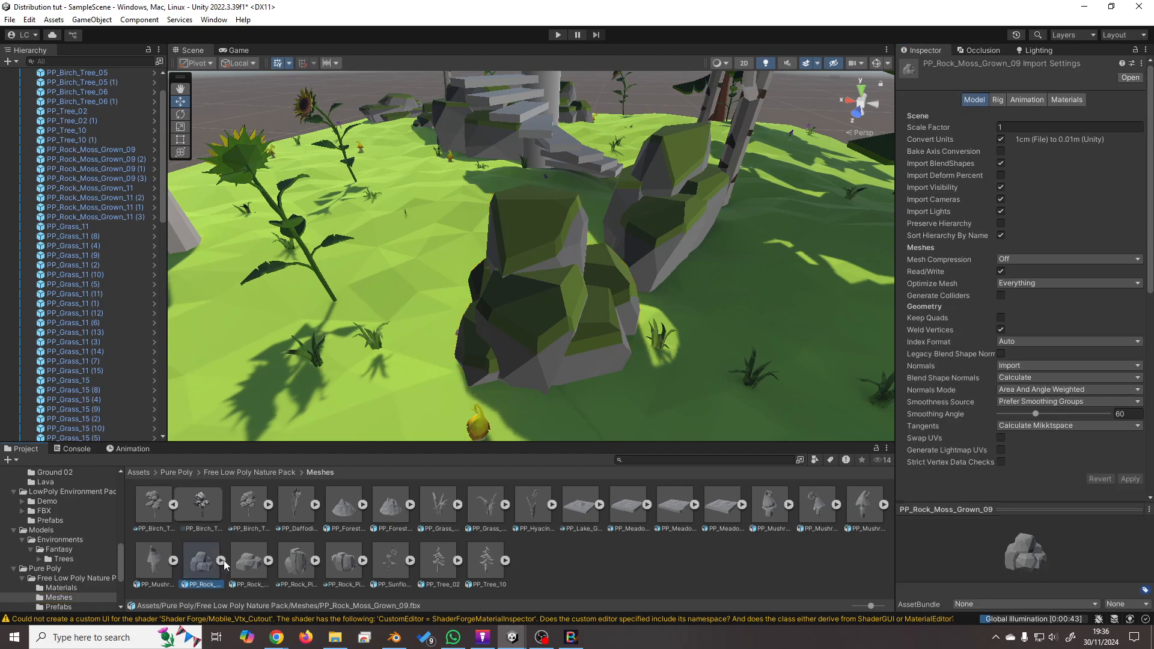
left_click(1000, 449)
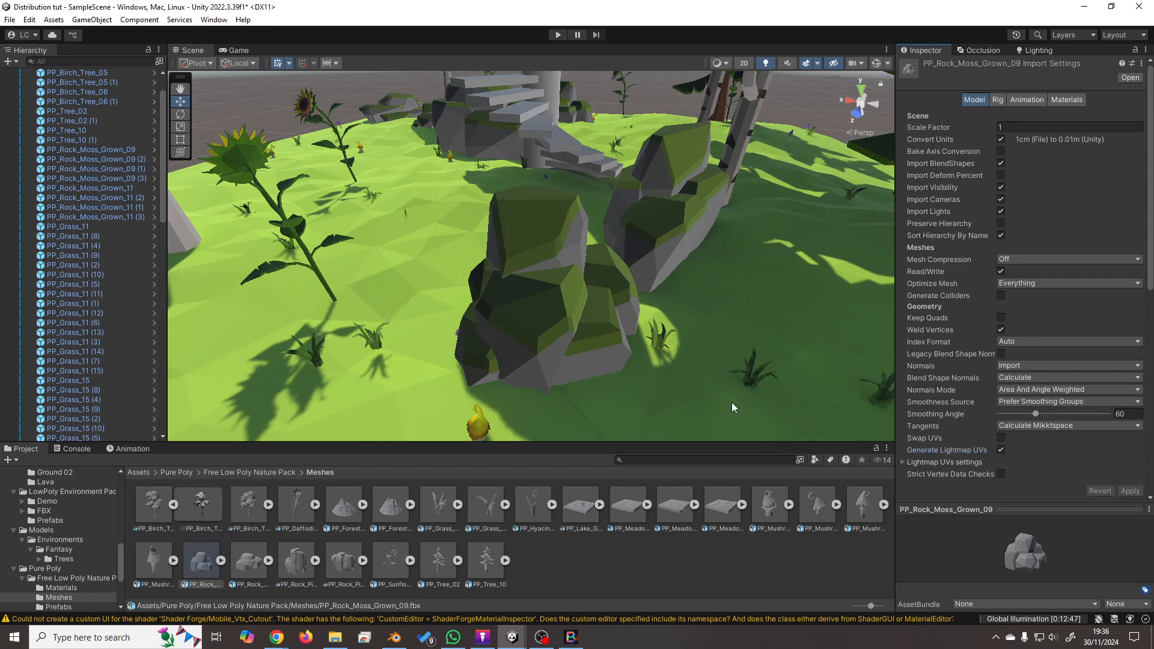
View the whole island from outside and open the Prefabs folder of the Free Low Poly Nature Pack.
right_click_drag(733, 407, 544, 347)
right_click_drag(534, 346, 555, 347)
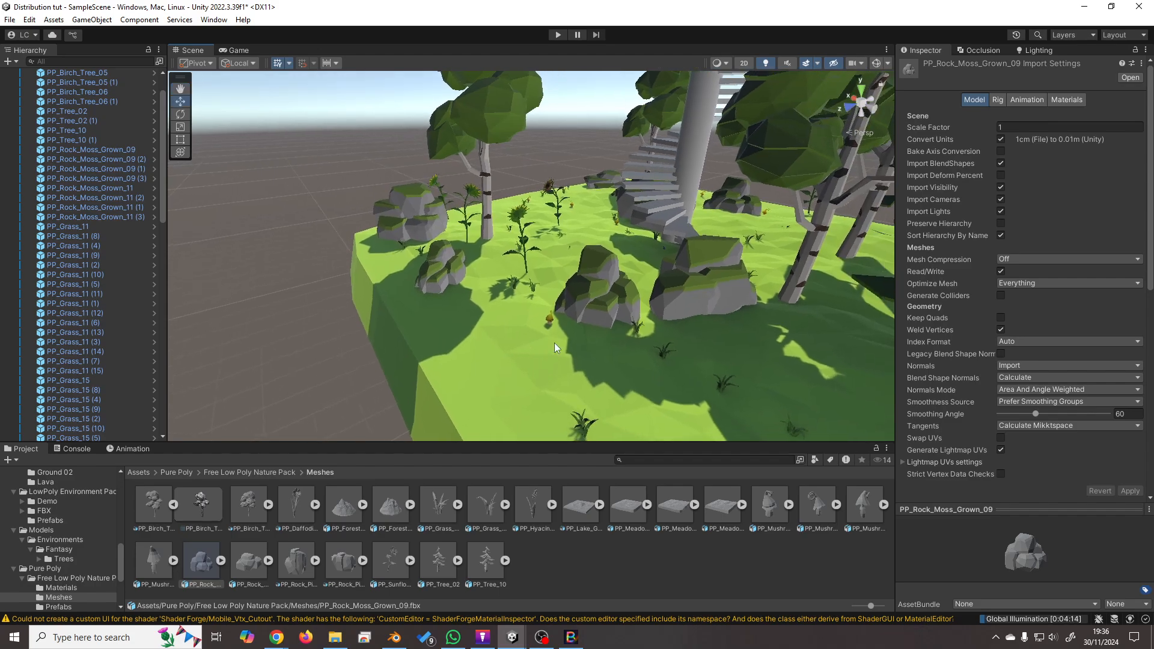
left_click(250, 473)
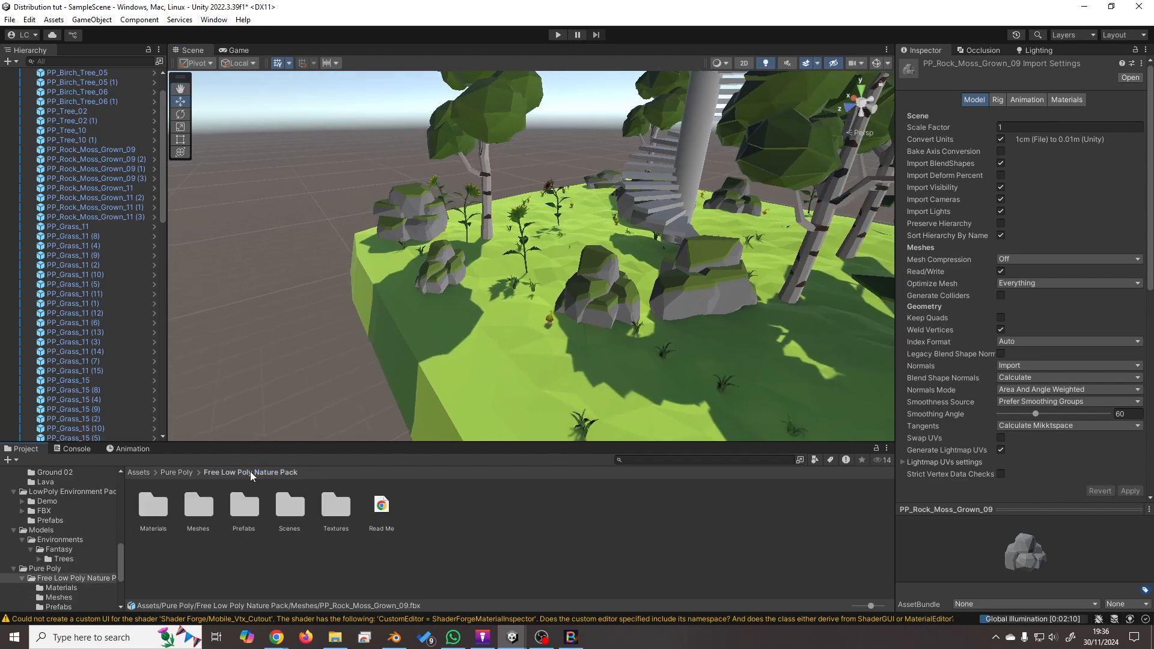
left_click(245, 524)
double_click(250, 512)
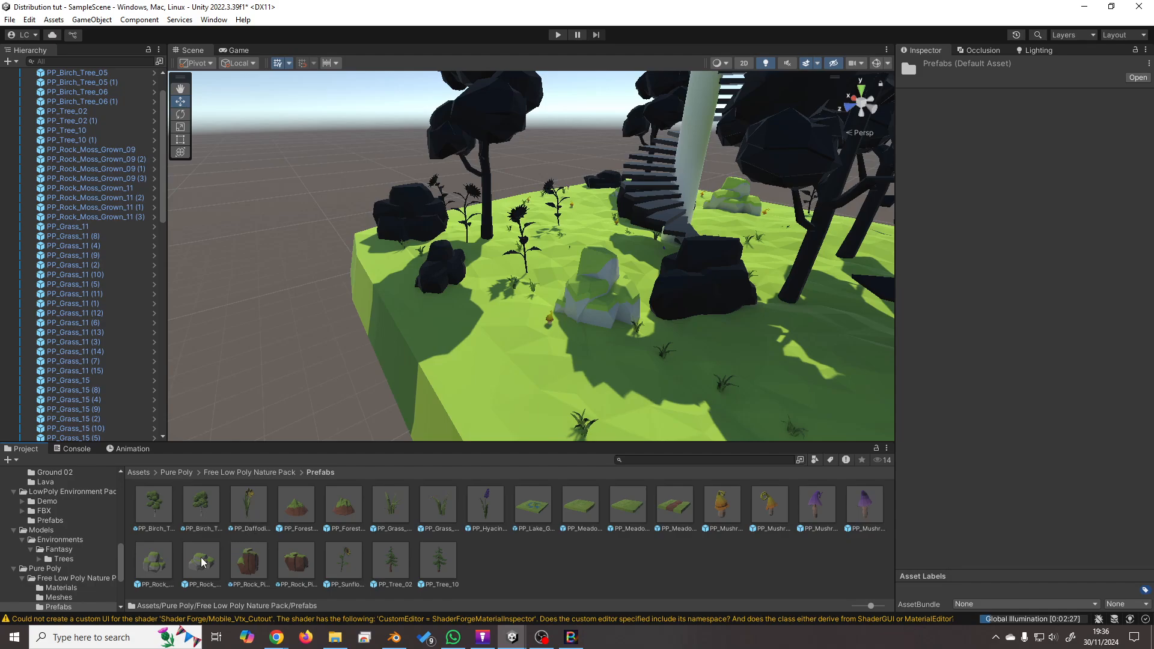
Locate the source model of the PP_Tree_02 prefab in the Meshes folder and open its import settings.
left_click(155, 510)
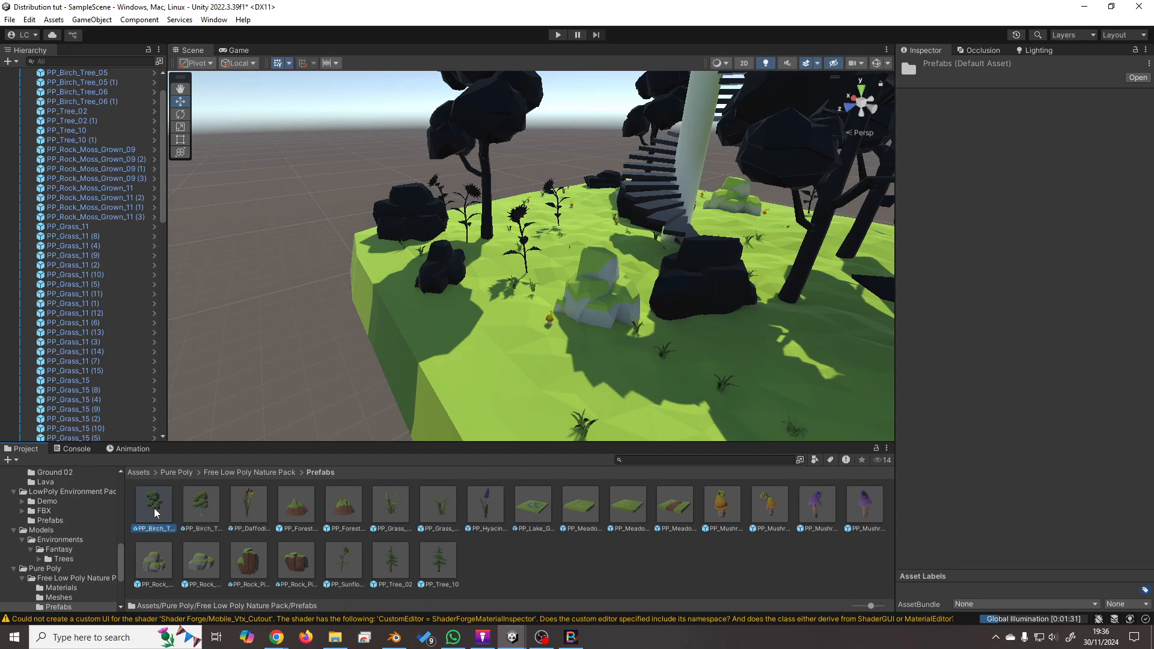
left_click(390, 563)
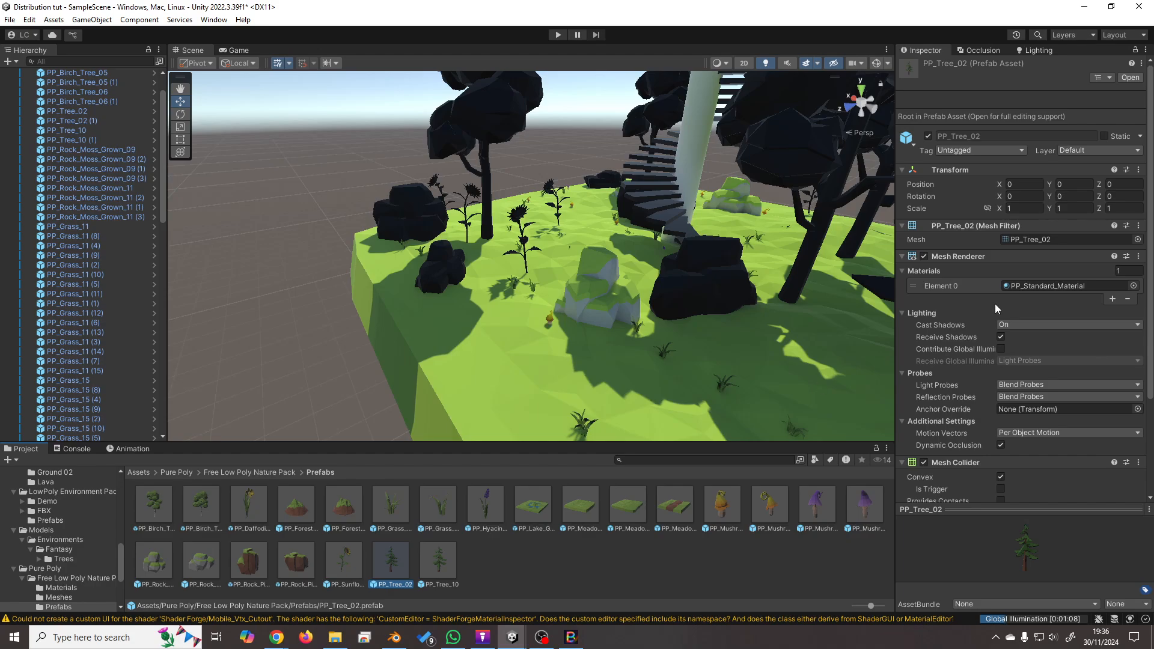
left_click(1037, 241)
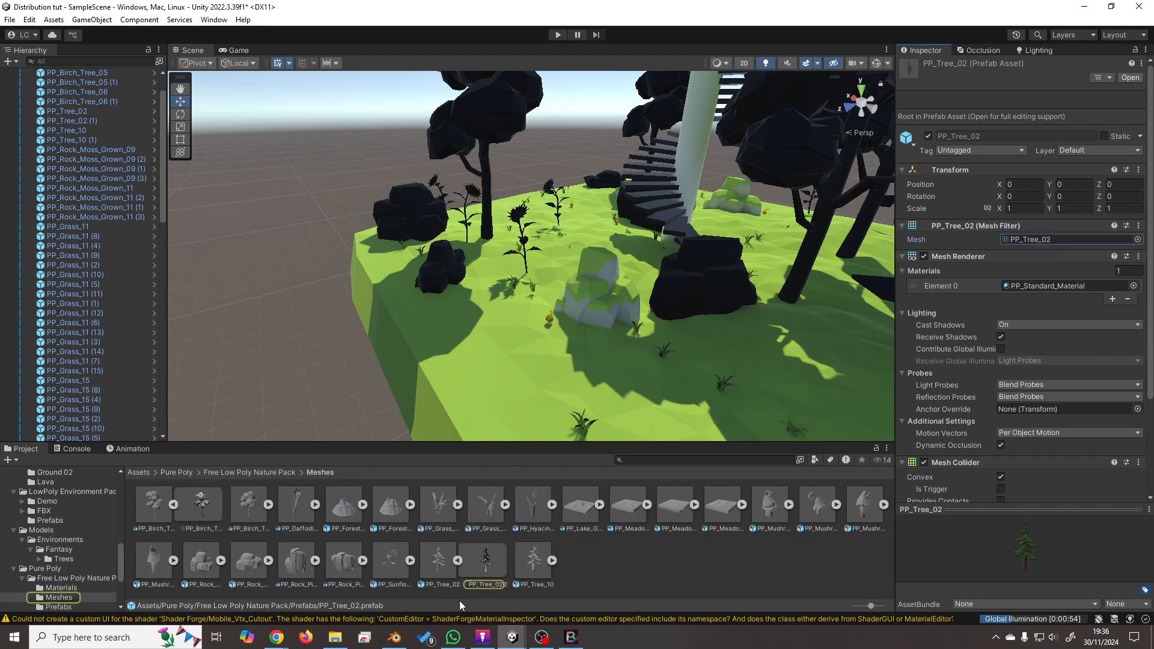
left_click(456, 560)
left_click(444, 563)
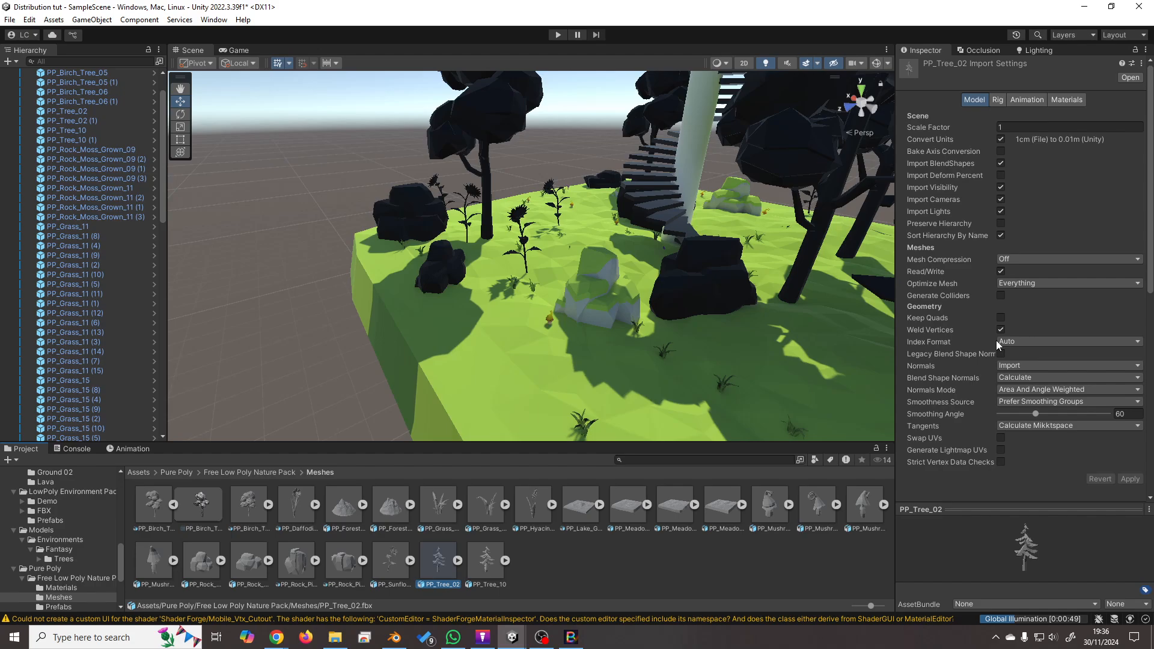
Try selecting every model in the Meshes folder together, and collapse the sub-assets of PP_Birch_Tree_05.
left_click(153, 507)
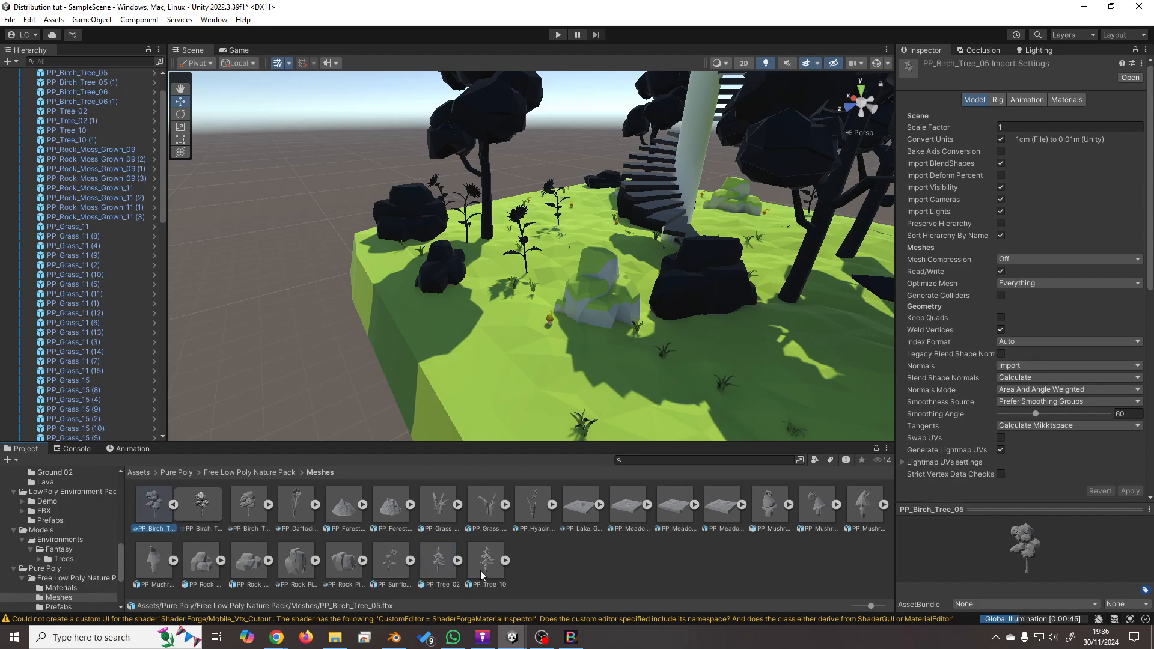
left_click(481, 571, "shift")
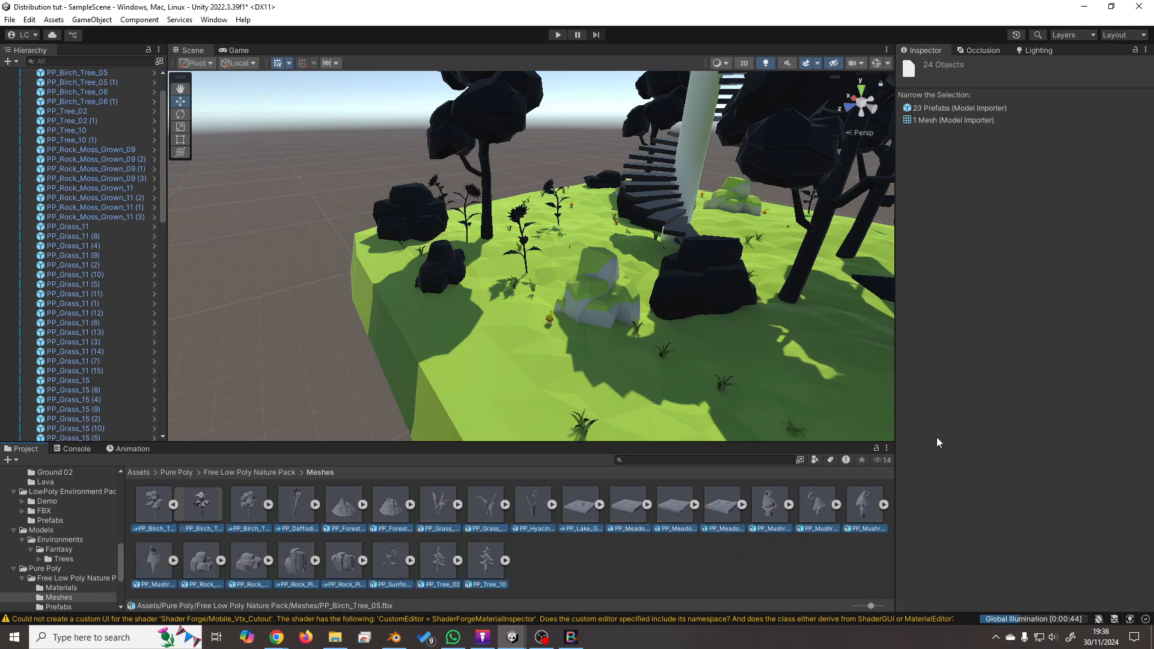
left_click(159, 510)
left_click(173, 504)
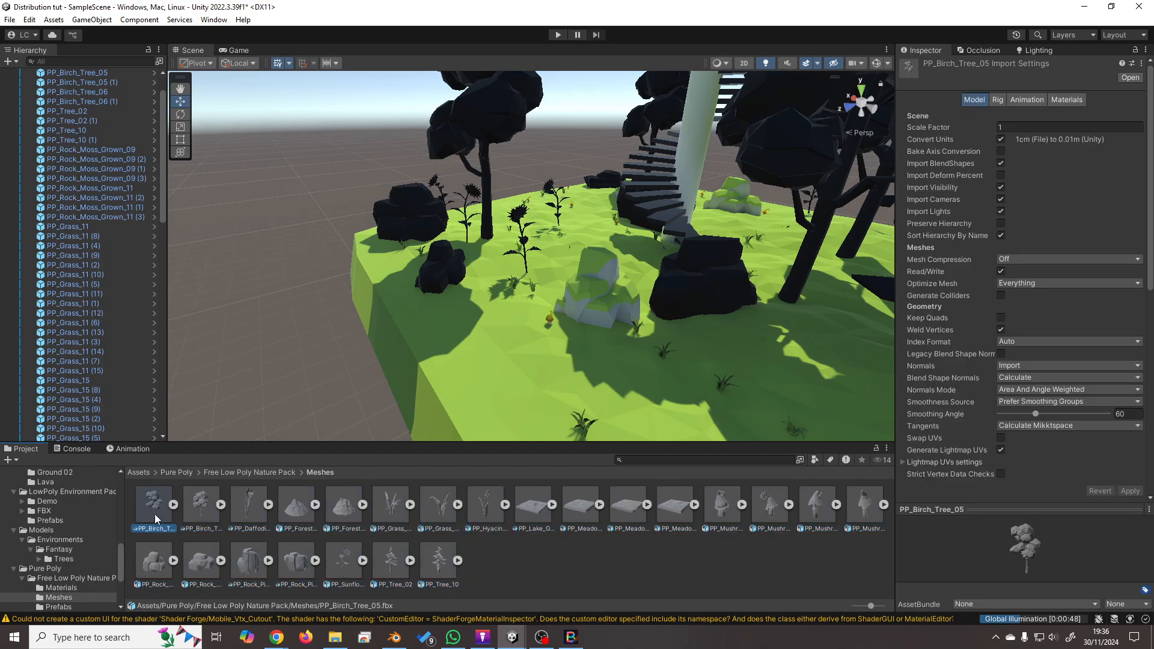
Apply Generate Lightmap UVs to the birch tree and daffodil models and to the seven models starting at PP_Forest_Mountain_Moss_01.
left_click(242, 510, "shift")
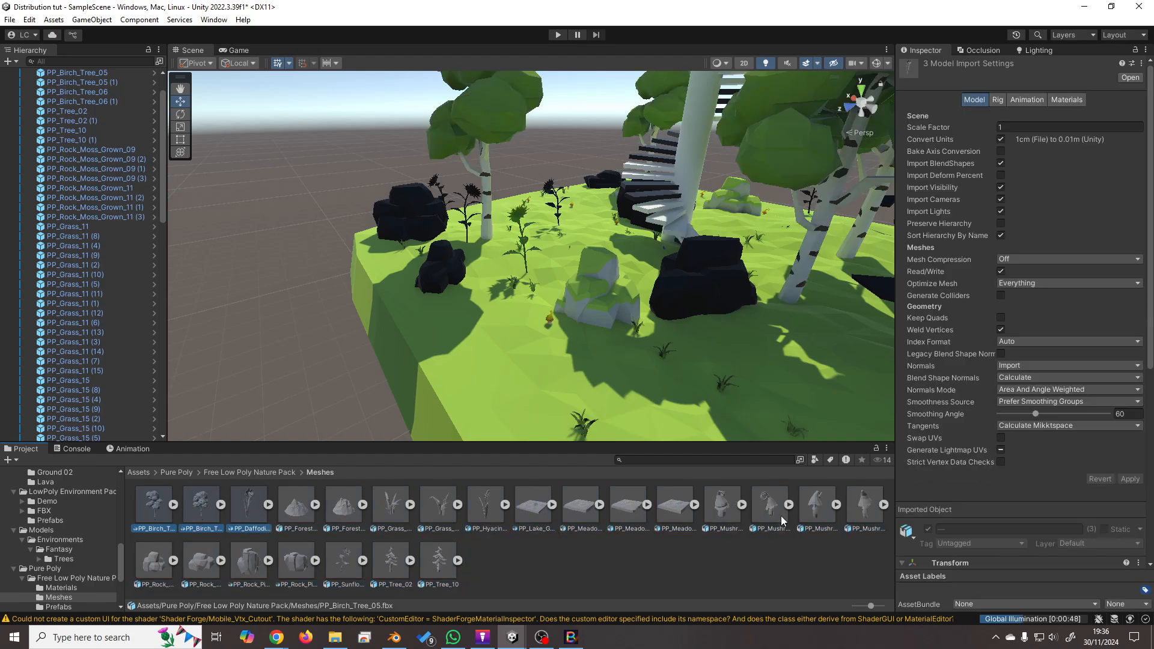
left_click(1000, 450)
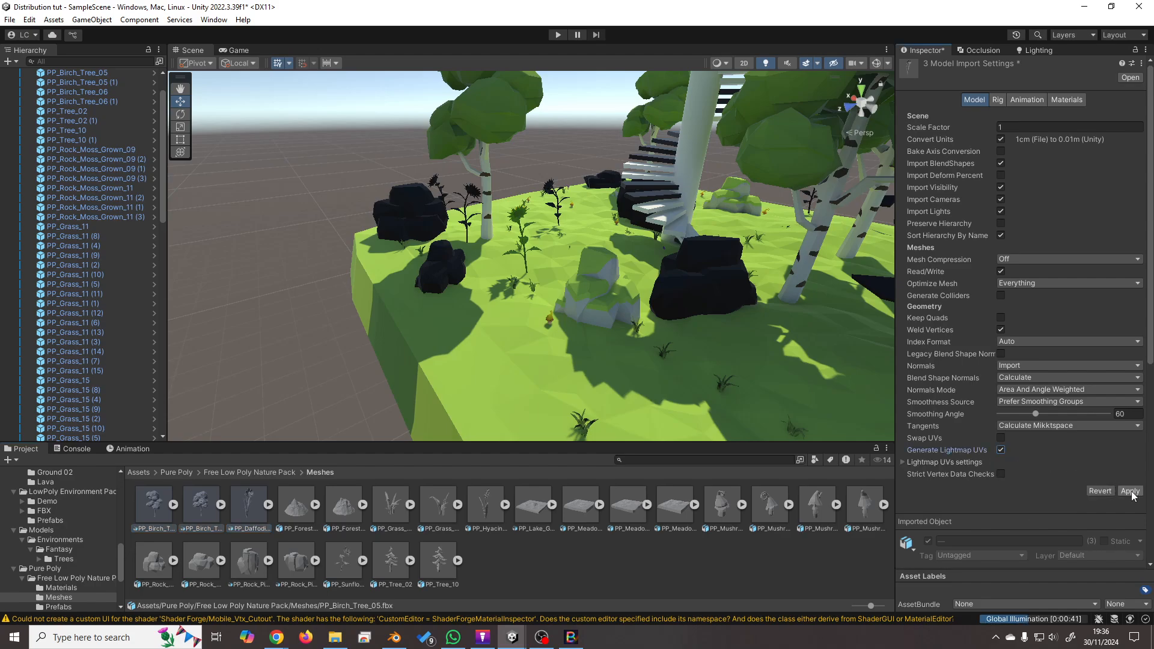
left_click(298, 511)
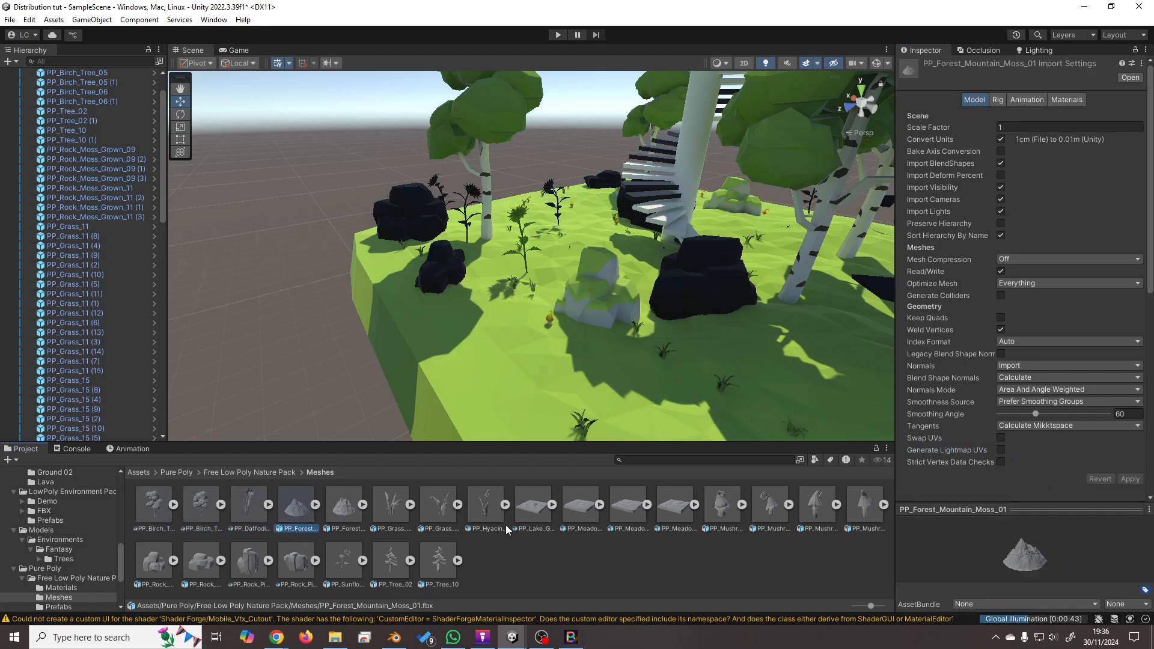
left_click(578, 508, "shift")
left_click(1001, 449)
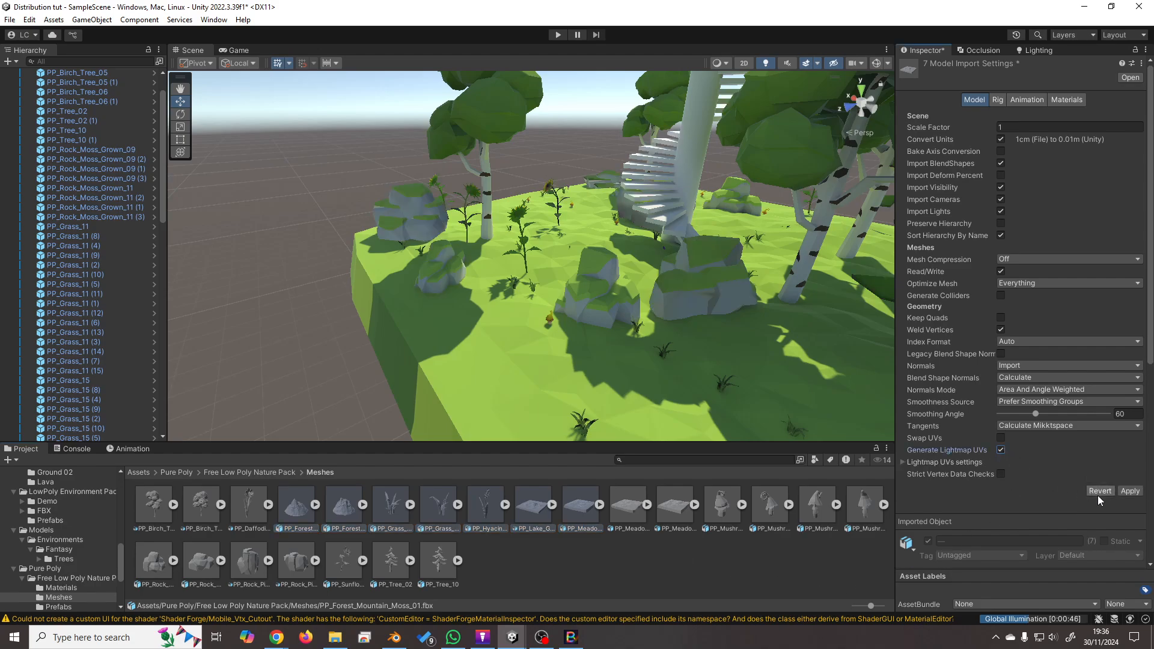
Apply Generate Lightmap UVs to the remaining meadow and mushroom models and to the rock, sunflower, PP_Tree_02 and PP_Tree_10 models.
left_click(628, 507)
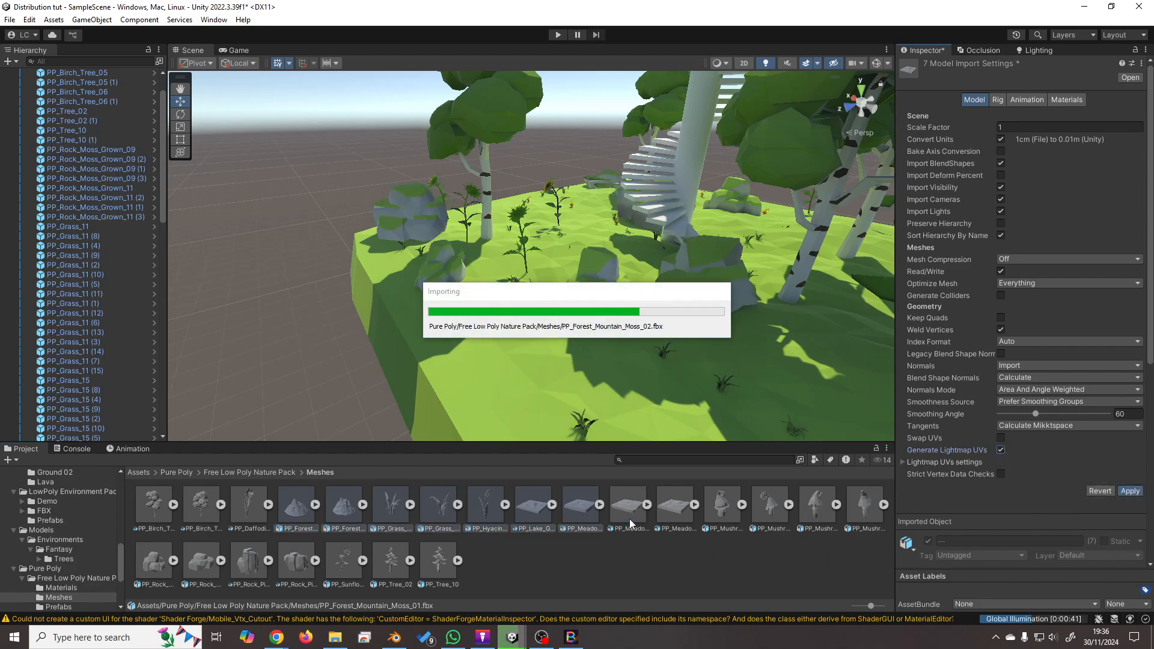
left_click(888, 527, "shift")
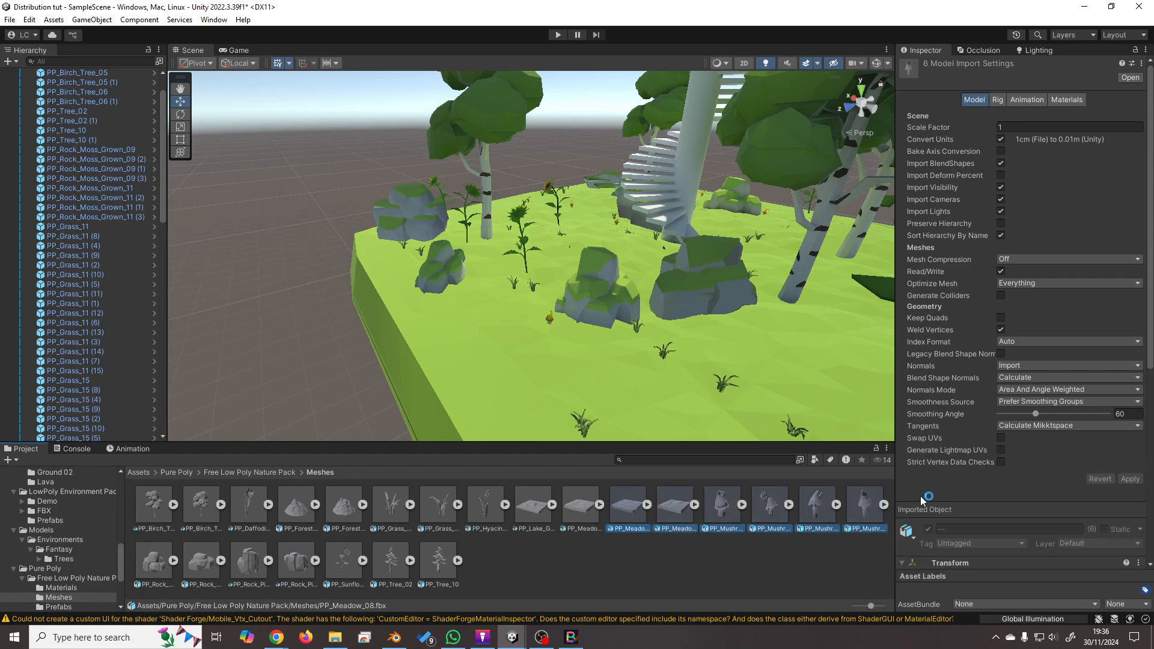
left_click(1001, 450)
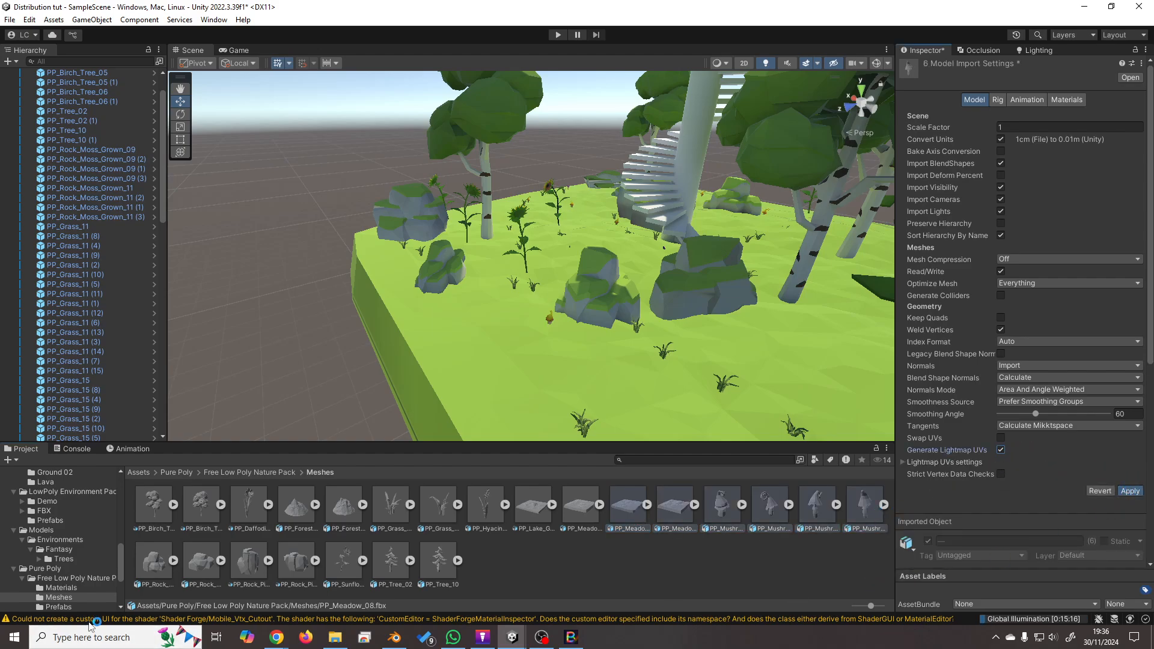
left_click(153, 564)
left_click(437, 565, "shift")
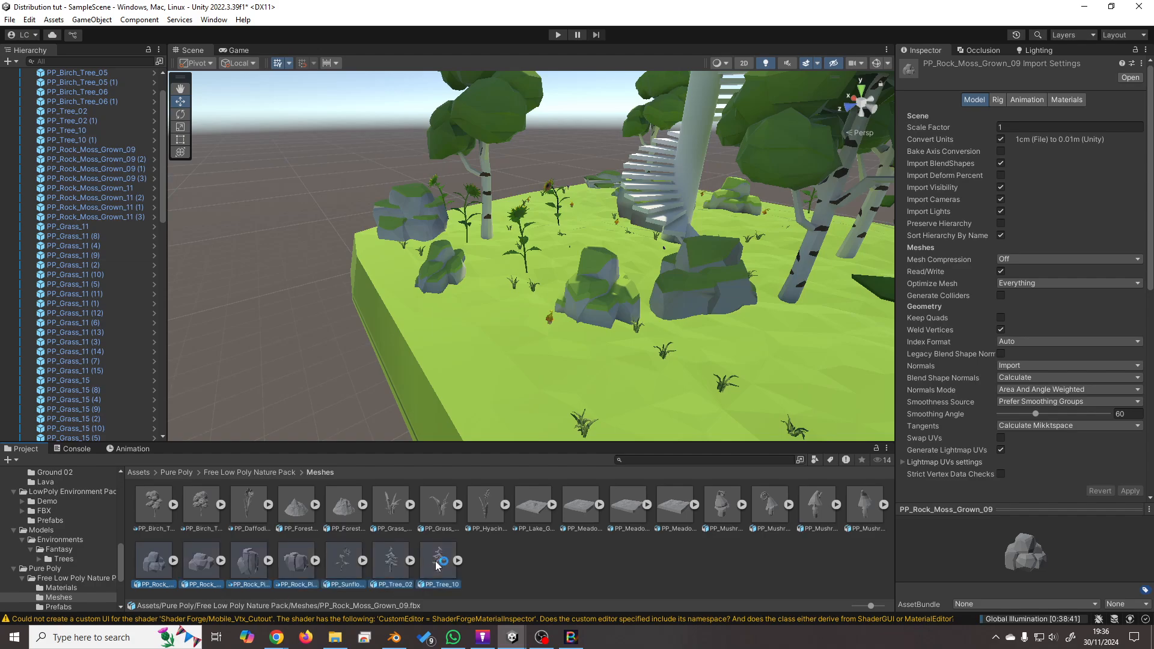
left_click(1000, 450)
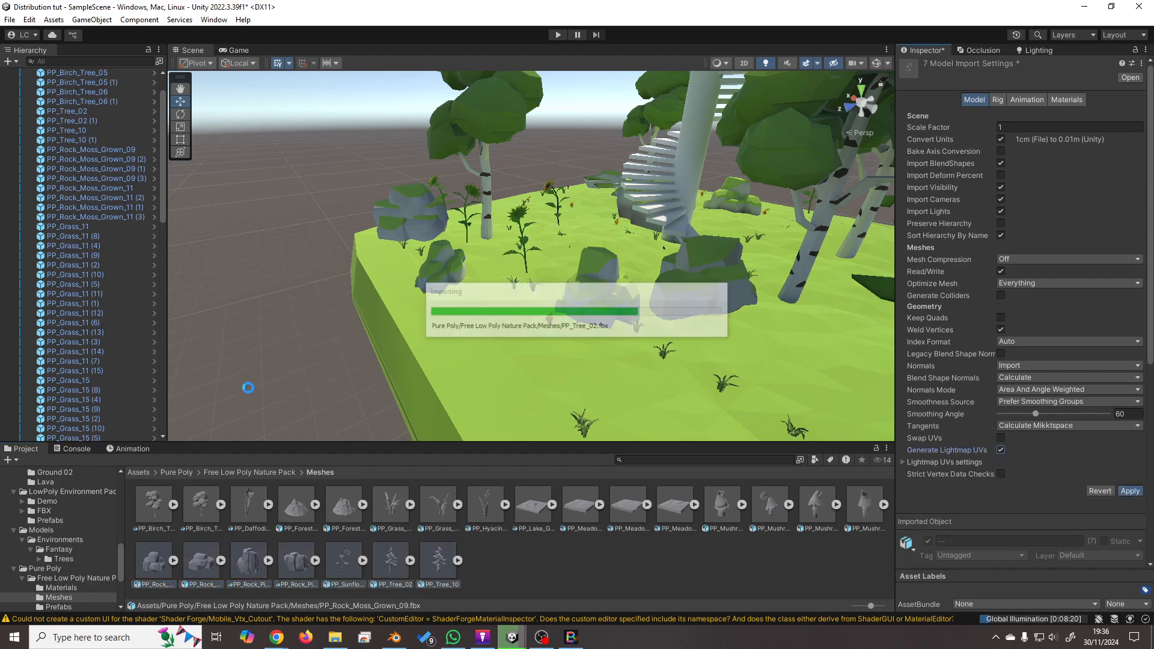
Clear the model selection and examine the lighting on the island's trees, rocks, flowers and spiral staircase from another side.
left_click(296, 371)
right_click_drag(269, 372, 601, 427)
key("w")
key("s")
key("w")
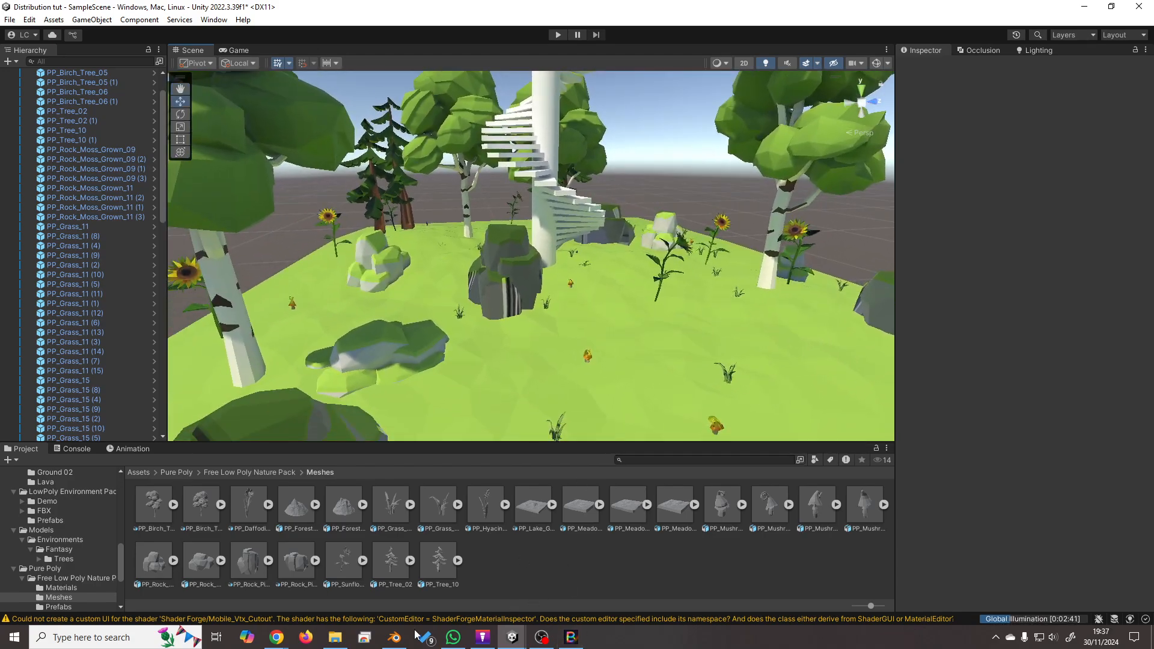
Switch to Blender and delete the cylinder pole and the stair step from the scene.
left_click(393, 638)
scroll(596, 470, "down", 5)
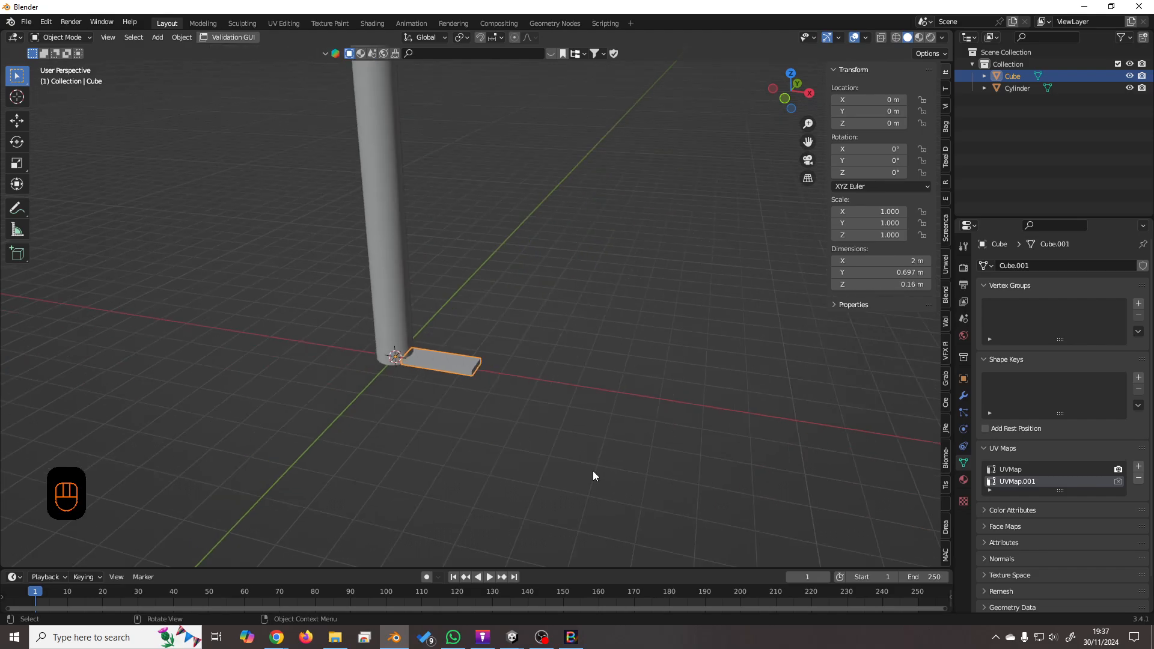
scroll(547, 421, "up", 5)
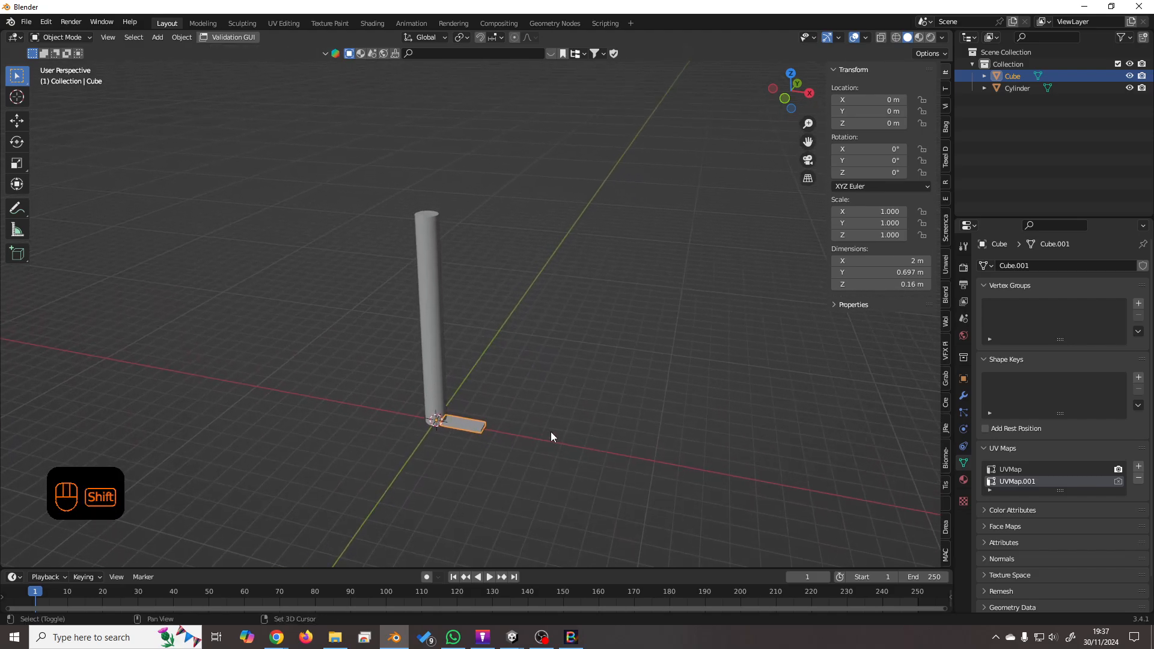
scroll(540, 441, "down", 4)
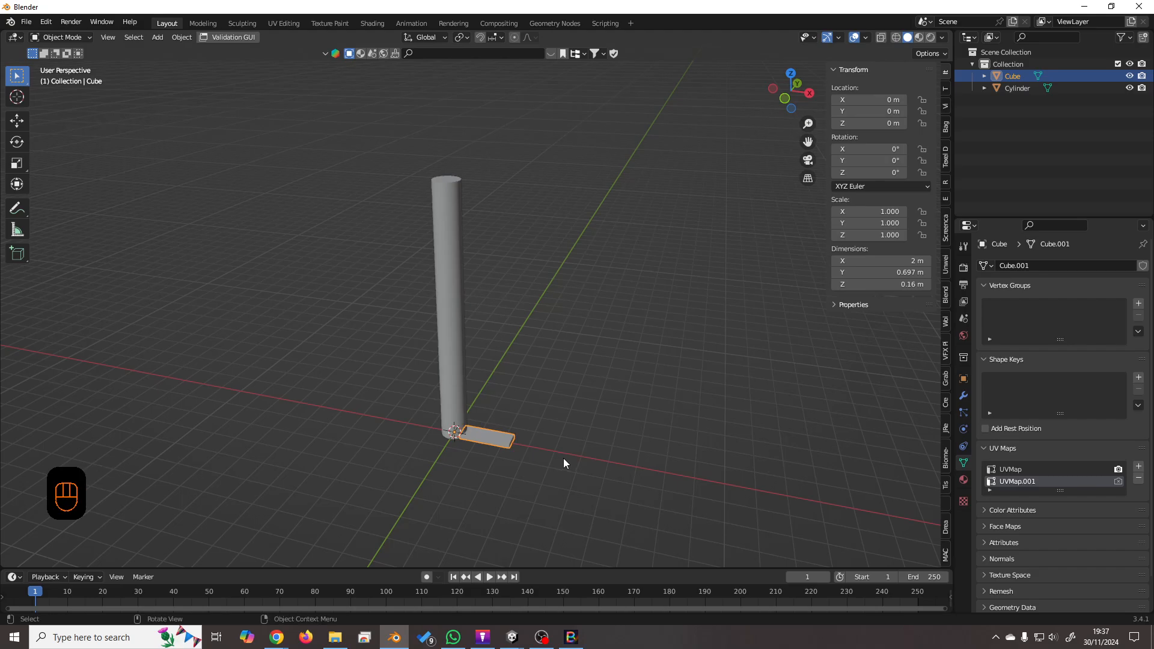
left_click_drag(555, 487, 324, 342)
key("Delete")
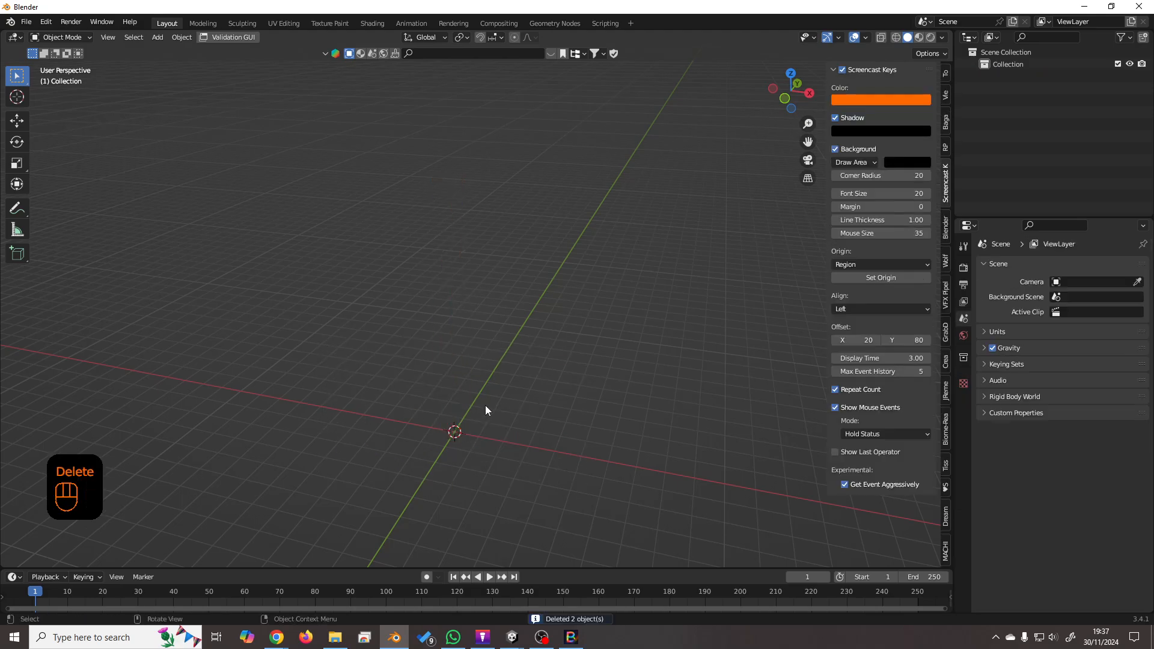
Add a cube at the origin and set its X dimension to 0.0508 m.
left_click(157, 38)
mouse_move(198, 51)
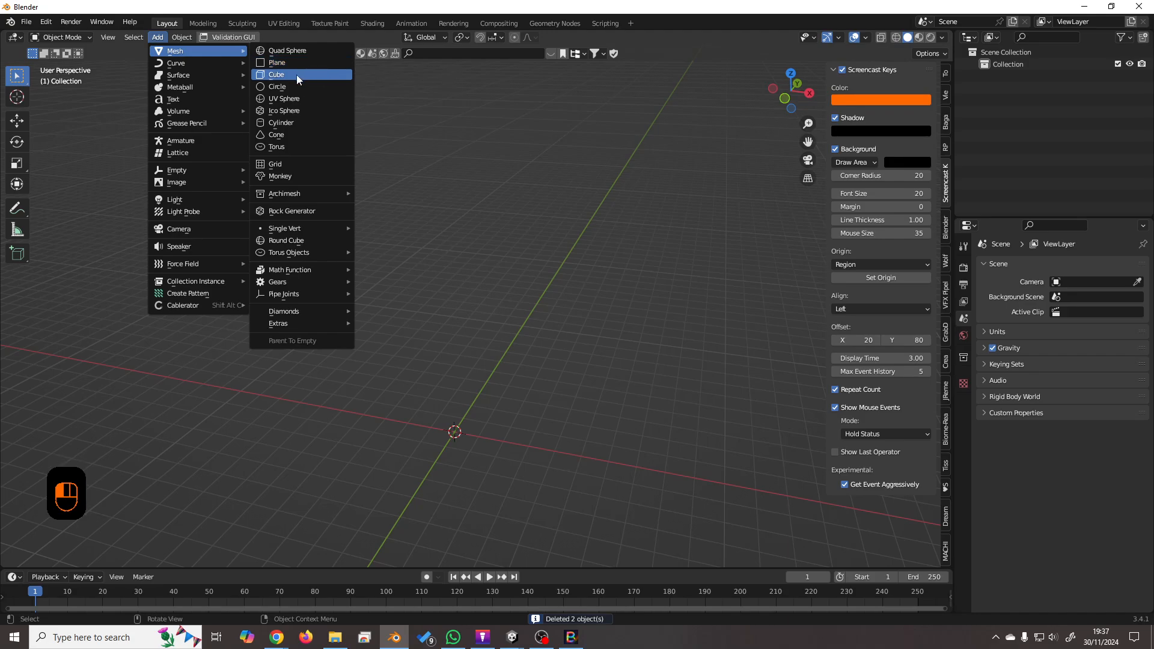
left_click(296, 74)
scroll(451, 522, "up", 4)
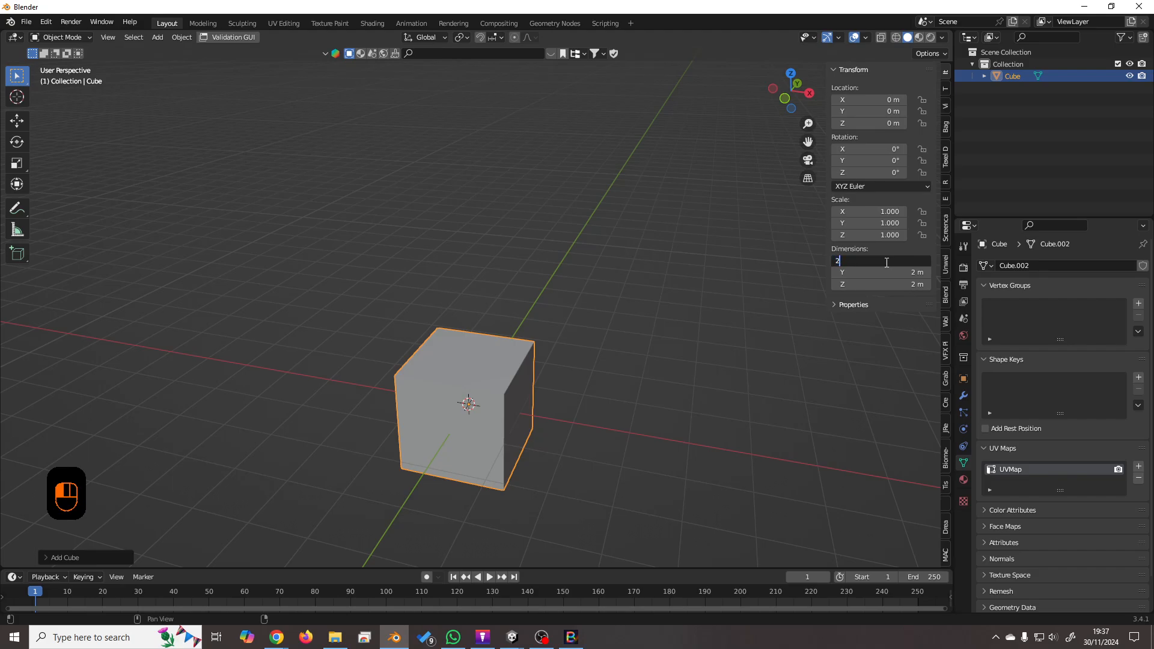
key("Return")
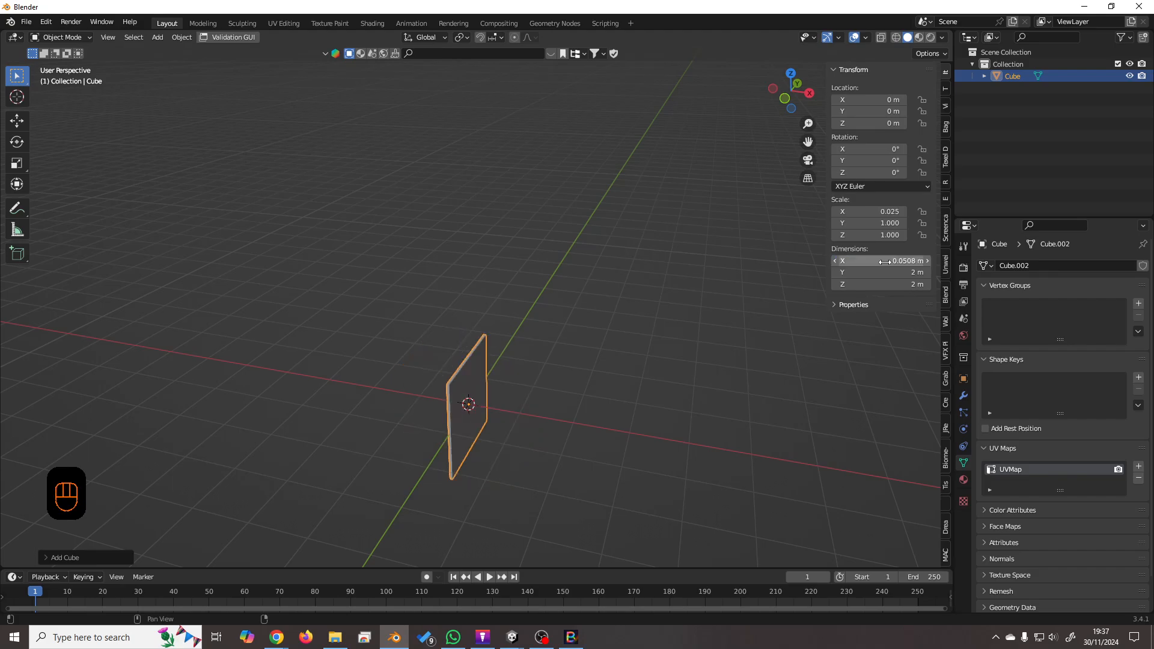
Scale the thin cube along Y into an upright board about 0.25 m wide.
middle_click_drag(657, 384, 628, 368)
scroll(450, 408, "up", 2)
scroll(451, 414, "down", 2)
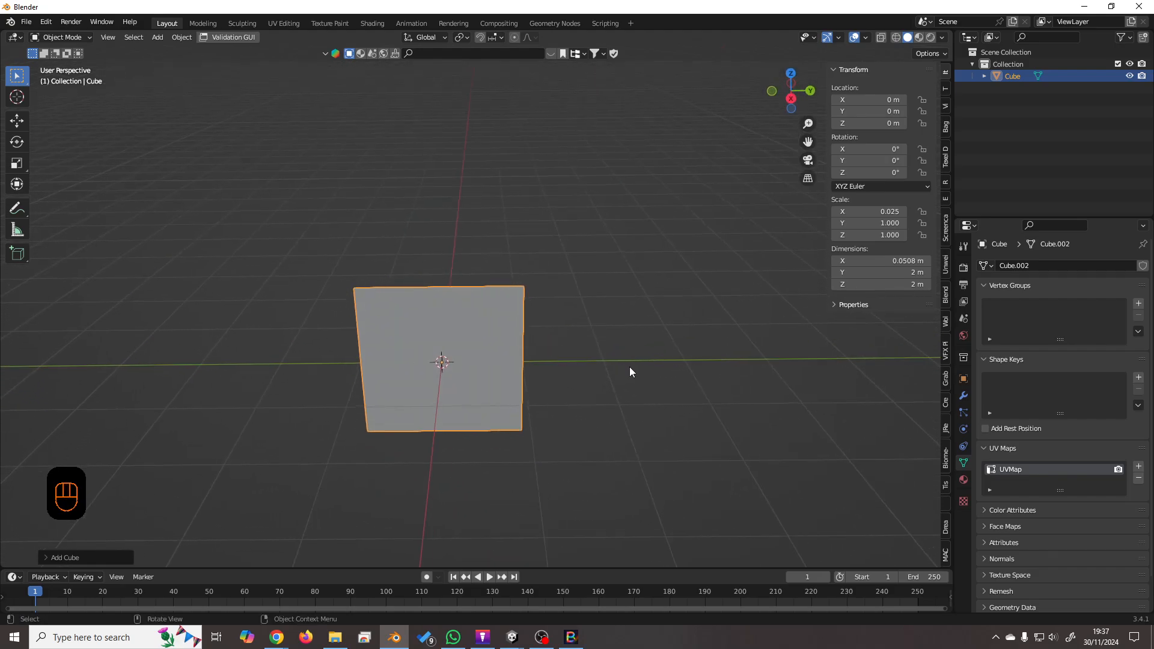
key("s")
key("y")
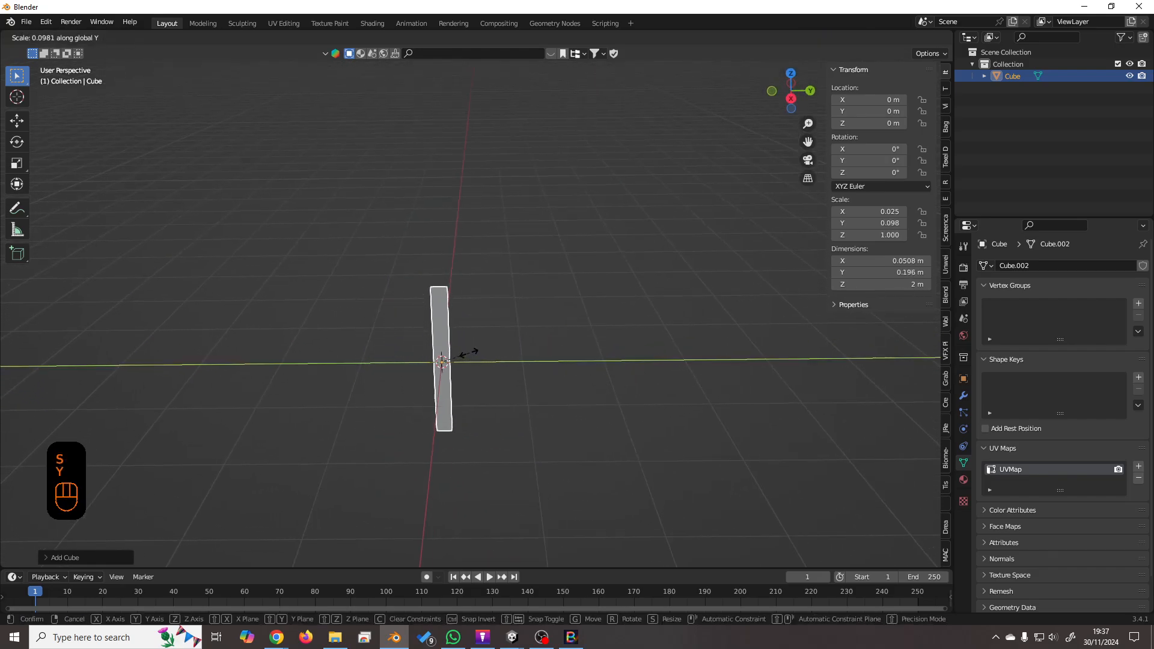
left_click(484, 391)
Raise the board along Z to about 1.12 m so it stands above the ground, and apply its scale.
middle_click_drag(483, 386, 470, 491)
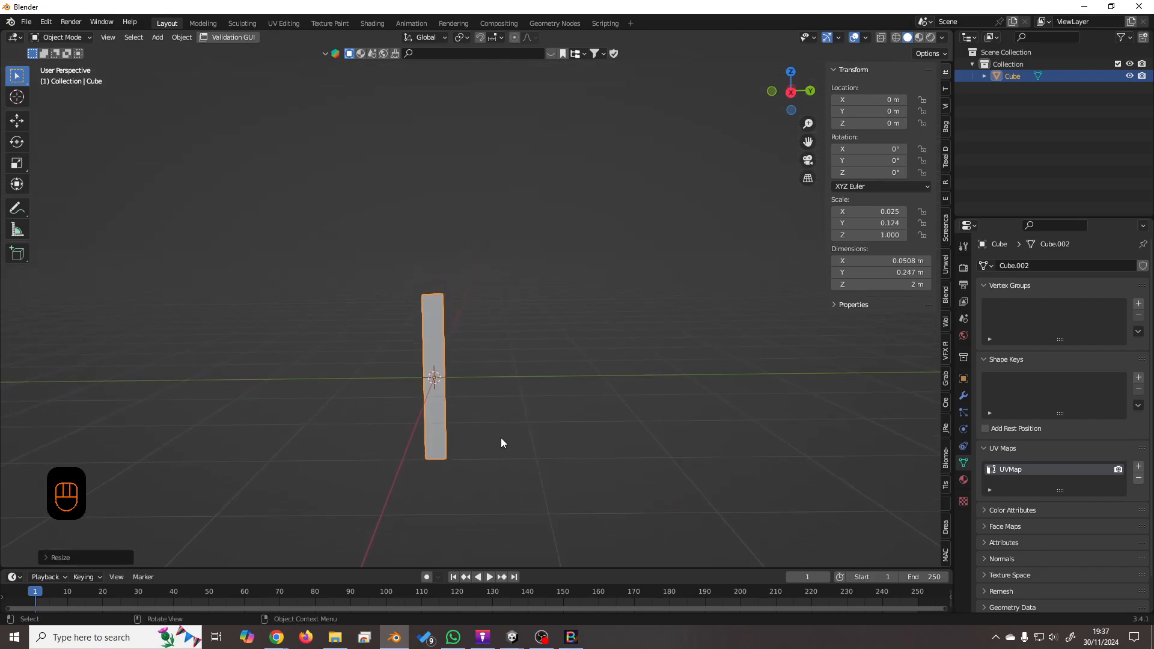
key("g")
key("z")
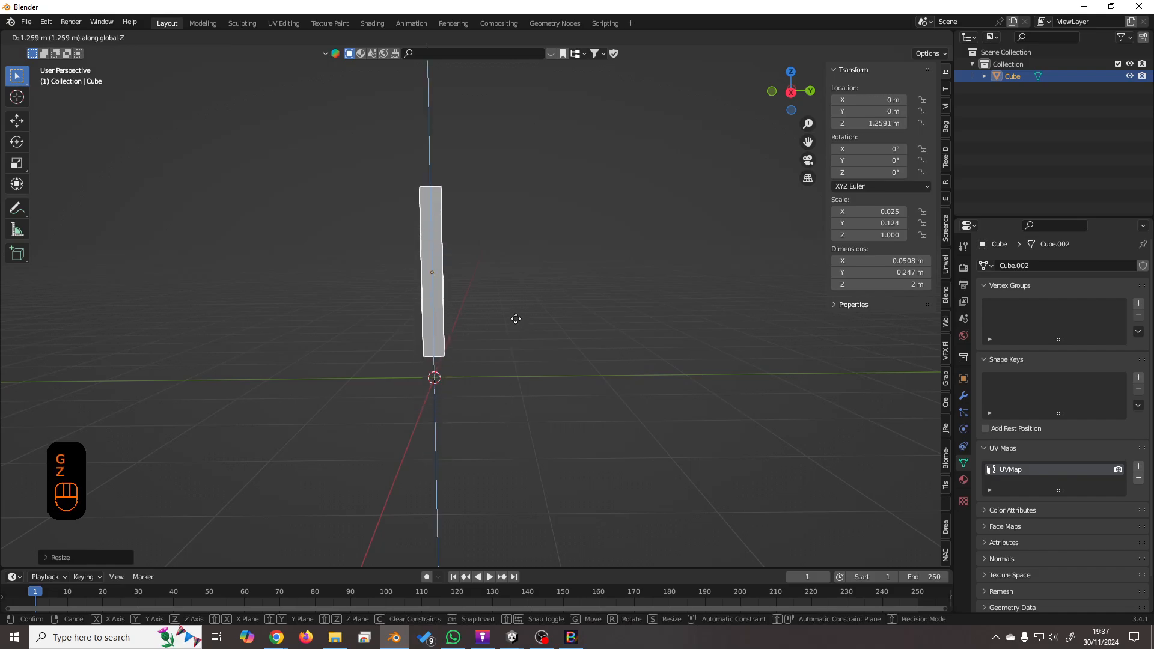
left_click(513, 331)
middle_click_drag(513, 331, 495, 381)
scroll(488, 388, "up", 3)
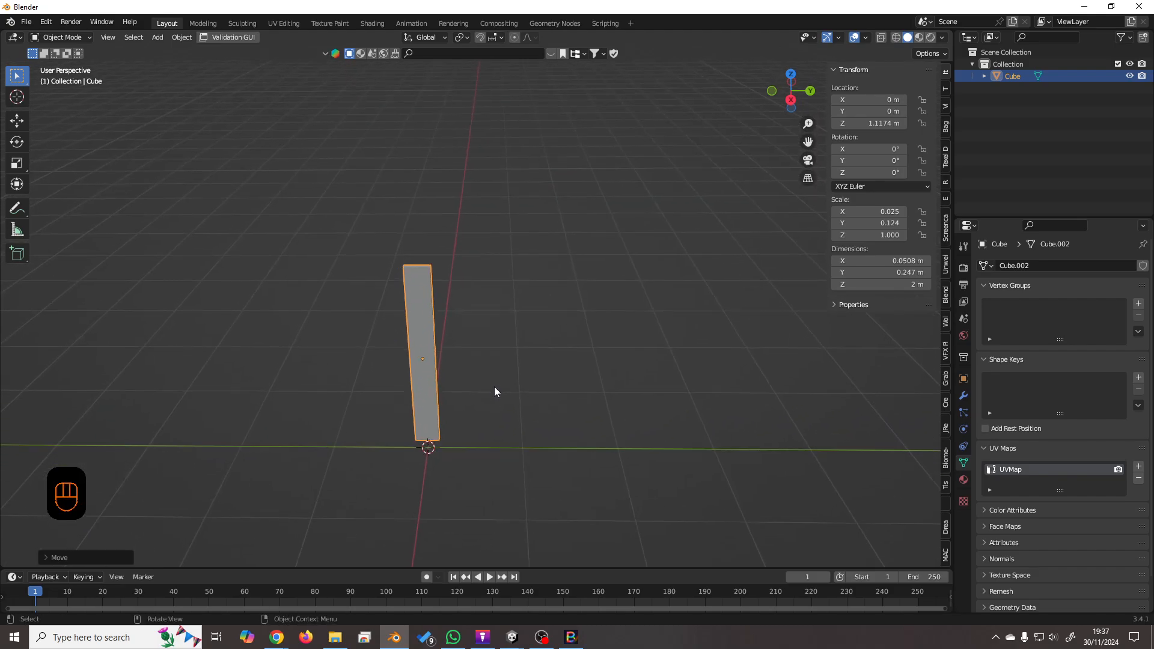
key("ctrl+a")
key("s")
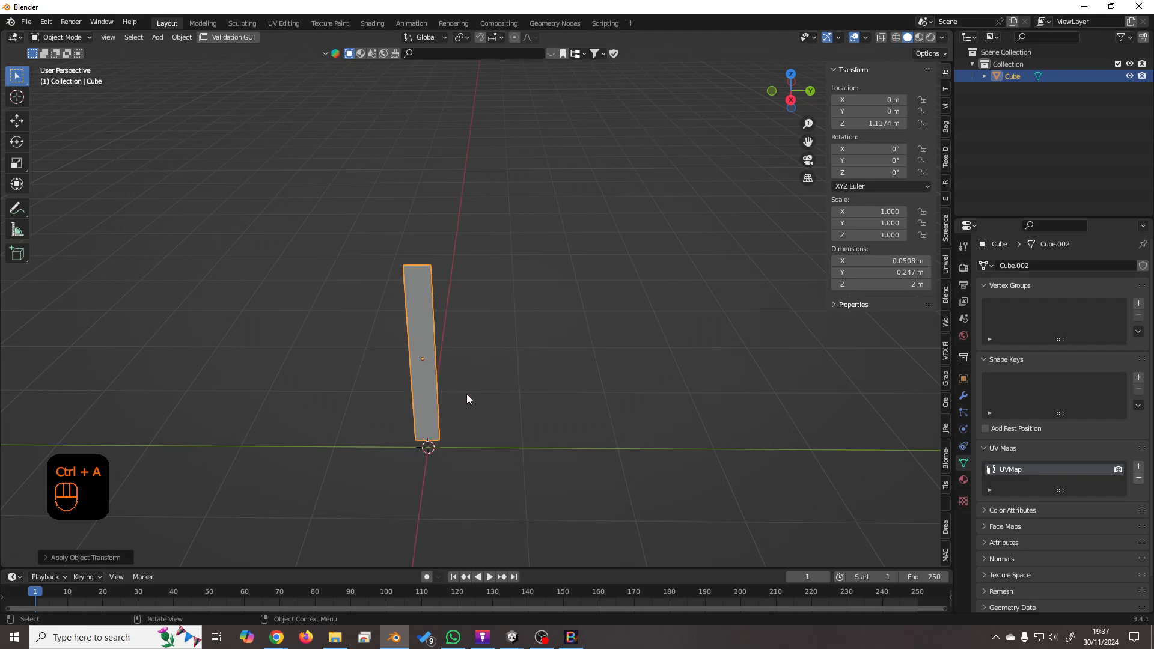
Duplicate the upright board in place and rotate the copy 90° about the X axis.
key("shift+d")
key("Escape")
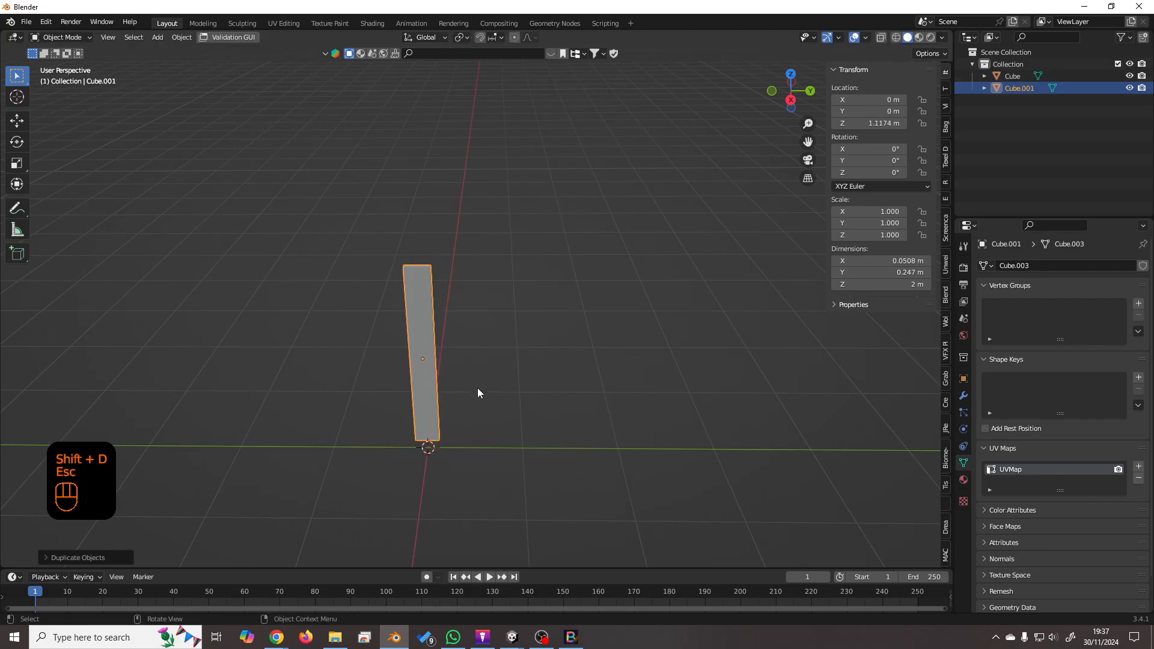
key("r")
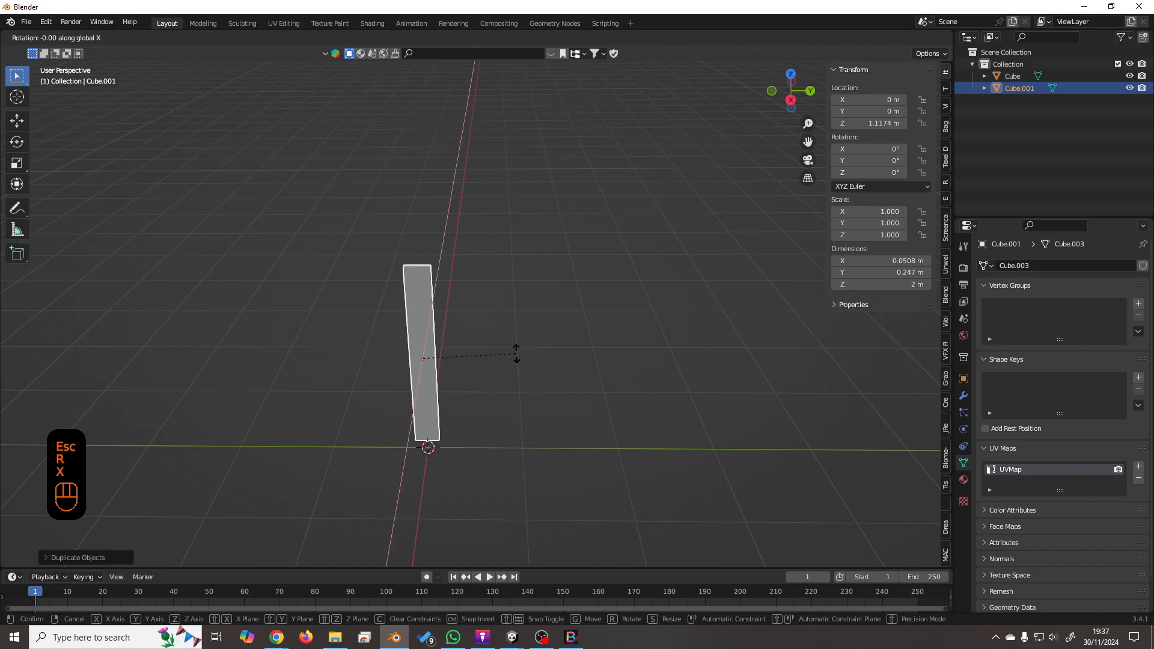
key("x")
key("KP_9")
key("KP_0")
key("KP_Enter")
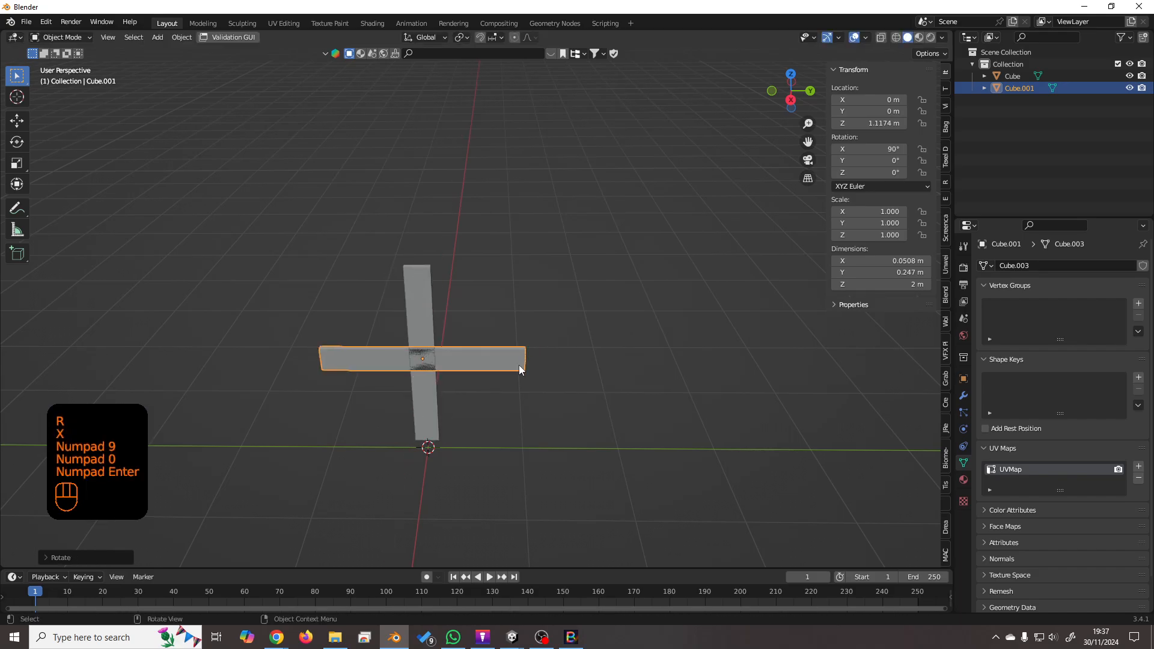
Move the horizontal board along X to about -0.75 m, clear of the upright board.
middle_click_drag(484, 333, 515, 351)
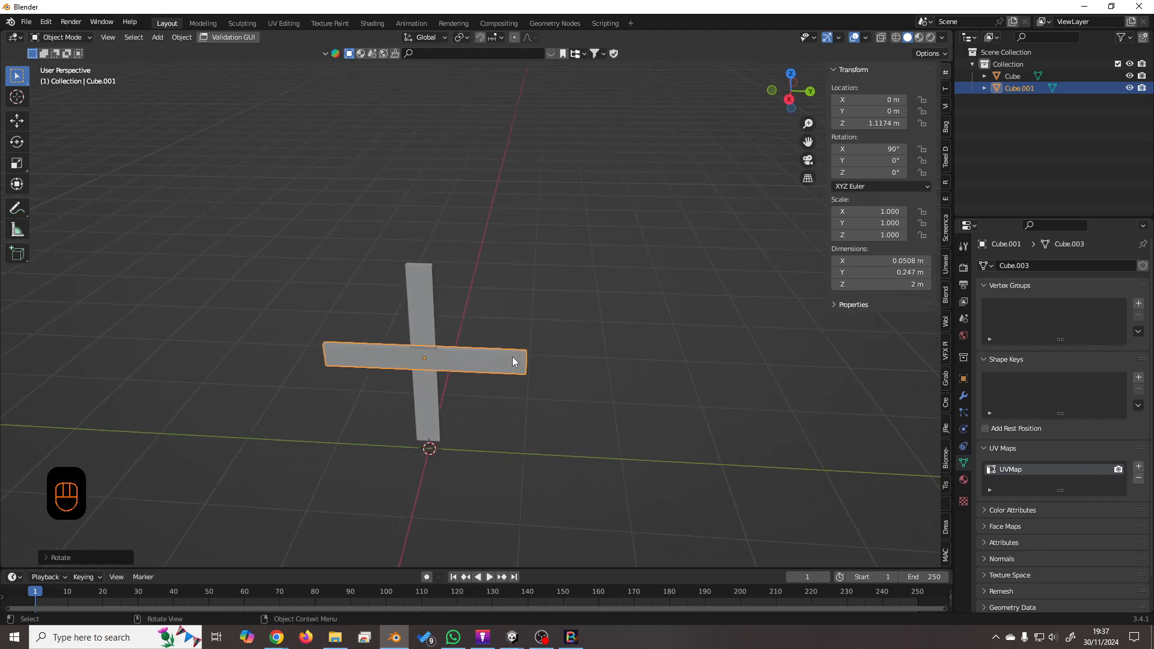
key("g")
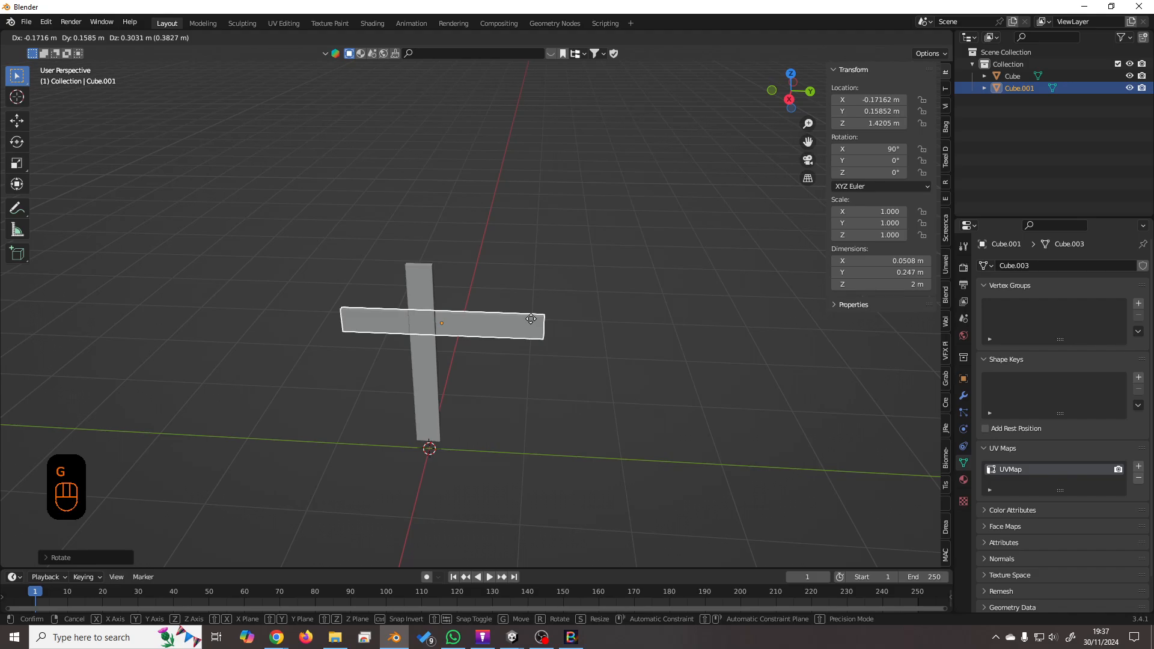
key("x")
left_click(526, 361)
middle_click_drag(526, 362, 234, 369)
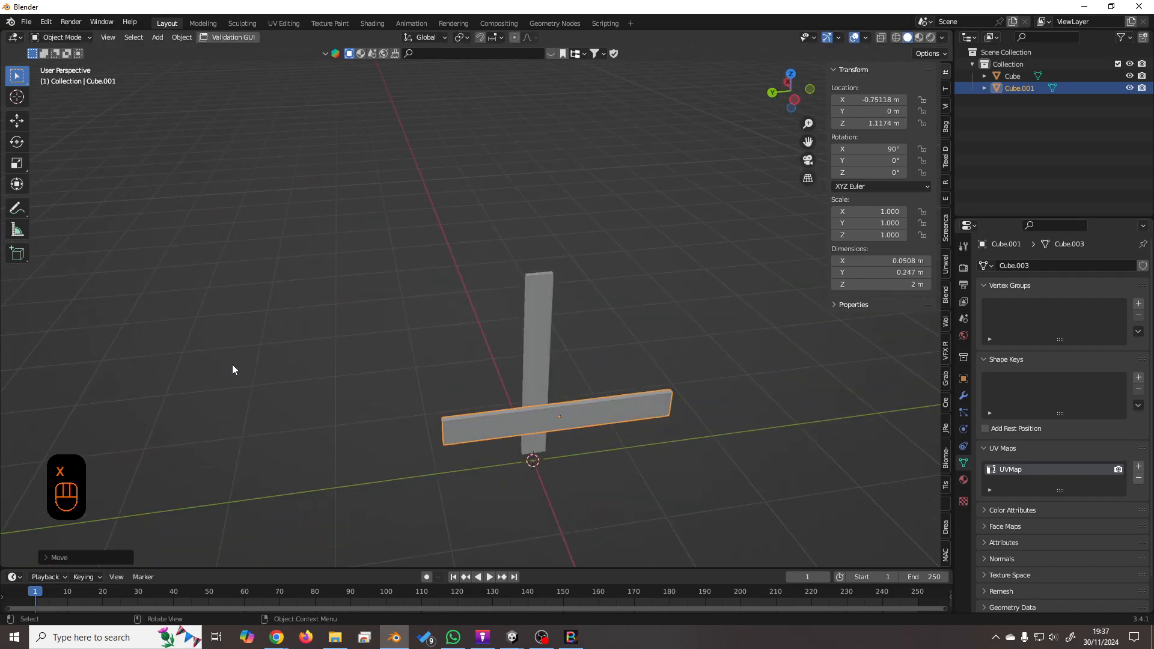
Set snapping to Face Project and snap the horizontal board along X against the upright board, at X -0.0508 m.
left_click(495, 39)
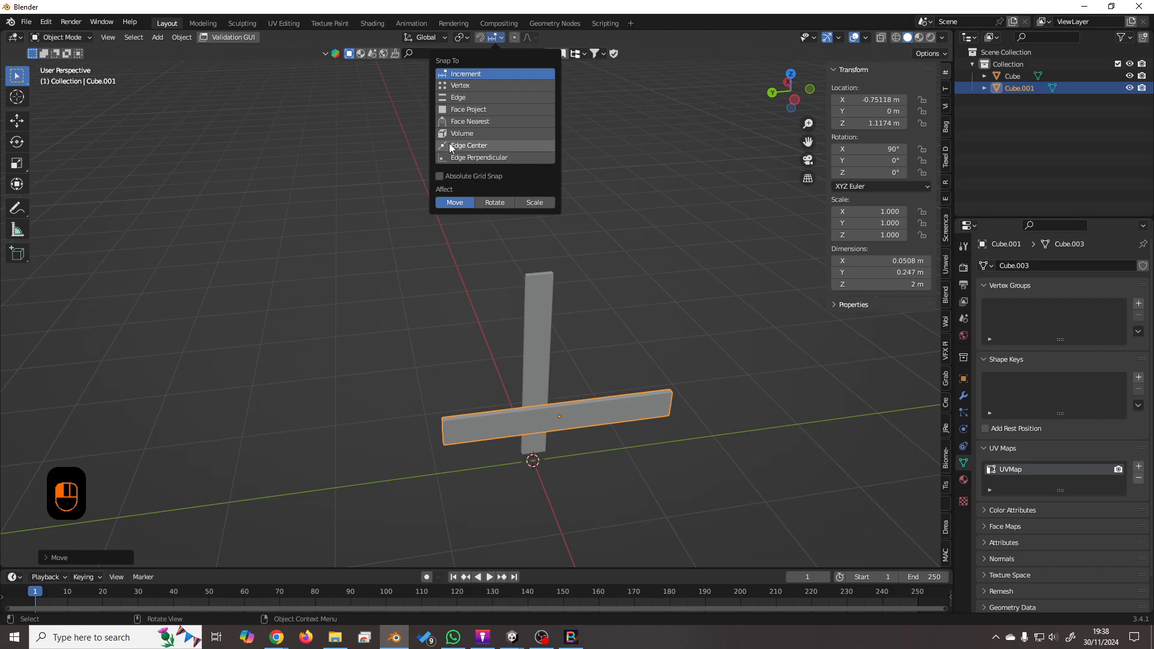
left_click(477, 110)
scroll(565, 361, "up", 3)
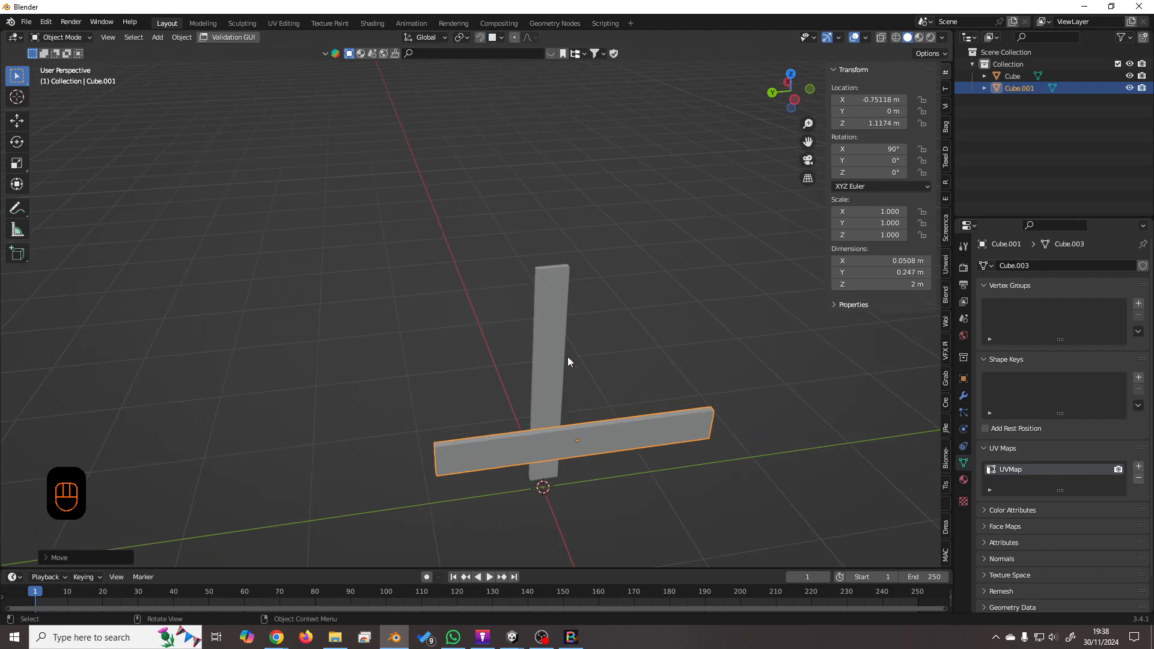
key("g")
key("x")
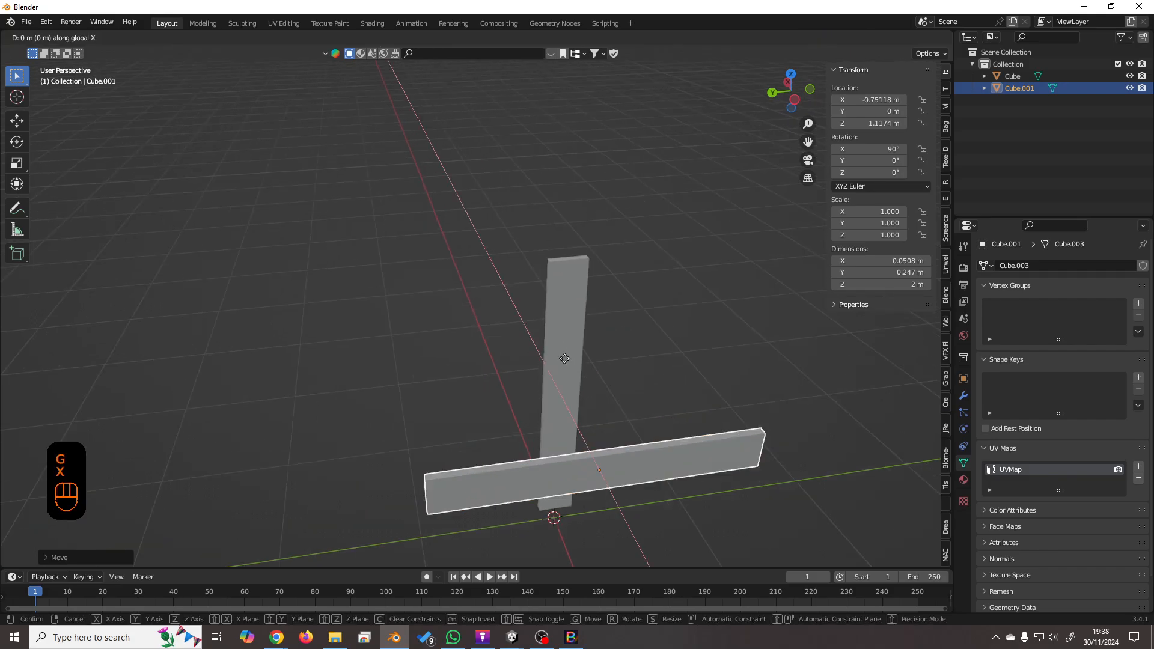
key("ctrl")
left_click(564, 358)
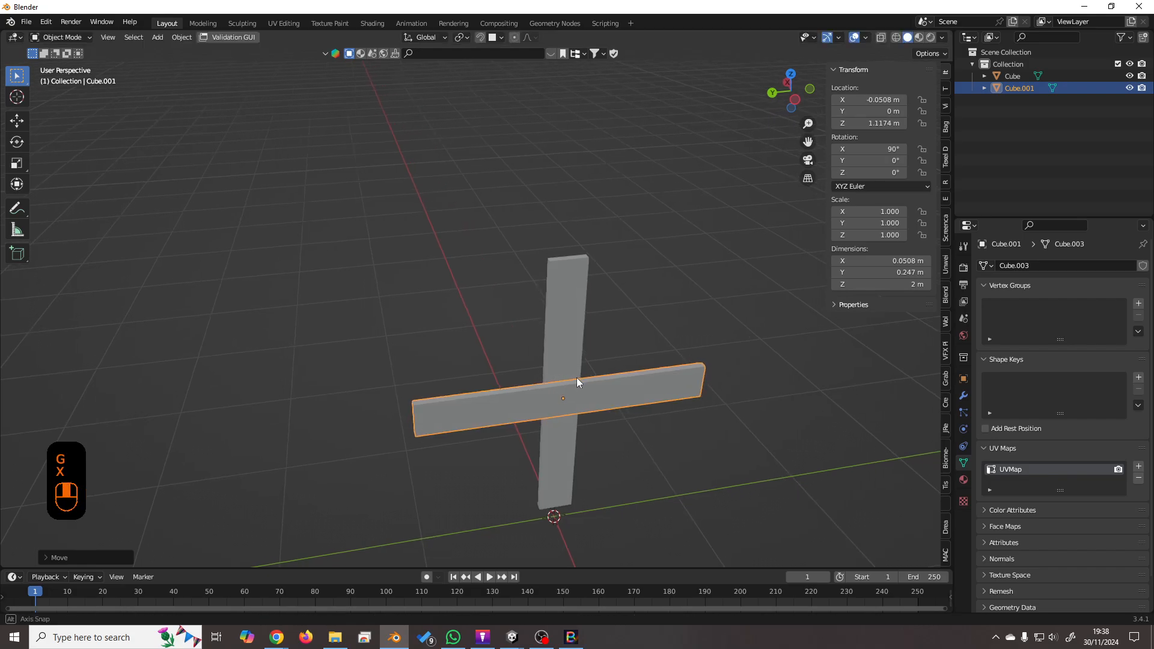
Raise the horizontal board along Z to about 1.70 m, near the upper end of the upright board.
middle_click_drag(575, 377, 644, 488)
key("g")
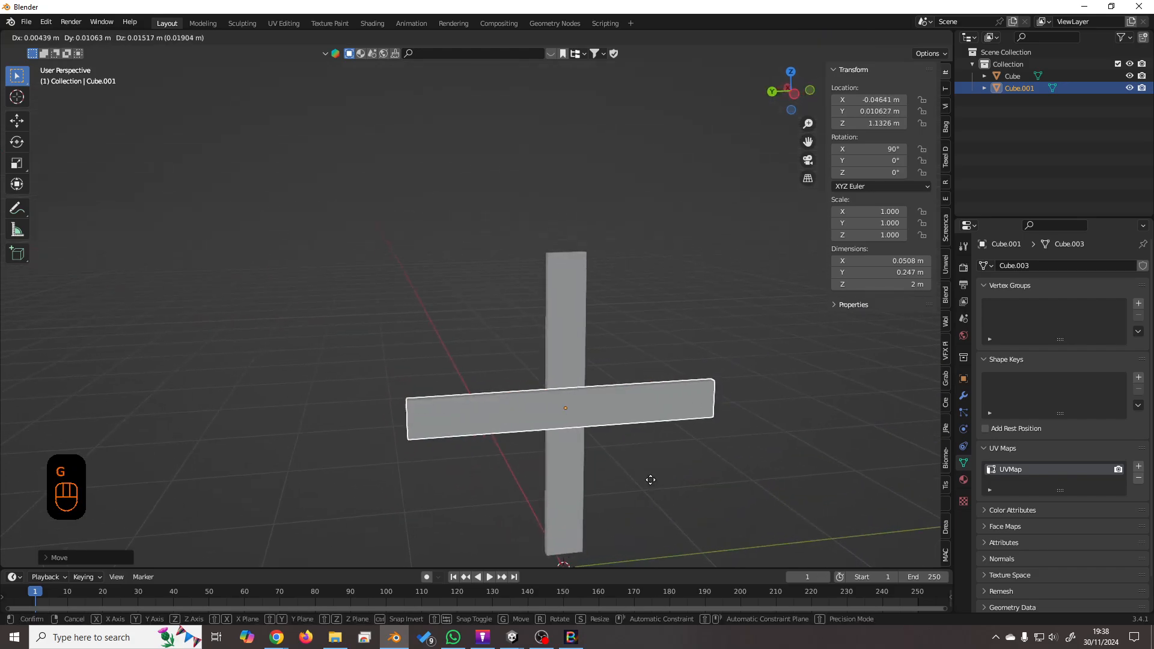
key("z")
left_click(648, 394)
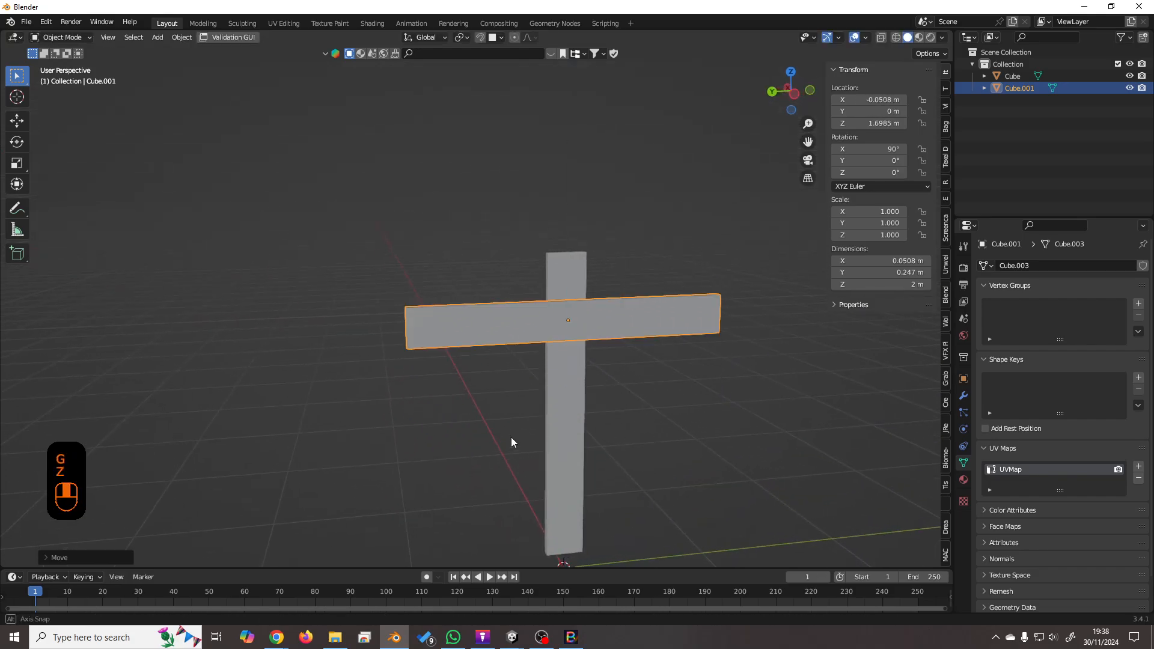
Slide the horizontal board along Y to about 0.88 m so one end overlaps the upright board.
middle_click_drag(511, 437, 758, 442)
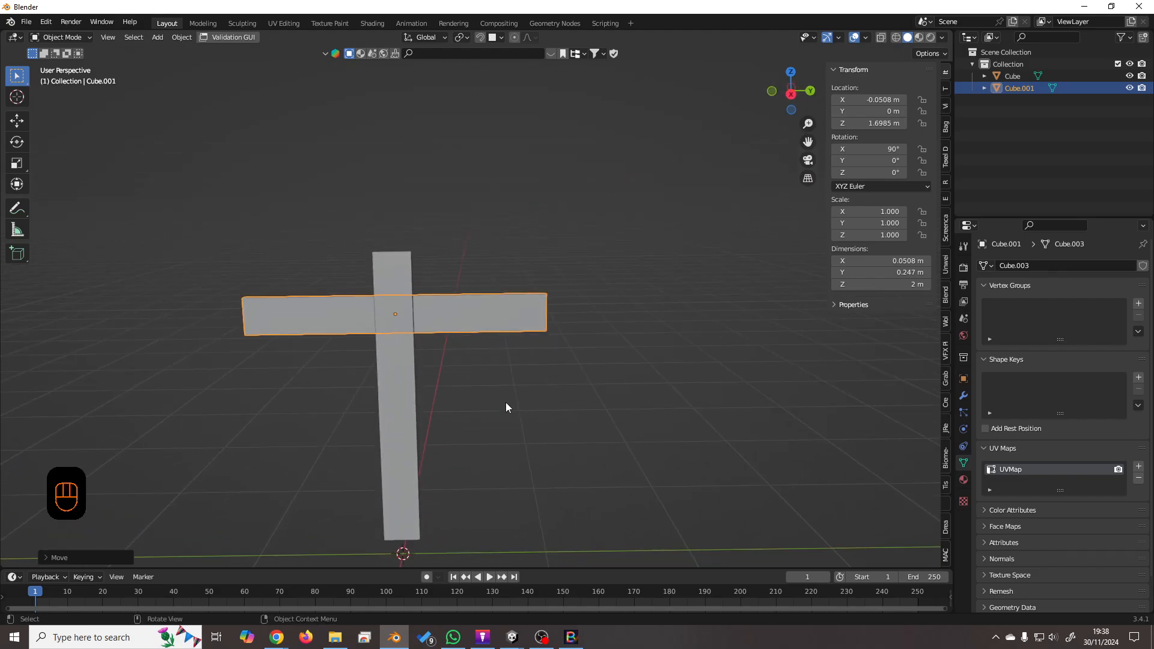
key("g")
key("y")
left_click(651, 408)
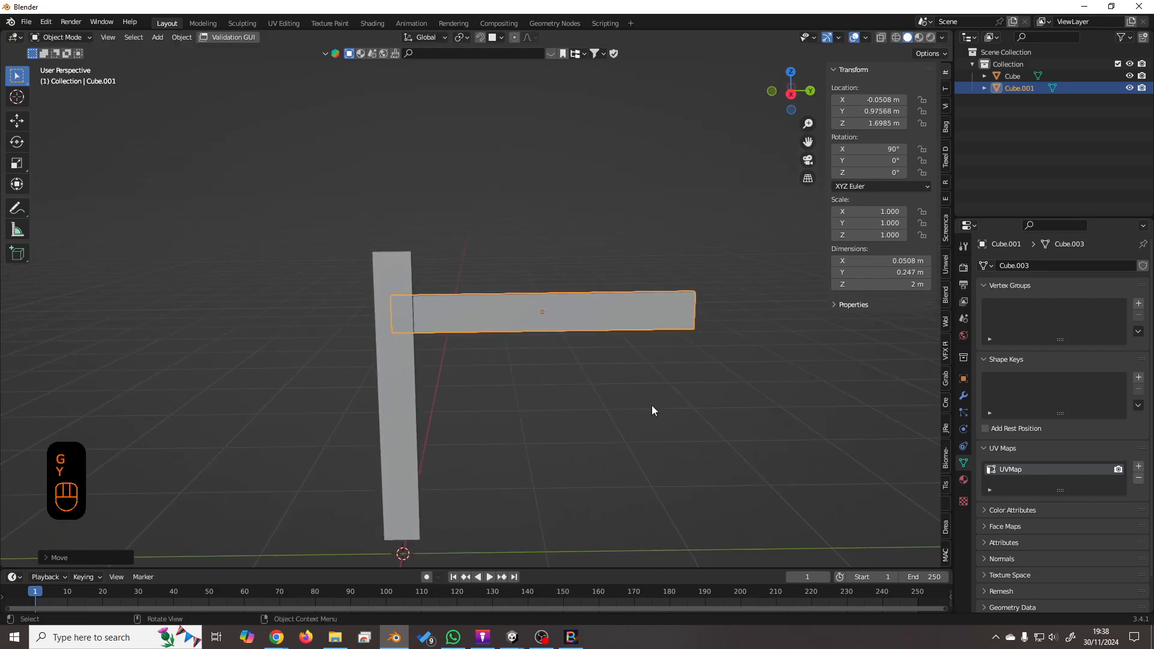
scroll(561, 466, "down", 2)
scroll(560, 466, "up", 2)
middle_click_drag(557, 450, 565, 393, "shift")
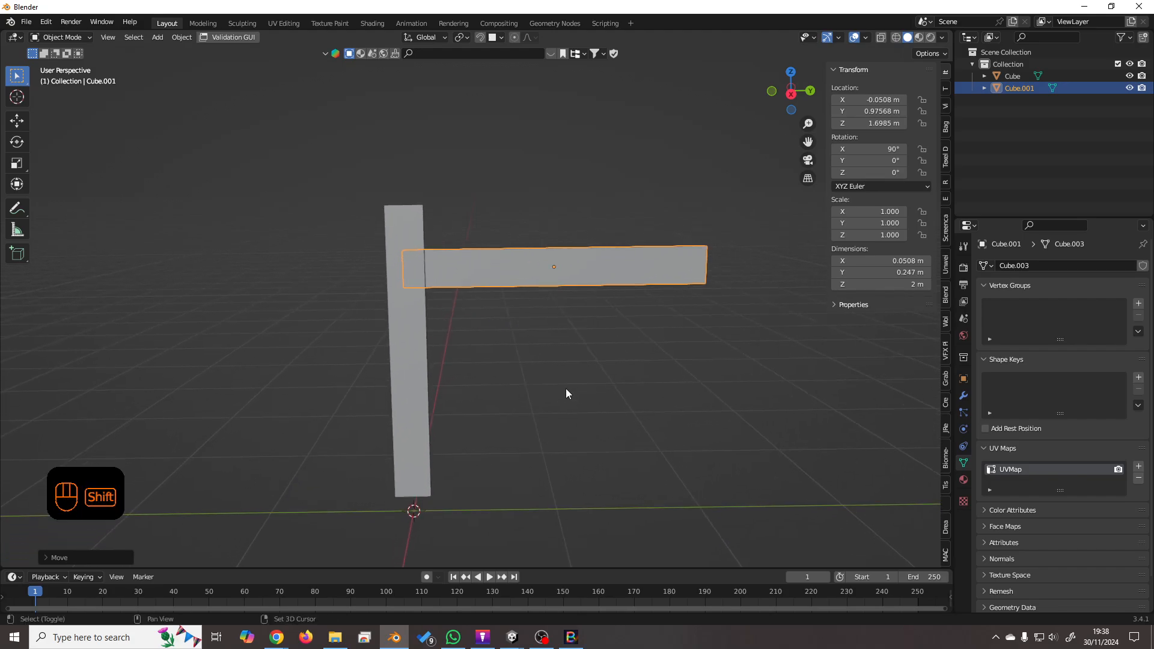
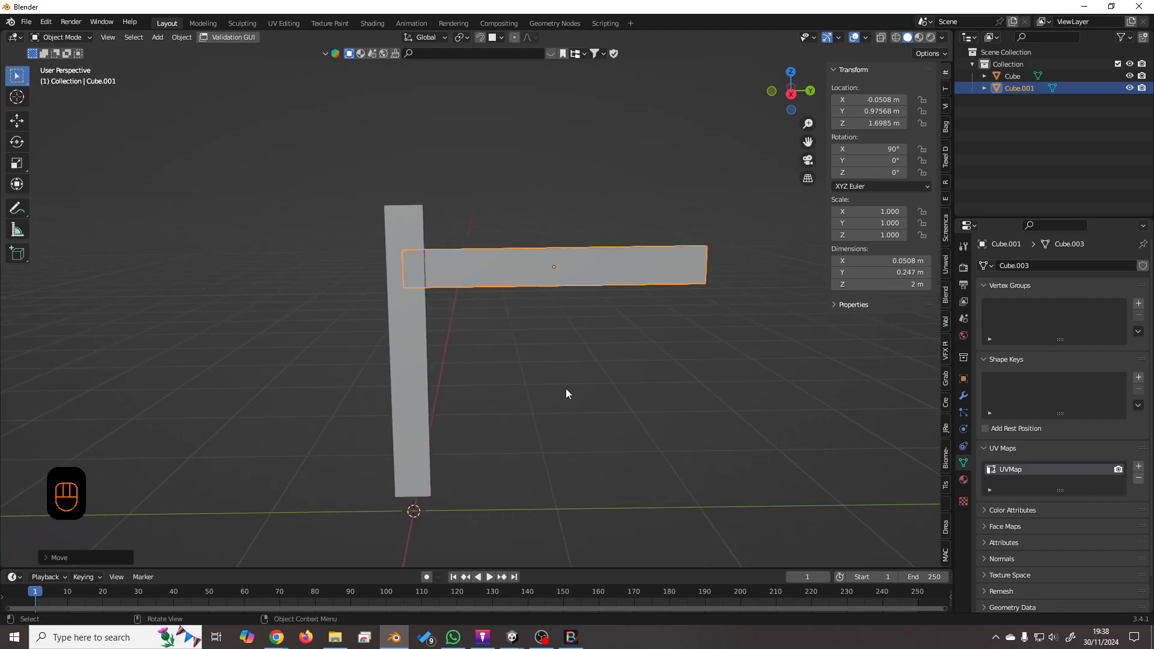
middle_click_drag(547, 387, 507, 399)
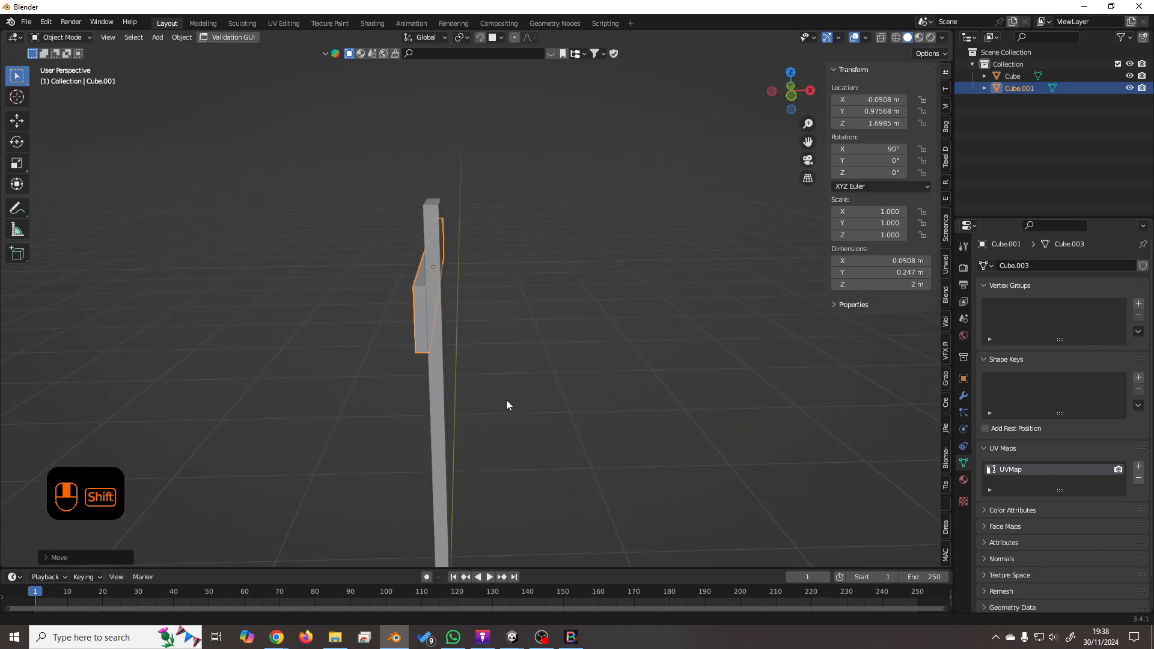
key("g")
key("y")
left_click(435, 310)
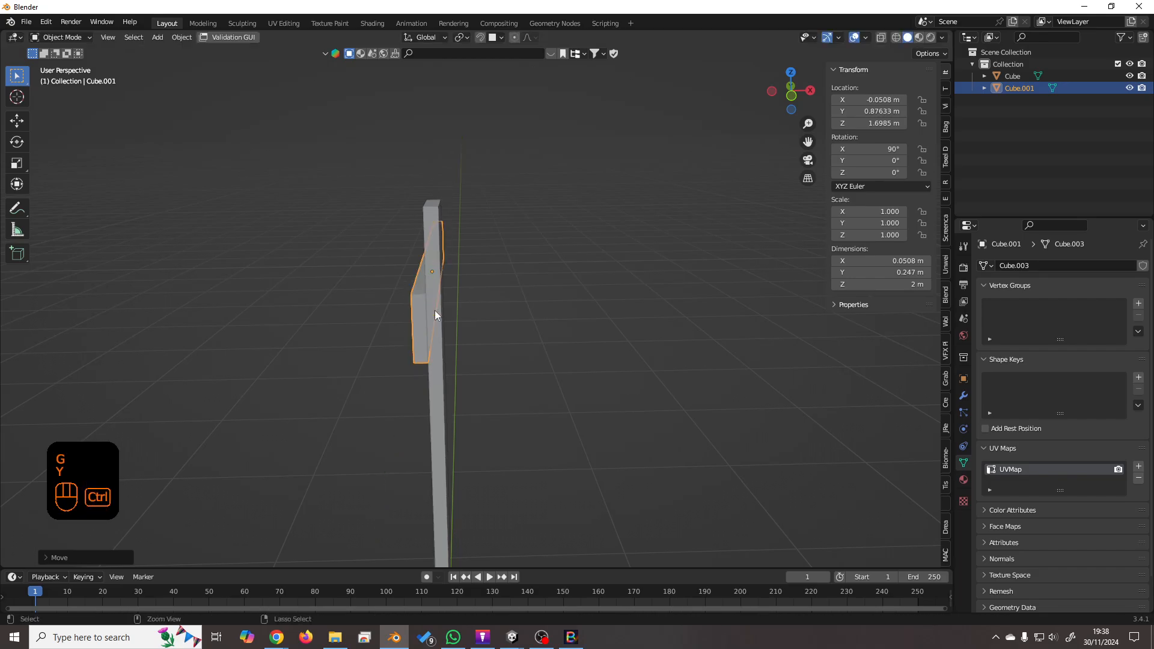
Duplicate the horizontal board and lower the copy along Z to about 0.66 m as a second rail.
middle_click_drag(435, 310, 481, 348)
key("shift+d")
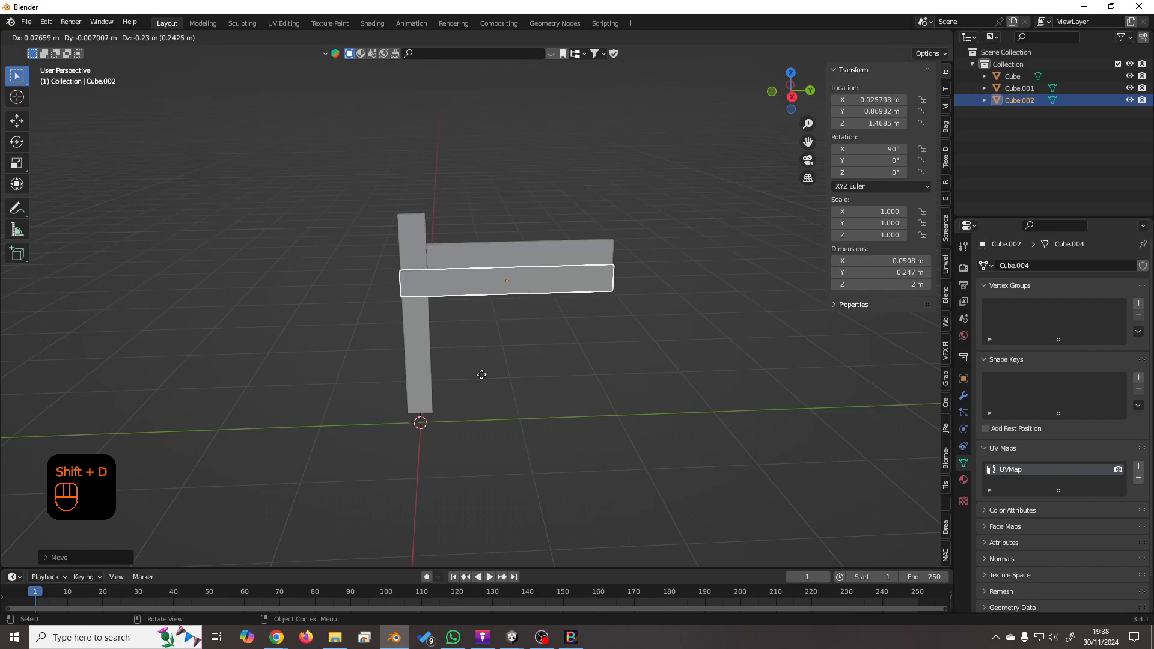
key("z")
left_click(558, 442)
middle_click_drag(558, 441, 599, 369)
scroll(581, 390, "up", 2)
scroll(579, 388, "down", 2)
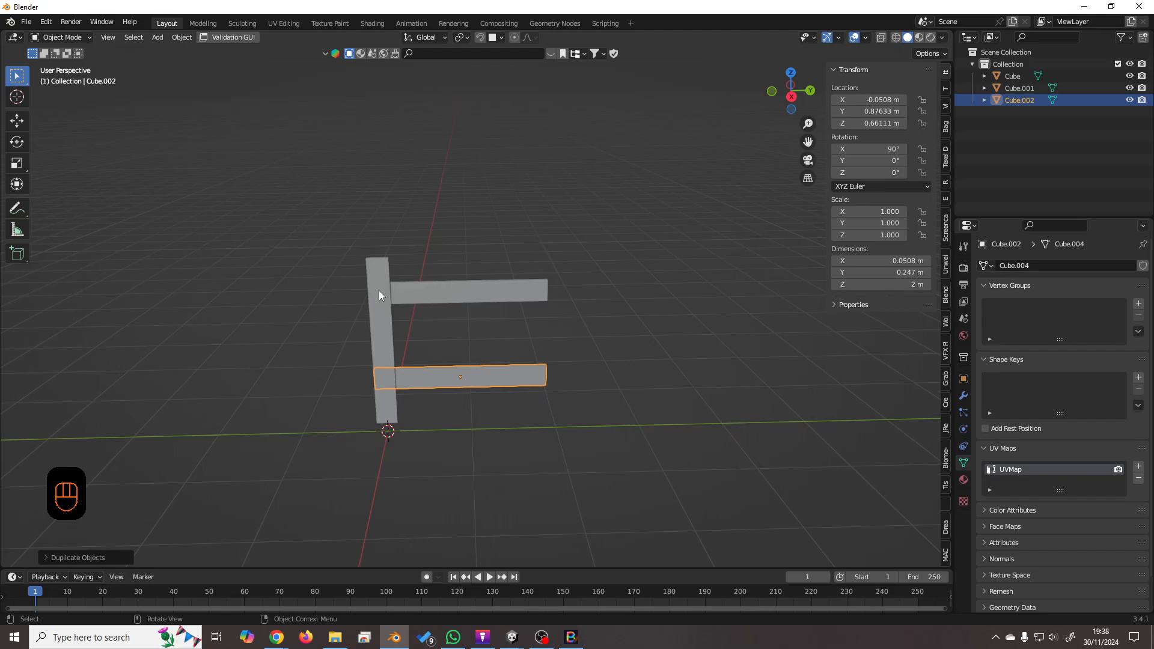
left_click(378, 295)
left_click(421, 298, "shift")
left_click(416, 373, "shift")
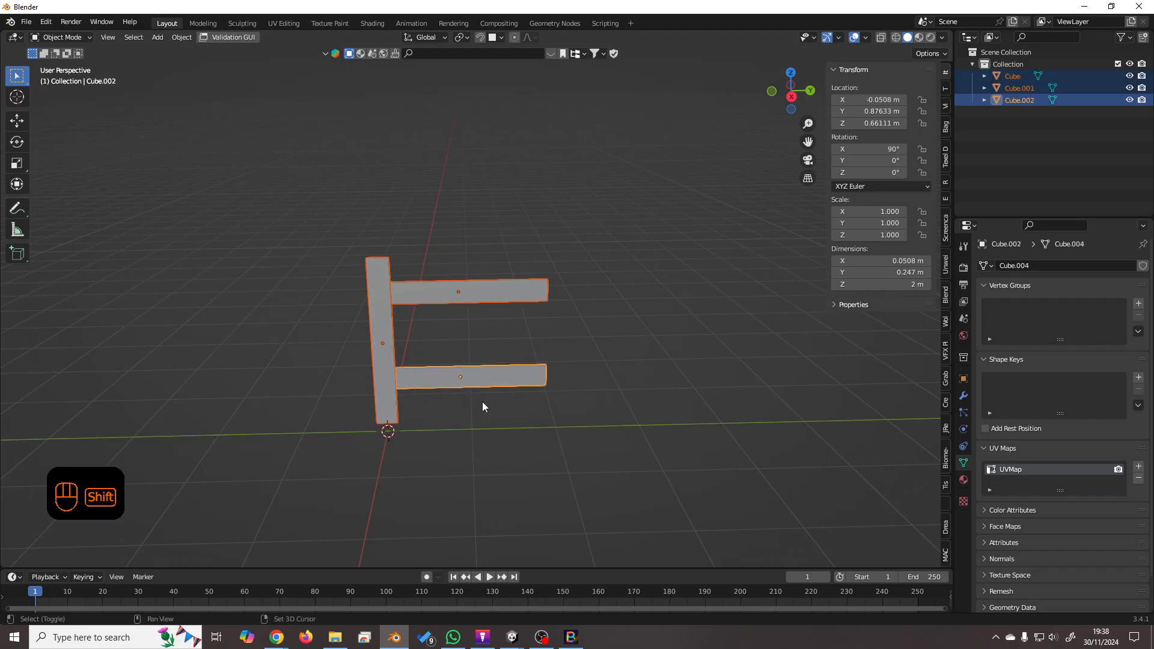
left_click(383, 352)
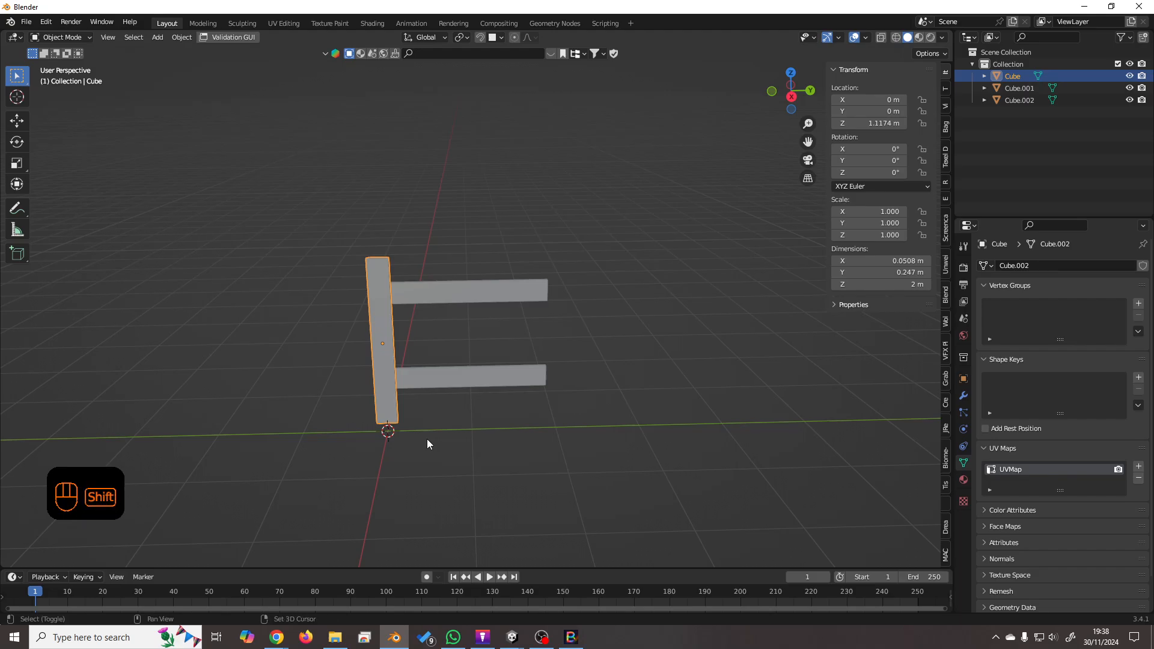
key("shift+d")
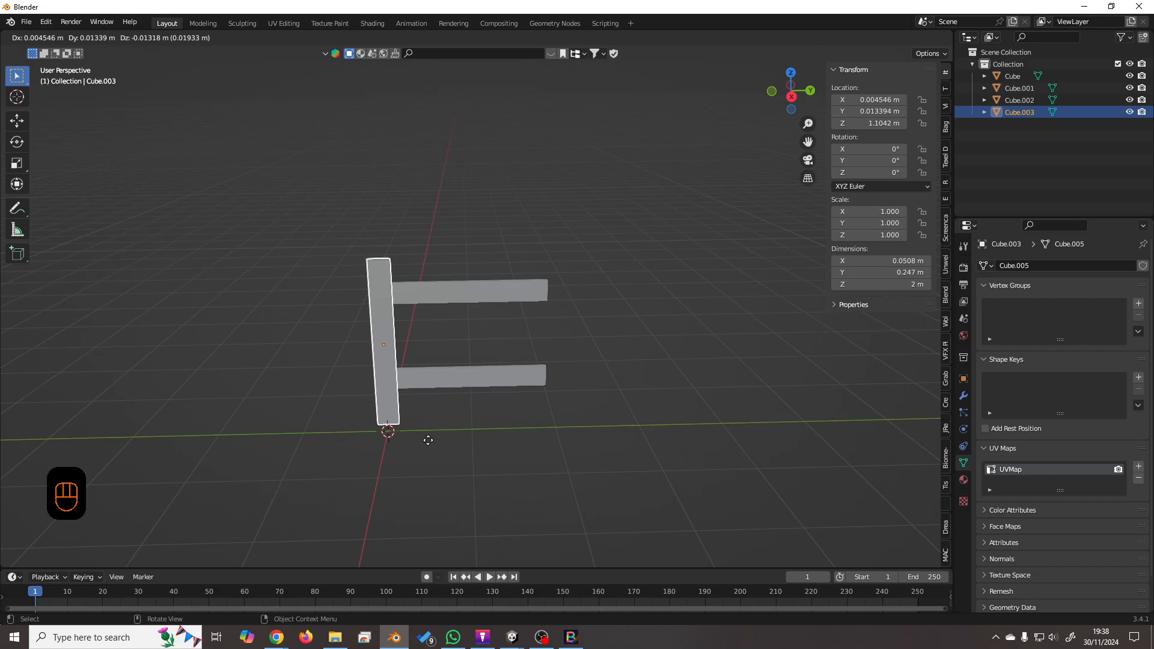
key("Escape")
middle_click_drag(437, 449, 435, 448)
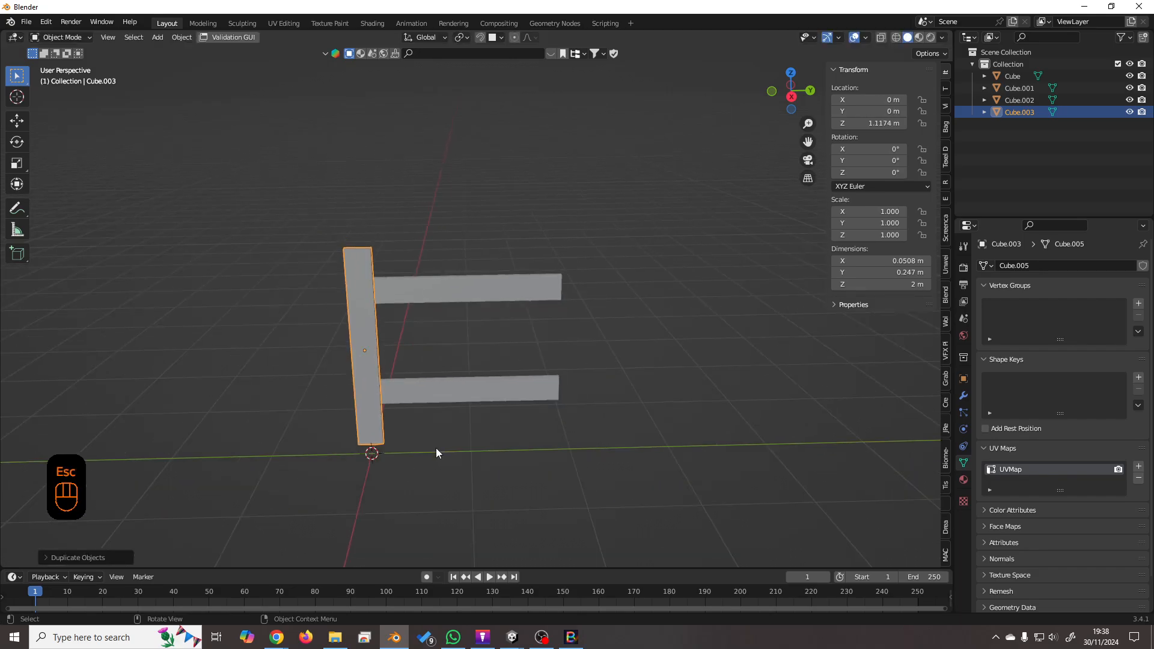
mouse_move(480, 387)
middle_mouse_down()
mouse_move(493, 368)
mouse_move(468, 403)
middle_mouse_up()
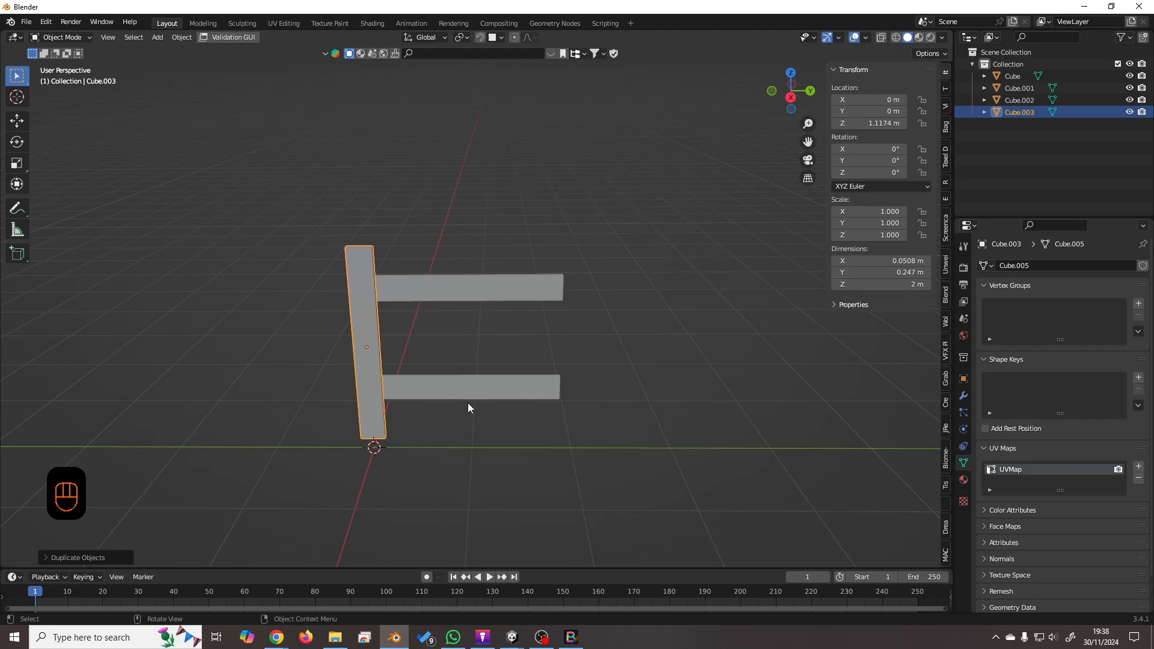
middle_click_drag(451, 450, 532, 376, "shift")
key("Delete")
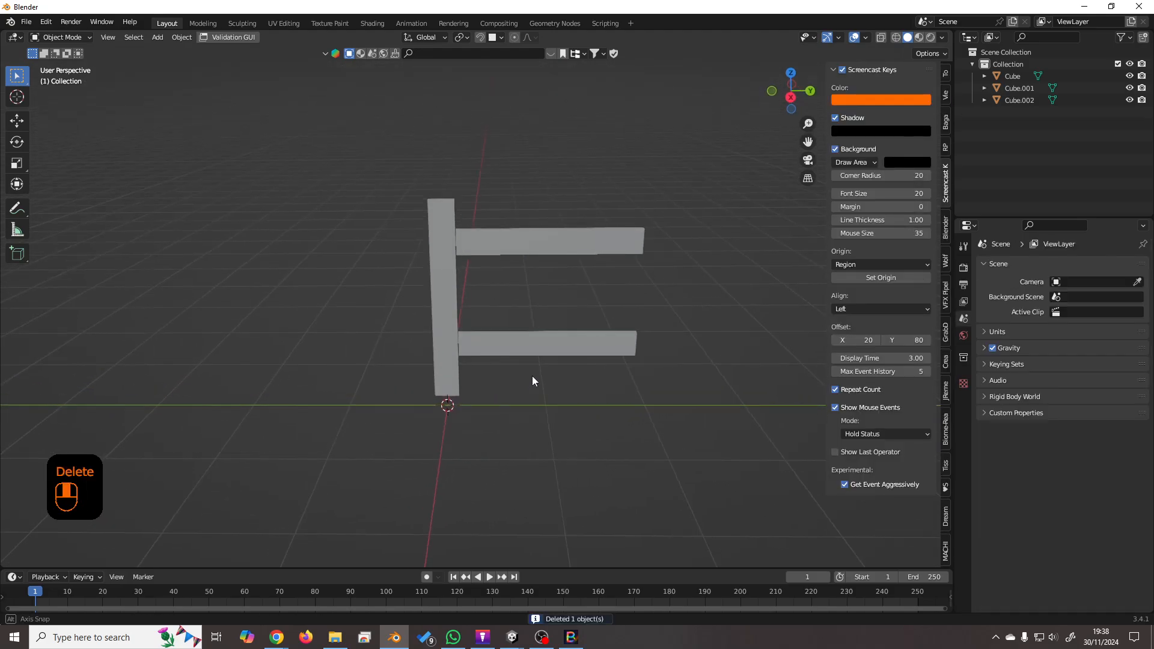
Add a cylinder mesh at the world origin.
left_click(157, 37)
mouse_move(184, 53)
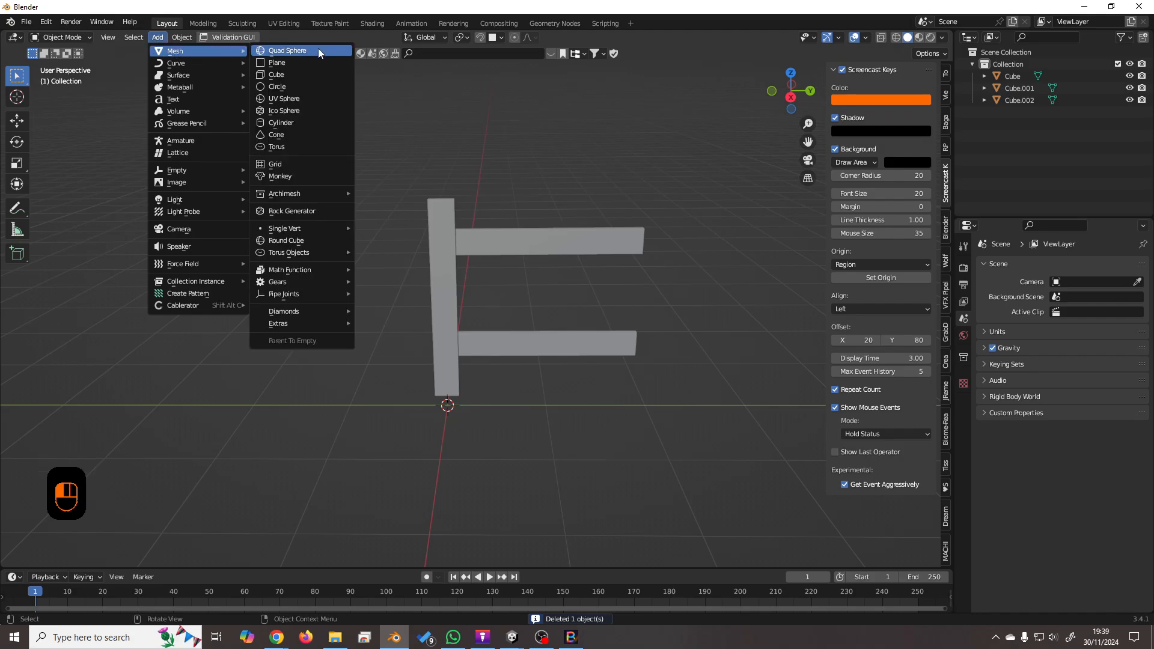
left_click(290, 123)
scroll(496, 396, "down", 1)
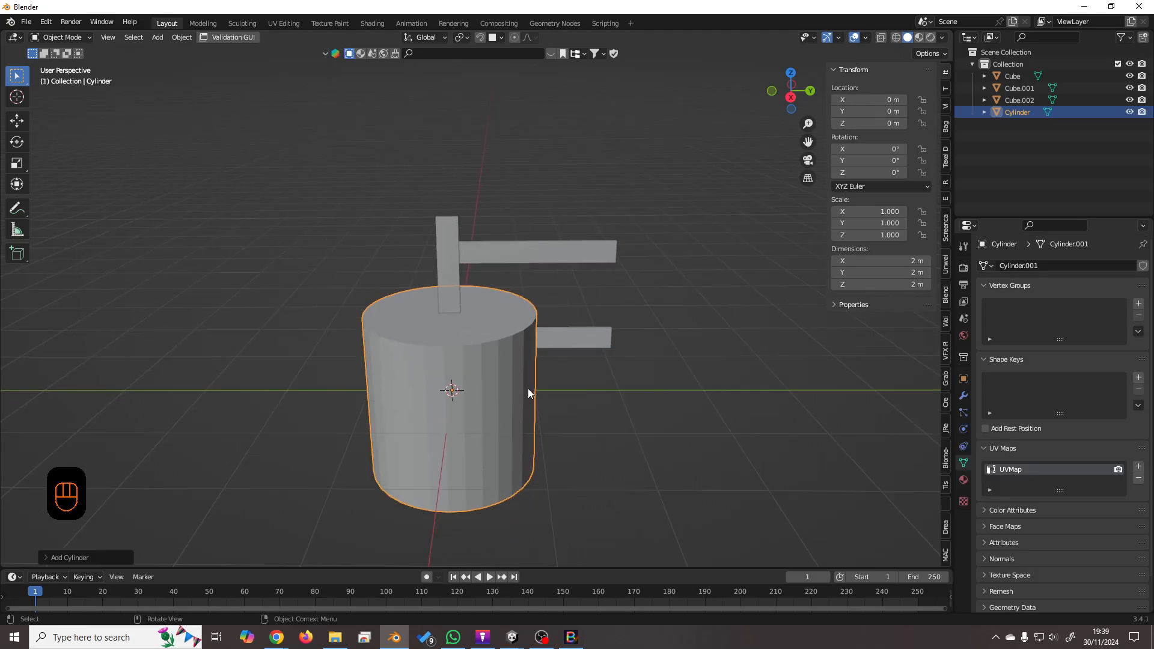
Move the cylinder's origin to its bottom face and clear its location so it stands on the ground.
middle_click_drag(527, 388, 542, 330)
key("Tab")
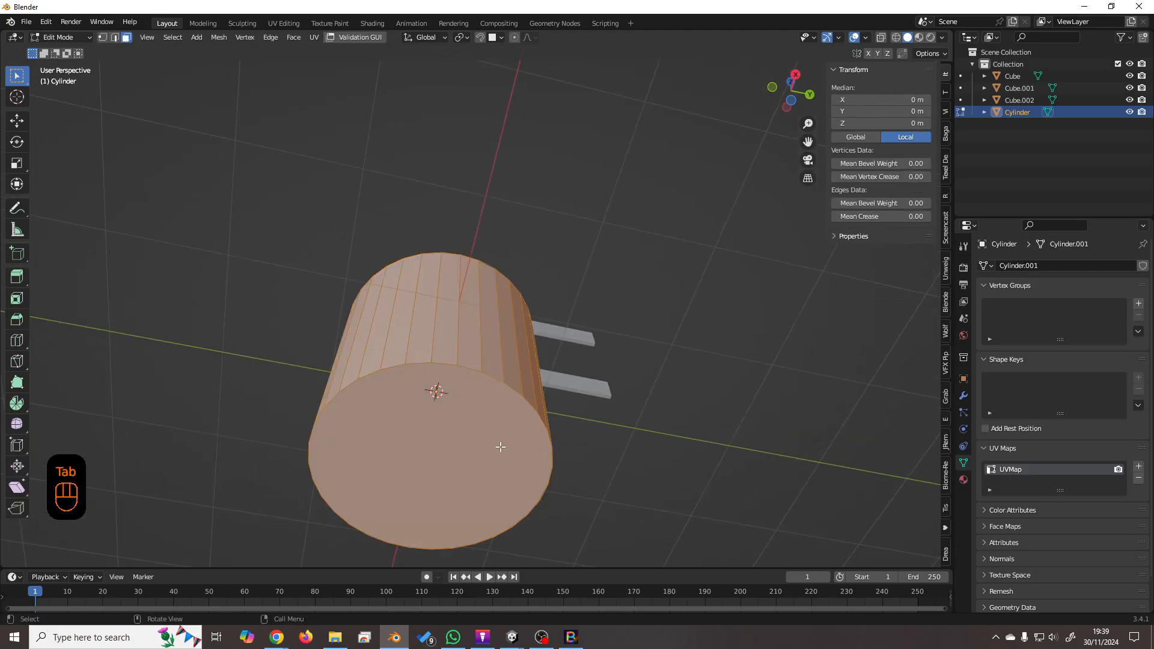
left_click(500, 447)
key("shift+s")
left_click(548, 562)
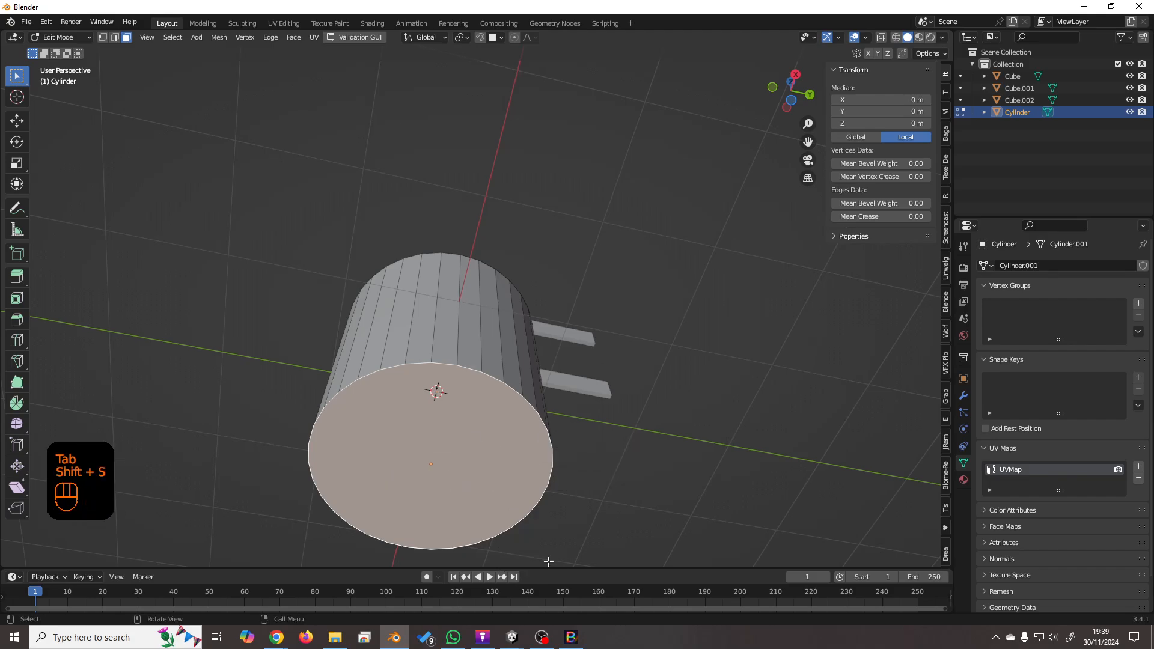
key("Tab")
key("alt+g")
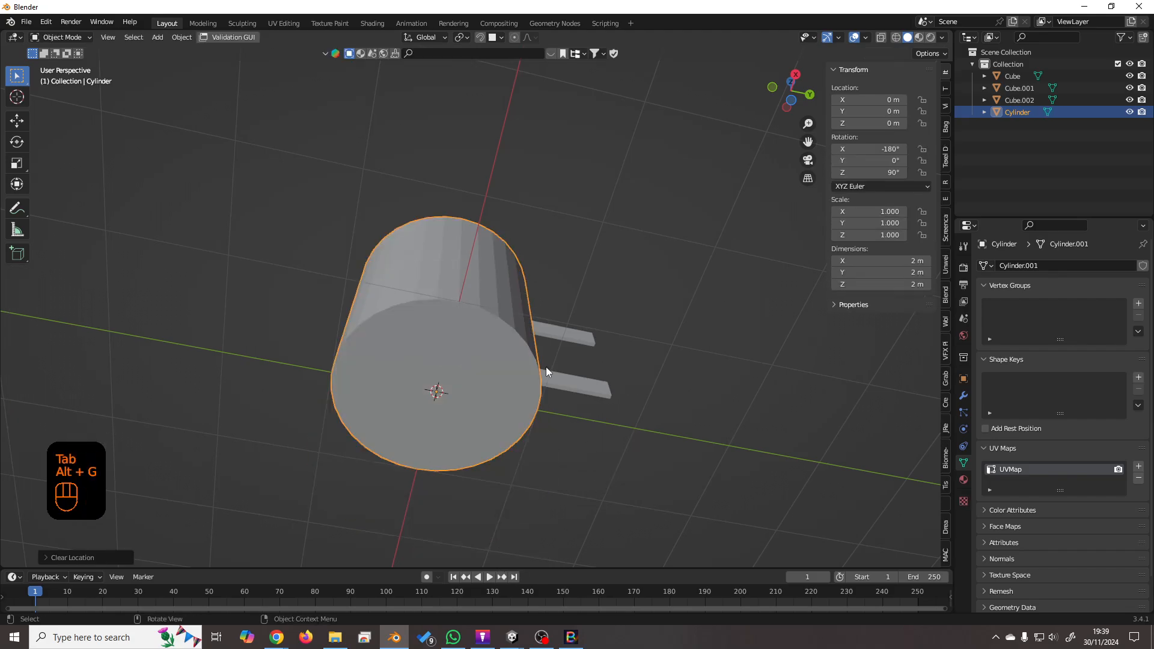
Scale the cylinder on X and Y only to a post about 0.27 m in diameter.
middle_click_drag(546, 367, 521, 448)
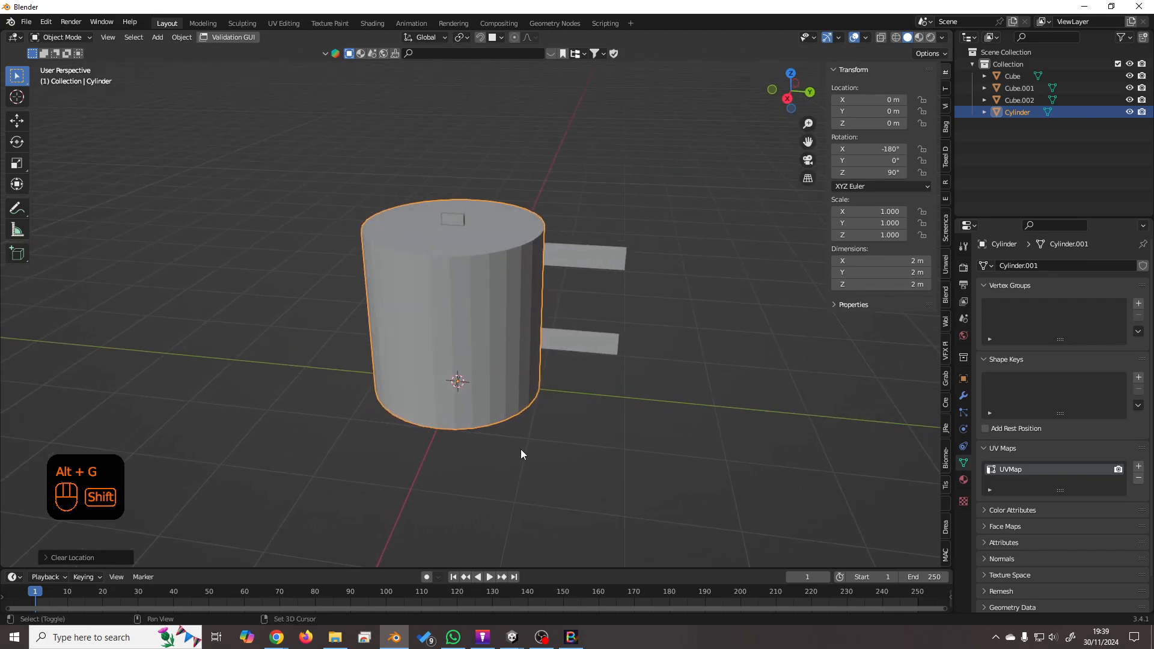
key("shift+s")
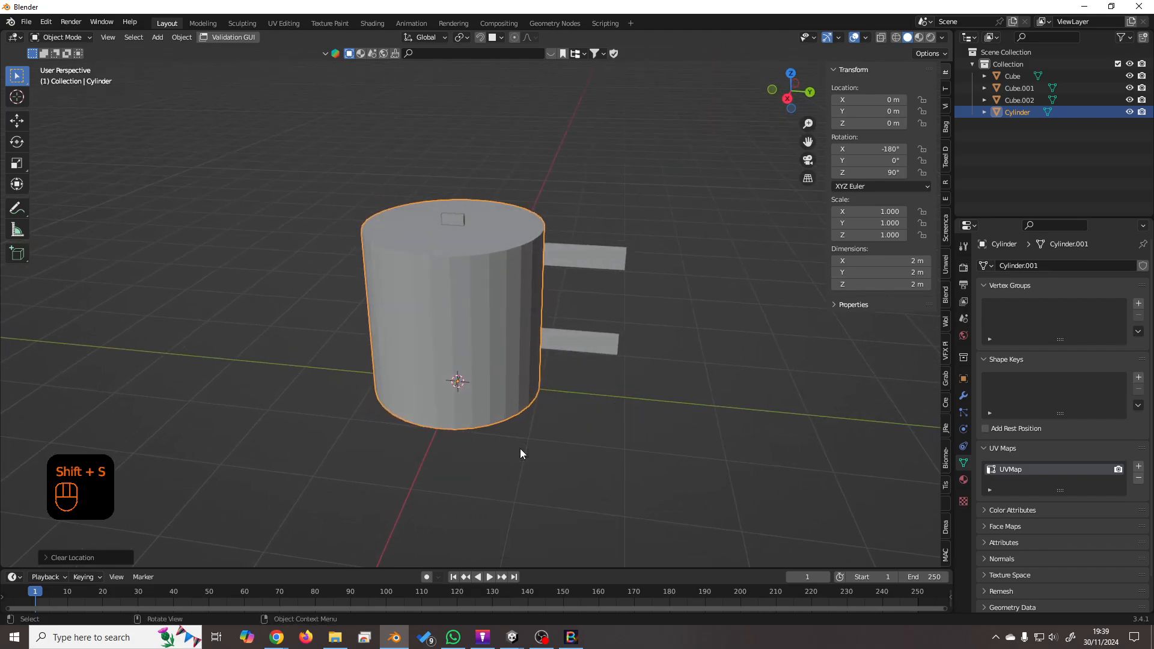
key("s")
key("shift+z")
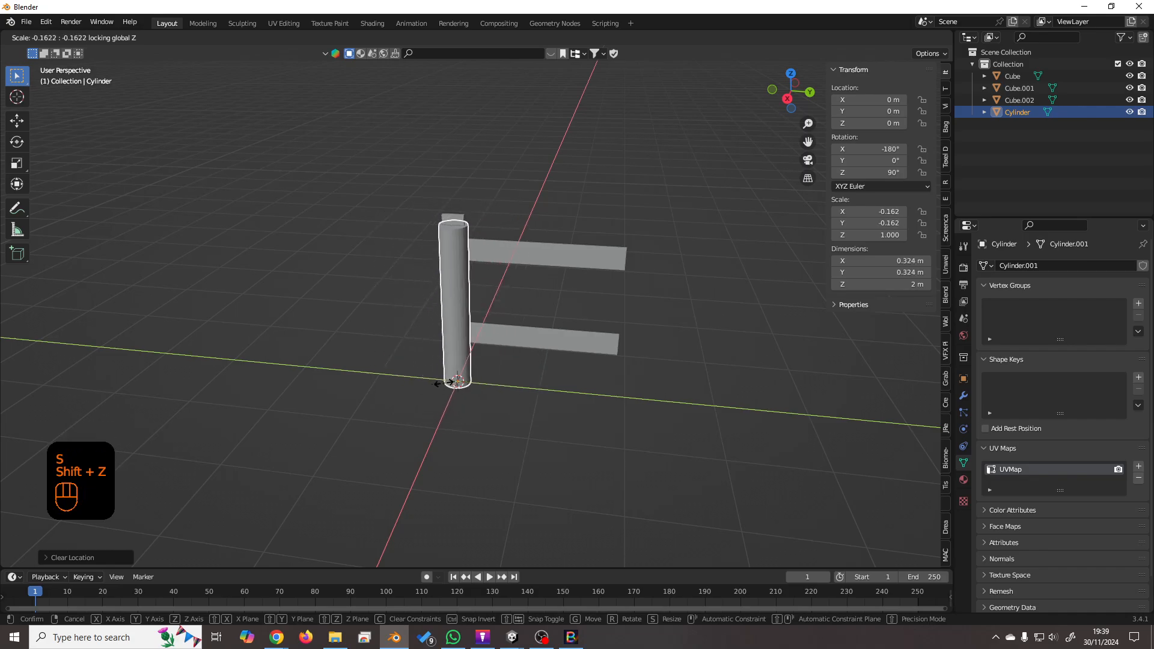
left_click(499, 444)
Scale the cylindrical post along Z to about 2.28 m tall so it covers the upright board.
middle_click_drag(561, 447, 597, 463)
scroll(528, 417, "up", 2)
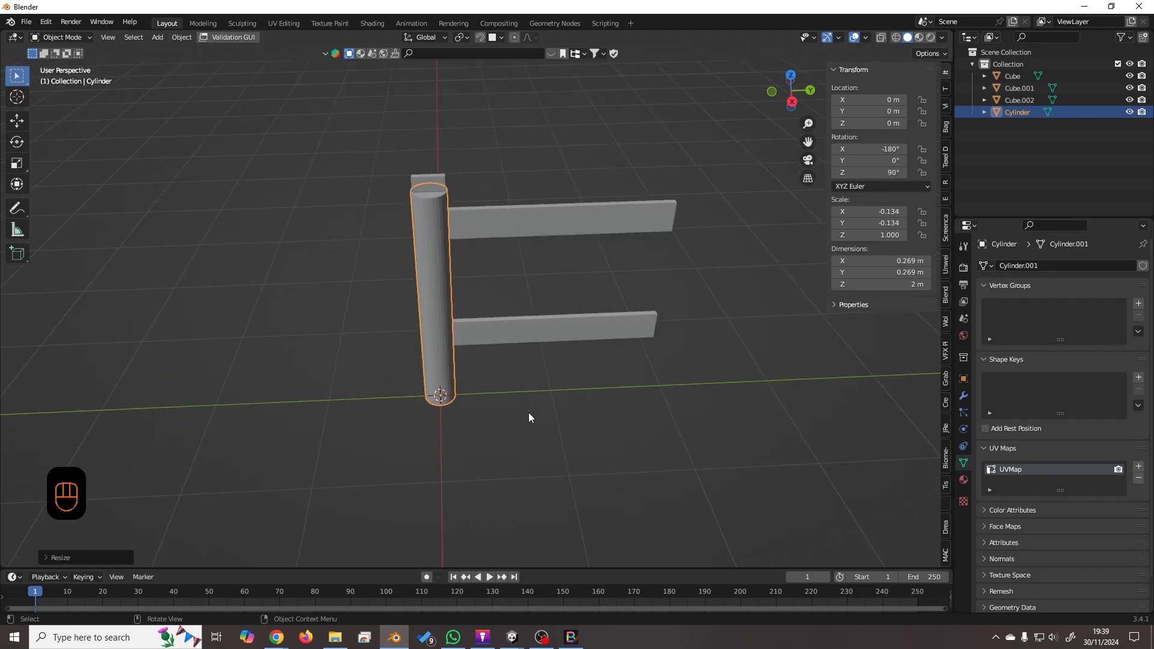
middle_click_drag(499, 329, 546, 359)
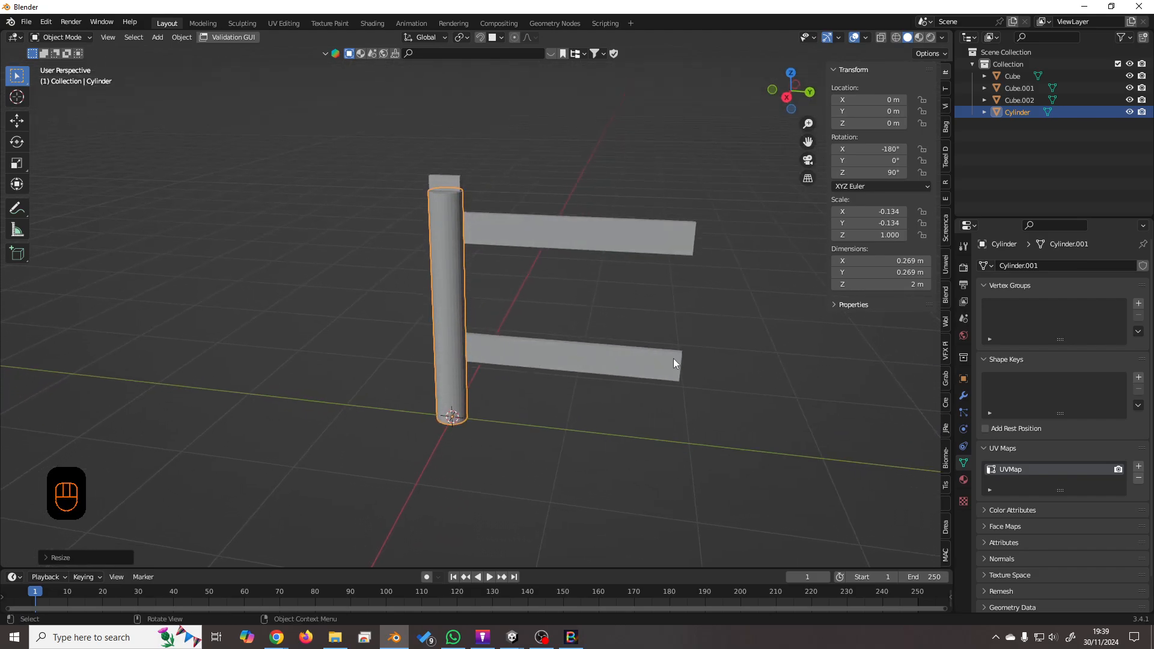
key("s")
key("z")
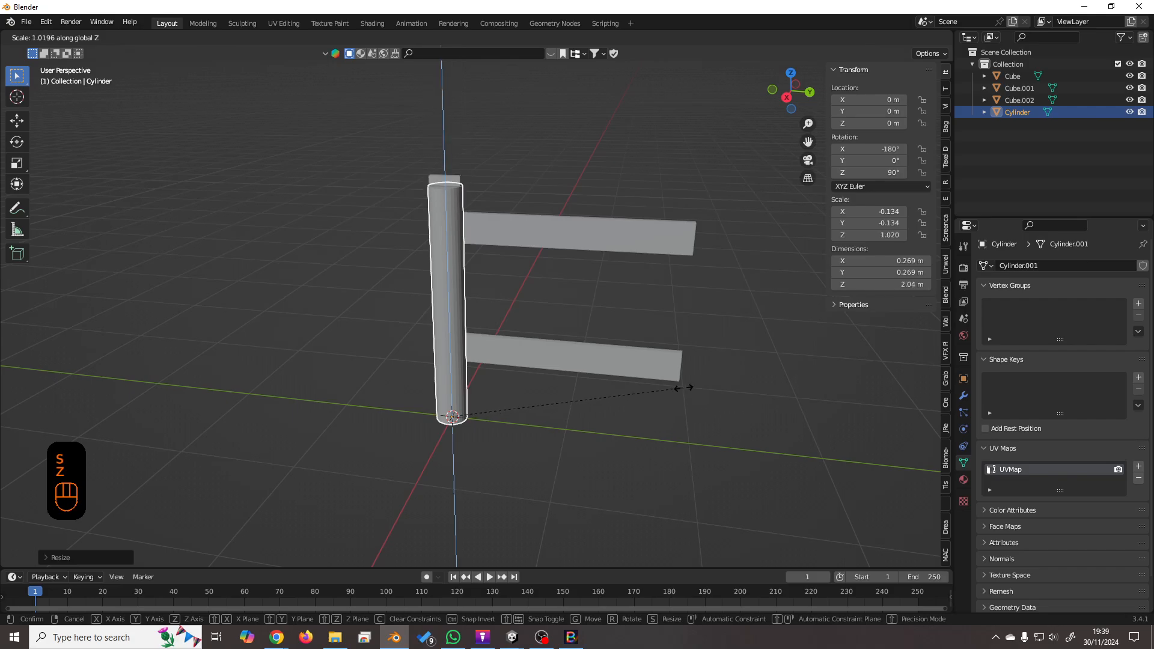
left_click(707, 379)
scroll(642, 378, "down", 2)
scroll(632, 373, "up", 5)
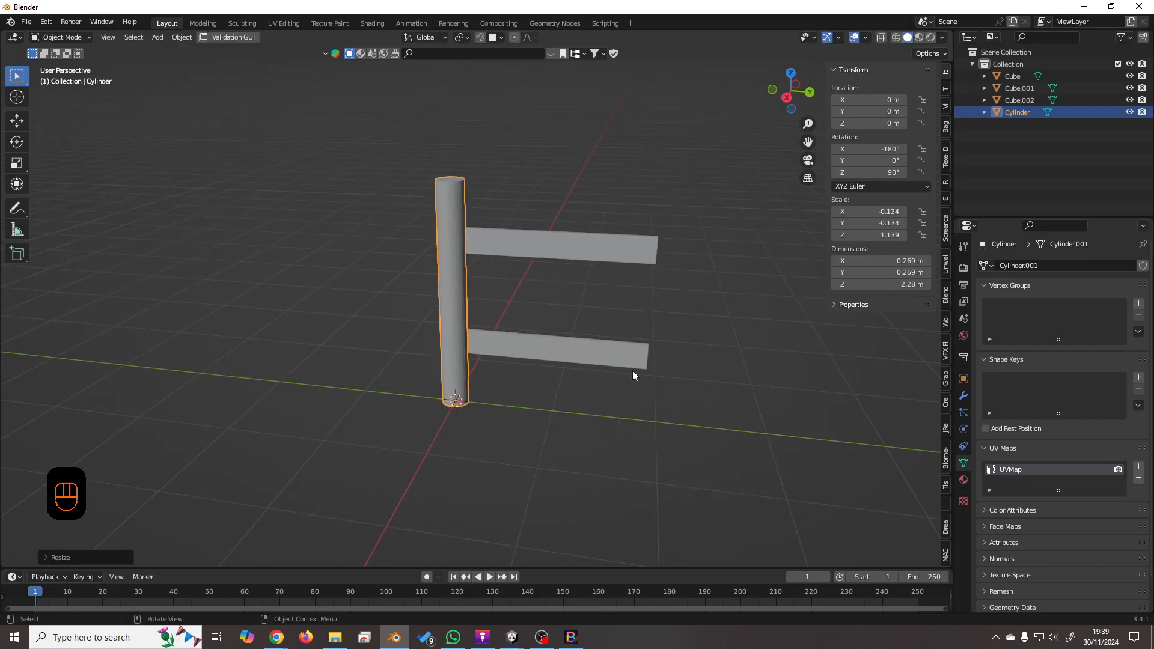
Shade the cylindrical post smooth and apply all of its transforms.
right_click(434, 271)
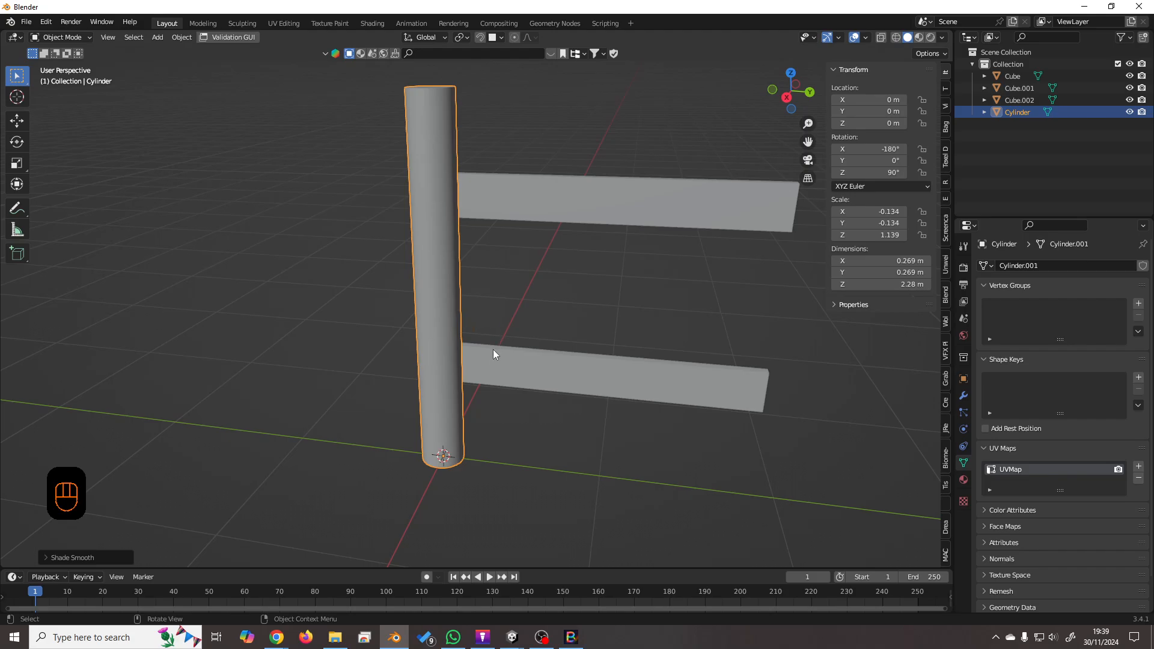
middle_click_drag(492, 353, 505, 366)
key("ctrl+a")
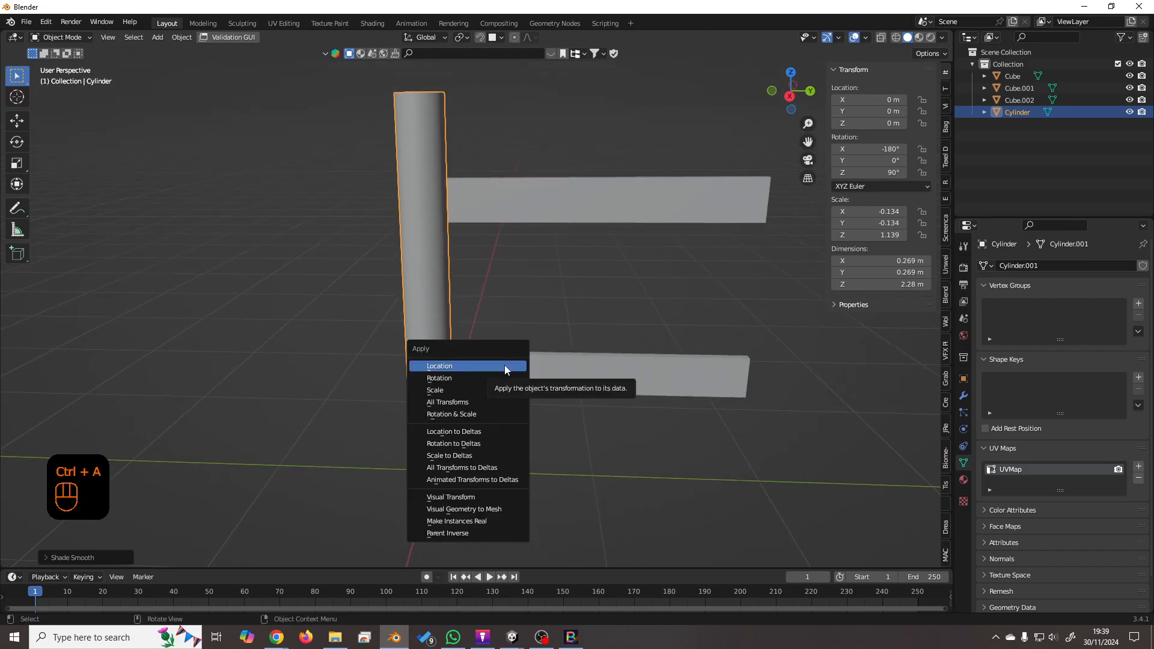
key("a")
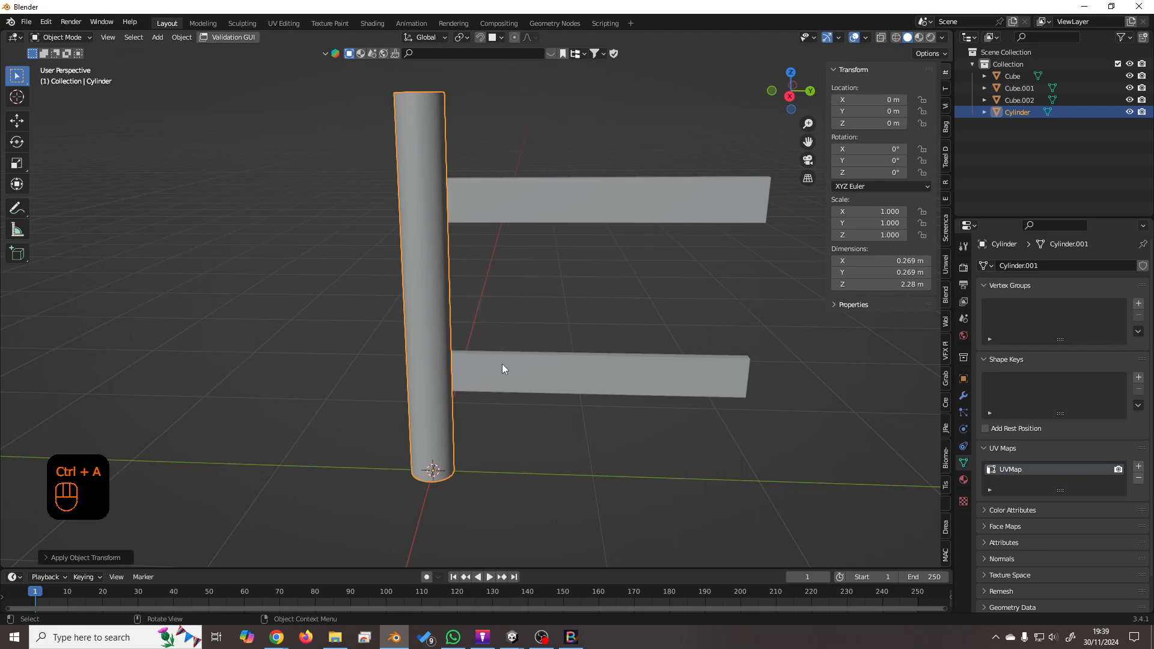
Move the cylindrical post along Y to about -0.44 m so it stands clear of the boards.
key("g")
key("y")
left_click(434, 359)
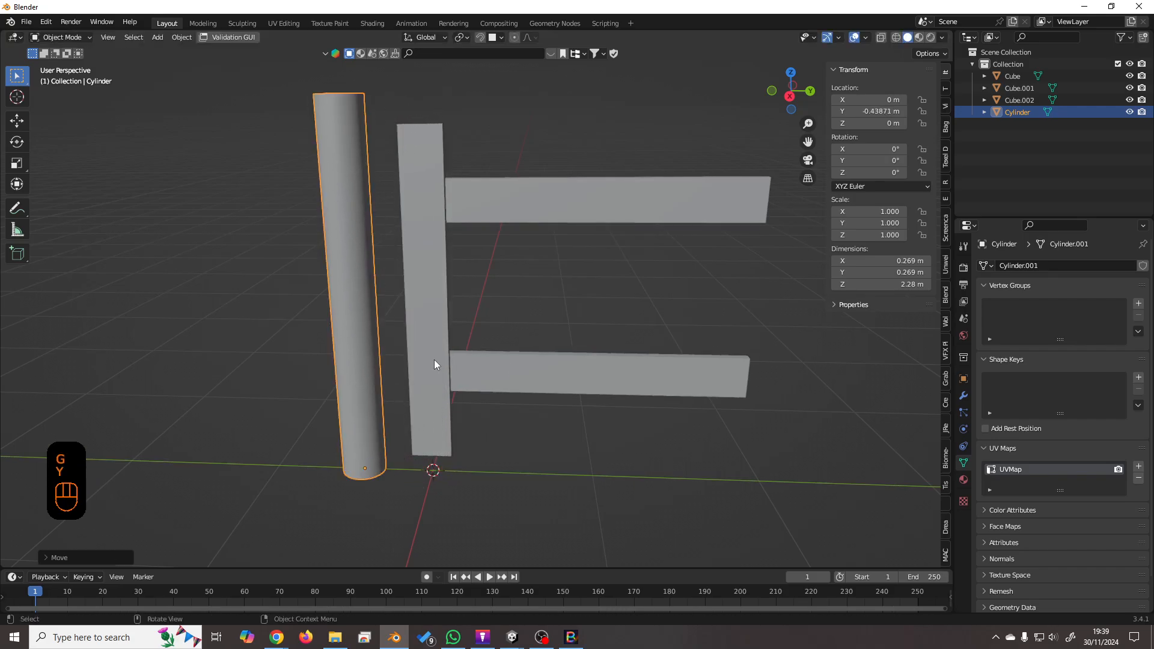
scroll(479, 387, "down", 3)
scroll(478, 391, "up", 1)
middle_click_drag(479, 388, 497, 299)
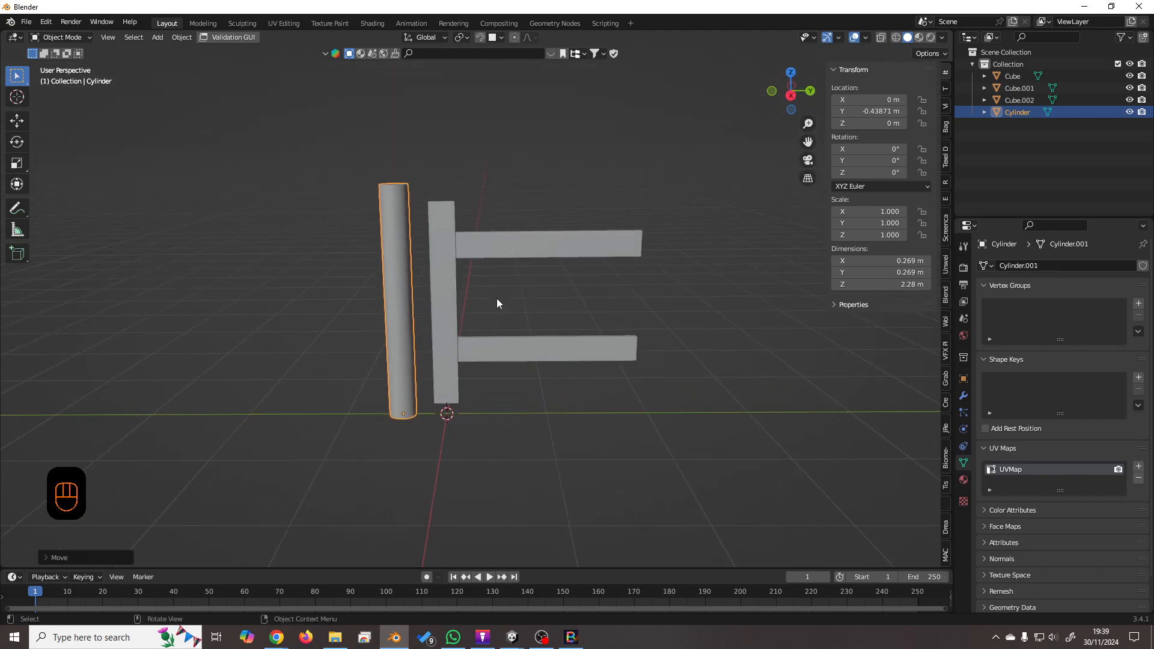
Join the two horizontal boards and the upright board into one object, with the upright as the active object.
left_click(488, 252)
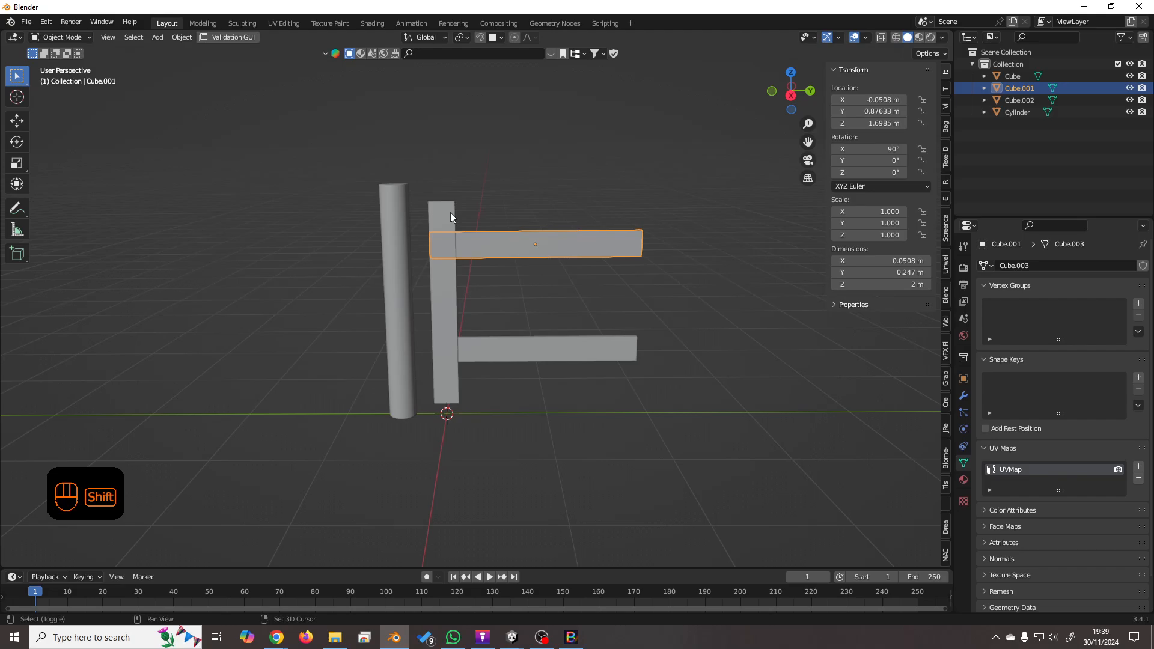
left_click(448, 216, "shift")
left_click(499, 360, "shift")
left_click(456, 338, "shift")
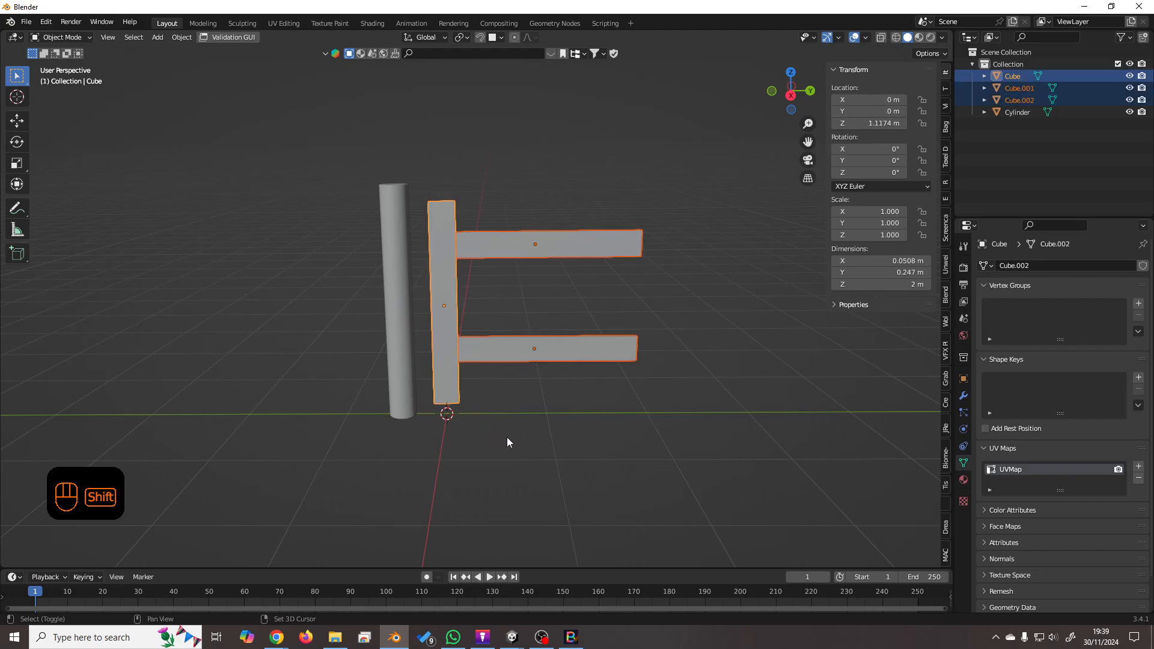
key("ctrl+j")
scroll(630, 405, "up", 2)
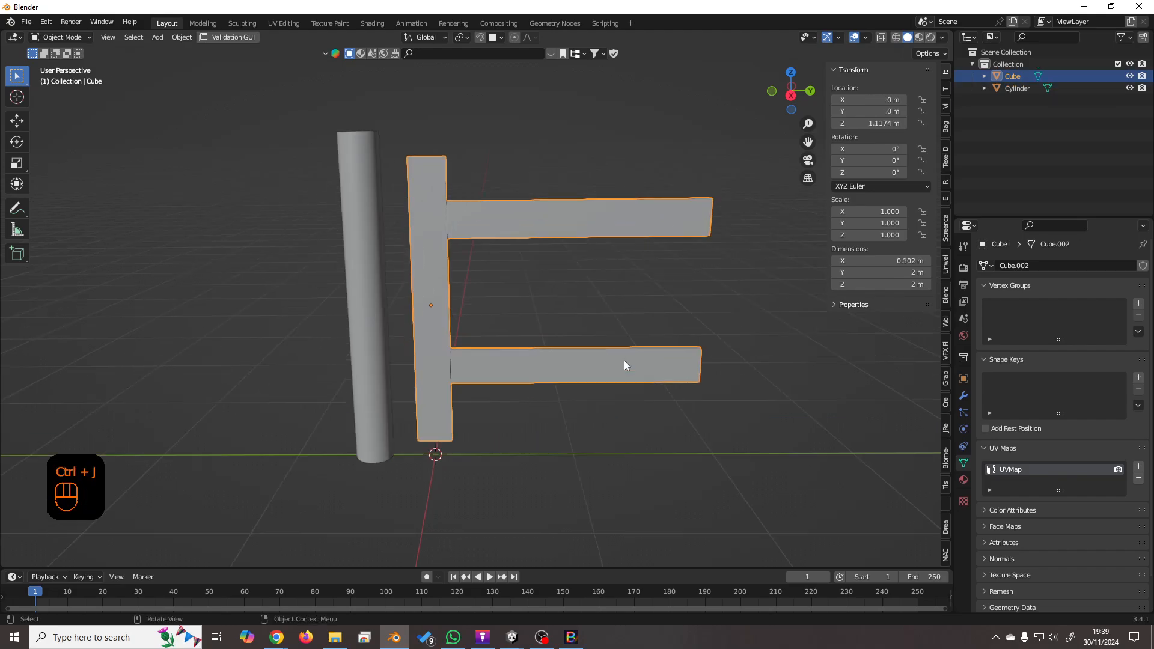
Apply all transforms to the joined fence boards so their origin sits at the world origin.
middle_click_drag(623, 358, 488, 366)
scroll(488, 361, "down", 3)
scroll(488, 358, "up", 3)
left_click(397, 298)
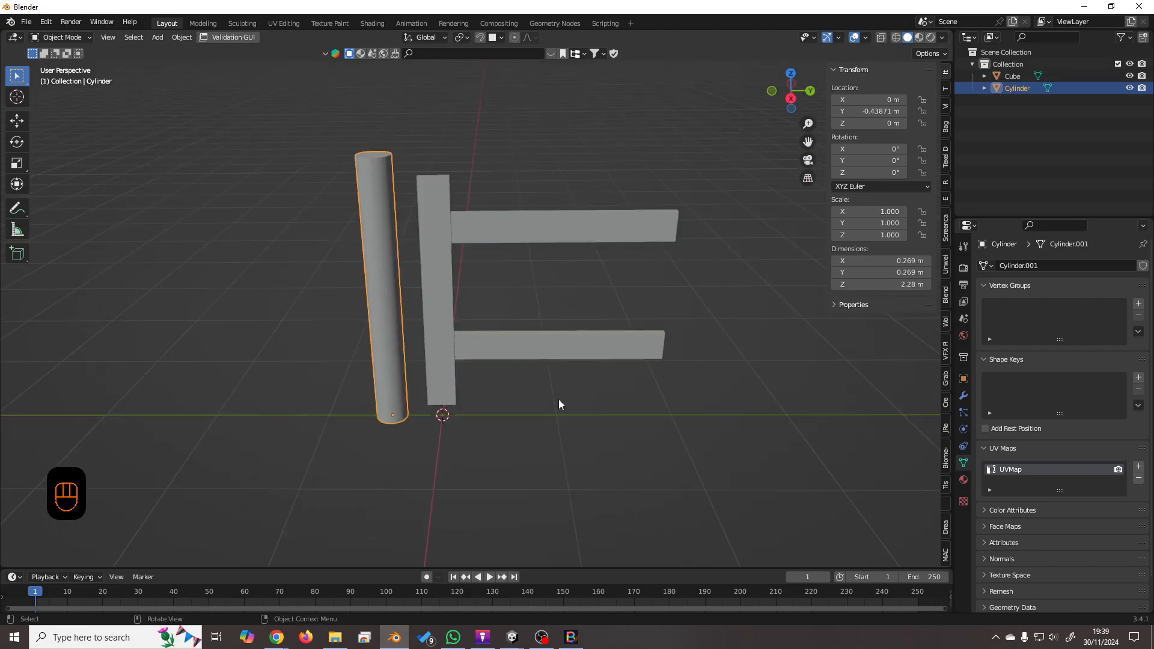
left_click(477, 357)
key("ctrl+a")
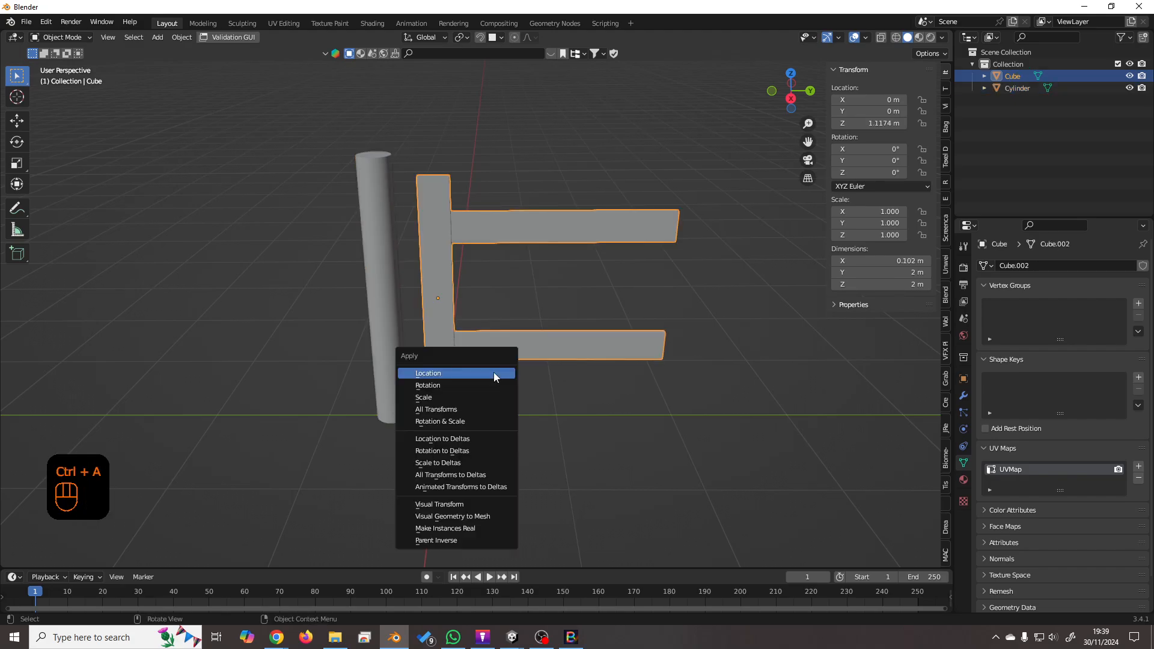
left_click(492, 373)
middle_click_drag(493, 372, 474, 415)
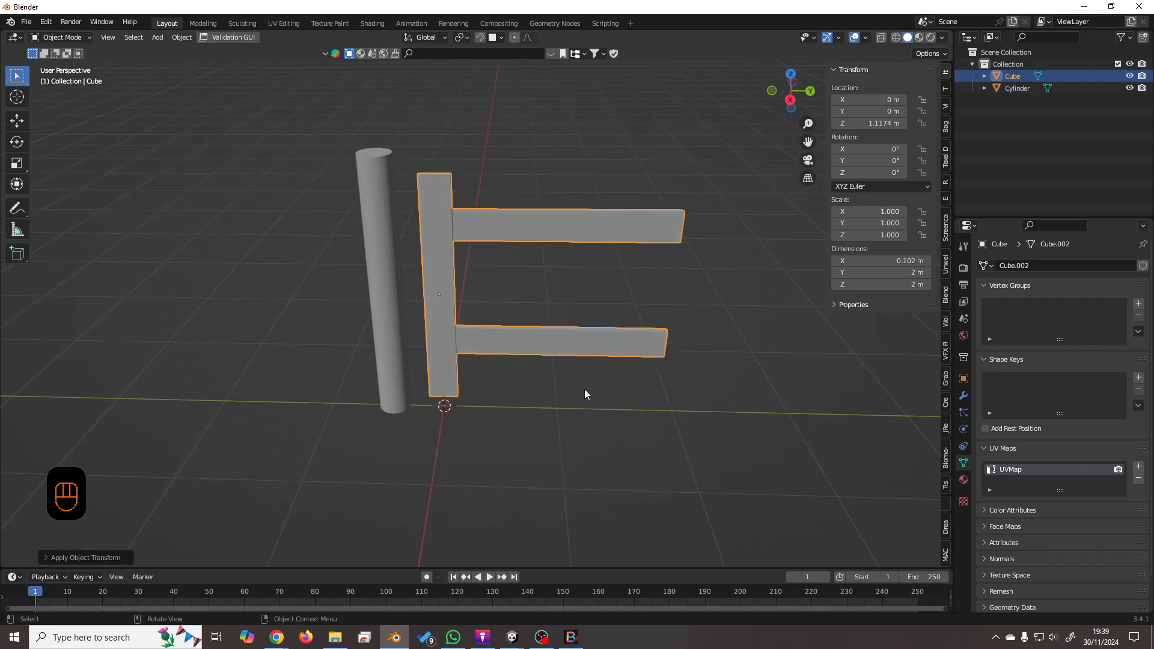
middle_click_drag(584, 393, 583, 394)
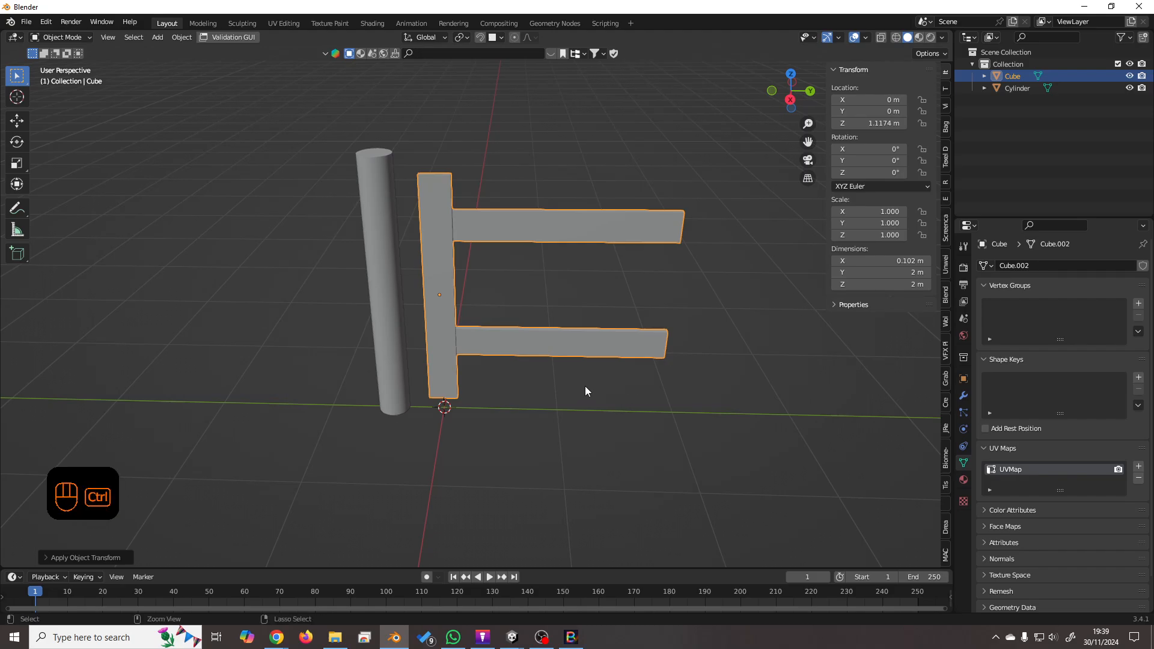
key("ctrl+a")
left_click(585, 392)
left_click(399, 410)
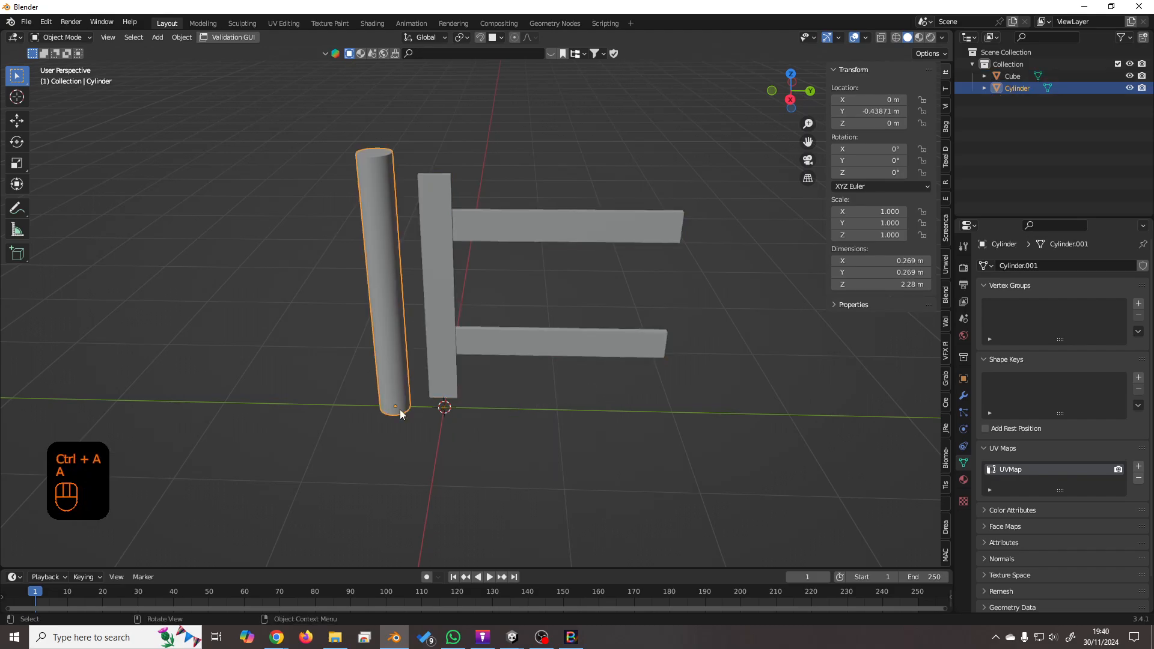
left_click(445, 376)
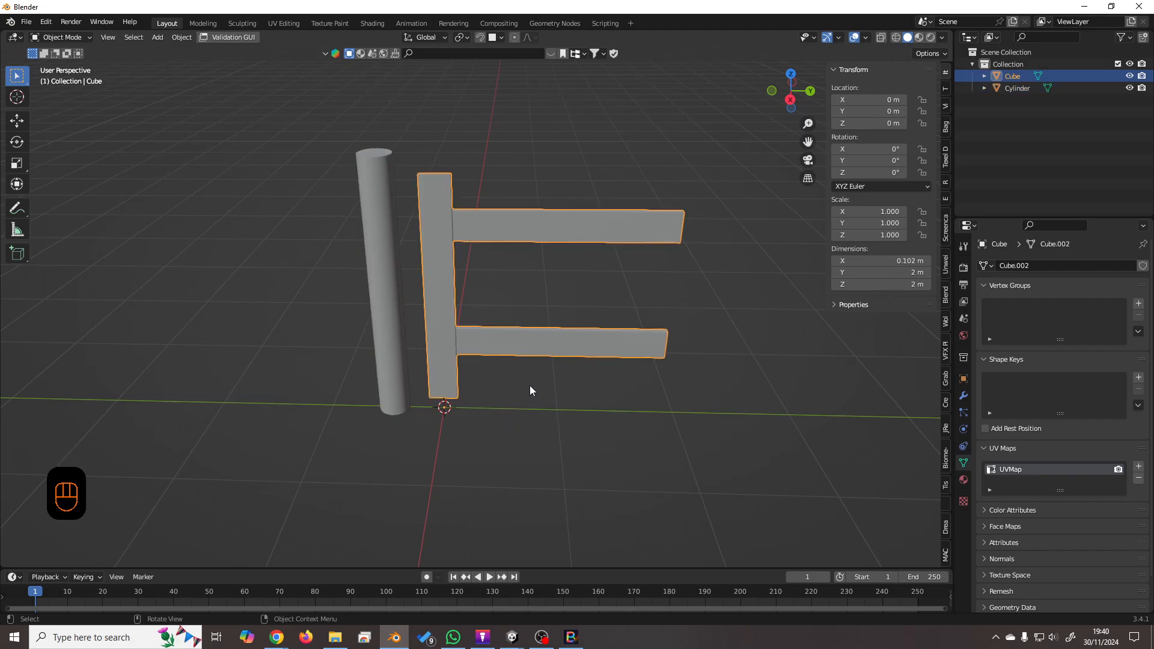
mouse_move(529, 385)
middle_mouse_down()
mouse_move(538, 349)
mouse_move(535, 391)
middle_mouse_up()
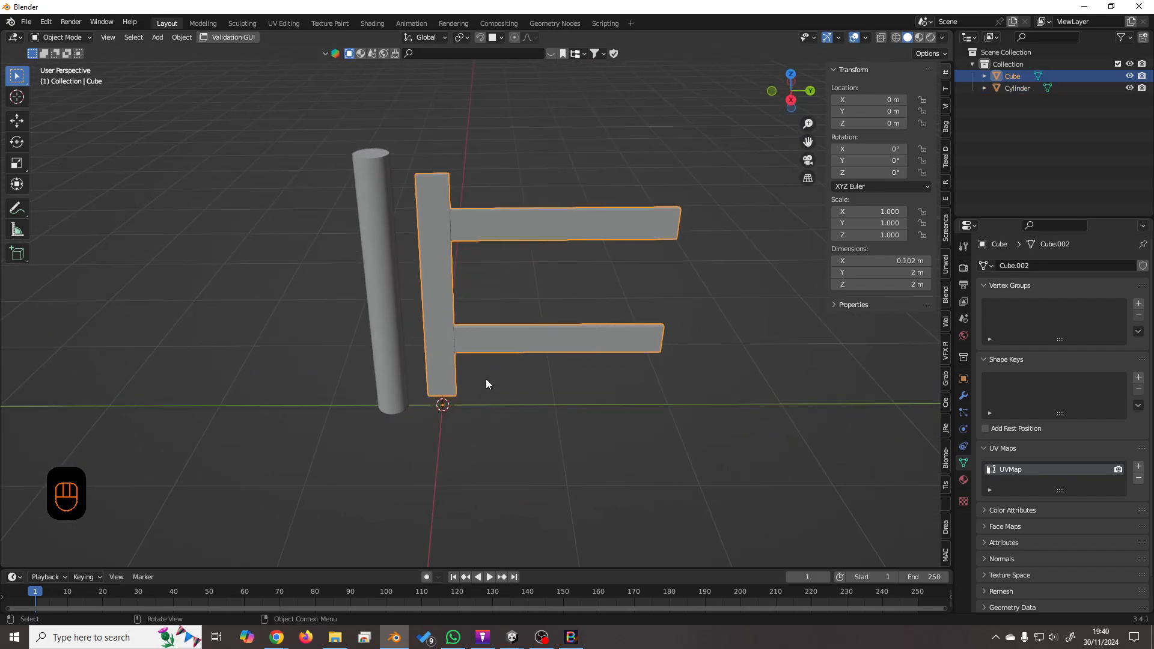
Export only the cylindrical post as fencepost.fbx into the Distribution tut project's Assets folder.
left_click(415, 297)
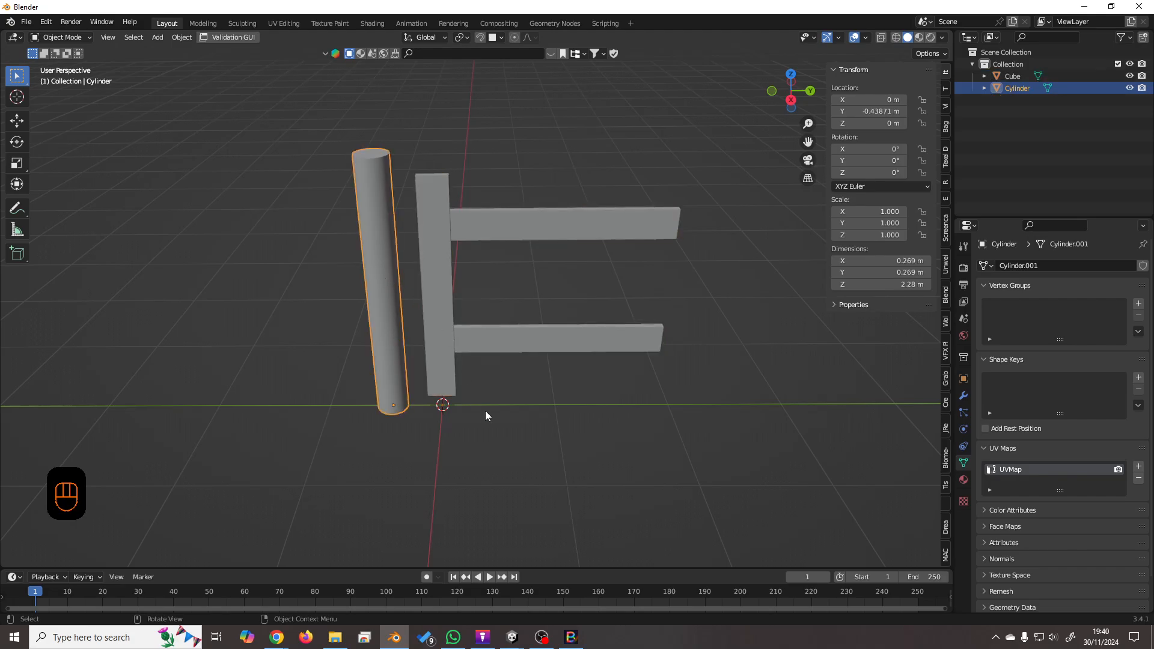
key("F4")
key("Return")
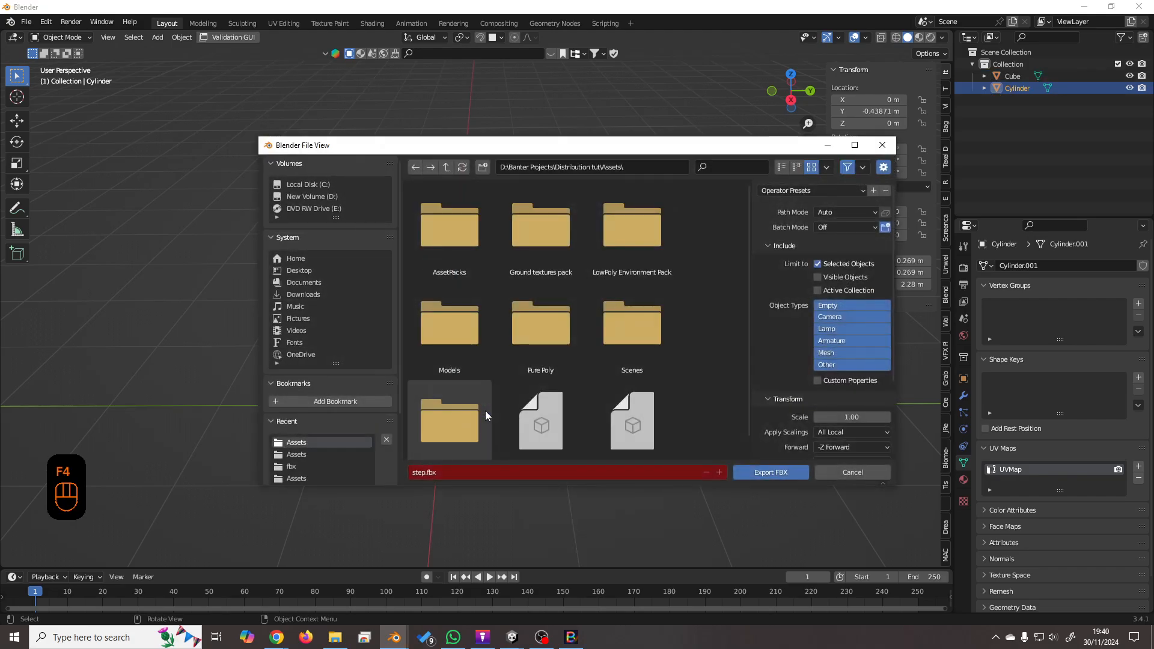
left_click(460, 472)
type("fe")
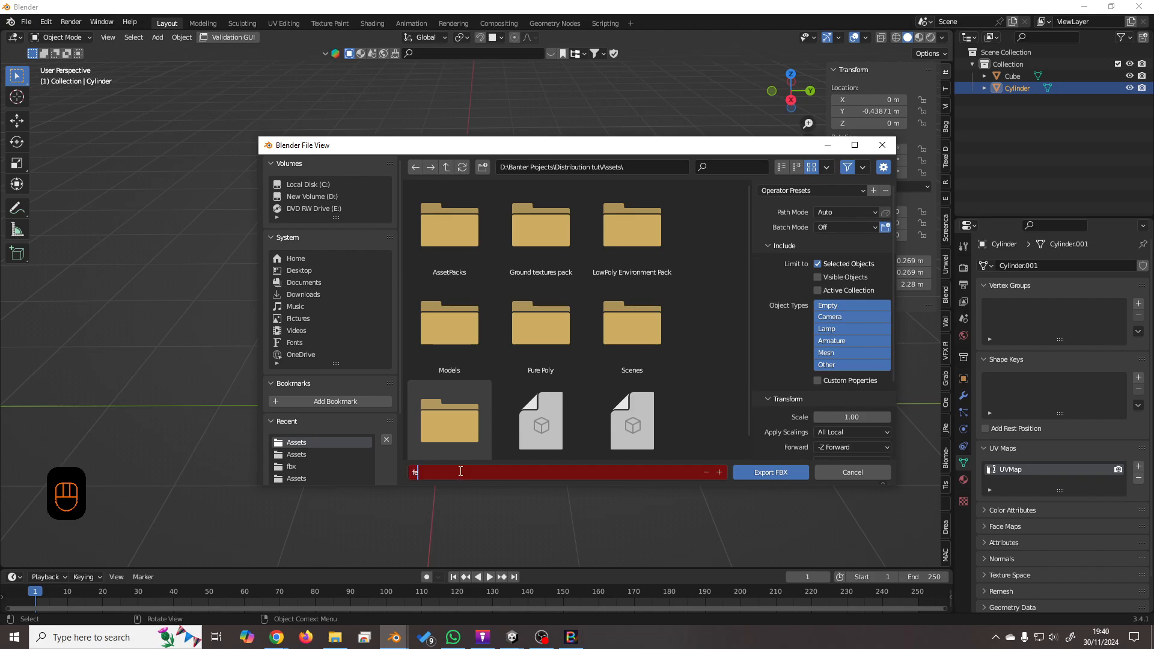
type("ncepost")
key("Return")
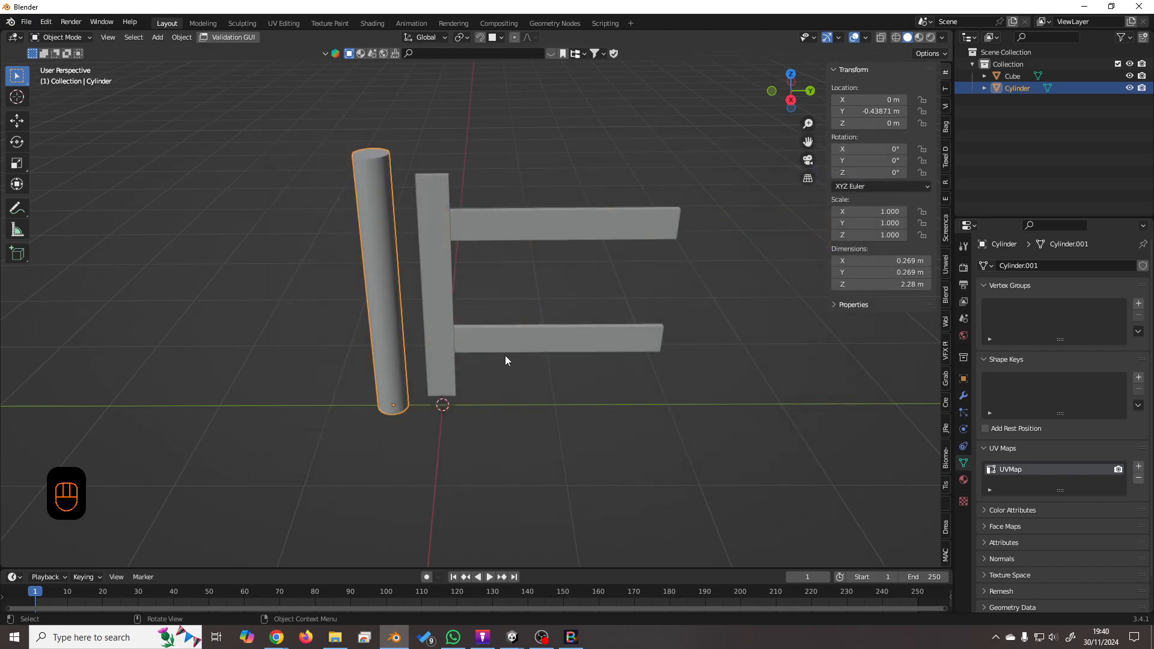
Export only the joined fence boards as fence.fbx into the same Assets folder.
left_click(449, 349)
key("F4")
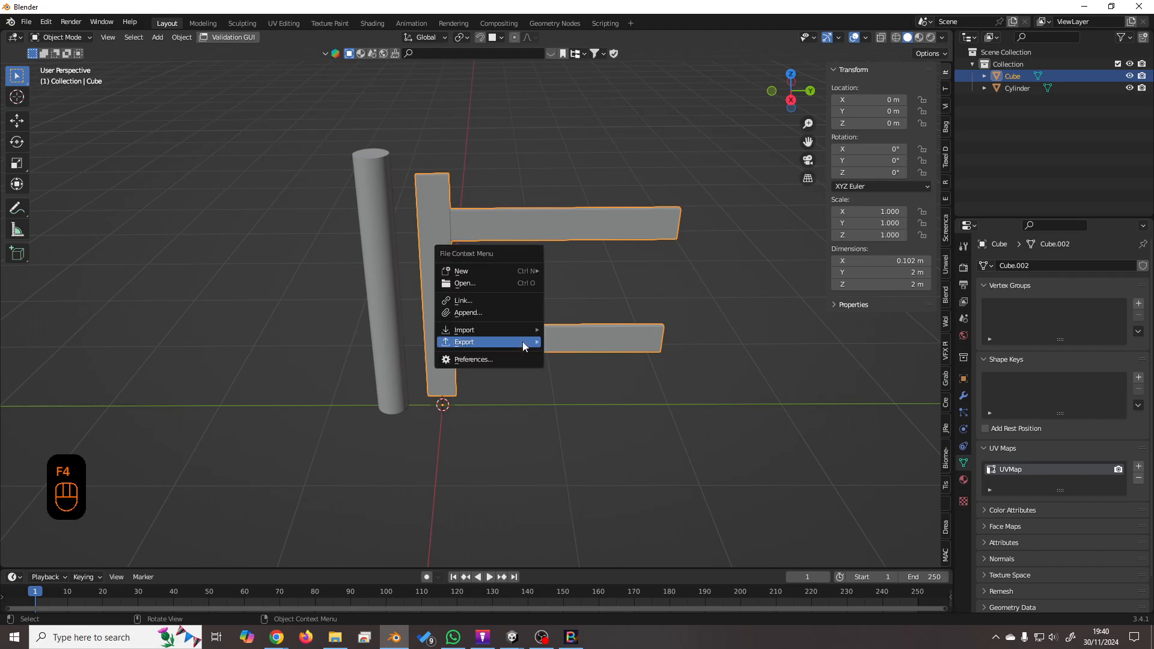
mouse_move(522, 341)
key("Return")
left_click(472, 473)
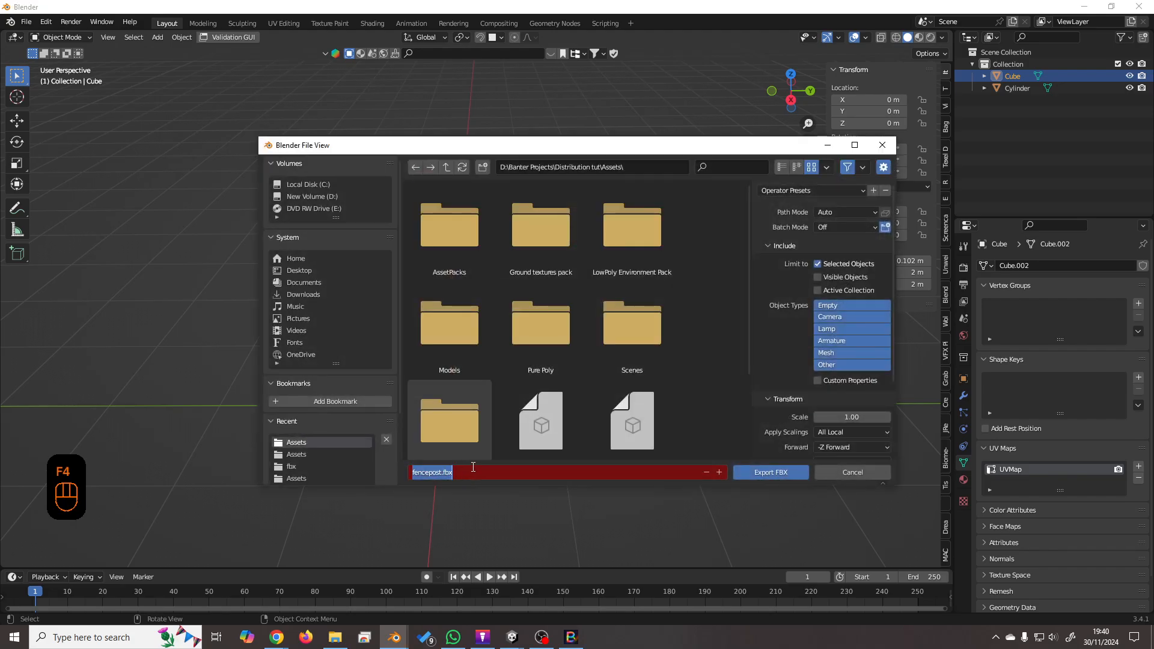
type("fence")
key("Return")
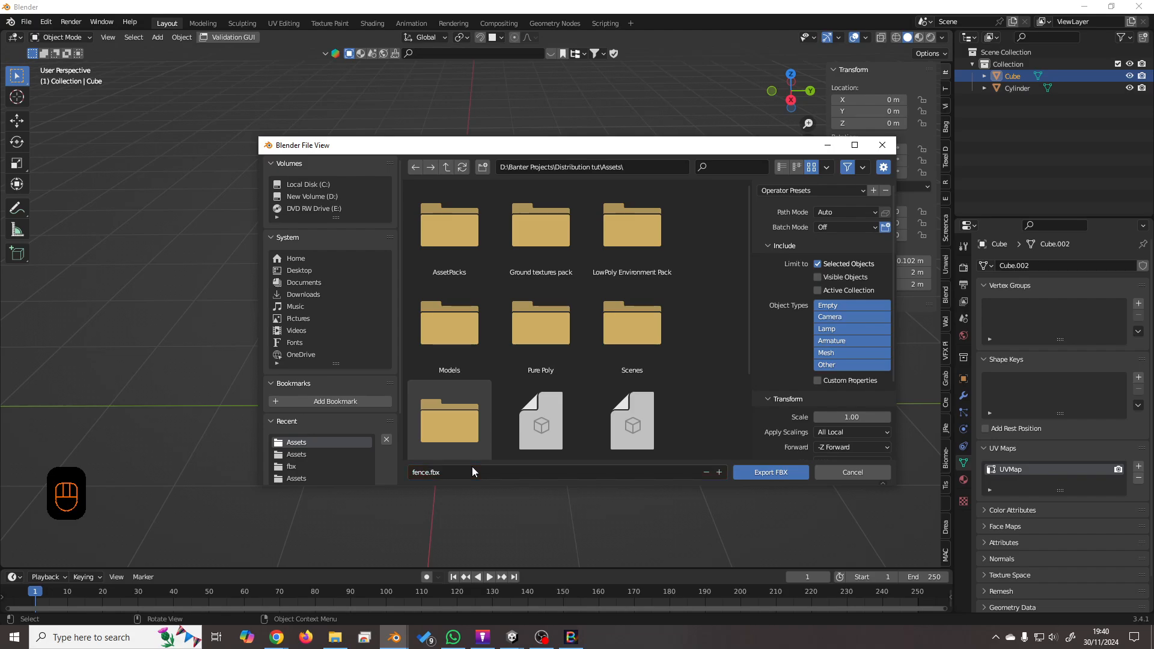
left_click(758, 476)
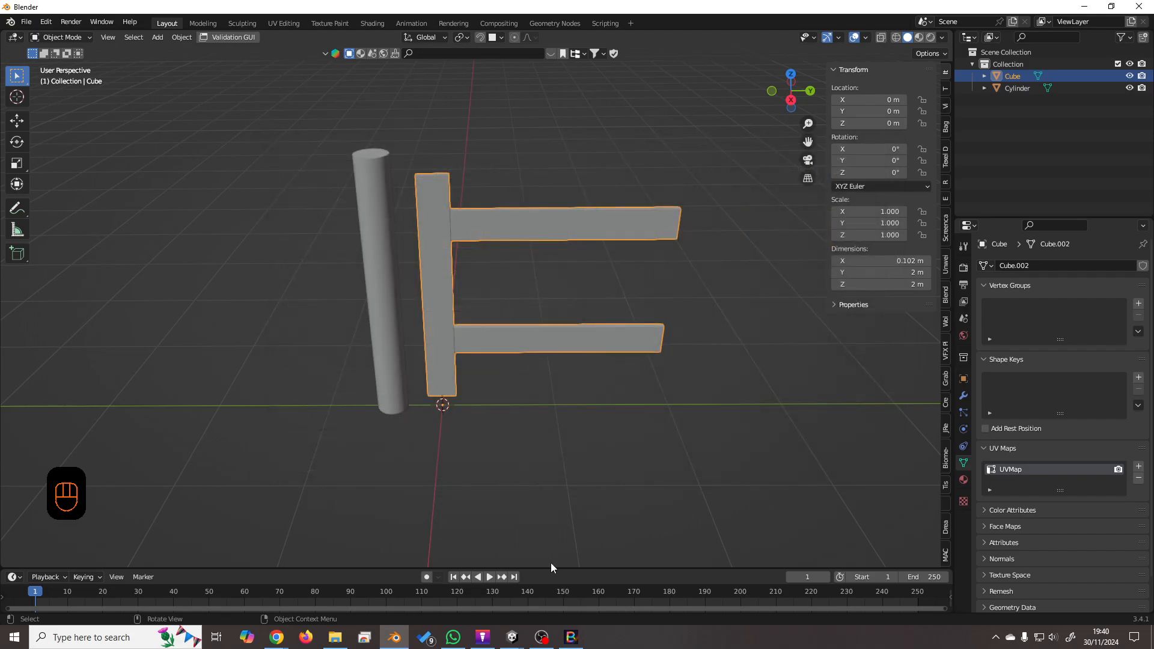
Switch to the Distribution tut project in Unity and show the contents of its root Assets folder.
mouse_move(512, 636)
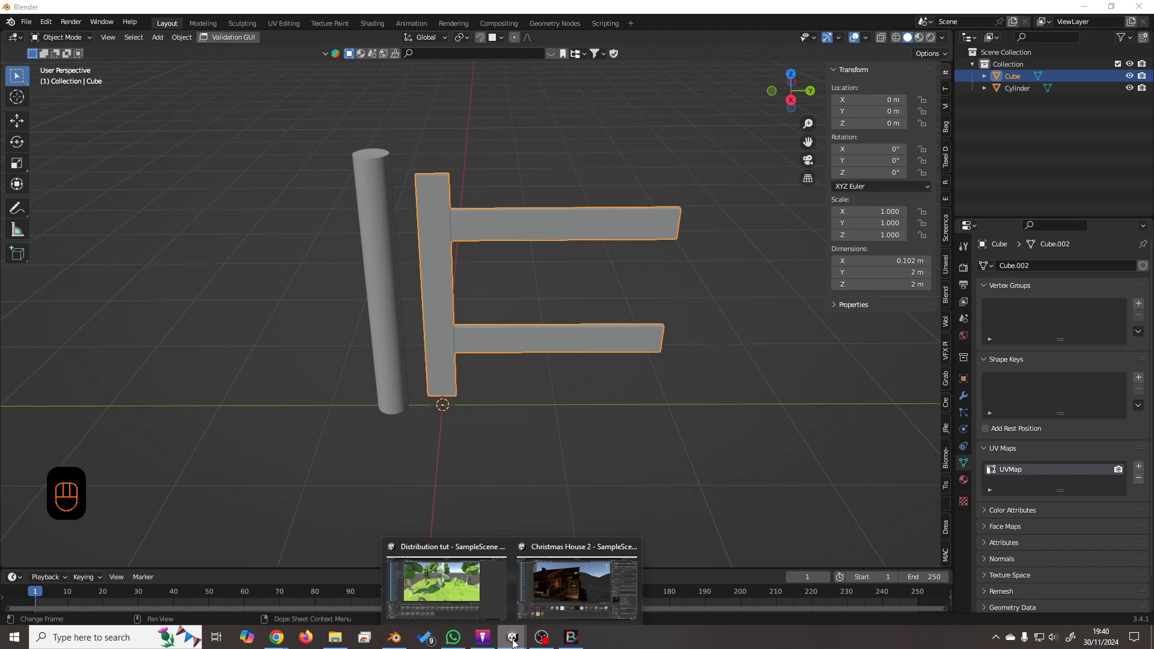
left_click(483, 585)
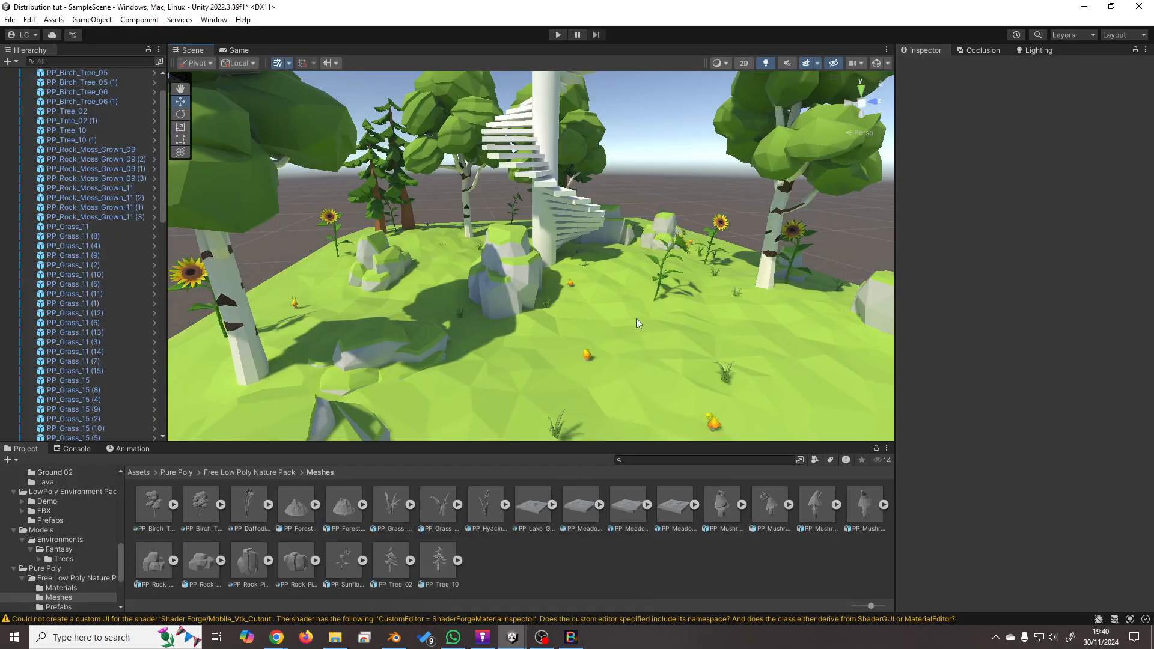
right_click_drag(641, 319, 621, 333)
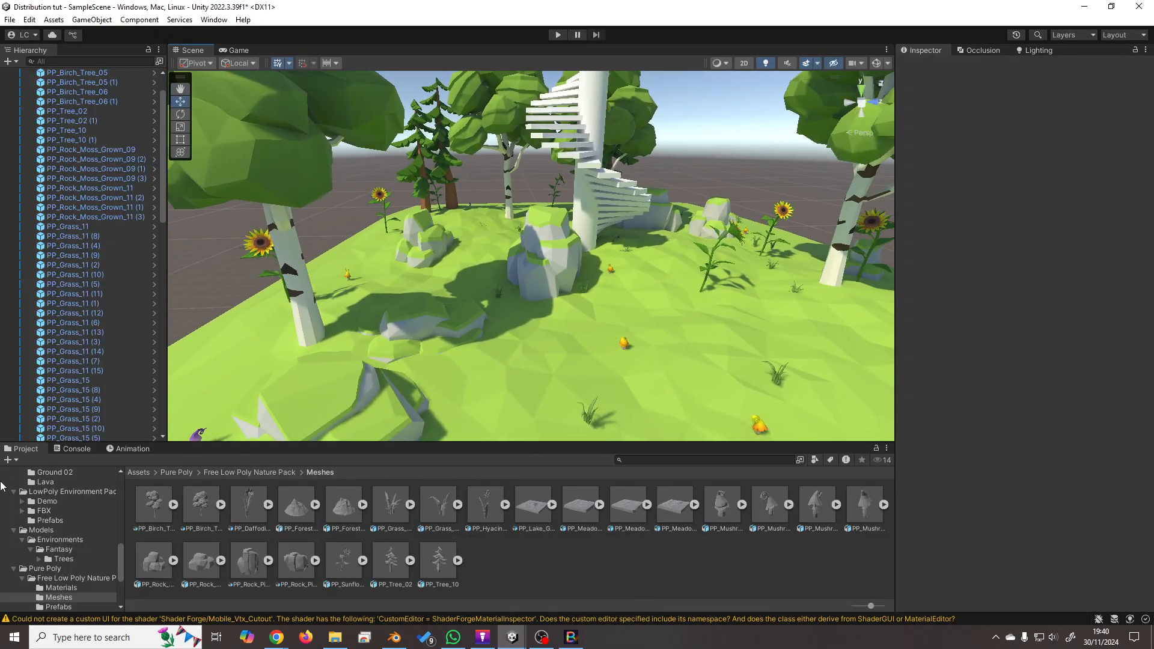
left_click(146, 471)
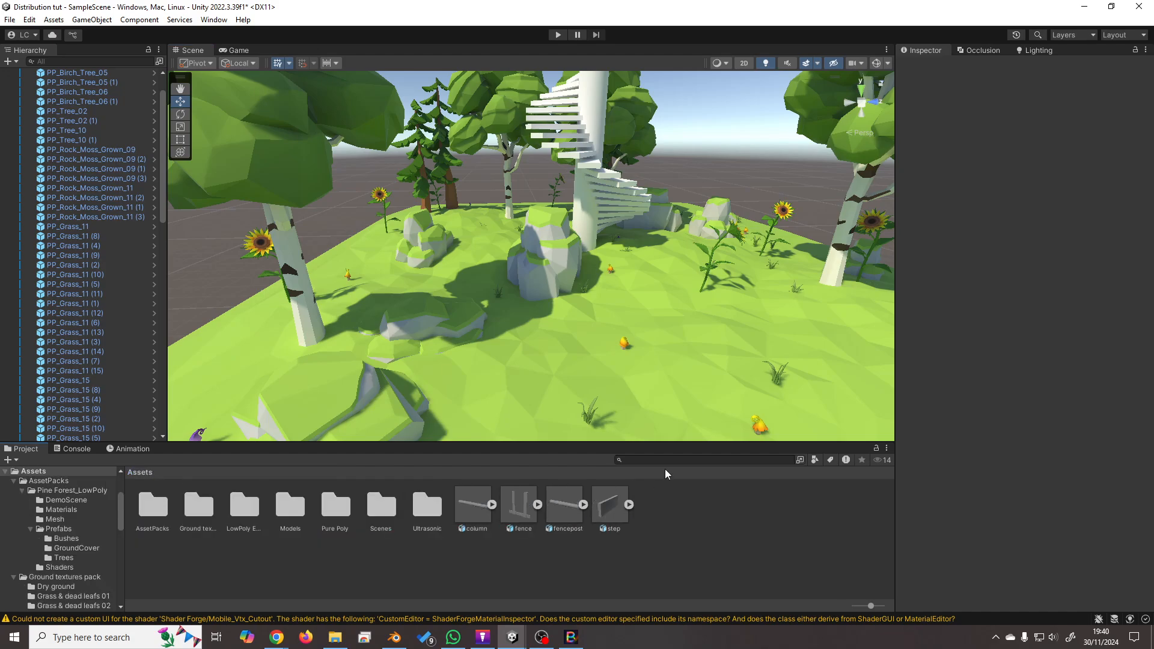
Place the fencepost model in the scene at the terrain's front corner, at about X 9.72, Y 2.04, Z -9.27.
scroll(586, 384, "down", 10)
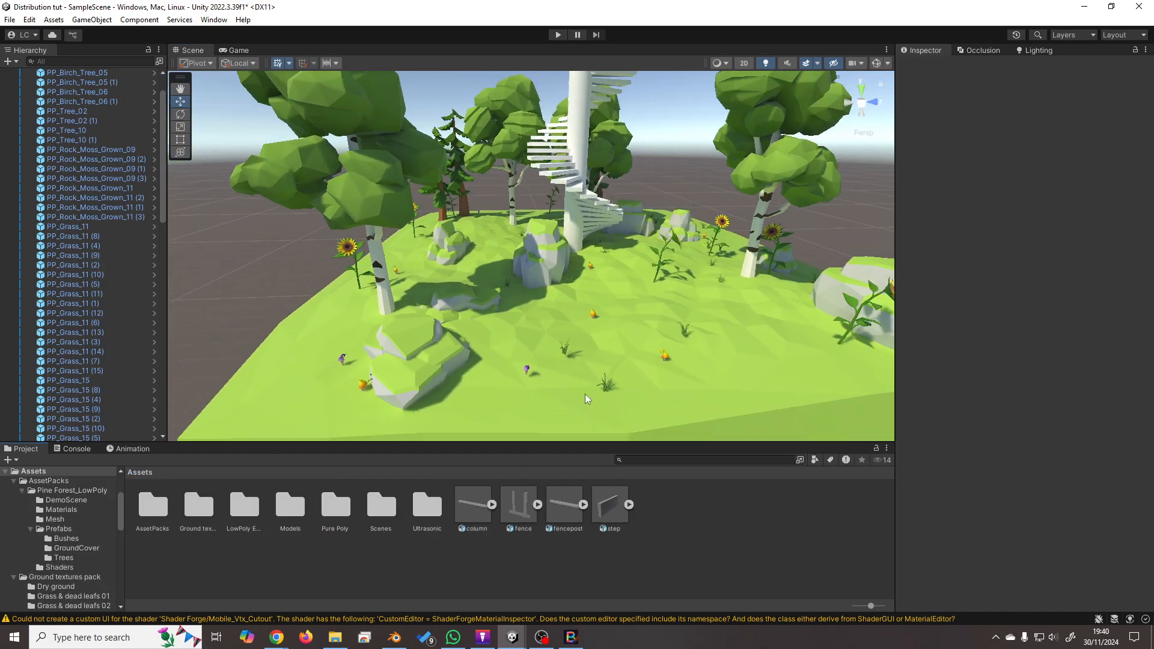
scroll(572, 339, "down", 2)
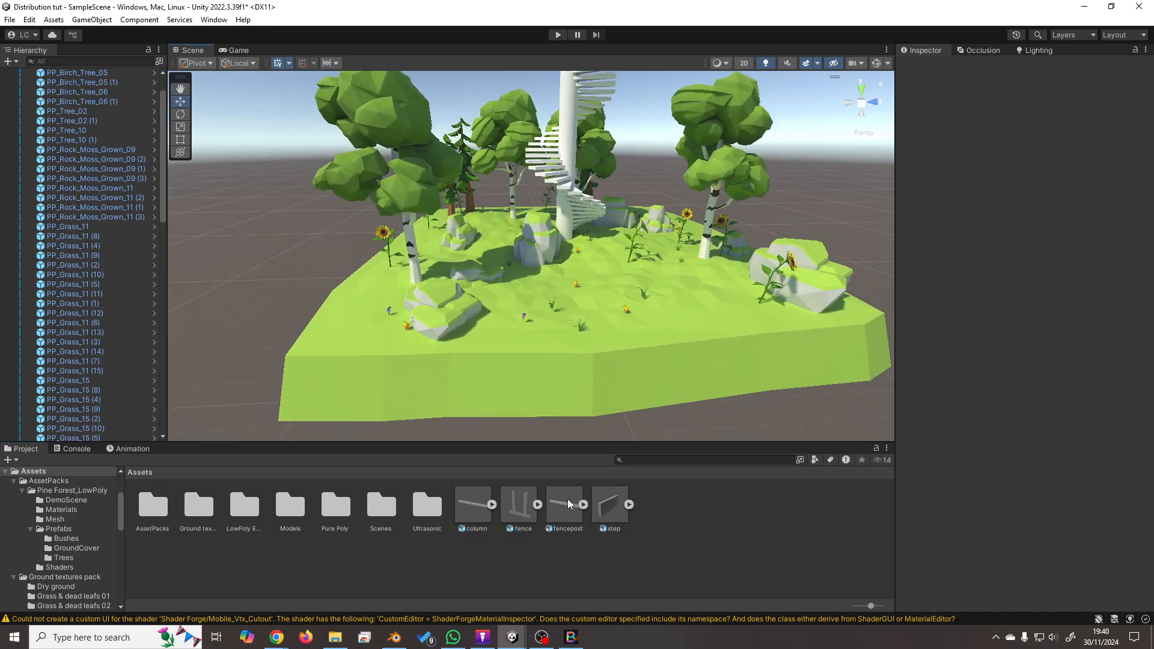
left_click_drag(567, 502, 520, 264)
scroll(595, 361, "down", 1)
scroll(539, 324, "up", 1)
left_click_drag(509, 312, 306, 348)
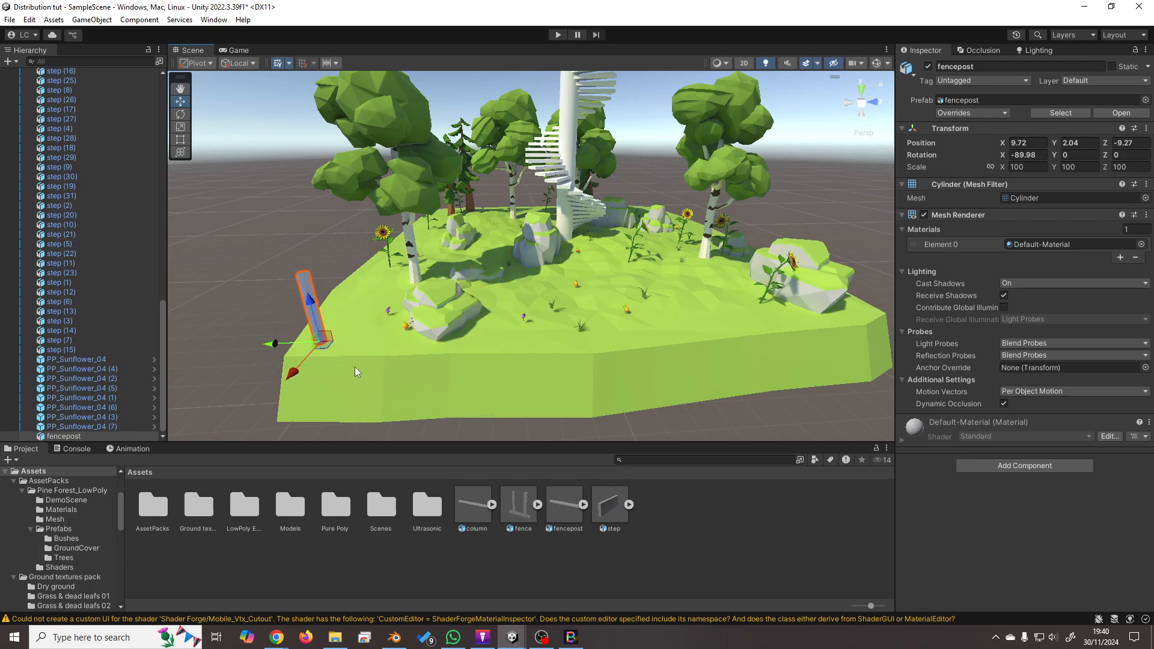
Place the fence model in the scene near the fencepost, at about X 6.68, Y 4.77, Z -7.43.
scroll(366, 363, "up", 2)
middle_click_drag(366, 363, 438, 359)
left_click_drag(524, 514, 512, 351)
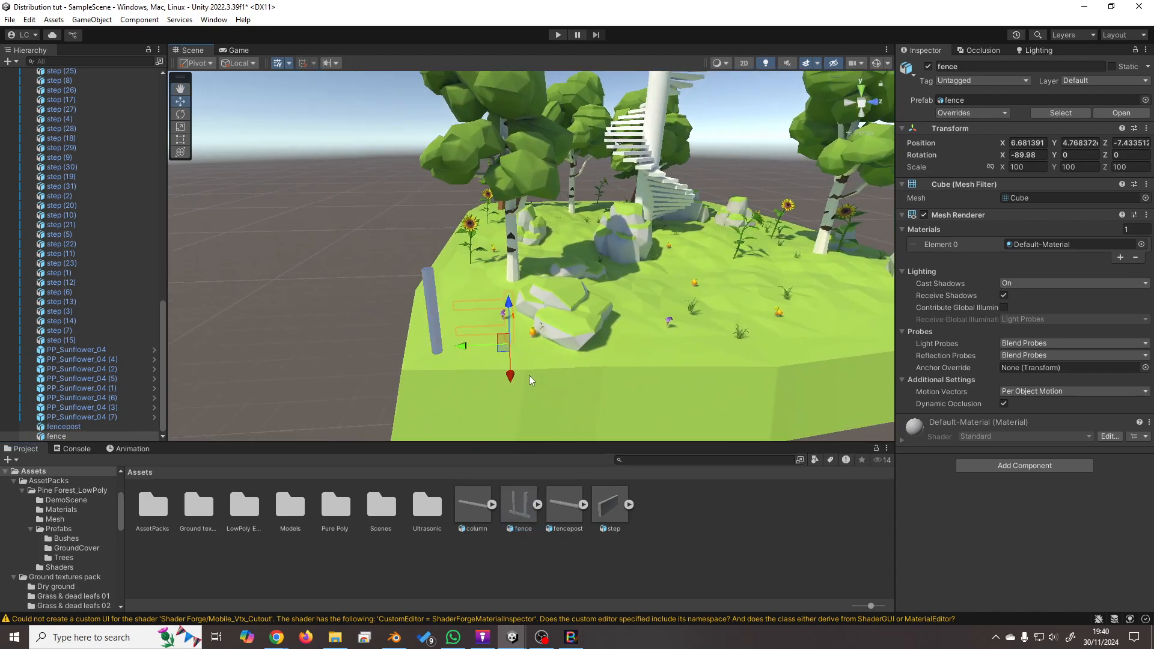
Set the fence object's Y rotation to 180.
left_click(437, 348)
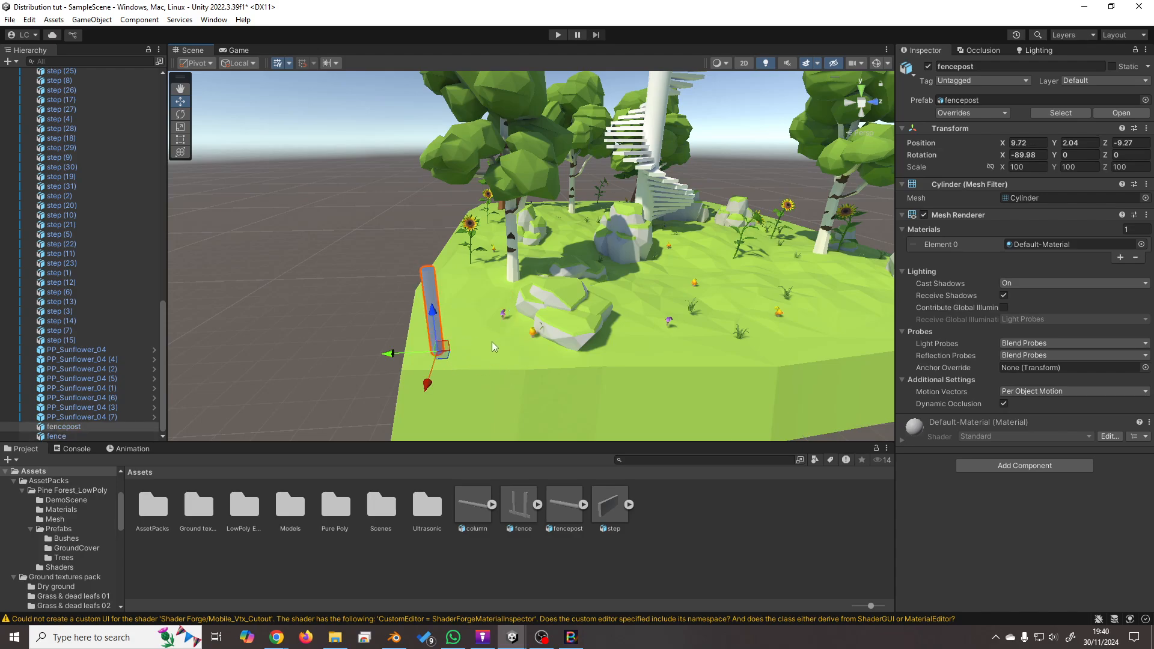
left_click(72, 436)
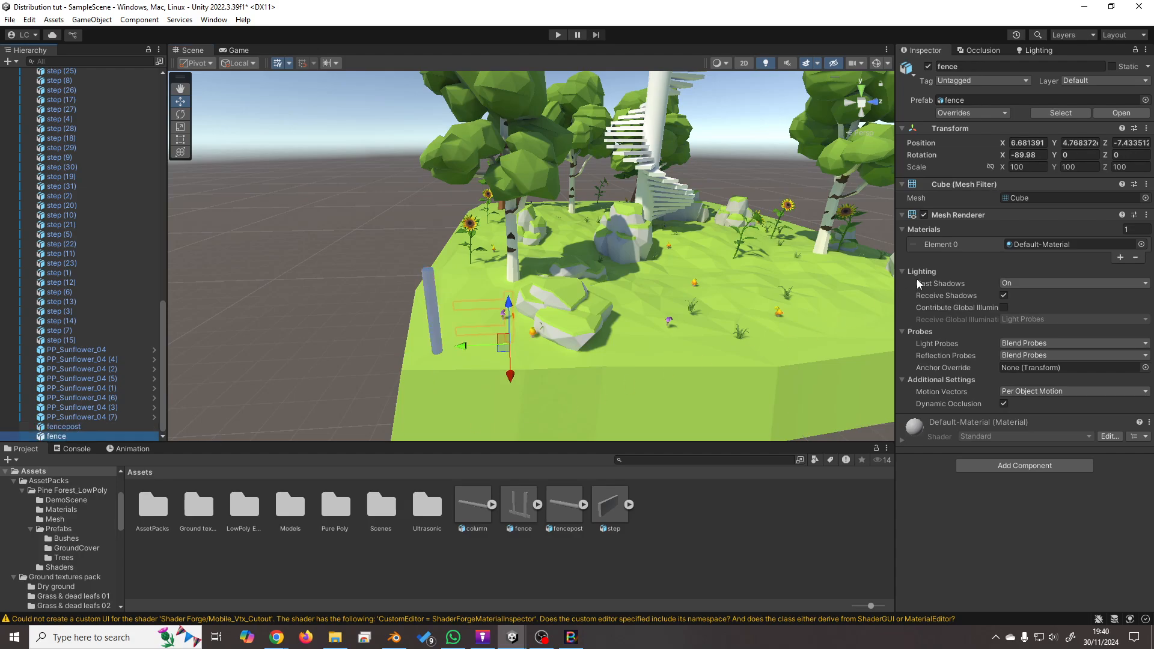
left_click(1078, 155)
type("18")
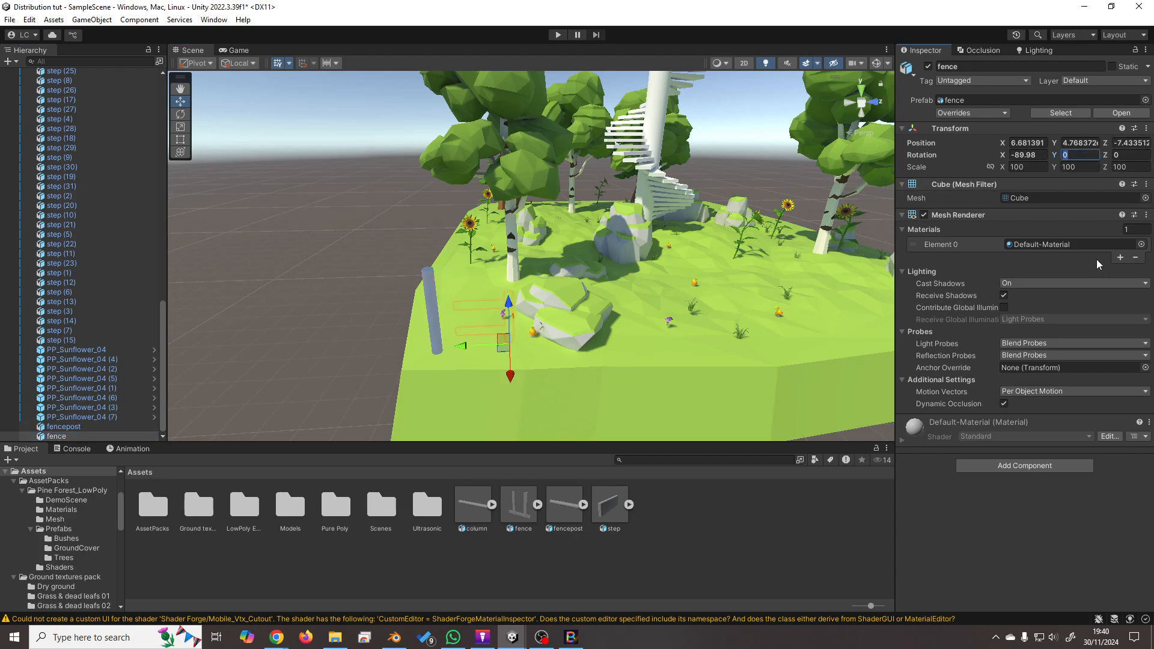
type("0")
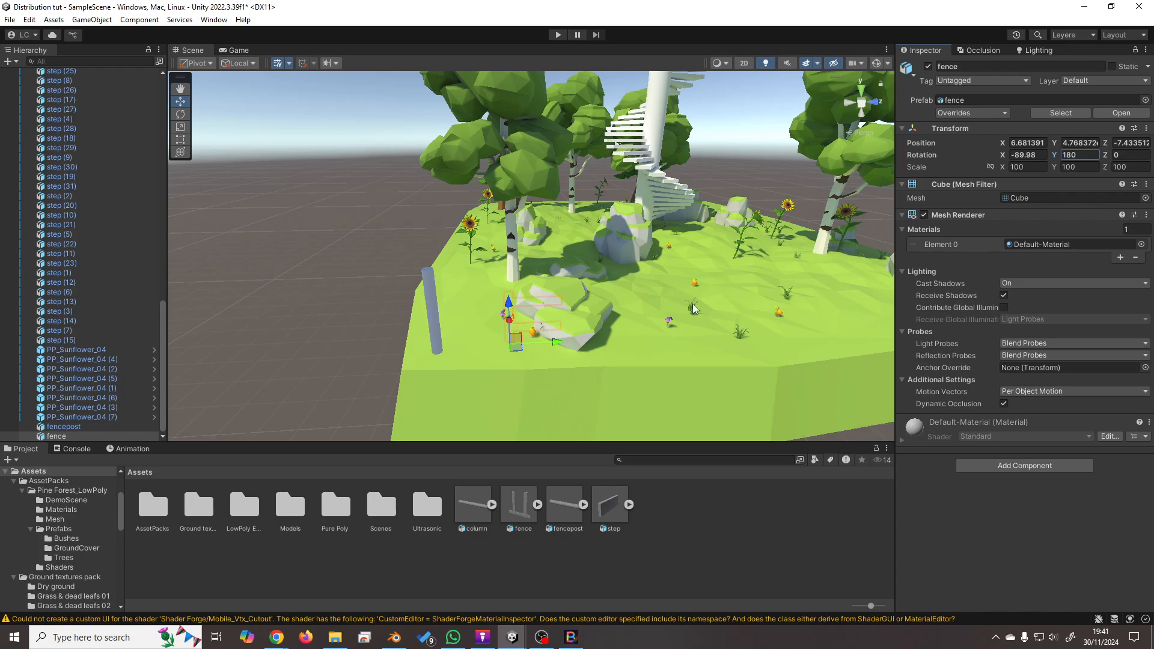
Lower the fence to the ground and move it beside the fencepost, to about X 9.73, Y 2.07, Z -8.98.
left_click_drag(508, 303, 510, 243)
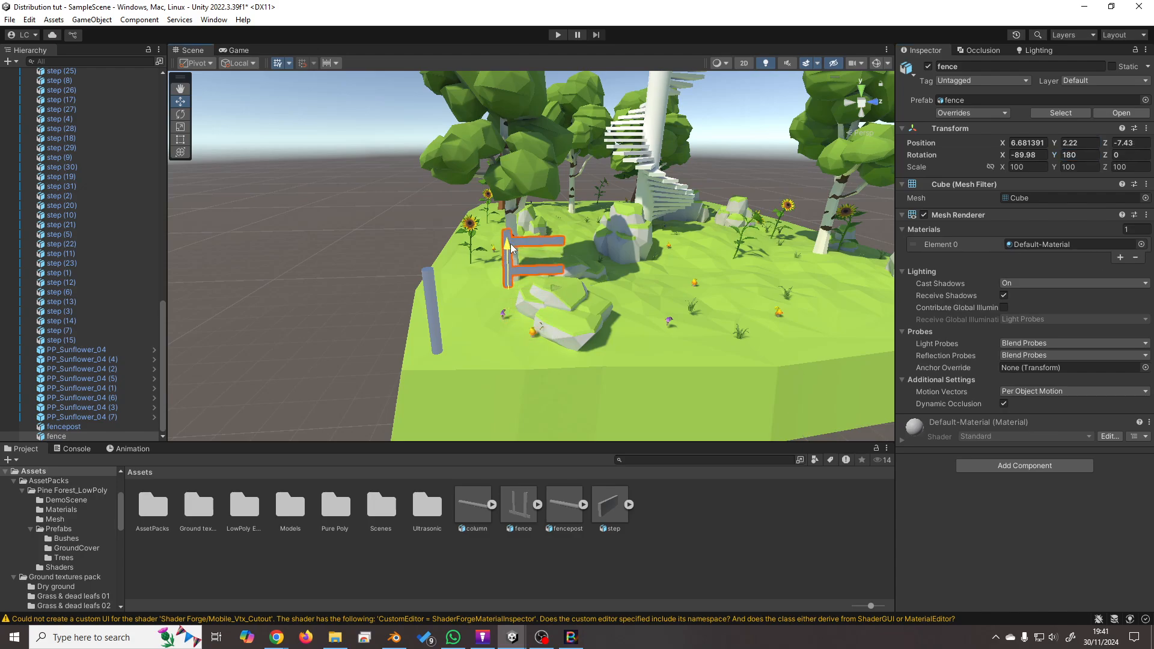
left_click(861, 90)
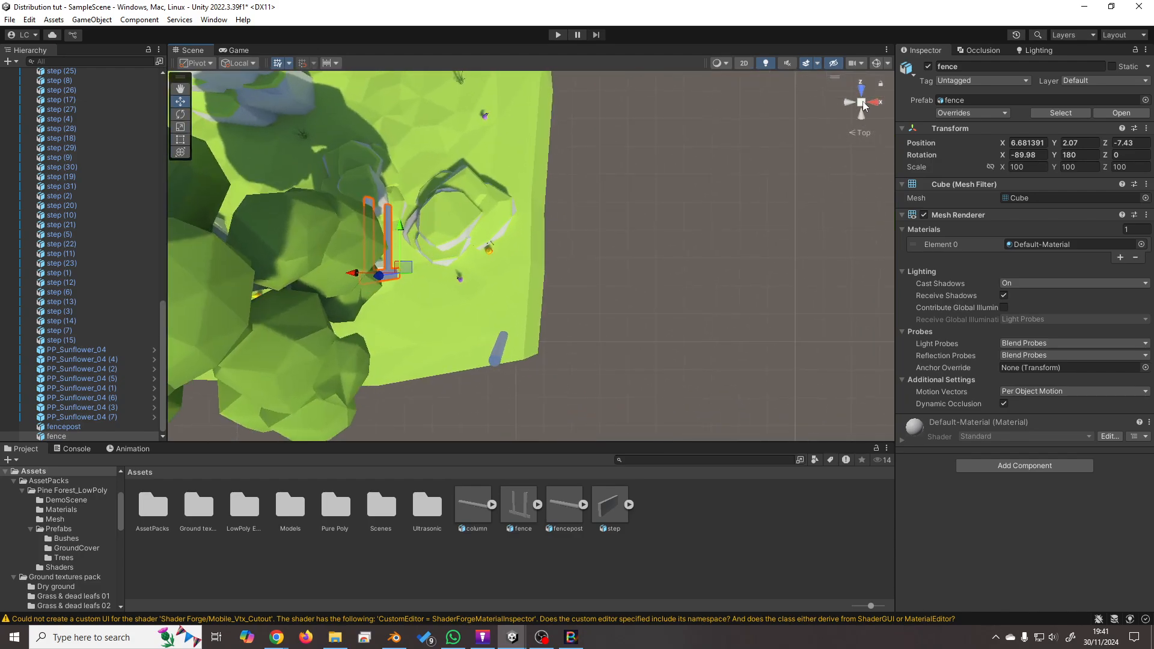
left_click_drag(308, 276, 480, 366)
right_click_drag(772, 302, 493, 234)
left_click(862, 103)
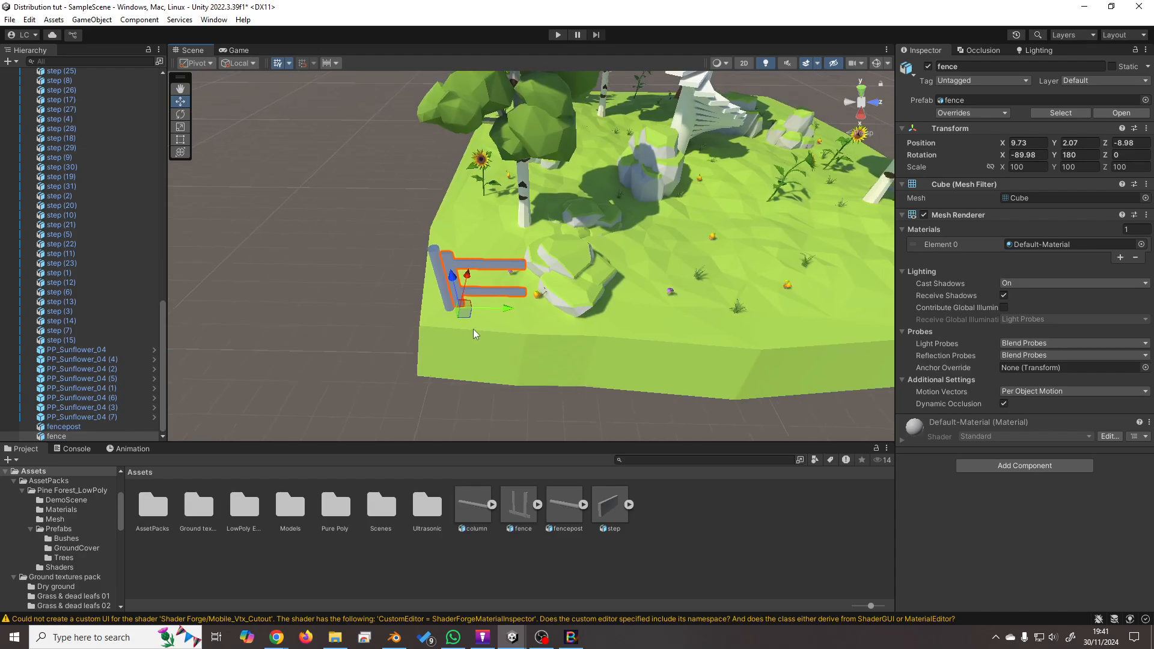
Examine the fence's placement against the fencepost and along the front edge of the terrain.
scroll(475, 324, "up", 3)
middle_click_drag(503, 267, 562, 238)
right_click_drag(562, 238, 567, 177)
middle_click_drag(567, 306, 508, 343)
scroll(510, 346, "down", 1)
right_click_drag(552, 305, 550, 342)
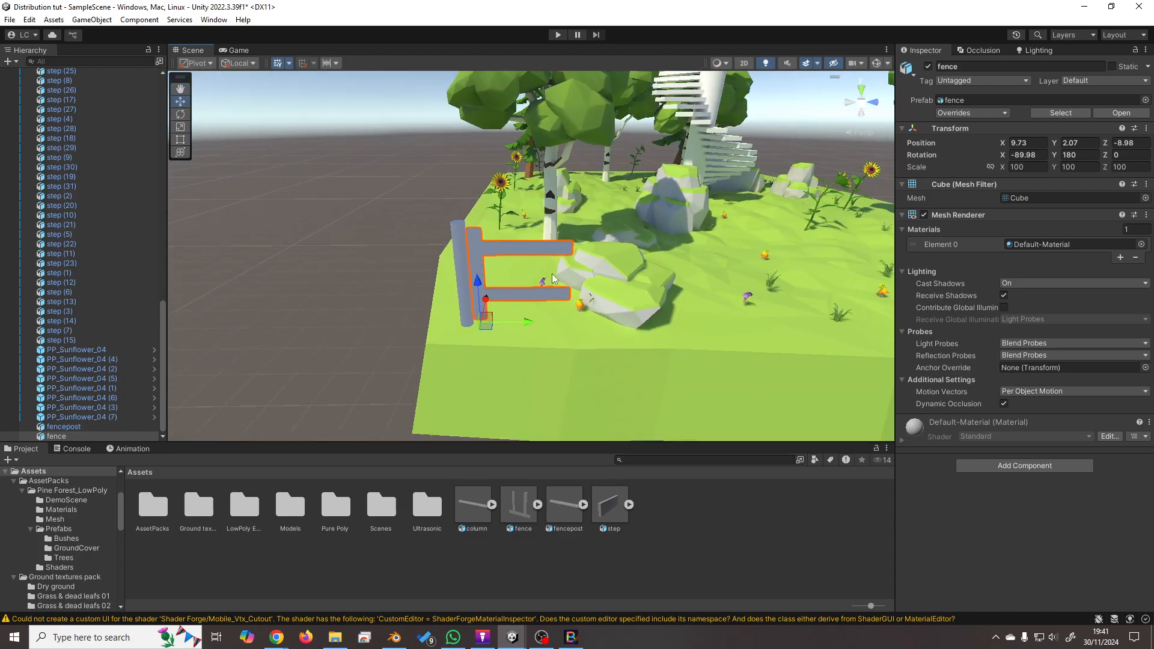
scroll(554, 327, "down", 3)
middle_click_drag(651, 276, 504, 355)
scroll(516, 339, "down", 3)
scroll(506, 350, "up", 2)
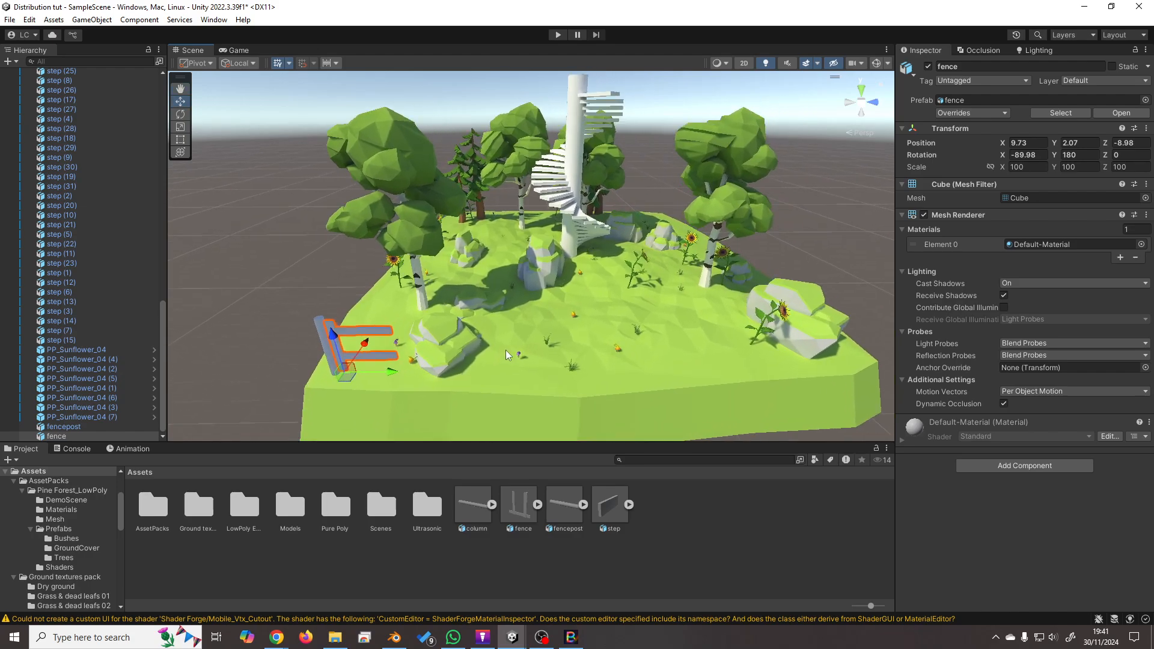
left_click(1042, 144)
type("L")
key("Escape")
left_click(1034, 144)
type("L(9.73")
type(",-10")
key("Return")
left_click(1033, 143)
type("L")
key("Escape")
Duplicate the fence until there are eight fences in the scene, and select all eight.
left_click(83, 433)
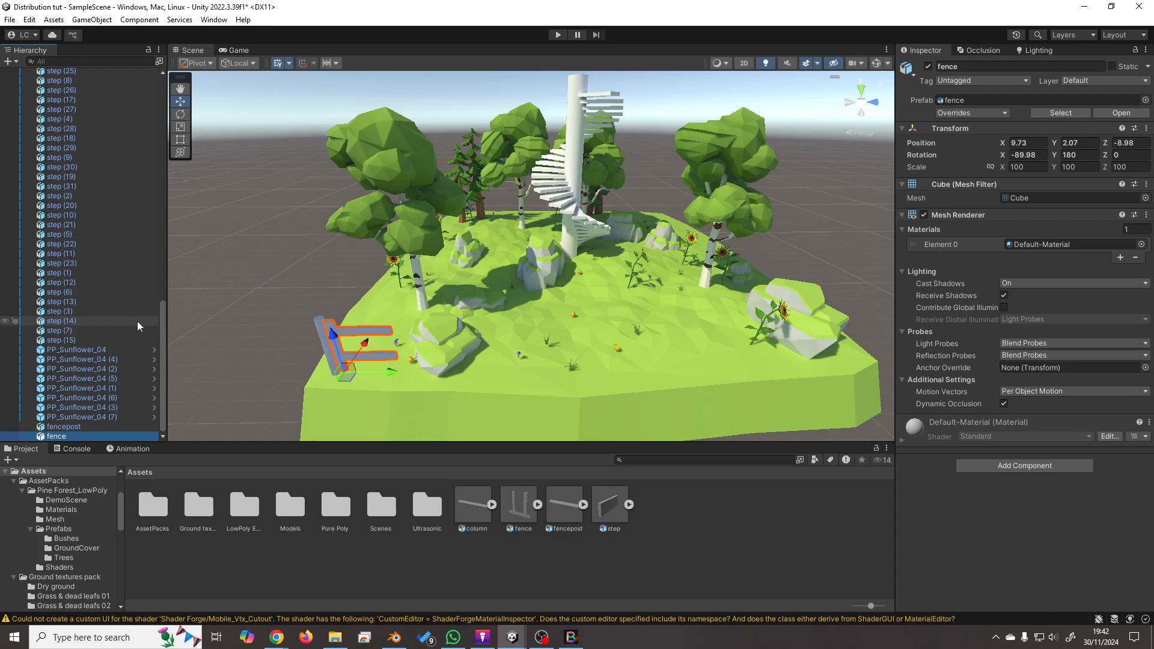
key("ctrl+d")
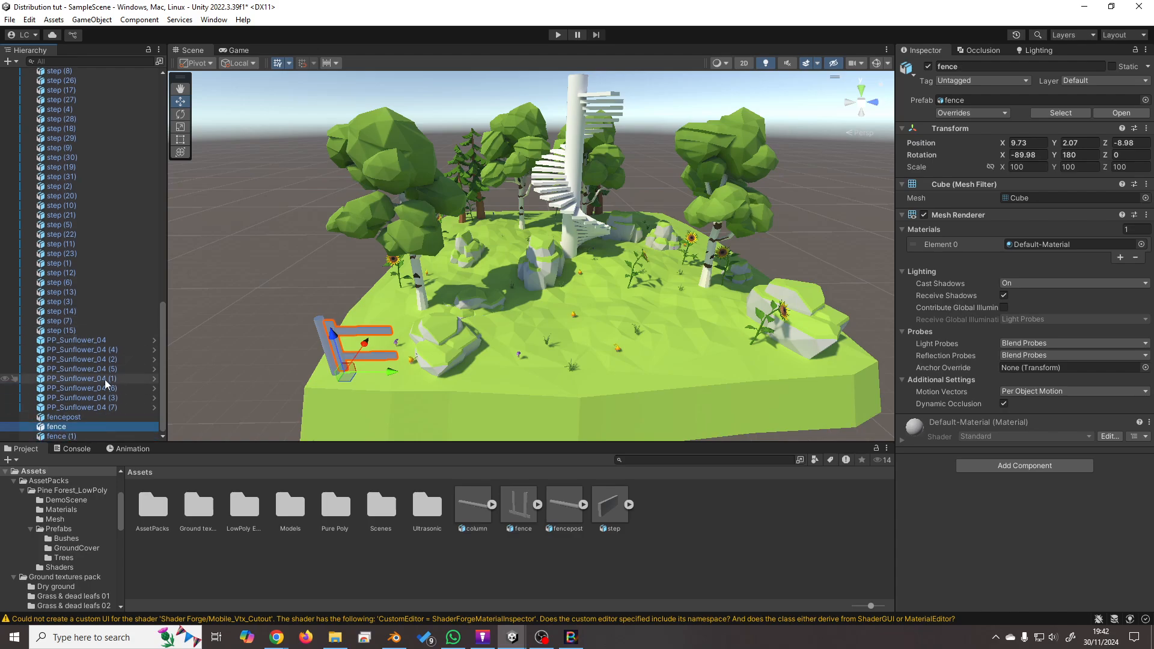
left_click(105, 435, "shift")
key("ctrl+d")
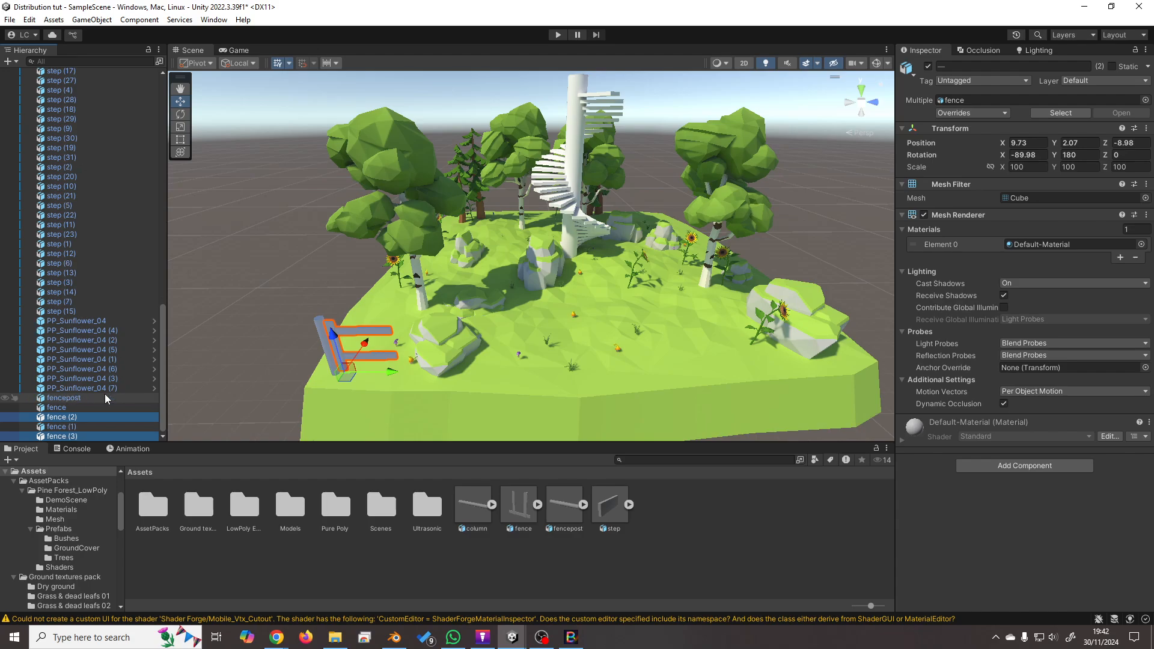
left_click(83, 405)
left_click(89, 434, "shift")
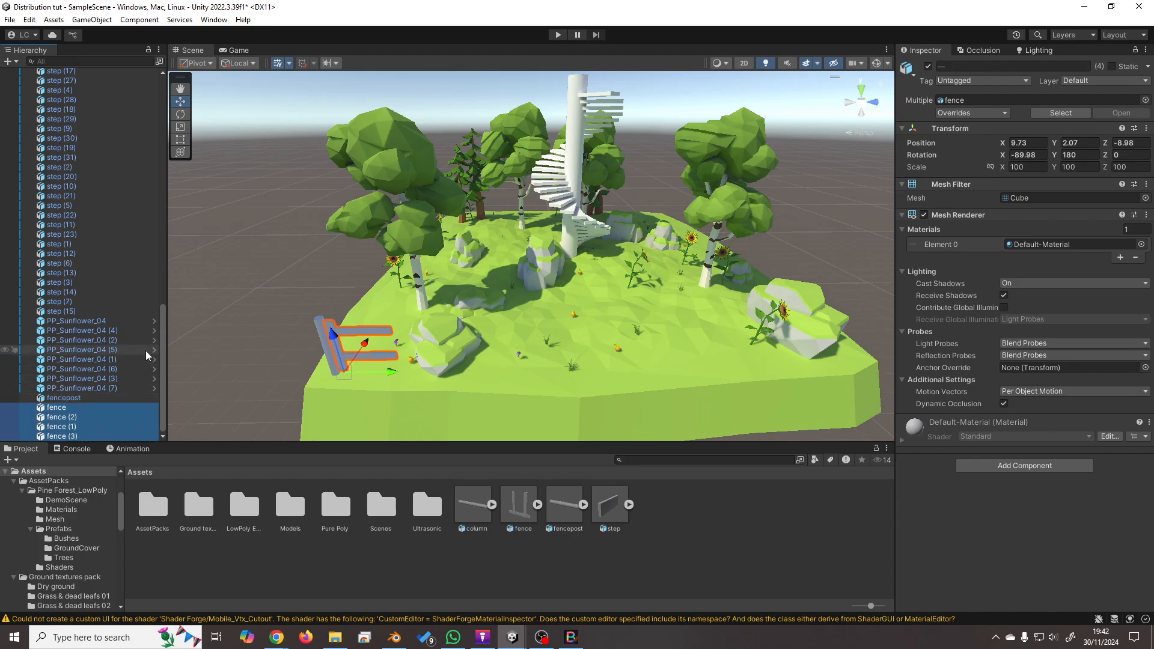
key("ctrl+d")
left_click(80, 369)
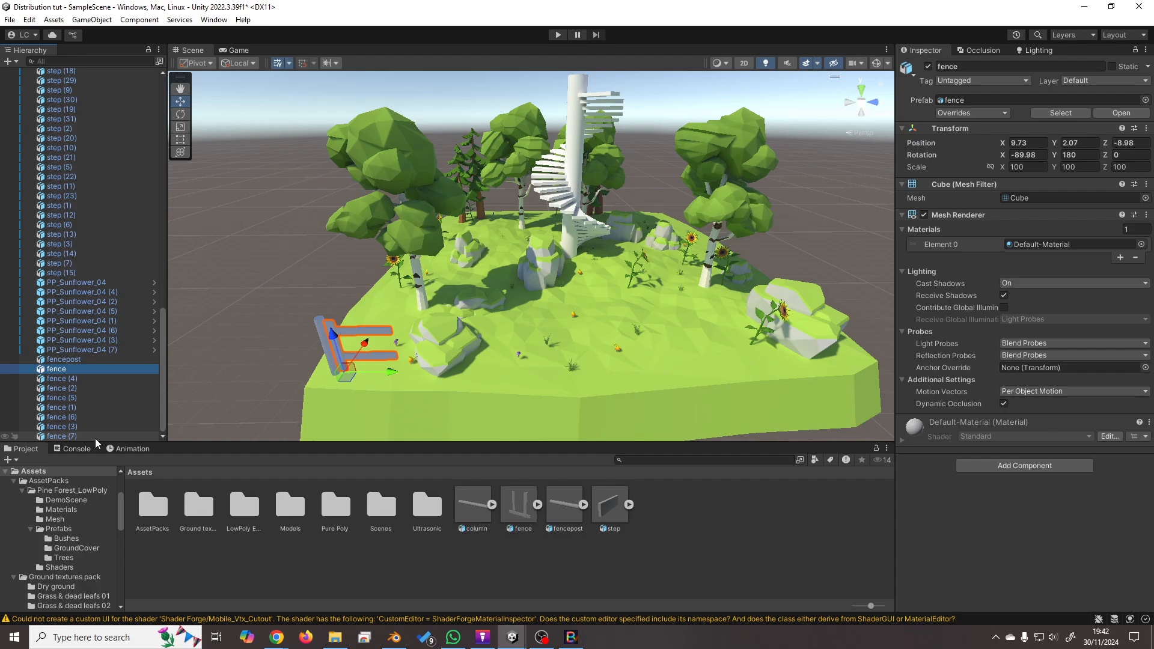
left_click(94, 436, "shift")
Try to distribute the eight selected fences along the X axis with L(9.73,-10).
left_click(1041, 143)
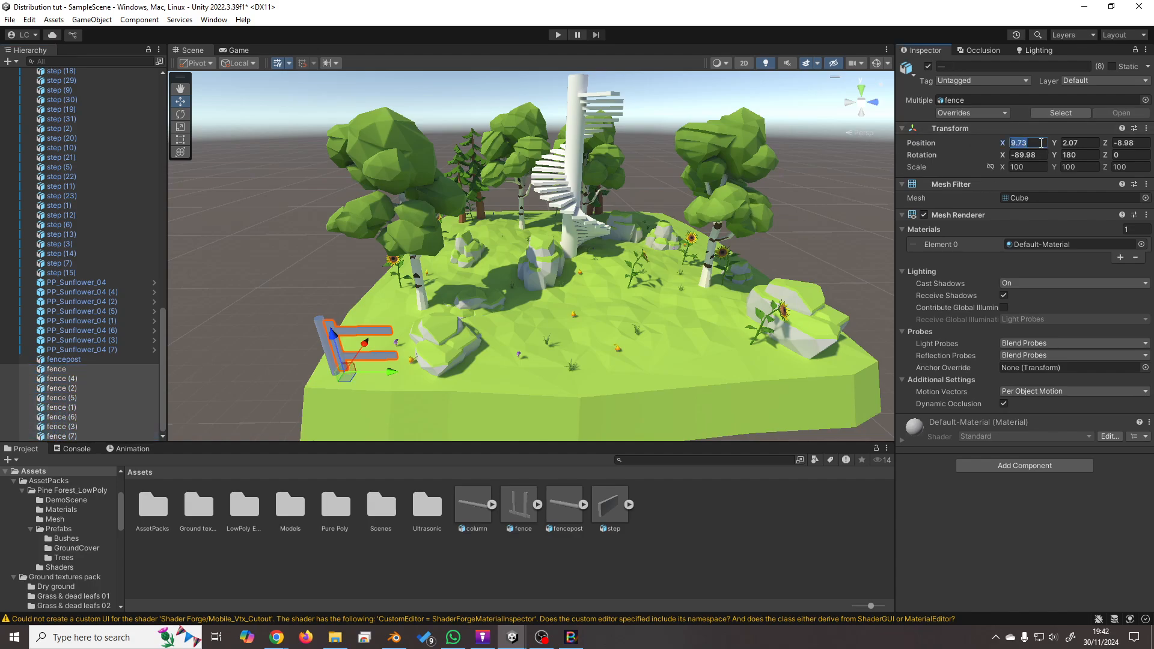
type("L(9.73,10)")
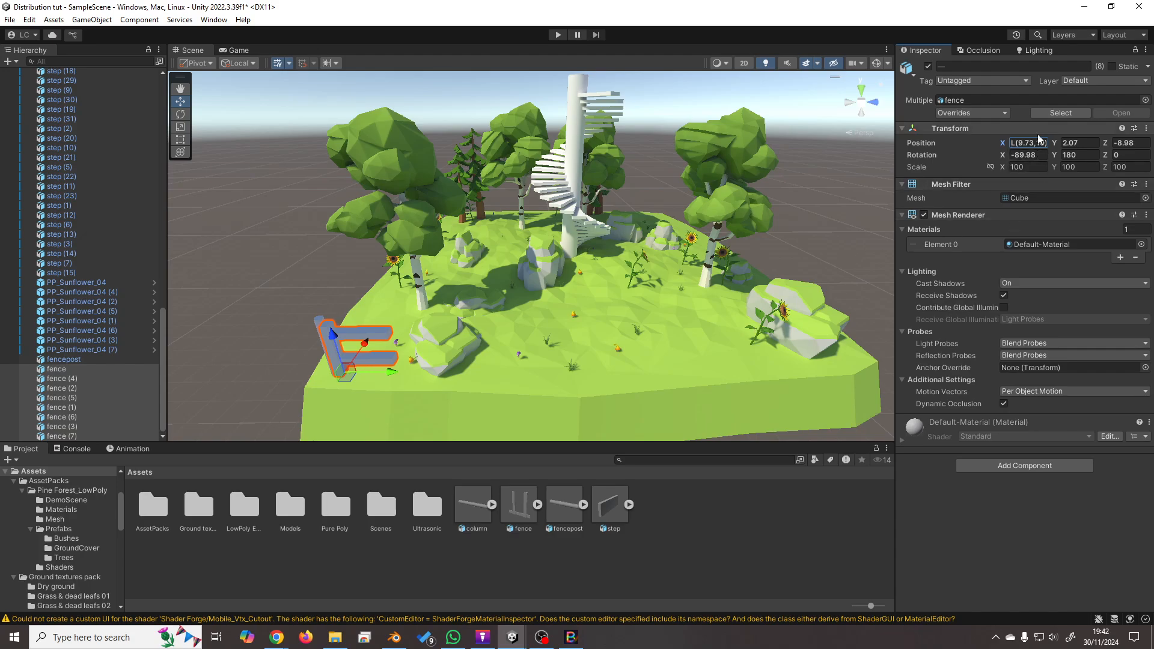
type("-")
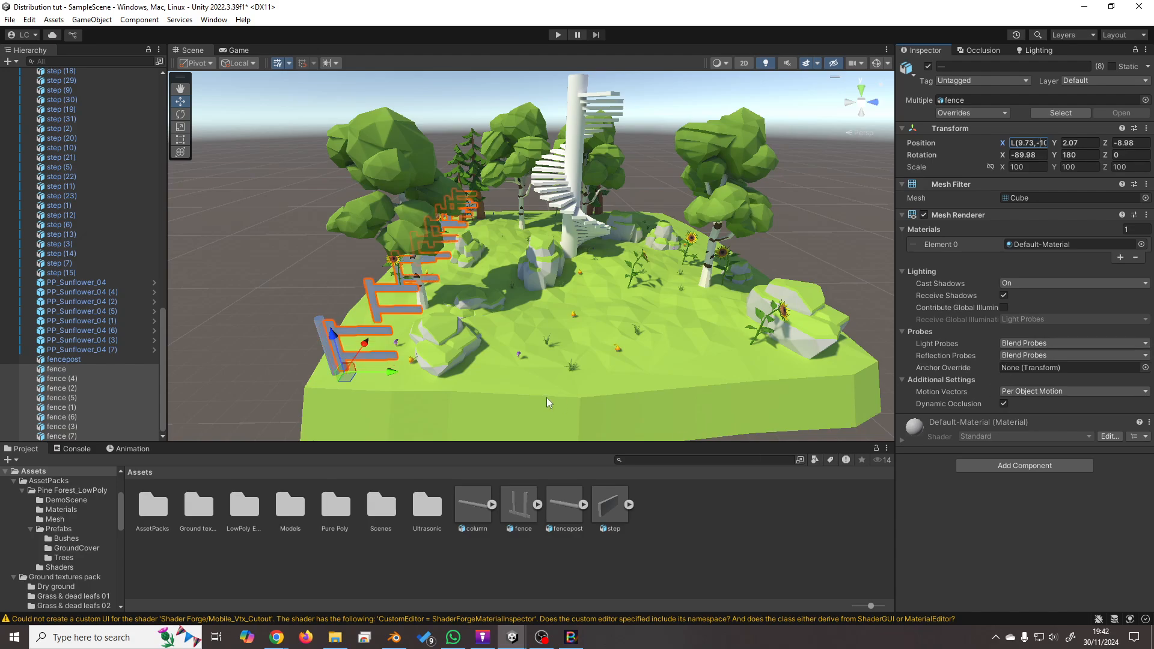
Set the X position of all selected fences back to 9.73.
key("shift+End")
key("BackSpace")
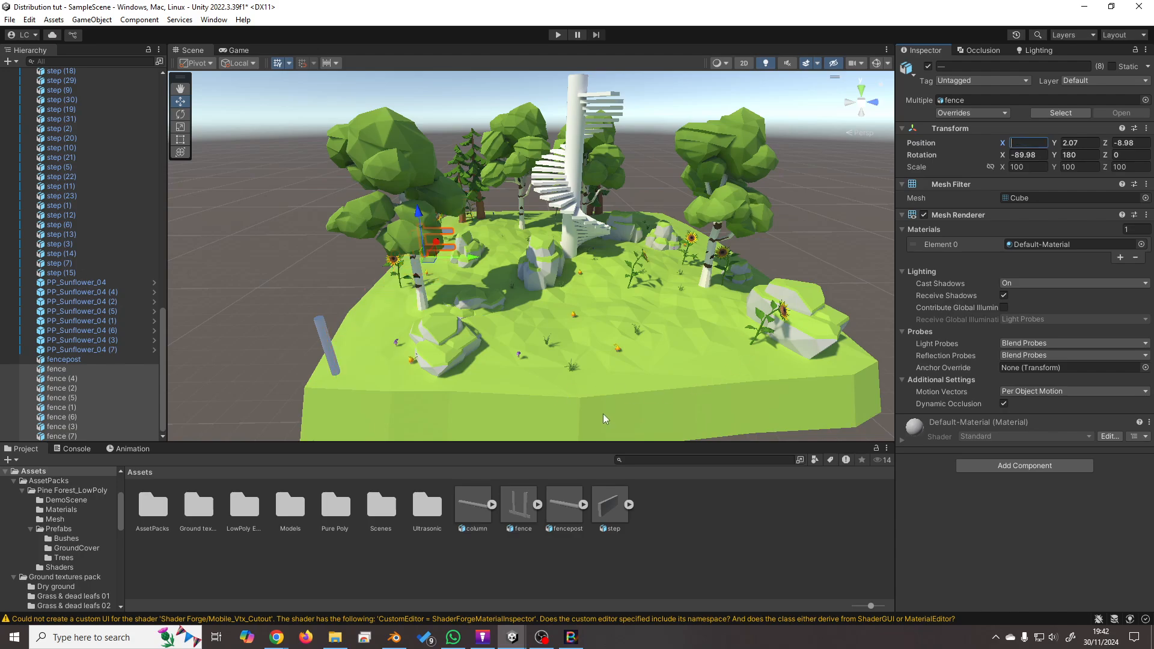
type("9")
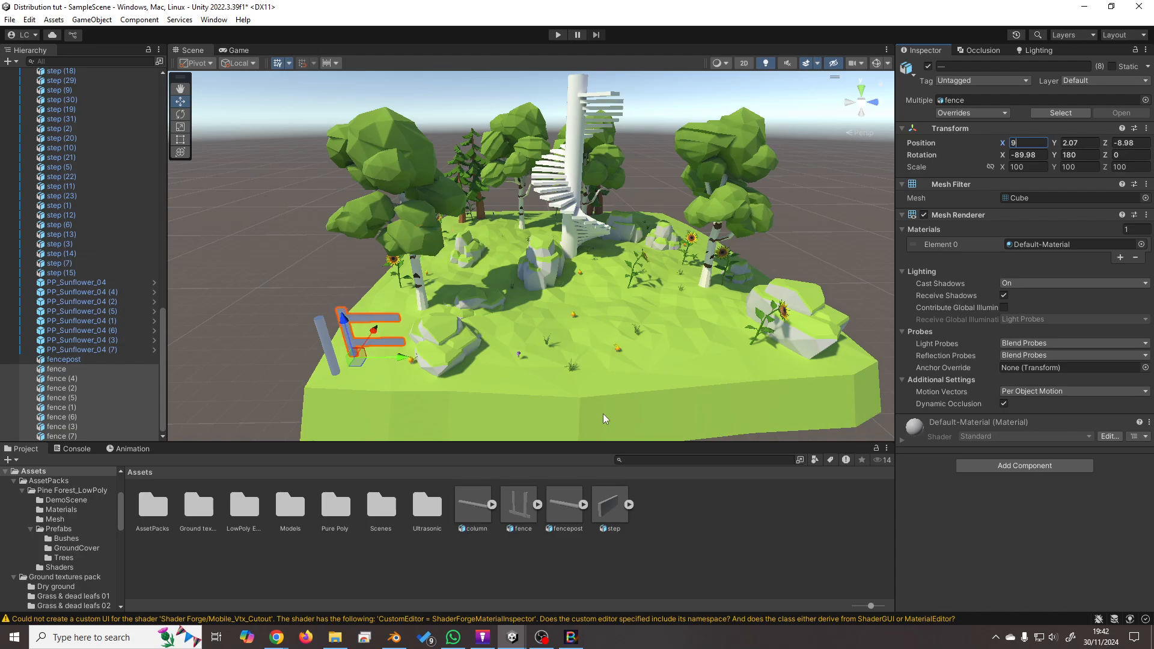
type(".73")
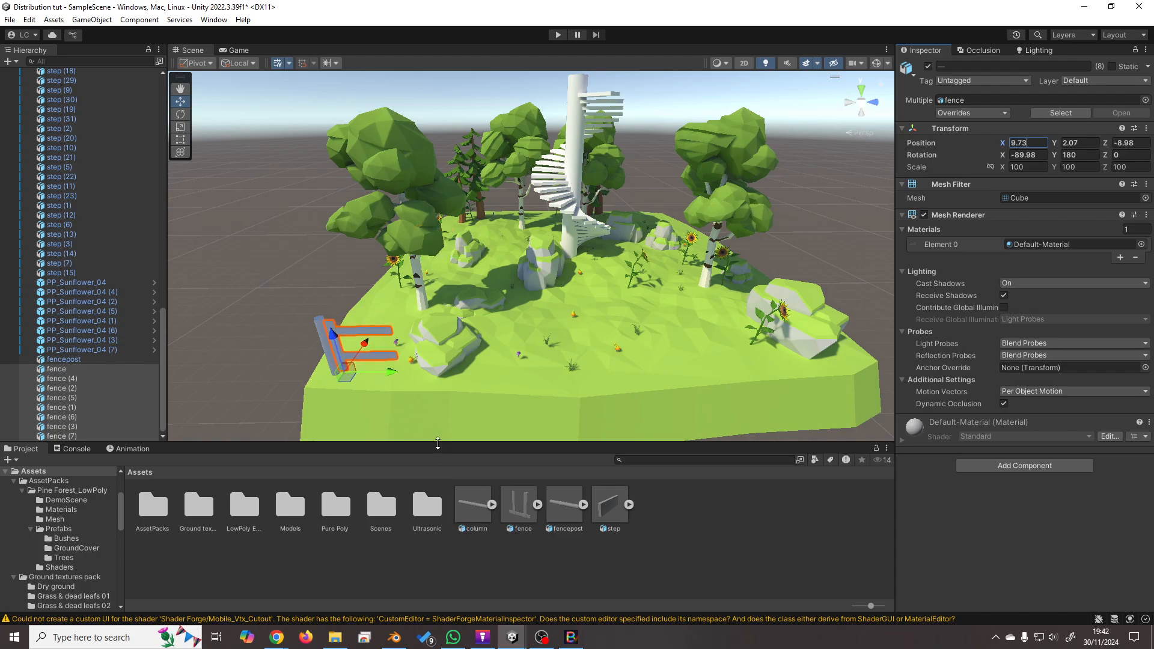
Try distributing the eight fences along the Z axis with L(9.73,-10), and correct the expression to L(-8.98,10).
left_click(1138, 143)
type("L(9.73,-10)")
left_click(1127, 144)
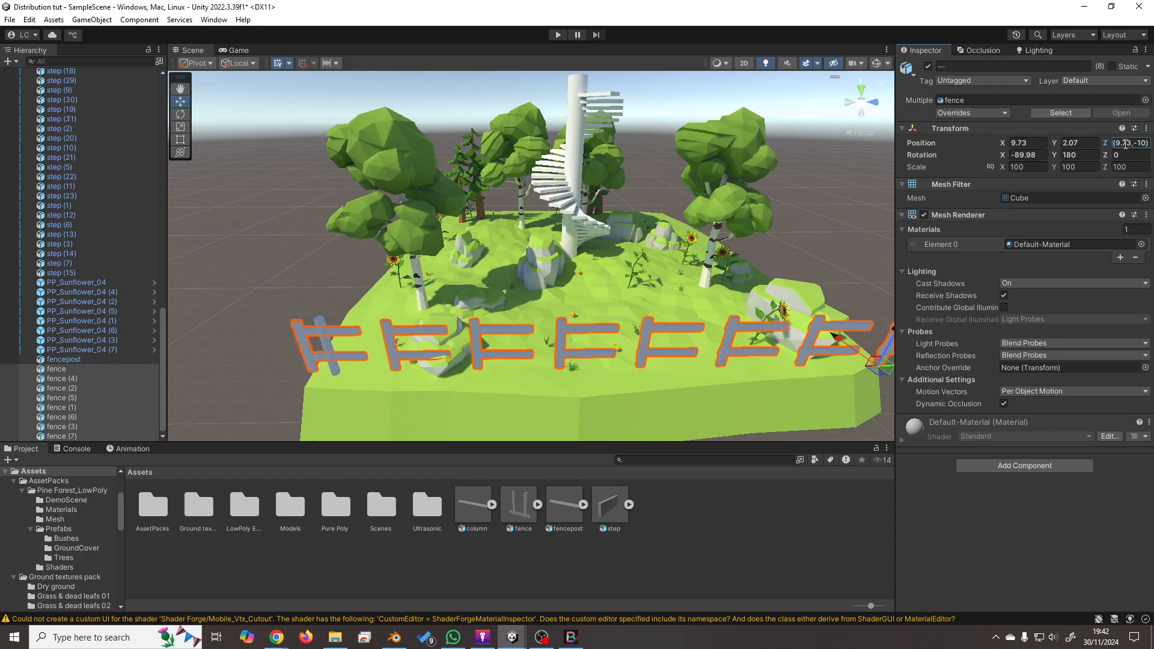
key("ctrl+a")
key("Left")
key("shift+Right")
key("shift+Right")
key("shift+Right")
type("-8.98")
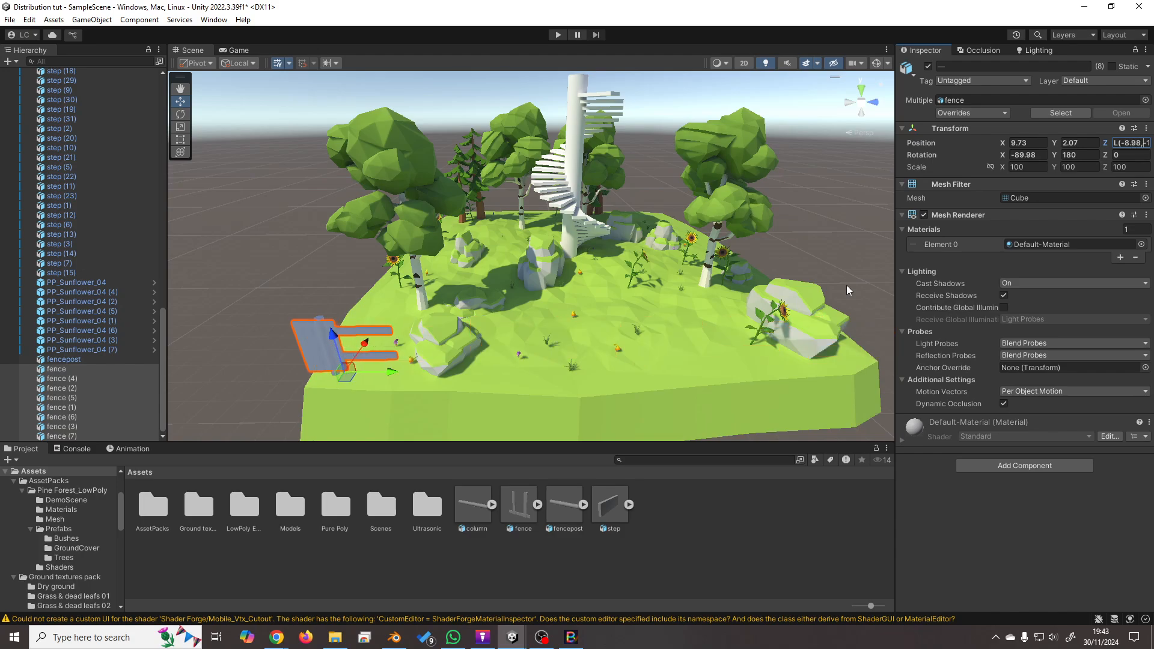
key("Delete")
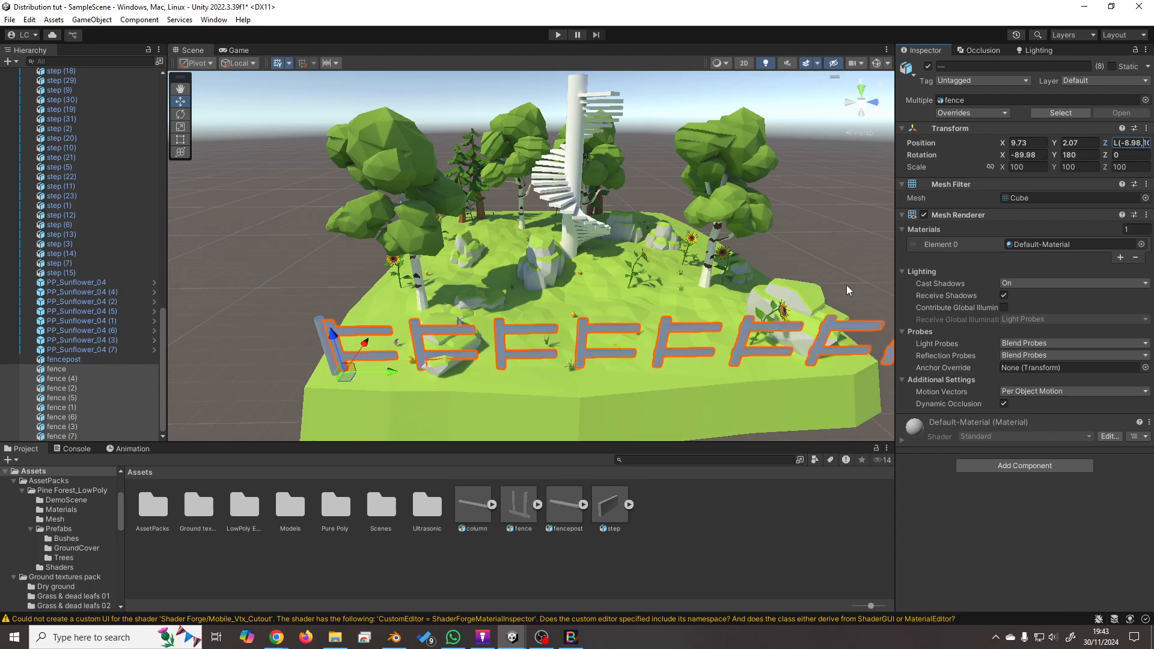
Distribute the eight fences along the Z axis at the terrain's front with L(-8.98,8.98).
scroll(668, 325, "down", 6)
middle_click_drag(688, 283, 480, 265)
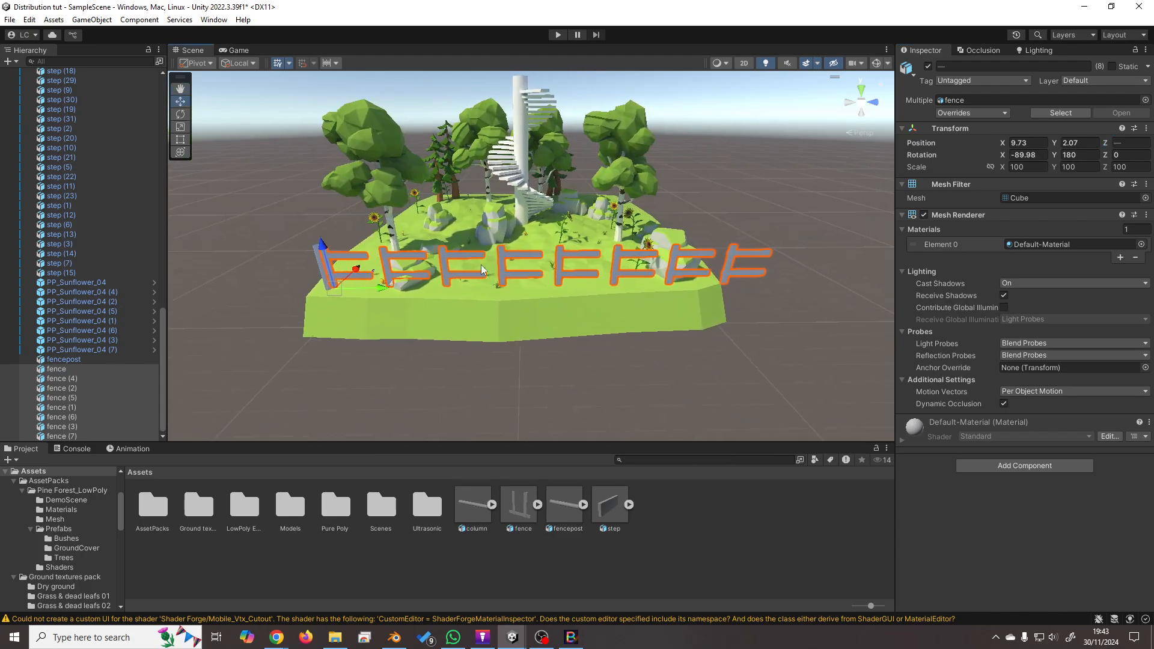
scroll(509, 290, "up", 4)
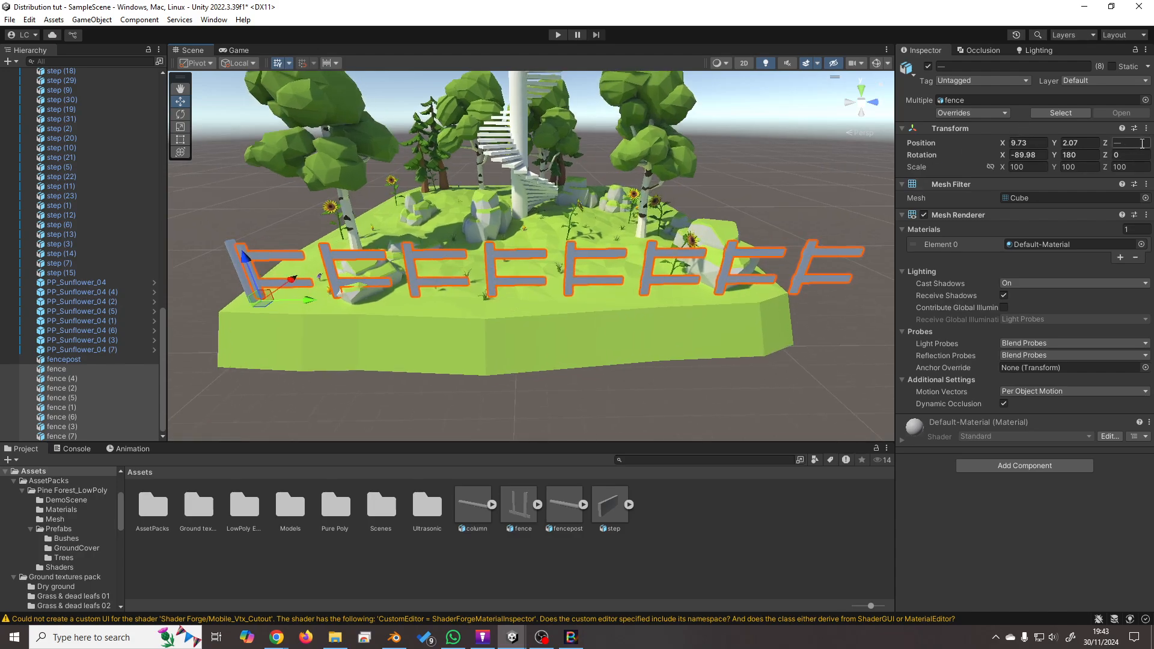
left_click(1130, 143)
type("L")
type("(-8.98")
type(",8.98")
key("Home")
type(",")
key("Right")
key("Right")
key("Right")
key("Right")
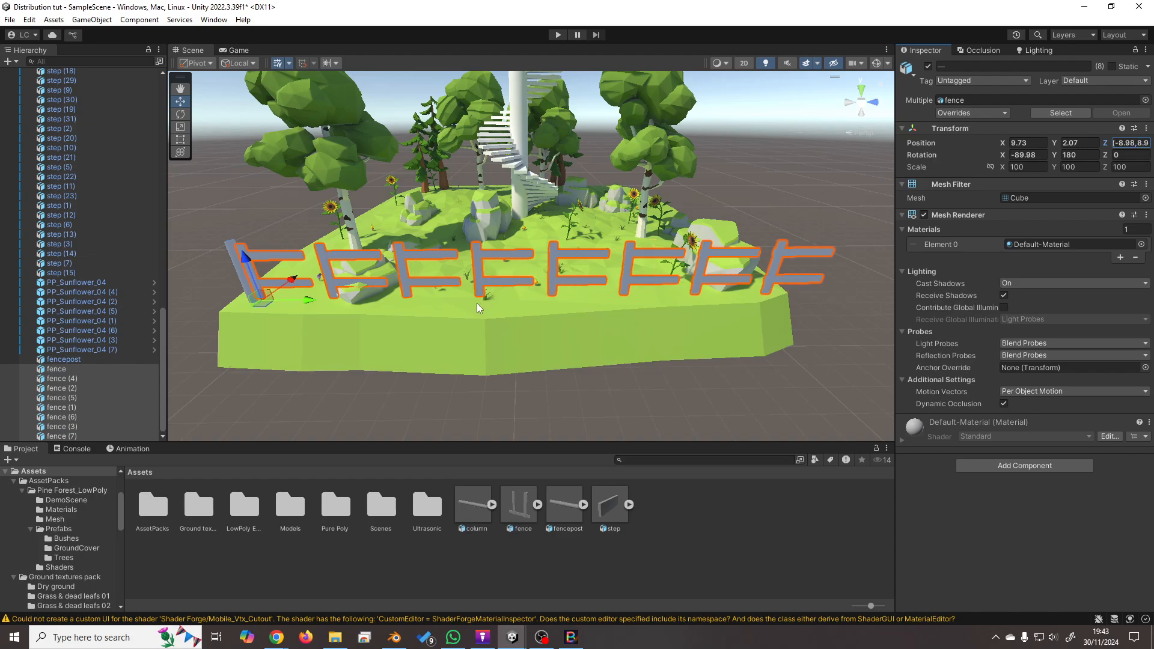
Shorten the fences' Z distribution by lowering its end value through 7 and 6 to 5.
key("shift+Left")
key("shift+Left")
key("BackSpace")
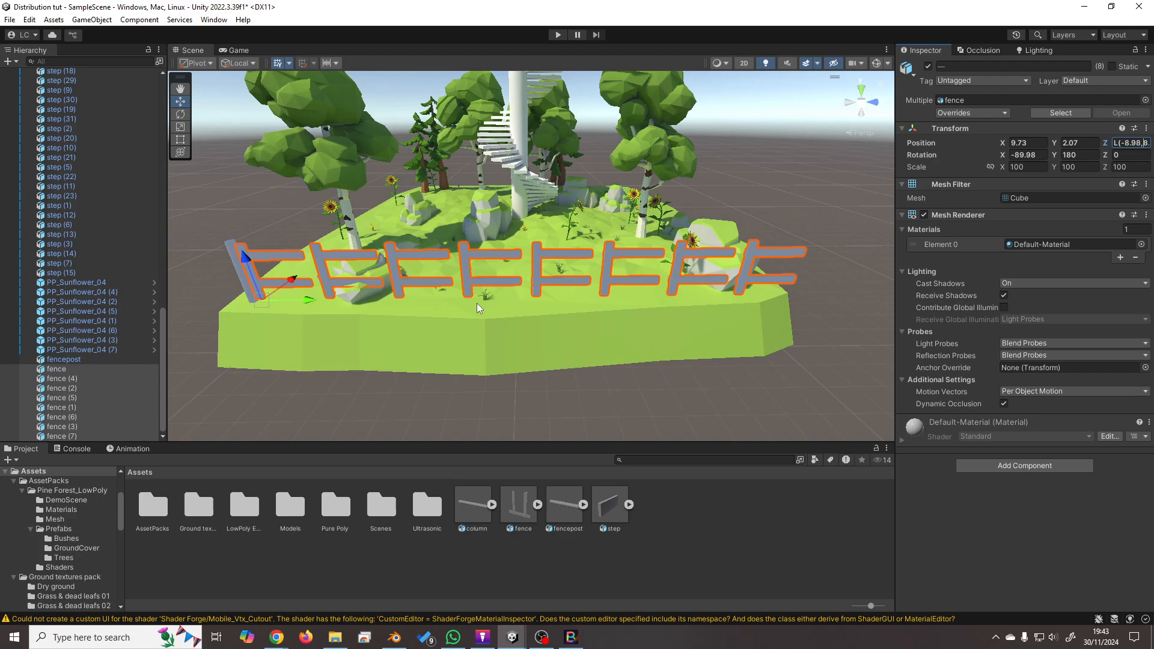
type("7")
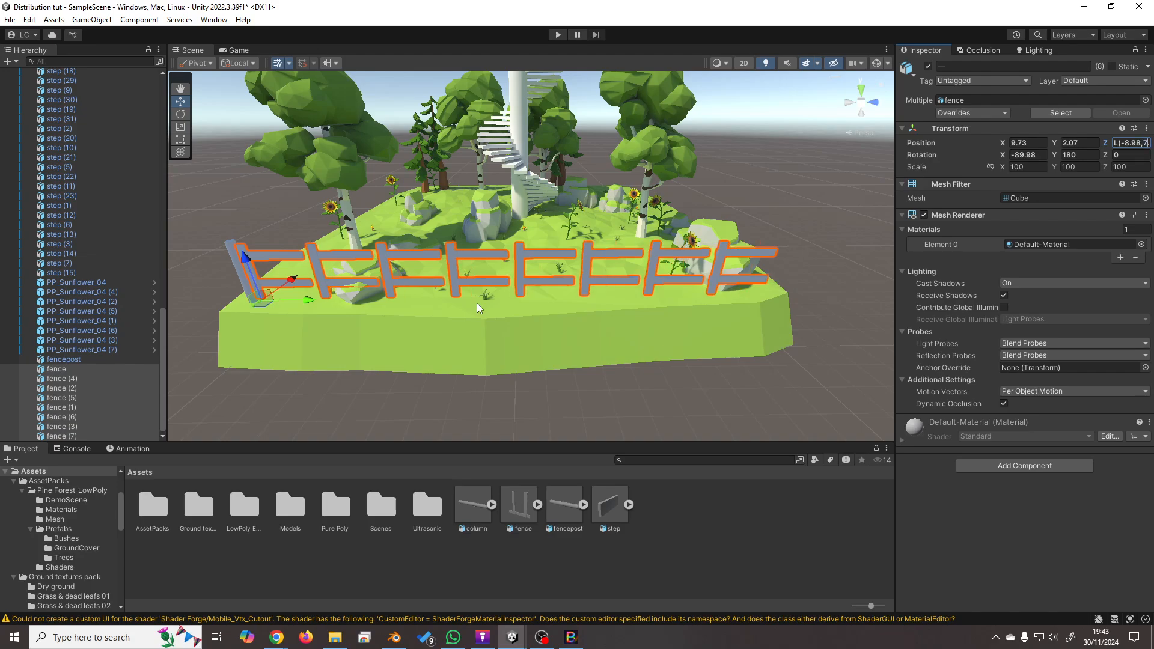
key("BackSpace")
type("6")
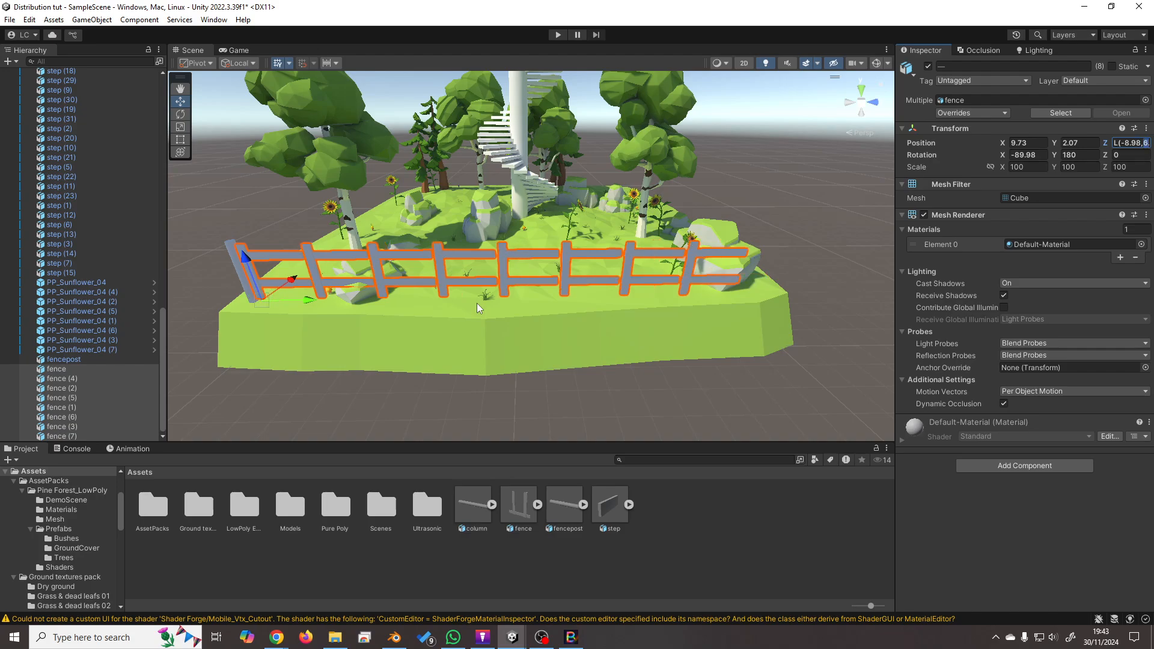
key("BackSpace")
type("5")
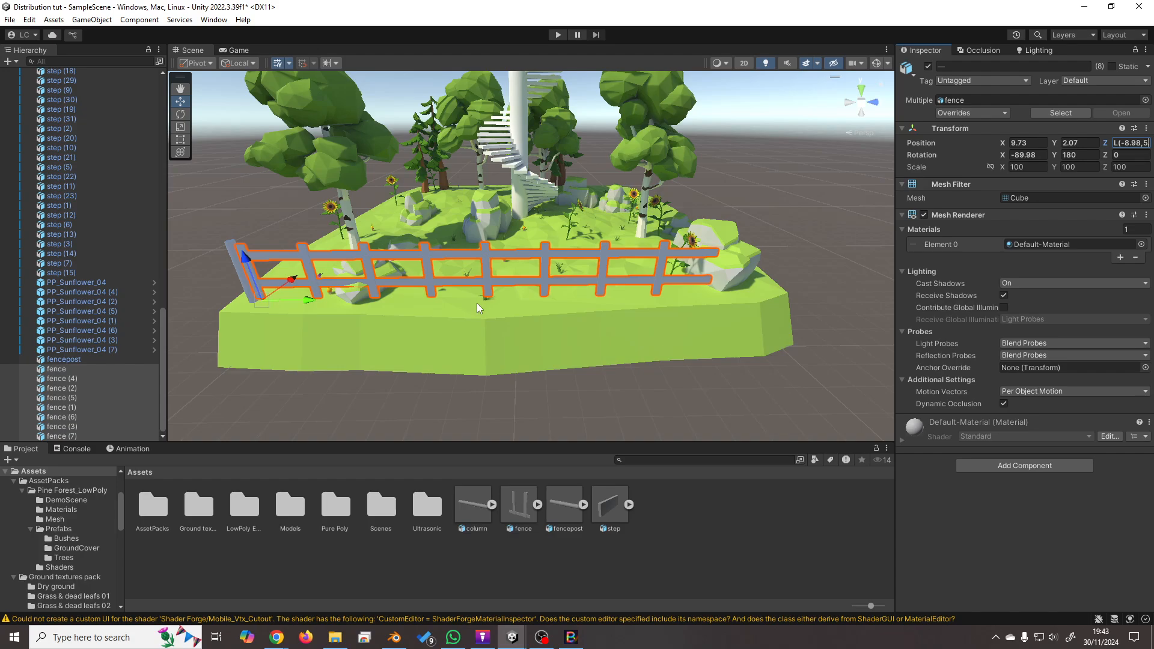
Fine-tune the fences' spacing so their rails join, setting the Z distribution to L(-8.98,5.2).
type(".5)")
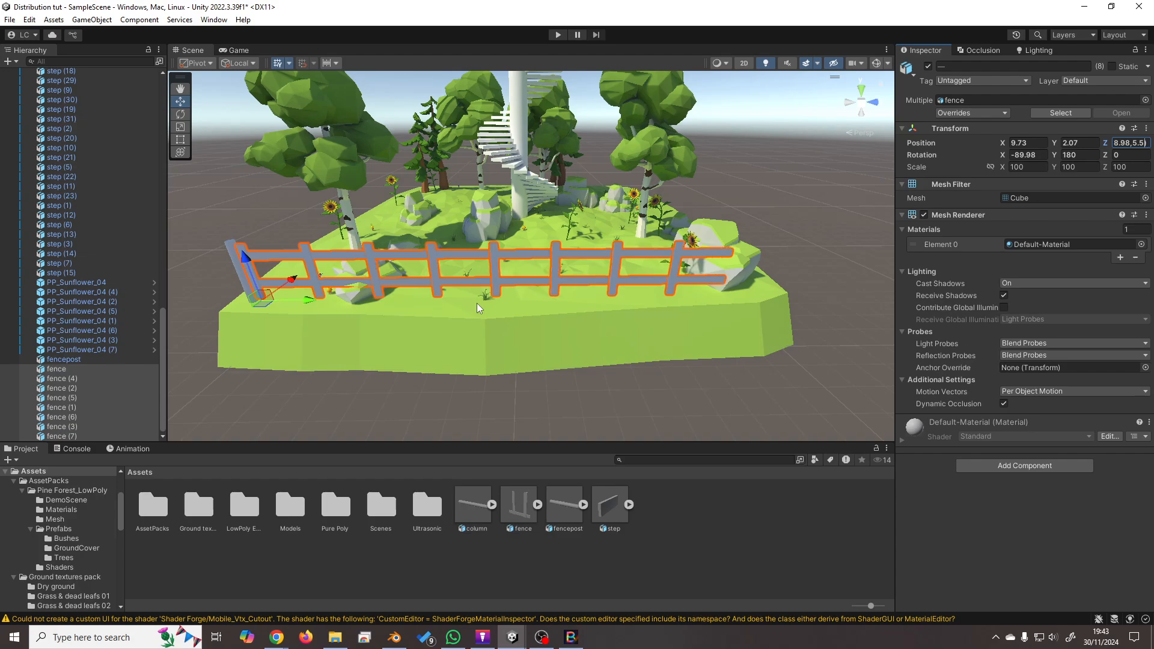
key("shift+Left")
type("4")
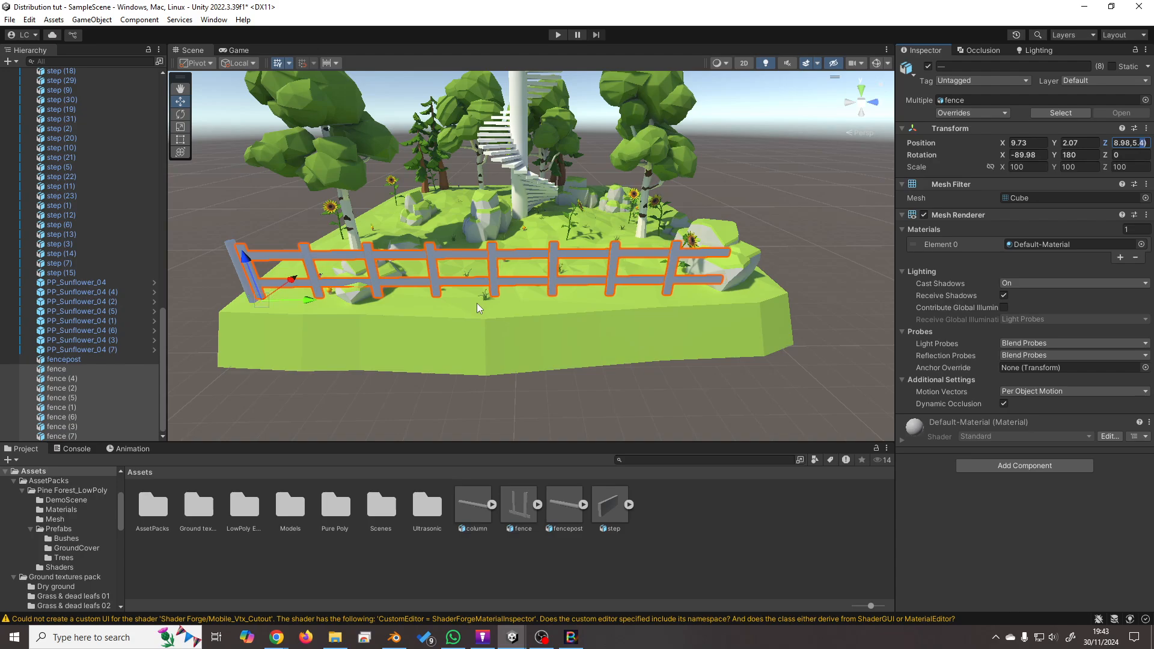
key("shift+Left")
type("3")
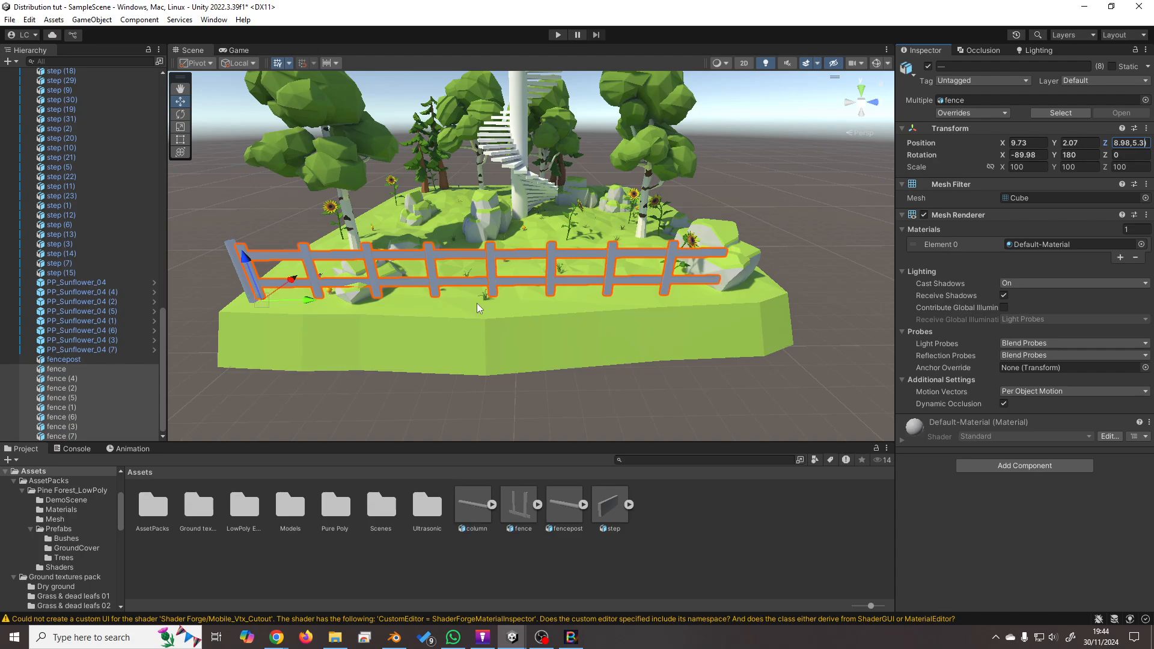
key("shift+Left")
type("2")
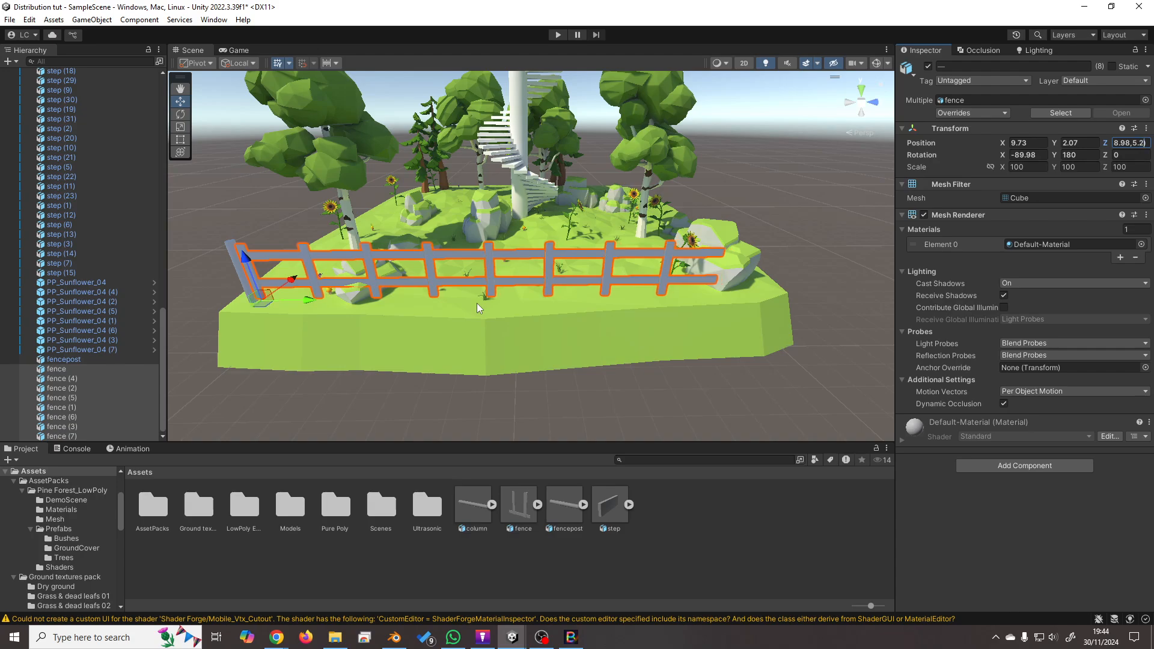
key("Return")
Deselect the fences and examine the finished row along the terrain's front edge from several angles.
scroll(640, 349, "up", 2)
scroll(647, 339, "up", 1)
right_click_drag(596, 367, 578, 361)
middle_click_drag(578, 361, 691, 274)
scroll(734, 282, "down", 3)
right_click_drag(691, 274, 687, 292)
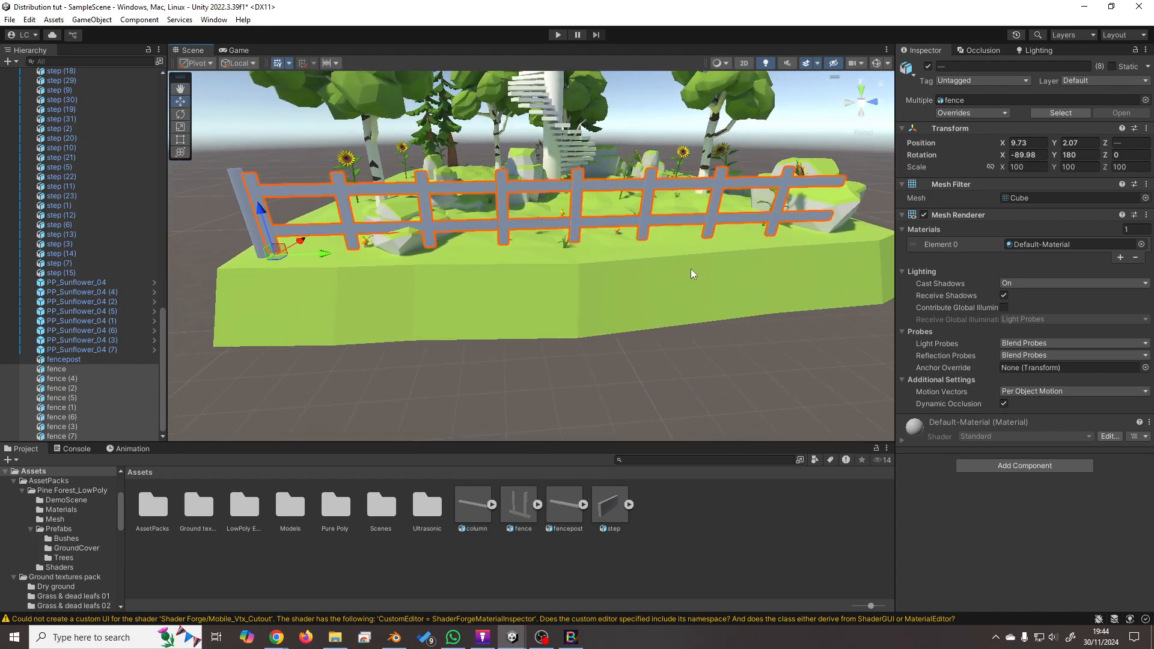
middle_click_drag(690, 268, 674, 295)
left_click(719, 383)
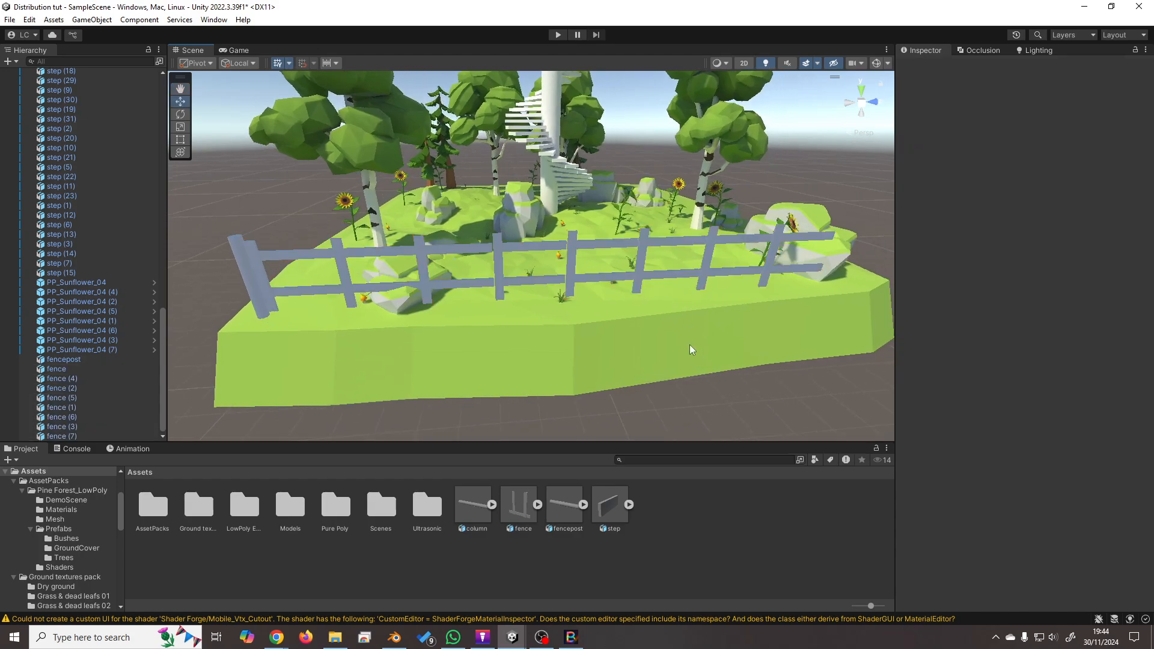
mouse_move(690, 344)
right_mouse_down()
mouse_move(708, 350)
mouse_move(686, 334)
right_mouse_up()
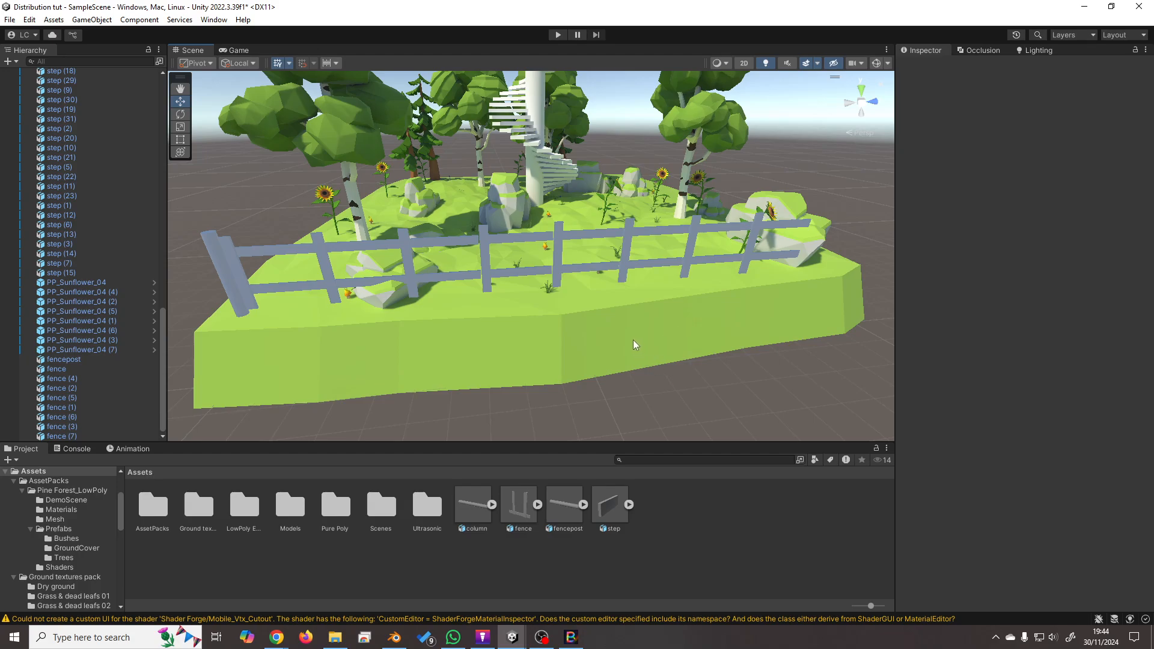
scroll(578, 333, "up", 6)
scroll(574, 328, "down", 8)
right_click_drag(576, 326, 592, 334)
middle_click_drag(595, 291, 650, 327)
scroll(650, 327, "up", 2)
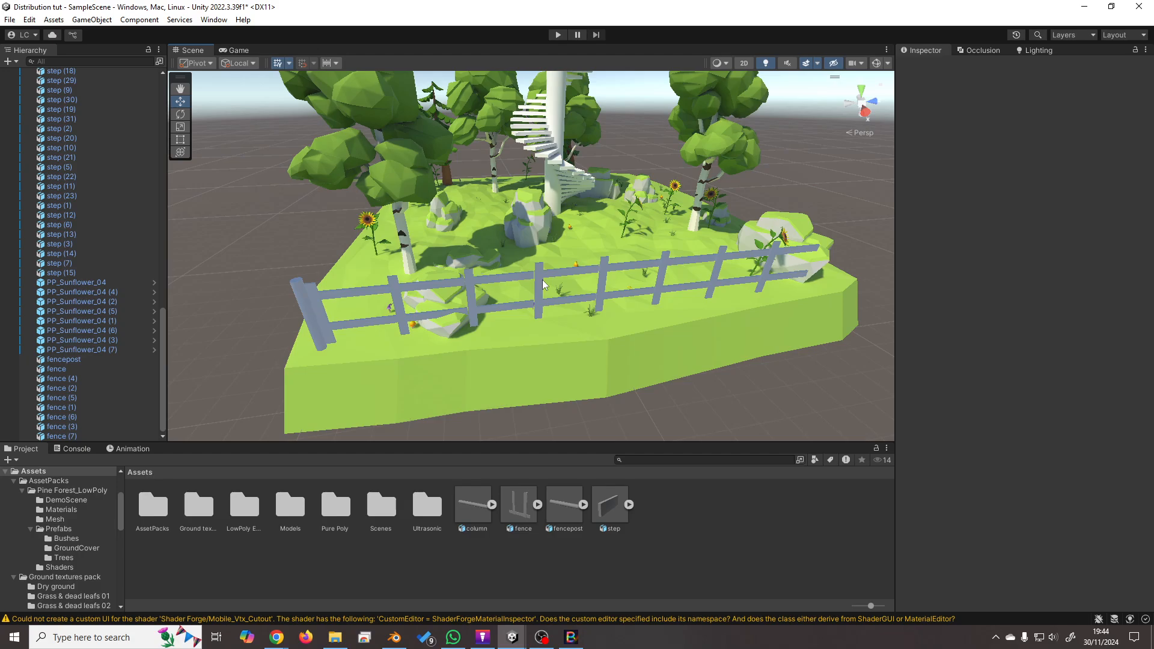
Examine the corner where the fencepost meets the first fence at close range.
right_click_drag(612, 304, 593, 325)
right_click_drag(696, 294, 654, 286)
key("w")
key("w")
key("s")
key("w")
key("s")
key("s")
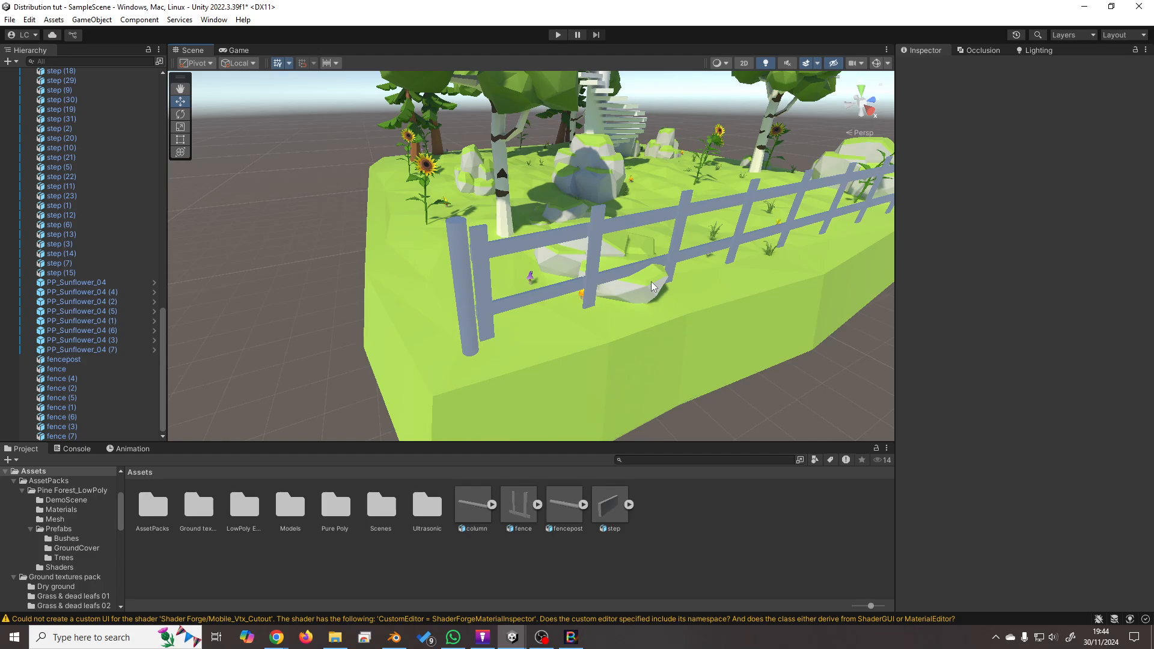
Examine the fence row and its corner post from the front and up close.
right_click_drag(651, 281, 467, 325)
key("s")
key("s")
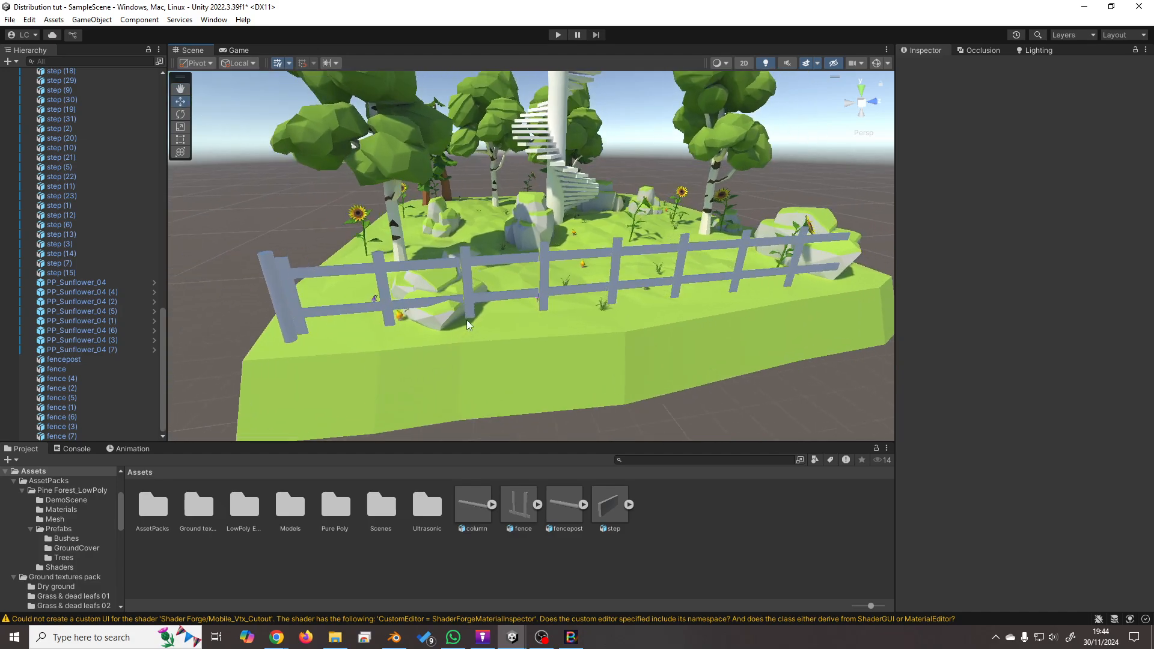
scroll(467, 318, "up", 8)
middle_click_drag(304, 272, 399, 290)
scroll(410, 289, "up", 3)
scroll(410, 288, "down", 6)
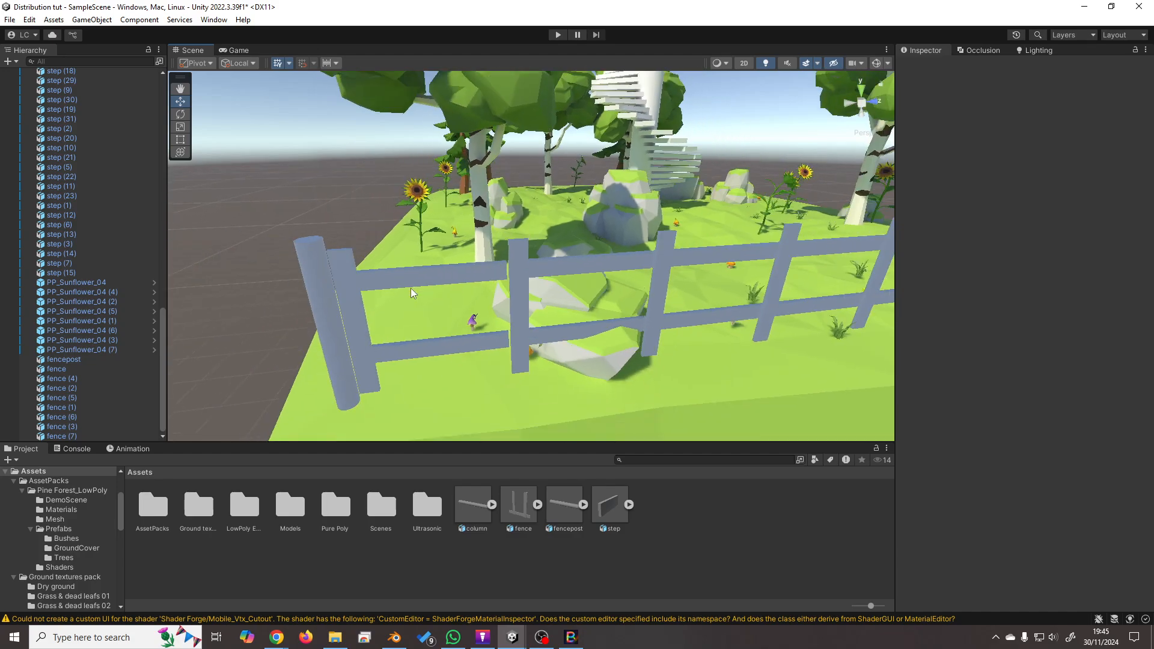
scroll(410, 287, "down", 8)
Duplicate the fencepost and move the copy along the fence row to its far end.
right_click_drag(544, 320, 469, 280)
left_click(461, 269)
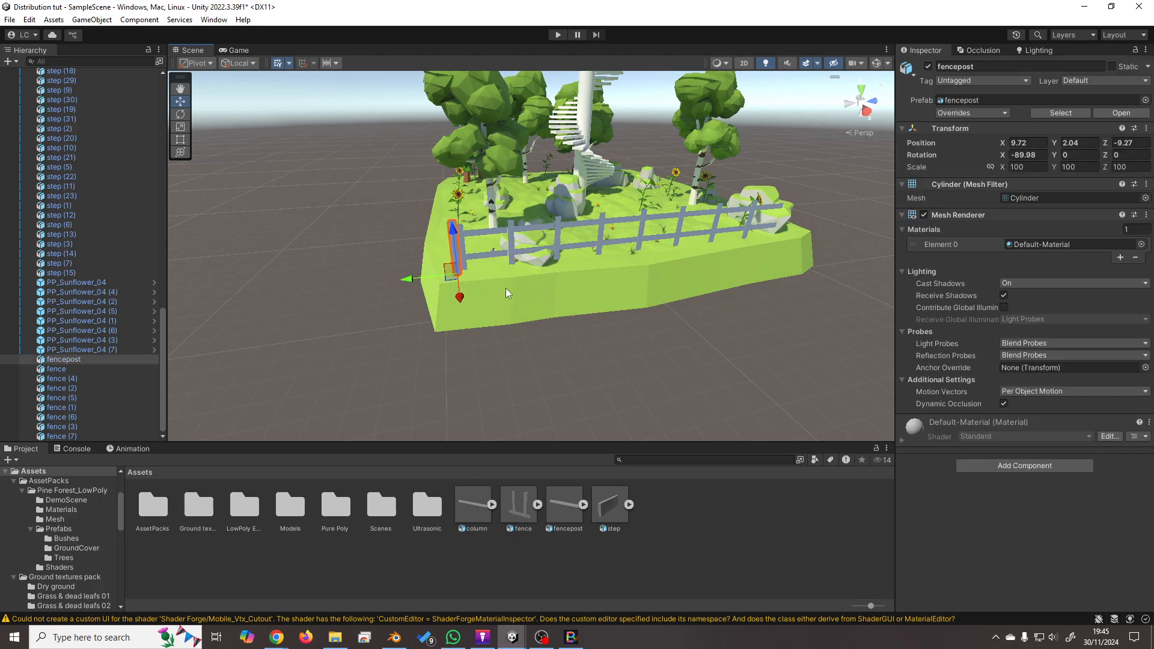
right_click(128, 359)
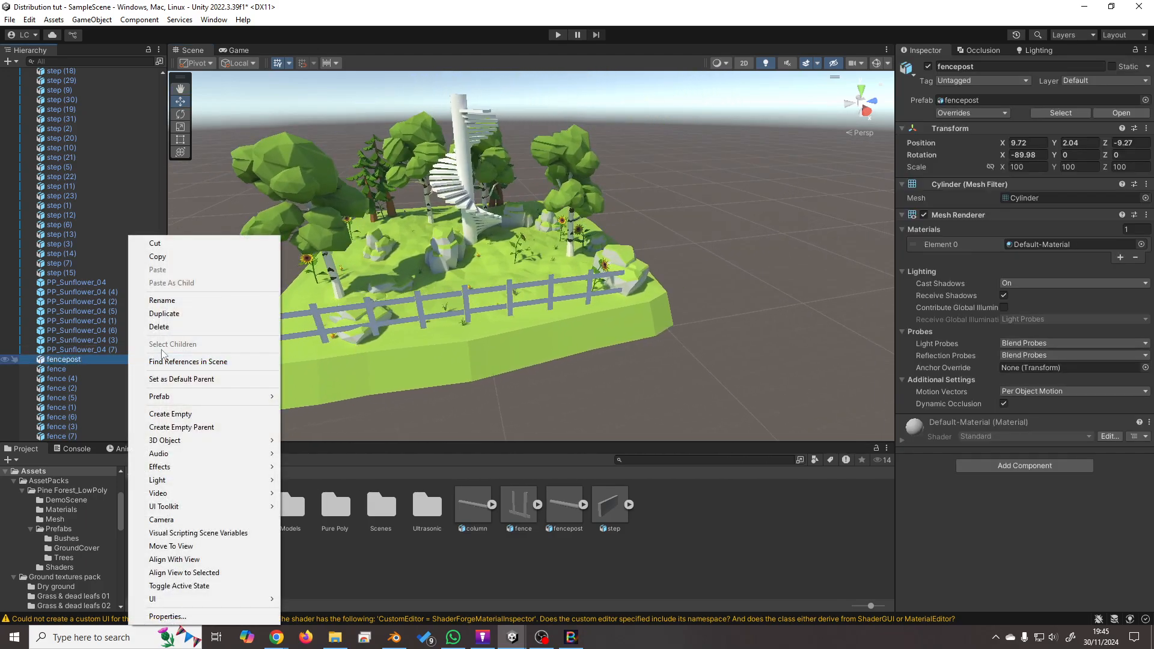
left_click(165, 313)
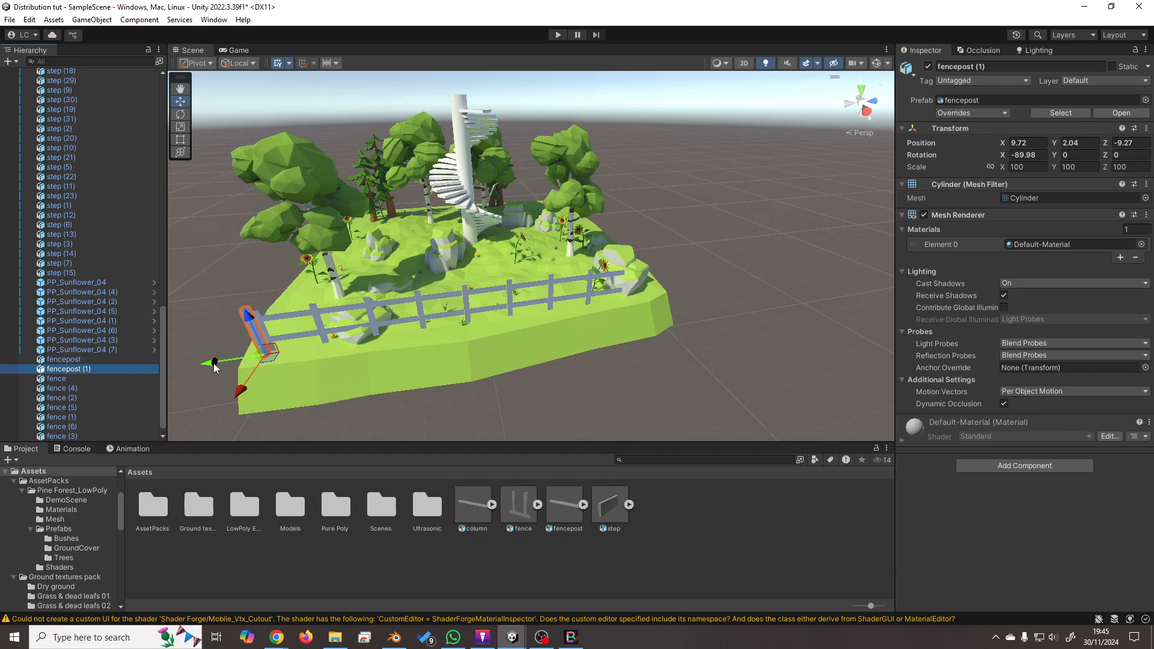
left_click_drag(215, 367, 589, 326)
left_click(821, 330)
right_click_drag(670, 398, 146, 312)
key("w")
left_click_drag(168, 270, 406, 227)
right_click(405, 226)
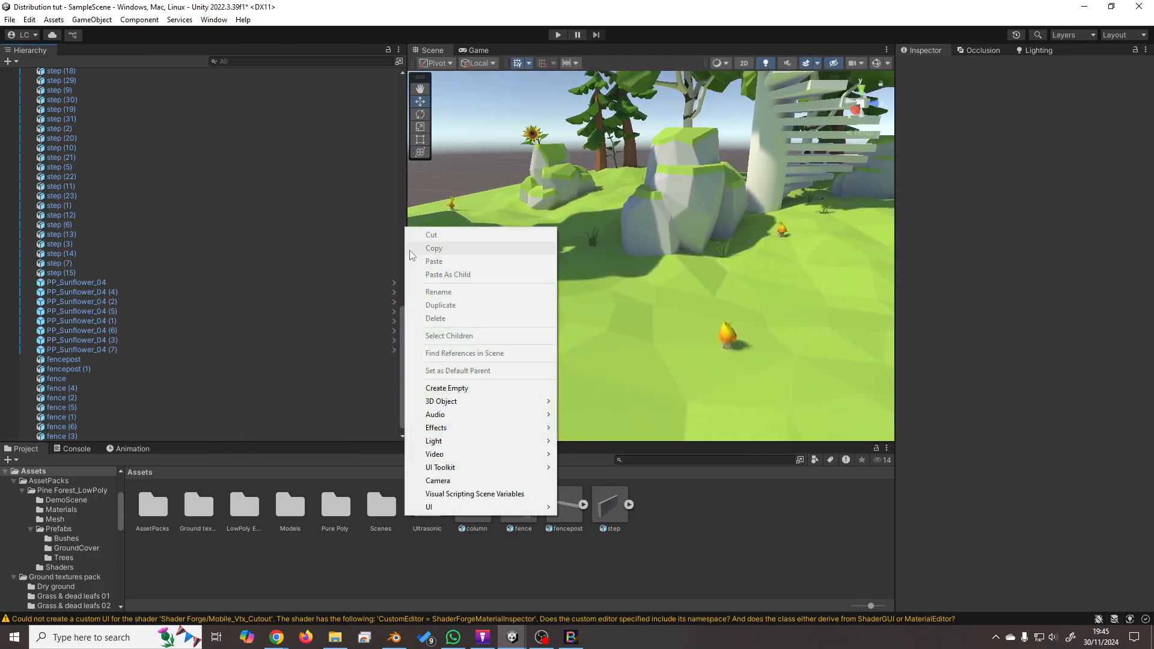
left_click(406, 192)
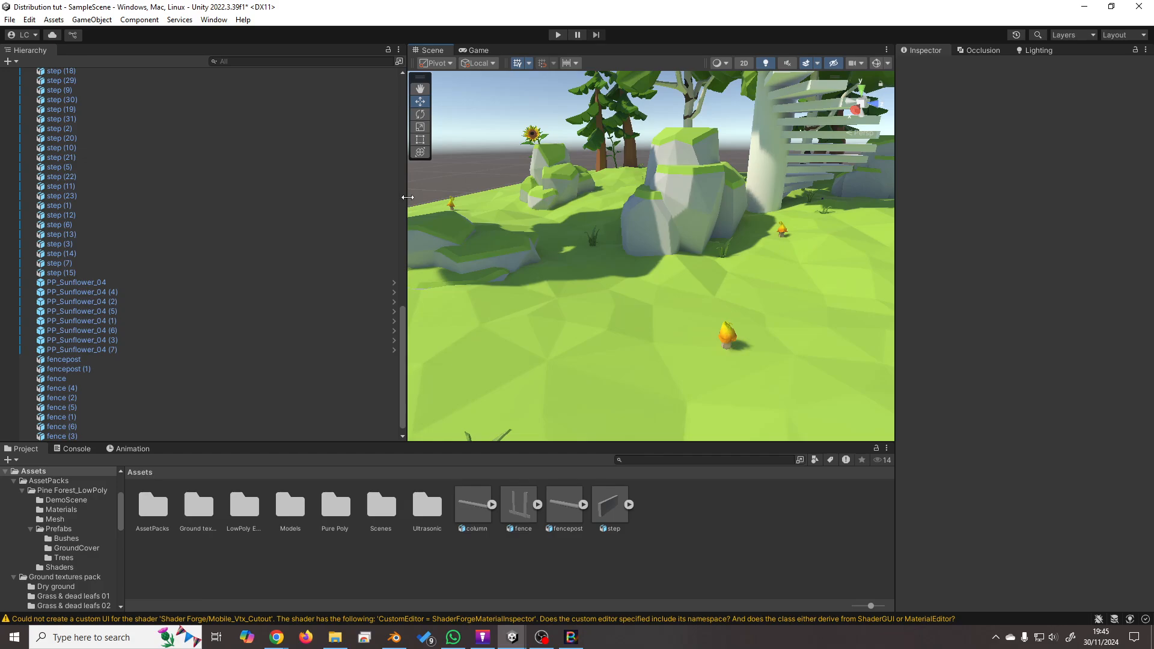
left_click_drag(407, 197, 159, 201)
Open the Prefabs folder of the Free Low Poly Nature Pack inside the Pure Poly assets.
right_click_drag(421, 312, 562, 357)
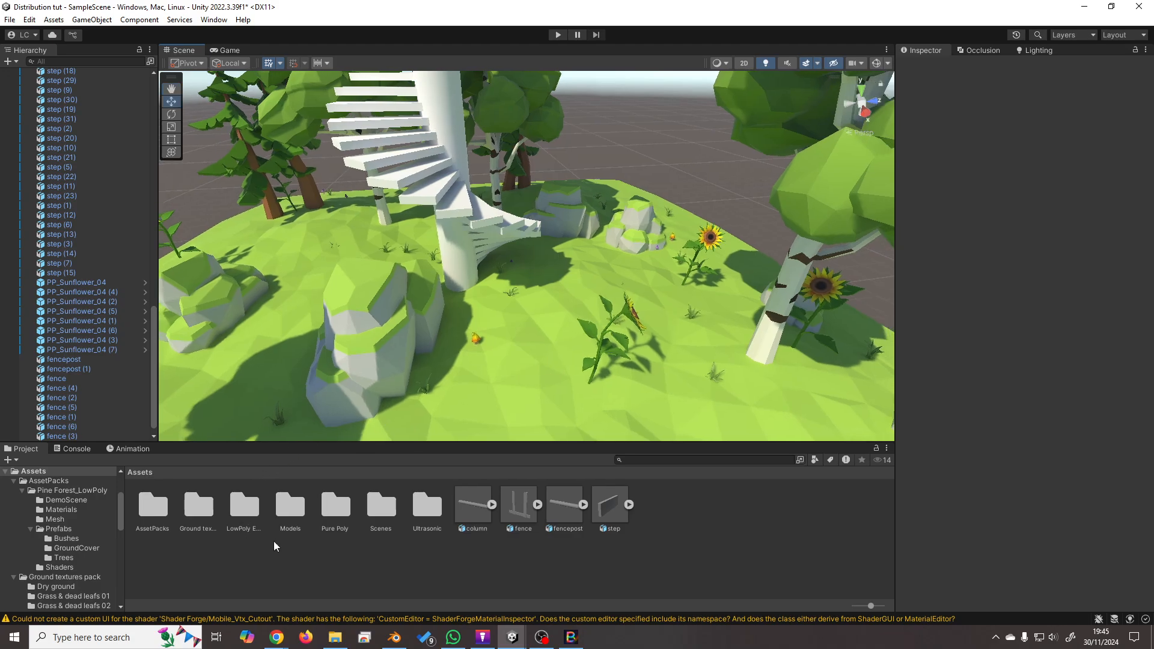
double_click(333, 515)
double_click(155, 507)
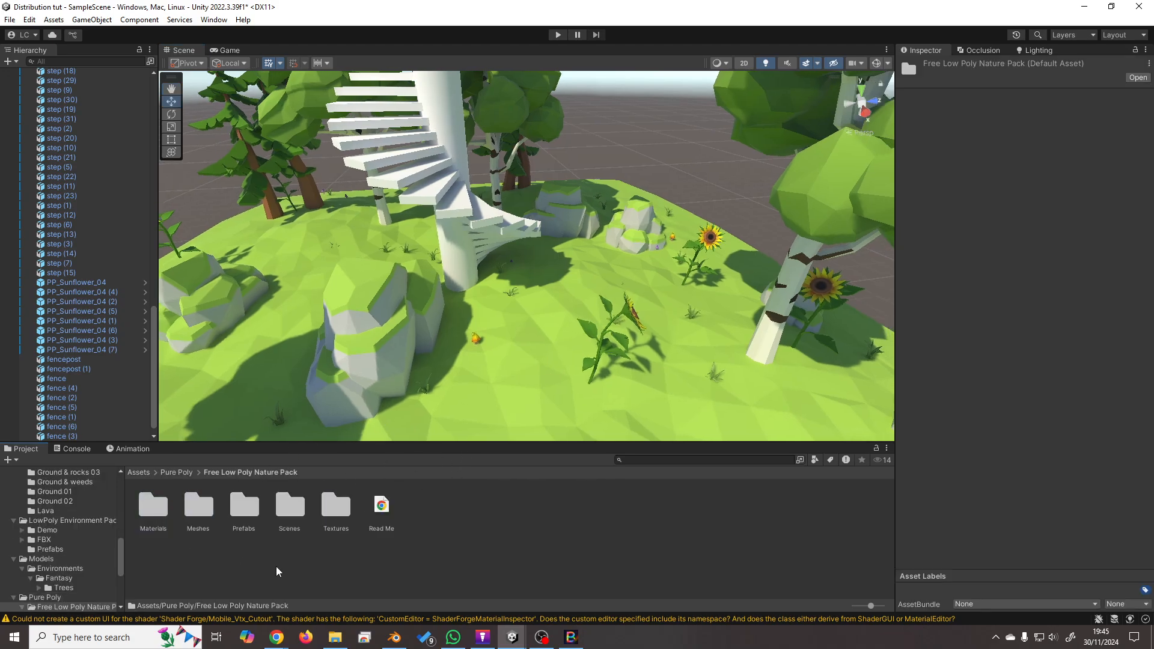
double_click(244, 514)
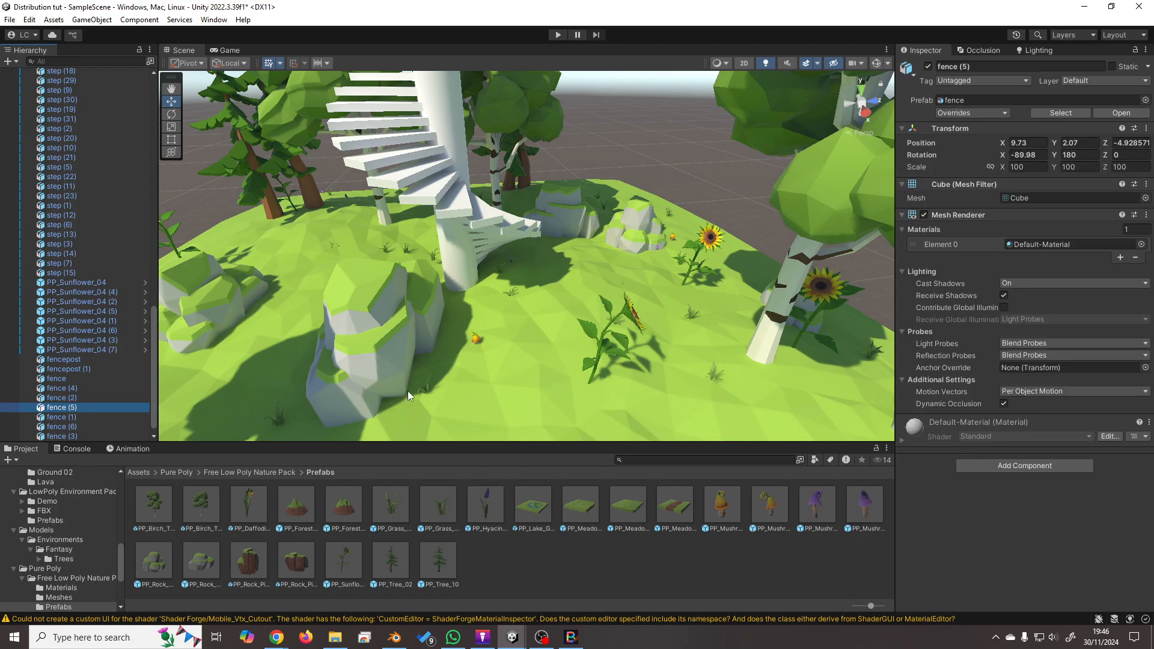
Add the PP_Hyacinth_04 prefab to the scene as a new object after the fences.
left_click_drag(408, 391, 779, 341, "alt")
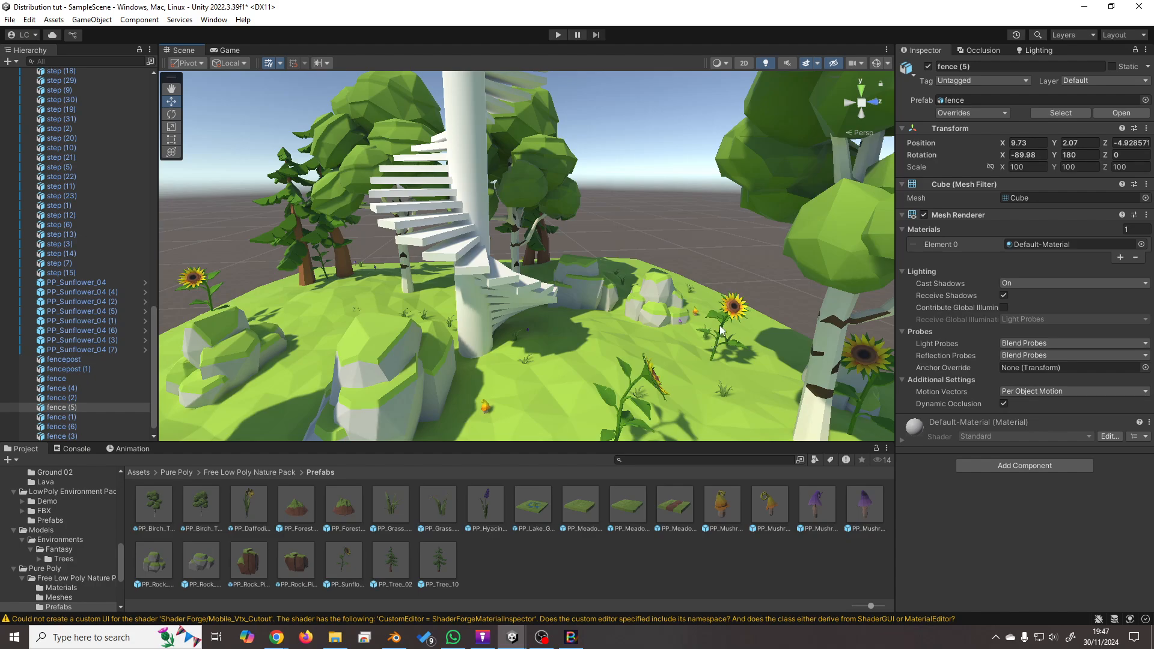
right_click_drag(765, 260, 701, 244)
mouse_move(700, 244)
middle_mouse_down()
mouse_move(703, 319)
mouse_move(708, 265)
middle_mouse_up()
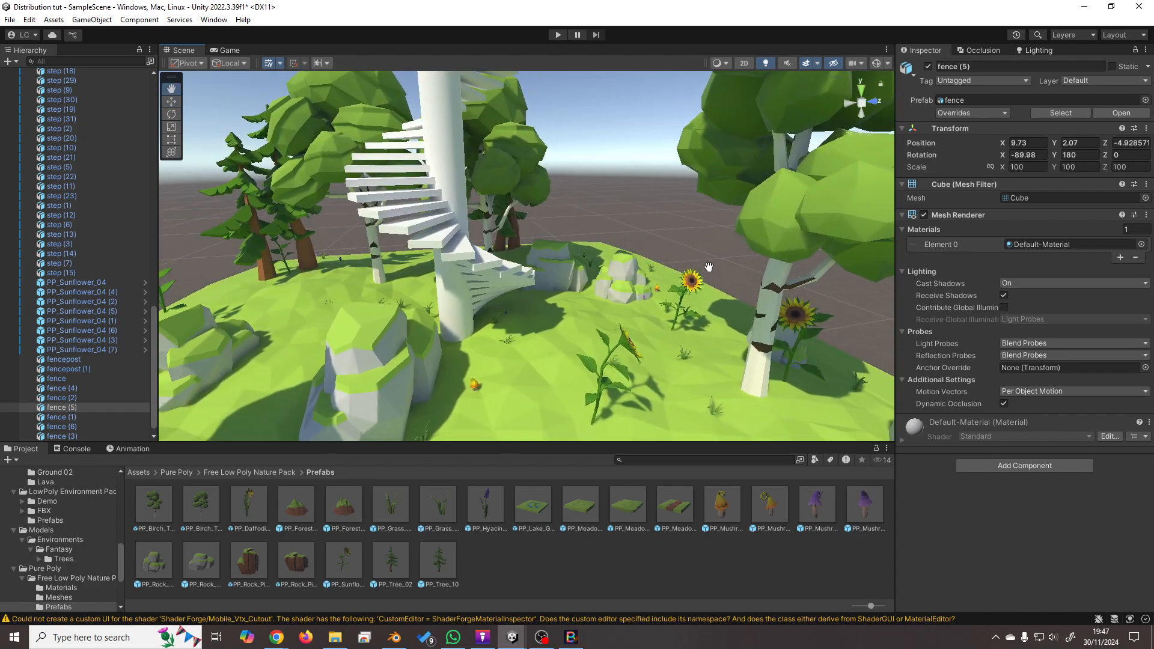
right_click_drag(647, 326, 620, 350)
left_click_drag(488, 506, 81, 332)
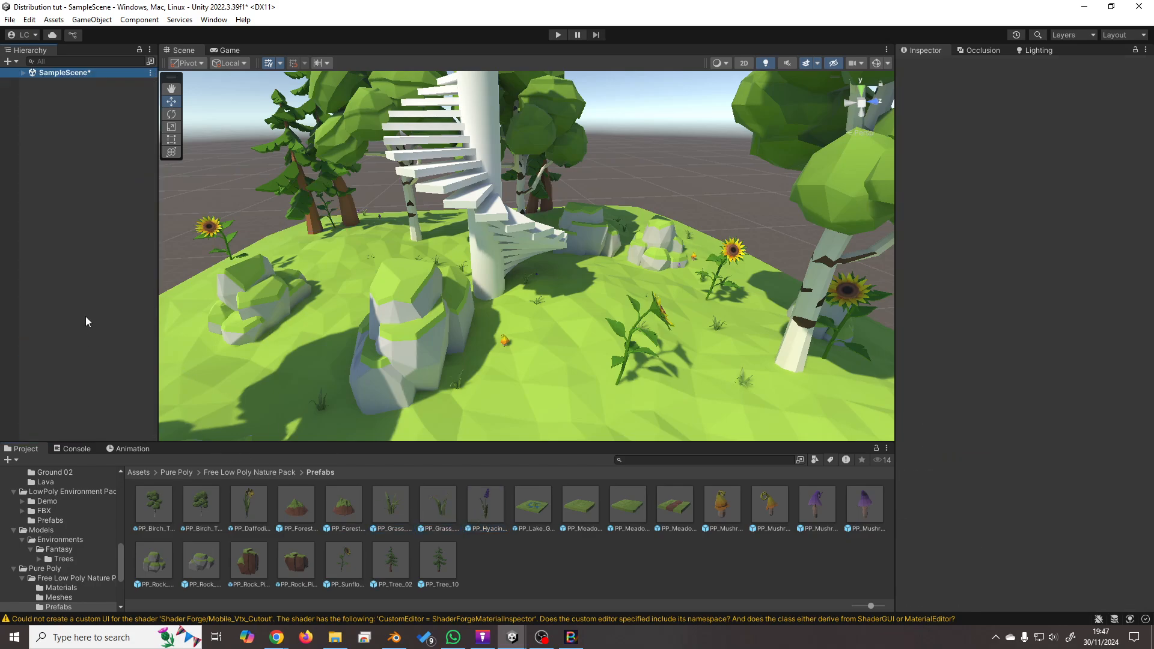
left_click_drag(480, 510, 127, 333)
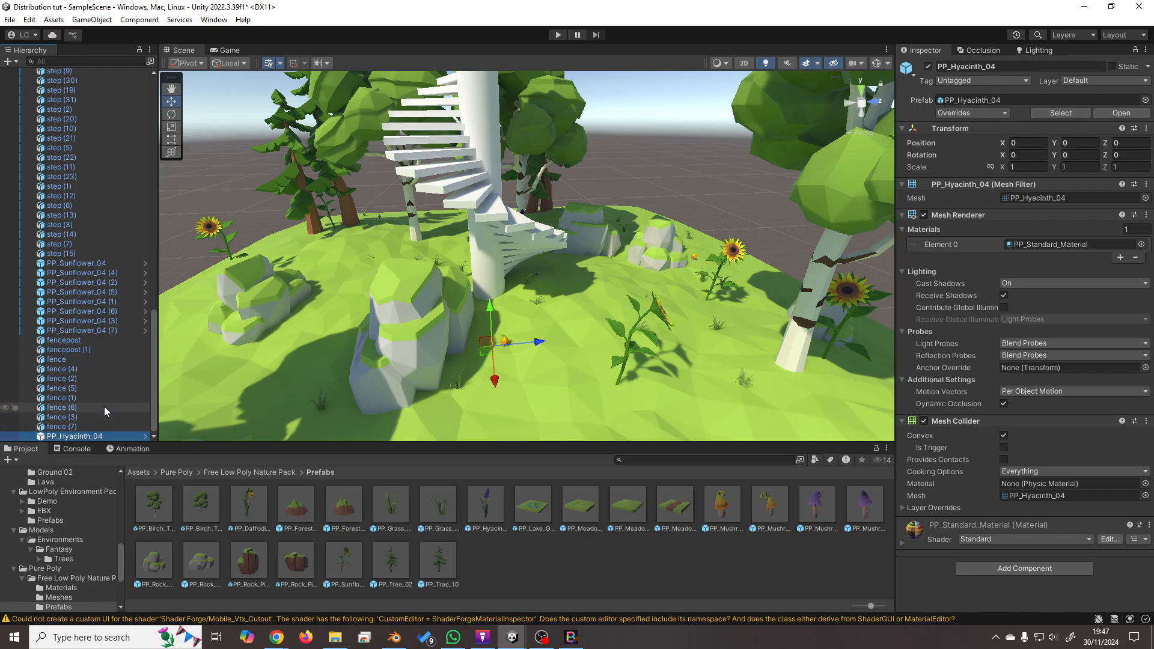
Duplicate PP_Hyacinth_04 repeatedly, doubling the set each time, until the scene has sixteen hyacinths.
key("ctrl+d")
left_click(106, 424)
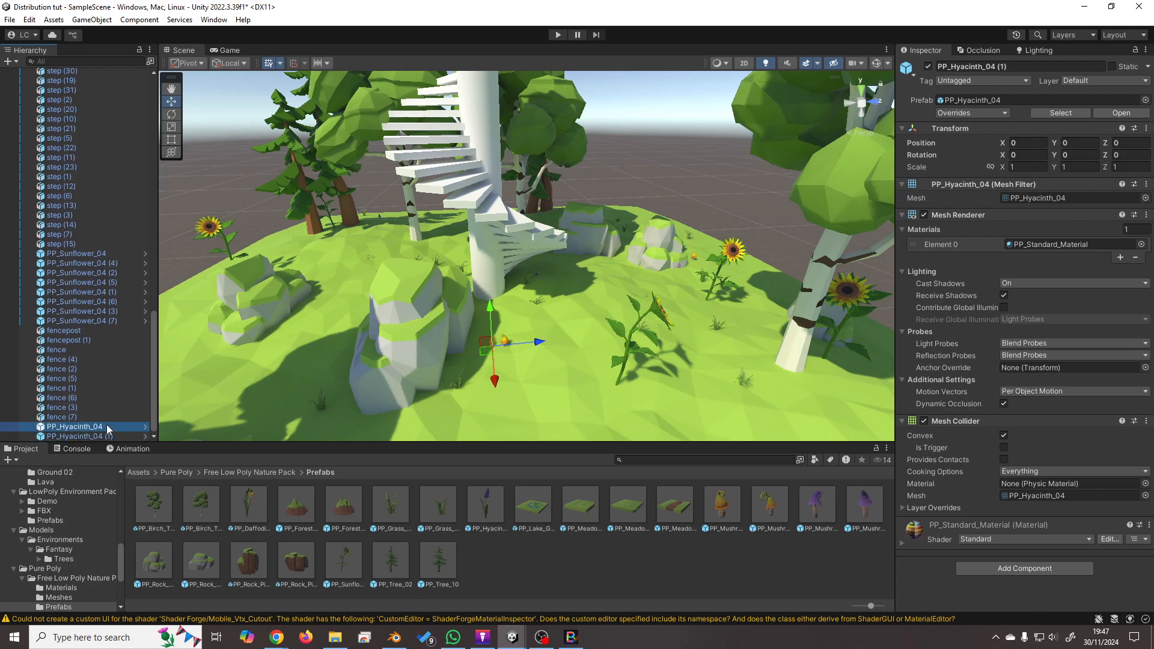
left_click(106, 435, "shift")
key("ctrl+d")
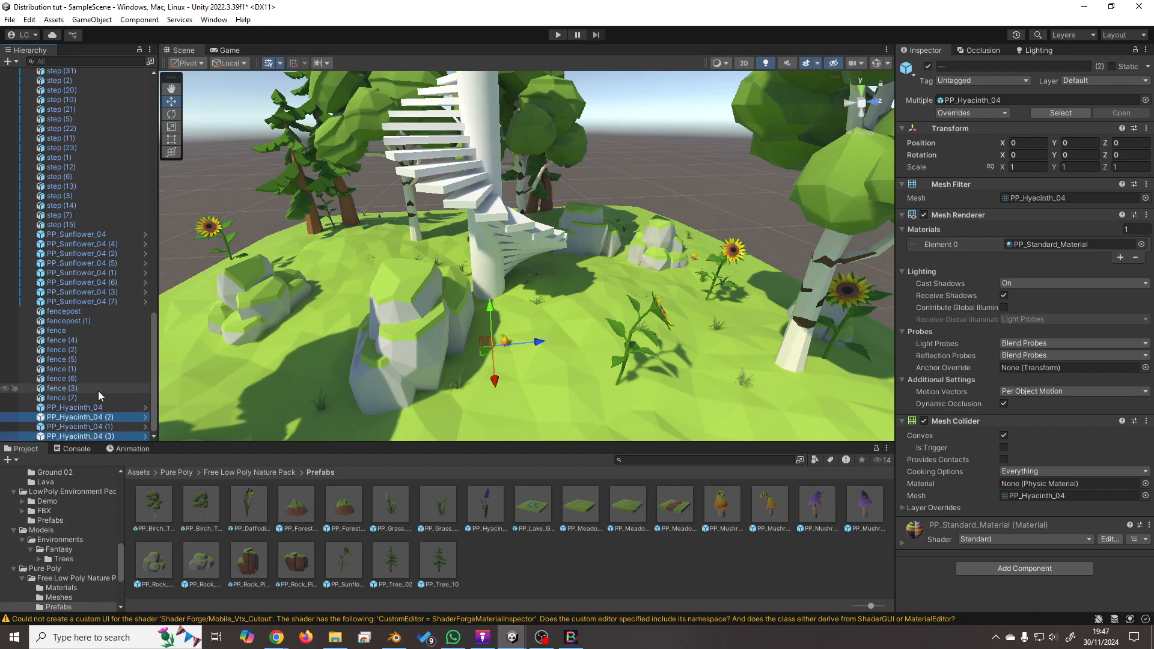
key("ctrl+d")
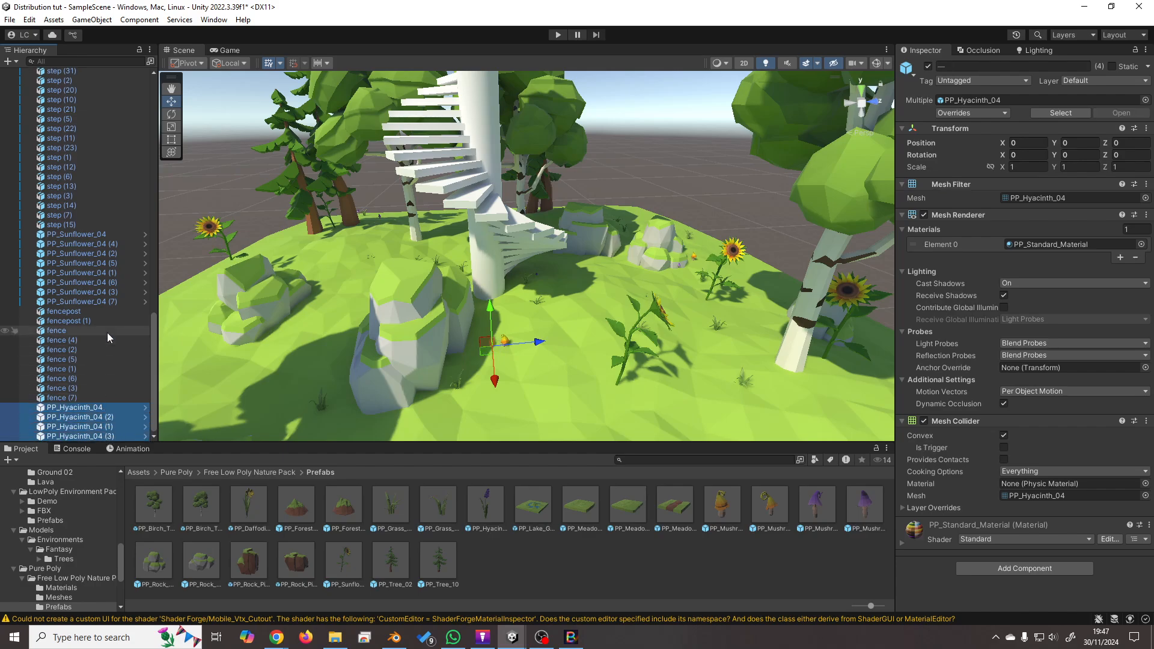
scroll(108, 338, "down", 2)
left_click(95, 370)
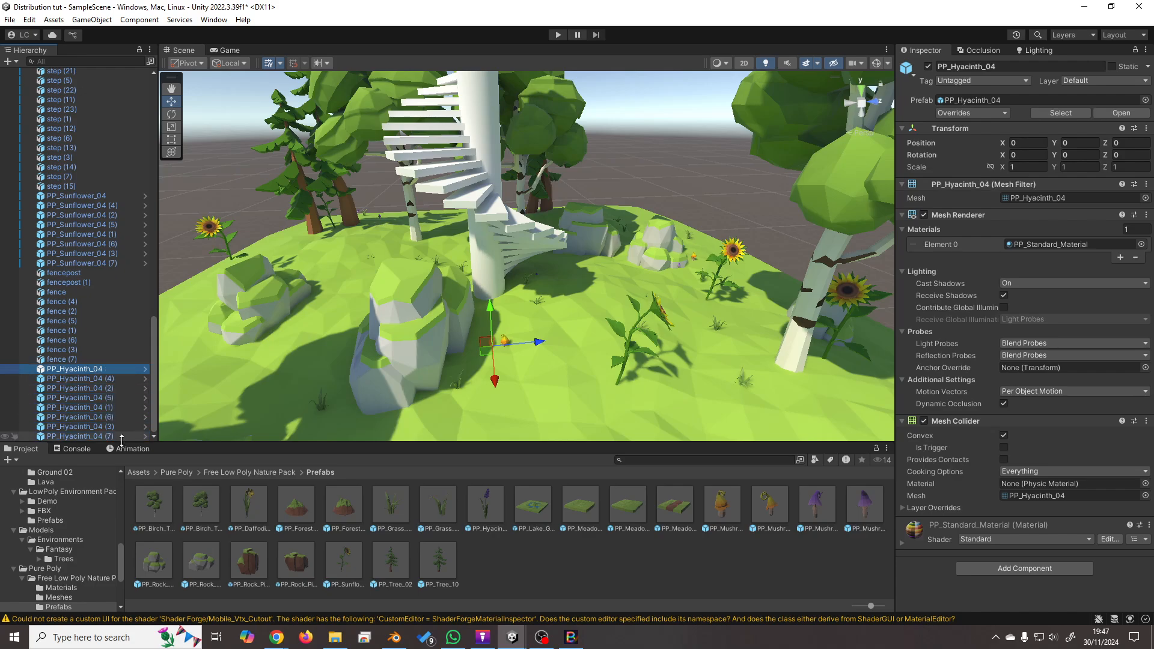
left_click(116, 436, "shift")
key("ctrl+d")
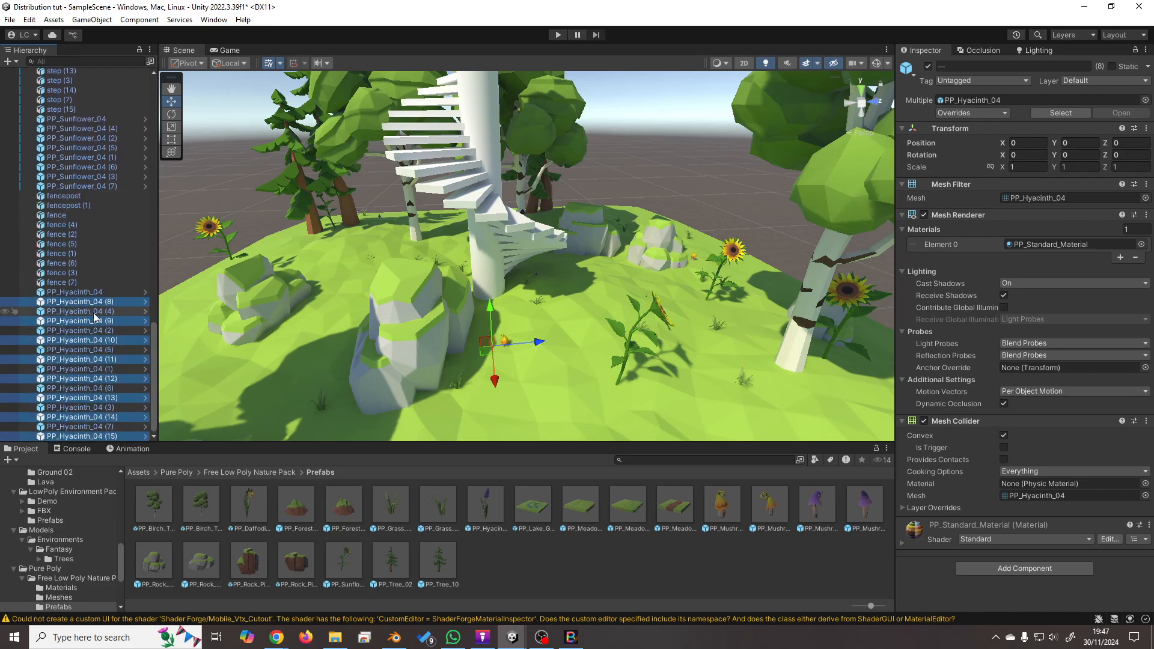
Select all sixteen hyacinths and raise them together to a Y position of 1.3.
left_click(96, 292)
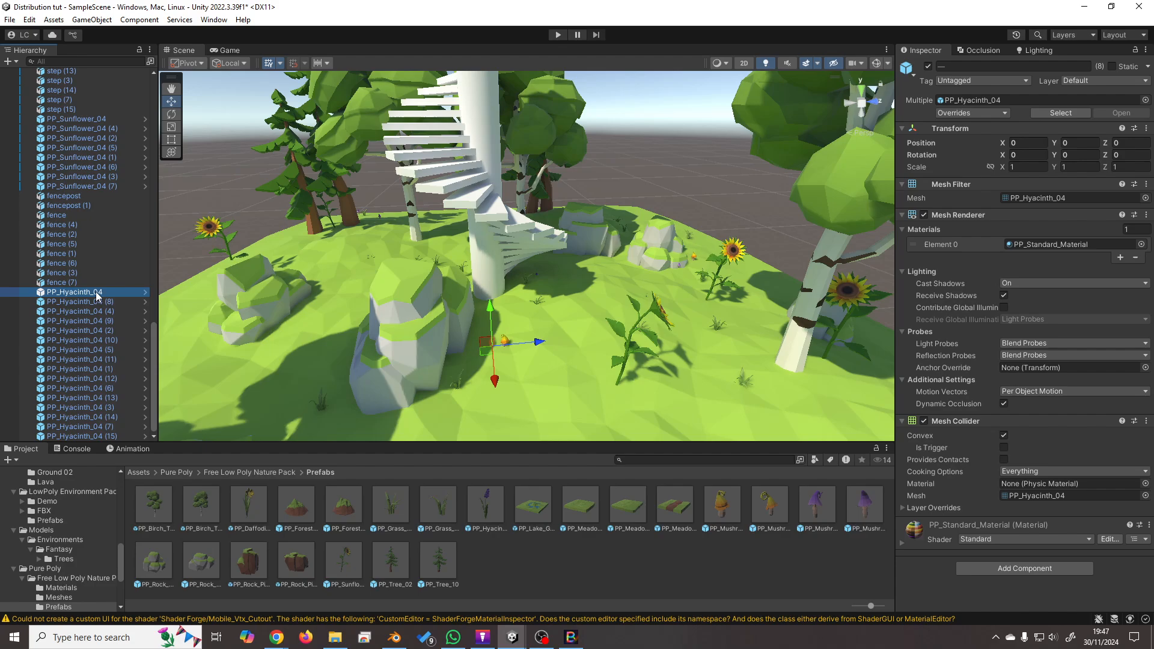
left_click(117, 436, "shift")
mouse_move(401, 330)
left_mouse_down("alt")
mouse_move(343, 321)
mouse_move(451, 319)
mouse_move(384, 352)
mouse_move(401, 334)
left_mouse_up("alt")
left_click_drag(493, 315, 490, 270)
key("f")
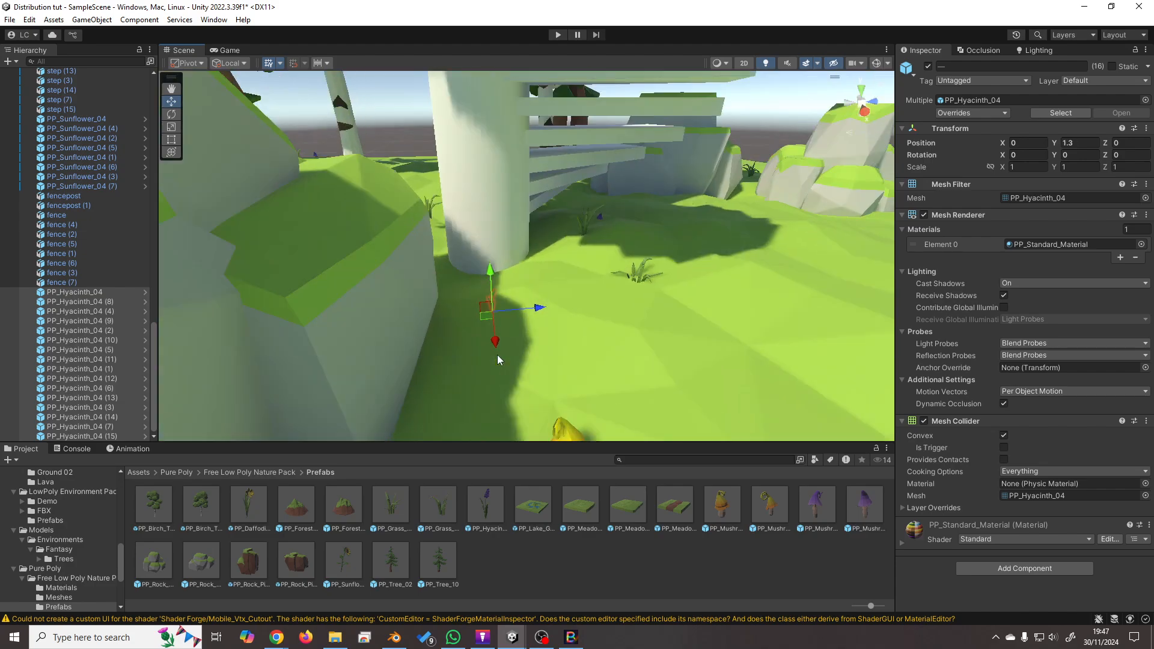
scroll(567, 325, "down", 8)
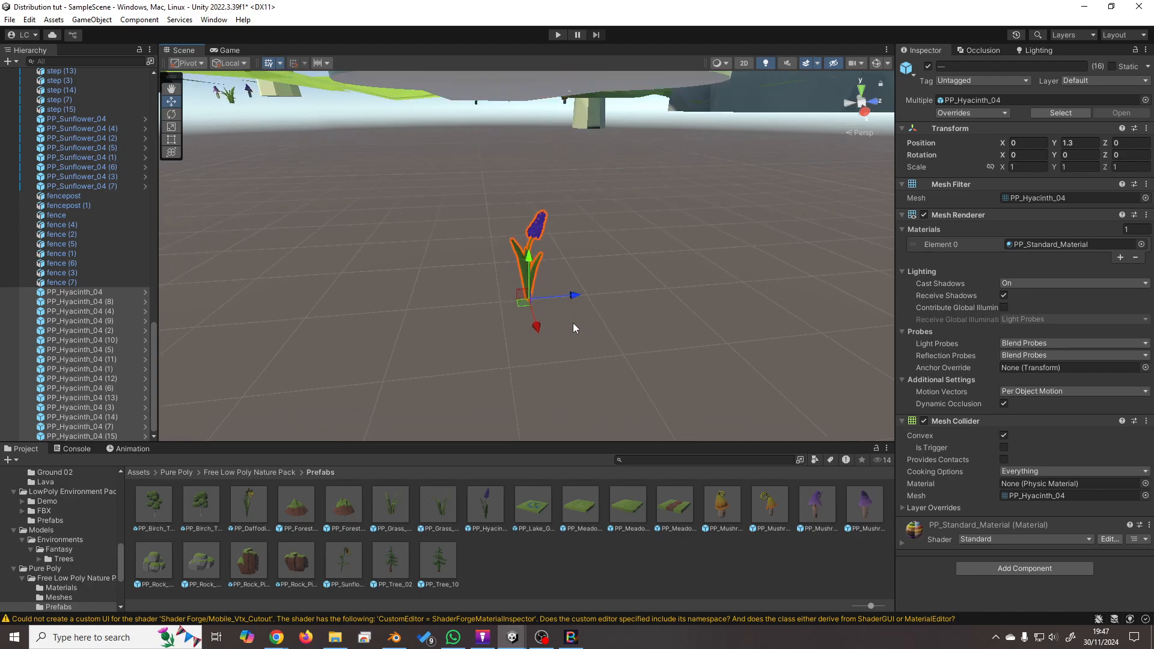
middle_click_drag(561, 335, 546, 376)
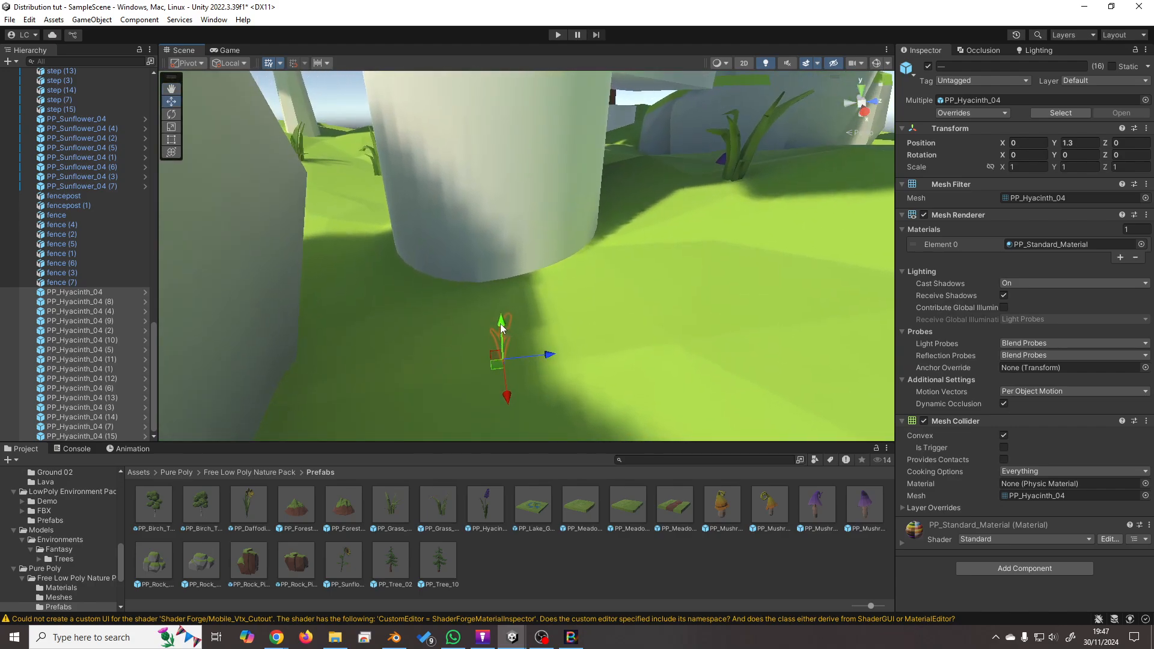
Move the sixteen hyacinths onto the grass at the column's base, at about X 0.58, Y 2.13, Z -0.04.
left_click_drag(502, 327, 522, 202)
middle_click_drag(540, 272, 509, 316)
left_click_drag(493, 305, 488, 405)
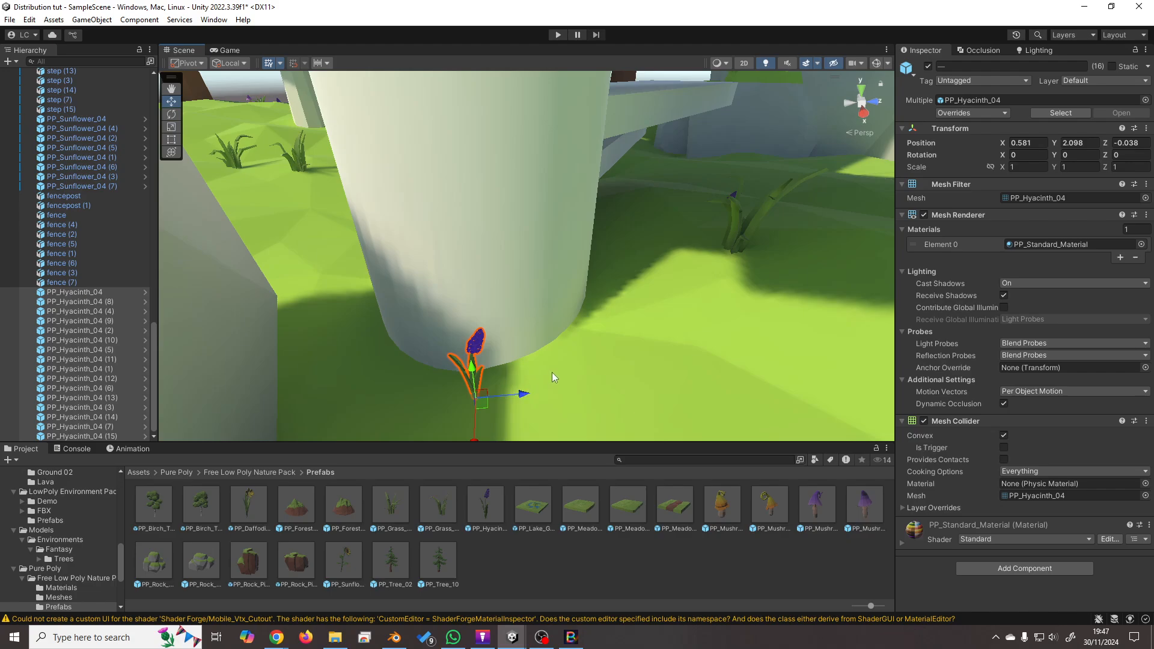
key("f")
left_click_drag(537, 327, 537, 304)
scroll(580, 312, "down", 5)
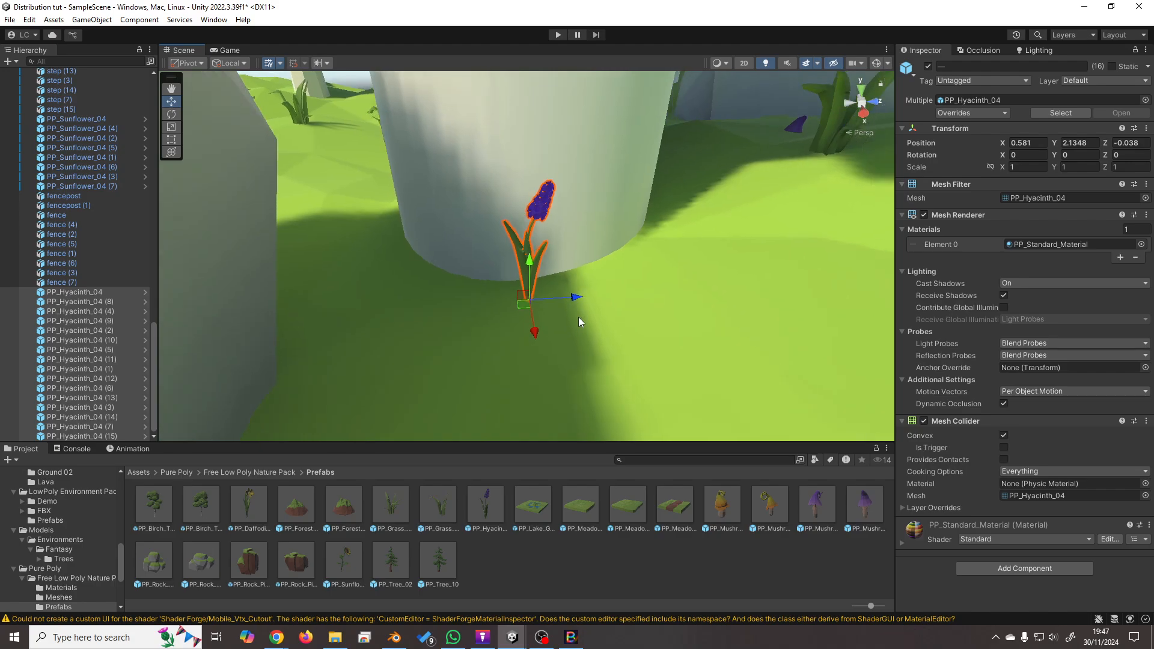
Randomize the hyacinths' Y rotation with R(0,180) and their X and Z positions with R(-10,10).
left_click(1078, 155)
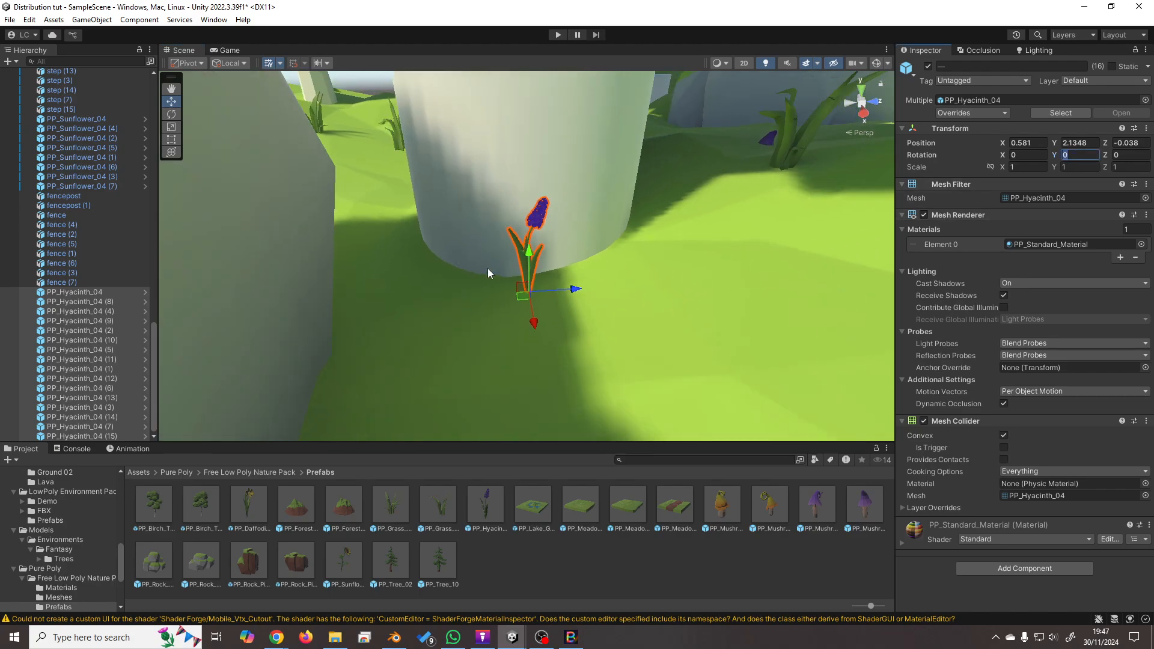
type("R(0,180)")
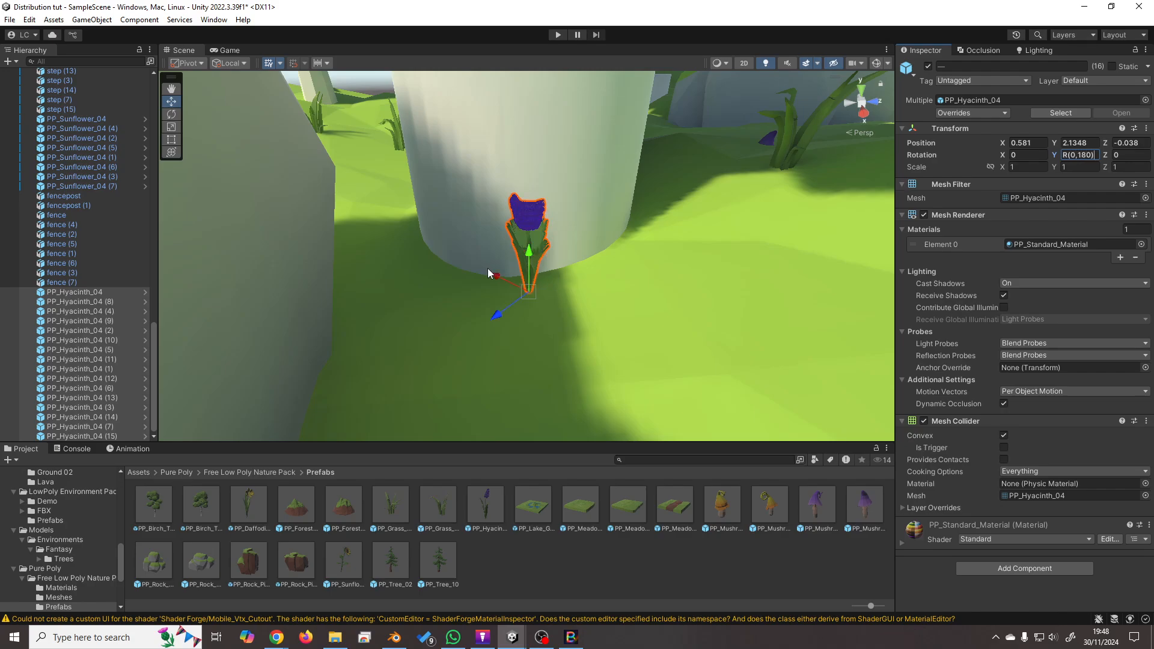
left_click(1028, 143)
scroll(670, 252, "down", 2)
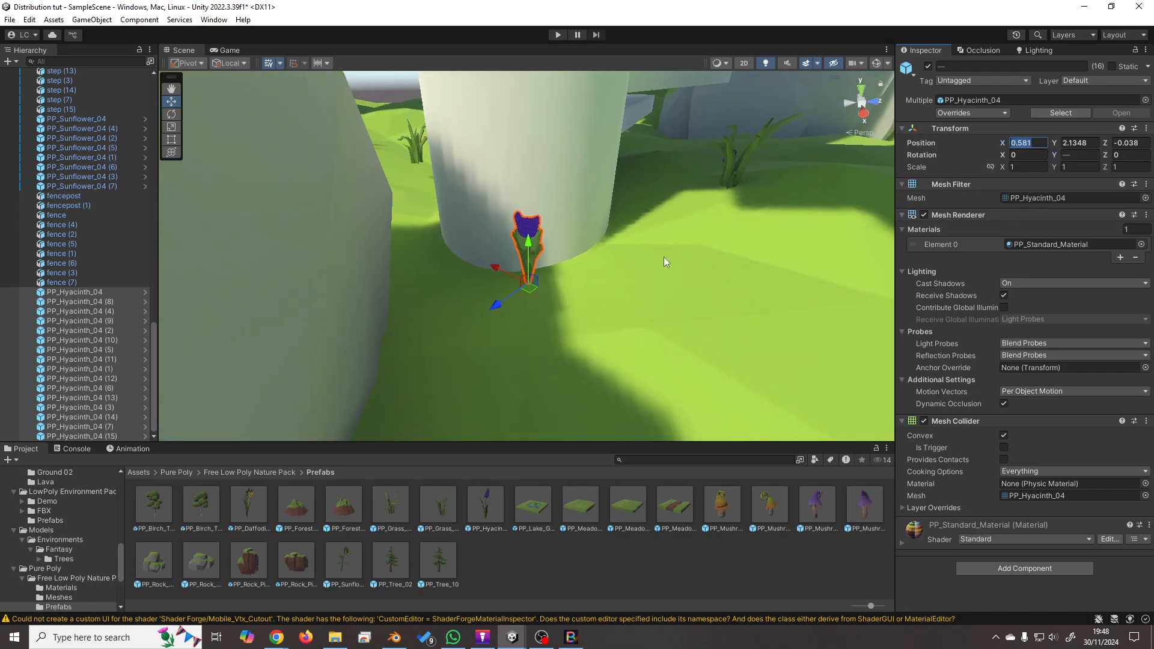
type("R(-10,10)")
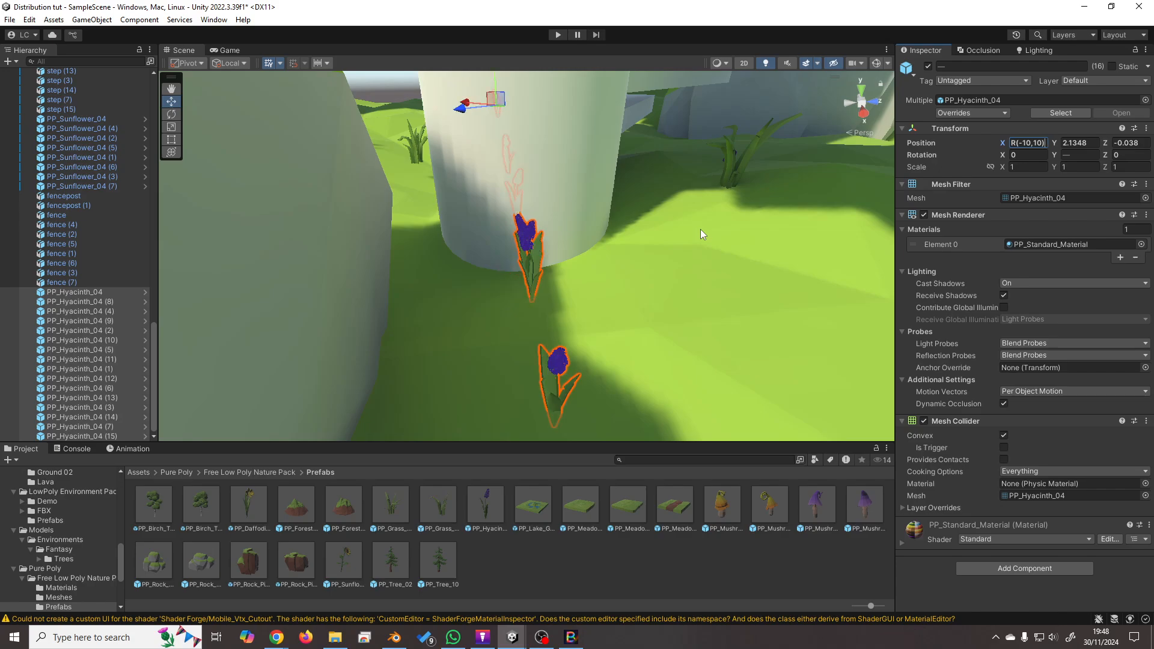
key("Tab")
key("Tab")
type("R(-10,10)")
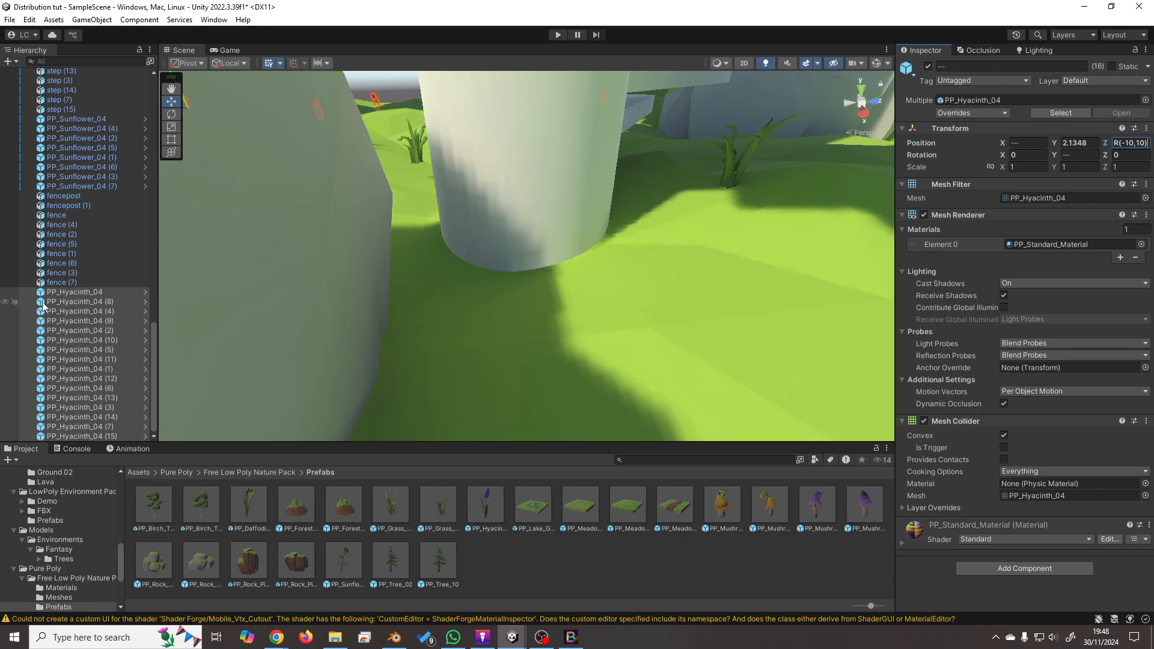
Raise PP_Hyacinth_04 to a Y position of about 2.41 and PP_Hyacinth_04 (8) to about 2.24, out of the terrain.
left_click(82, 292)
key("f")
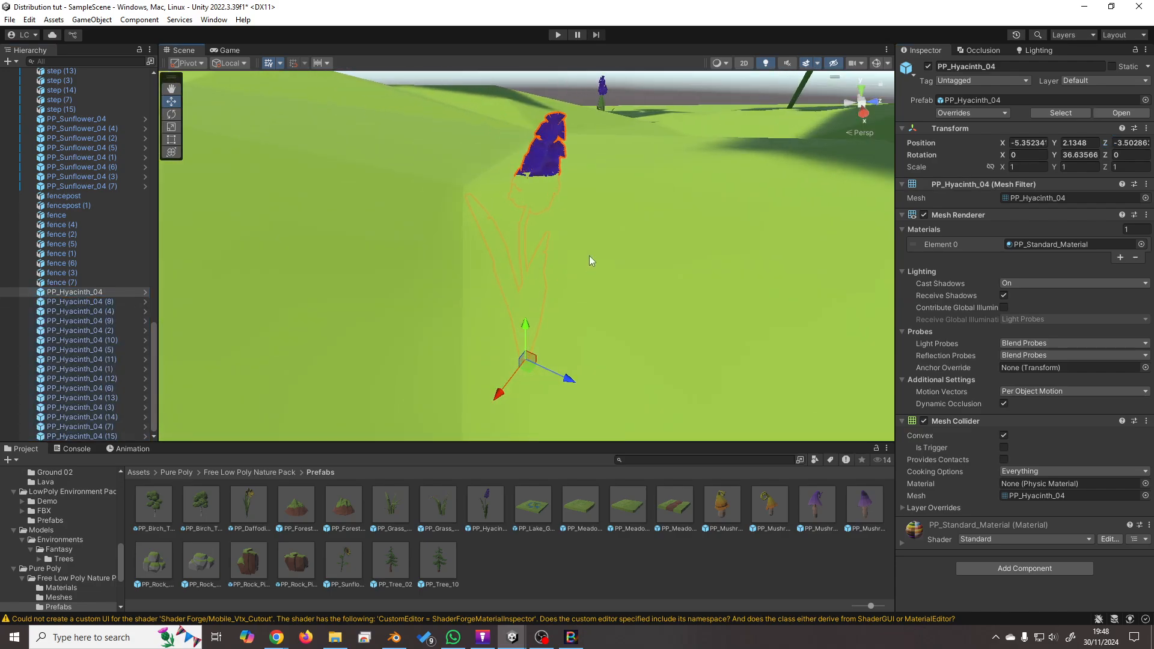
left_click_drag(529, 328, 545, 150)
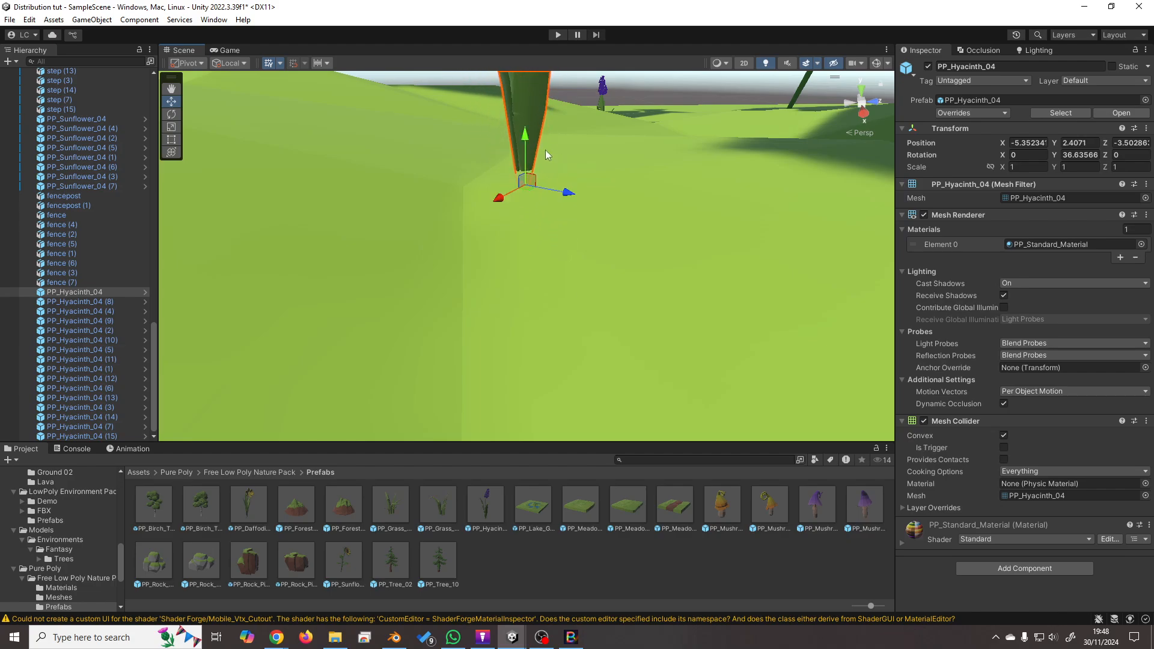
left_click(121, 301)
key("f")
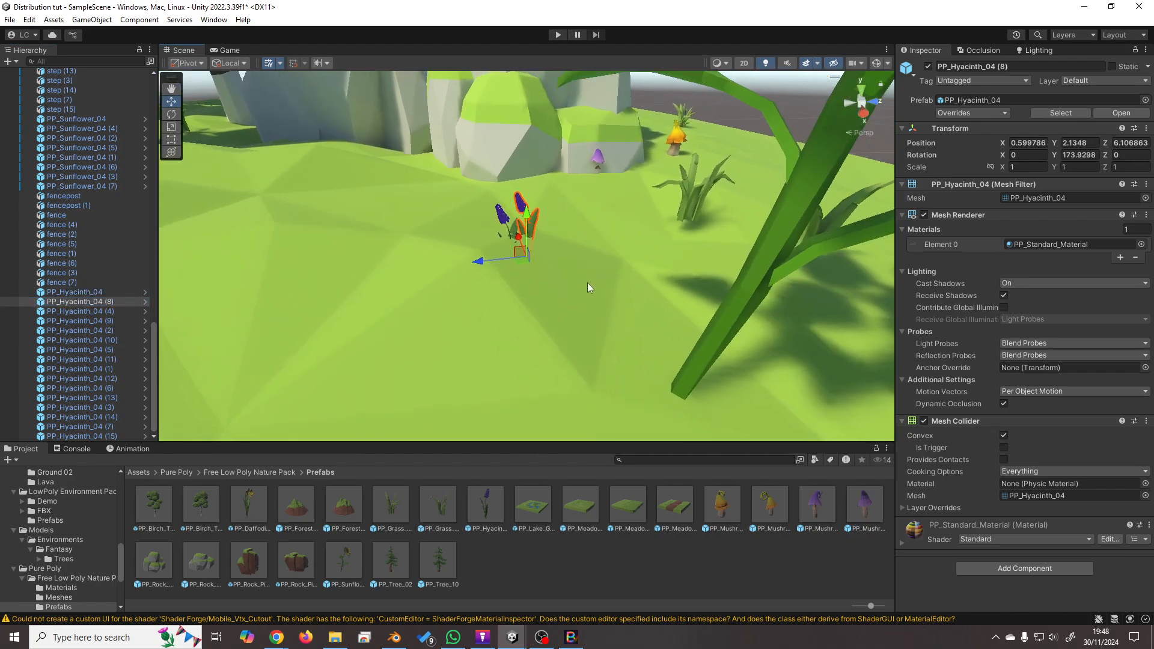
left_click_drag(528, 307, 528, 257)
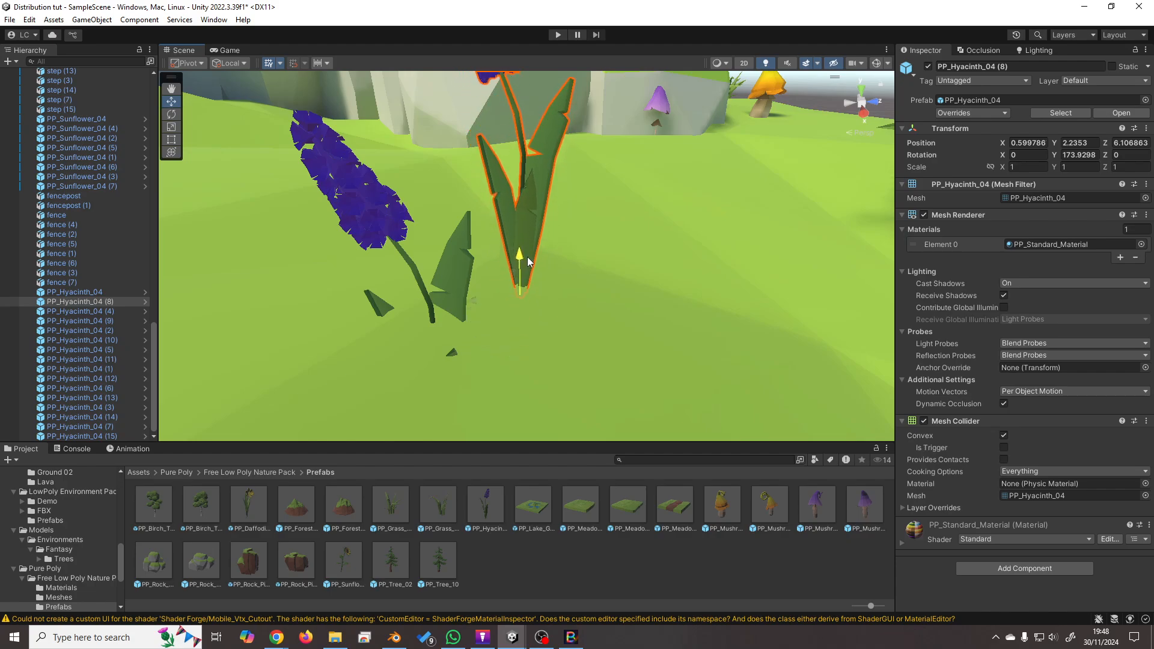
Raise PP_Hyacinth_04 (4) to a Y position of about 2.40, and raise PP_Hyacinth_04 (9) to about 2.17, shifting it clear of the rock.
left_click(123, 311)
key("f")
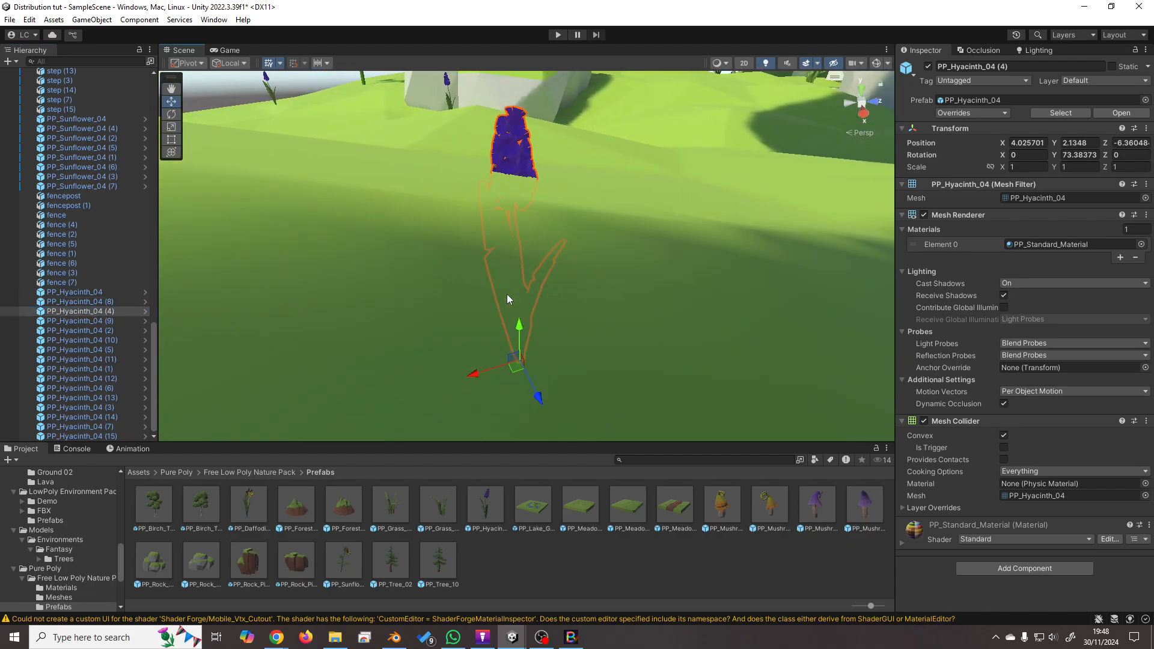
left_click_drag(519, 331, 521, 136)
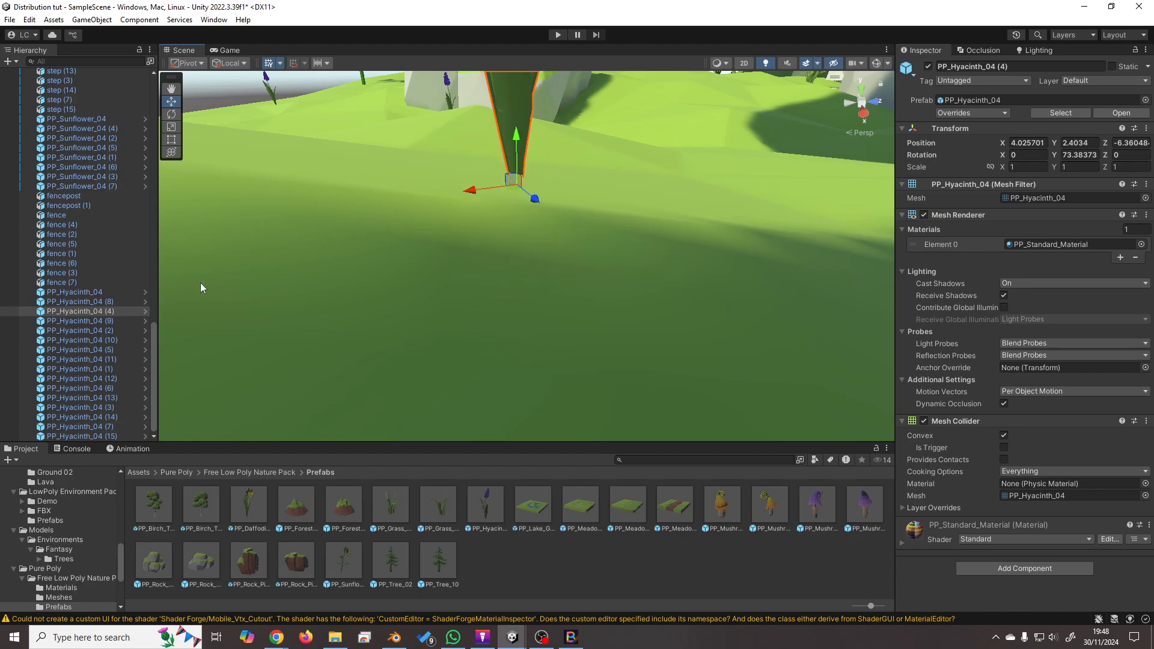
left_click(120, 321)
key("f")
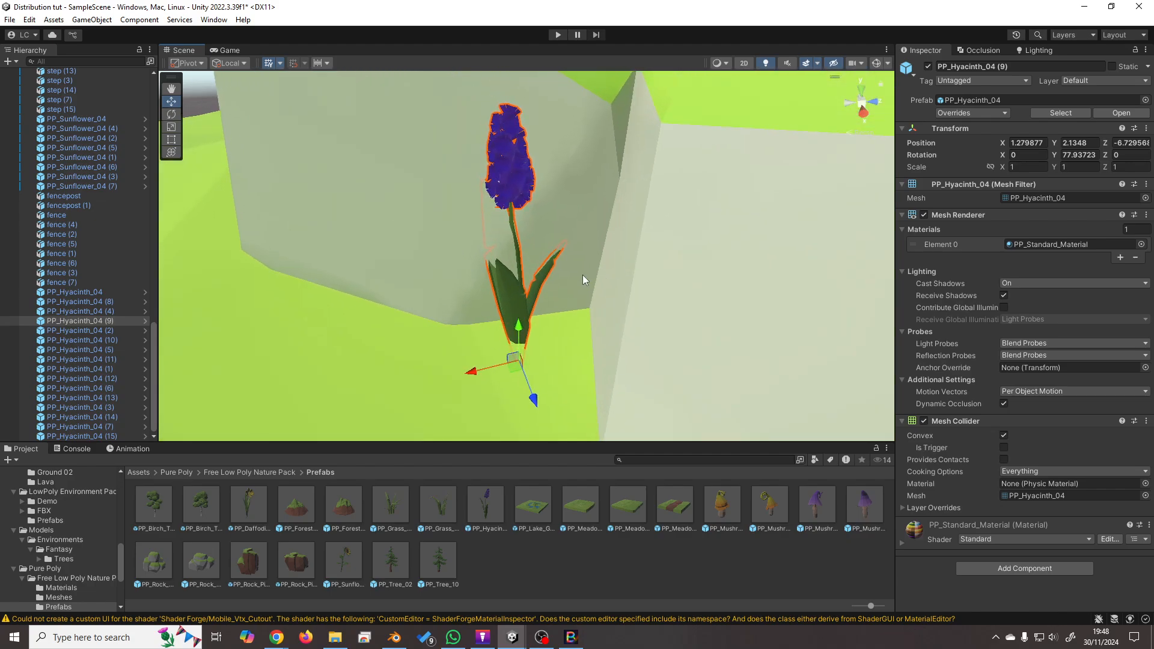
mouse_move(521, 329)
left_mouse_down()
mouse_move(518, 294)
mouse_move(517, 315)
left_mouse_up()
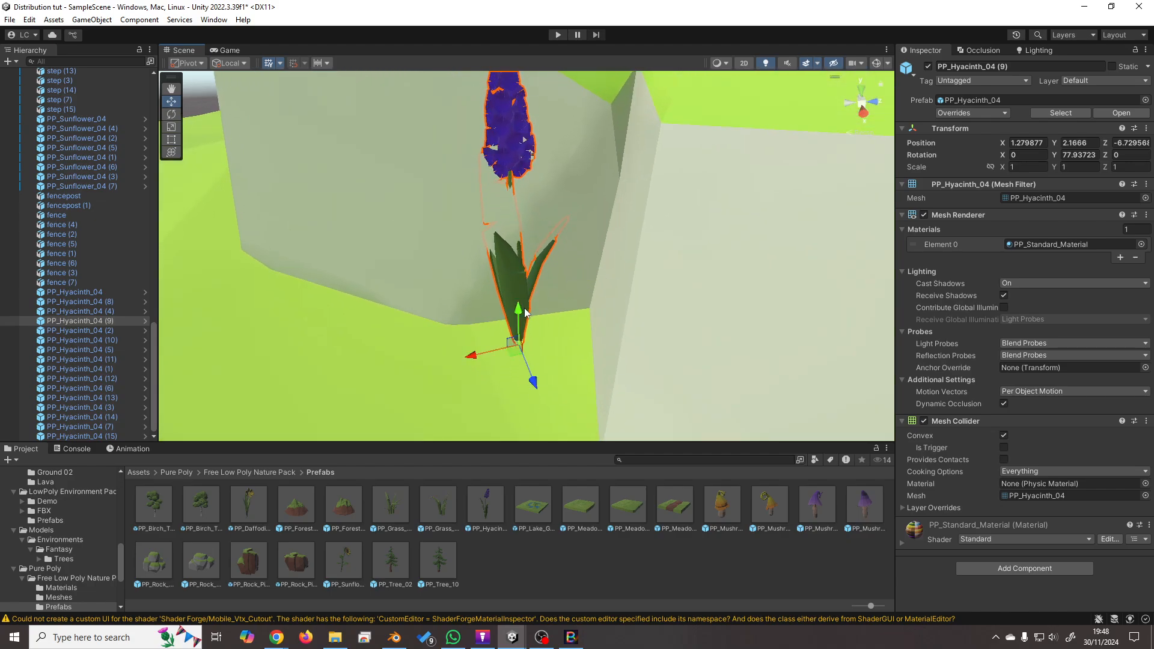
left_click_drag(514, 363, 469, 427)
Raise PP_Hyacinth_04 (2) out of the terrain and lower PP_Hyacinth_04 (10) onto the ground.
left_click(101, 330)
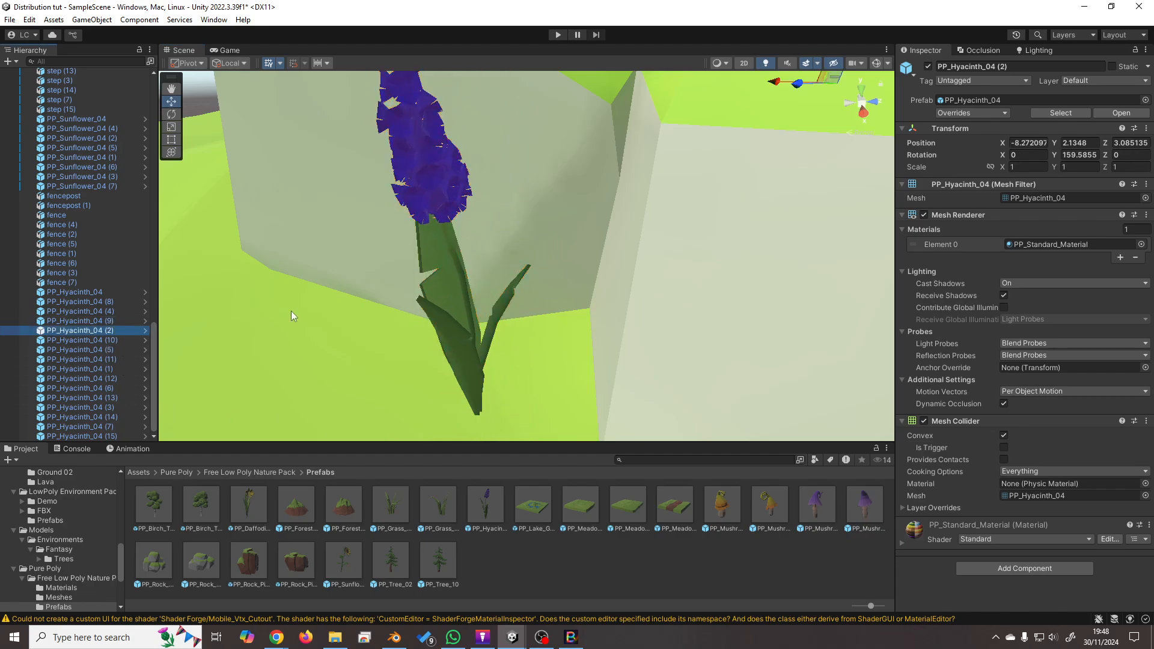
key("f")
left_click_drag(518, 319, 531, 160)
left_click(82, 340)
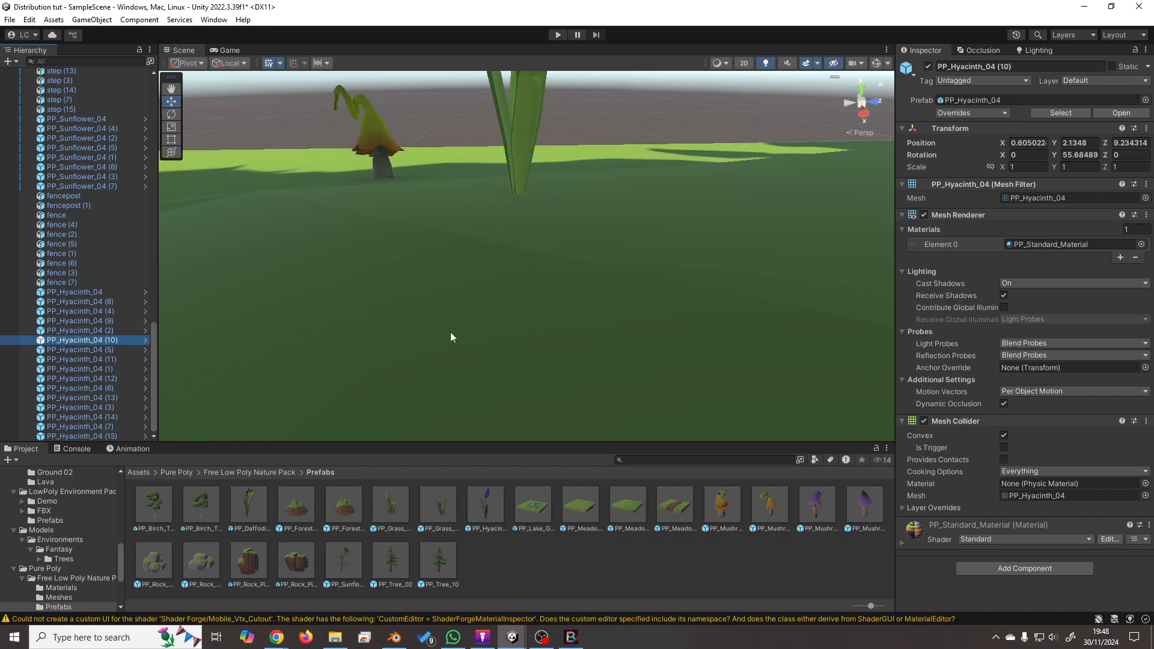
key("f")
left_click_drag(514, 325, 522, 392)
Raise PP_Hyacinth_04 (5) out of the terrain.
left_click(84, 350)
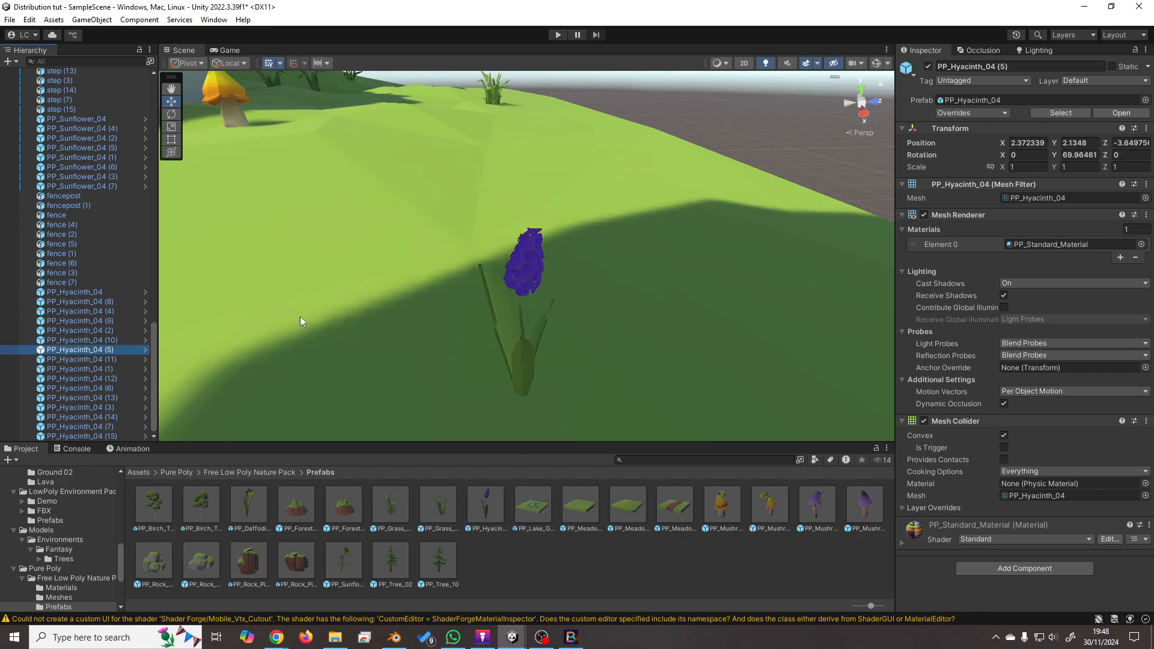
key("f")
left_click_drag(519, 328, 521, 220)
Move PP_Hyacinth_04 (11) out of the rock onto the grass, at about X 2.57, Y 2.05, Z -0.41.
left_click(101, 360)
key("f")
scroll(542, 236, "down", 5)
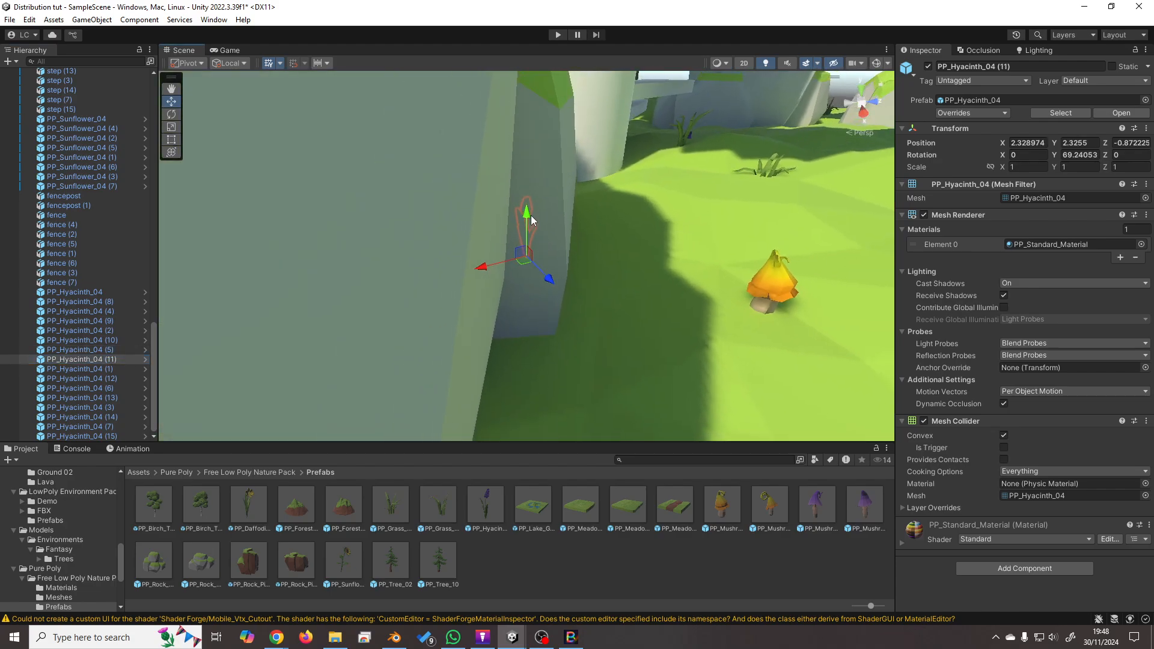
left_click_drag(529, 266, 637, 282)
key("f")
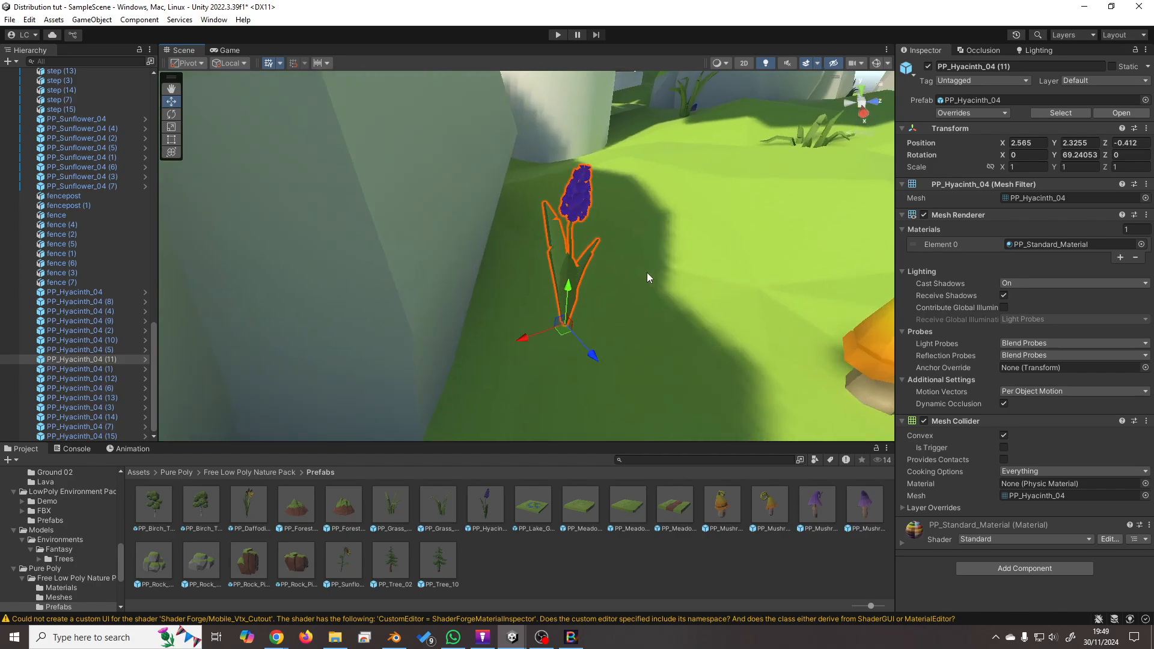
left_click_drag(521, 325, 529, 419)
scroll(534, 319, "down", 5)
key("f")
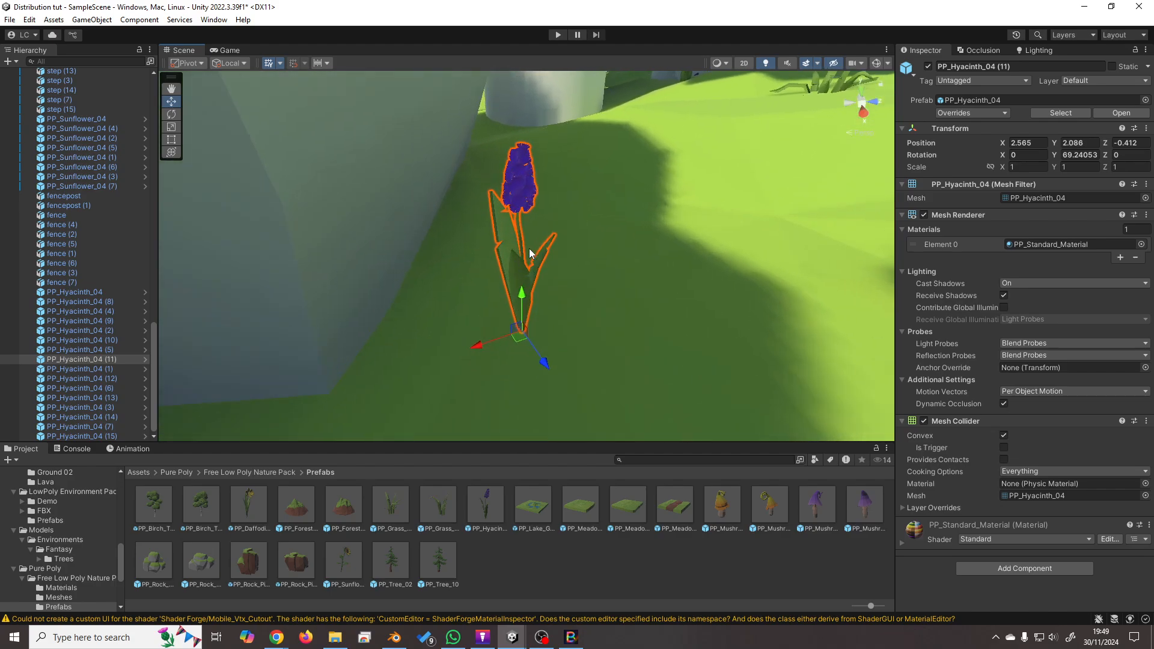
left_click_drag(521, 328, 520, 348)
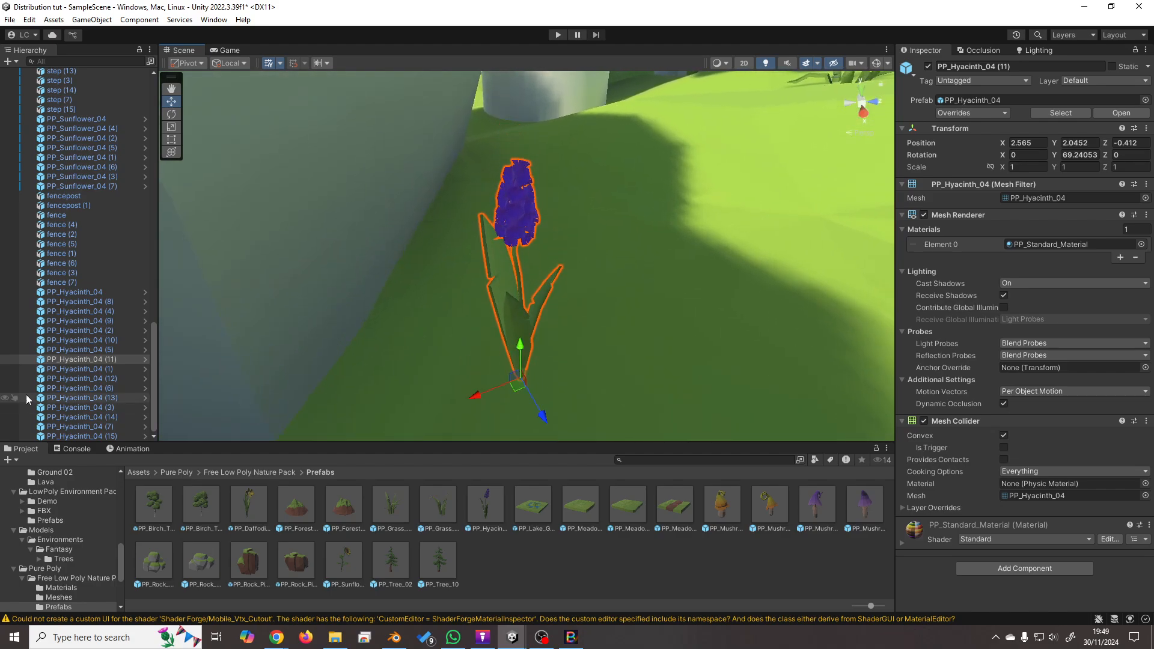
Check how PP_Hyacinth_04 (1) sits on the ground and lower PP_Hyacinth_04 (12) onto the terrain.
left_click(78, 368)
key("f")
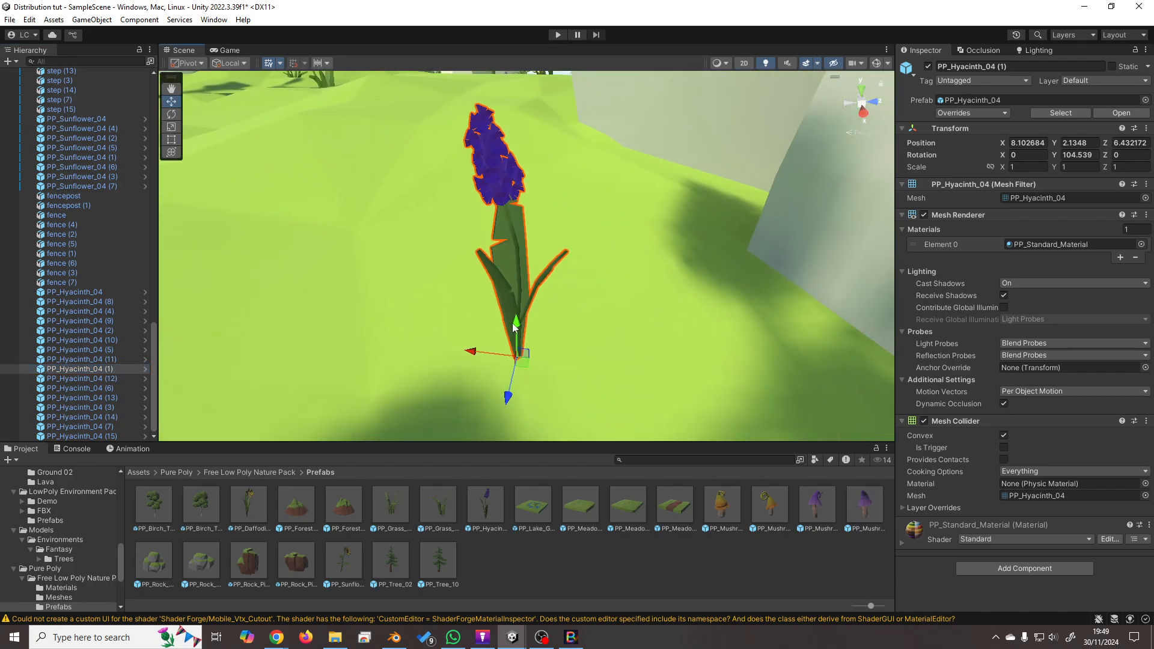
left_click(119, 379)
key("f")
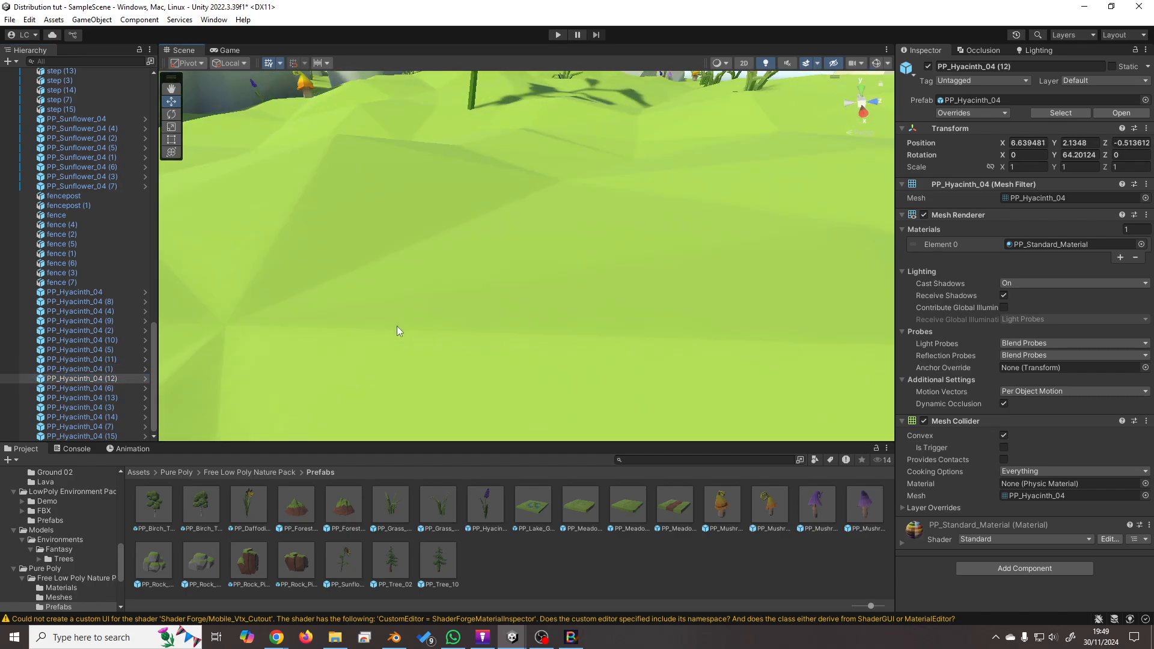
left_click_drag(527, 327, 543, 425)
Move PP_Hyacinth_04 (6) out of the boulders onto the grass, at about X -0.96, Z 5.51.
double_click(120, 388)
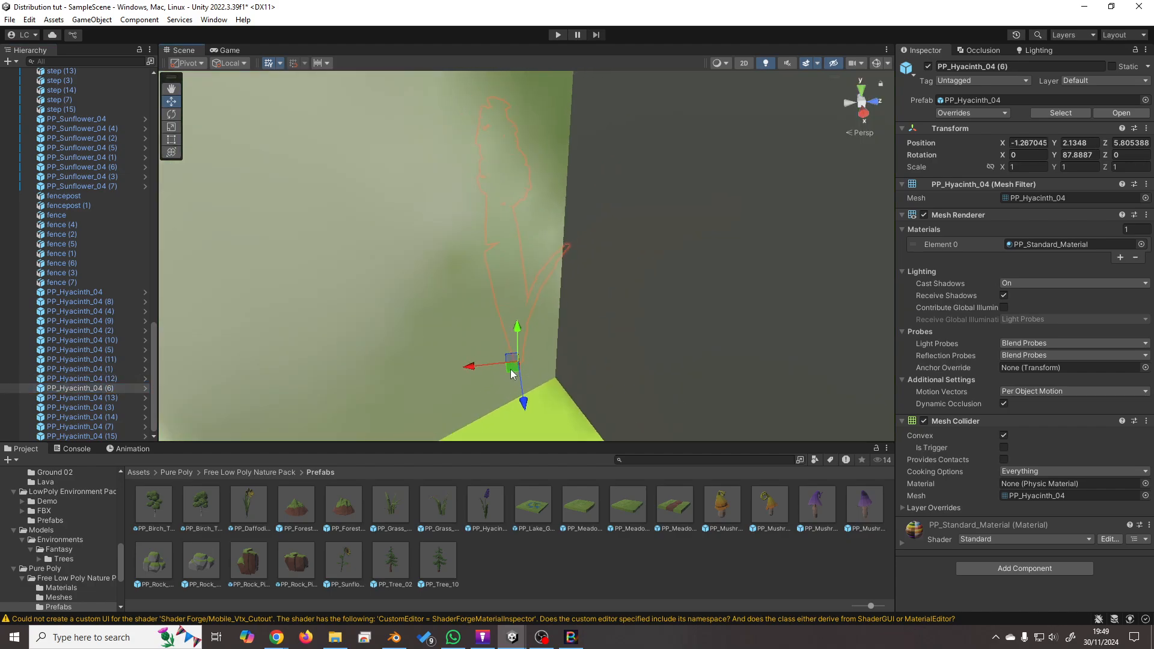
left_click_drag(511, 374, 492, 472)
key("f")
key("f")
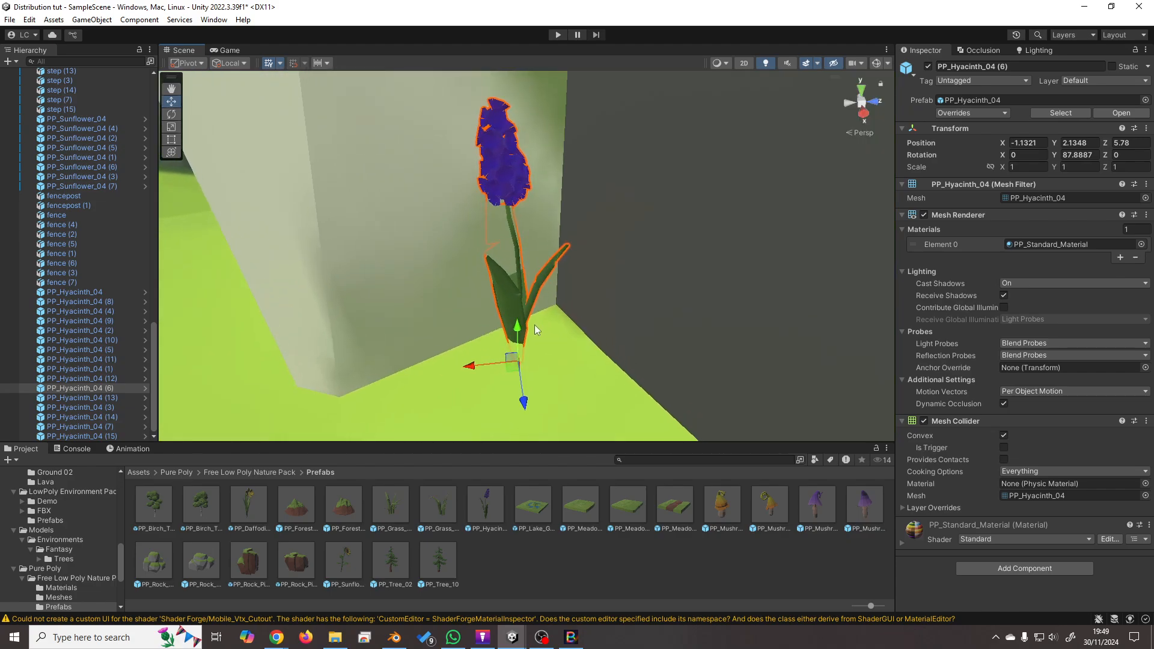
key("f")
middle_click_drag(583, 327, 650, 376)
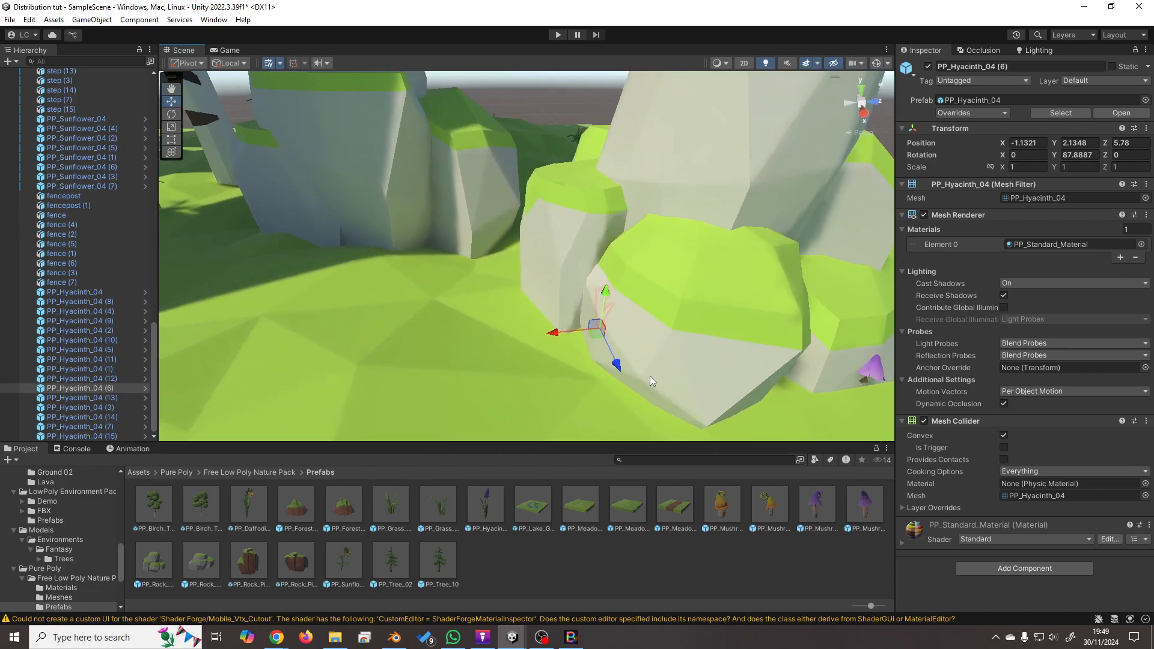
left_click_drag(596, 337, 560, 359)
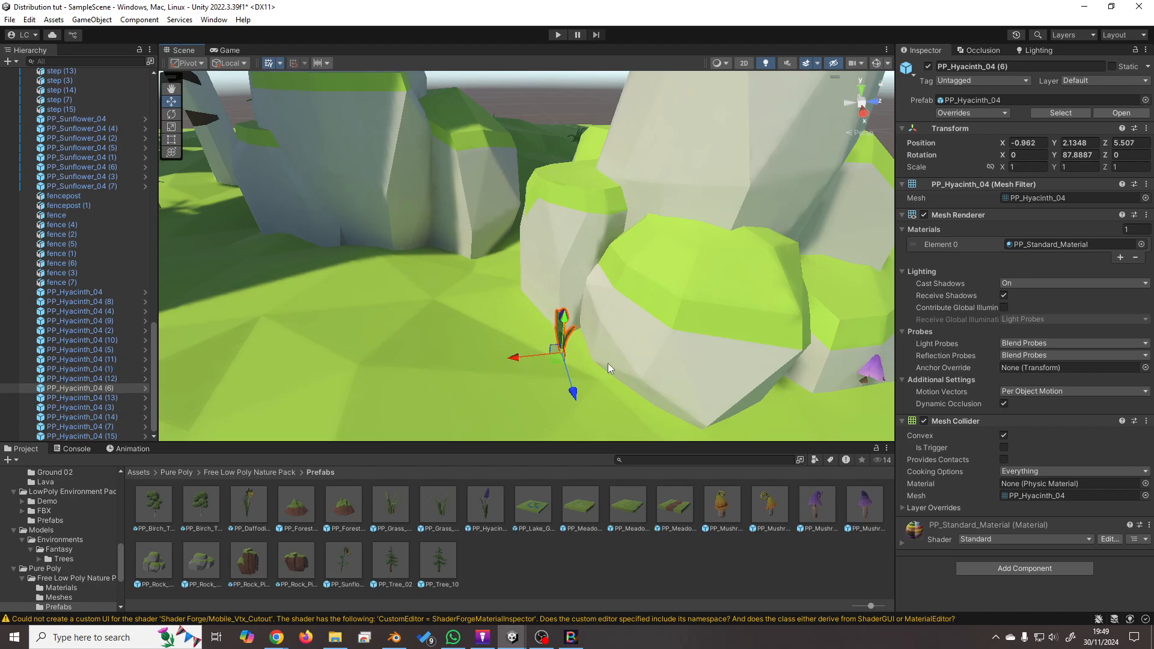
key("f")
Raise PP_Hyacinth_04 (13) out of the terrain and lower PP_Hyacinth_04 (3) to a Y position of about 1.96.
double_click(117, 395)
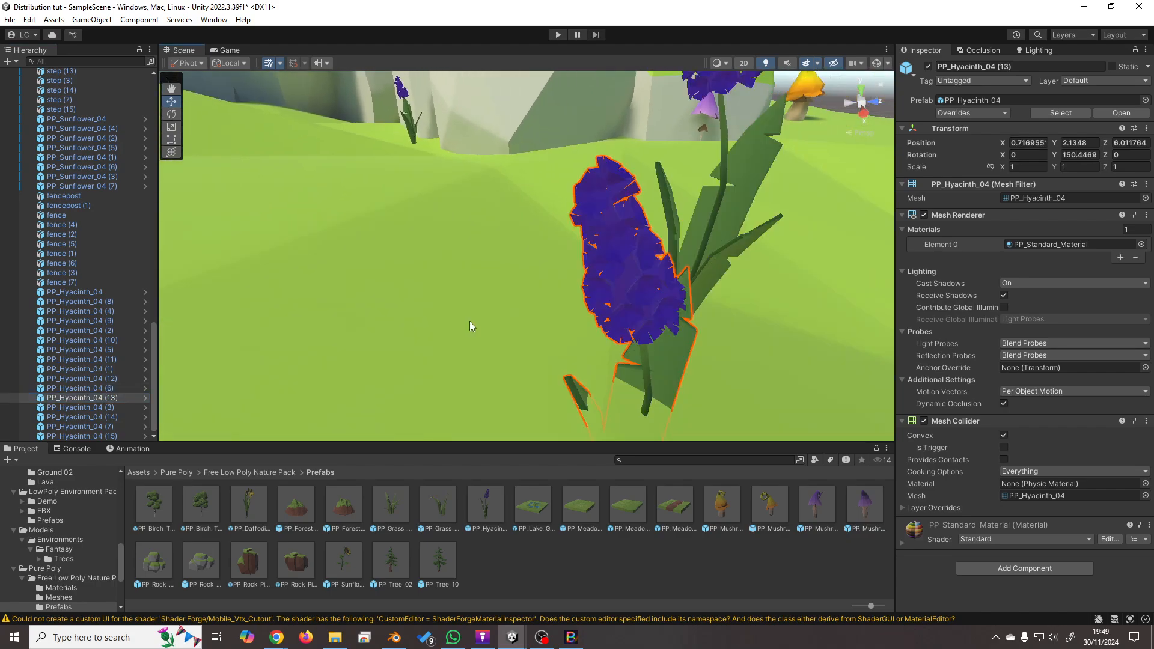
left_click_drag(523, 304, 520, 226)
double_click(120, 407)
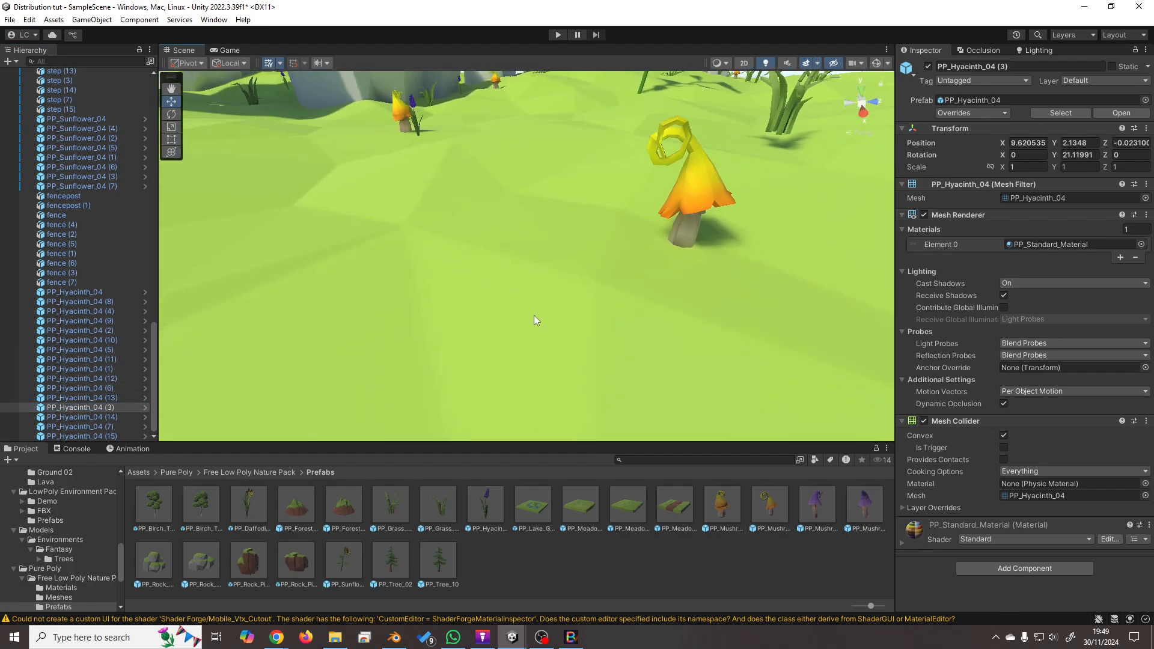
left_click_drag(528, 335, 532, 409)
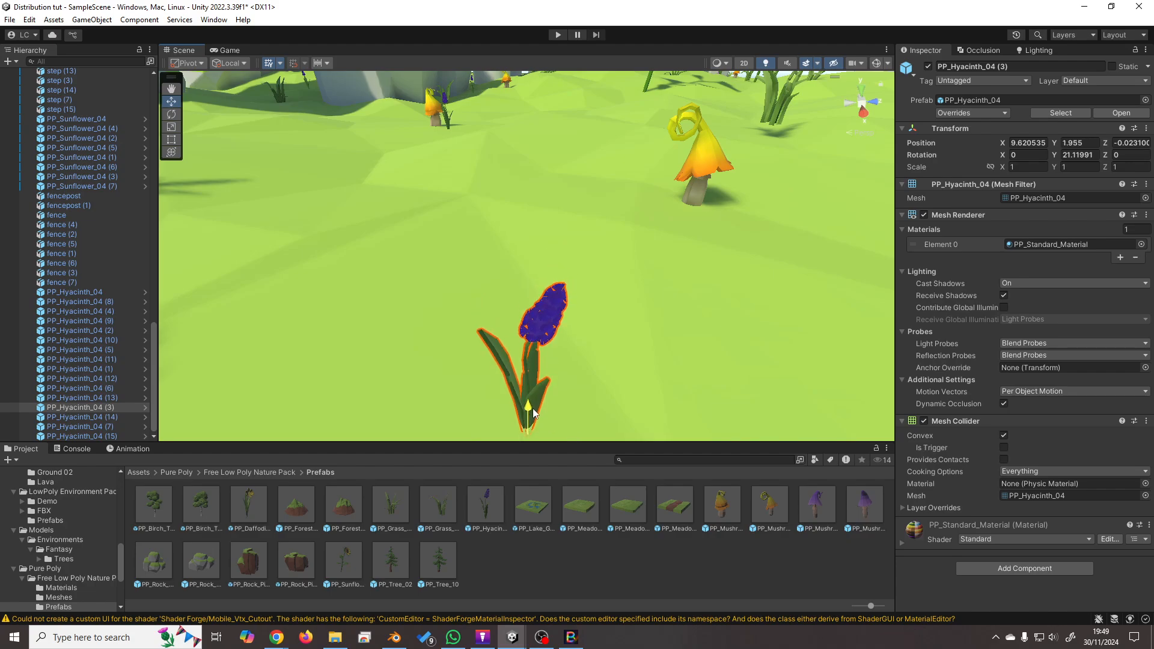
Lower PP_Hyacinth_04 (14) to a Y position of about 2.10, and raise PP_Hyacinth_04 (7) to about 2.26 and (15) to about 2.22.
double_click(121, 416)
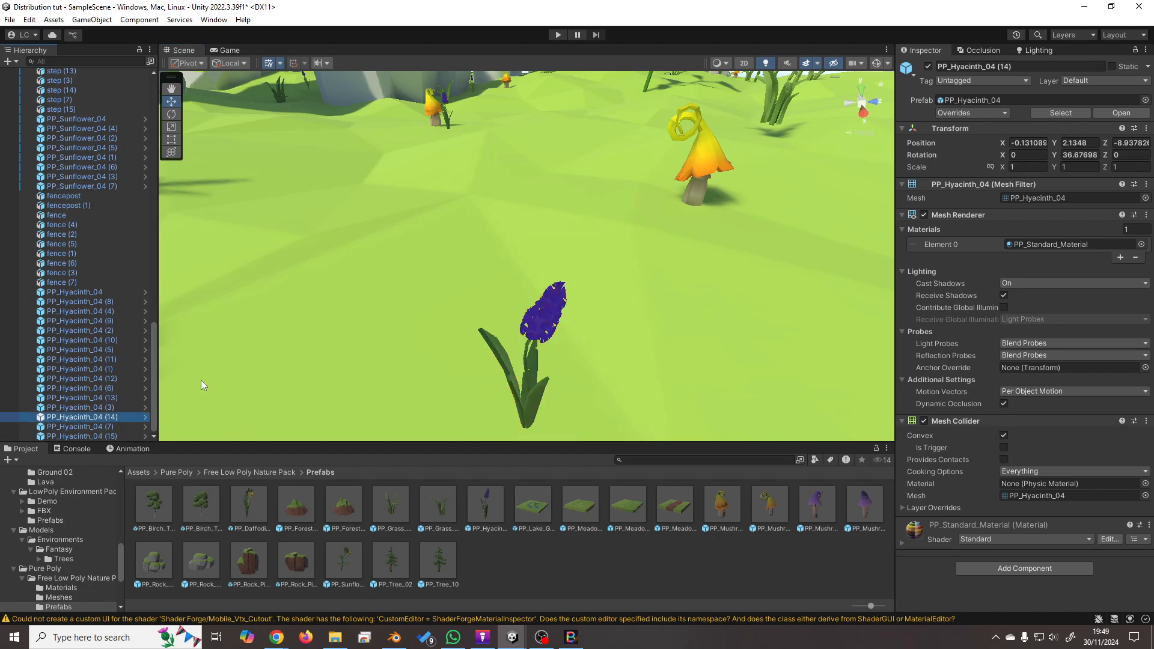
mouse_move(520, 318)
left_mouse_down()
mouse_move(532, 343)
mouse_move(517, 340)
left_mouse_up()
double_click(118, 426)
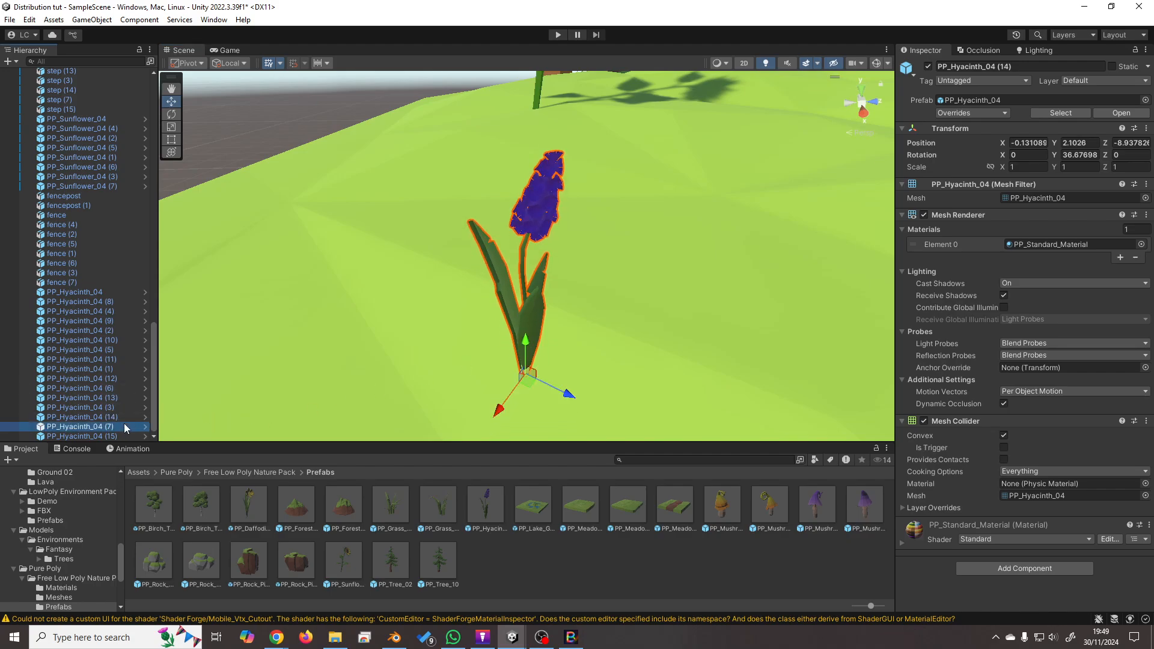
left_click_drag(516, 324, 515, 248)
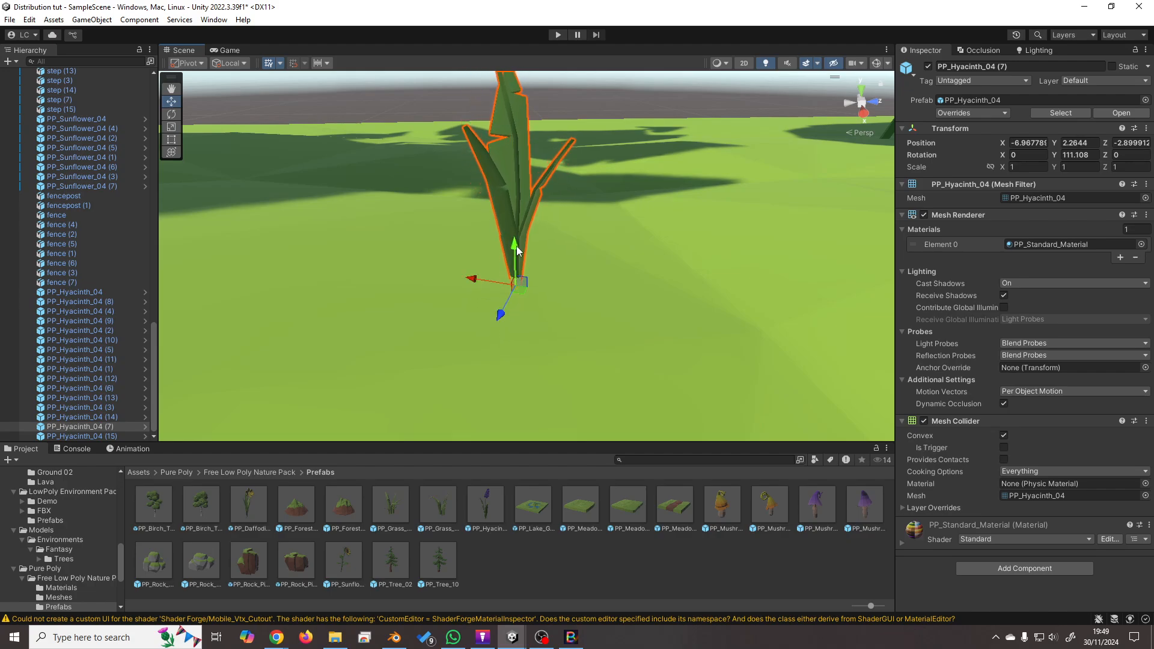
double_click(133, 435)
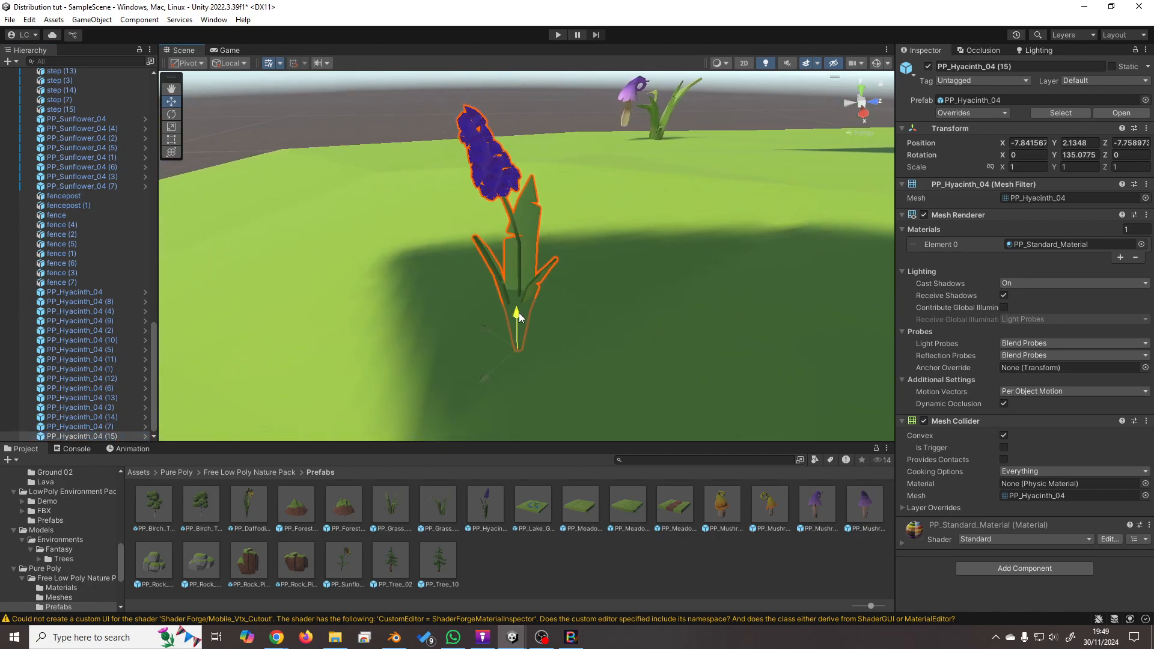
left_click_drag(517, 313, 516, 270)
Group the column and all the spiral staircase steps under a new empty parent object.
right_click_drag(545, 312, 472, 168)
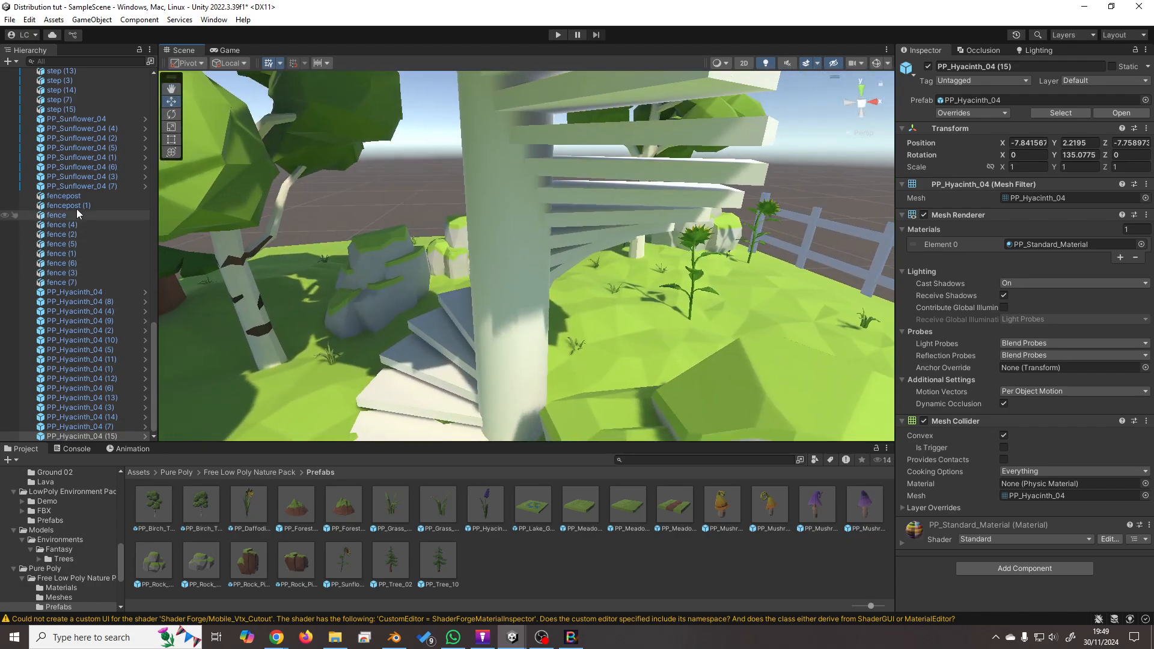
scroll(92, 204, "up", 5)
left_click(85, 251)
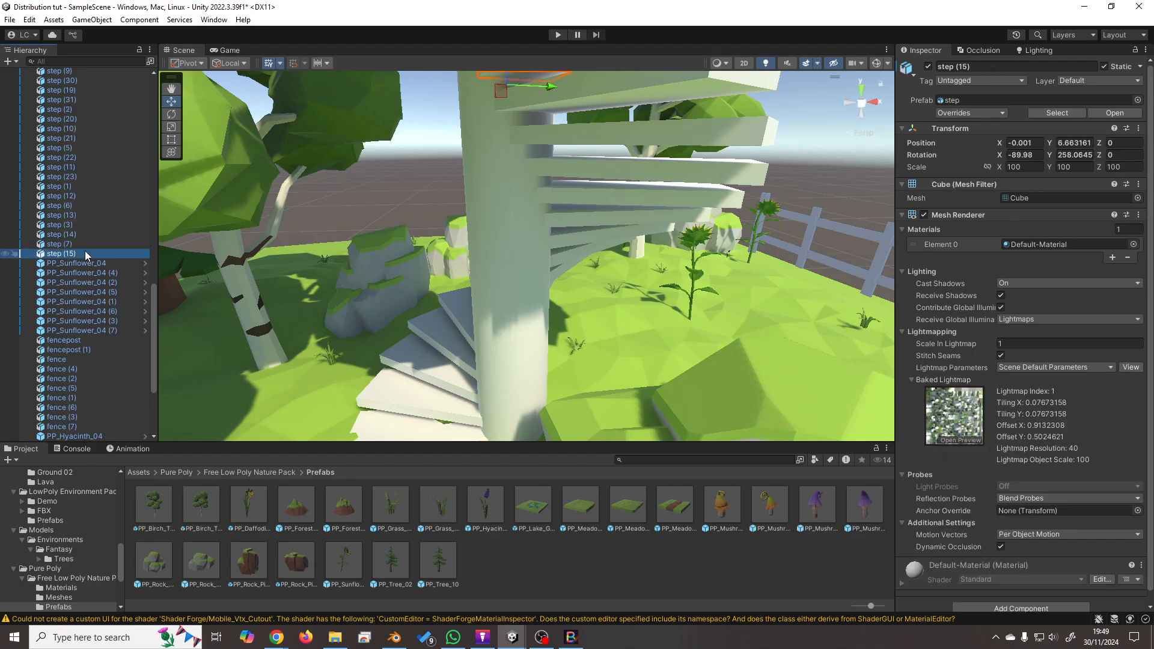
scroll(95, 225, "up", 10)
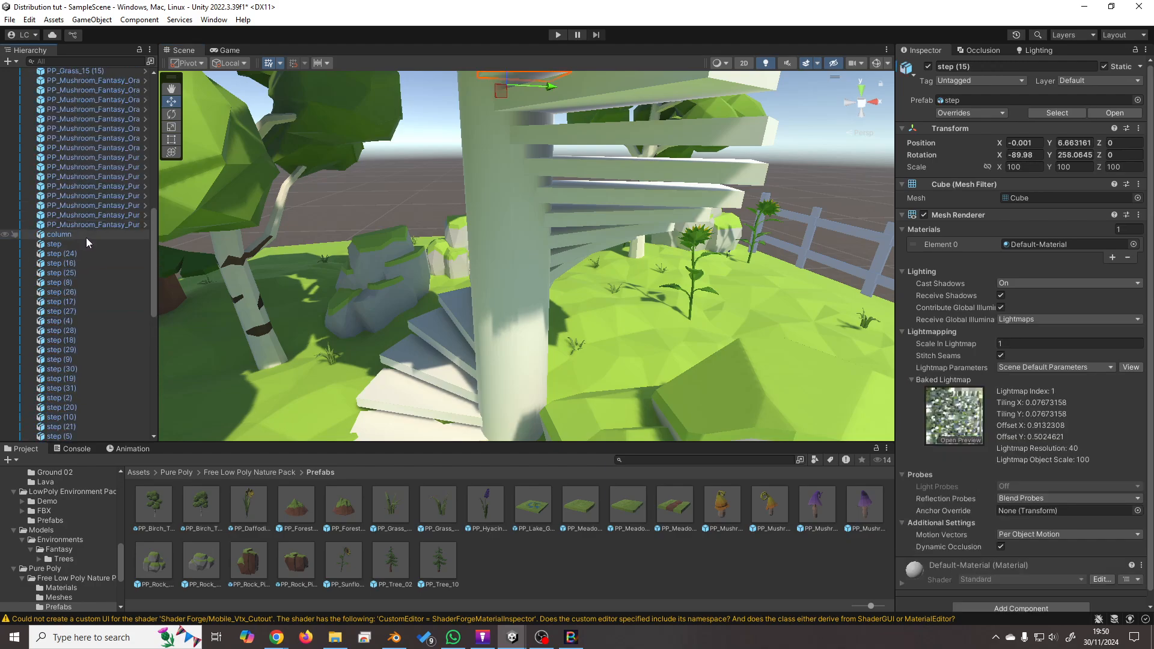
left_click(86, 236, "shift")
right_click(86, 236)
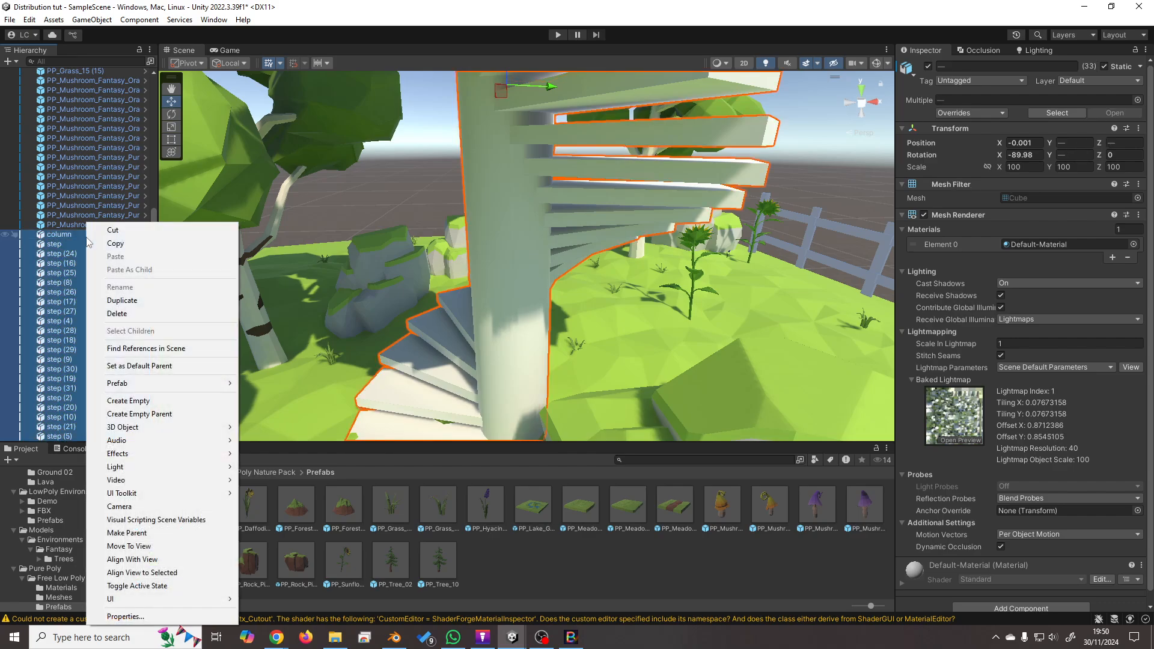
left_click(140, 414)
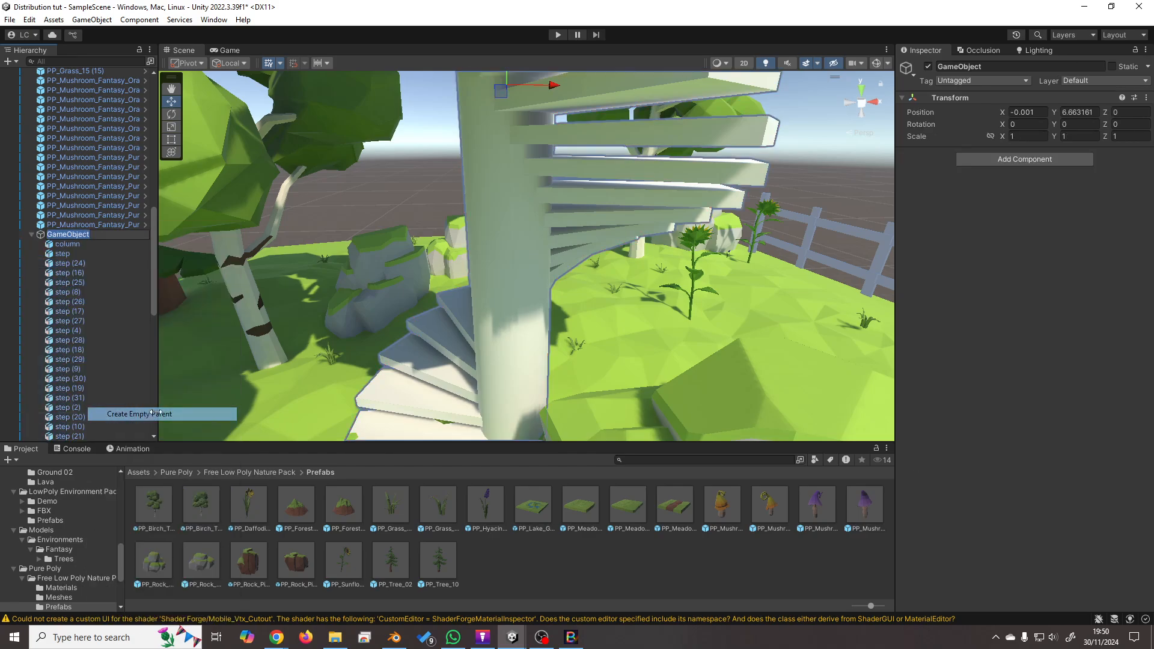
Collapse the staircase's new parent object and rename it Stairs.
left_click(31, 234)
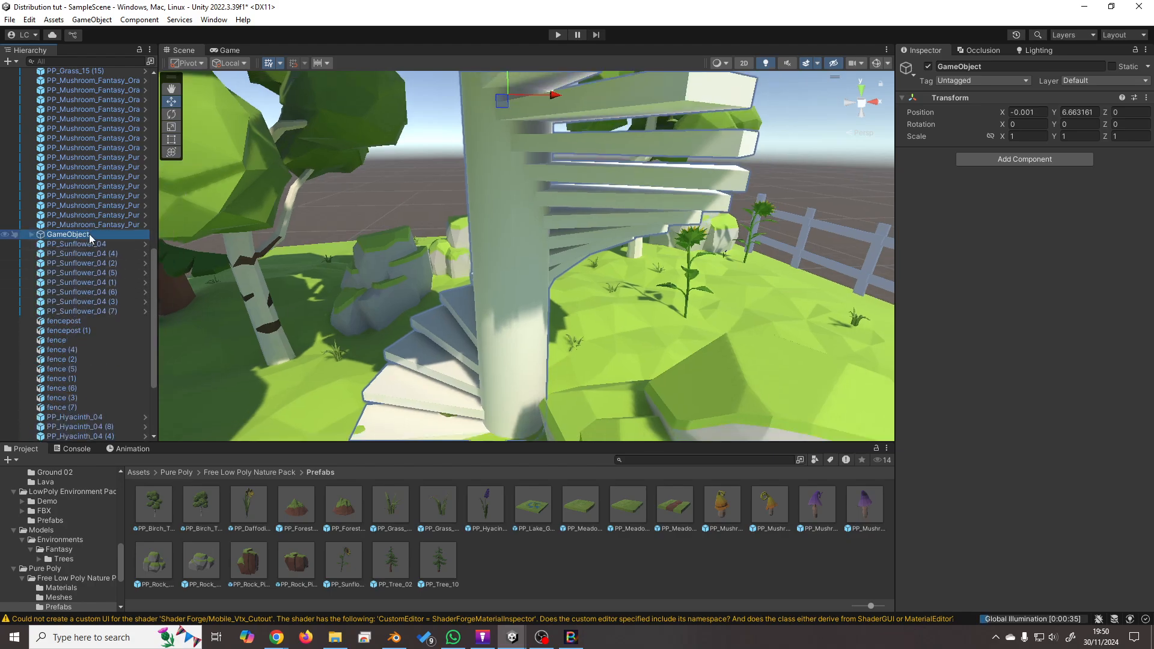
double_click(88, 234)
left_click(89, 234)
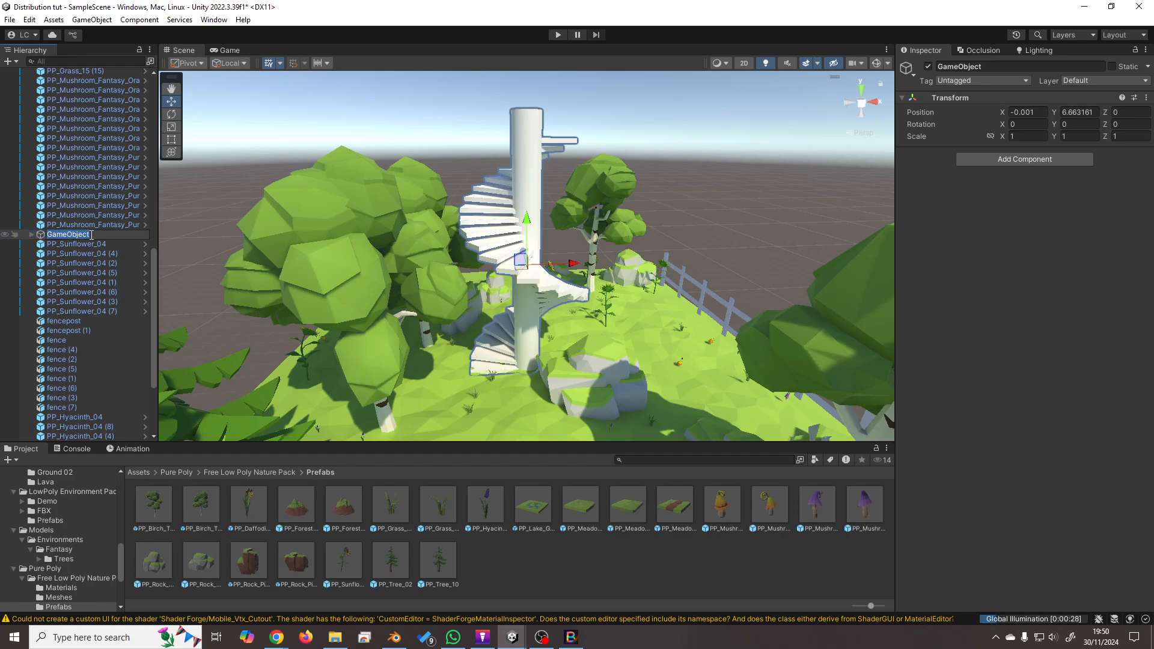
type("Stairs")
key("Return")
Move the Stairs group along X to about 7.03, near the fence.
scroll(472, 292, "down", 3)
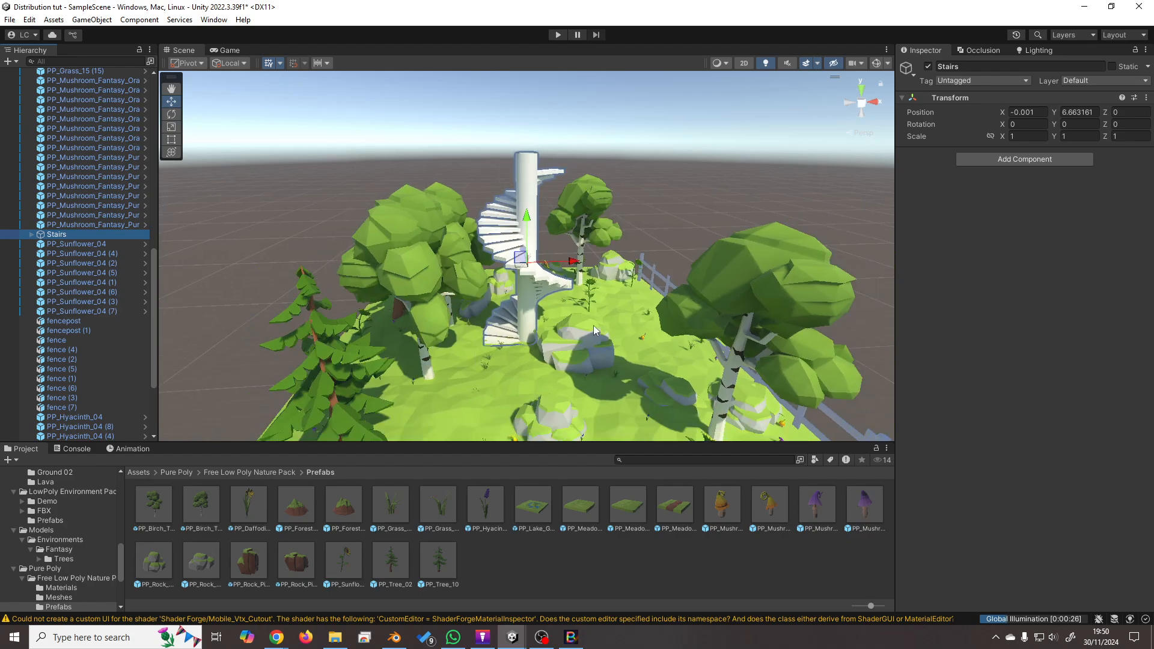
left_click_drag(593, 325, 438, 261, "alt")
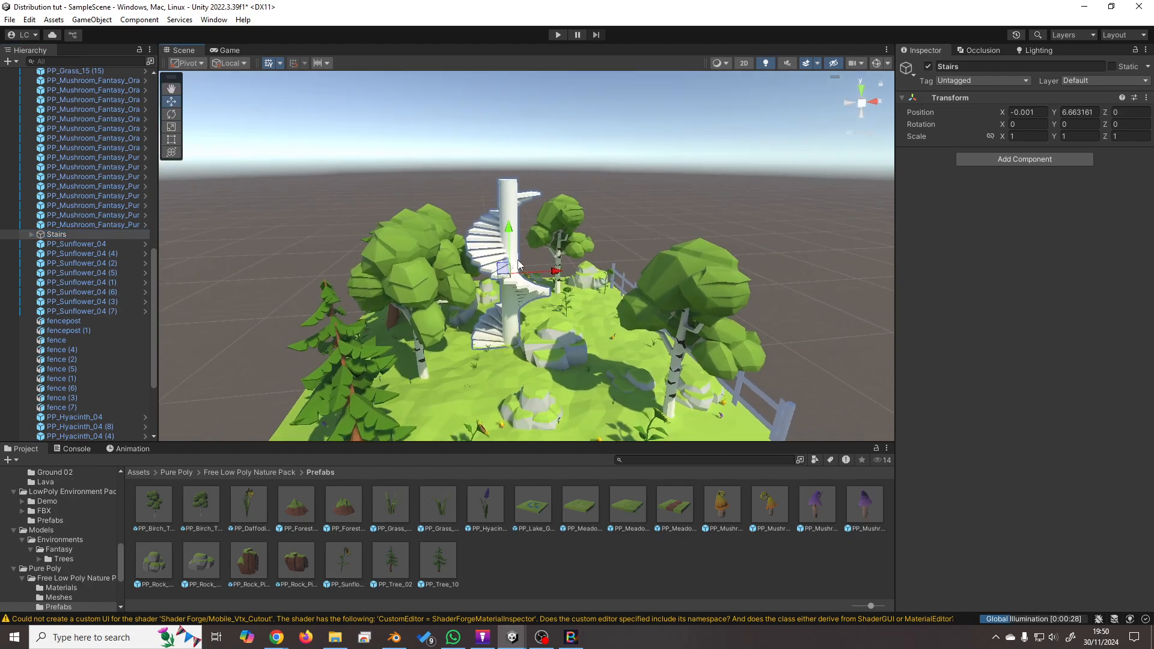
left_click_drag(518, 262, 752, 228, "alt")
middle_click_drag(753, 228, 522, 231)
left_click_drag(544, 246, 662, 327)
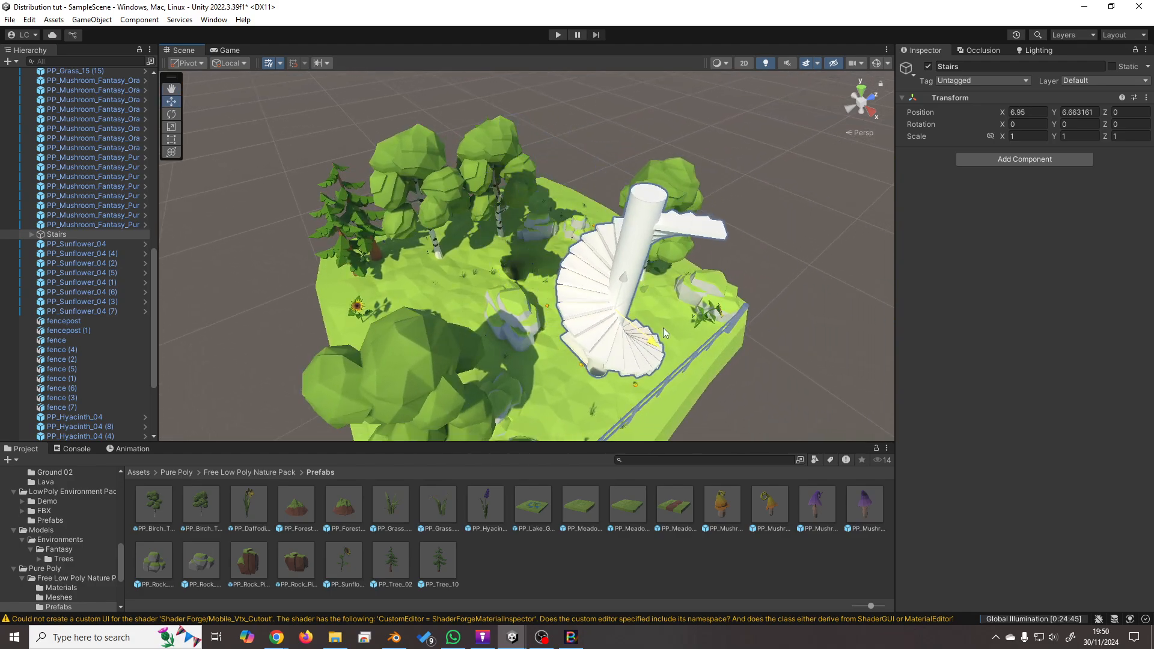
key("f")
middle_click_drag(552, 389, 531, 252)
scroll(532, 253, "up", 5)
scroll(529, 251, "up", 5)
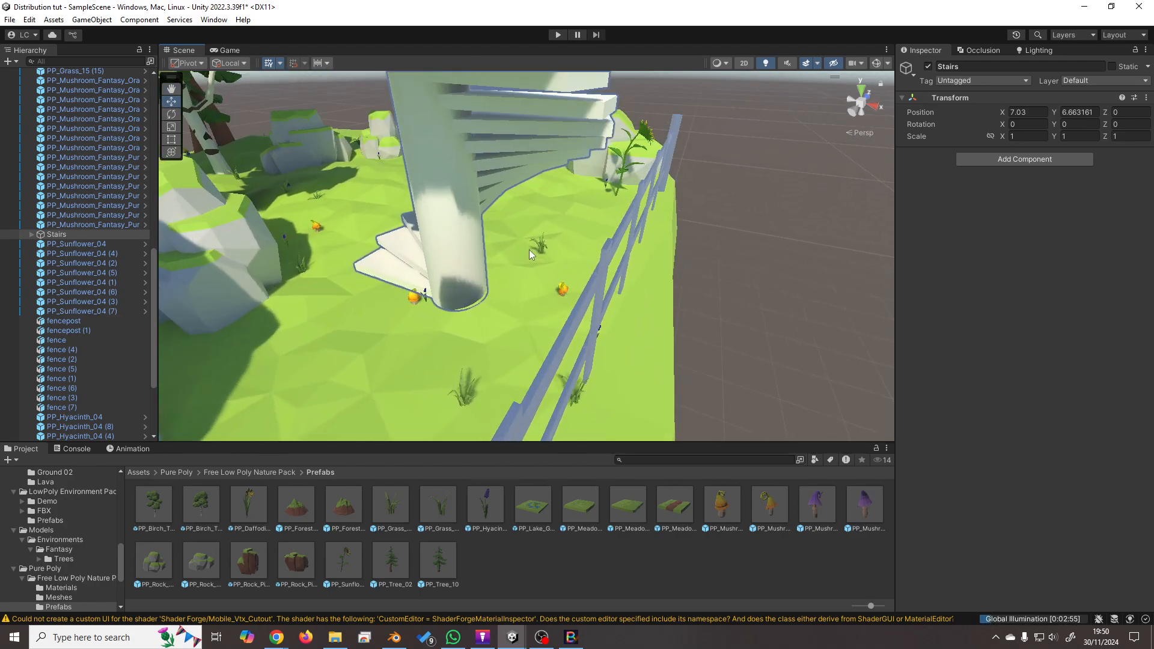
Open the Prefabs folder of the Decorative Plant Assets in the Ultrasonic asset pack.
middle_click_drag(428, 242, 806, 287)
left_click_drag(807, 287, 647, 317, "alt")
key("s")
right_click_drag(647, 317, 633, 278)
middle_click_drag(633, 278, 474, 441)
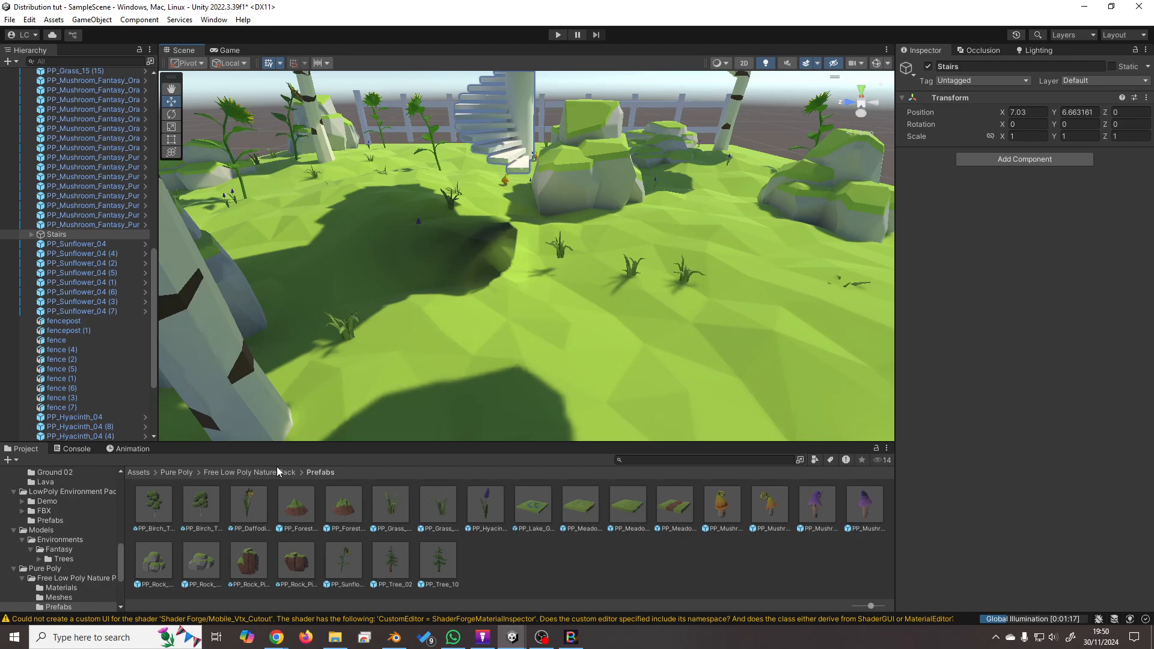
left_click(175, 471)
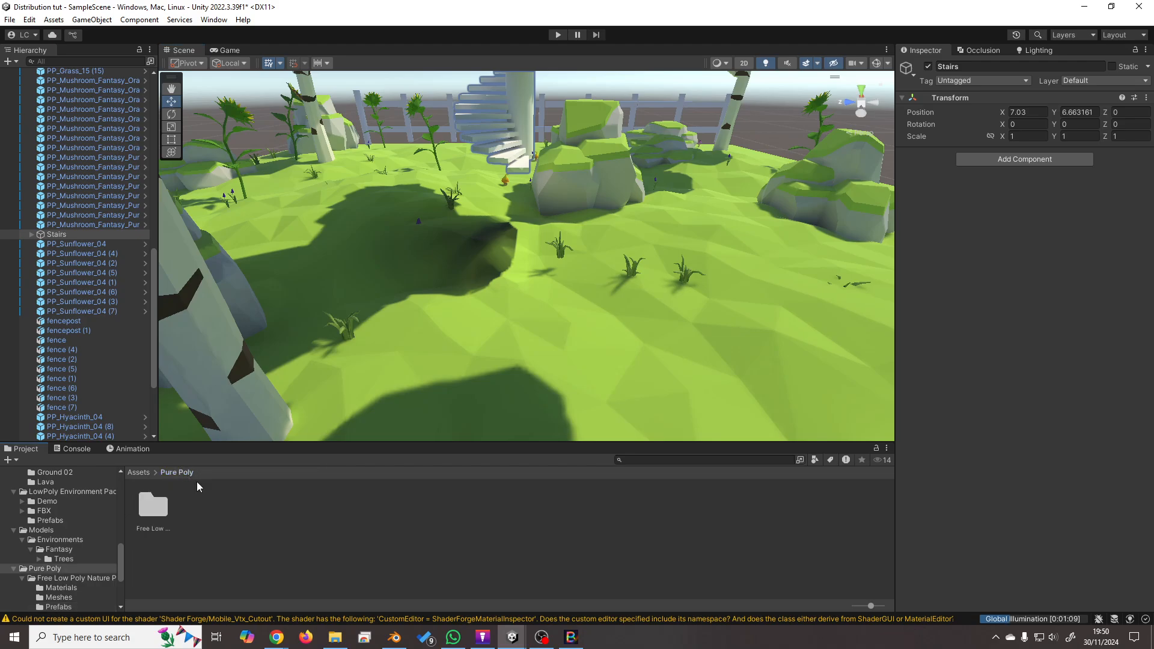
left_click(138, 472)
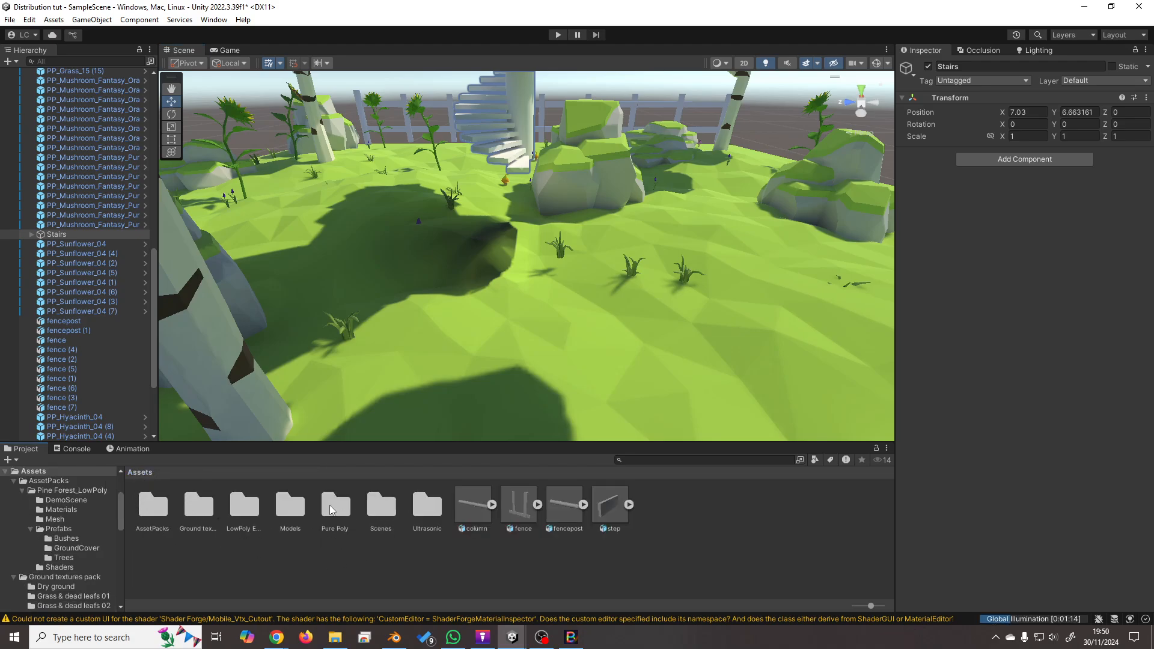
double_click(428, 506)
double_click(151, 508)
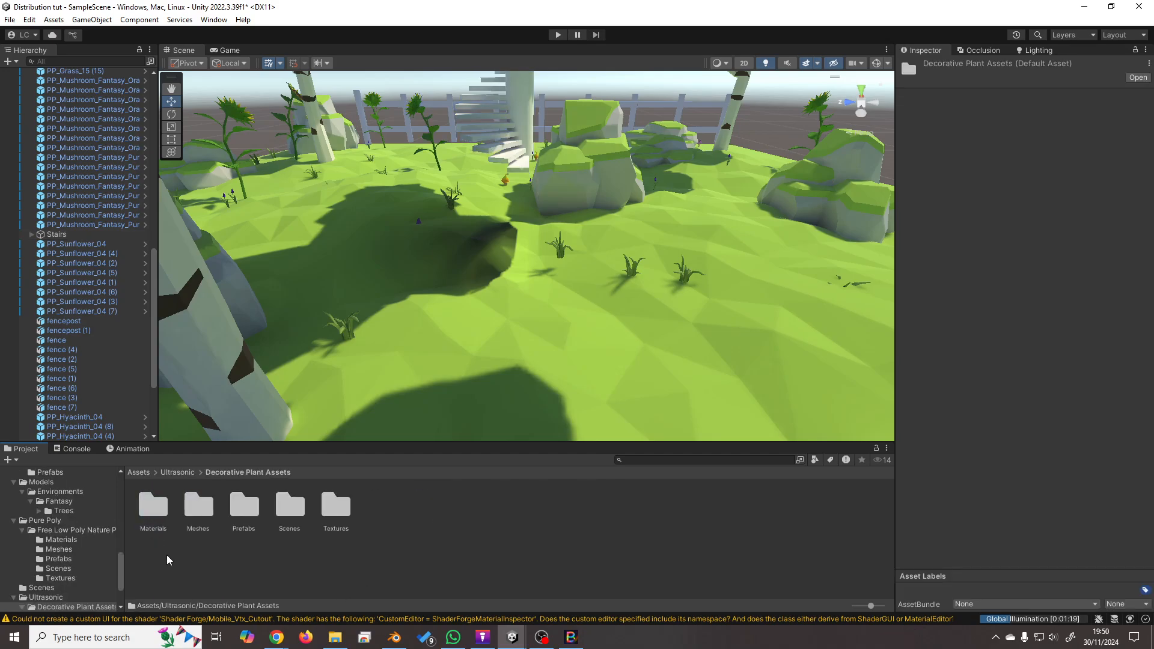
double_click(250, 520)
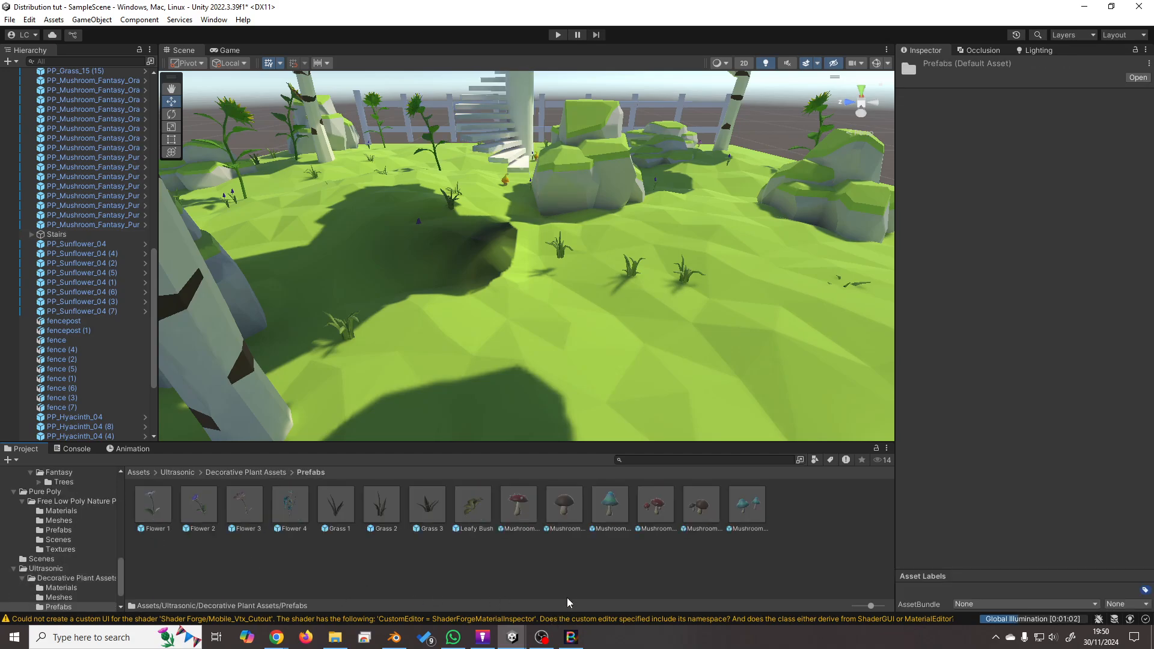
Add the Mushroom 1 prefab to the scene after the last hyacinth in the object list.
left_click(515, 512)
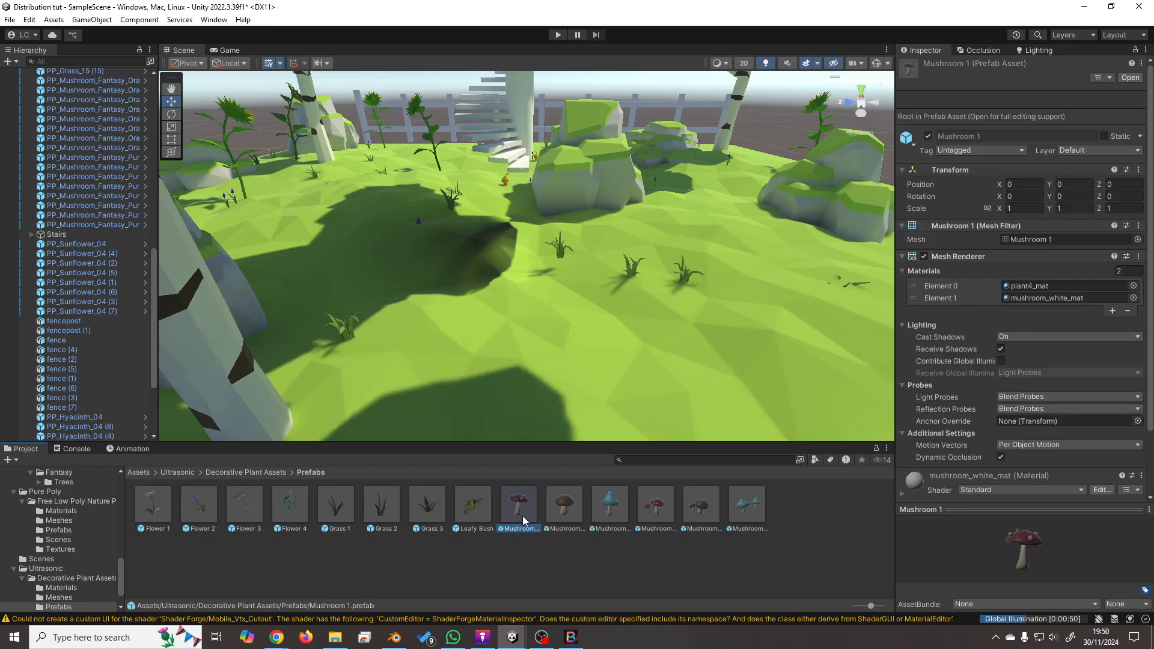
scroll(88, 404, "down", 5)
left_click(89, 397)
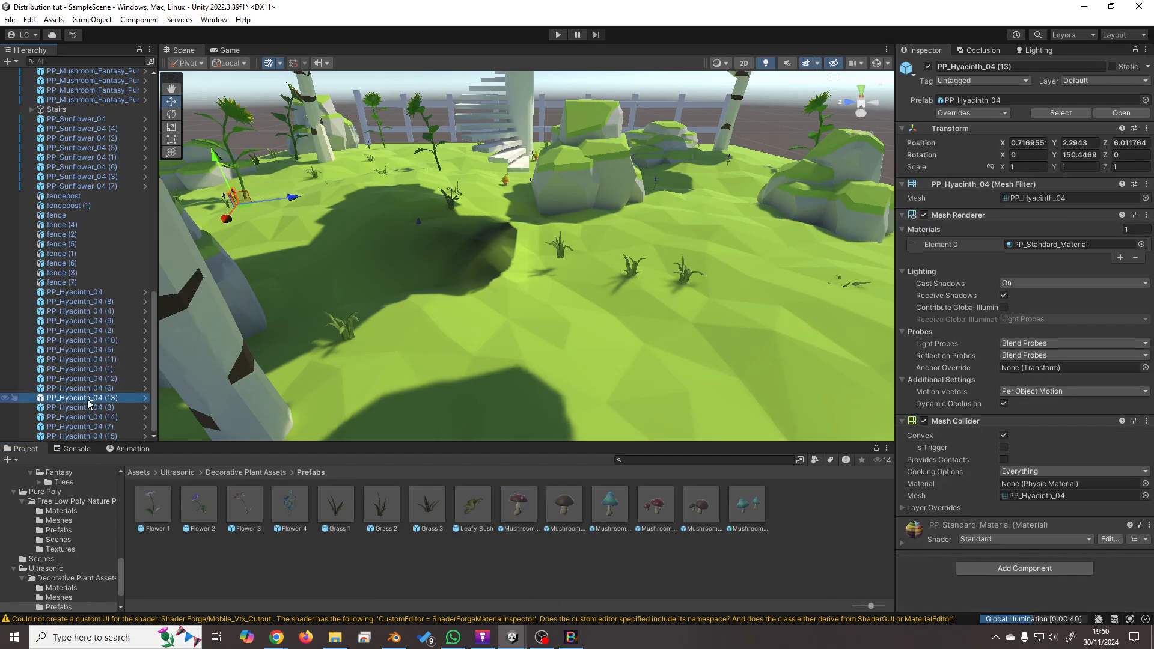
key("Left")
key("Left")
left_click_drag(520, 500, 108, 337)
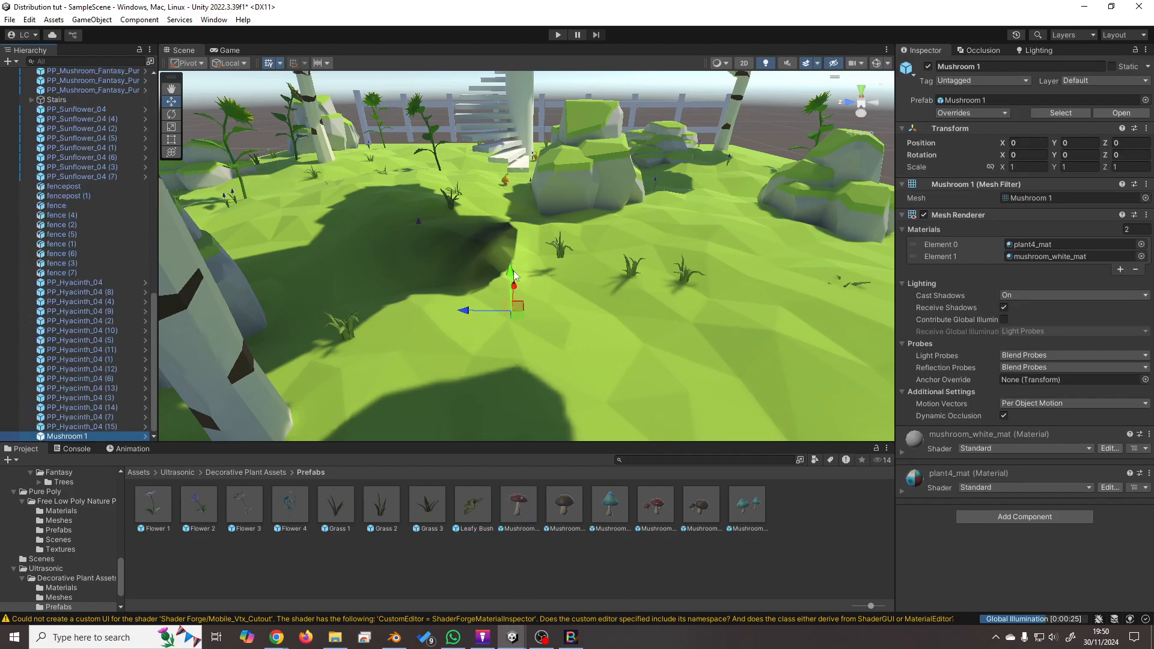
Raise Mushroom 1 onto the terrain surface at a Y position of about 2.184.
left_click_drag(513, 271, 509, 178)
key("f")
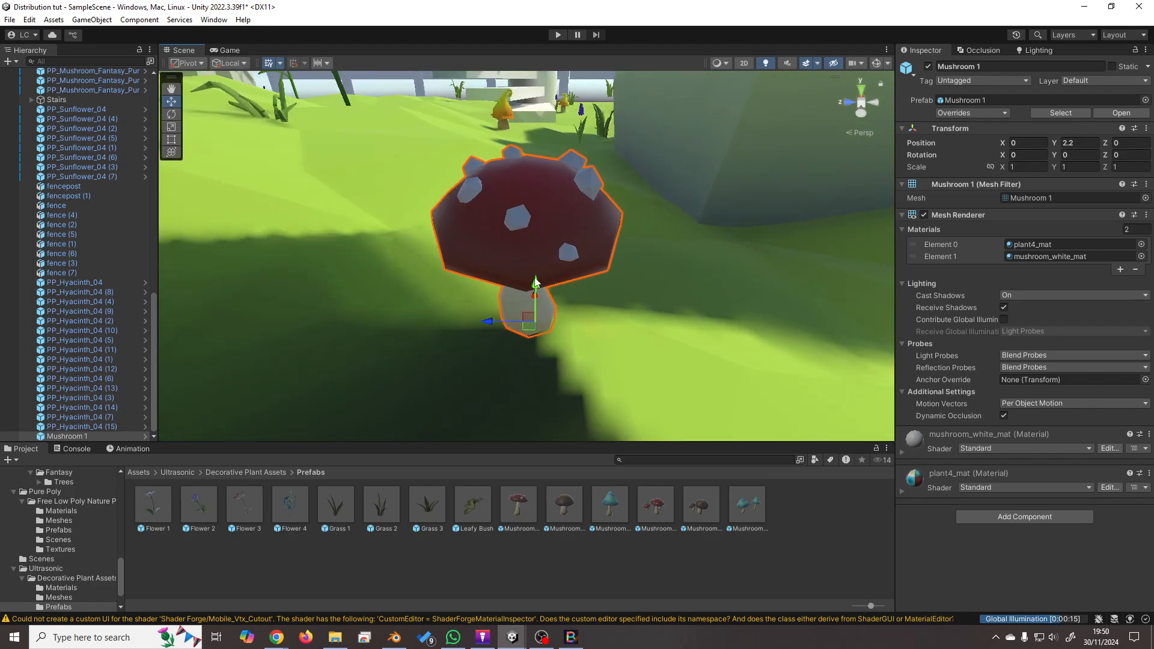
mouse_move(535, 278)
left_mouse_down()
mouse_move(535, 295)
mouse_move(535, 286)
left_mouse_up()
left_click_drag(614, 337, 622, 341, "alt")
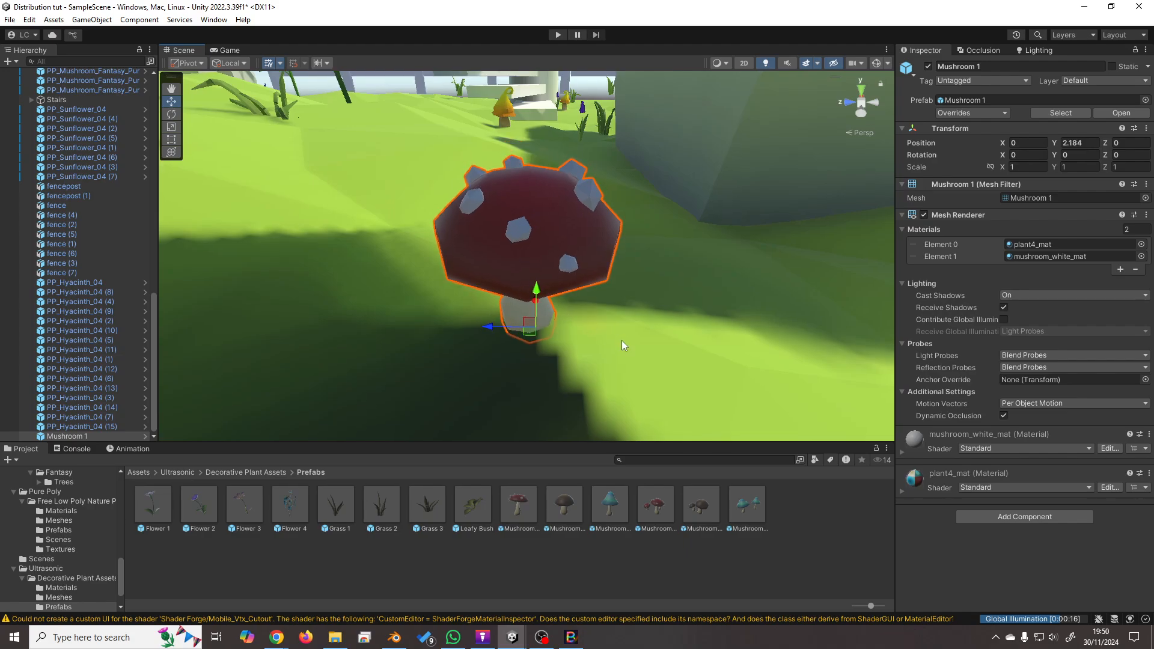
Duplicate Mushroom 1, and duplicate the resulting pair to make four mushrooms.
scroll(624, 339, "down", 10)
right_click_drag(632, 334, 687, 322)
scroll(684, 317, "down", 3)
middle_click_drag(644, 312, 605, 363)
left_click_drag(605, 363, 668, 297, "alt")
scroll(629, 318, "up", 3)
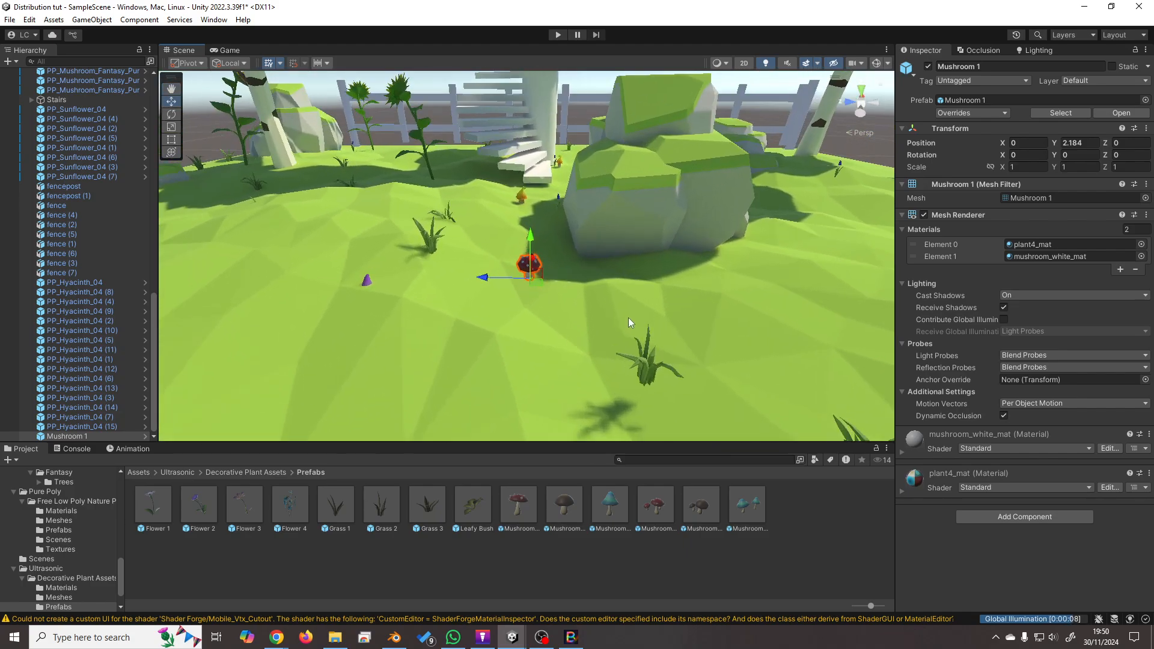
scroll(628, 317, "up", 3)
middle_click_drag(608, 282, 591, 310)
scroll(388, 408, "up", 2)
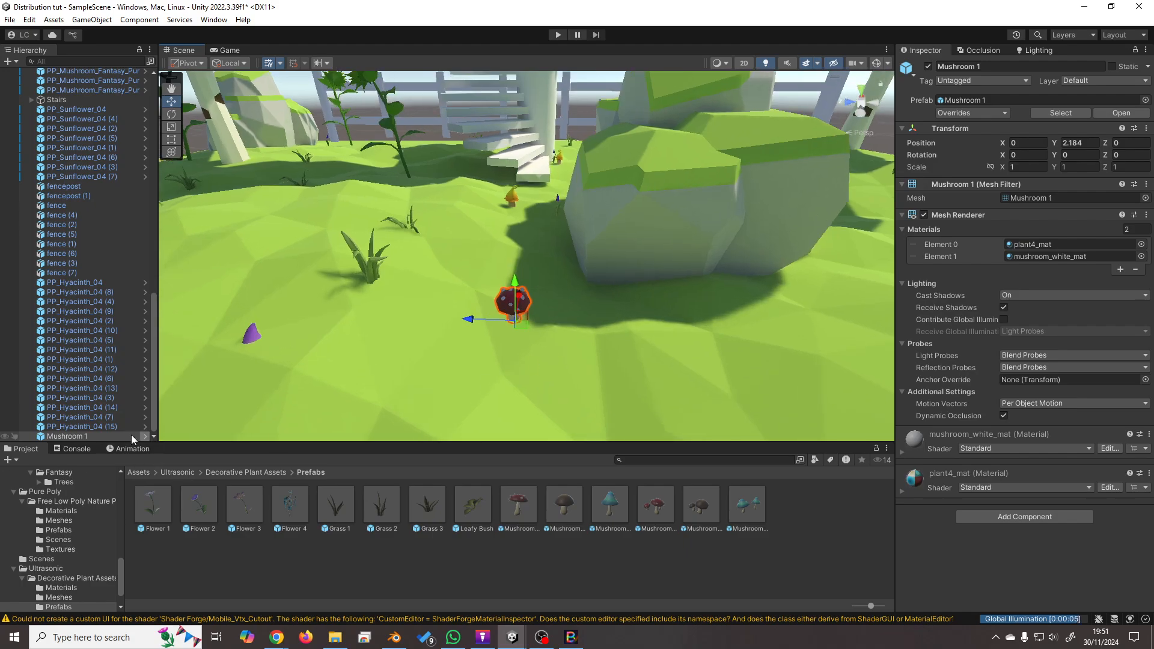
left_click(104, 435)
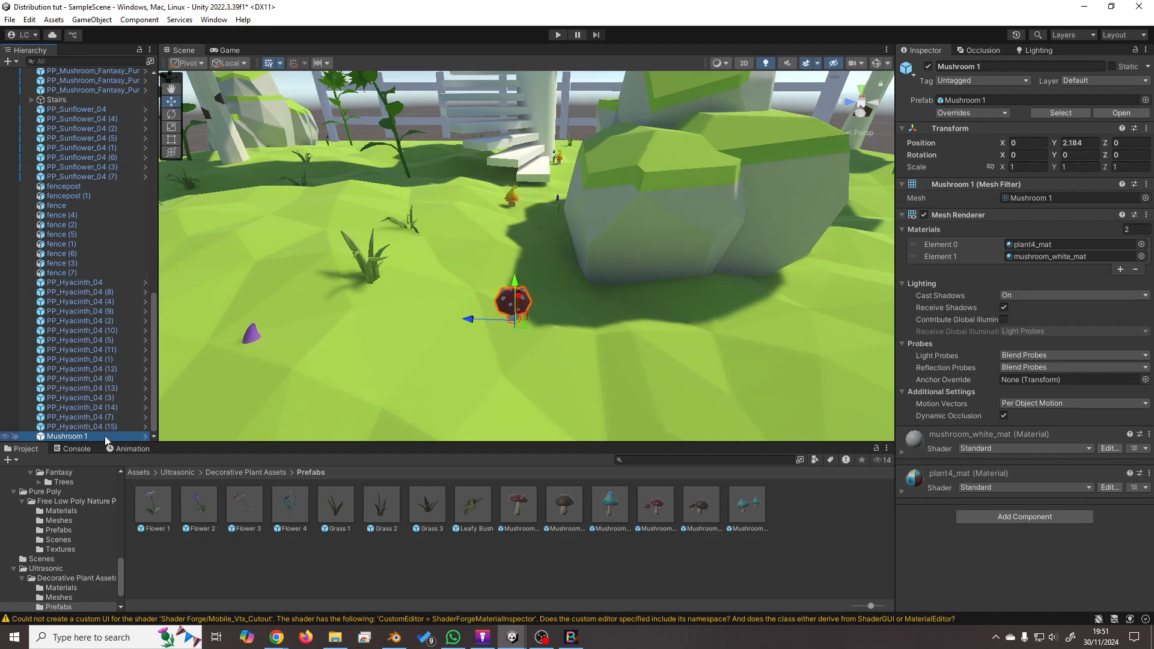
key("ctrl+d")
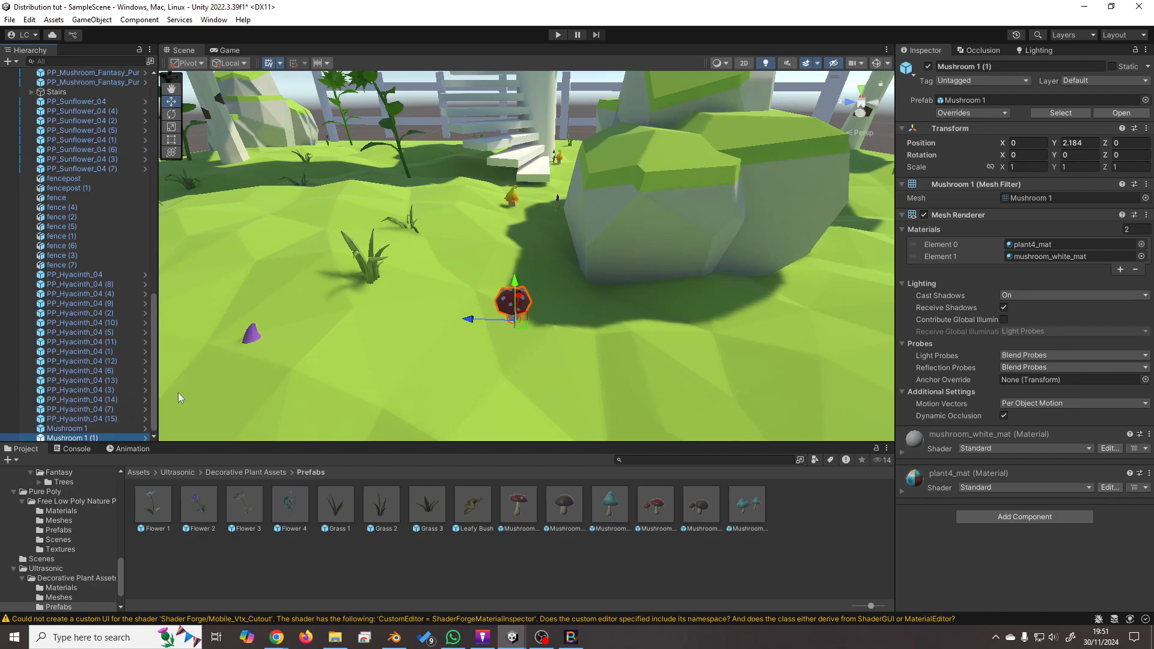
left_click(91, 427)
left_click(94, 436, "shift")
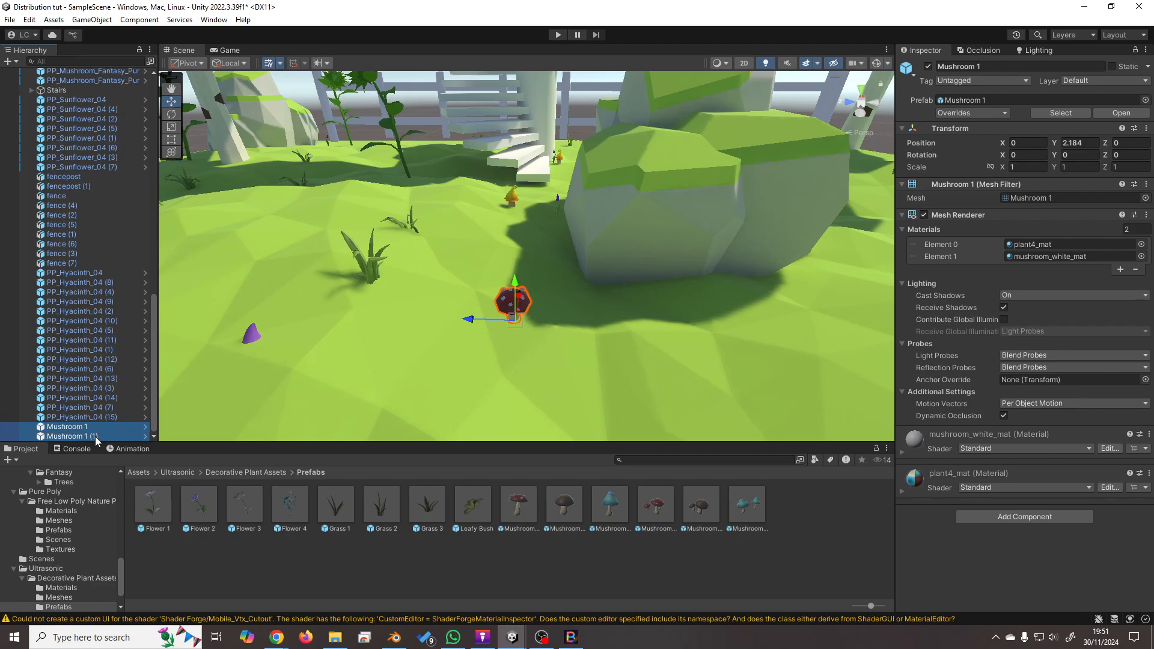
key("ctrl+d")
Duplicate all four mushrooms, and duplicate the first four of the resulting list to make twelve.
scroll(110, 406, "down", 1)
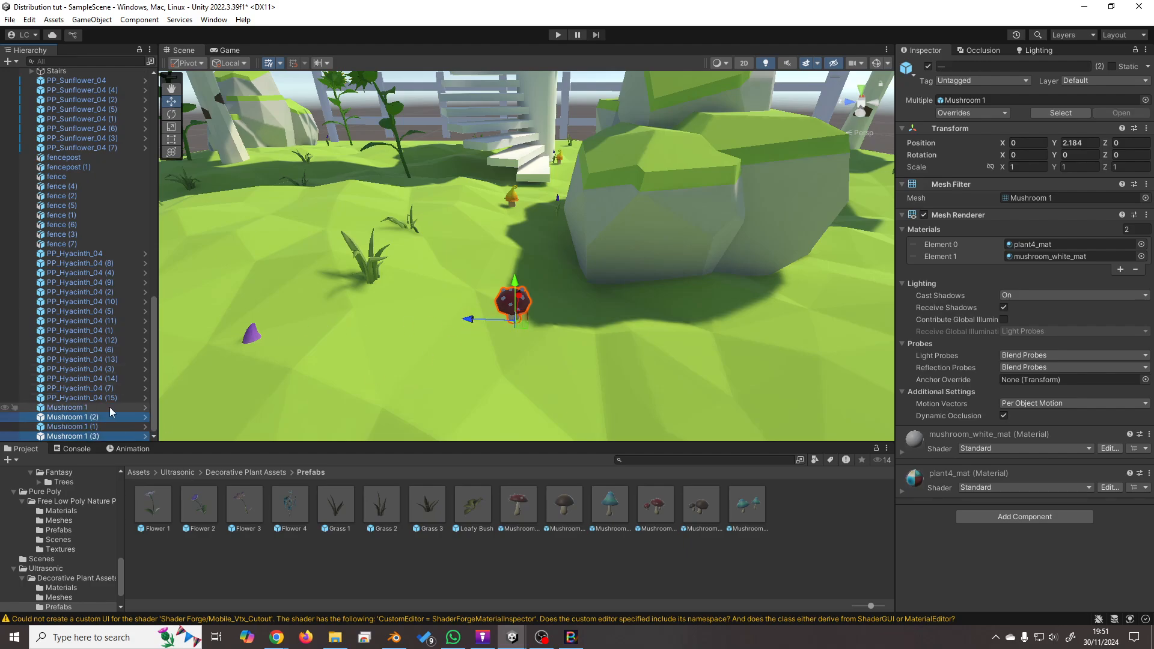
left_click(105, 407)
left_click(108, 435, "shift")
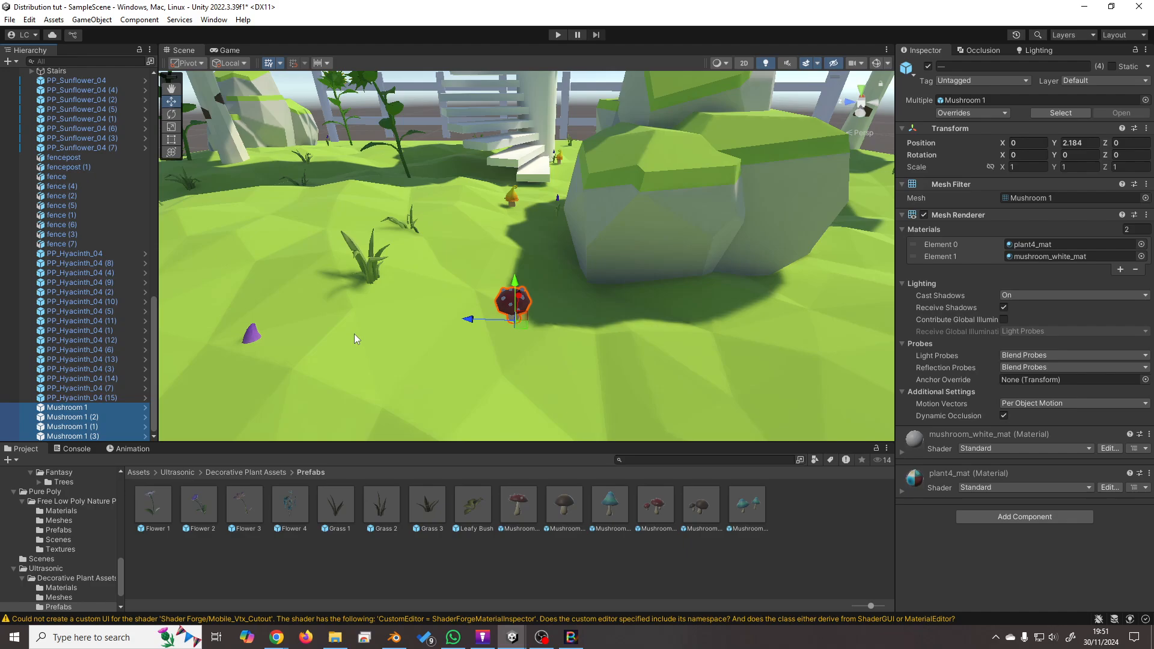
key("ctrl+d")
scroll(344, 351, "down", 1)
scroll(113, 405, "down", 2)
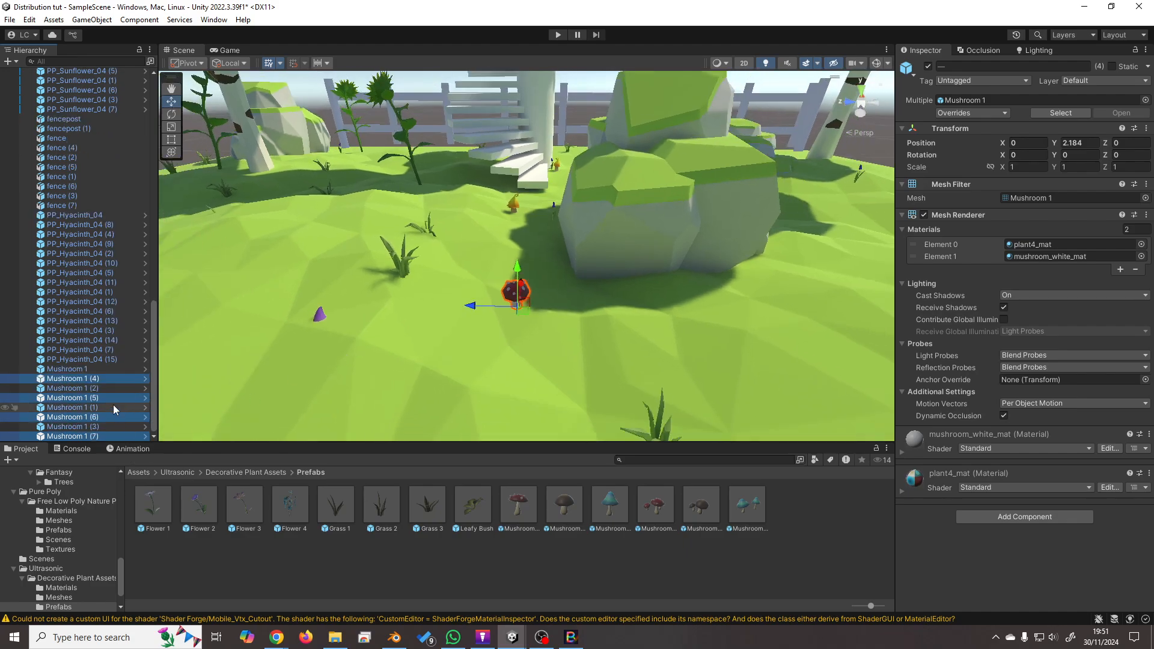
left_click(89, 368)
left_click(98, 398, "shift")
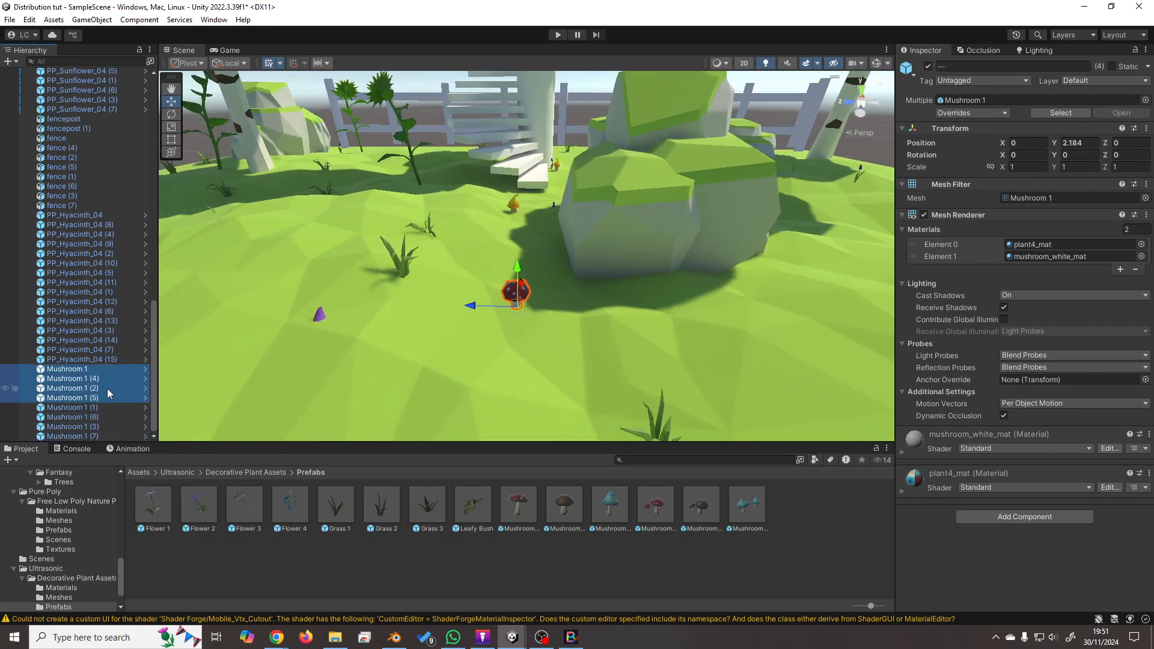
key("ctrl+d")
Select all twelve mushrooms and randomize their Y rotation between 0 and 180 with r(0,180).
left_click(99, 370)
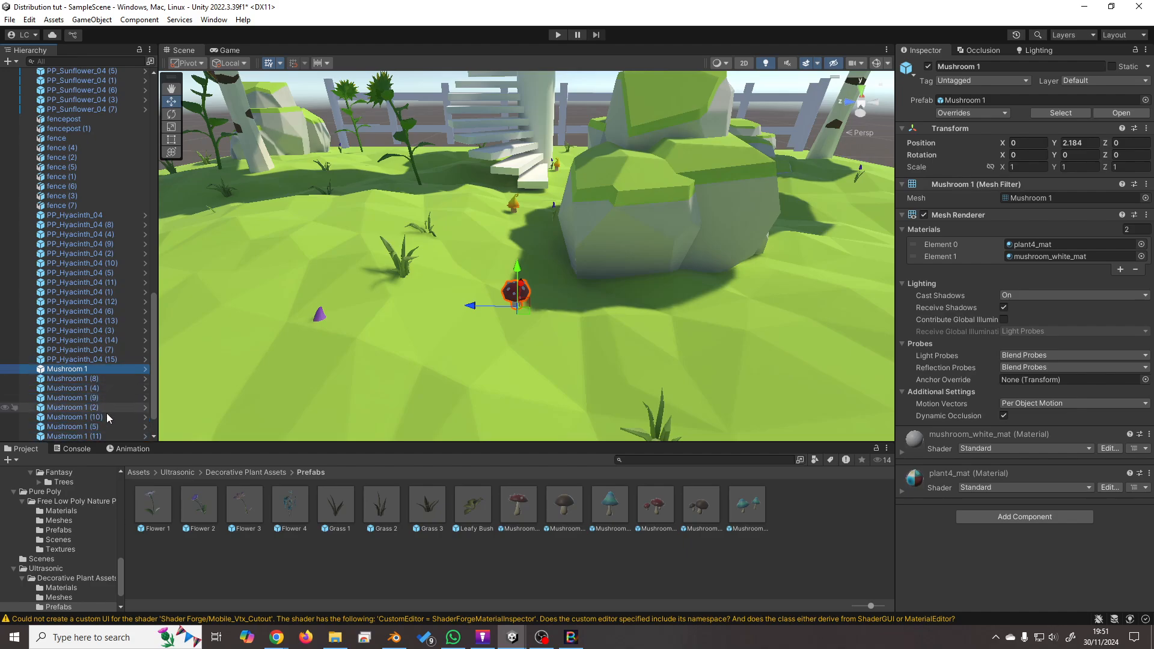
scroll(106, 413, "down", 2)
left_click(110, 435, "shift")
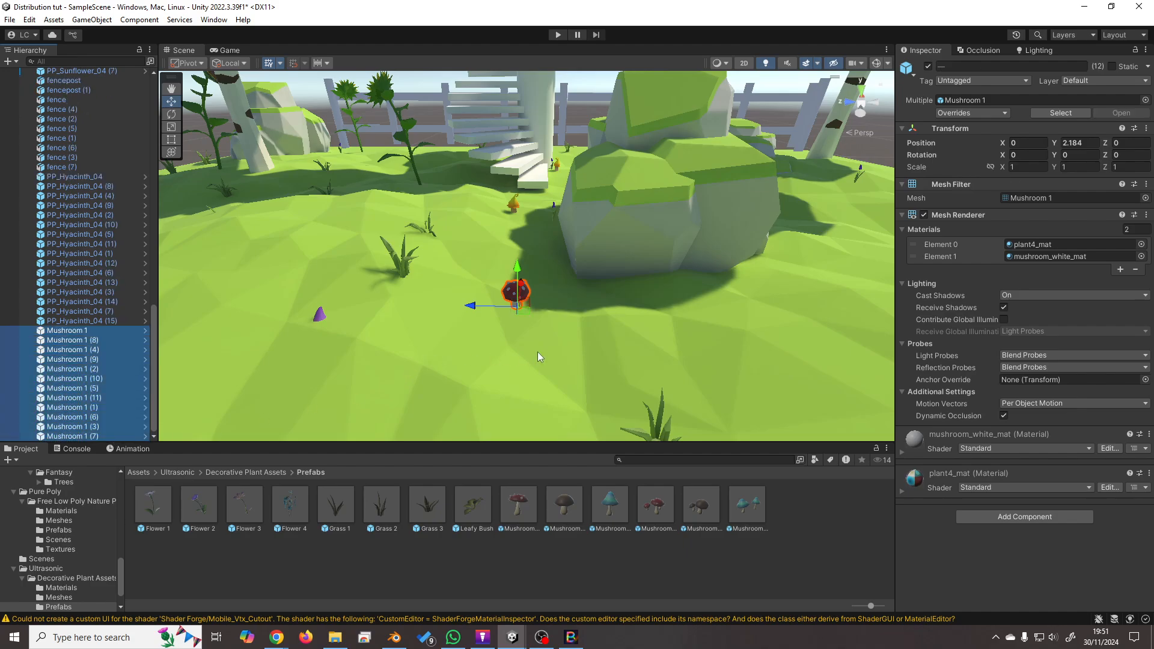
left_click(1076, 154)
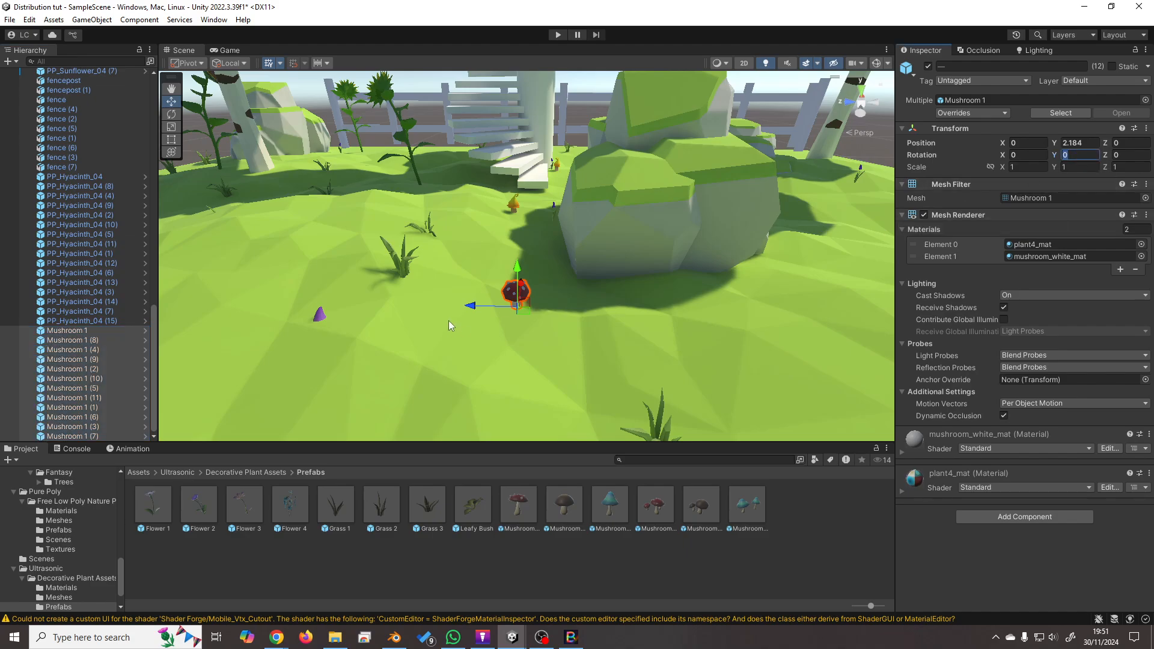
type("r(0,180")
key("Return")
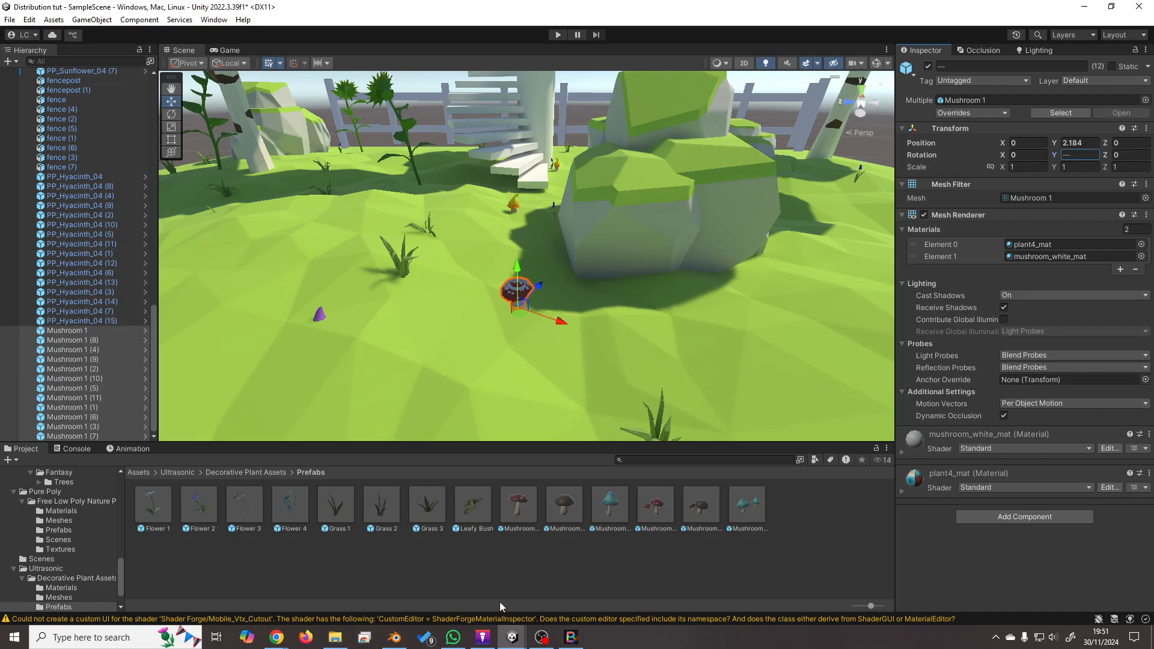
Open formulas.txt from the Distribution tut folder in File Explorer and copy the X formula cos(L(0,2*pi))*1.
left_click(340, 642)
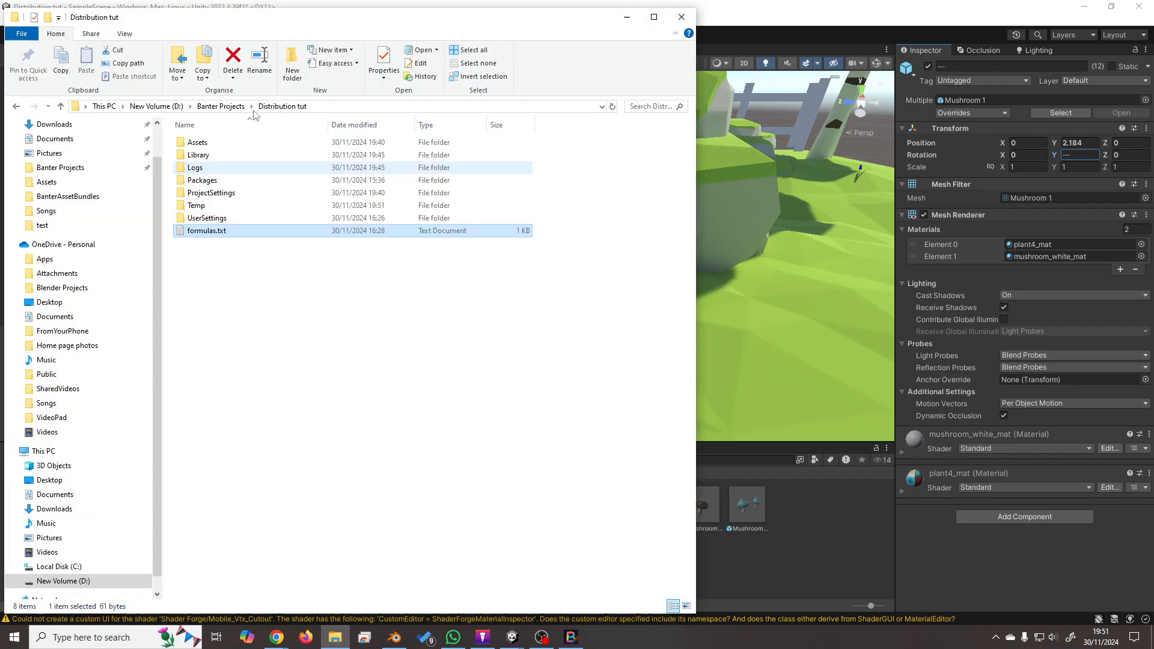
double_click(206, 231)
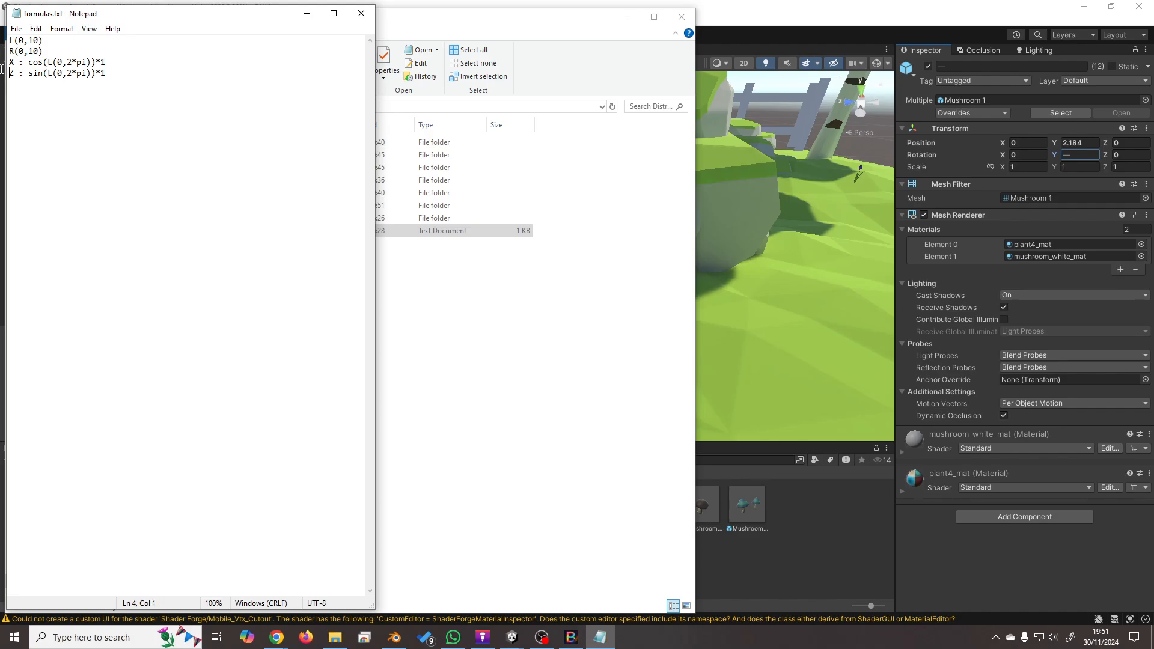
left_click_drag(114, 63, 3, 61)
left_click(98, 55)
left_click_drag(113, 63, 28, 63)
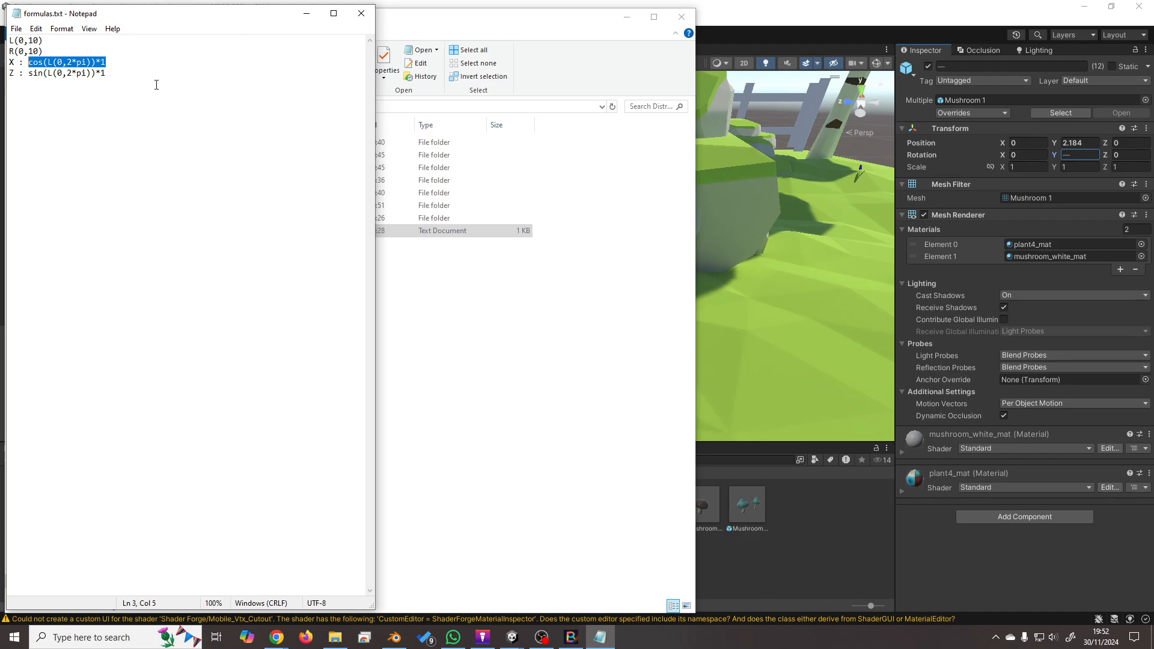
Back in Unity, set the X position of the twelve mushrooms to cos(L(0,2*pi))*1.
left_click(1014, 143)
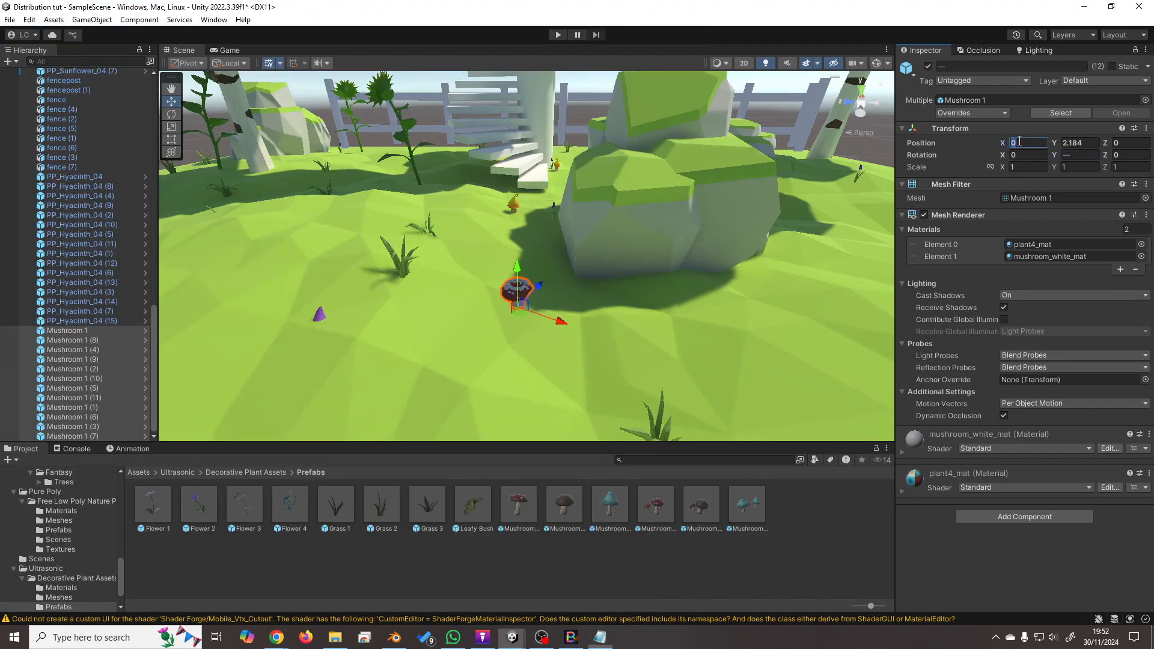
key("ctrl+v")
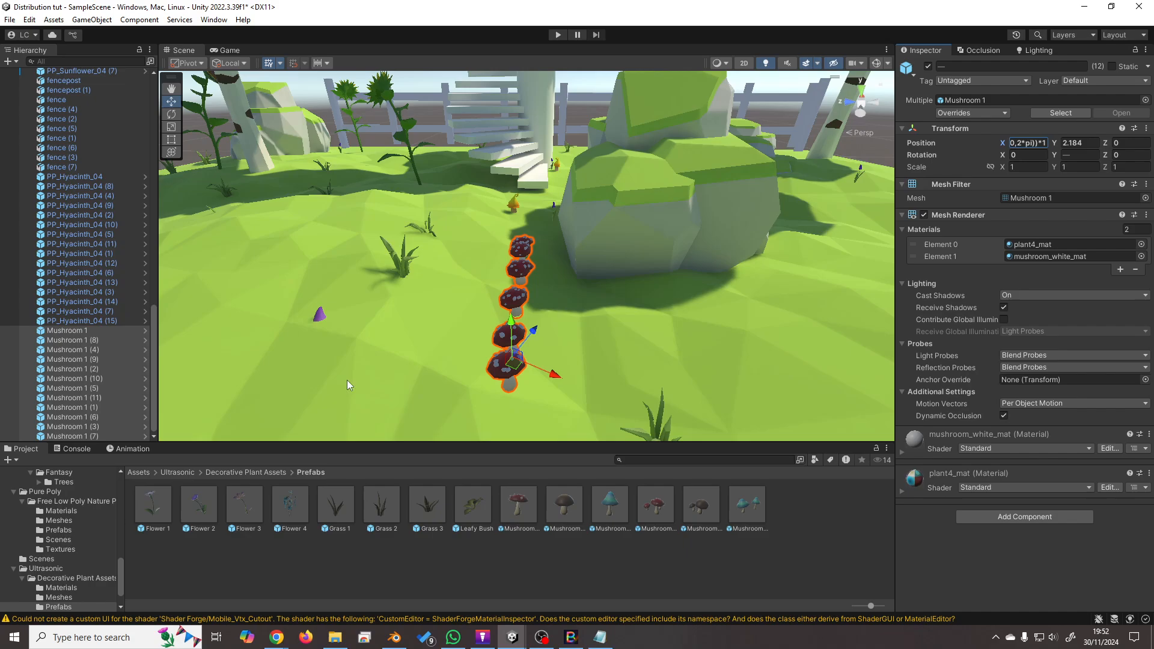
key("Tab")
Copy the Z formula from formulas.txt and set the mushrooms' Z position to sin(L(0,2*pi))*1.
key("alt+Tab")
left_click_drag(106, 73, 30, 74)
key("ctrl+c")
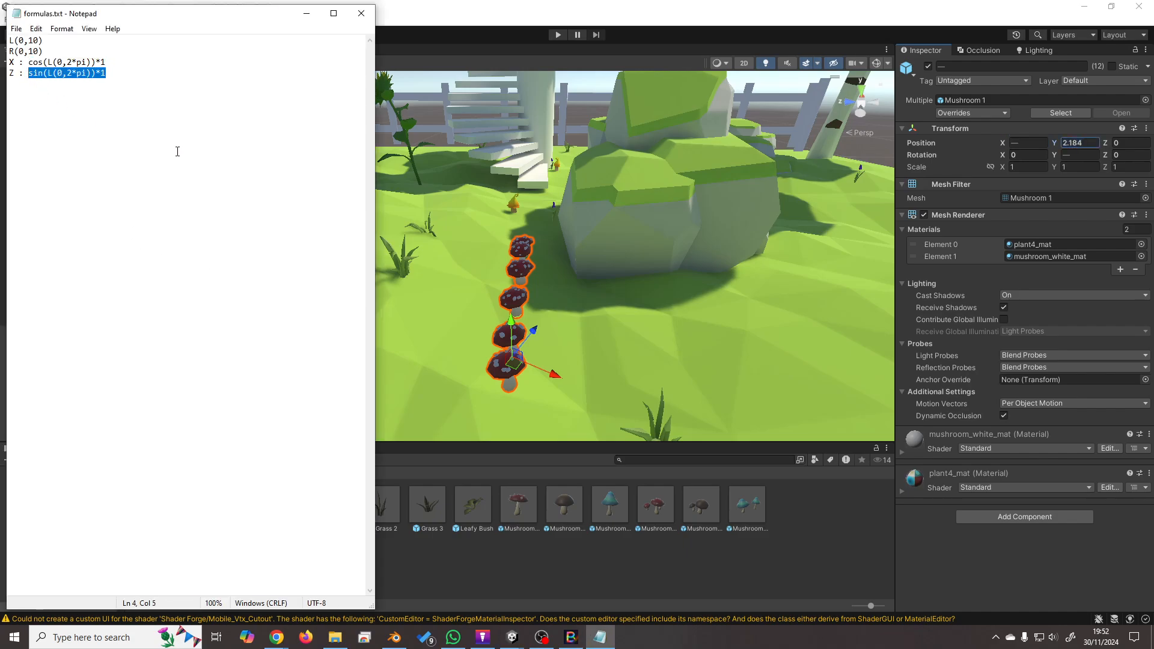
left_click(1129, 143)
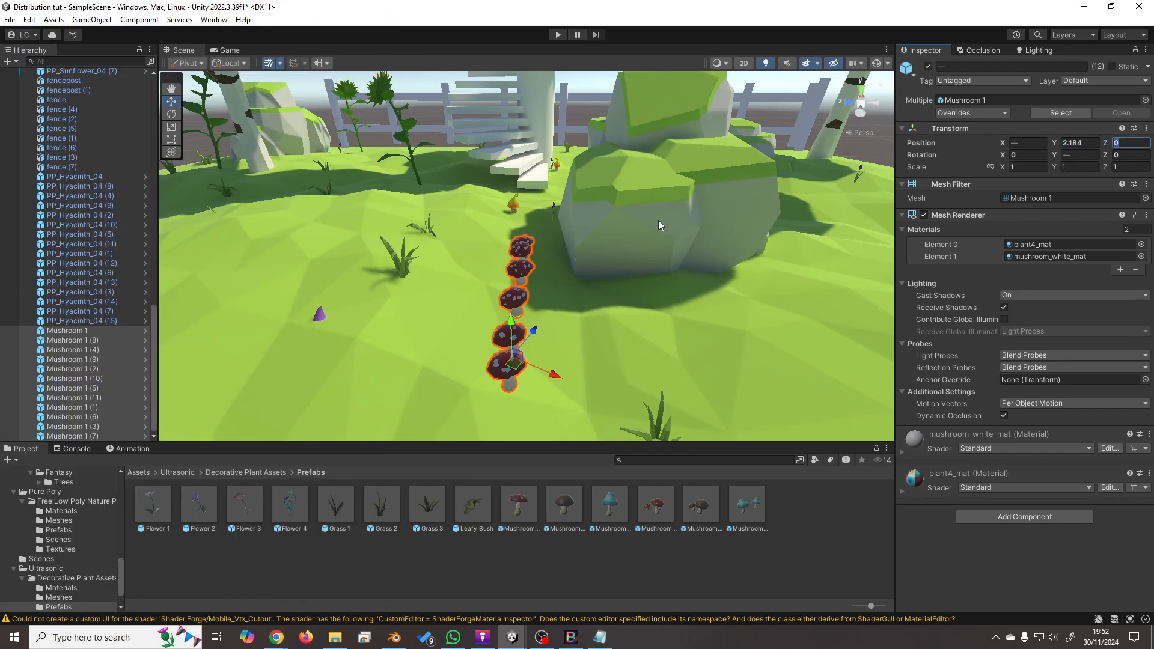
key("ctrl+v")
Create an empty child object under each of the twelve selected mushrooms.
scroll(588, 287, "down", 1)
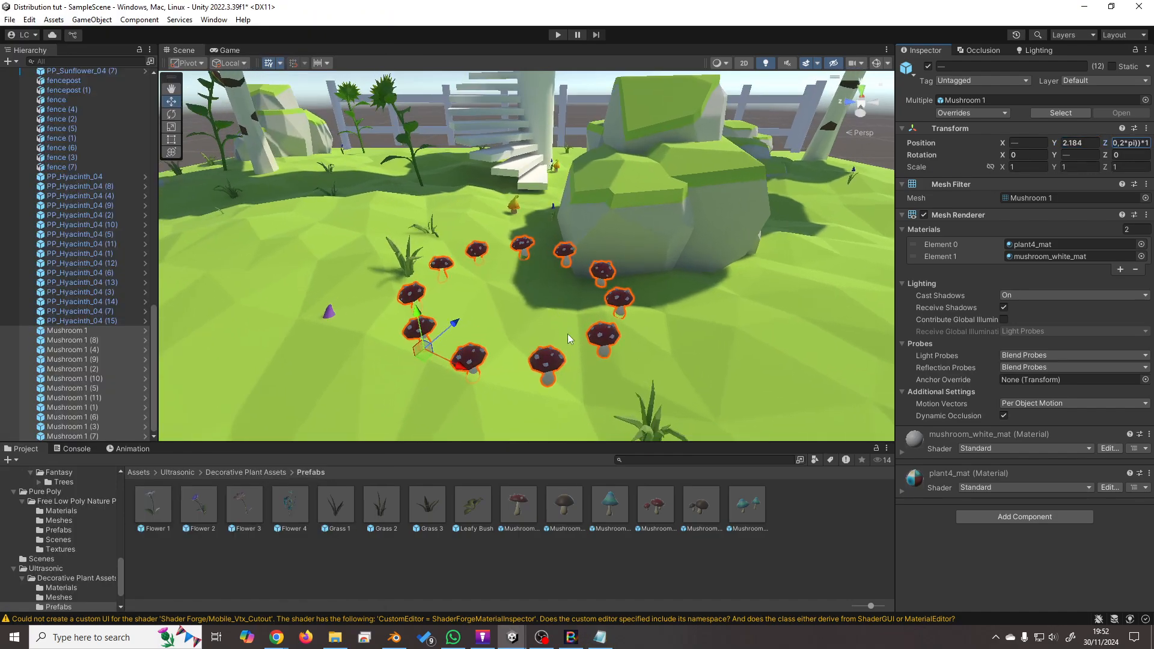
right_click_drag(567, 333, 574, 277)
right_click(94, 330)
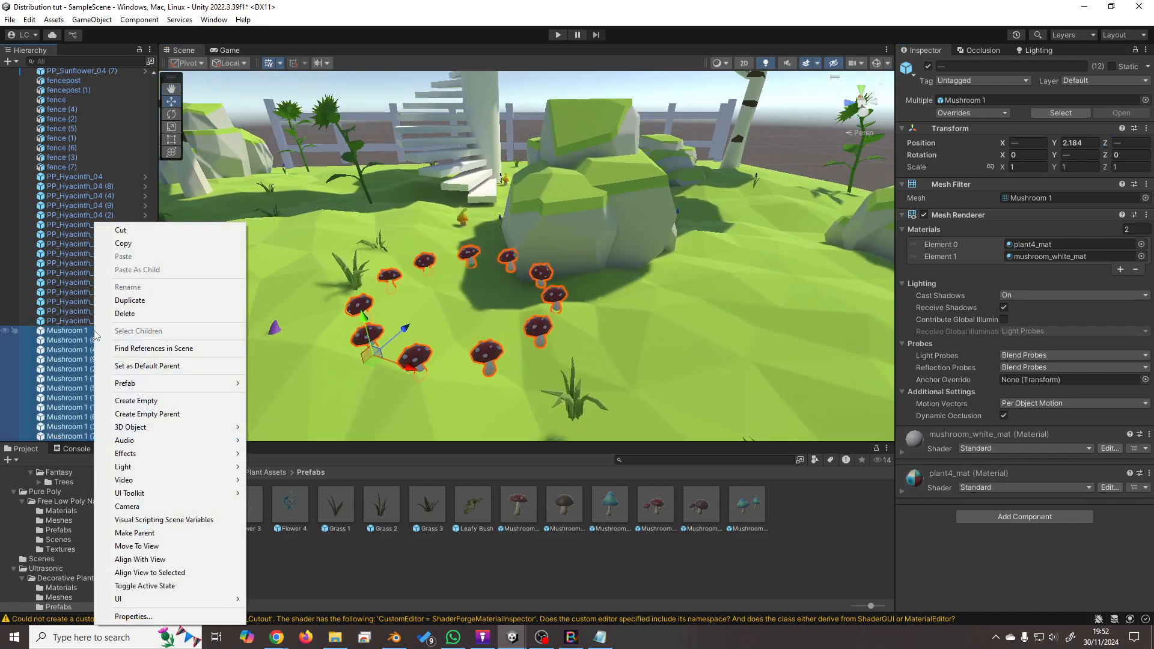
left_click(149, 401)
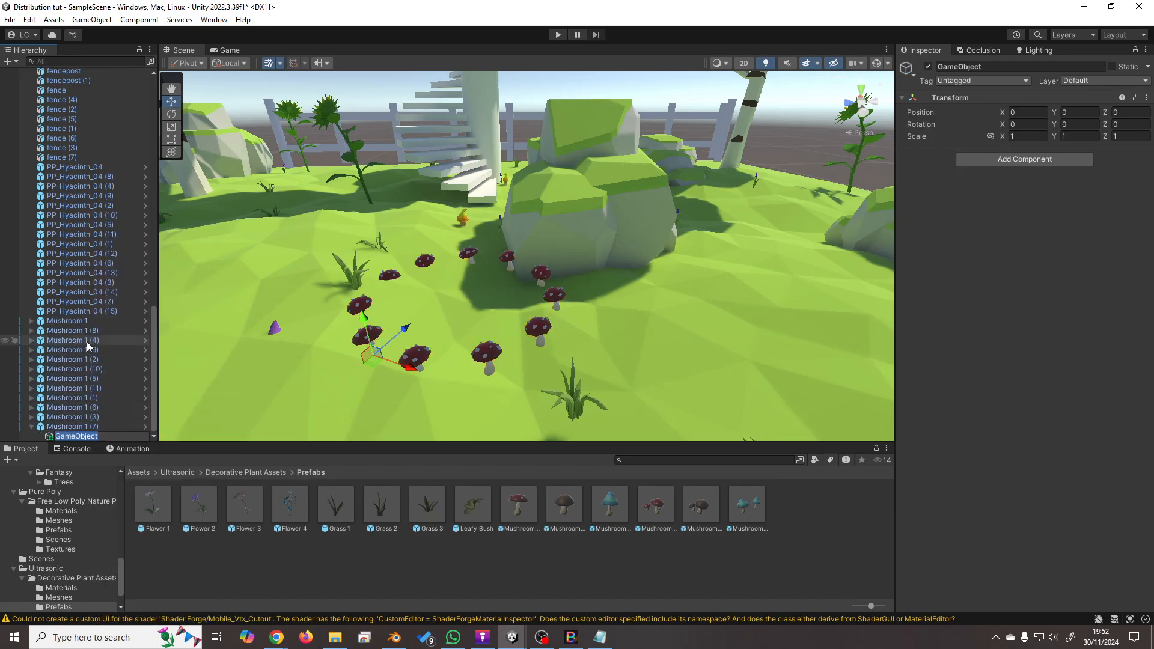
Group the twelve mushrooms under a new empty parent object.
left_click(63, 322)
left_click(94, 427, "shift")
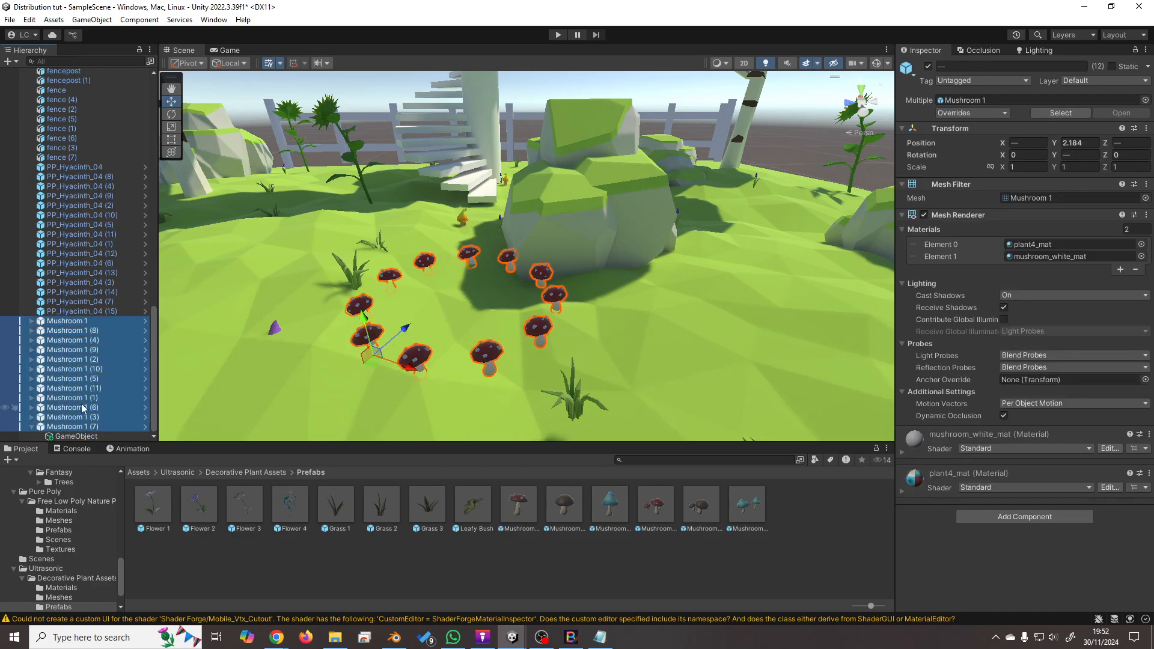
right_click(82, 389)
left_click(128, 413)
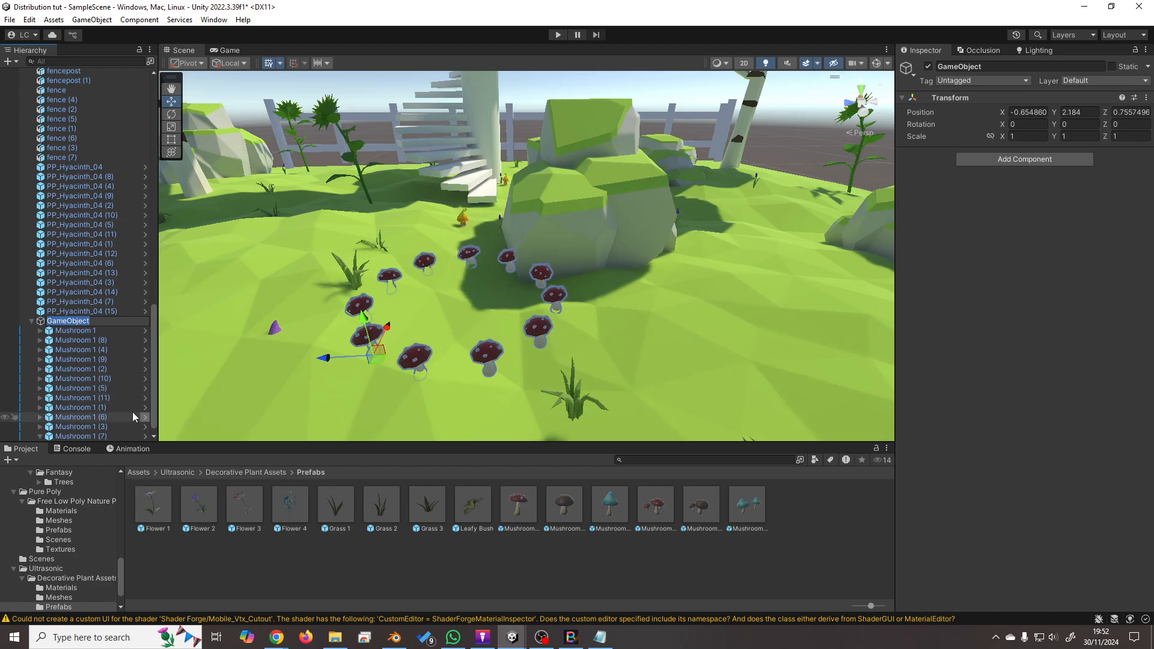
Delete the empty child object under Mushroom 1 (7).
left_click(106, 406)
scroll(105, 409, "down", 1)
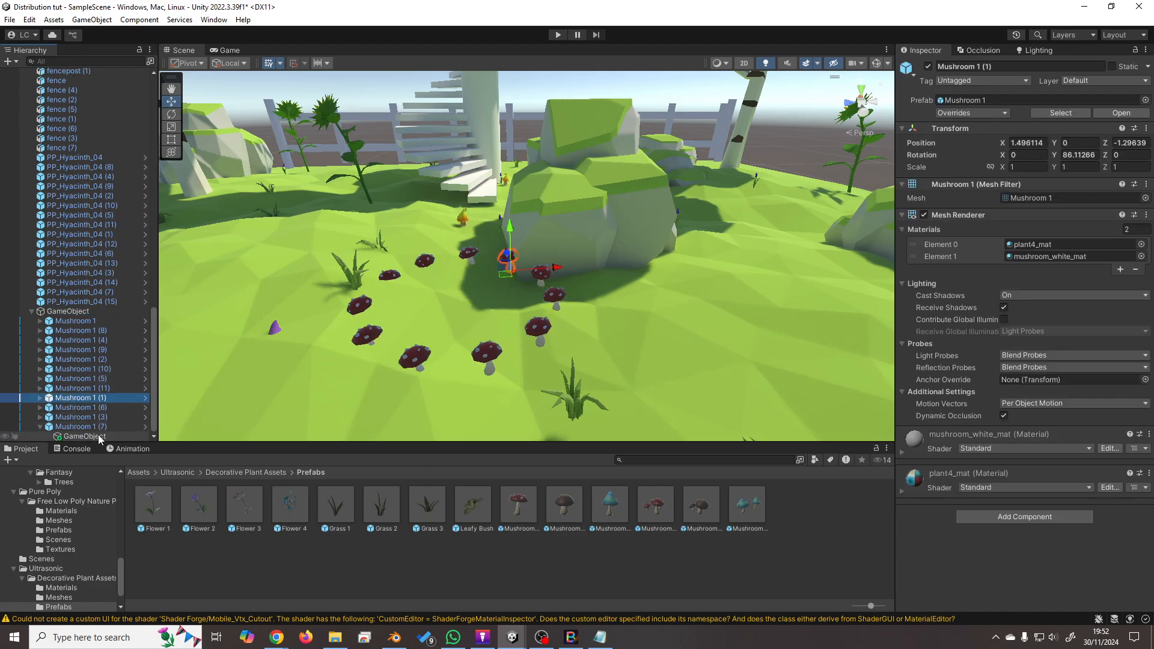
left_click(98, 436)
key("Delete")
Rename the mushrooms' parent object as fairy ring.
left_click(90, 321)
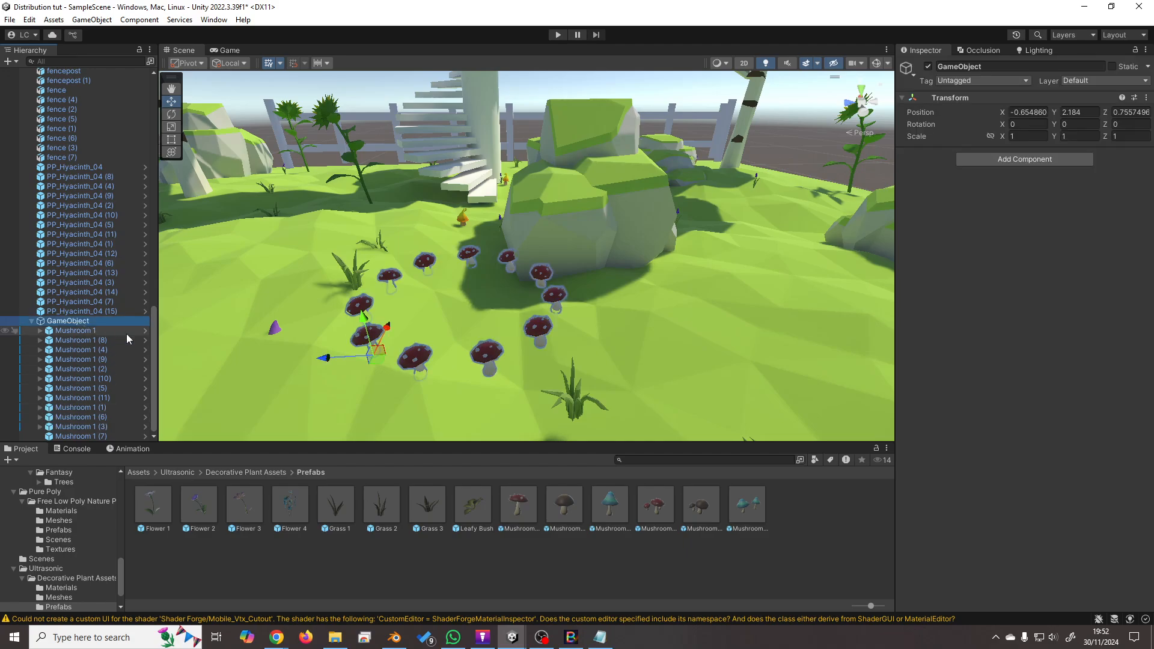
key("F2")
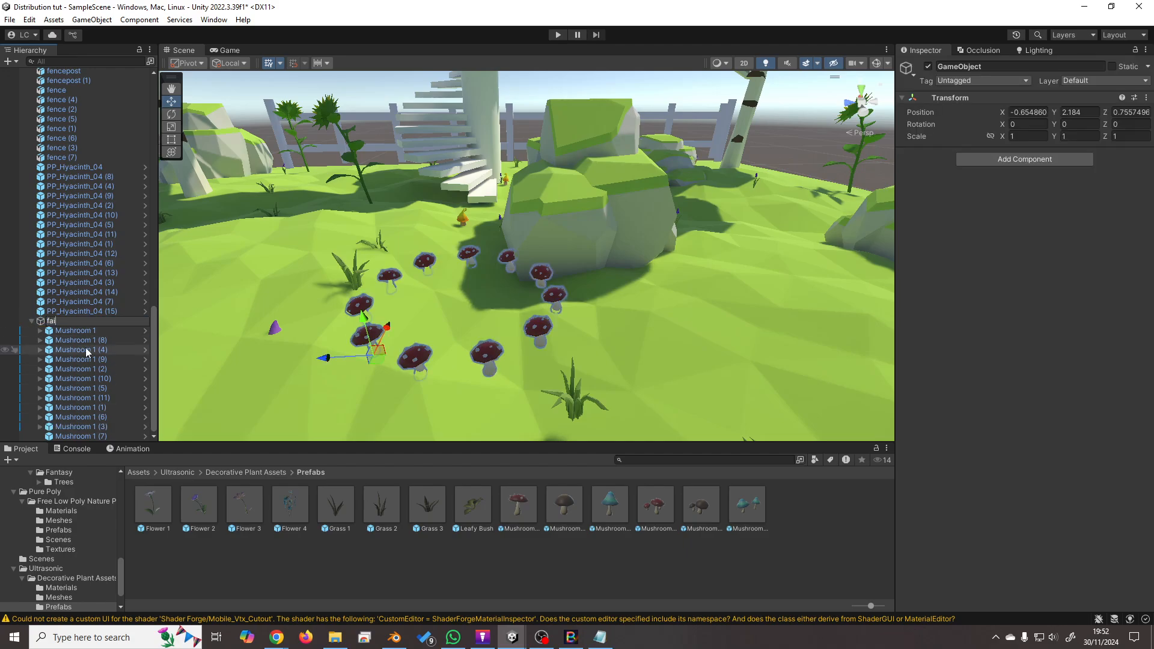
type("fairy ring")
key("Return")
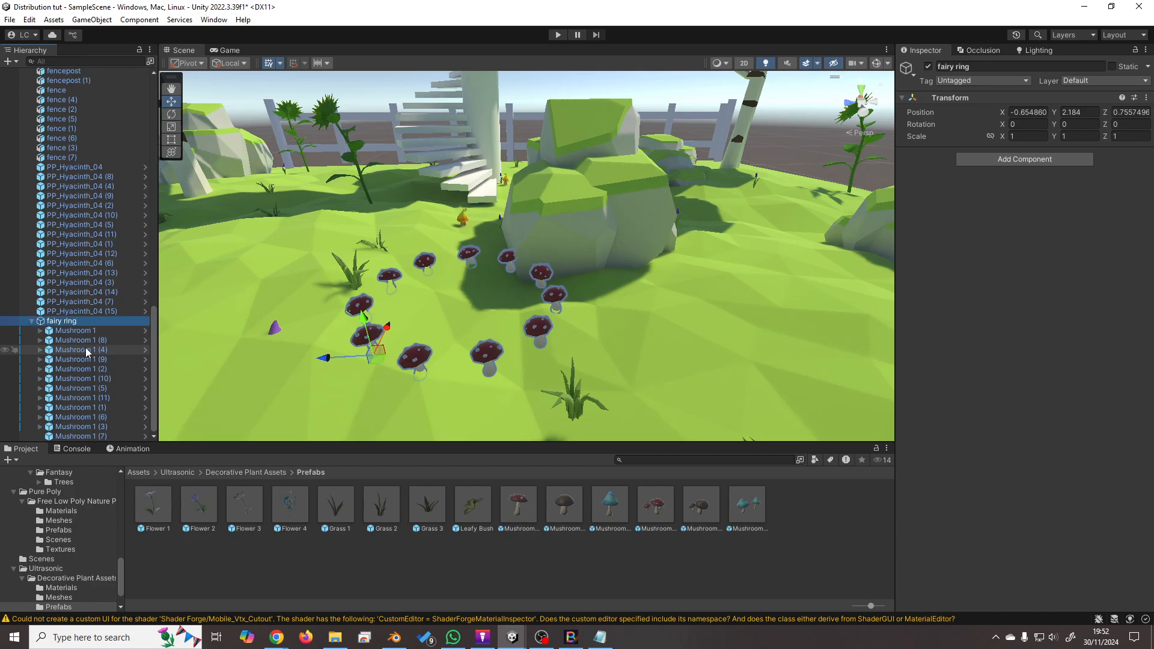
Raise Mushroom 1 (8) to a Y position of about 0.135 and lift Mushroom 1 (4) out of the ground.
left_click(85, 331)
key("f")
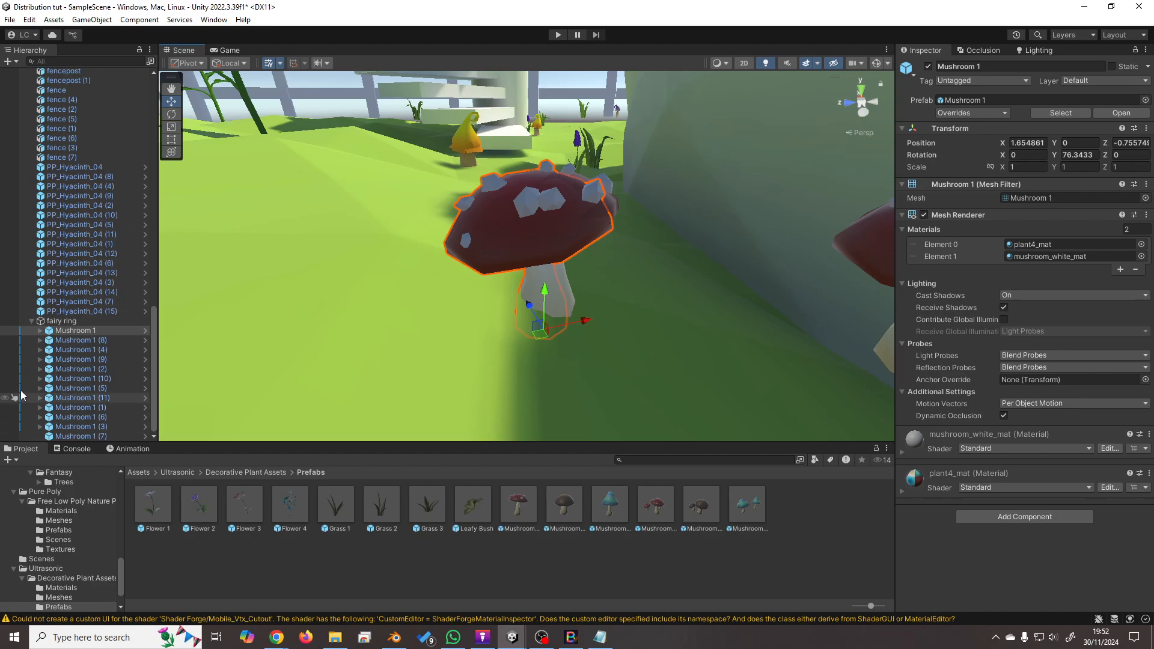
left_click(79, 340)
key("f")
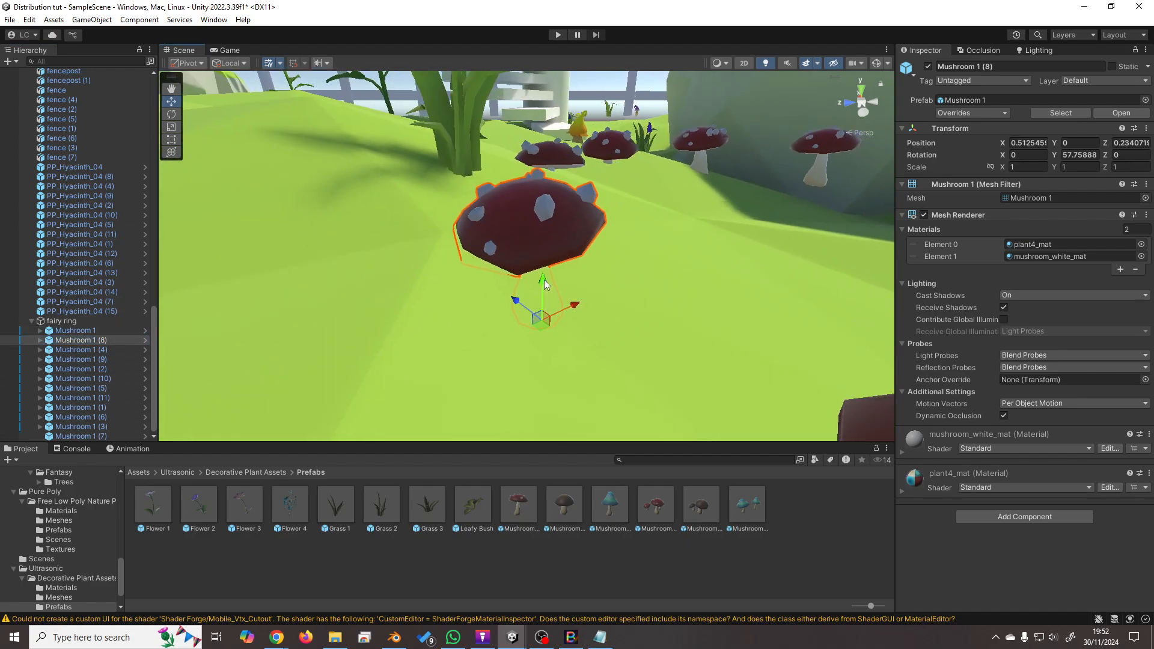
left_click_drag(544, 284, 544, 217)
double_click(81, 349)
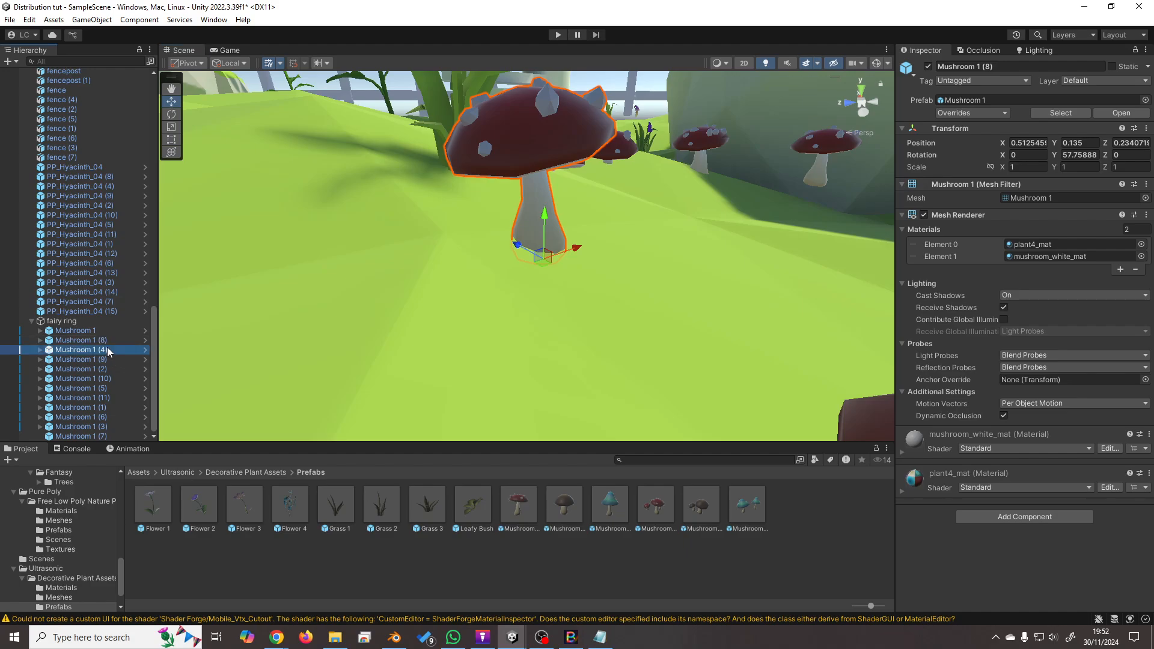
left_click_drag(542, 296, 528, 204)
Lower Mushroom 1 (2) towards the ground and raise Mushroom 1 (10) to a Y position of about 0.096.
double_click(106, 358)
double_click(120, 369)
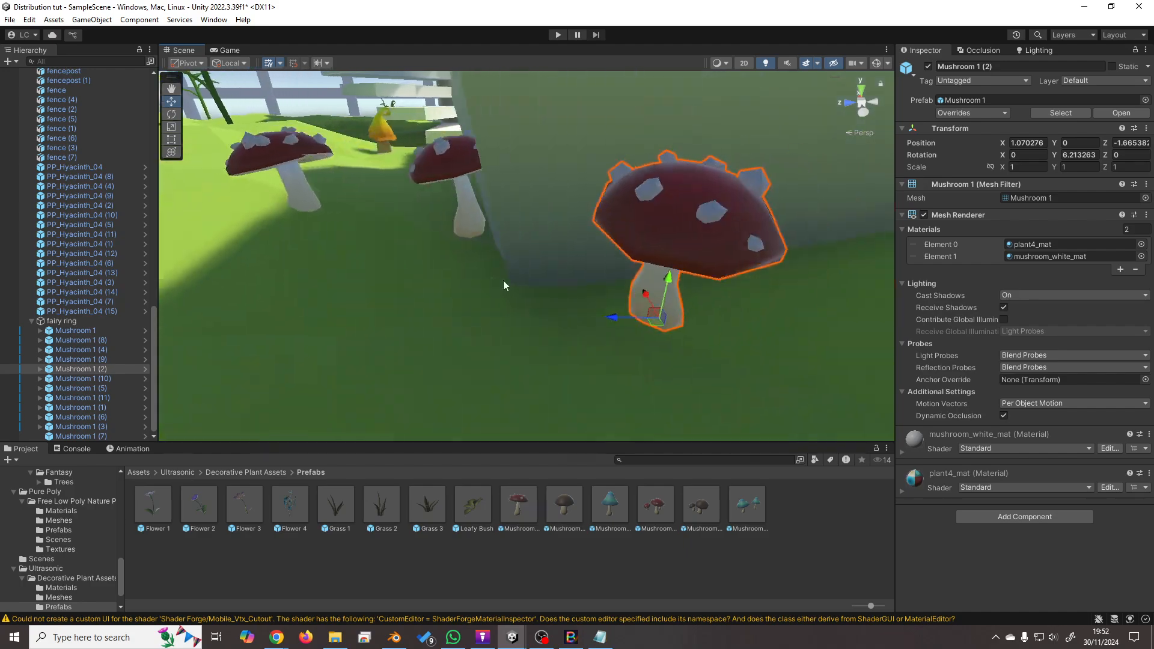
left_click_drag(535, 281, 535, 334)
double_click(75, 378)
scroll(711, 307, "down", 3)
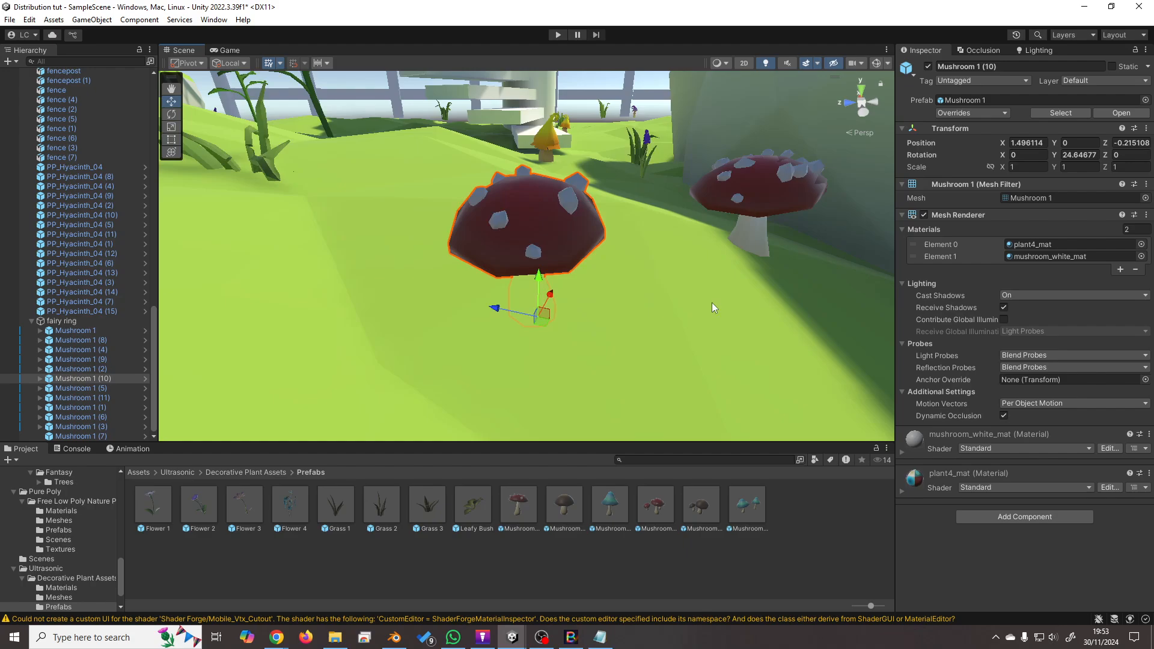
left_click_drag(538, 273, 539, 230)
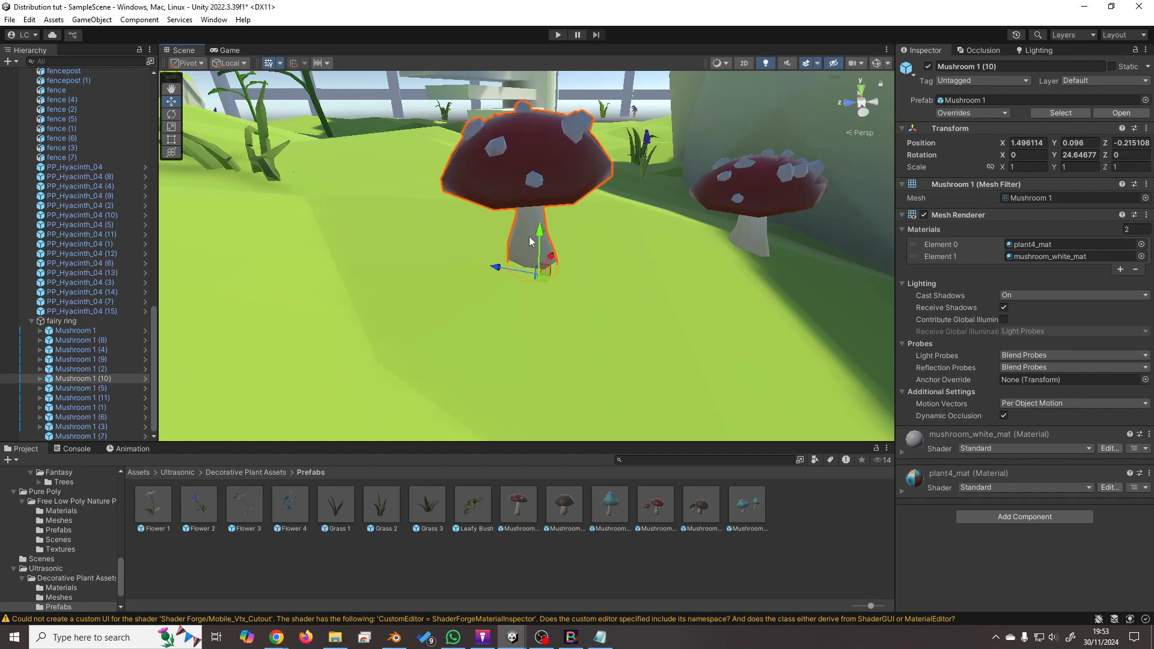
Lower Mushroom 1 (5) to a Y position of about -0.118 and raise Mushroom 1 (11) to about 0.024.
double_click(120, 387)
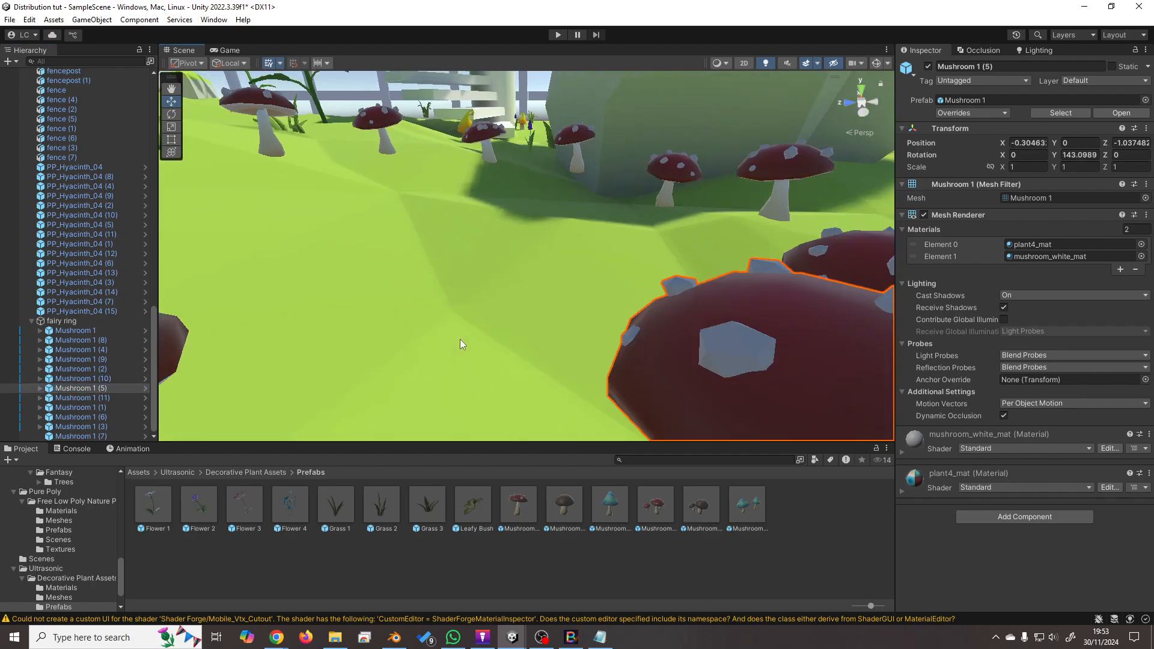
left_click_drag(532, 297, 522, 344)
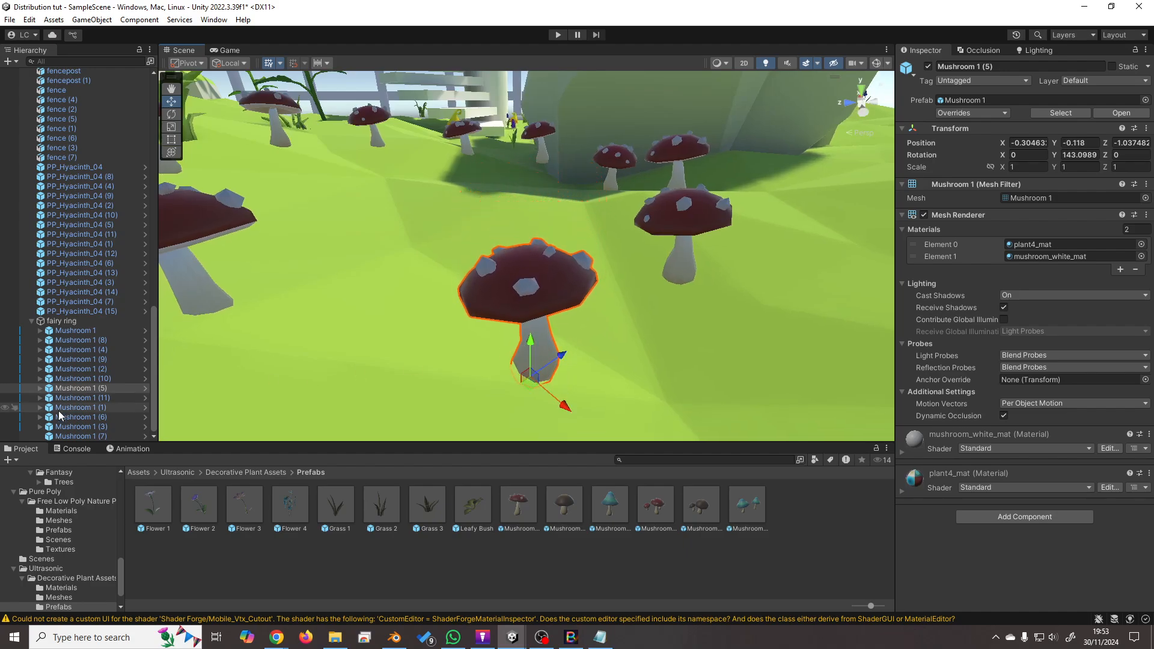
left_click(113, 397)
key("f")
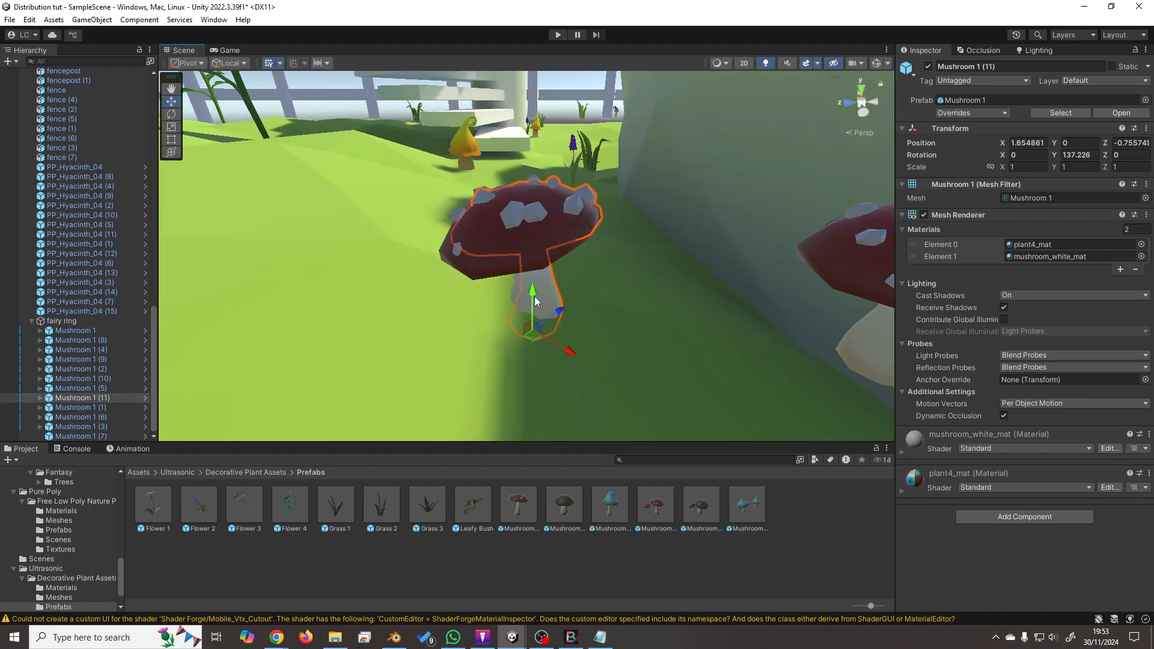
mouse_move(536, 301)
left_mouse_down()
mouse_move(538, 268)
mouse_move(538, 282)
left_mouse_up()
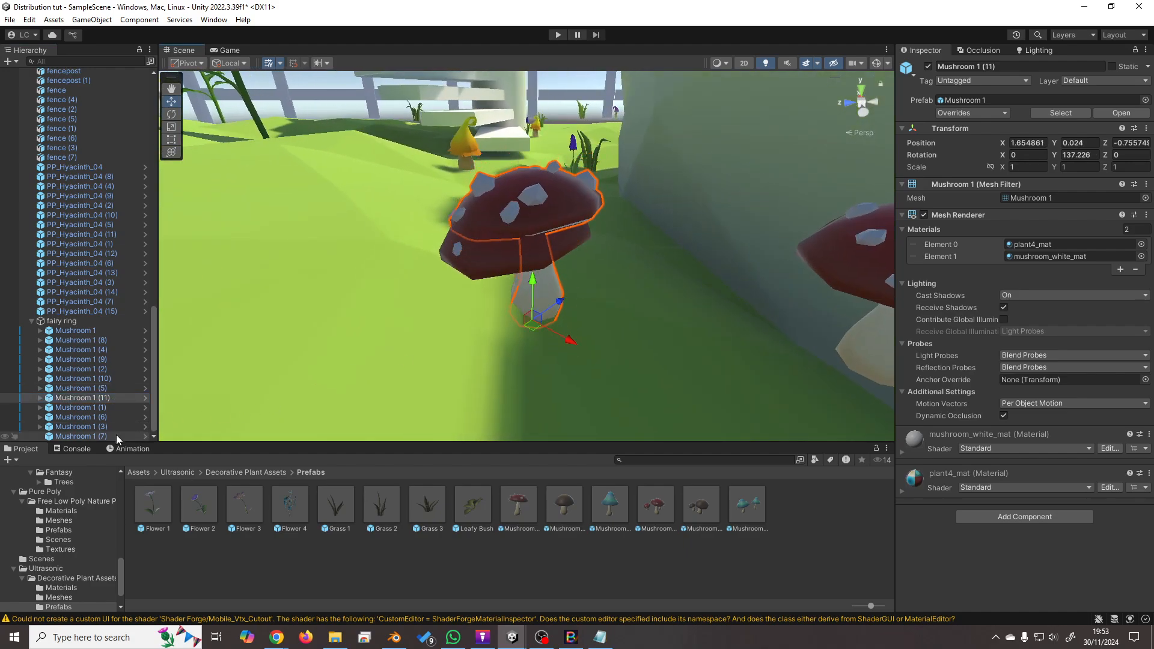
Lower Mushroom 1 (1) to a Y position of about -0.11 and lift Mushroom 1 (6) out of the ground.
left_click(110, 406)
key("f")
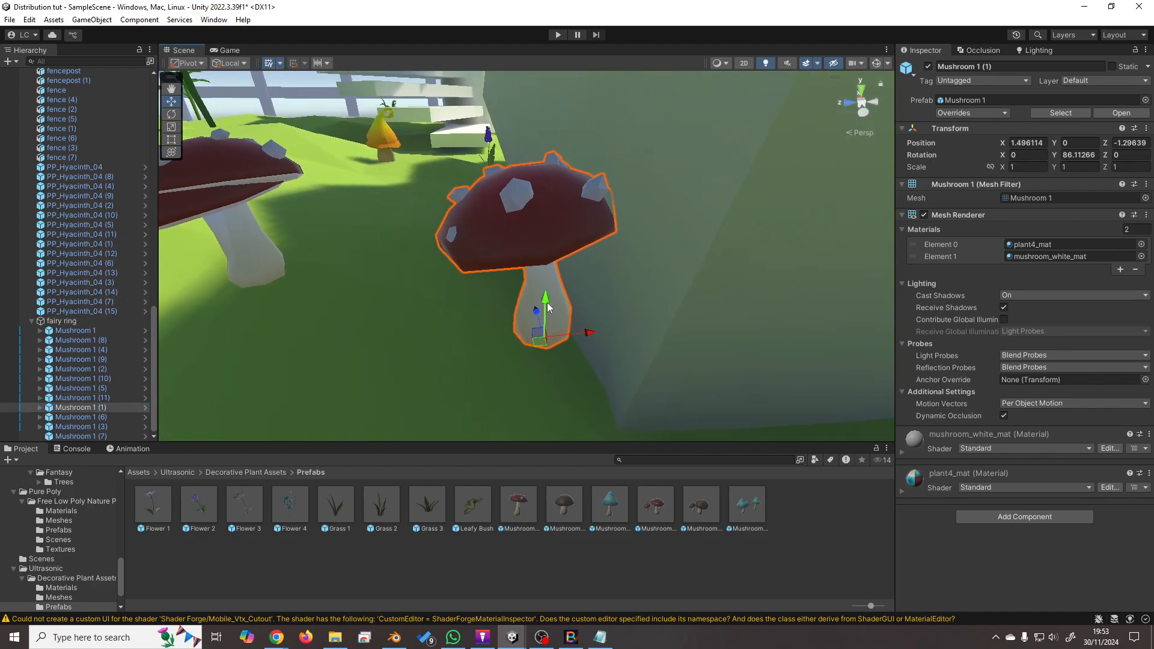
left_click_drag(547, 306, 548, 350)
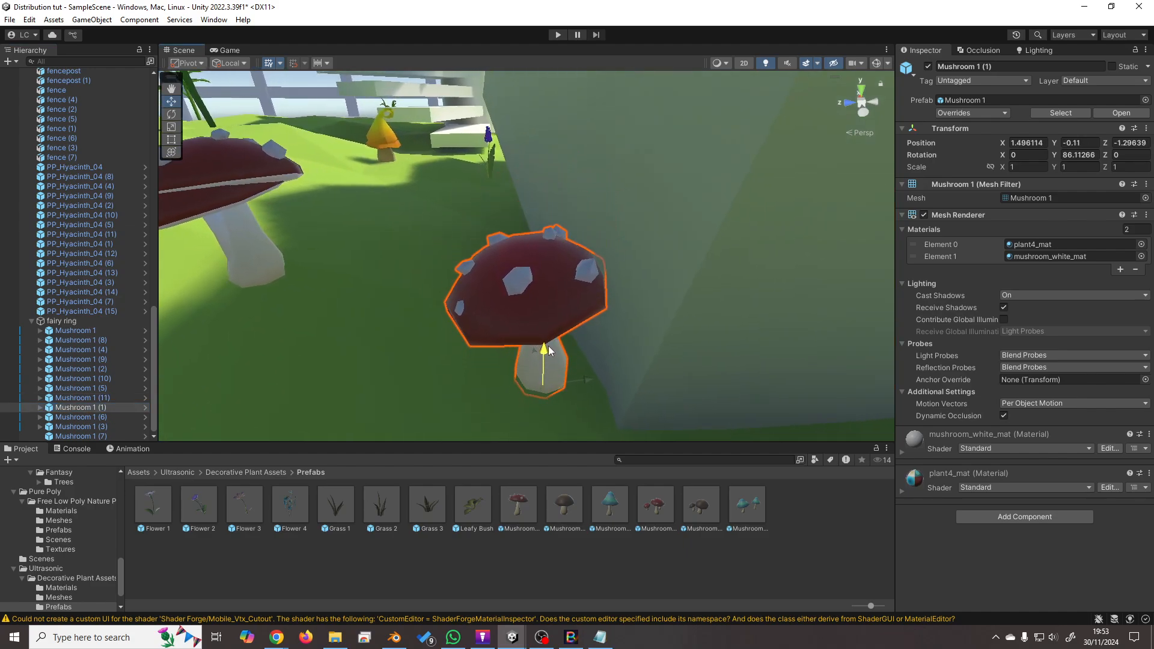
left_click(107, 417)
key("f")
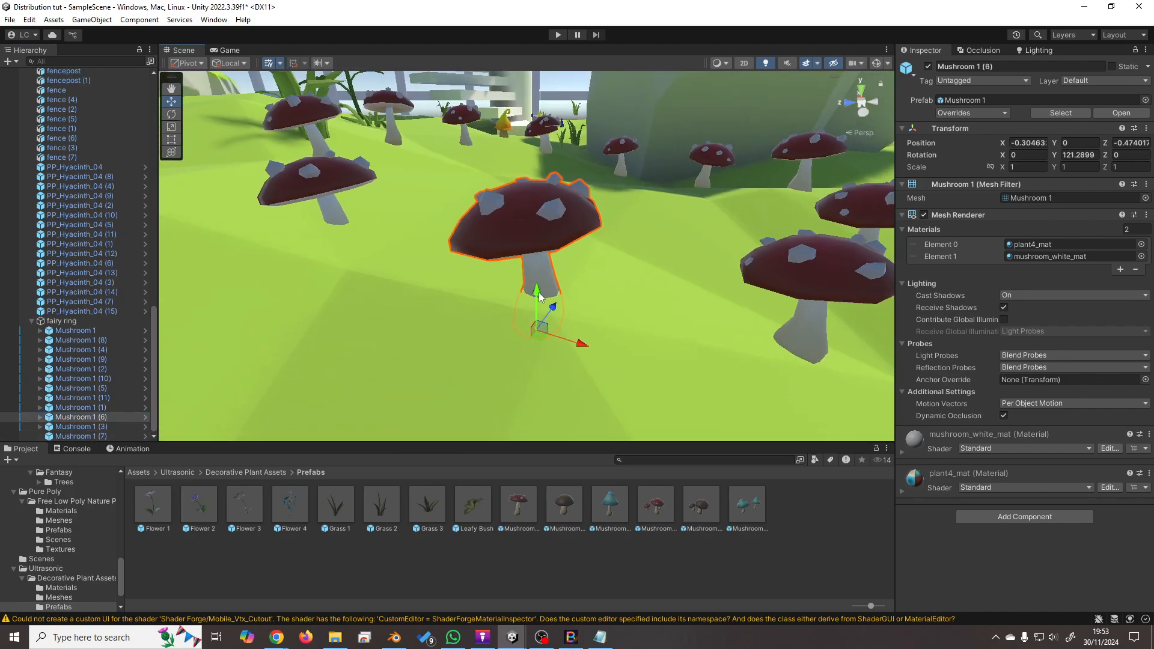
left_click_drag(539, 296, 539, 259)
Fit Mushroom 1 (3) and Mushroom 1 (7) to the ground height, raising Mushroom 1 (7) to a Y position of about 0.086.
left_click(110, 426)
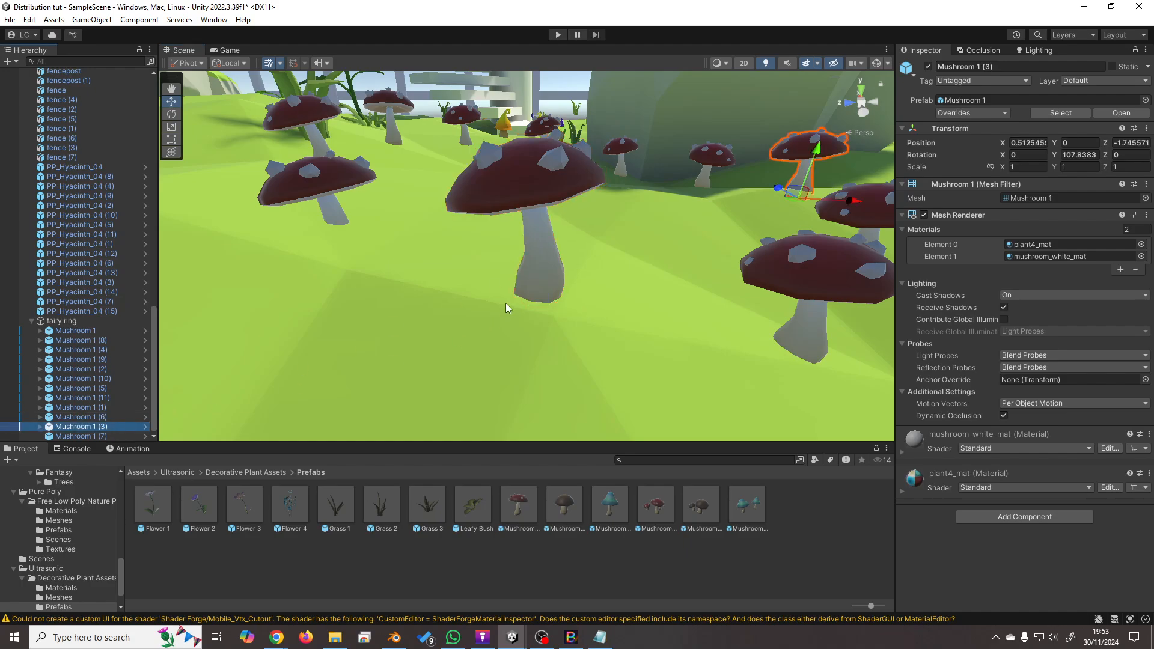
key("f")
left_click_drag(542, 299, 540, 252)
left_click(107, 435)
key("f")
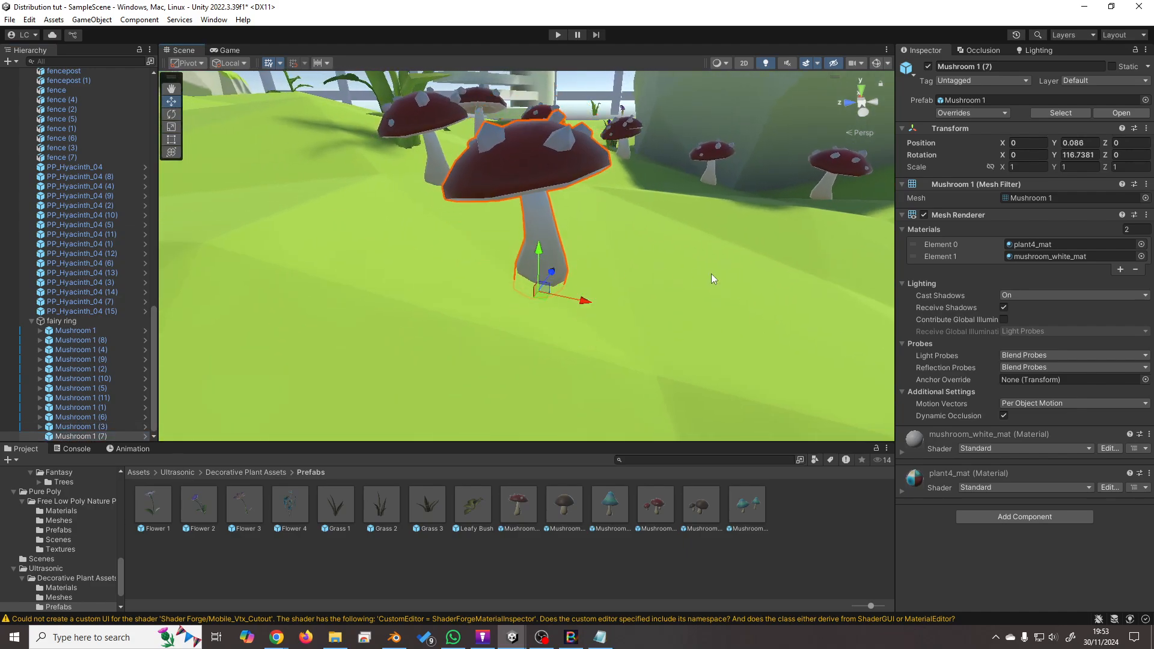
scroll(710, 279, "down", 8)
middle_click_drag(739, 258, 607, 312)
Randomise the Y rotation of all twelve mushrooms with R(0,180) and change the range's upper limit to 45.
left_click(83, 331)
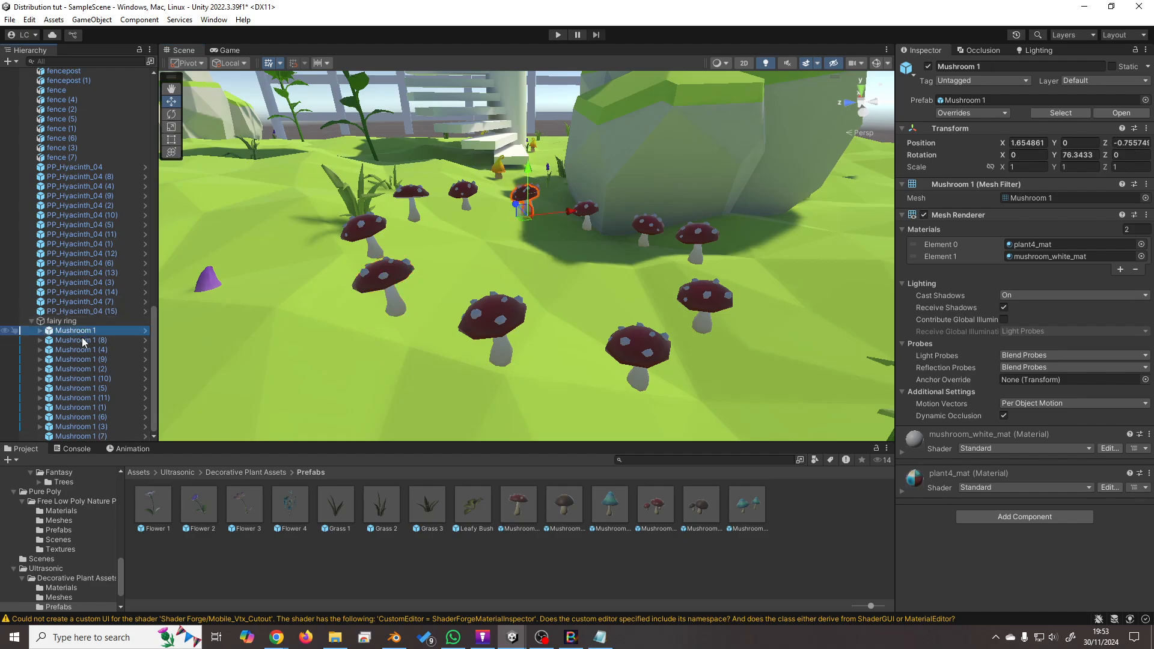
left_click(90, 436, "shift")
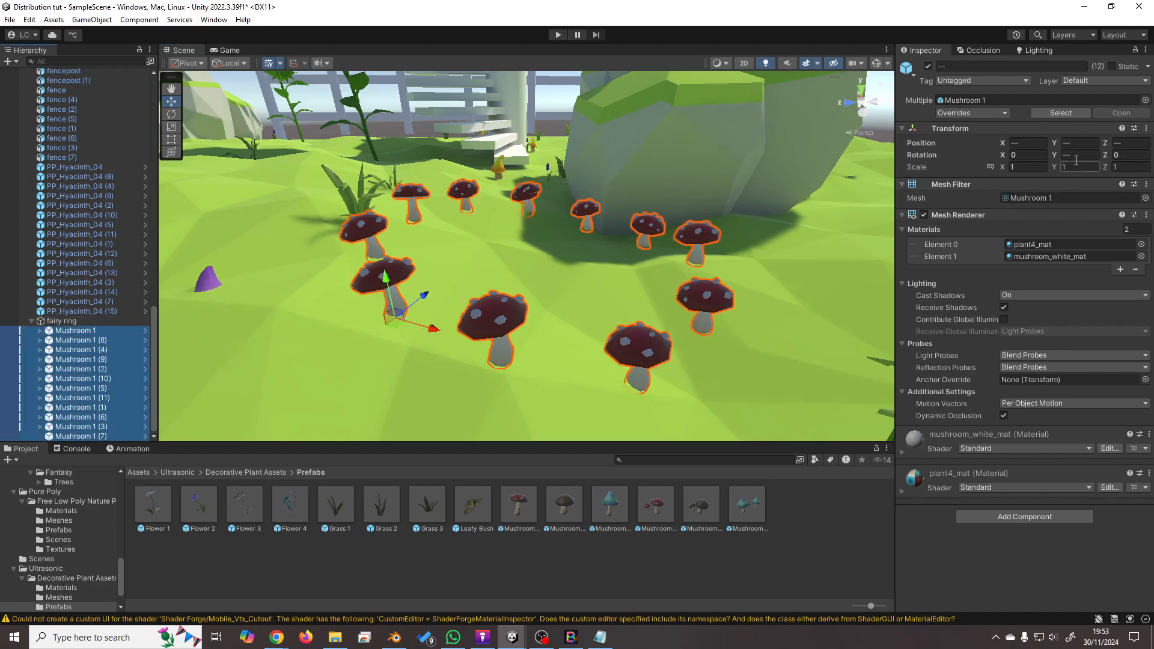
left_click(1094, 156)
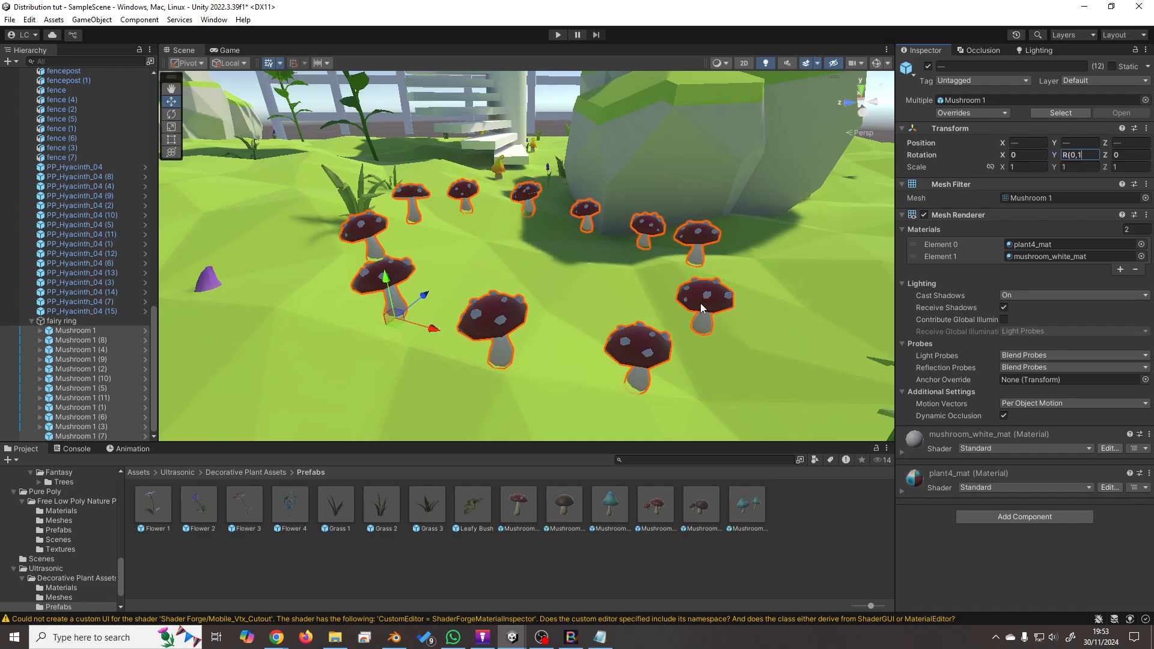
type("R(0,180)")
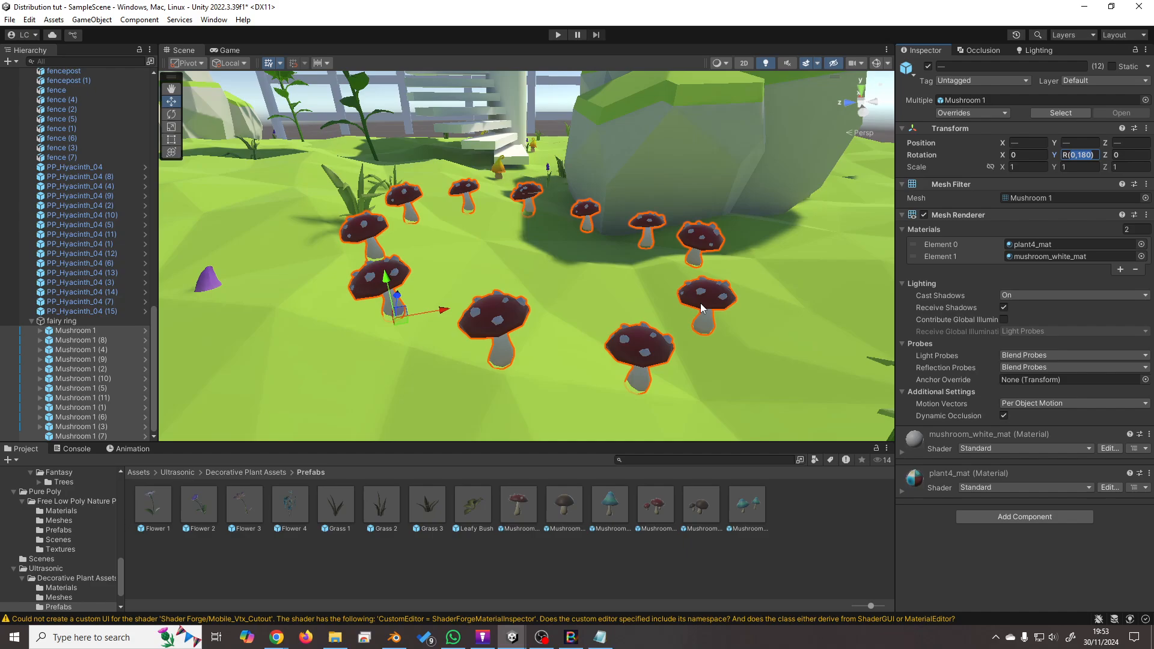
key("BackSpace")
type(",45)")
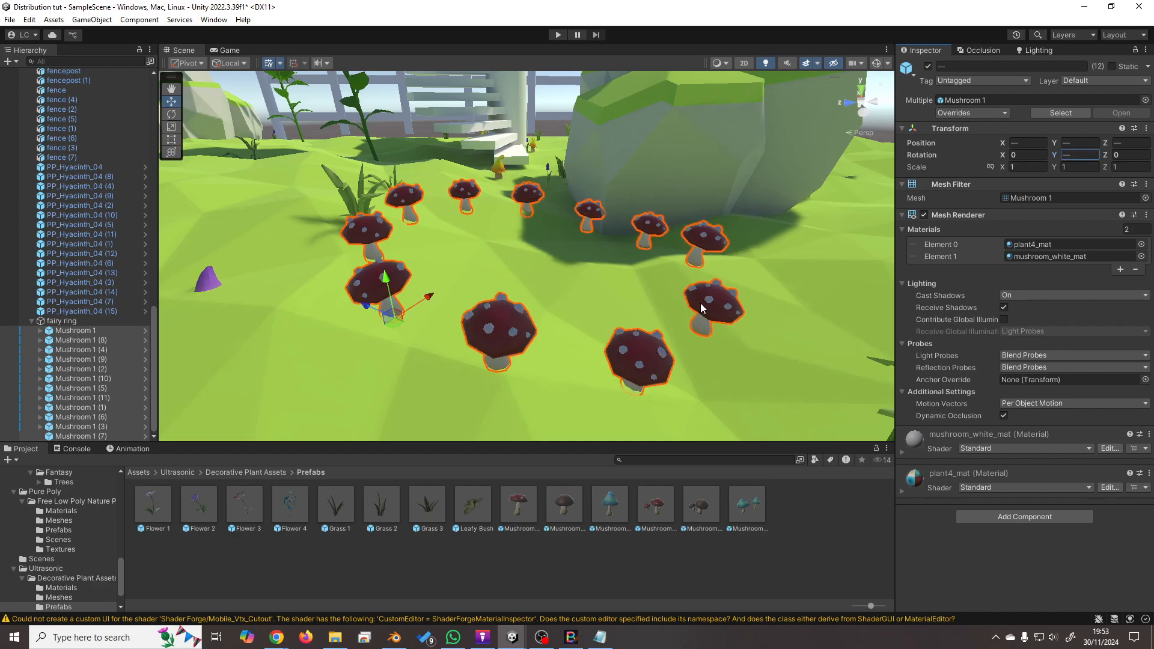
Raise the purple fantasy mushroom beside the fairy ring to a Y position of about 2.379.
left_click(655, 368)
right_click_drag(644, 365, 455, 363)
left_click(420, 354)
key("f")
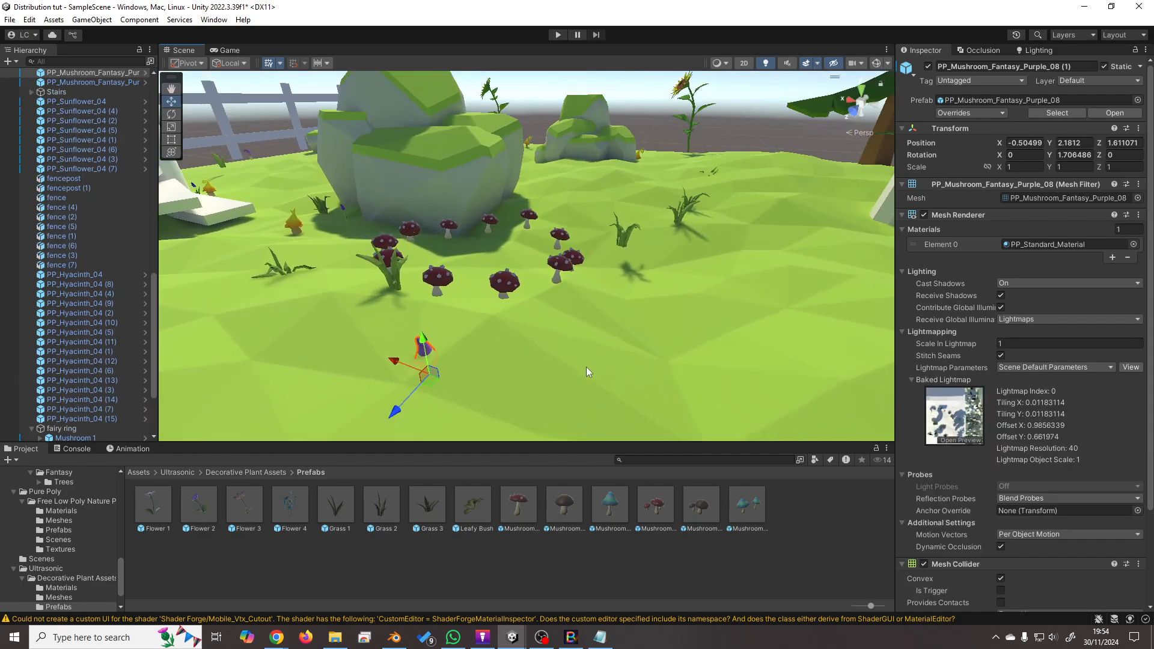
left_click_drag(521, 316, 538, 165)
scroll(629, 224, "down", 3)
right_click_drag(635, 222, 535, 358)
scroll(534, 357, "up", 3)
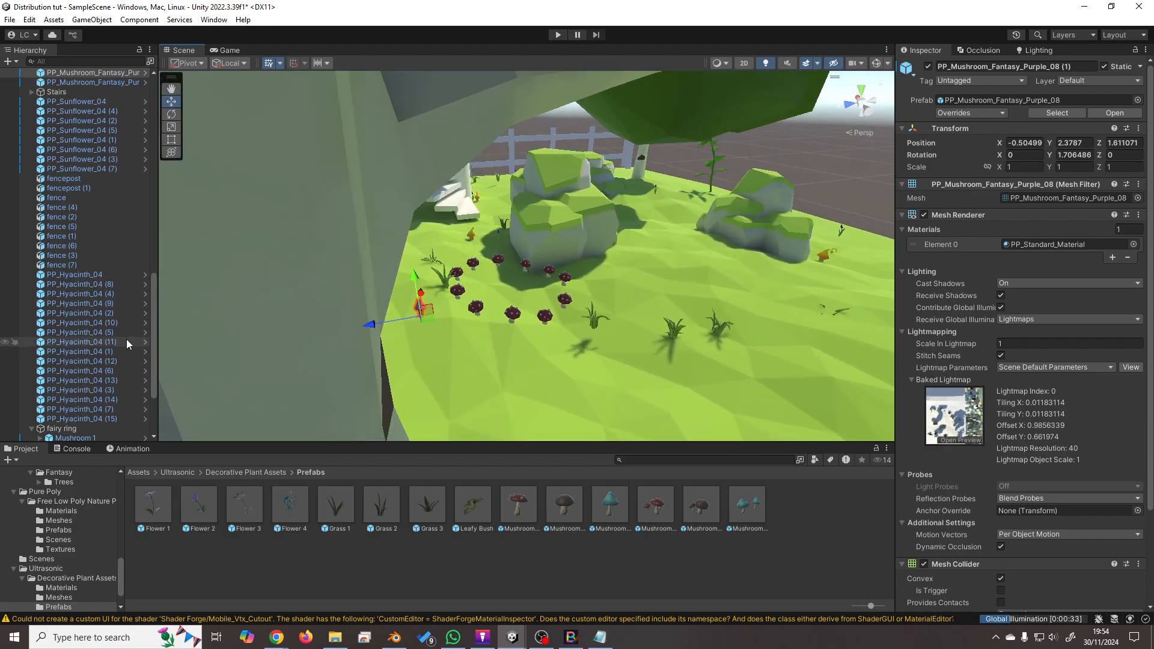
Select all PP_Grass_11 and PP_Grass_15 objects and reset their transforms.
scroll(119, 243, "up", 10)
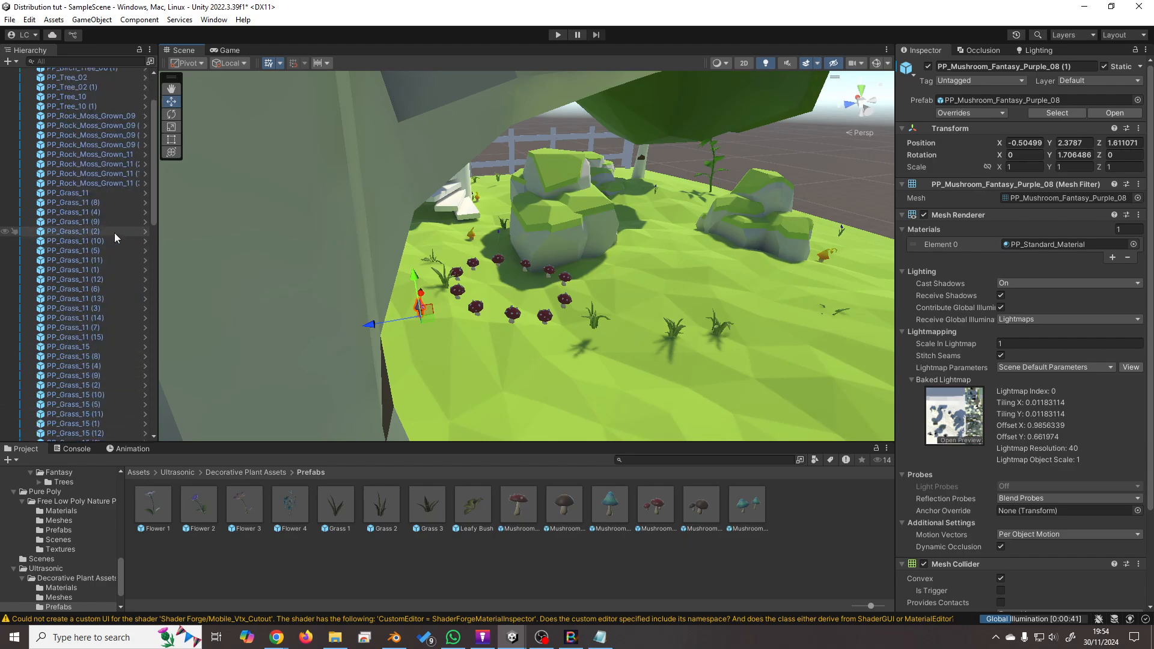
left_click(100, 193)
scroll(118, 280, "down", 9)
scroll(120, 277, "up", 3)
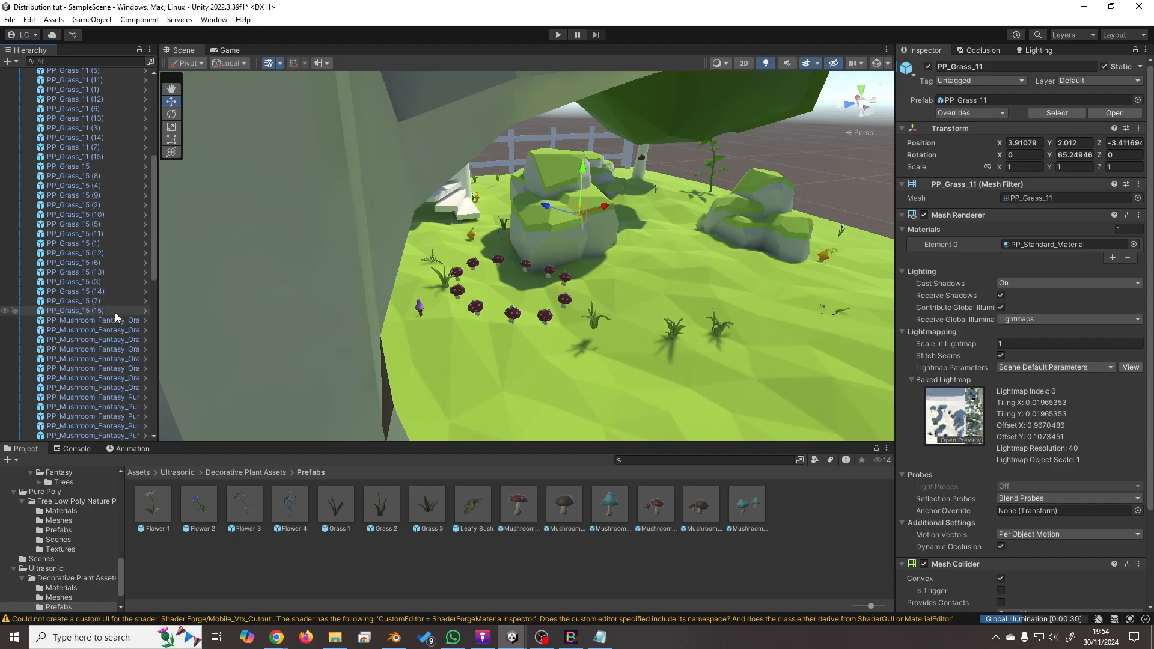
left_click(114, 310, "shift")
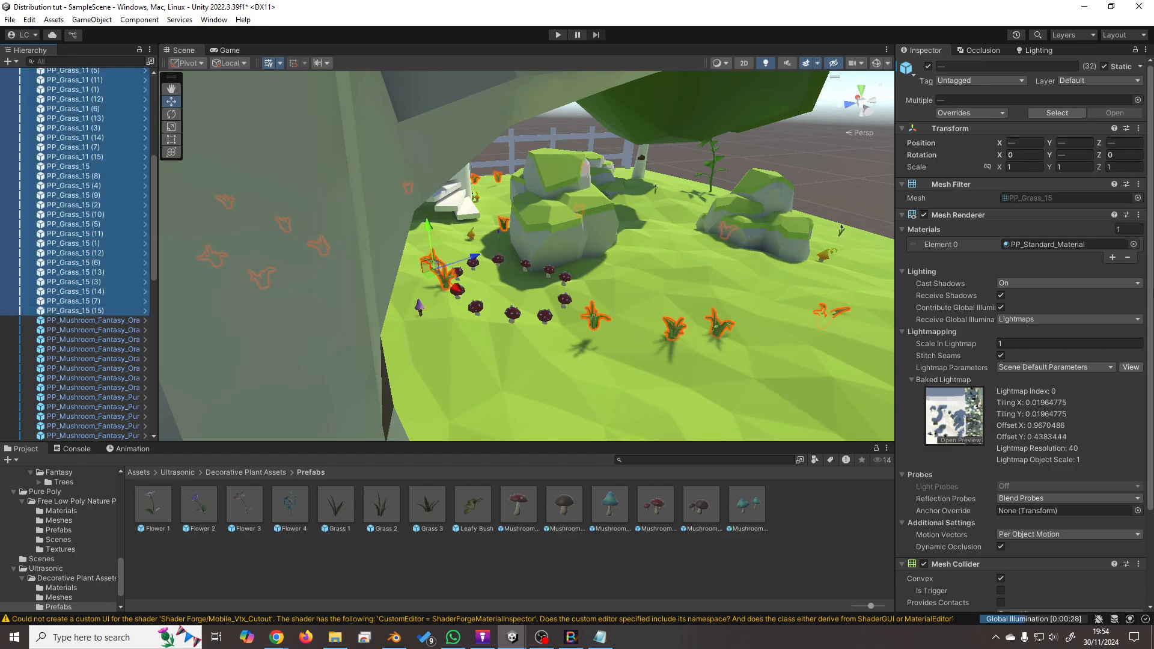
right_click(1038, 134)
left_click(1047, 138)
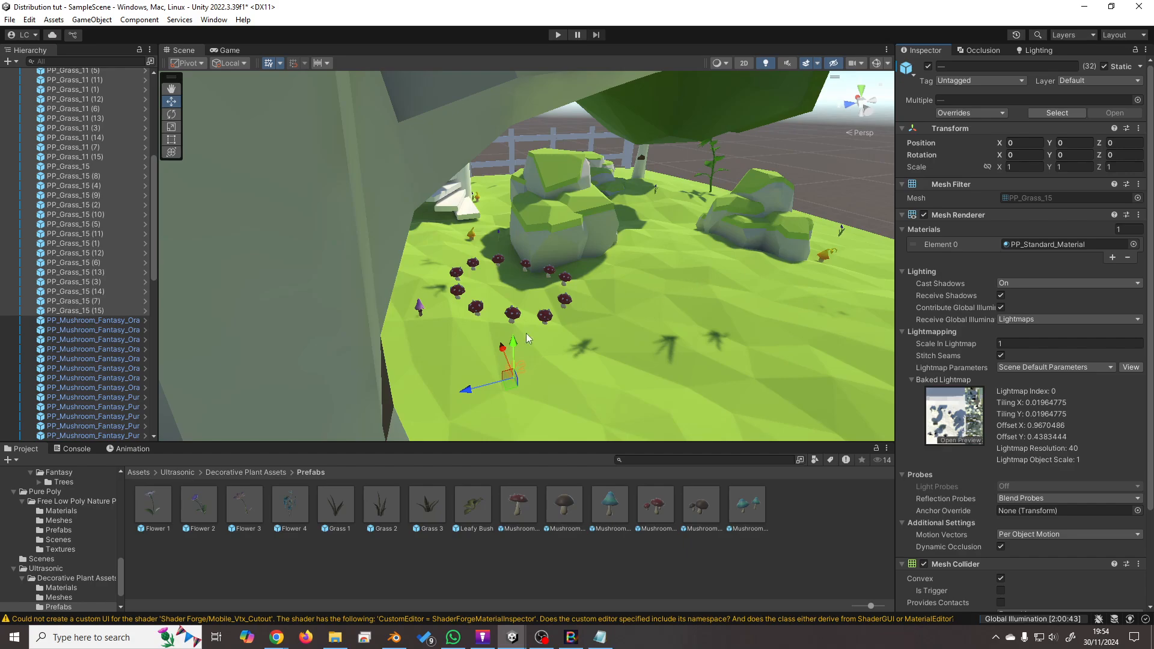
Raise the stacked grass objects to a Y position of 2.19 so they stand on the terrain.
key("f")
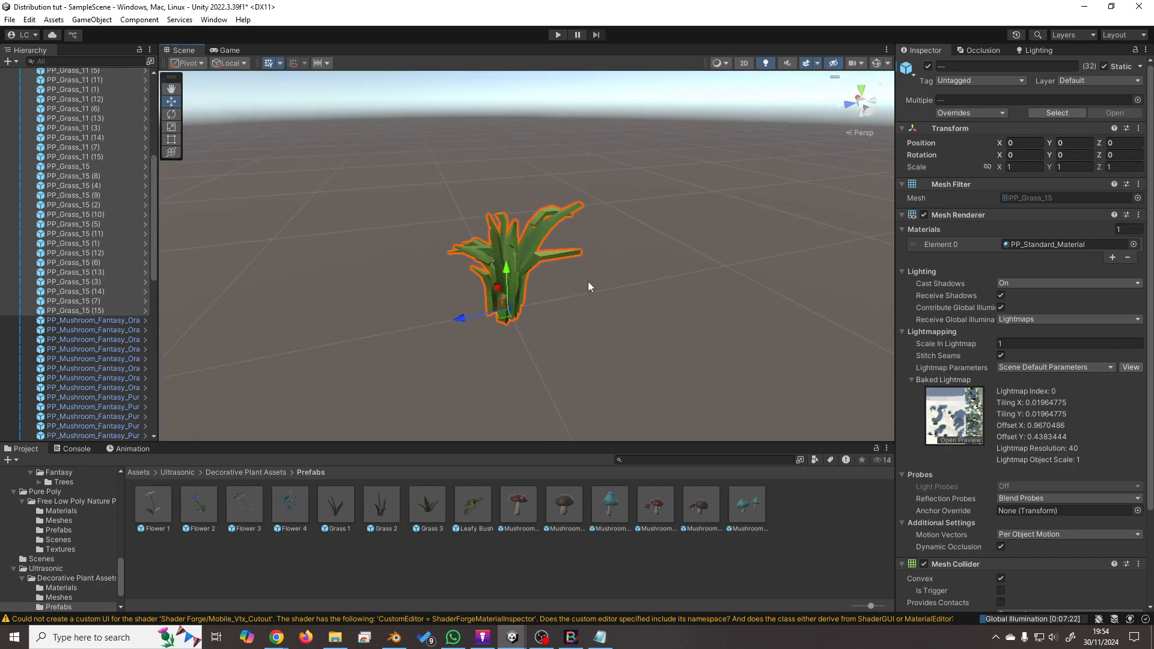
scroll(588, 284, "down", 5)
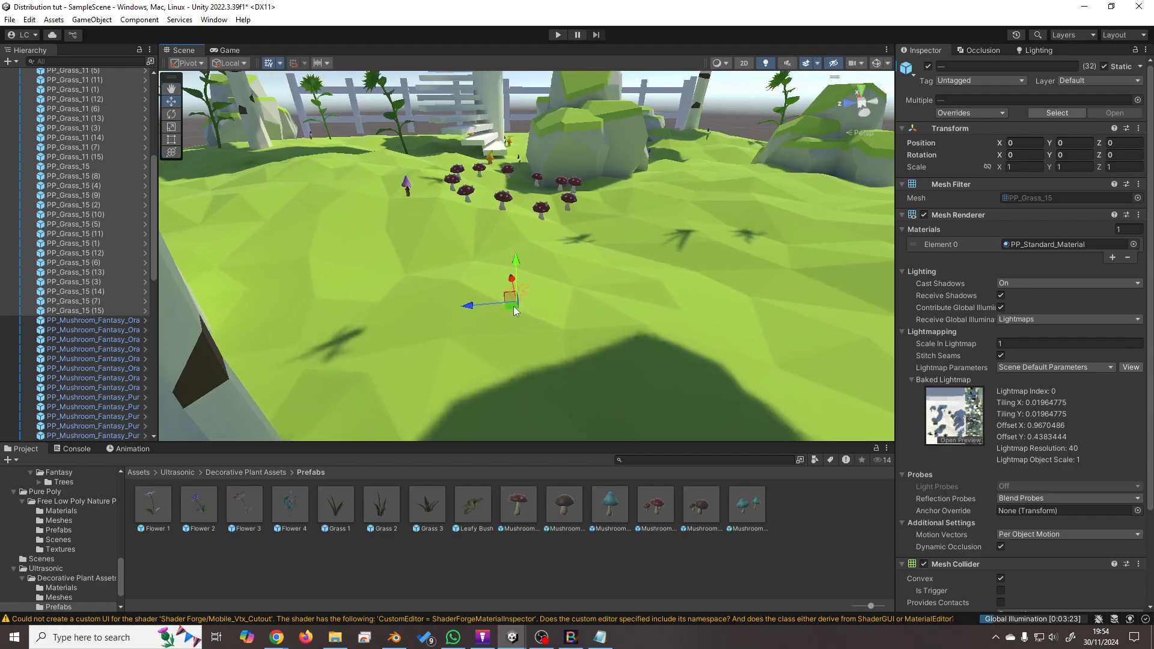
left_click_drag(517, 260, 520, 145)
scroll(530, 226, "up", 4)
middle_click_drag(533, 221, 484, 434)
key("f")
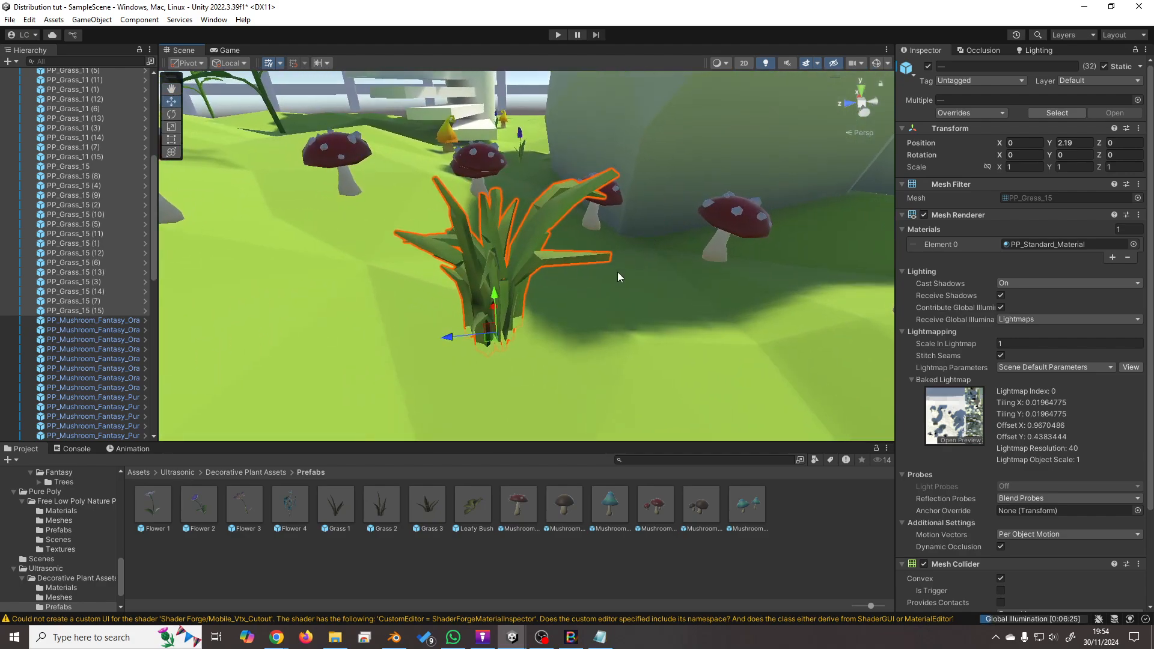
scroll(617, 272, "down", 5)
scroll(608, 268, "down", 3)
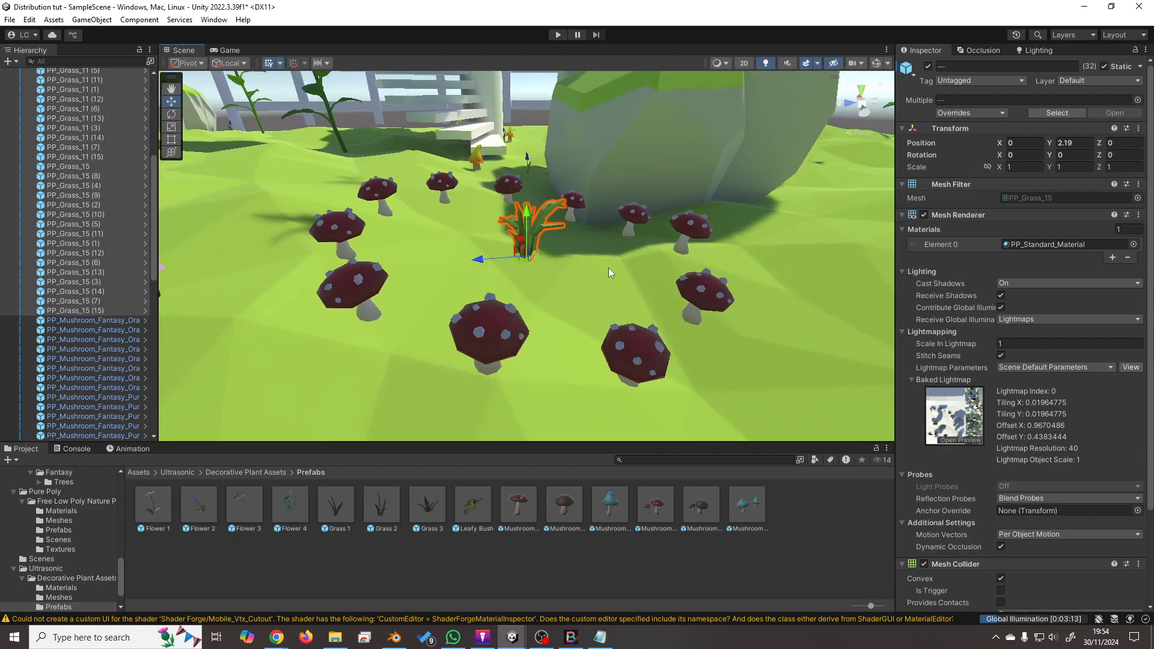
scroll(606, 265, "up", 2)
middle_click_drag(607, 250, 572, 312)
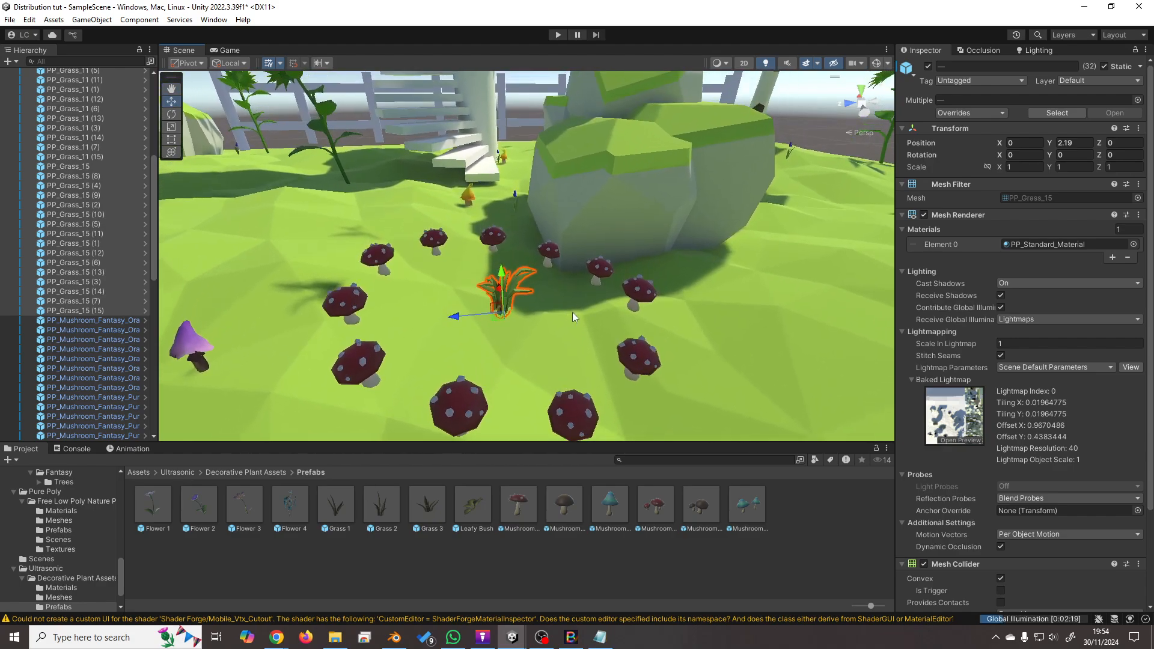
Copy the sine formula from formulas.txt and apply sin(L(0,2*pi))*1 to the X position of the selected grass objects.
left_click(600, 637)
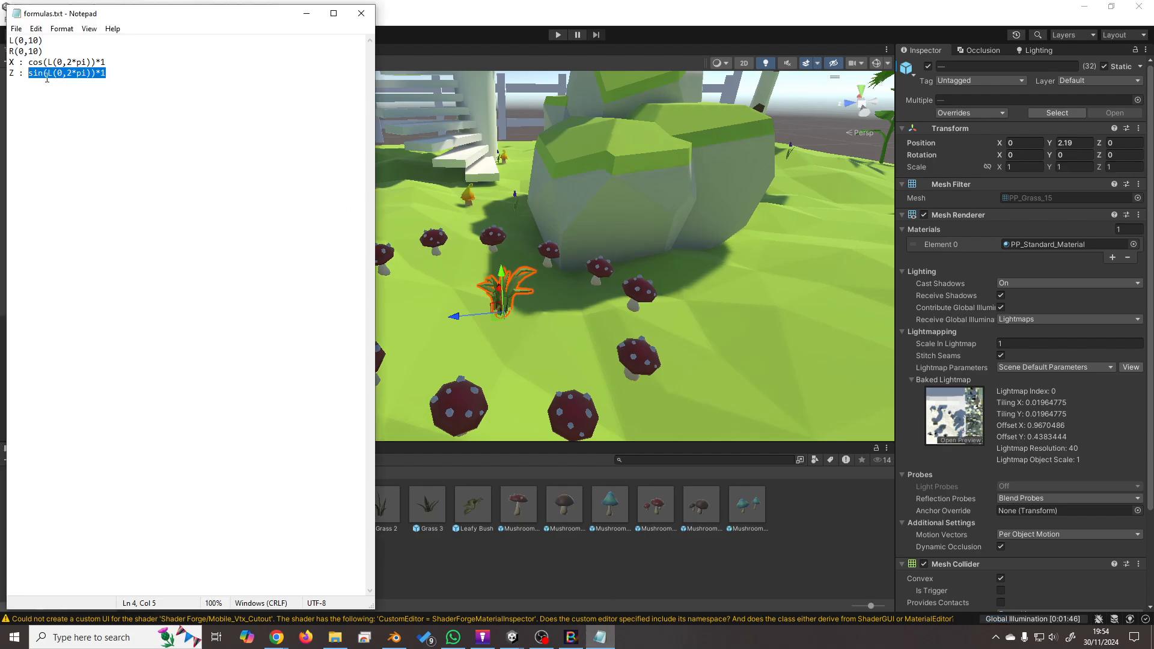
left_click(117, 64)
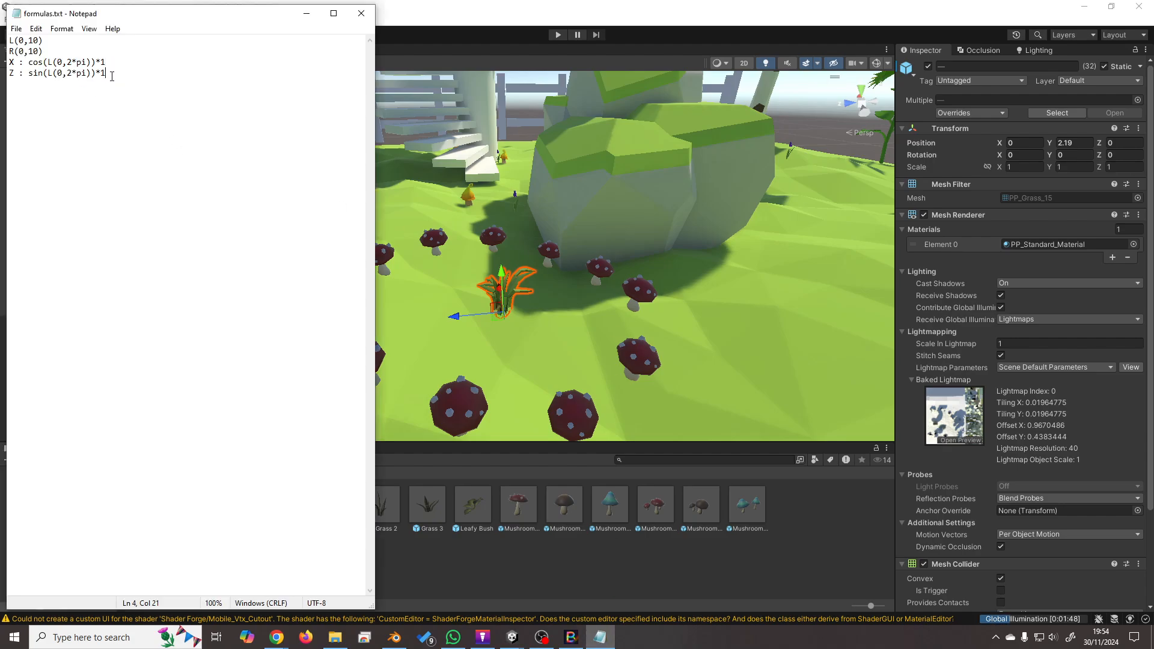
left_click_drag(112, 76, 28, 83)
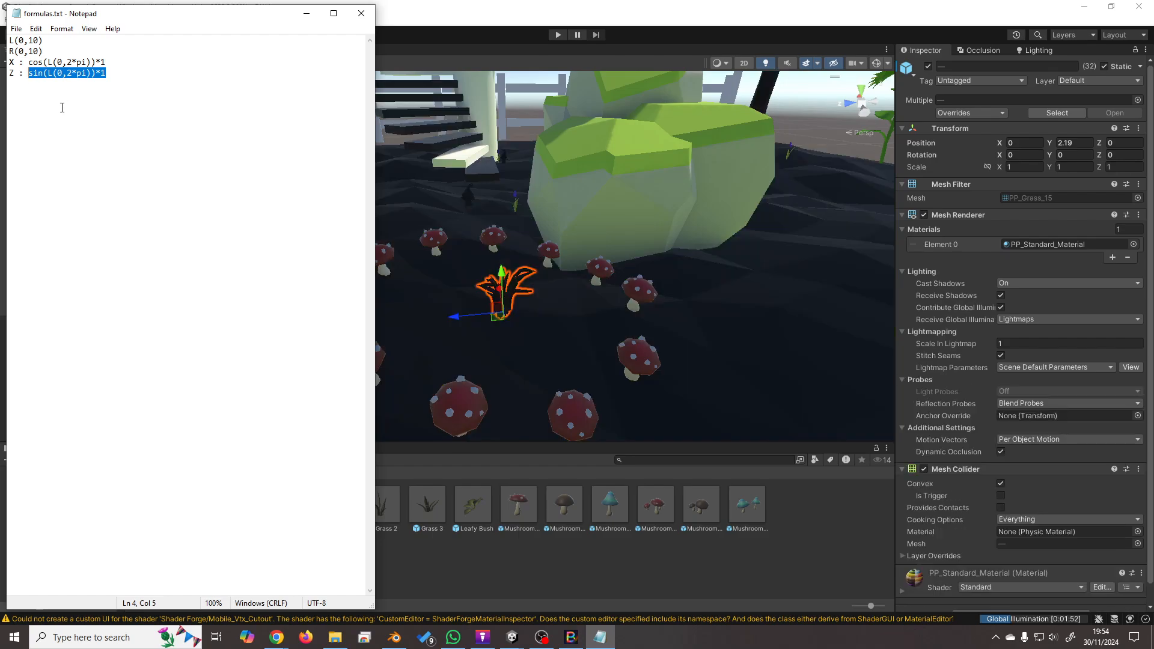
left_click(1019, 143)
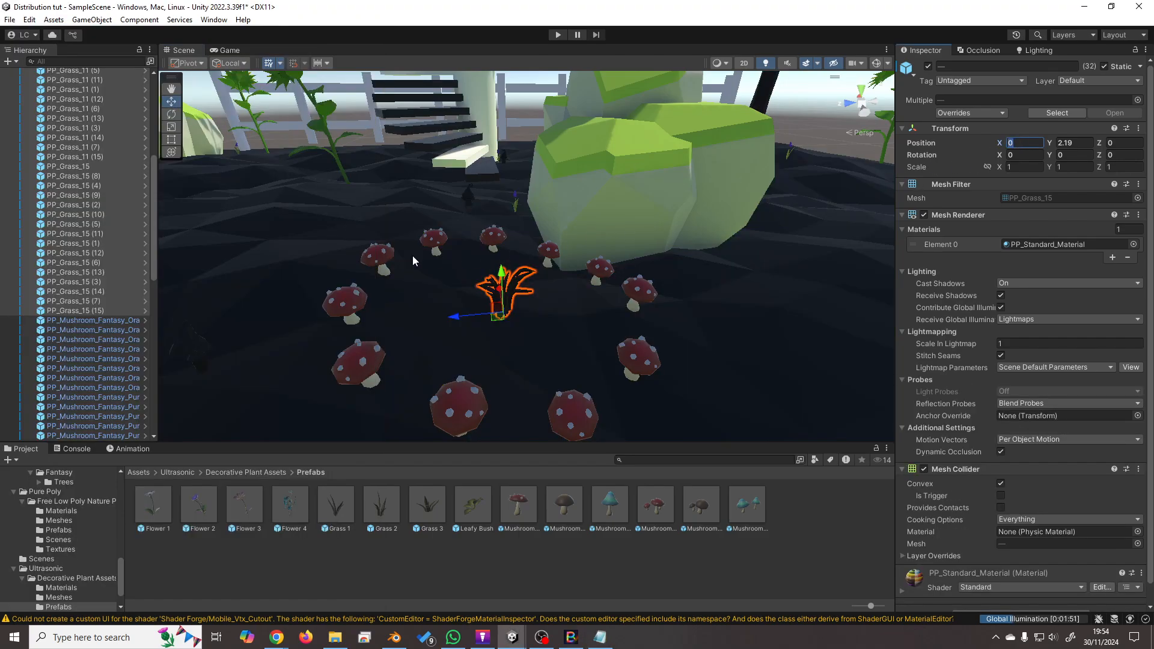
type("sin(L(0,2*pi))*1")
scroll(507, 287, "down", 3)
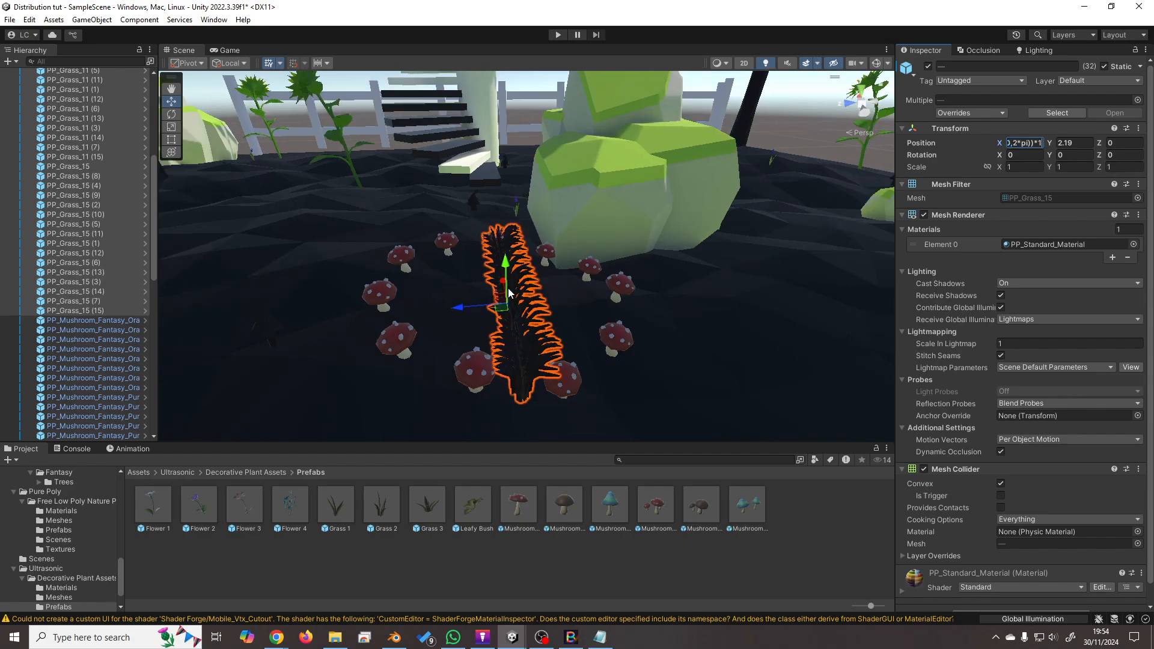
right_click_drag(507, 288, 460, 280)
middle_click_drag(541, 303, 840, 307)
right_click_drag(688, 265, 736, 263)
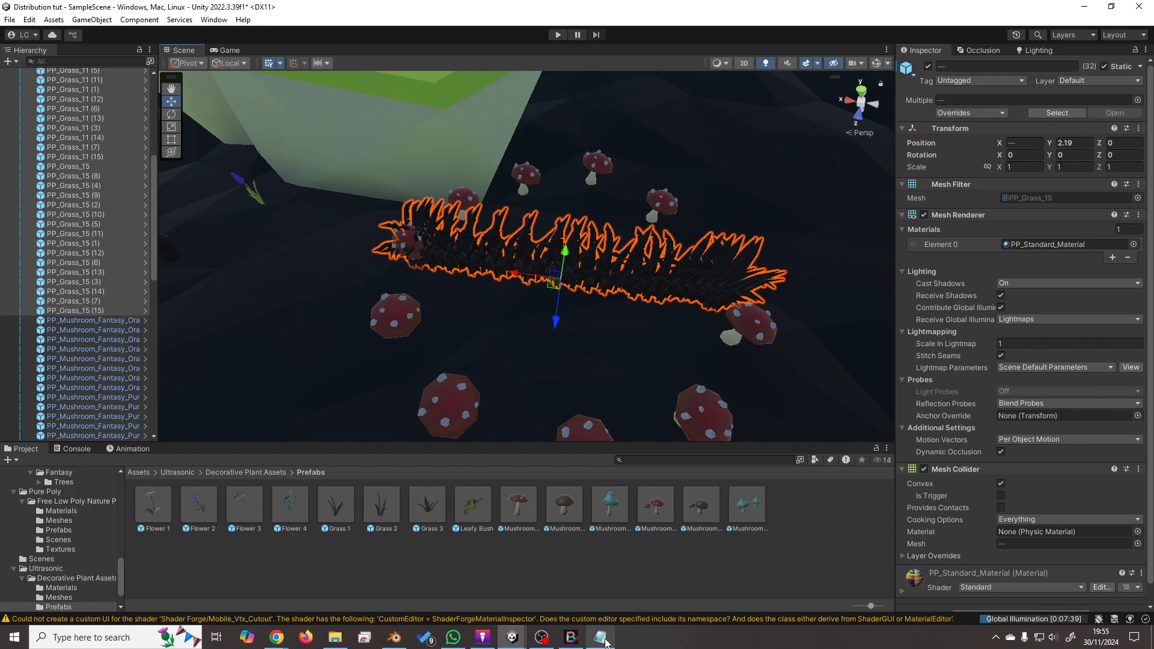
Change the sine formula's multiplier to 3 in formulas.txt and apply sin(L(0,2*pi))*3 to the grass objects' X position.
left_click(600, 637)
left_click(337, 75)
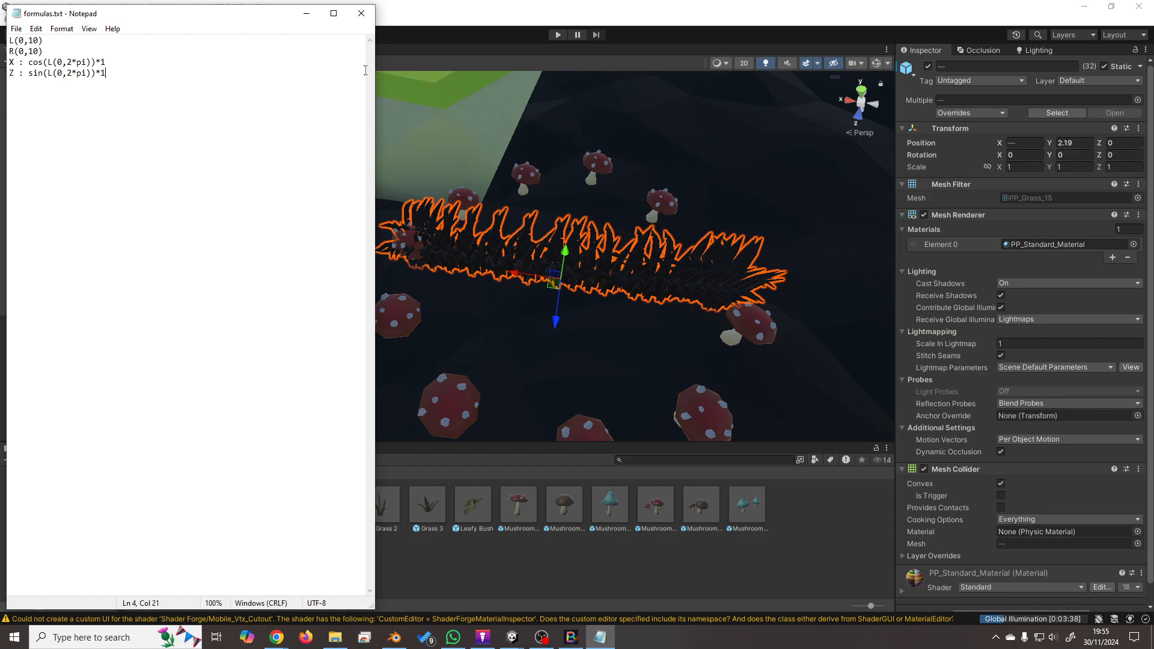
key("BackSpace")
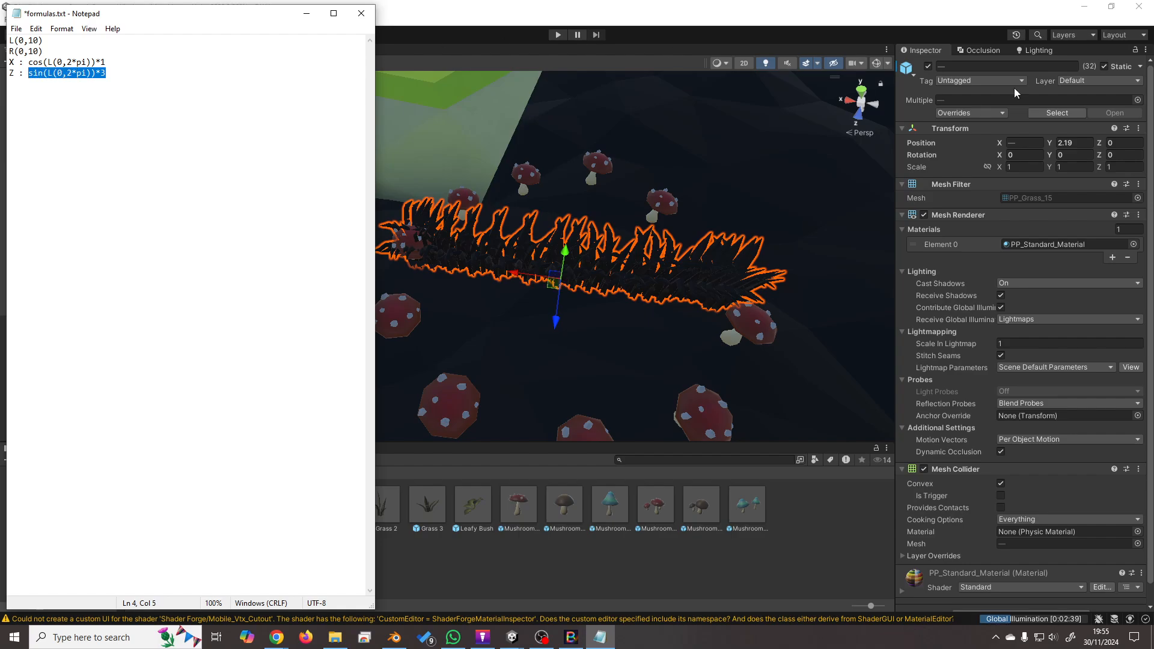
left_click(1024, 142)
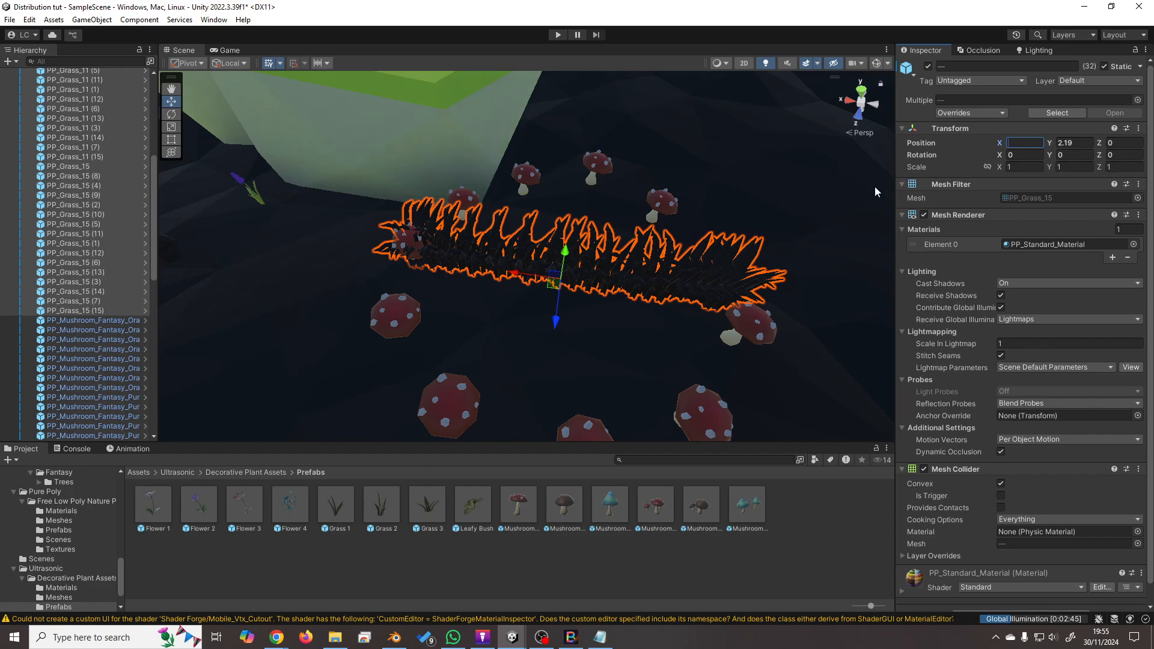
right_click_drag(874, 186, 598, 288)
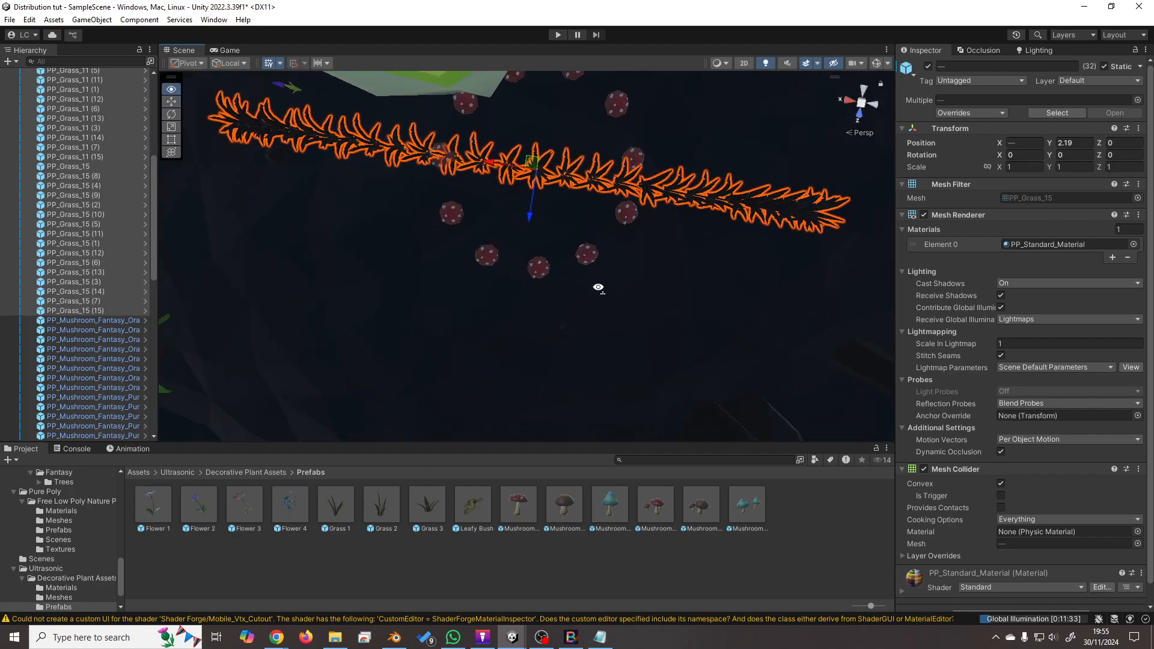
middle_click_drag(704, 161, 604, 108)
left_click(864, 125)
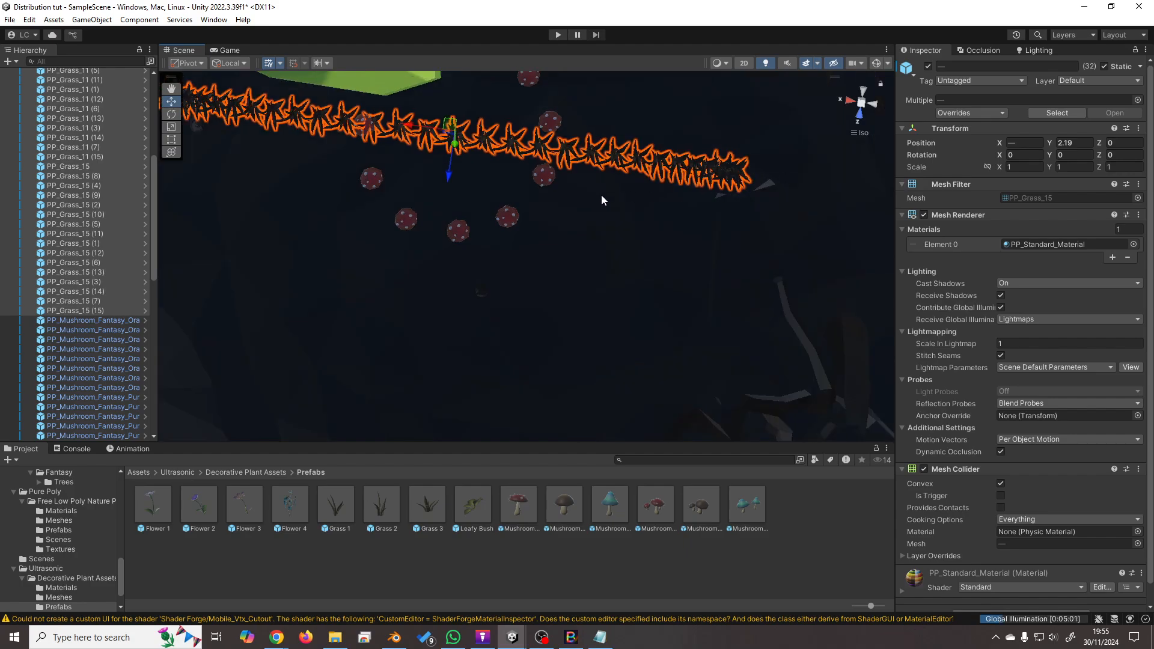
middle_click_drag(481, 174, 526, 219)
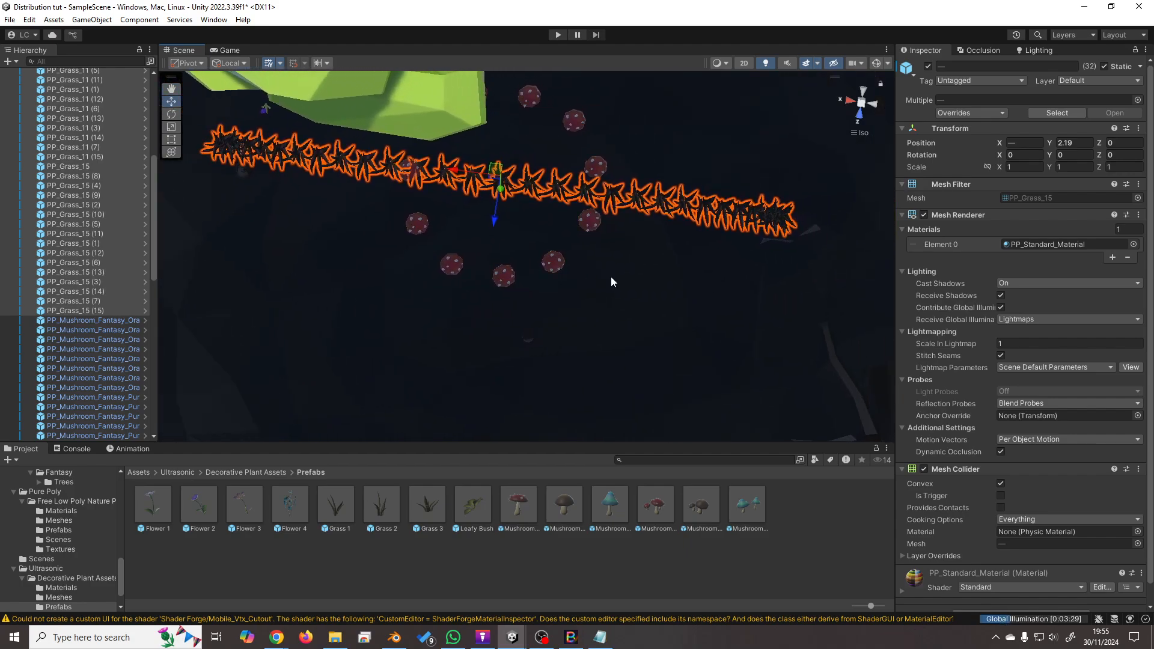
left_click_drag(610, 278, 453, 322, "alt")
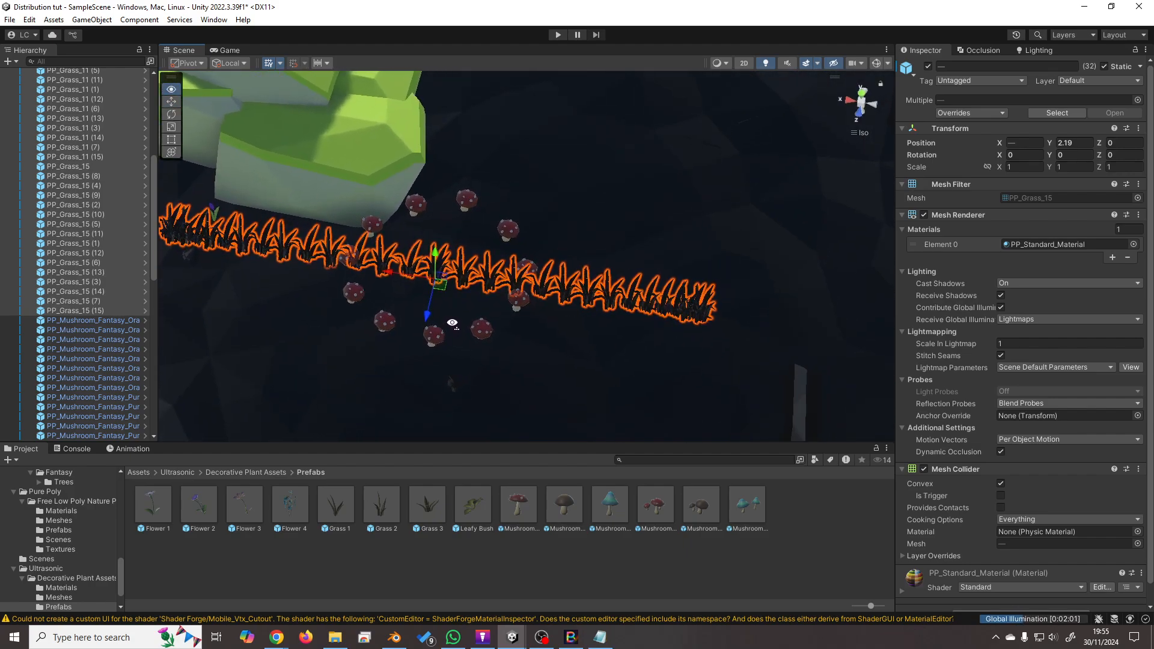
left_click(862, 104)
scroll(609, 338, "down", 2)
scroll(632, 430, "up", 2)
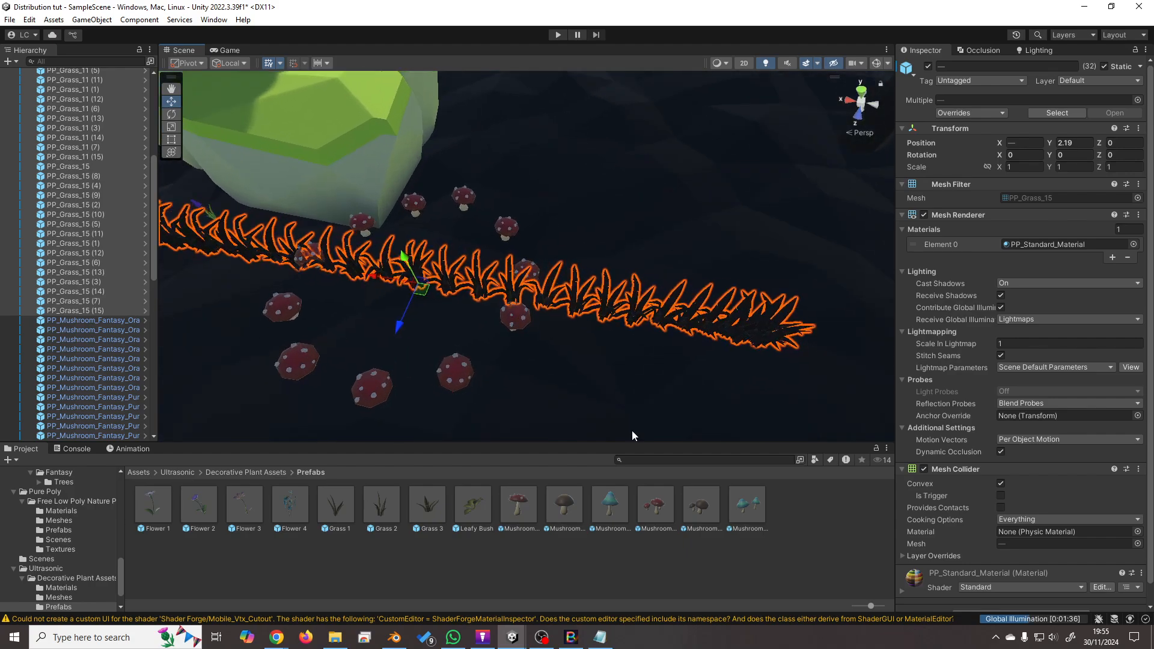
Copy the cosine formula from formulas.txt into the grass objects' X position and set its multiplier to 3, giving cos(L(0,2*pi))*3.
left_click(603, 635)
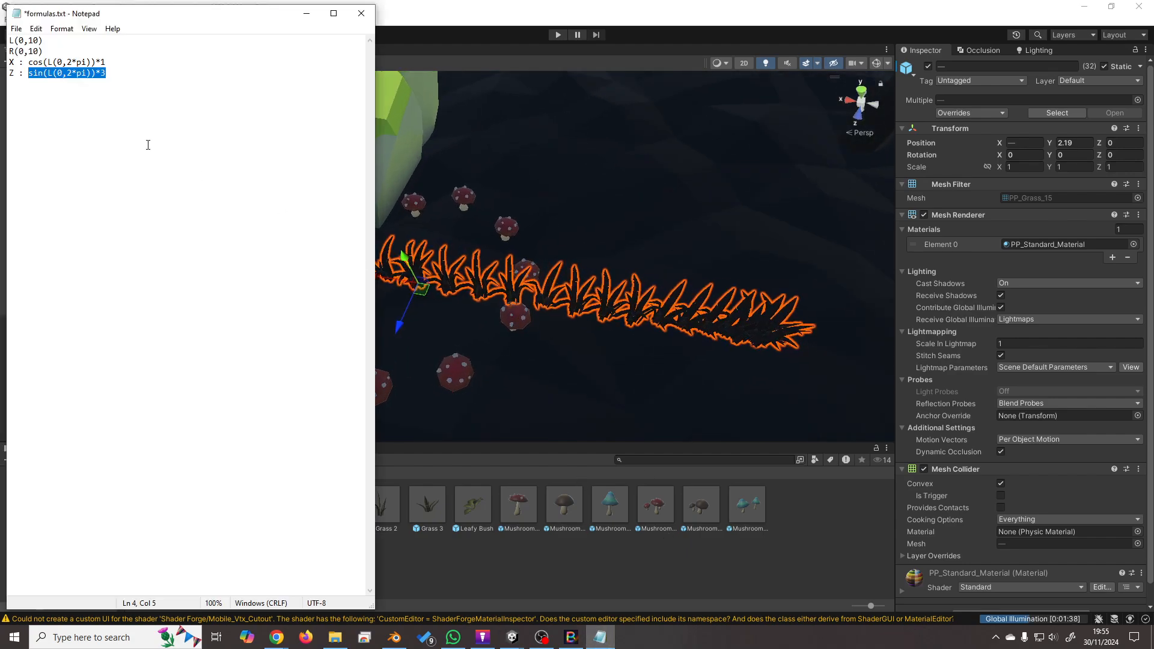
left_click_drag(117, 62, 29, 64)
key("ctrl+c")
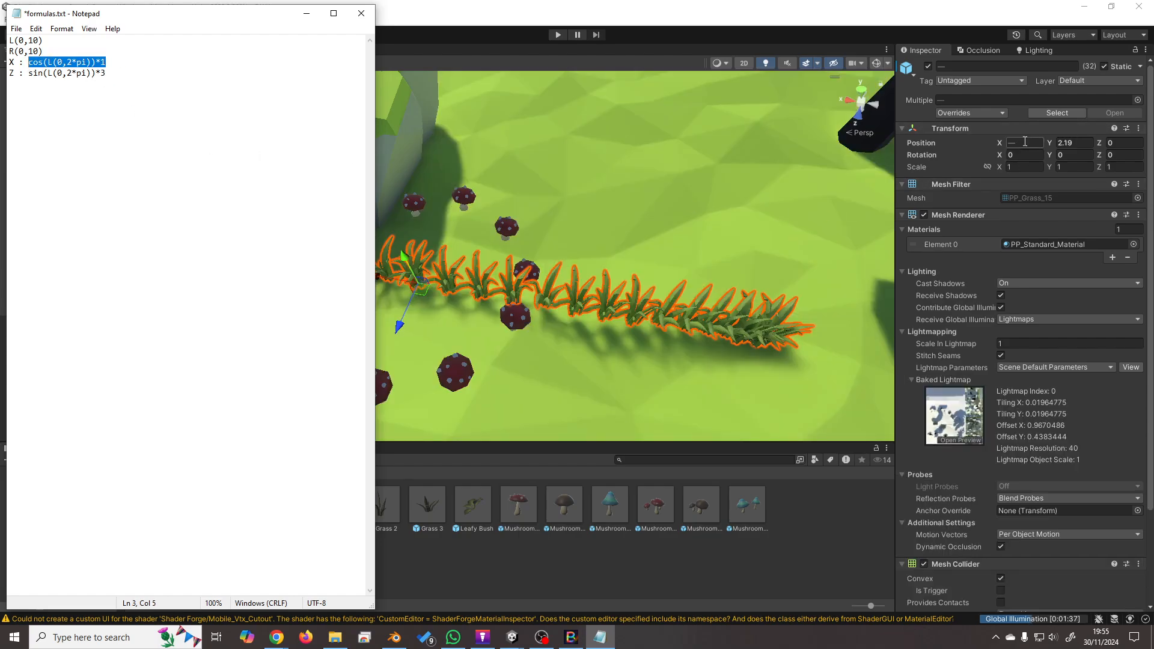
left_click(1024, 142)
key("ctrl+v")
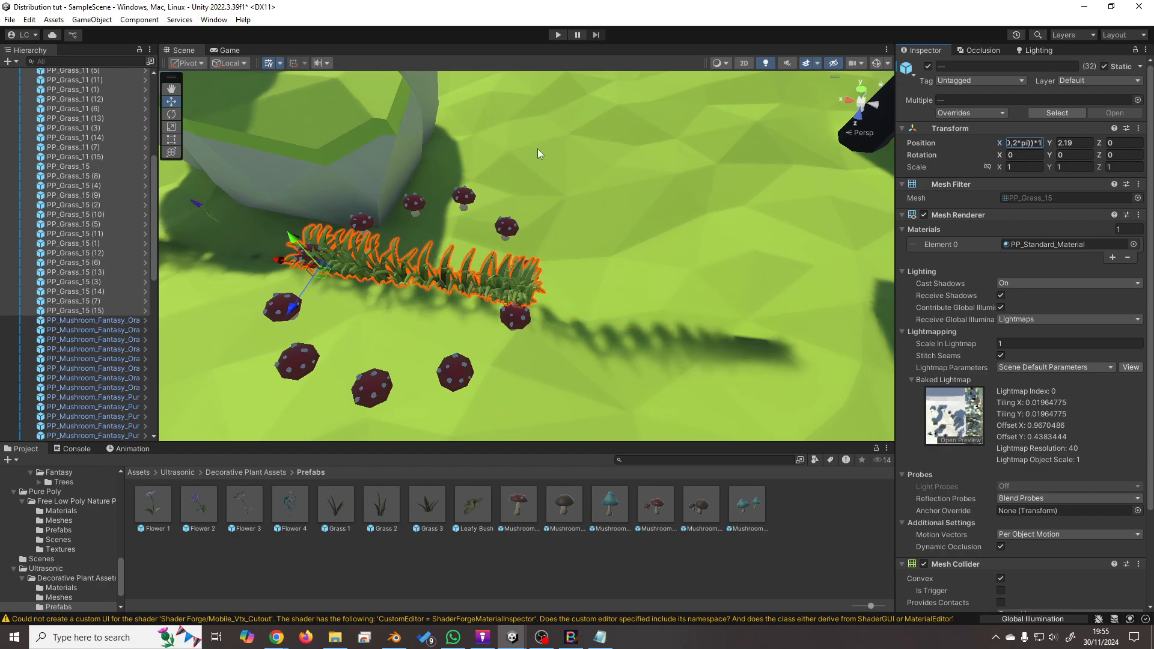
type("3")
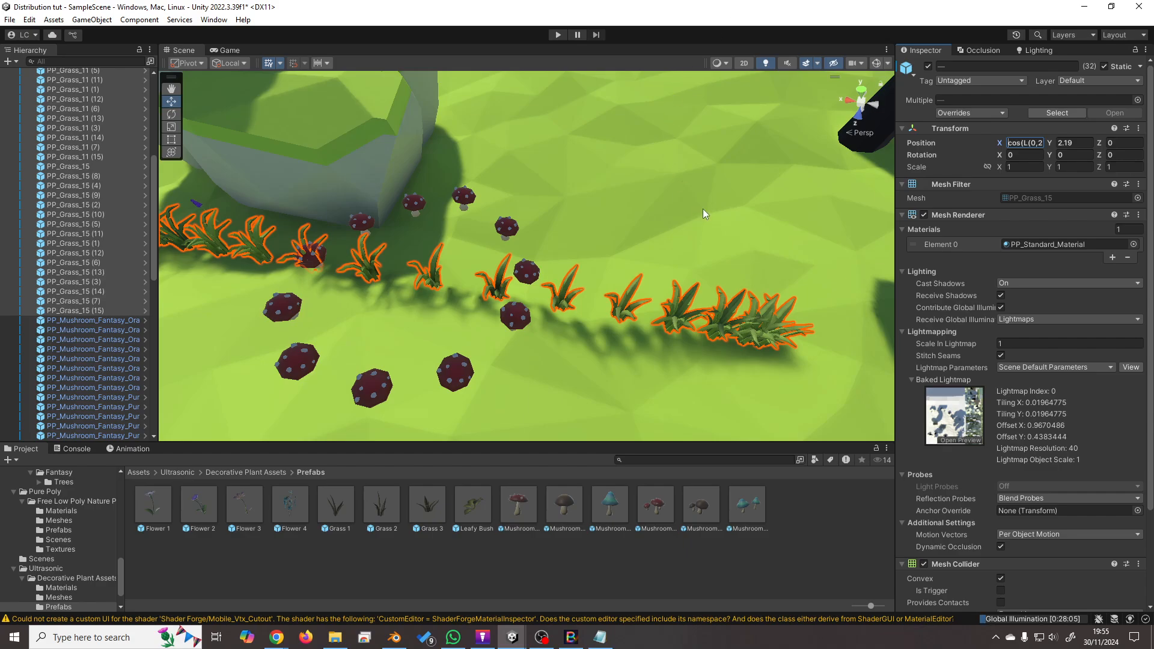
key("Return")
Set the grass objects' Z position to sin(L(0,2*pi))*3 from formulas.txt to arrange them in a circle around the mushrooms.
middle_click_drag(618, 248, 605, 211)
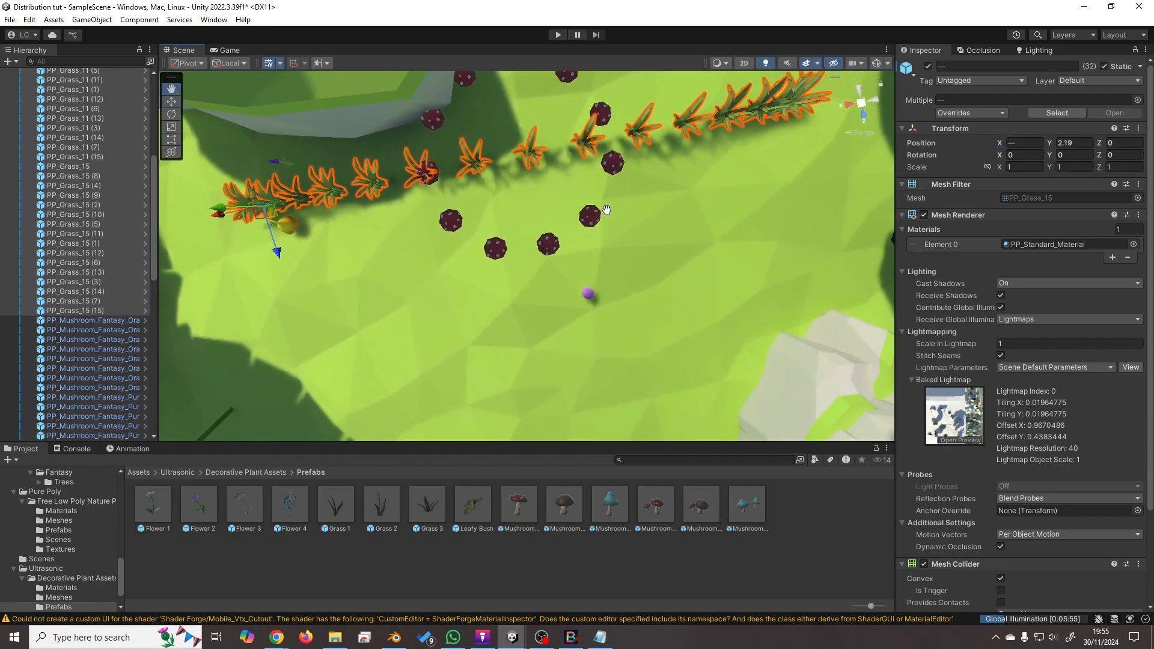
right_click_drag(605, 211, 611, 344)
middle_click_drag(611, 345, 611, 161)
right_click_drag(609, 288, 616, 170)
scroll(690, 333, "down", 3)
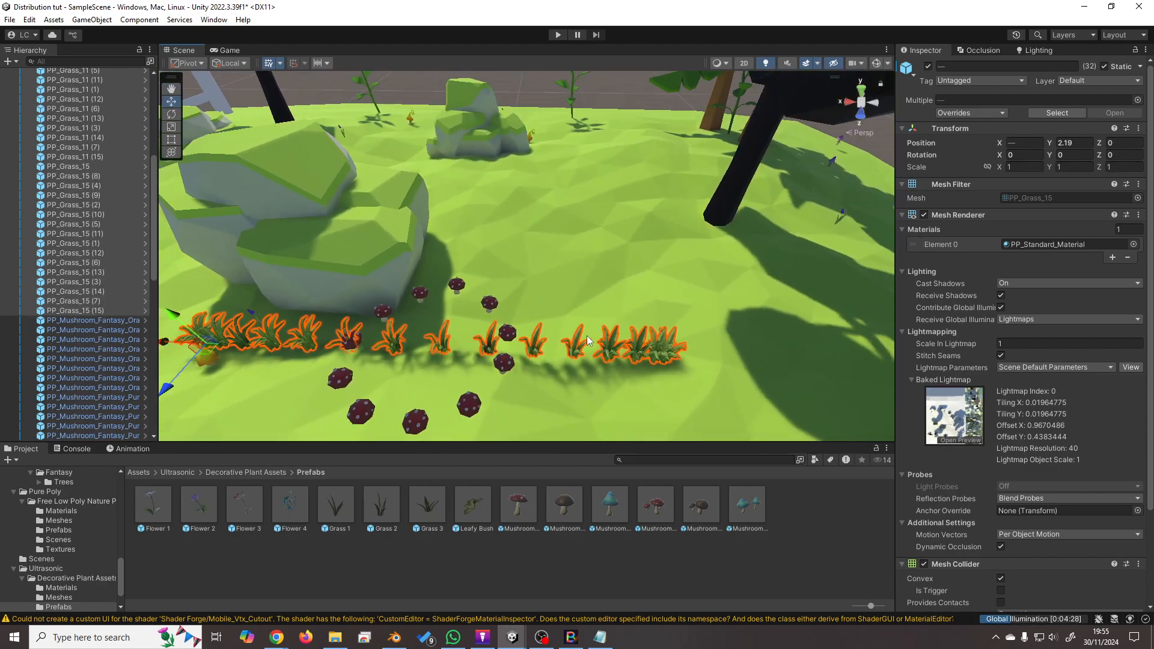
middle_click_drag(587, 335, 627, 280)
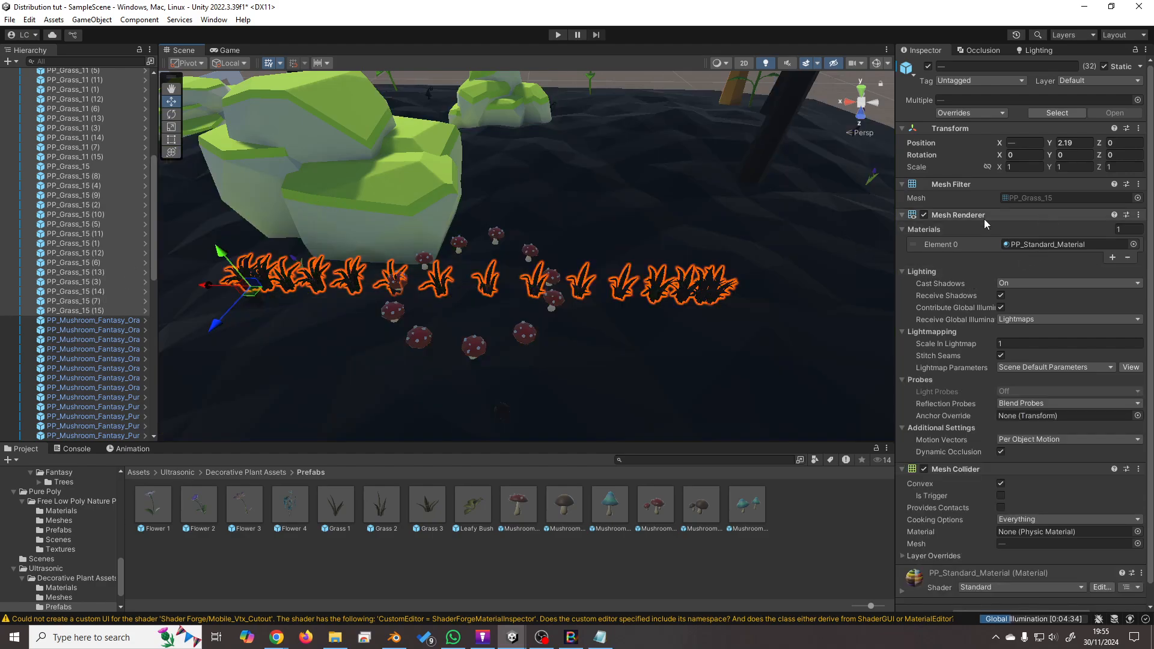
right_click_drag(567, 293, 538, 311)
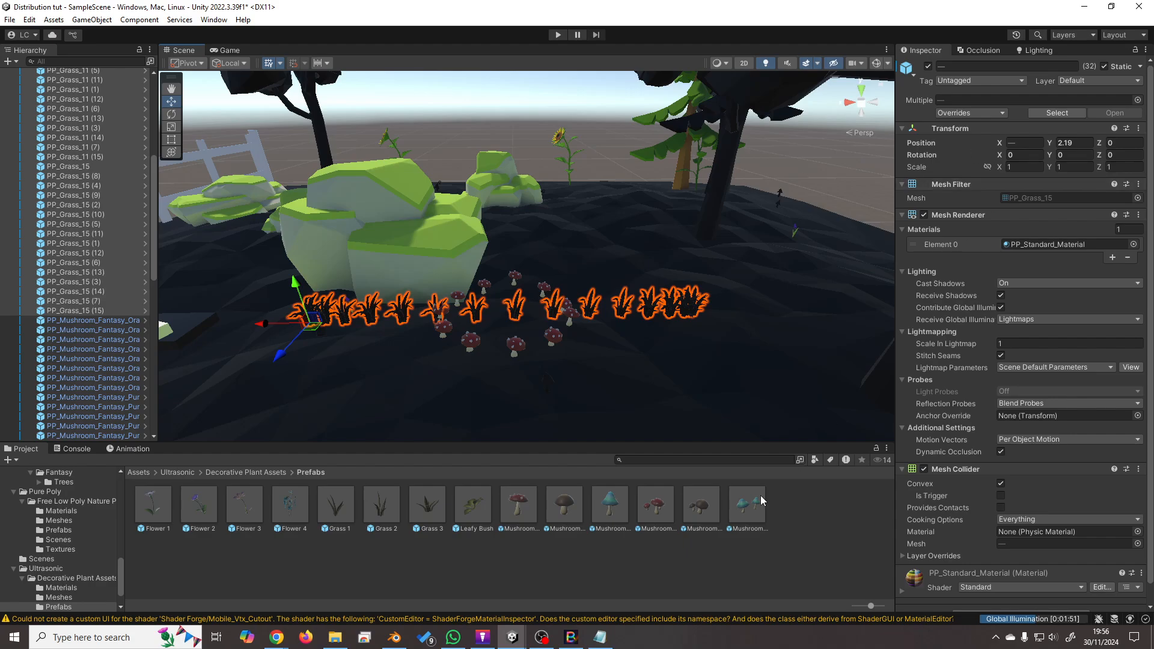
left_click(594, 639)
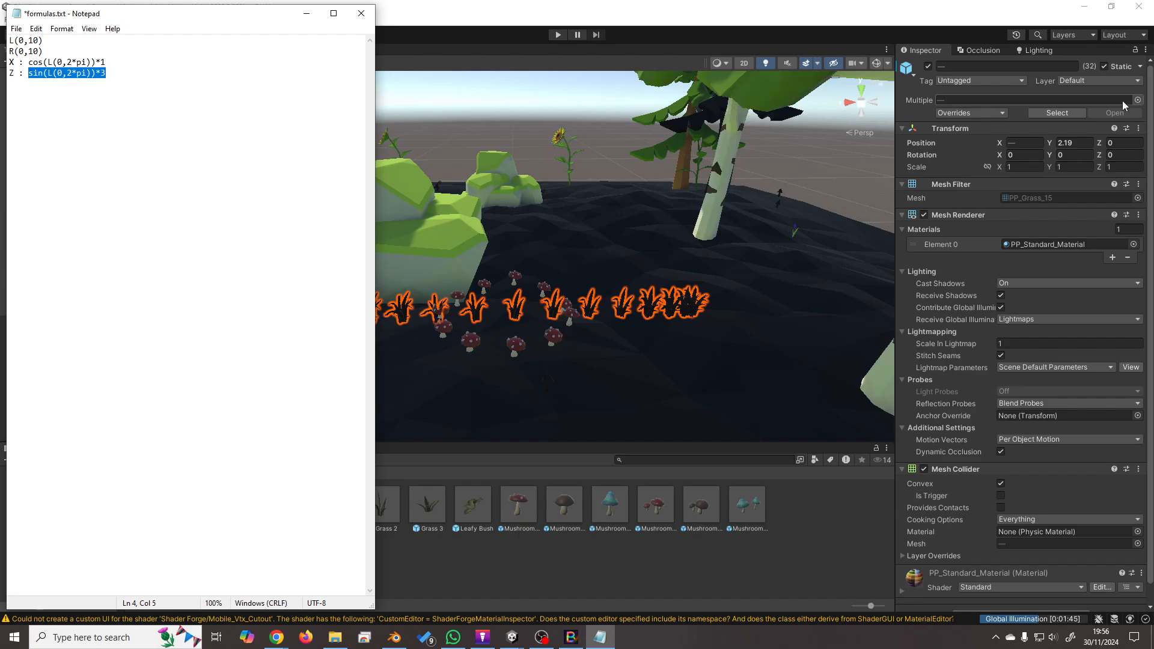
left_click(1119, 144)
type("sin(L(0,2*pi))*3")
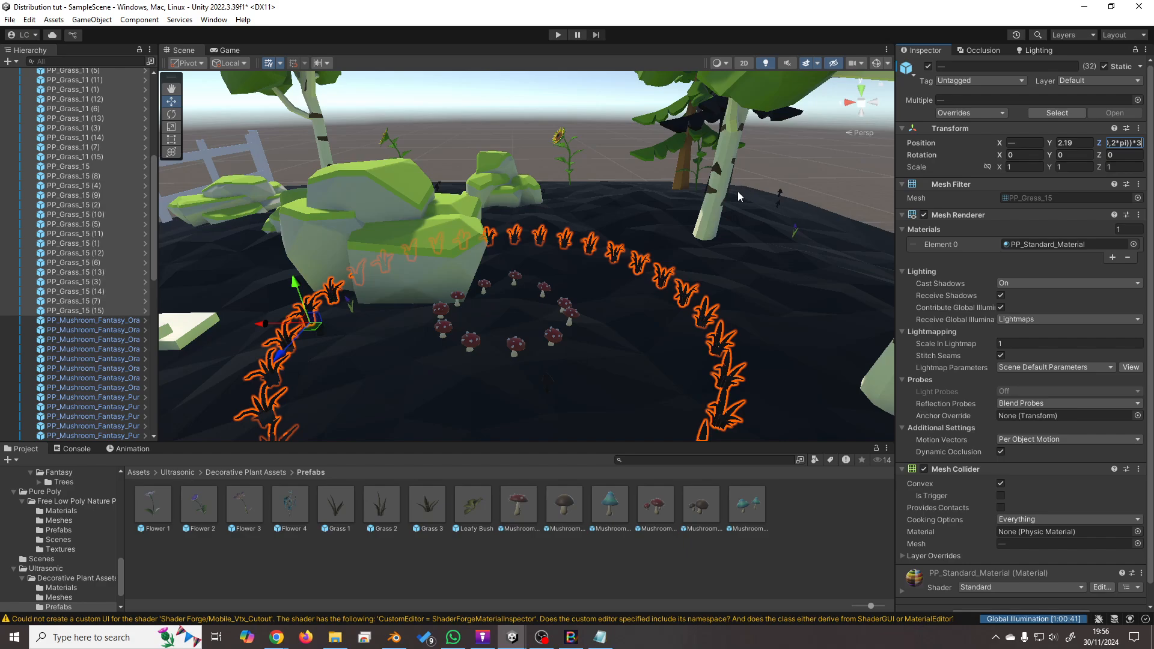
Examine the grass circle around the mushroom fairy ring from several angles and compare it with the formulas in formulas.txt.
scroll(629, 313, "down", 5)
right_click_drag(630, 312, 675, 270)
scroll(628, 323, "up", 3)
middle_click_drag(674, 271, 637, 224)
right_click_drag(529, 294, 600, 278)
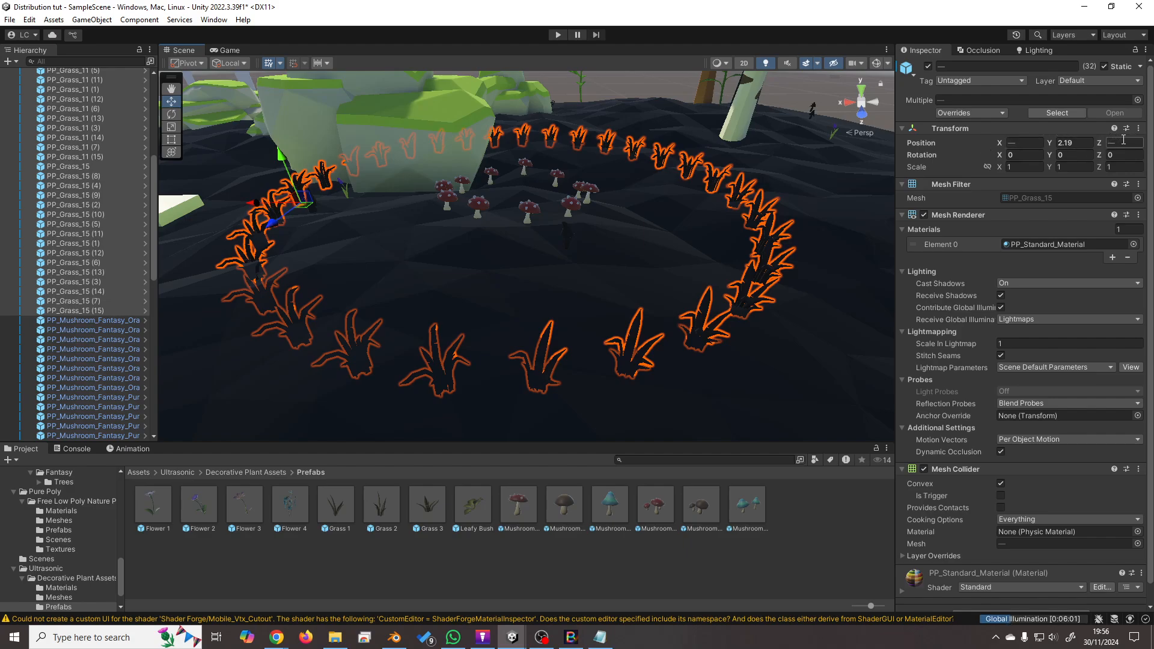
mouse_move(589, 262)
right_mouse_down()
mouse_move(561, 250)
mouse_move(607, 228)
mouse_move(623, 234)
mouse_move(556, 268)
mouse_move(589, 283)
mouse_move(571, 261)
mouse_move(584, 265)
right_mouse_up()
left_click(599, 640)
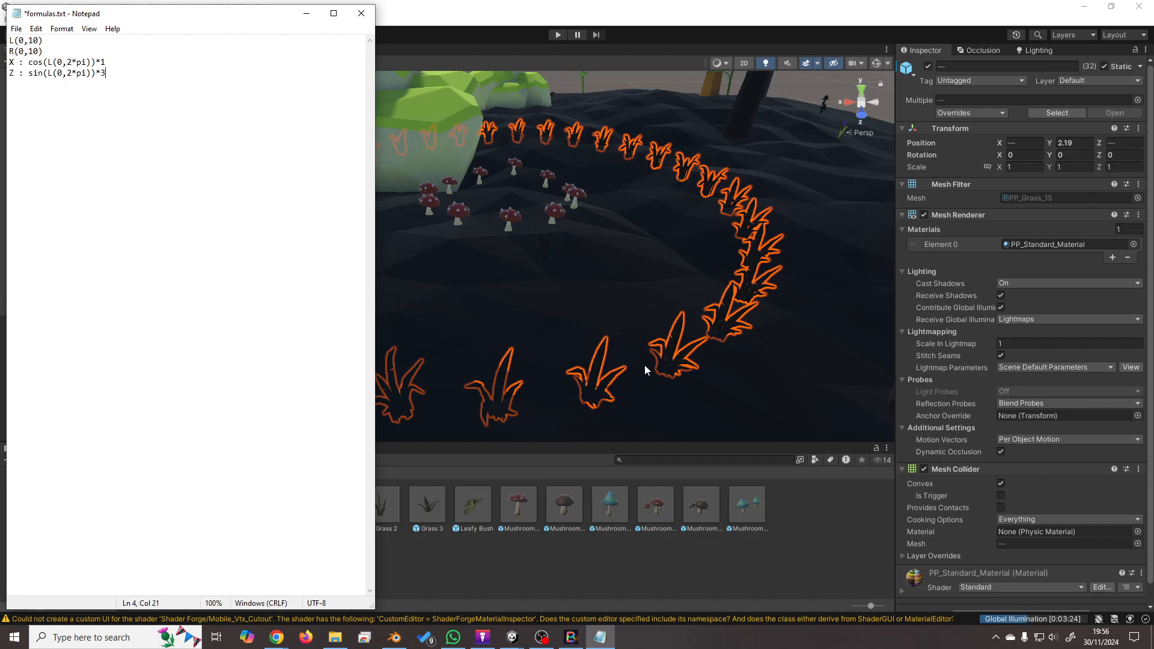
left_click(644, 18)
right_click_drag(566, 255, 566, 211)
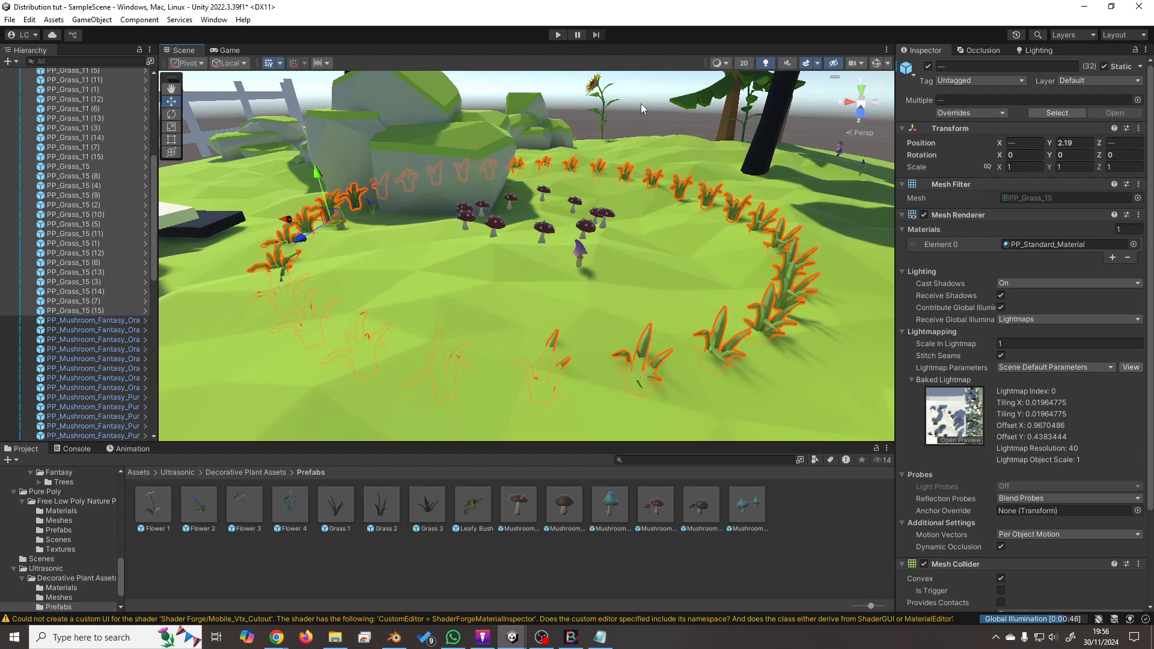
right_click_drag(578, 105, 612, 226)
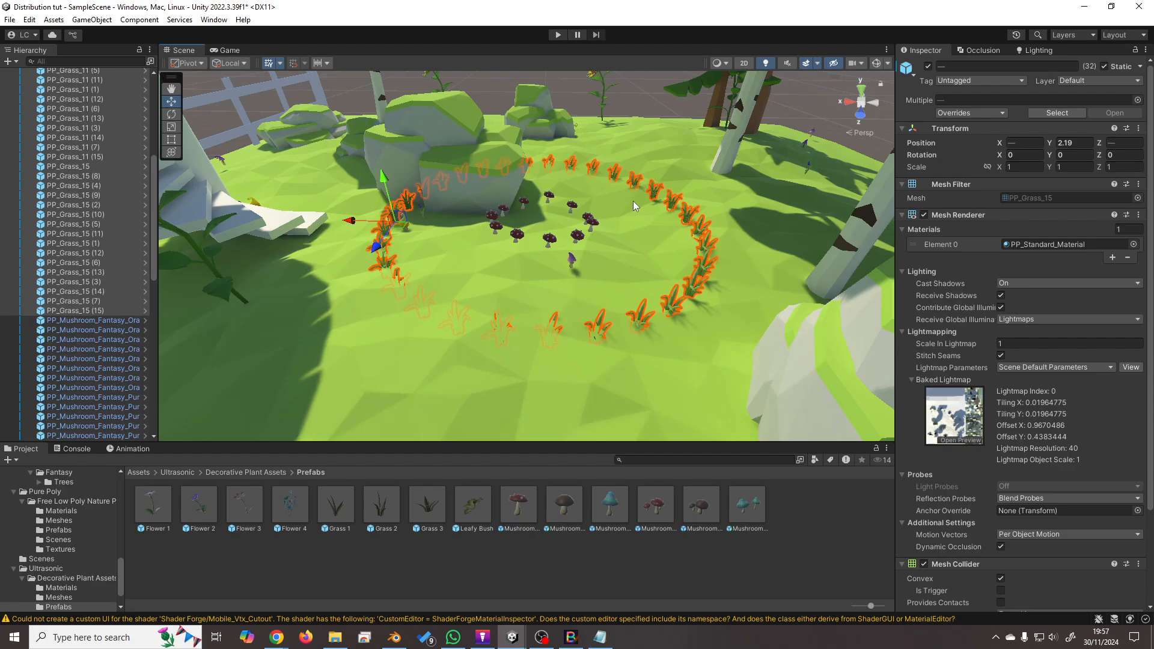
right_click_drag(633, 201, 673, 183)
Deselect the grass objects and look over the surrounding trees, rocks and terrain in the scene.
left_click(720, 173)
right_click_drag(622, 217, 860, 183)
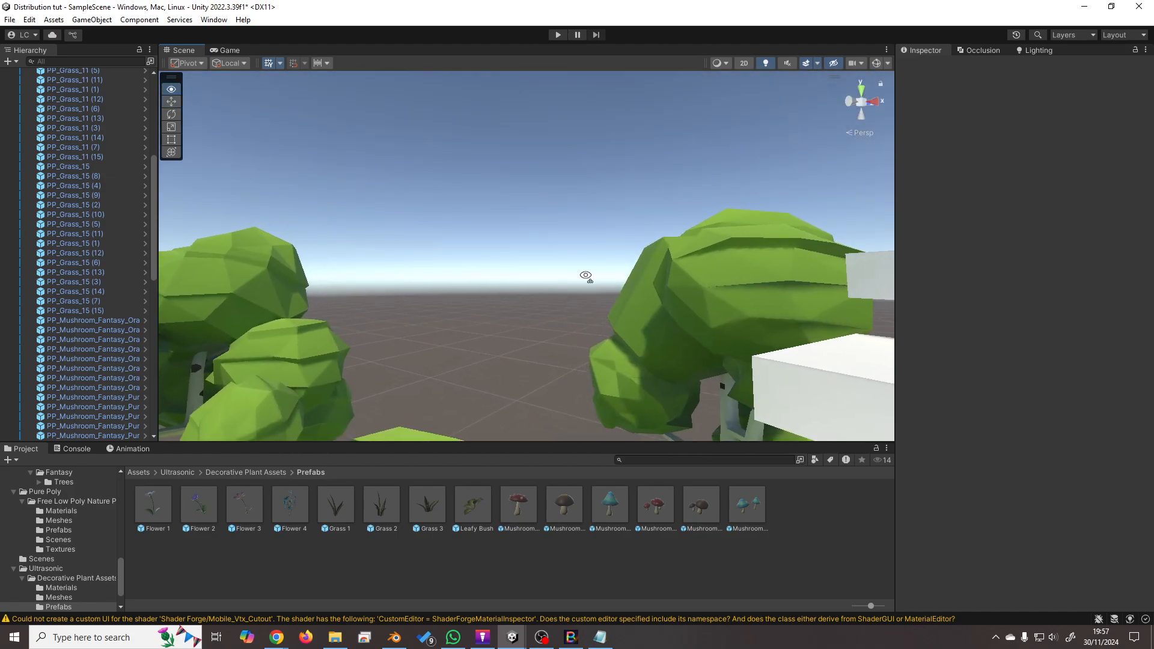
right_click_drag(585, 276, 587, 370)
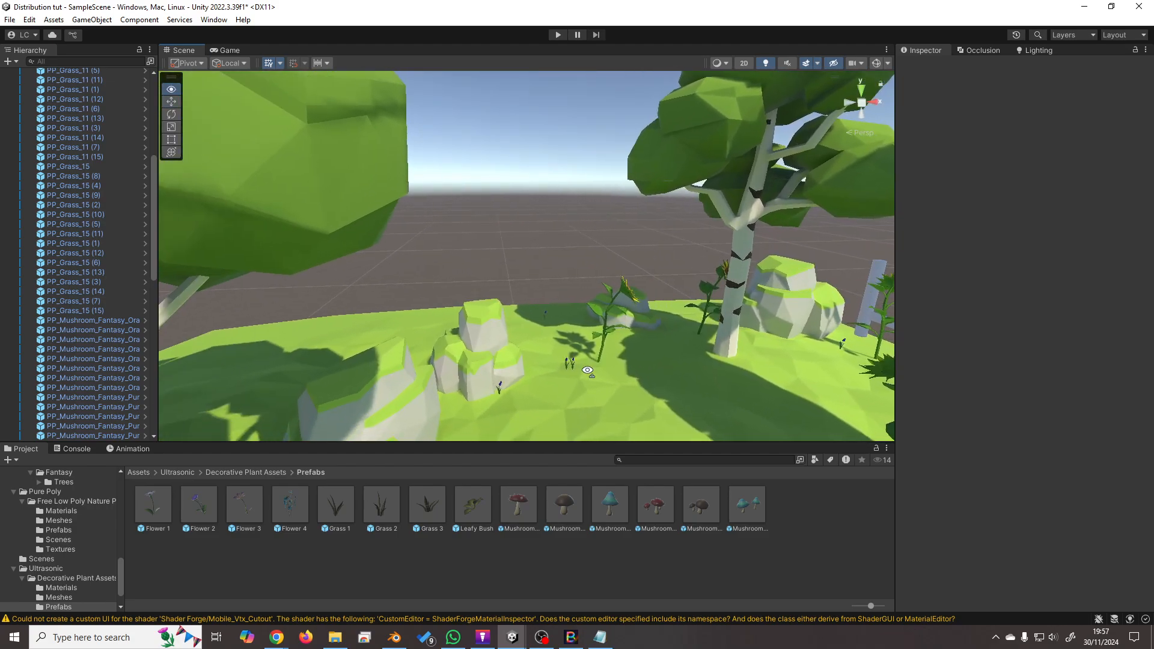
Switch to the Banter classroom to check on it and return to the Unity scene.
left_click(569, 639)
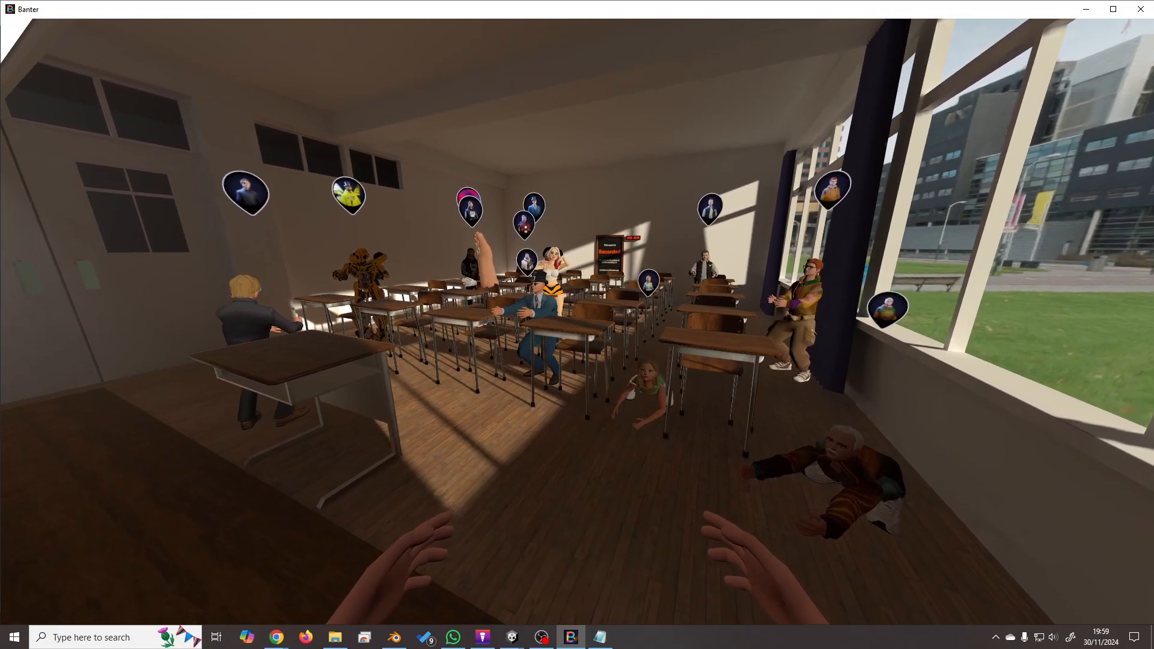
key("Escape")
key("Escape")
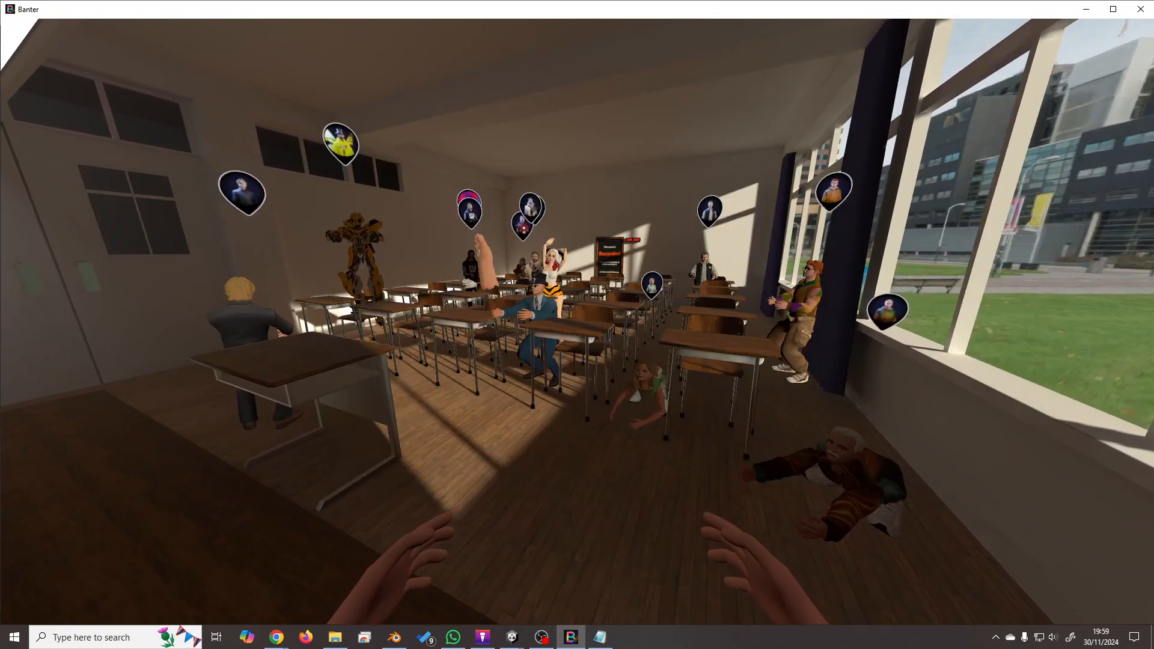
key("alt+Tab")
key("alt+Tab")
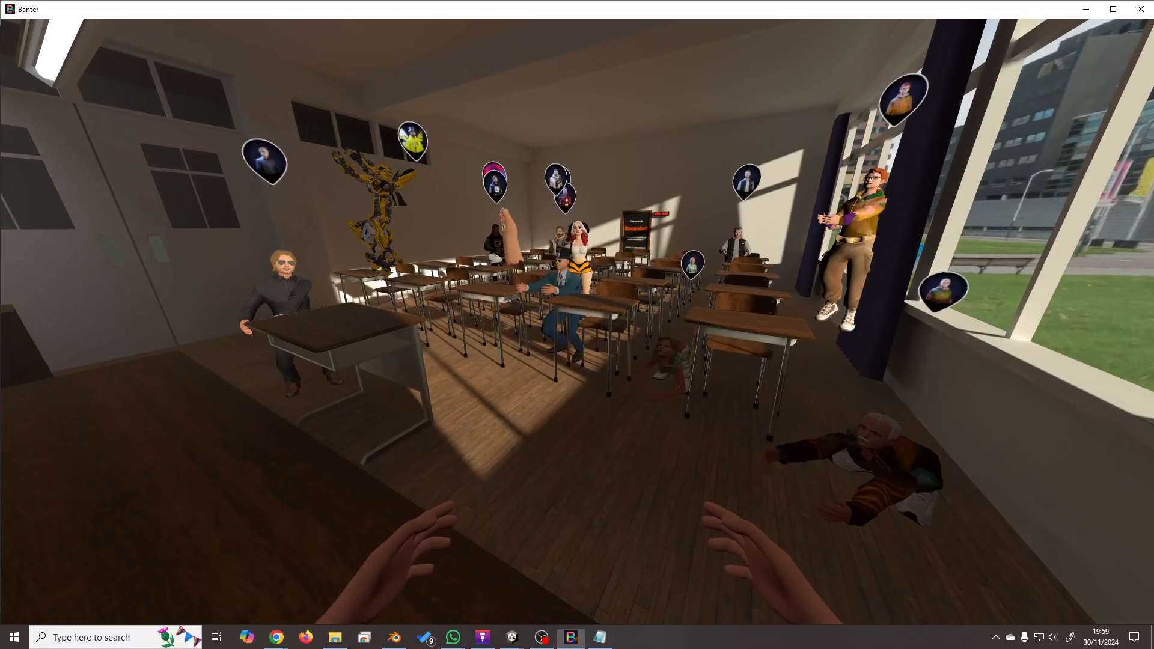
key("alt+Tab")
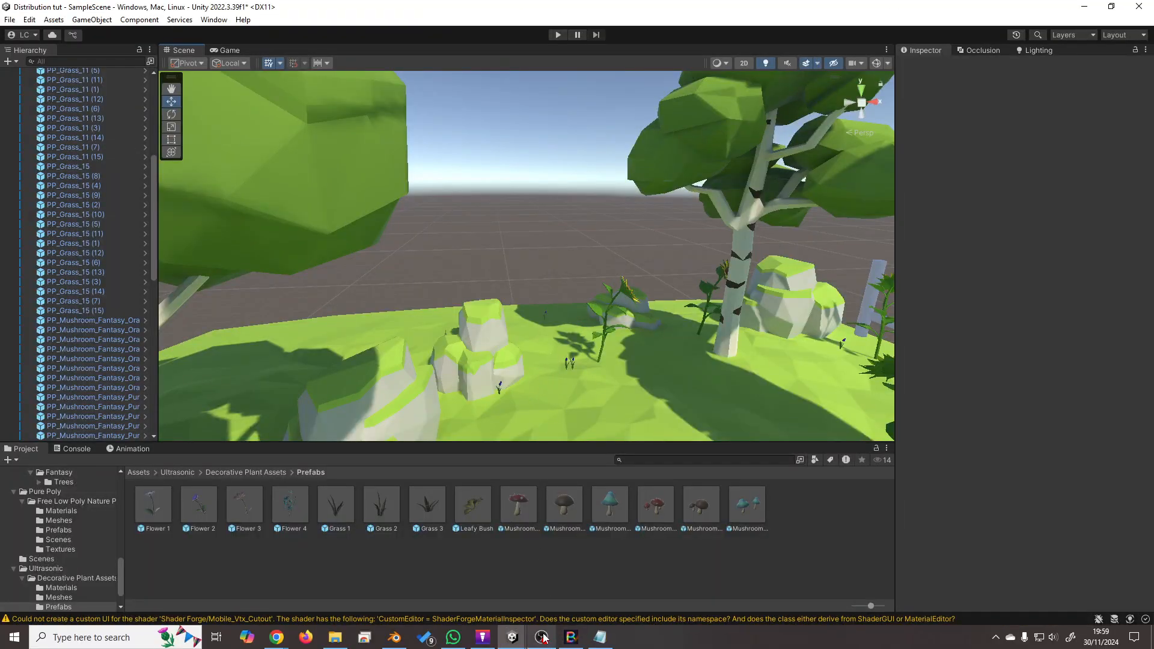